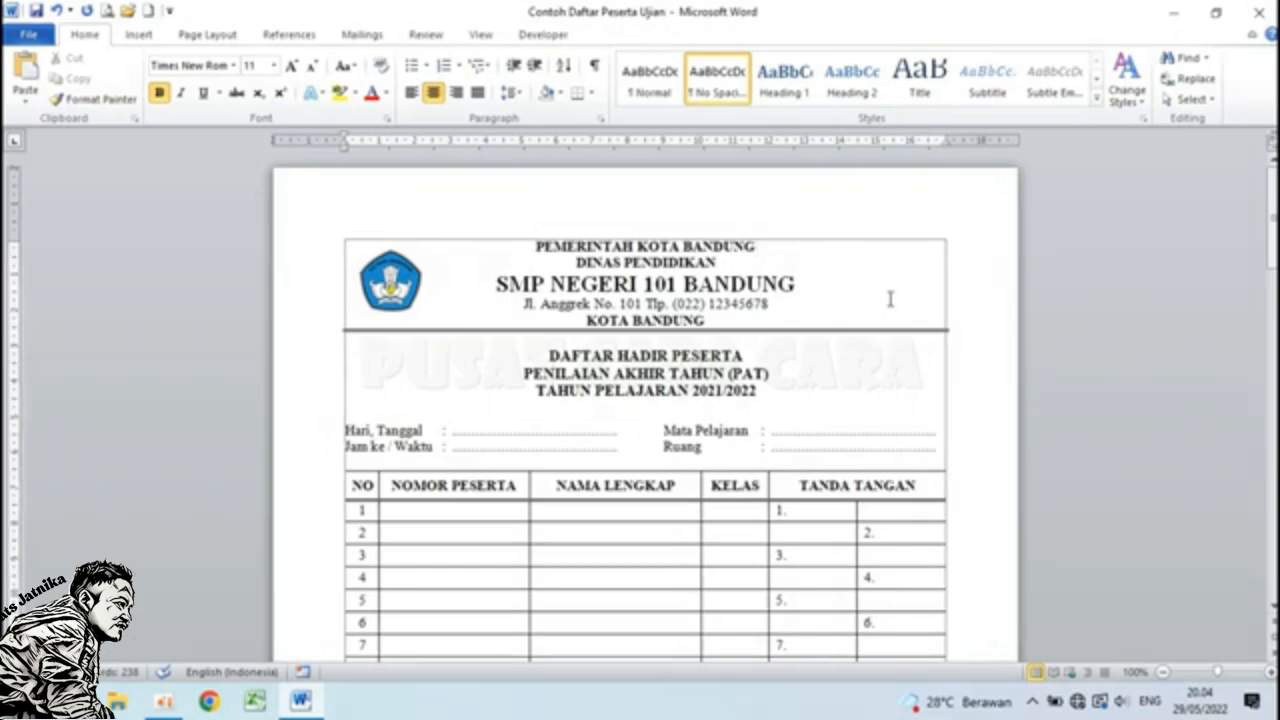
# Examine the first sample attendance list, including its participant number and signature columns.
pyautogui.scroll(-5, 697, 380)
pyautogui.scroll(3, 697, 380)
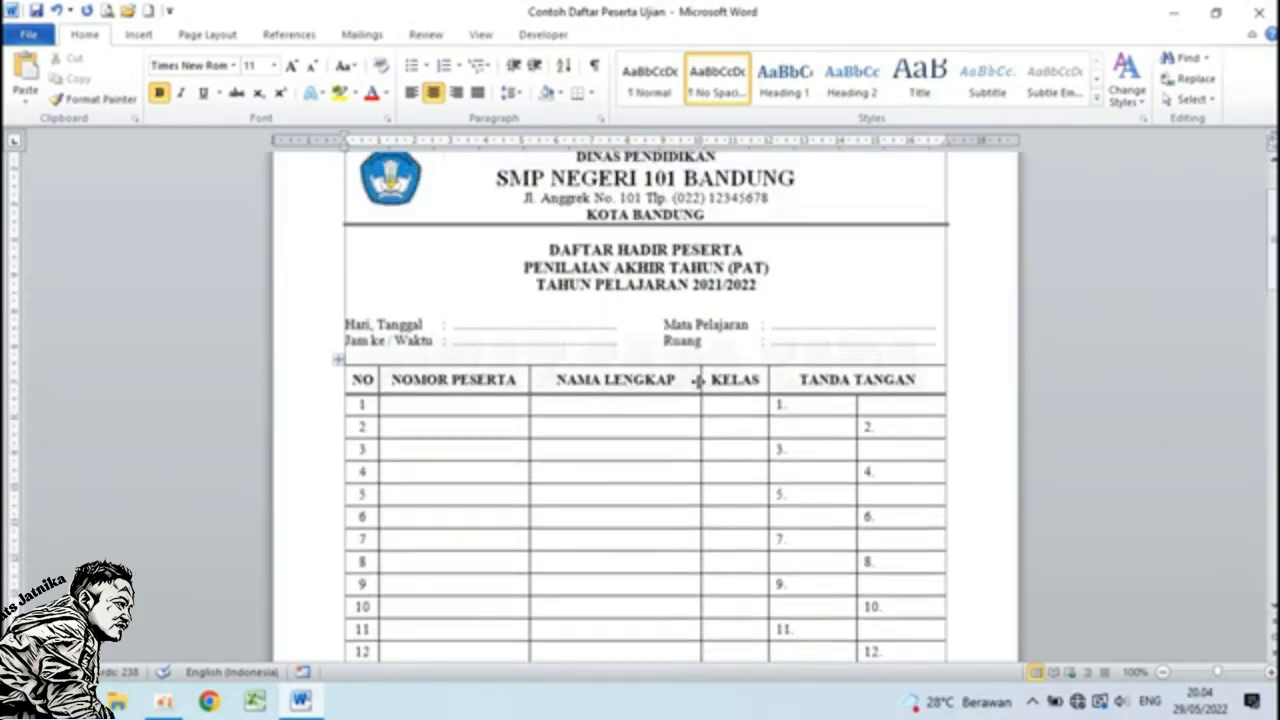
pyautogui.click(440, 362)
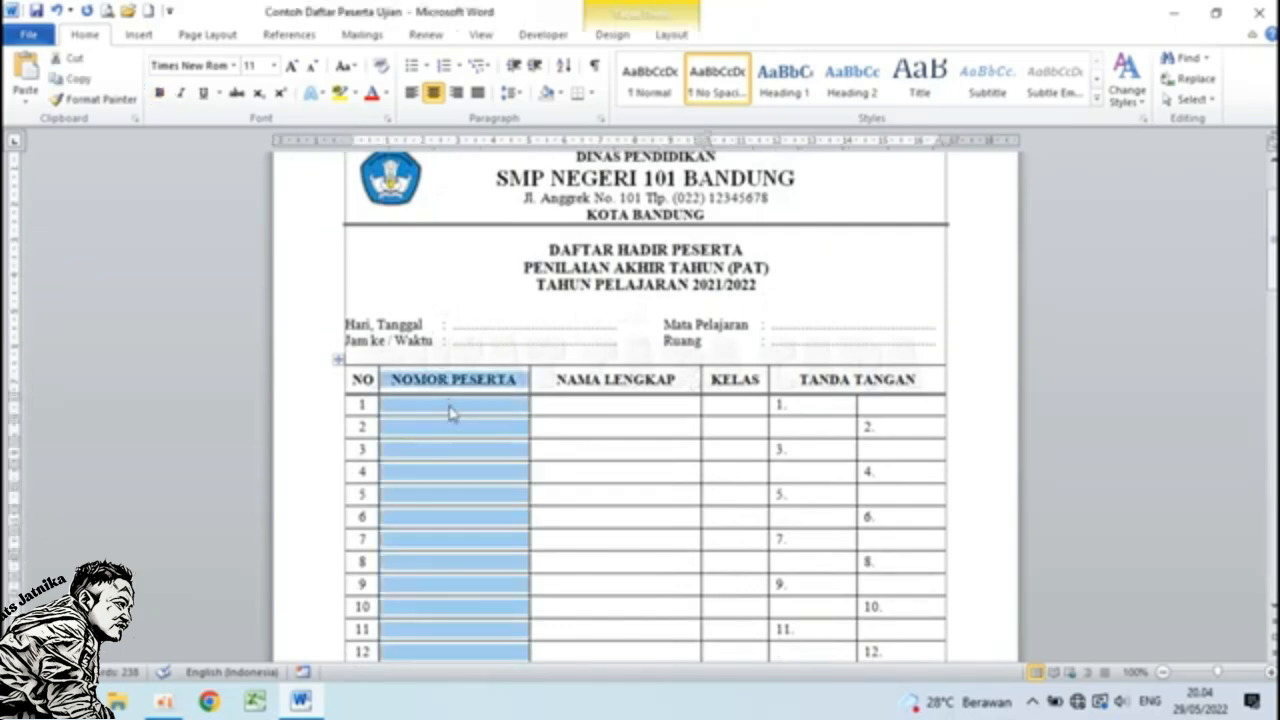
pyautogui.click(452, 405)
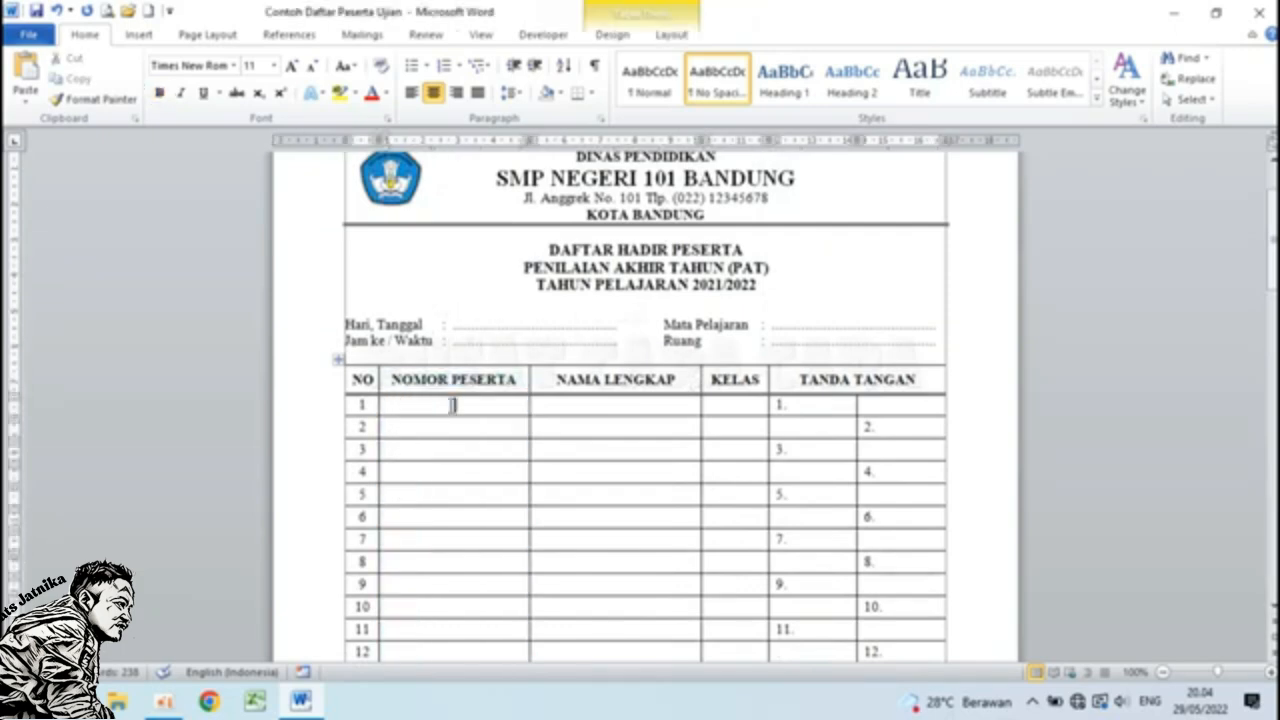
pyautogui.click(817, 404)
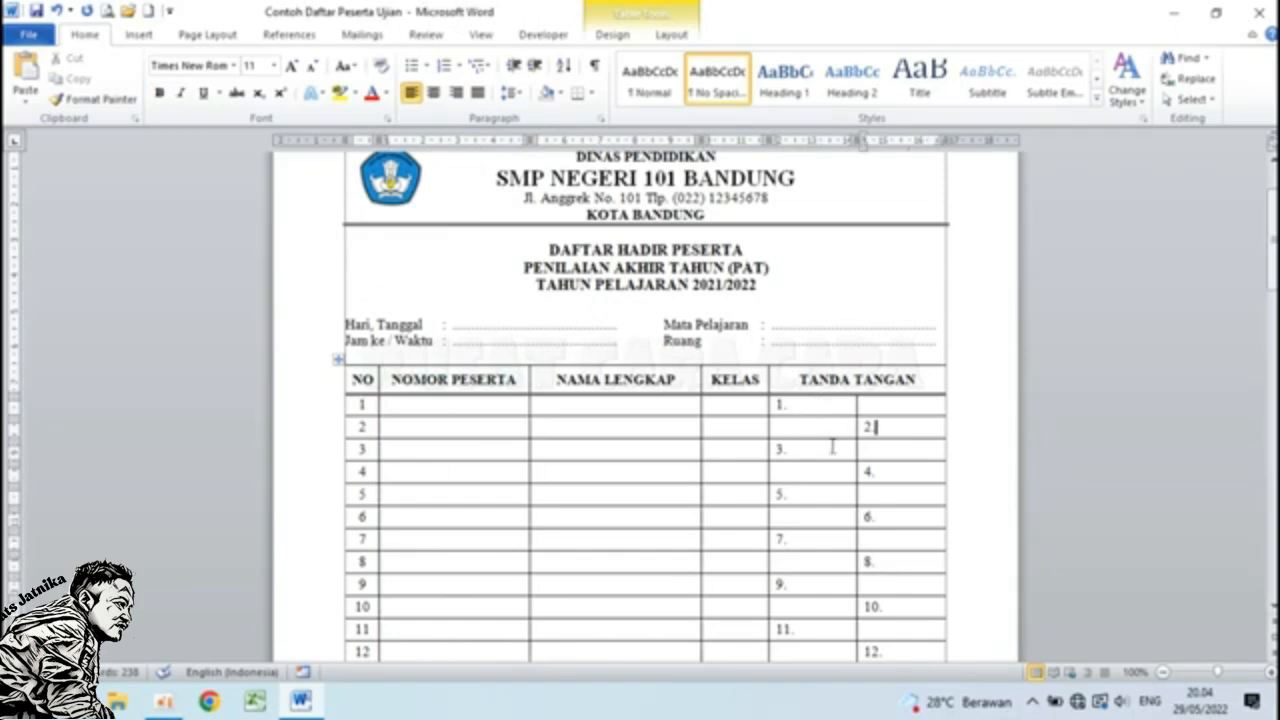
# Examine the second sample attendance list, comparing its divided participant number cells and paired signature cells with the first sample.
pyautogui.scroll(-20, 575, 432)
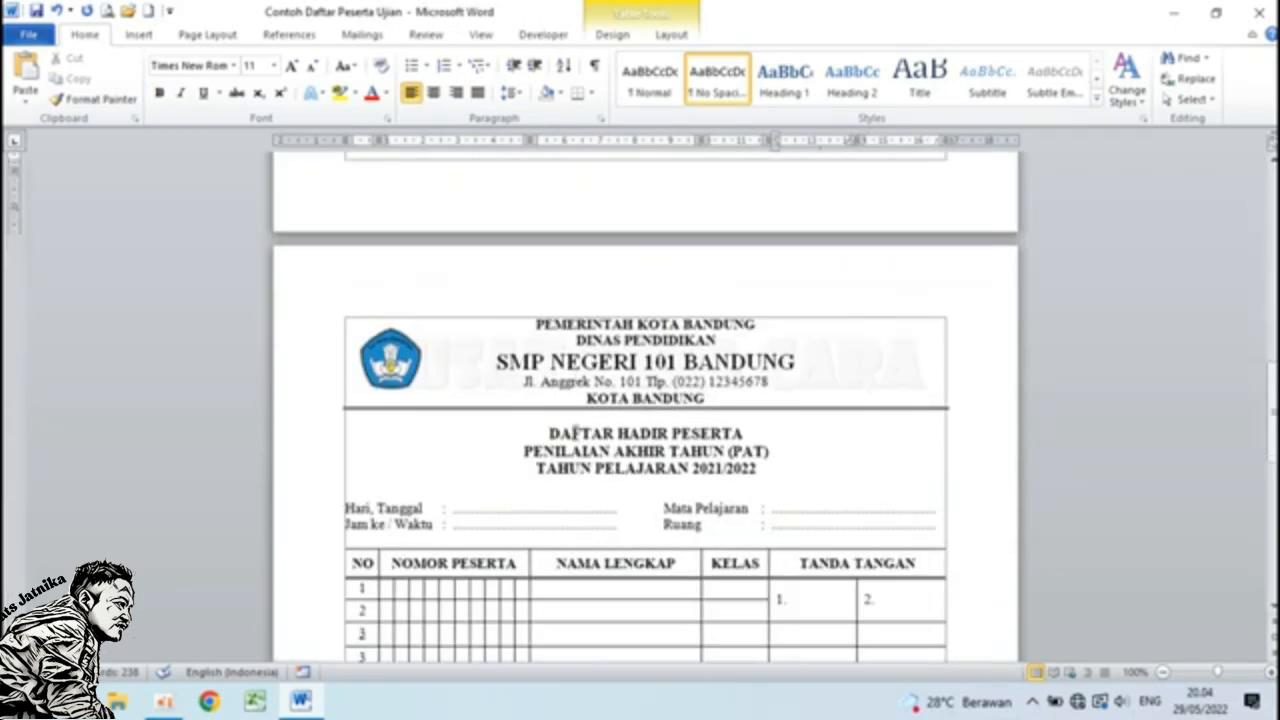
pyautogui.scroll(-1, 575, 432)
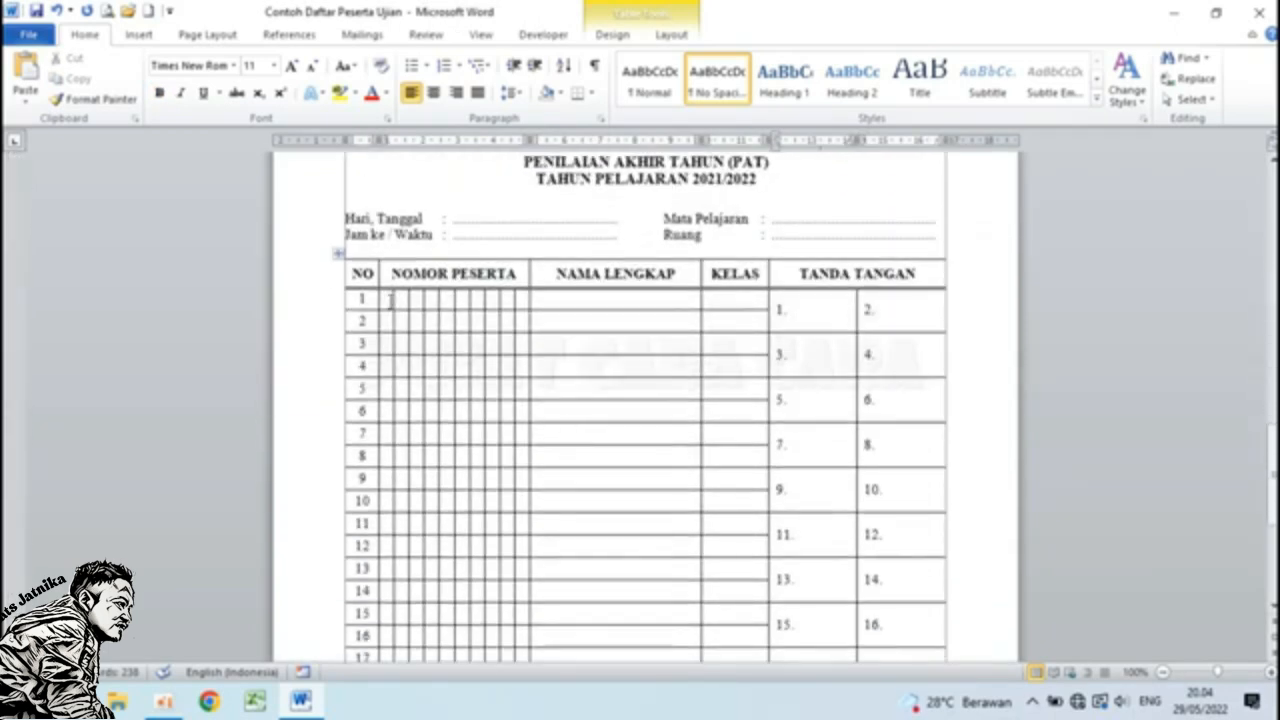
pyautogui.moveTo(391, 301); pyautogui.dragTo(520, 301)
pyautogui.click(517, 301)
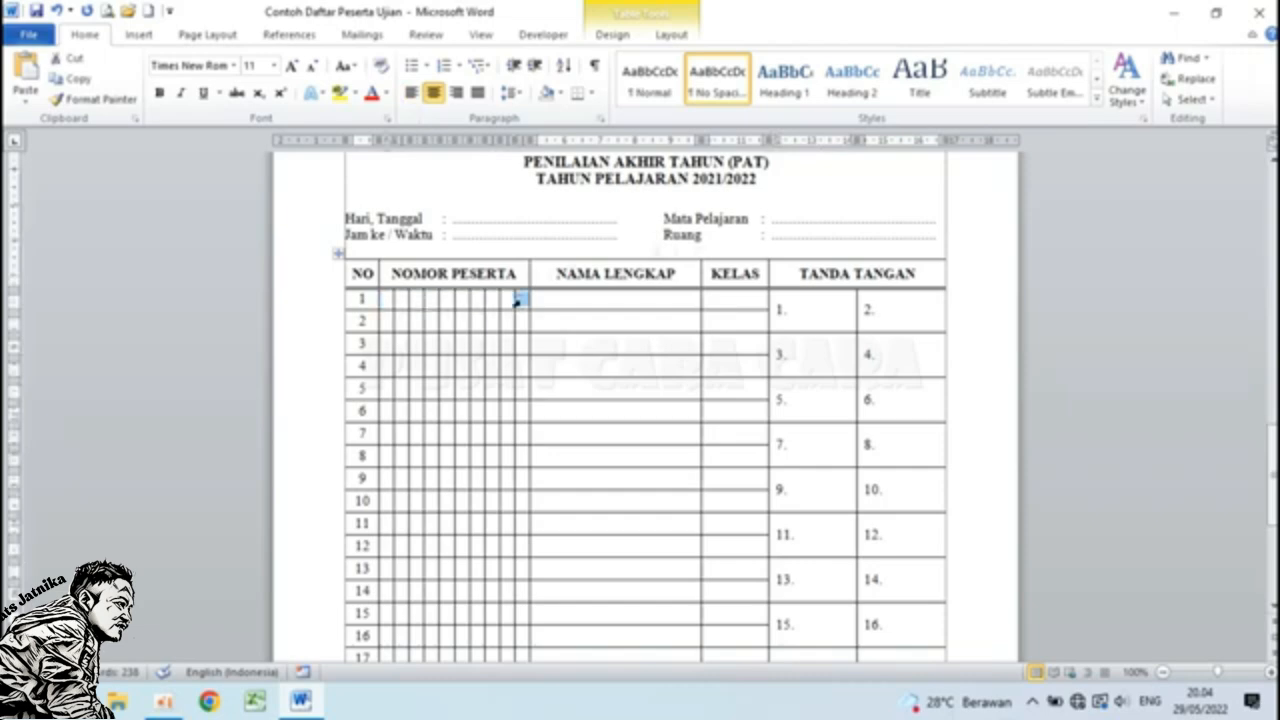
pyautogui.click(838, 311)
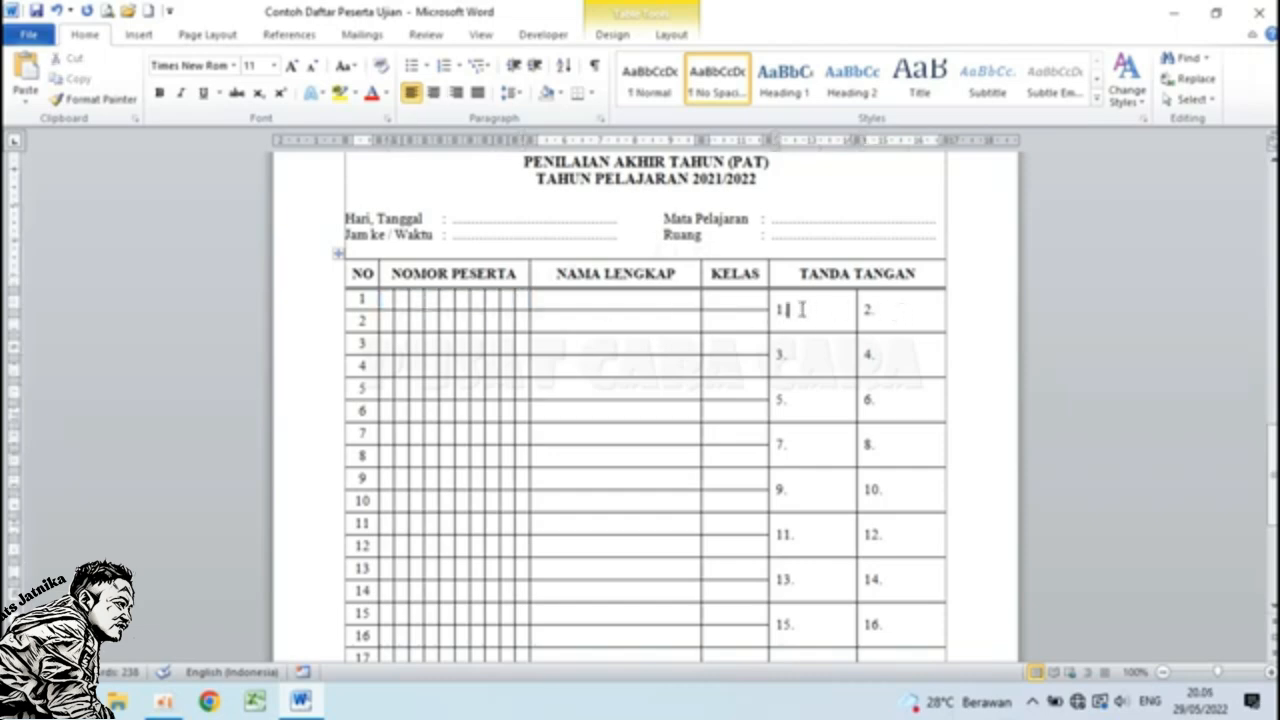
pyautogui.scroll(3, 897, 309)
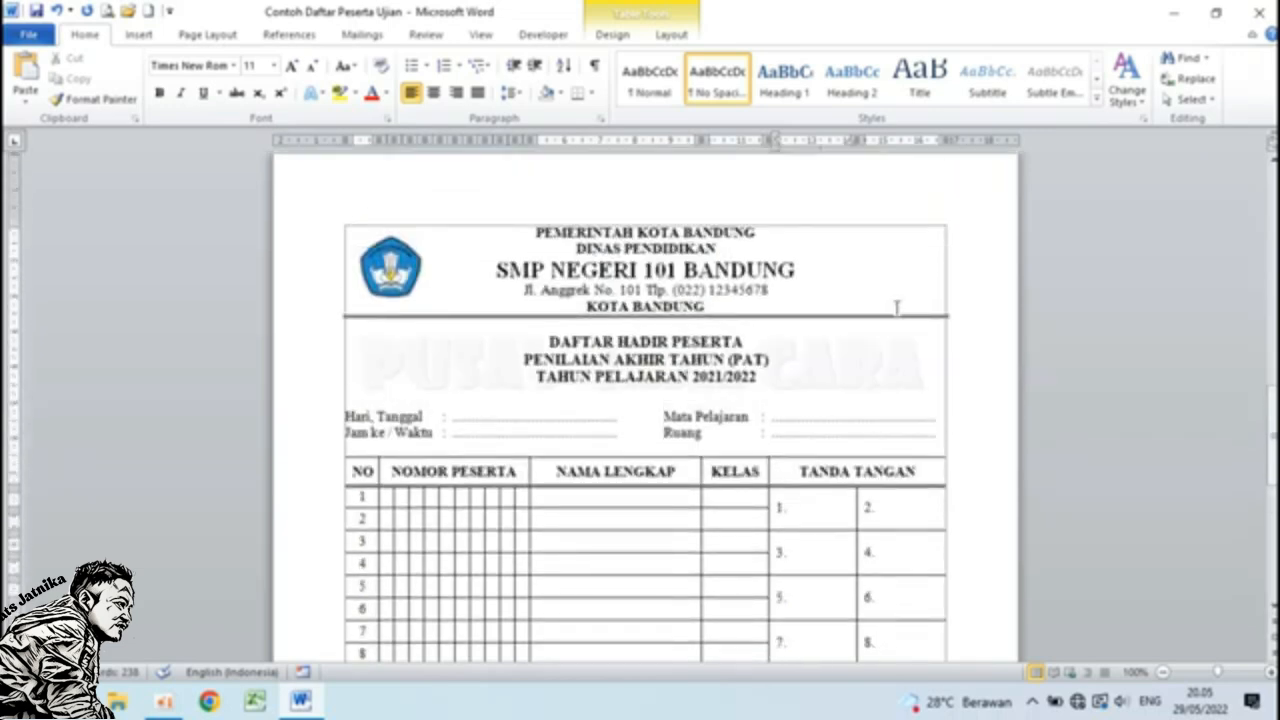
pyautogui.scroll(-10, 897, 309)
pyautogui.scroll(10, 897, 309)
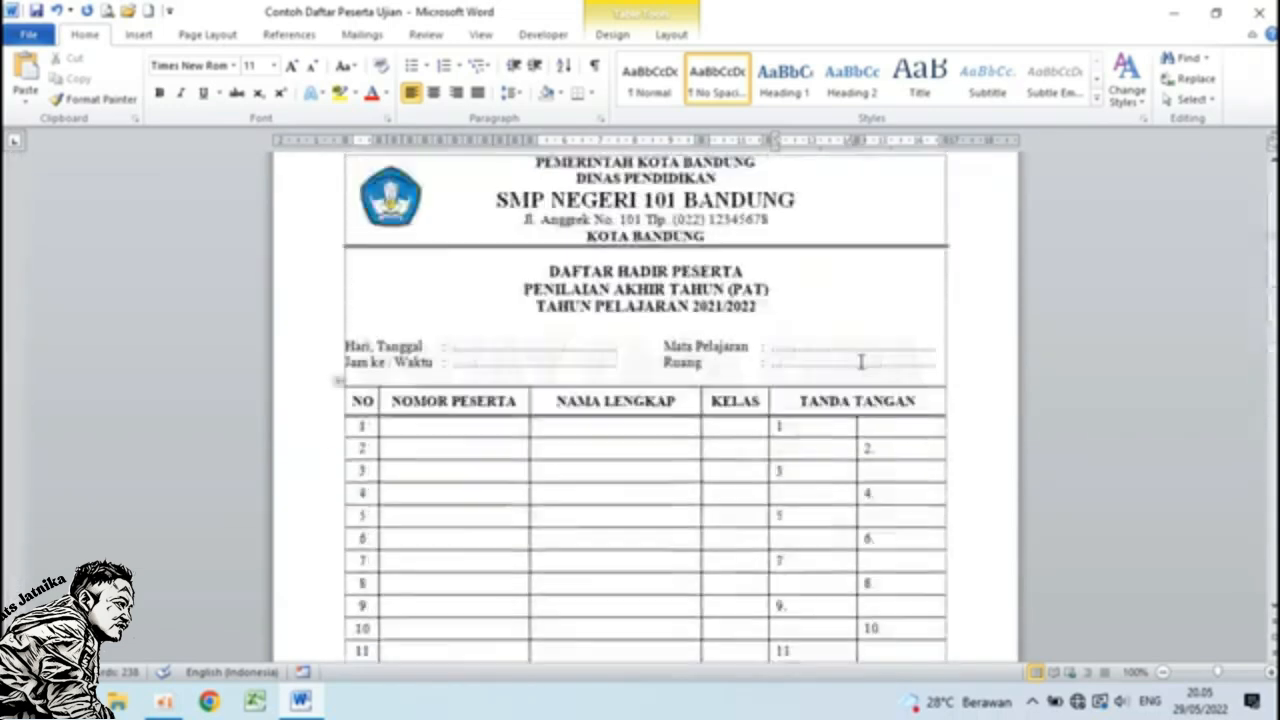
# Minimize the sample document and start a new blank Word document in a maximized window.
pyautogui.click(1175, 14)
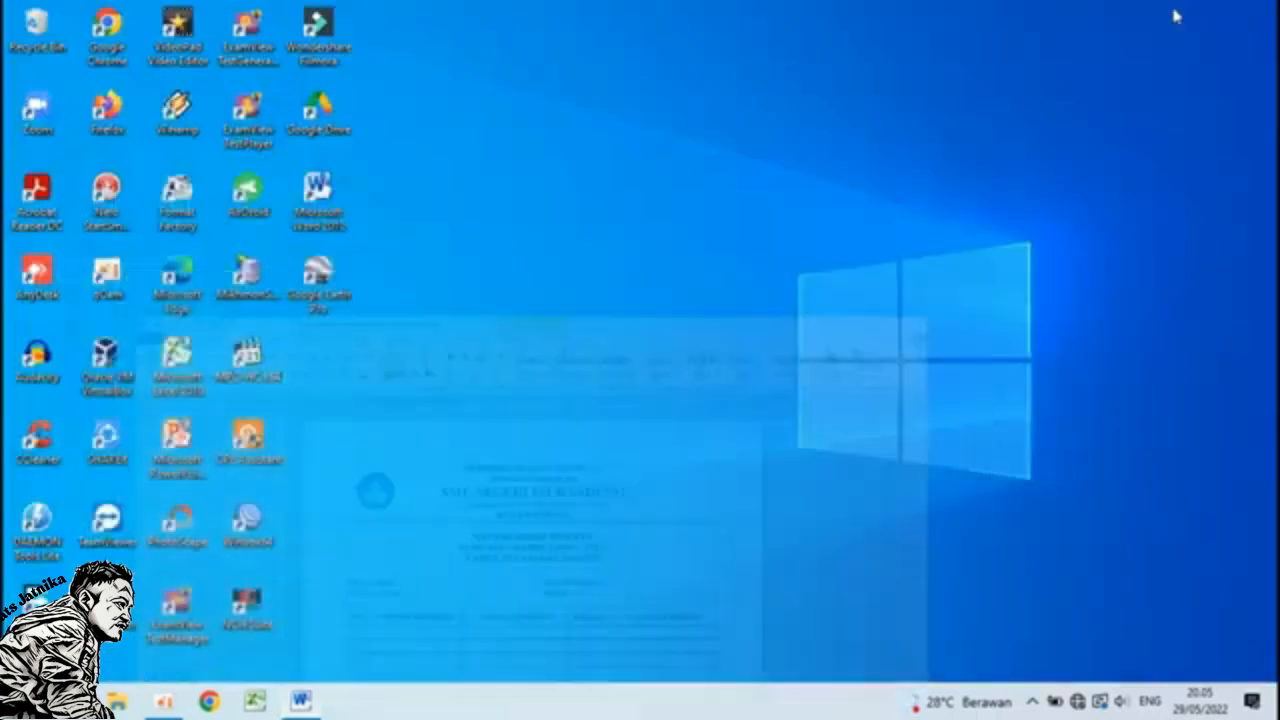
pyautogui.doubleClick(322, 197)
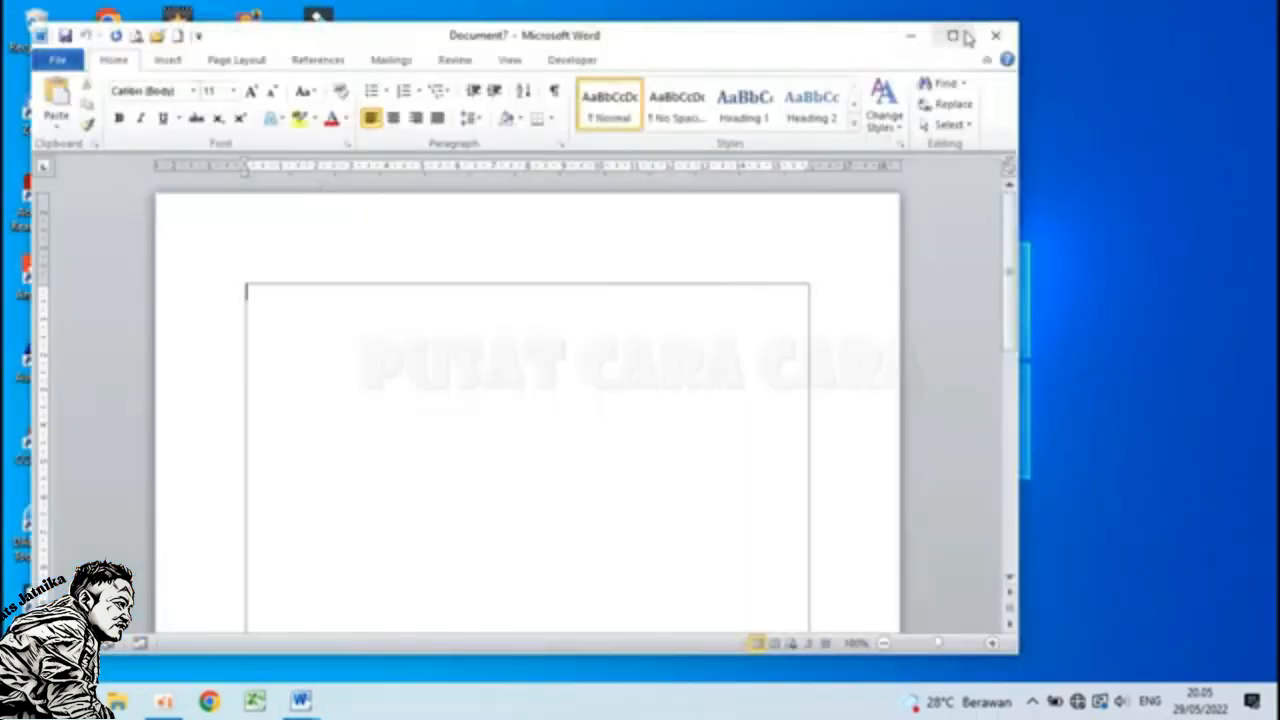
pyautogui.click(967, 32)
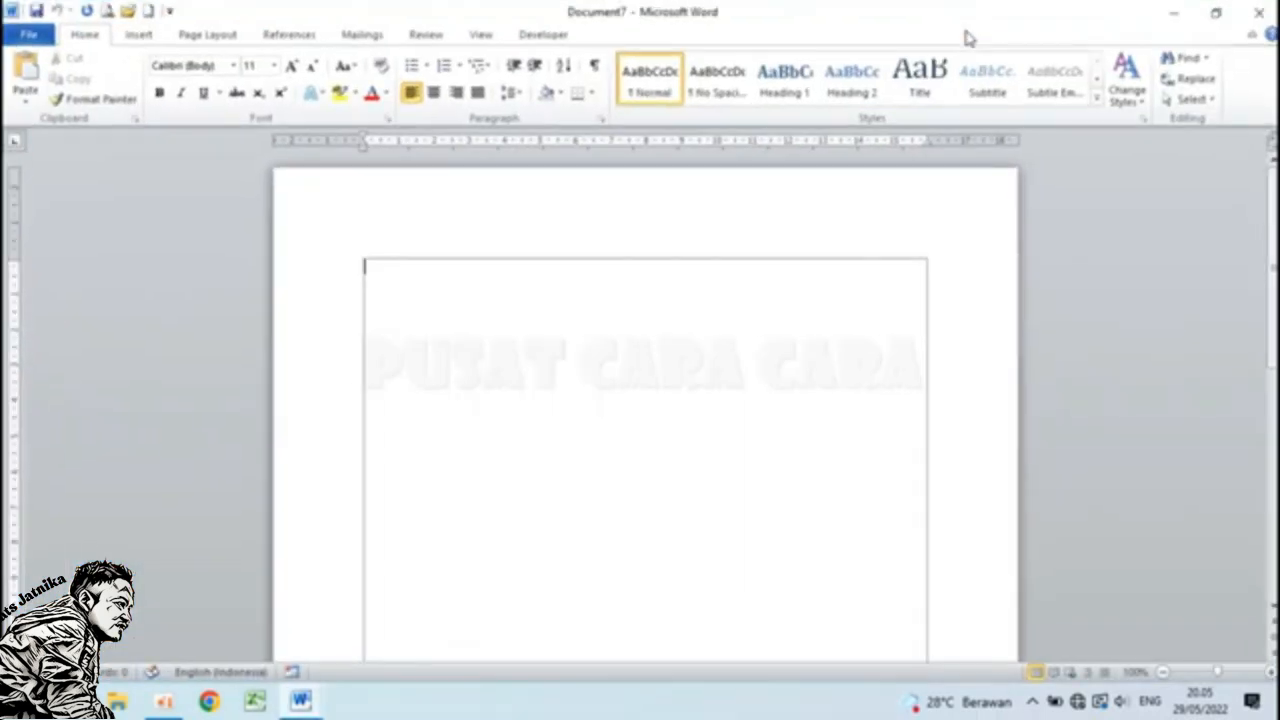
# Apply the No Spacing style to the empty paragraph and set its font to Times New Roman.
pyautogui.click(572, 265)
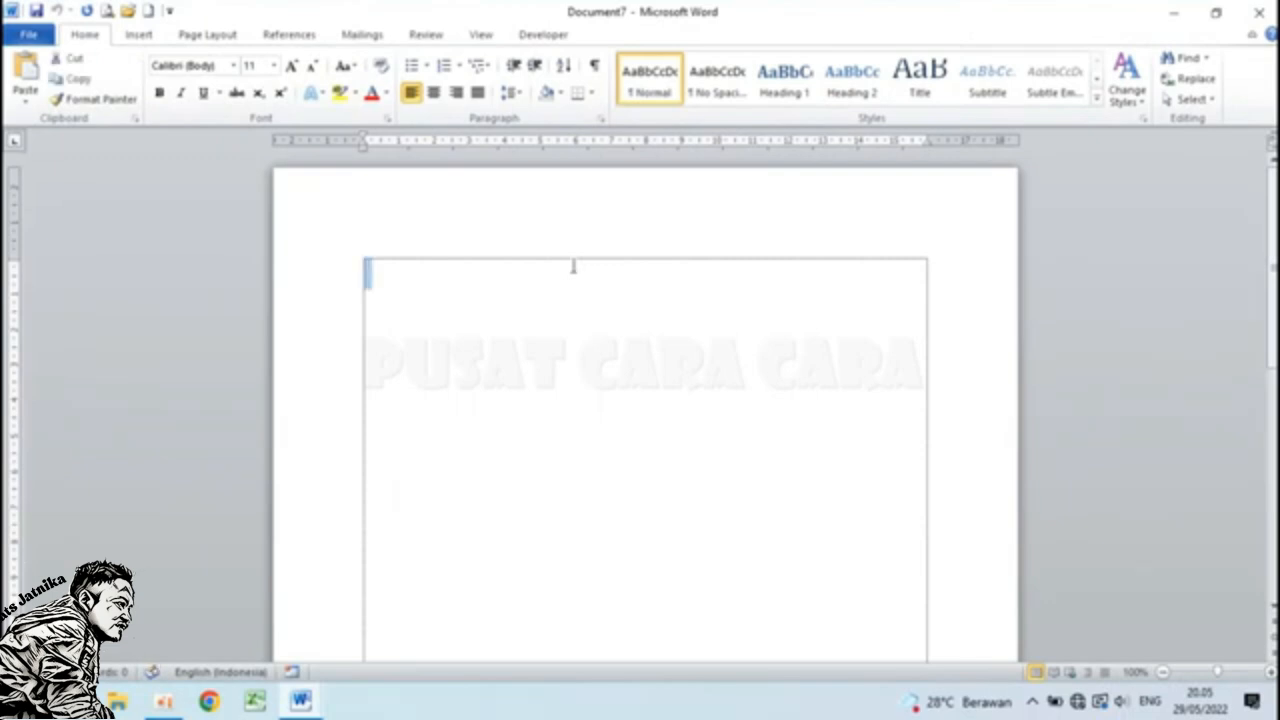
pyautogui.click(725, 78)
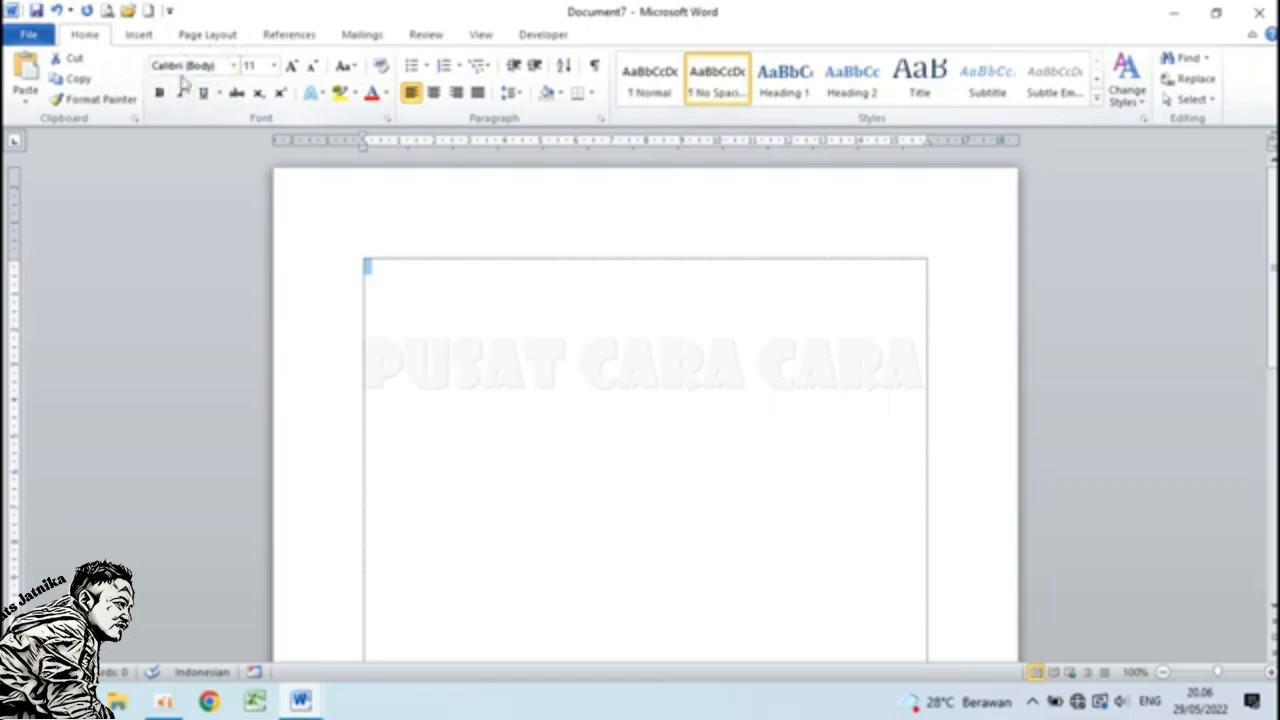
pyautogui.click(232, 67)
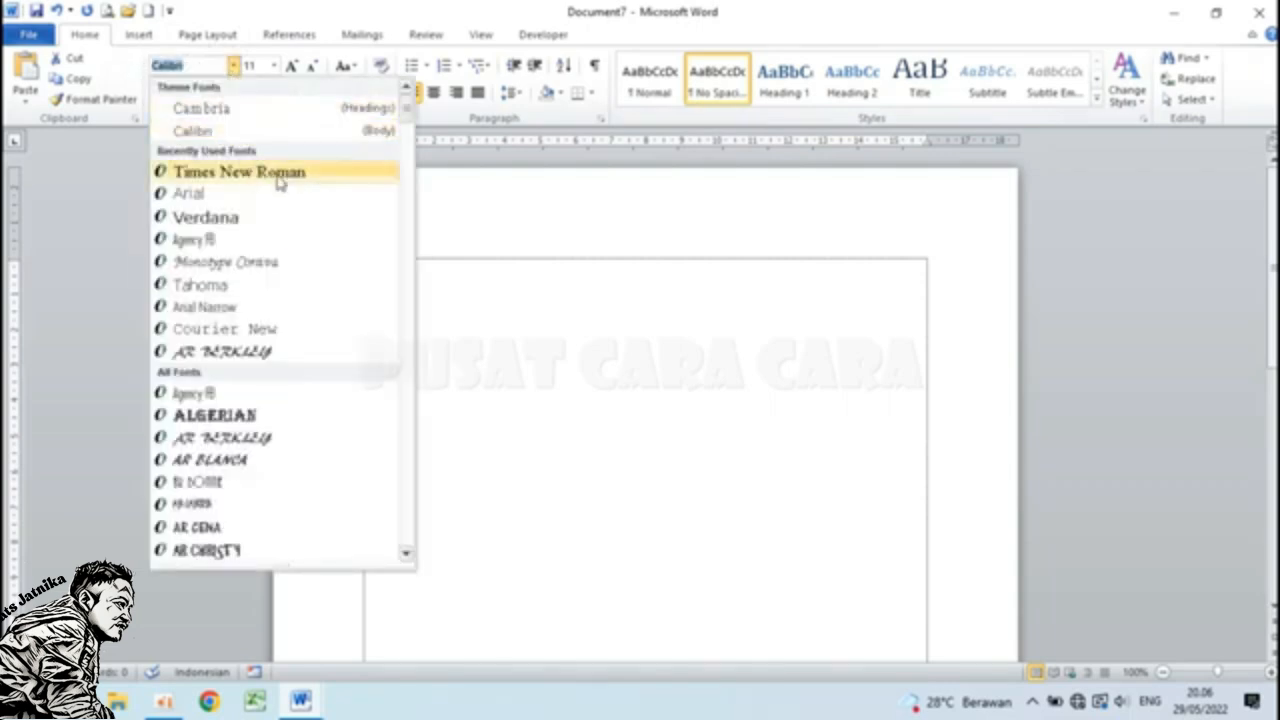
pyautogui.scroll(-7, 294, 374)
pyautogui.scroll(8, 294, 374)
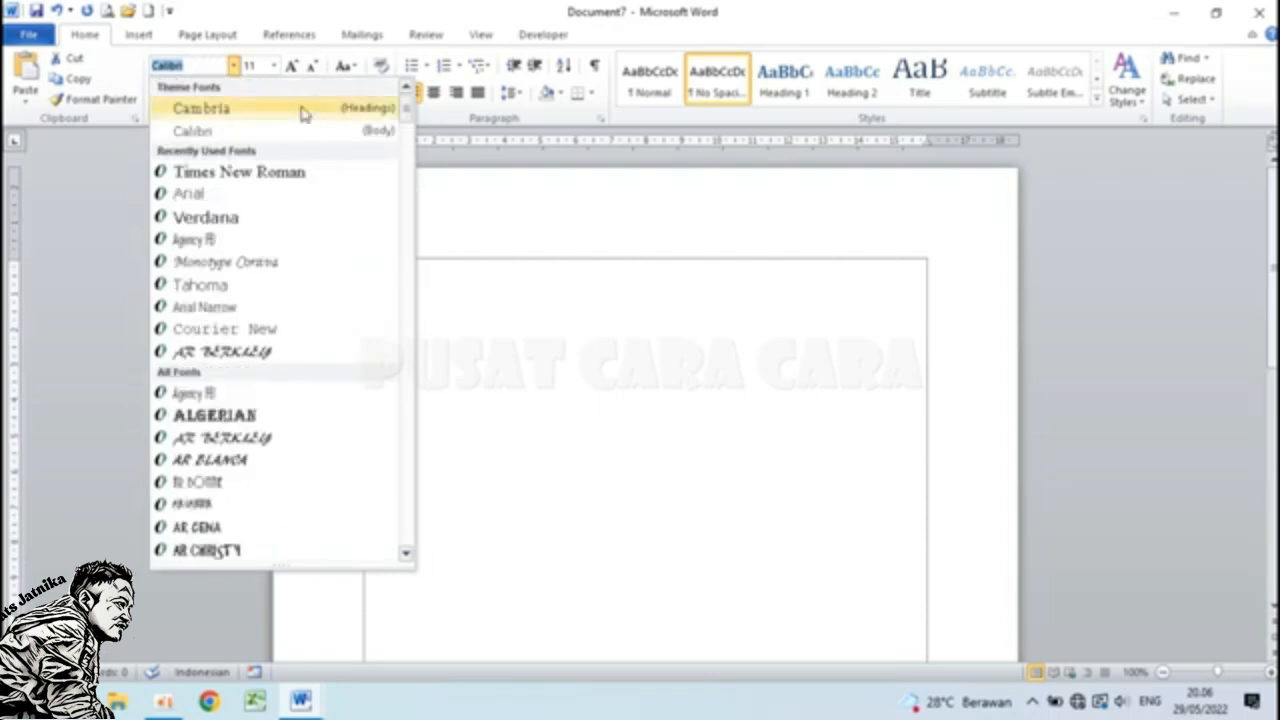
pyautogui.click(296, 184)
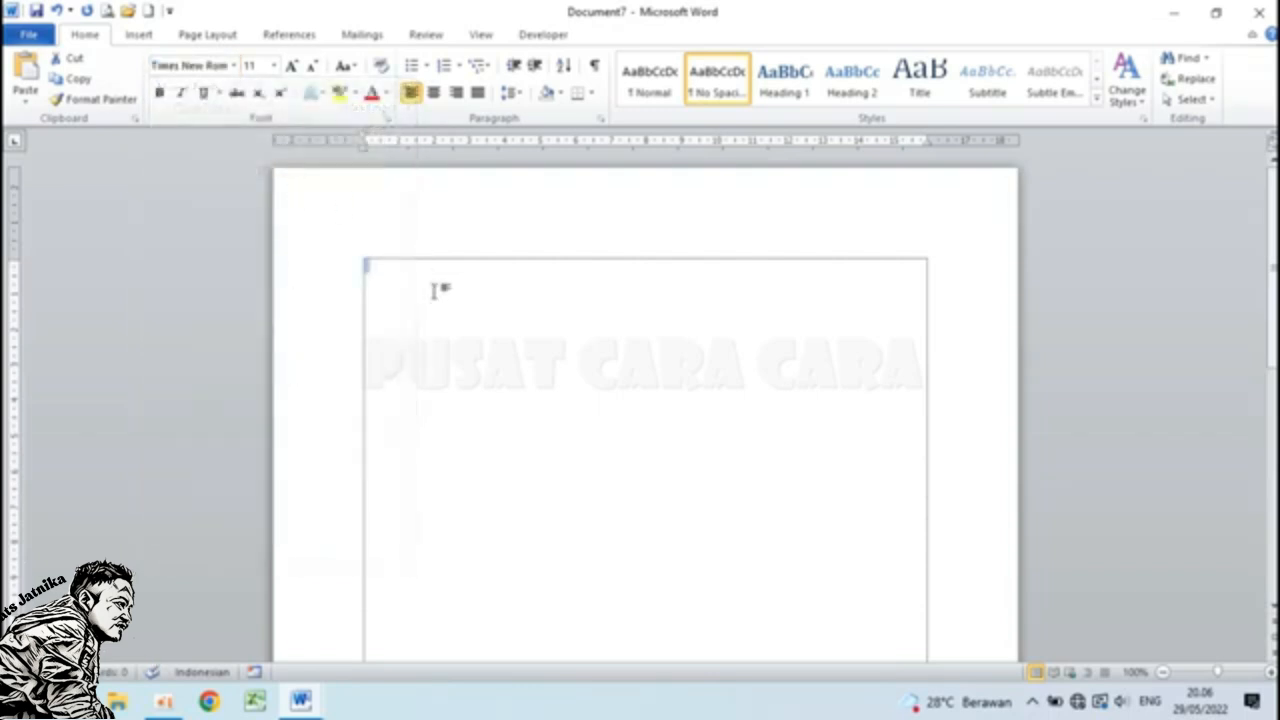
# Look through the available paper sizes to the end of the list for F4.
pyautogui.click(206, 36)
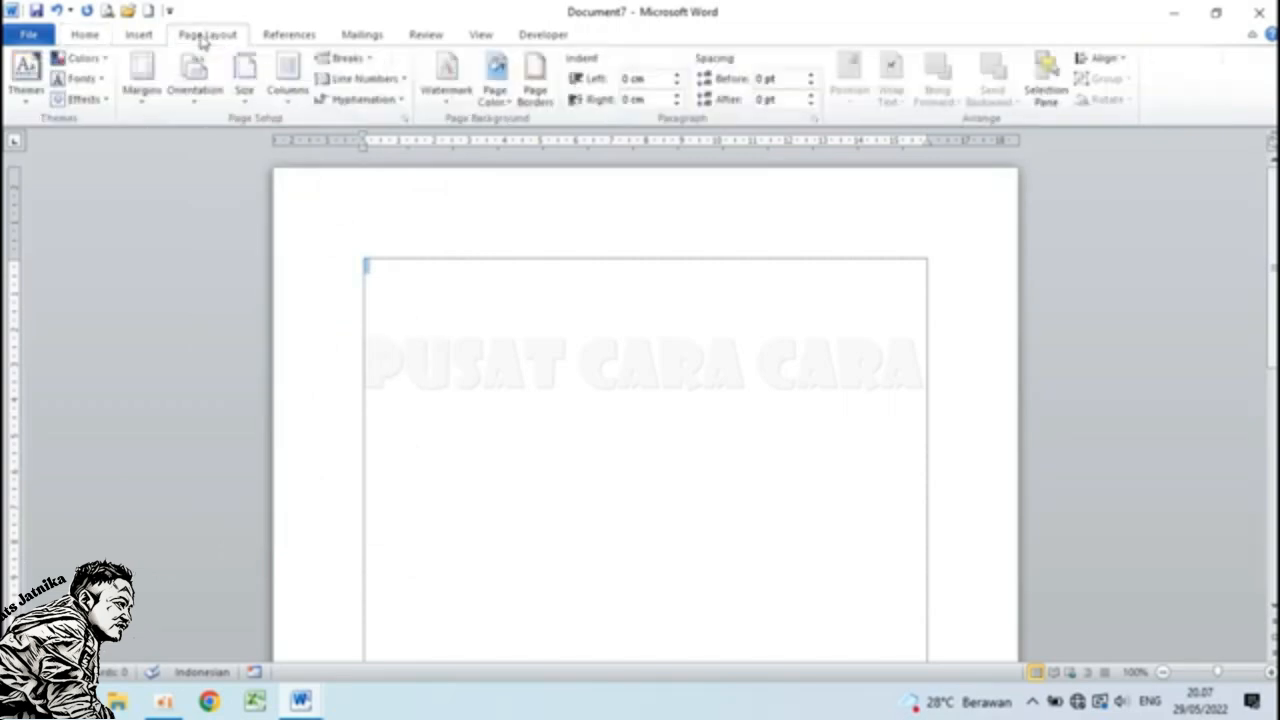
pyautogui.click(247, 92)
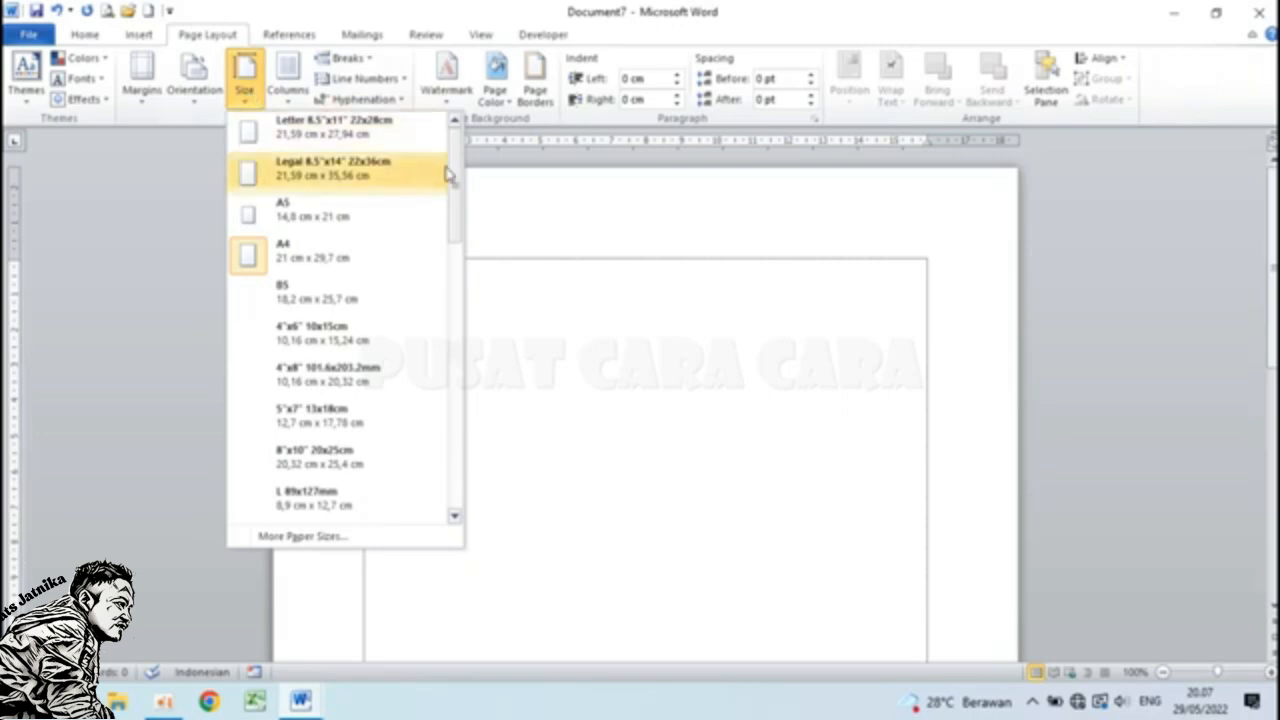
pyautogui.moveTo(457, 189)
pyautogui.mouseDown()
pyautogui.moveTo(462, 224)
pyautogui.moveTo(454, 200)
pyautogui.mouseUp()
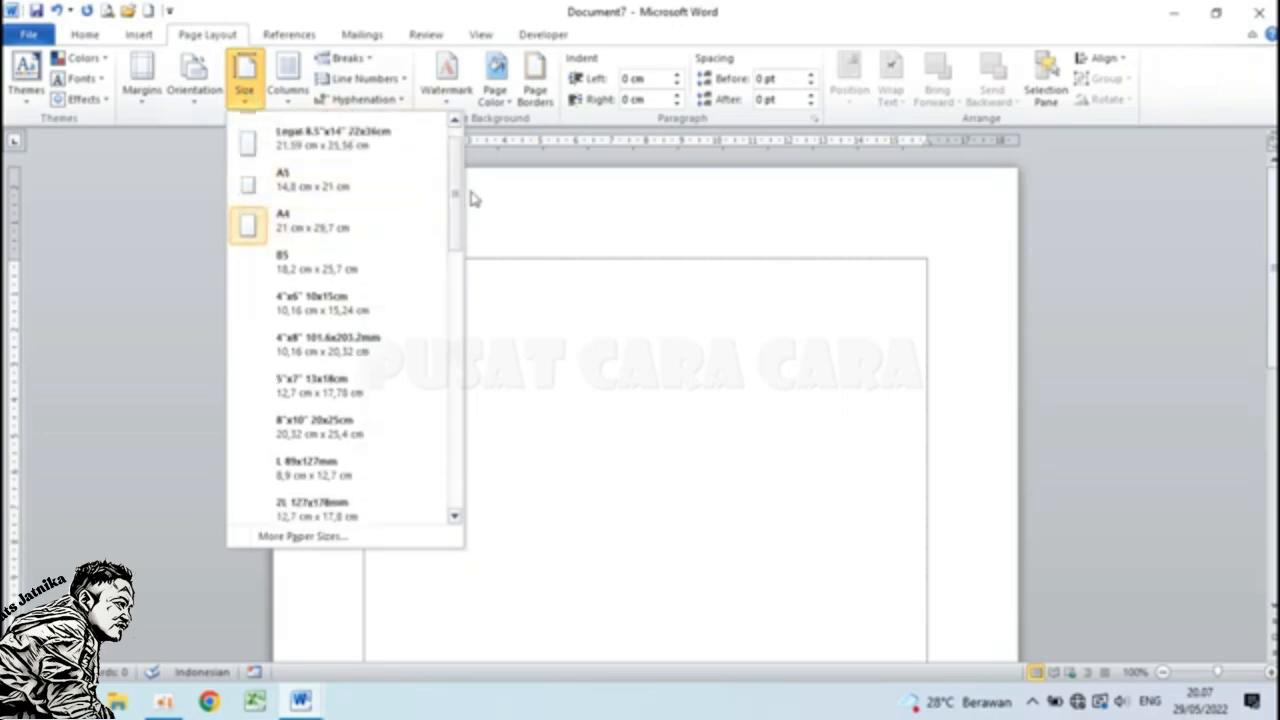
pyautogui.moveTo(457, 196); pyautogui.dragTo(463, 474)
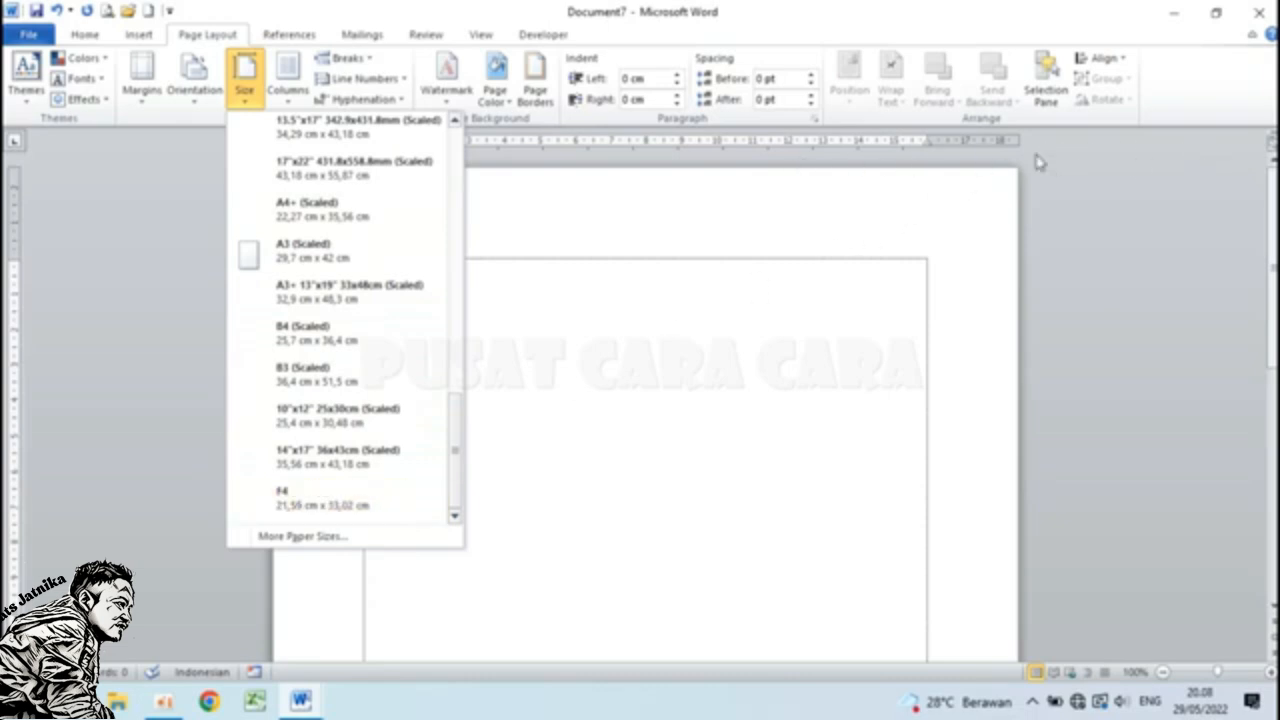
pyautogui.click(303, 537)
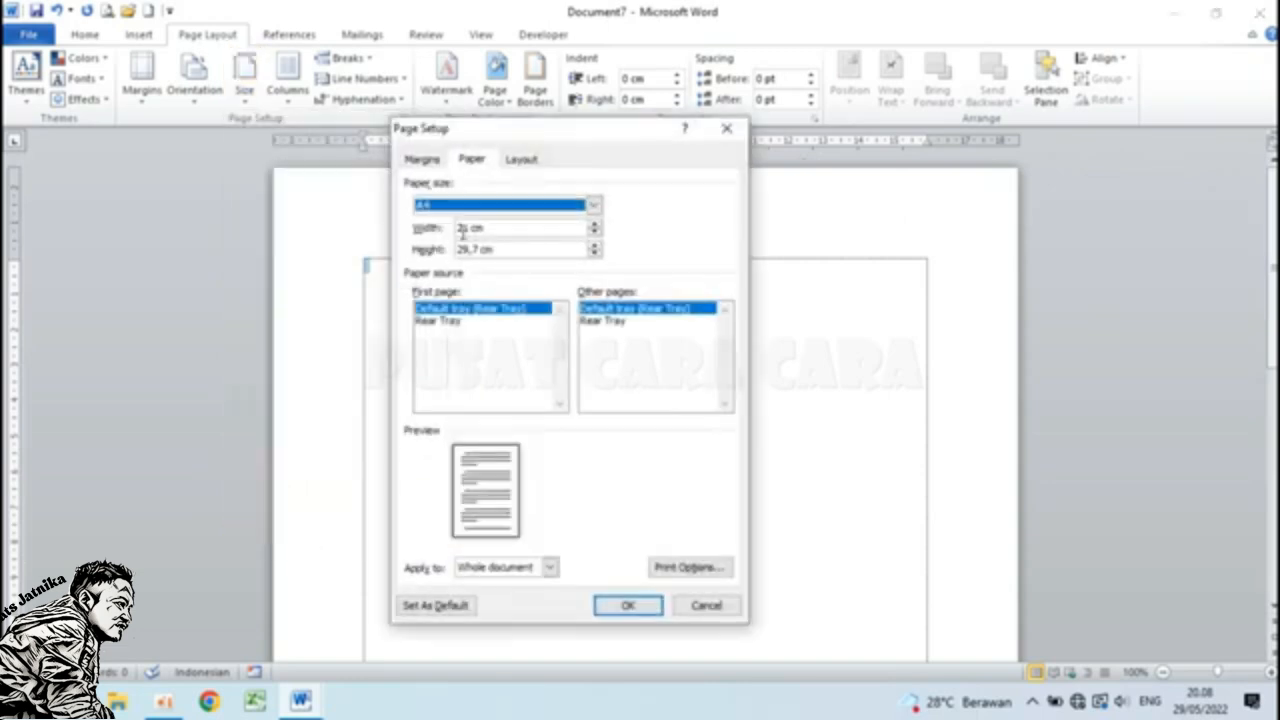
pyautogui.click(463, 228)
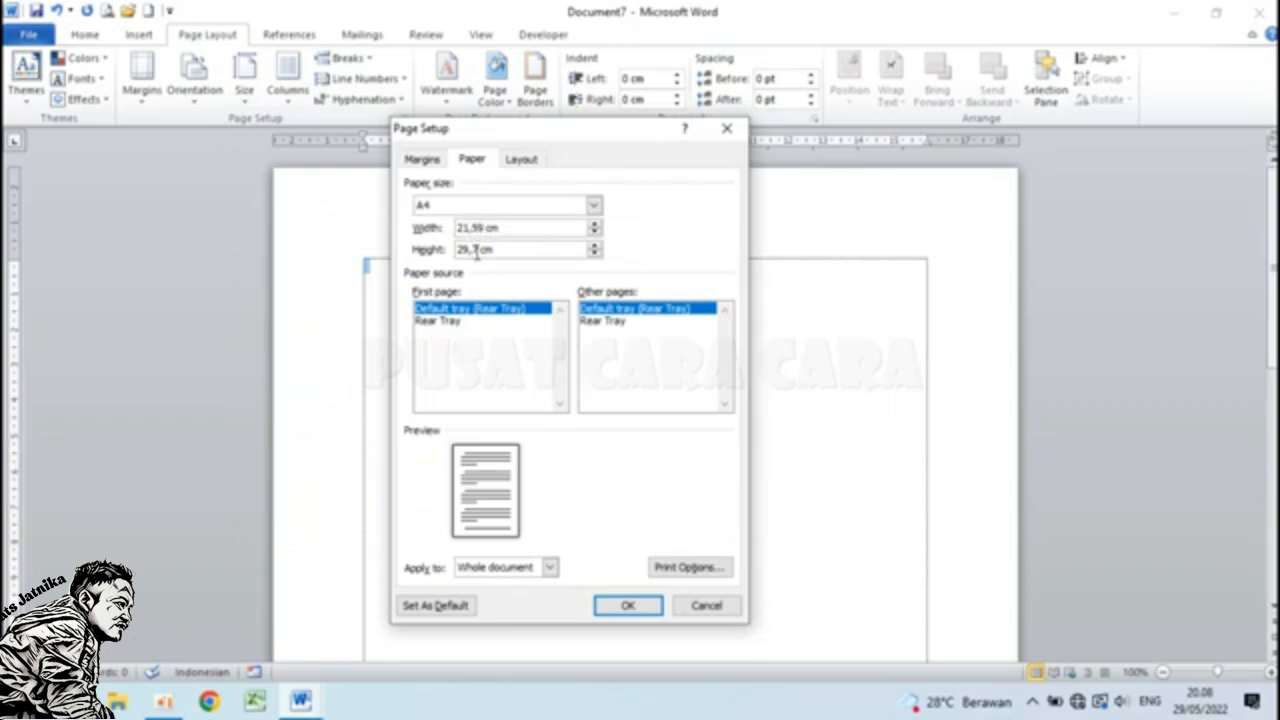
pyautogui.moveTo(479, 250); pyautogui.dragTo(440, 241)
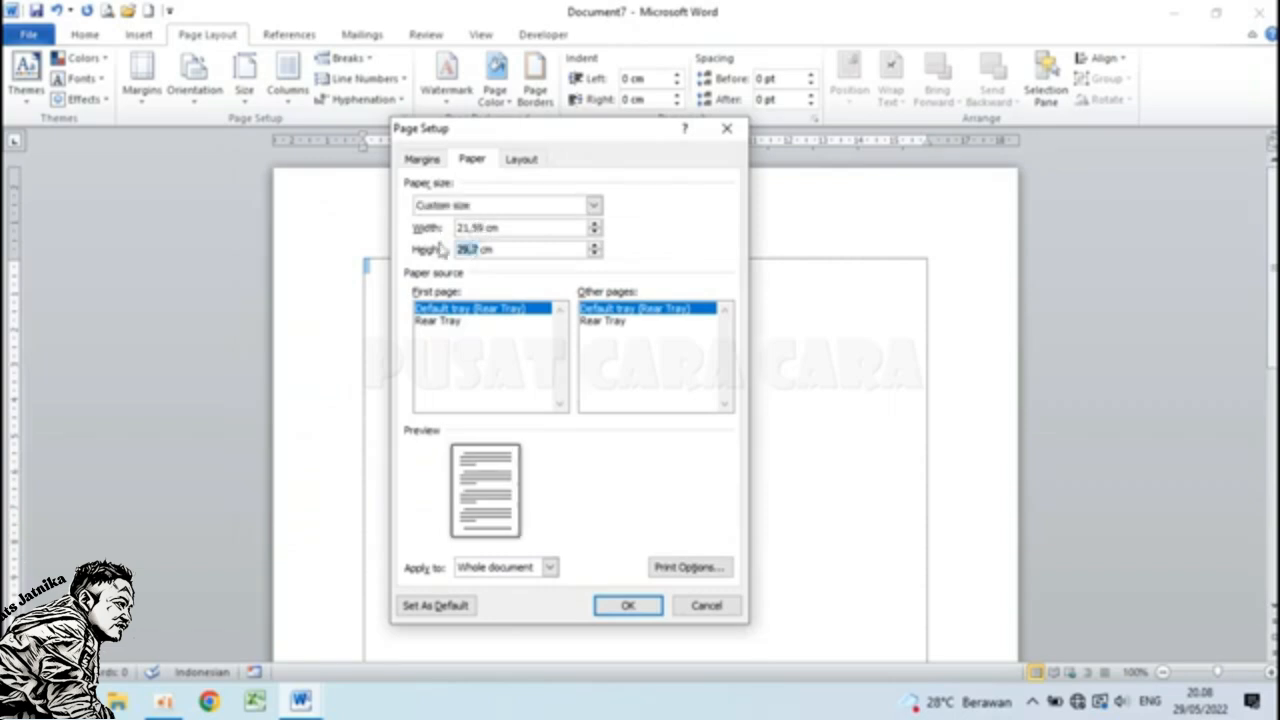
pyautogui.write('33')
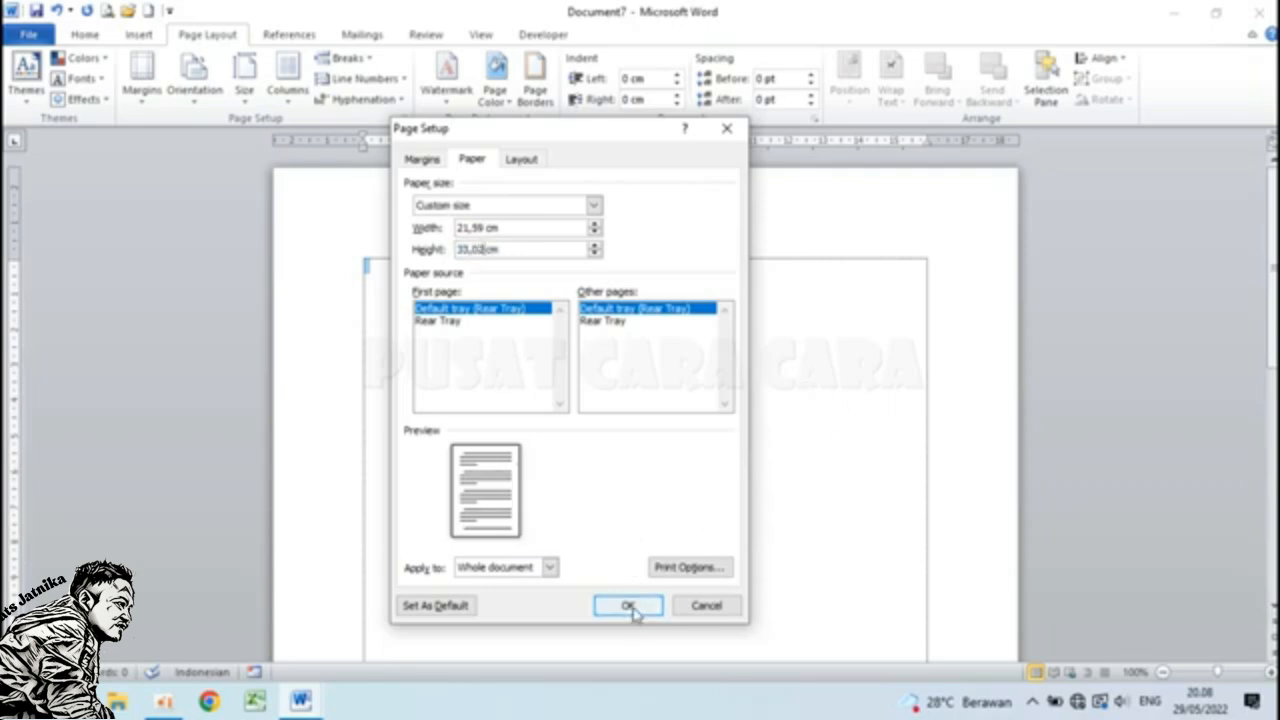
pyautogui.click(697, 607)
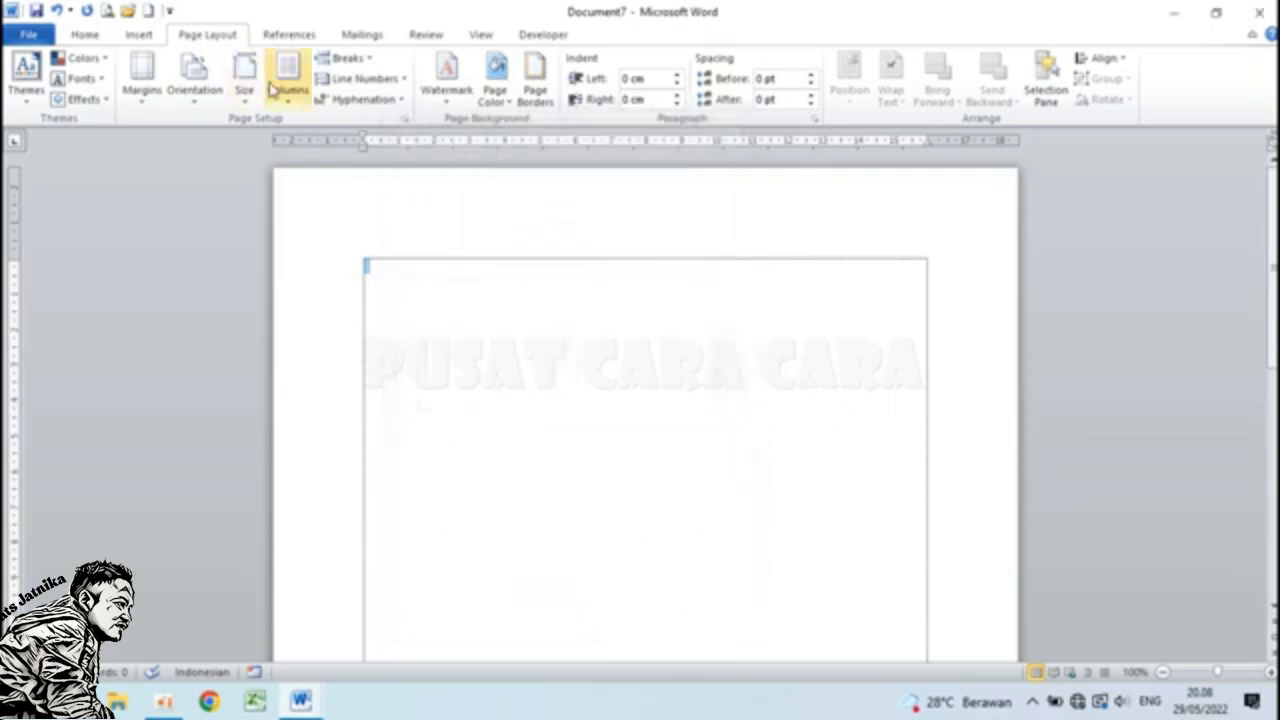
pyautogui.click(248, 84)
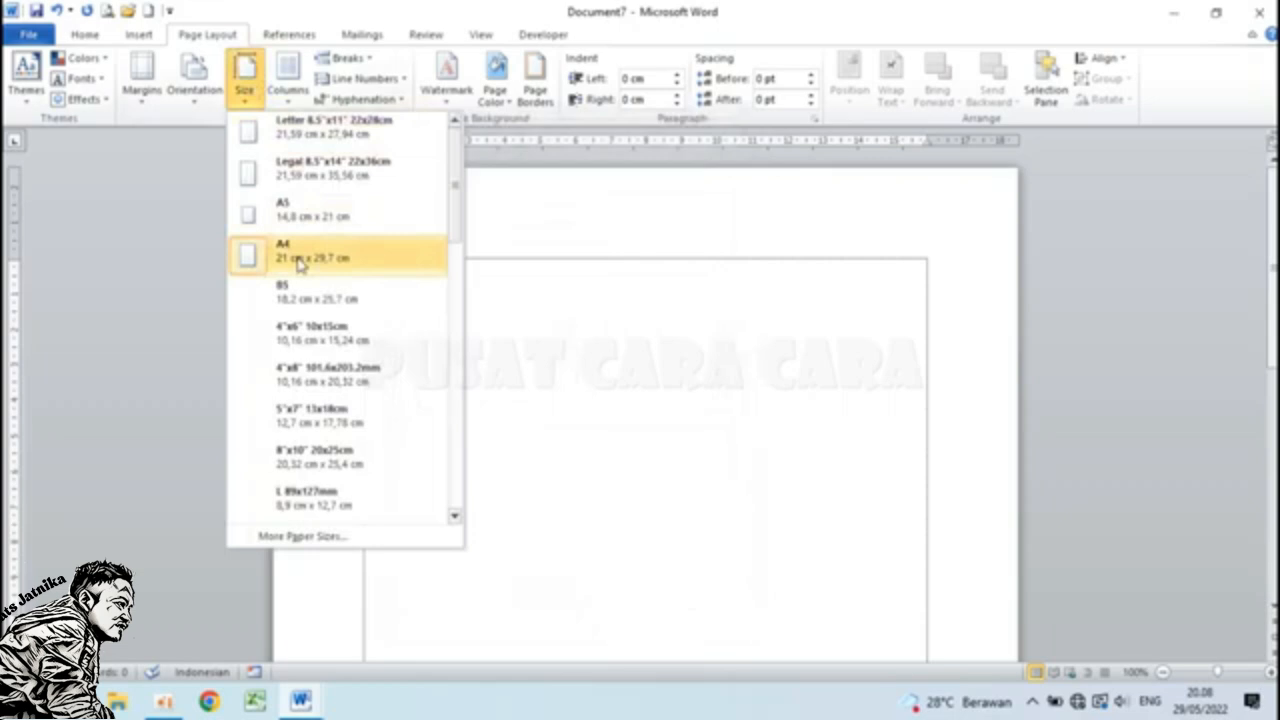
pyautogui.click(592, 262)
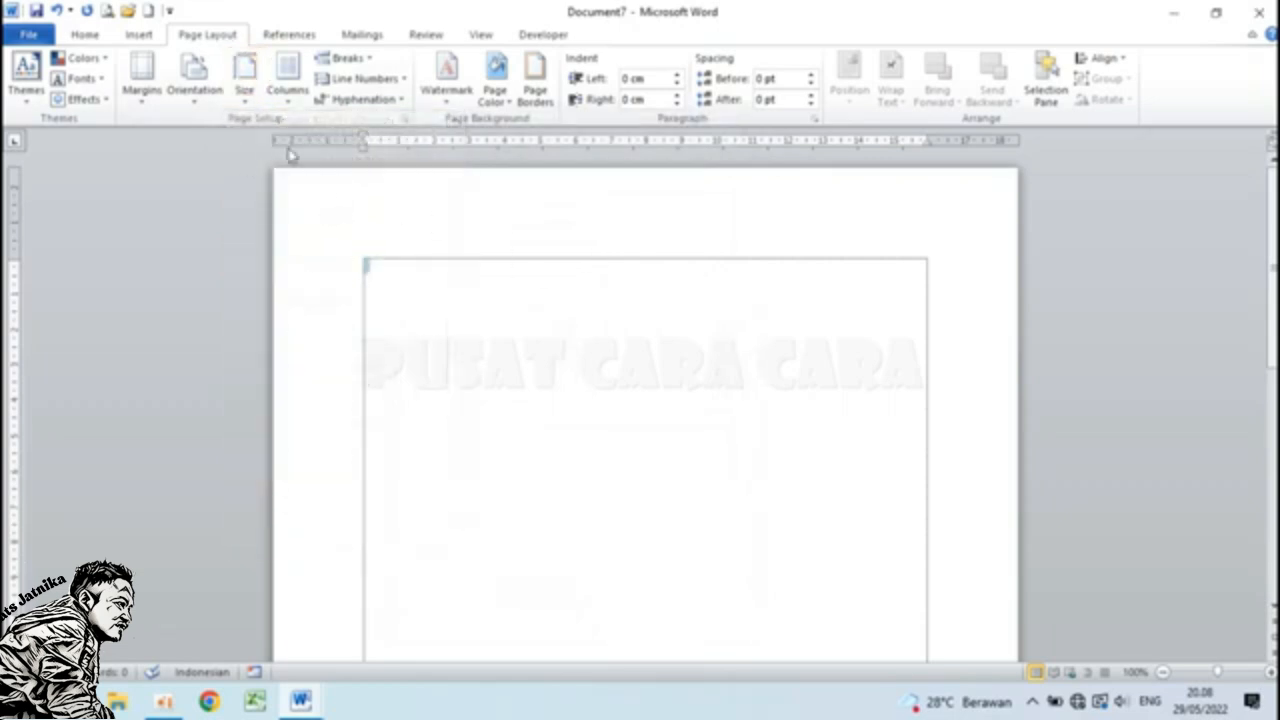
# Set the top, bottom, left and right page margins to 2 cm for the whole document.
pyautogui.click(146, 100)
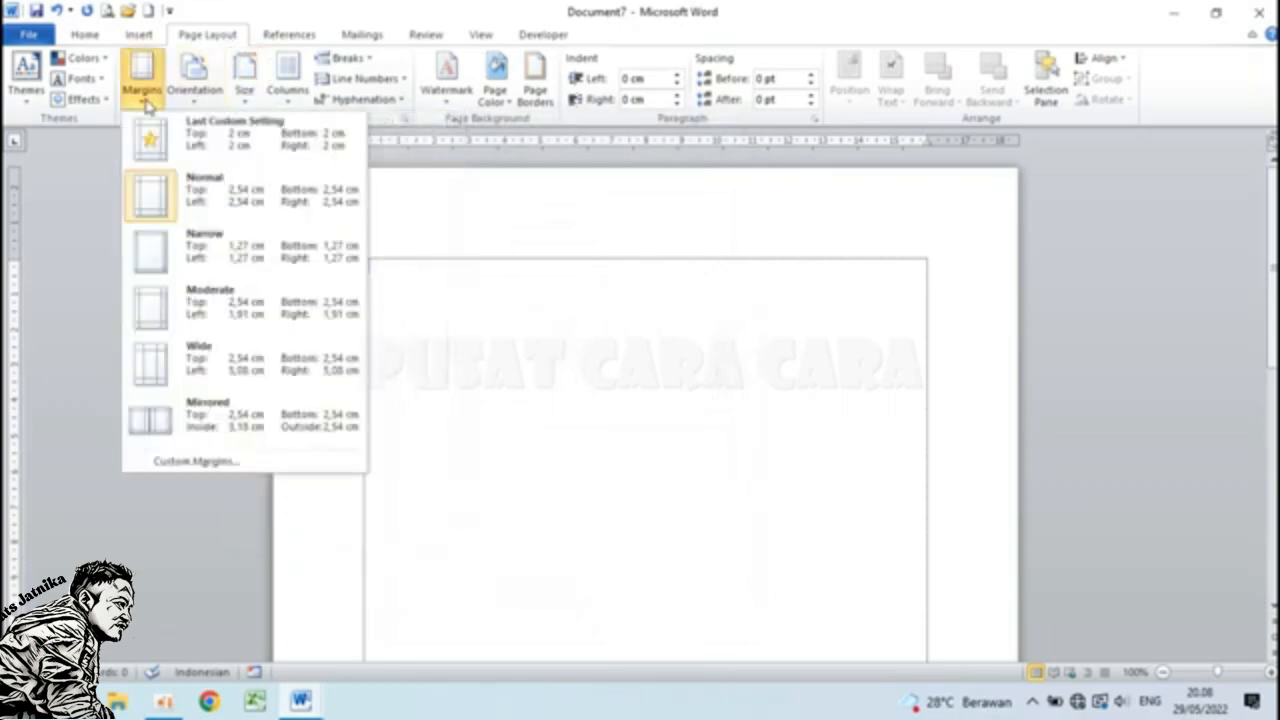
pyautogui.click(238, 462)
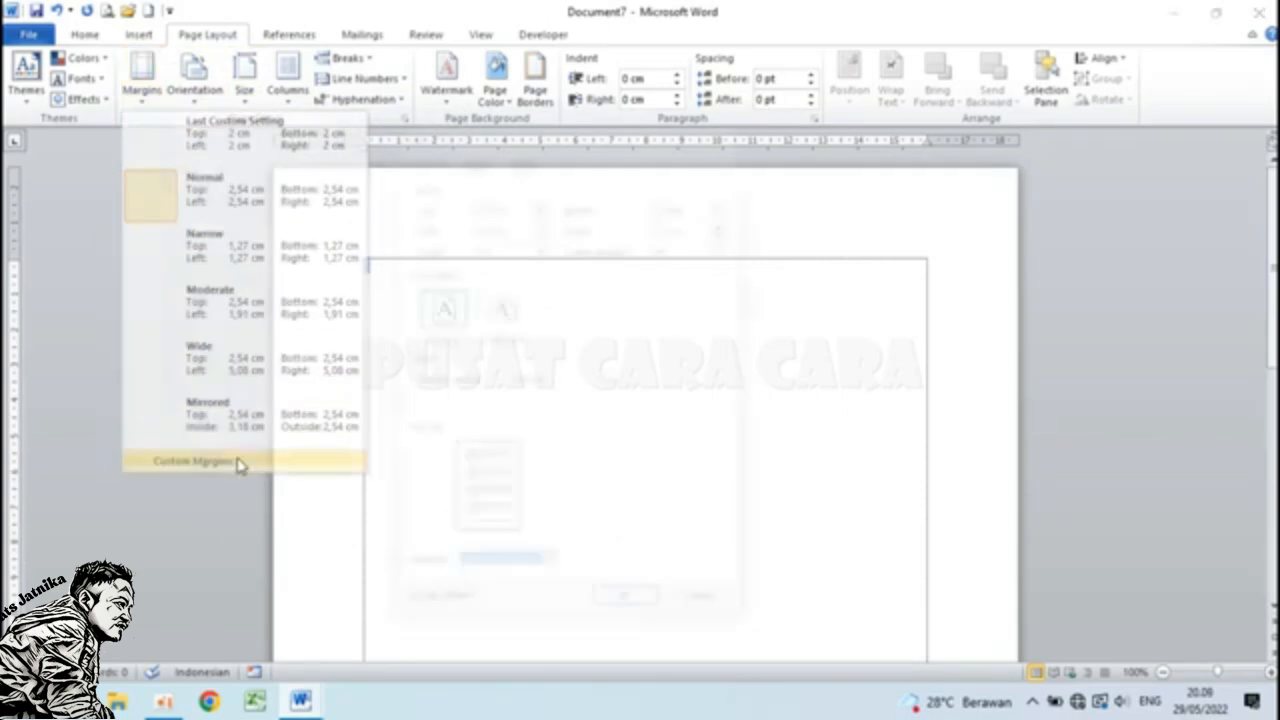
pyautogui.click(492, 203)
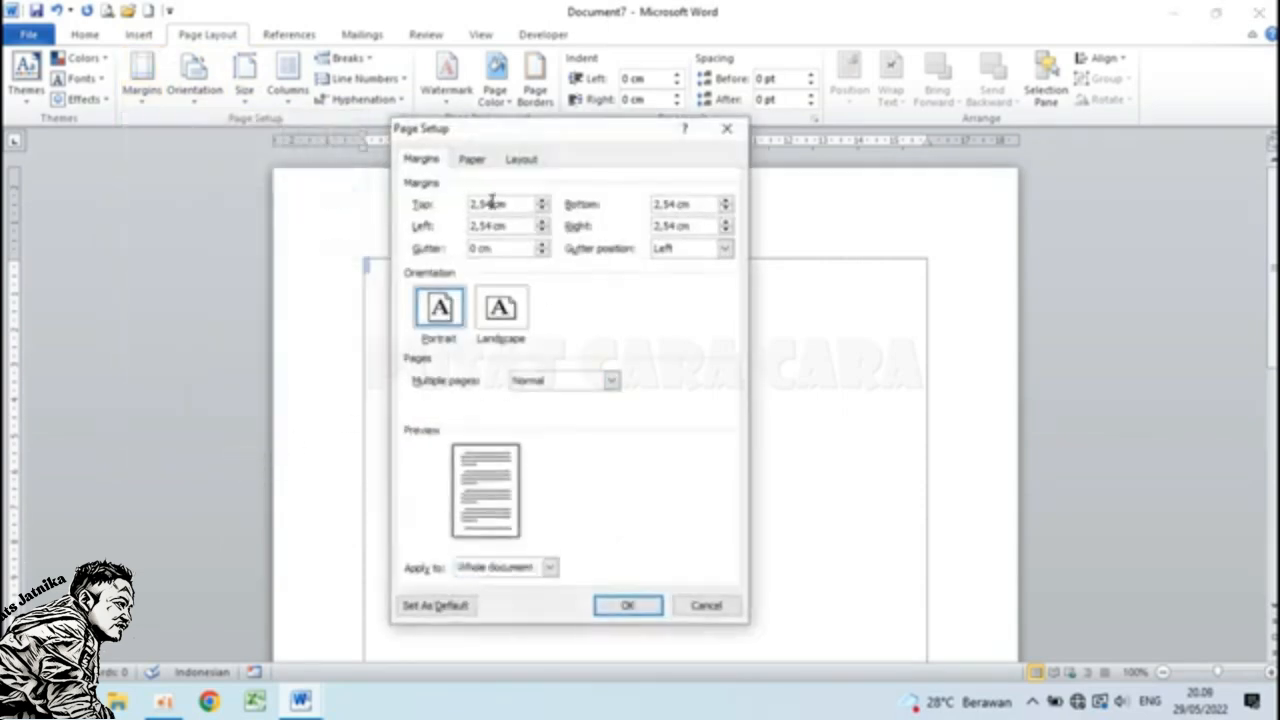
pyautogui.moveTo(492, 203); pyautogui.dragTo(462, 203)
pyautogui.write('2')
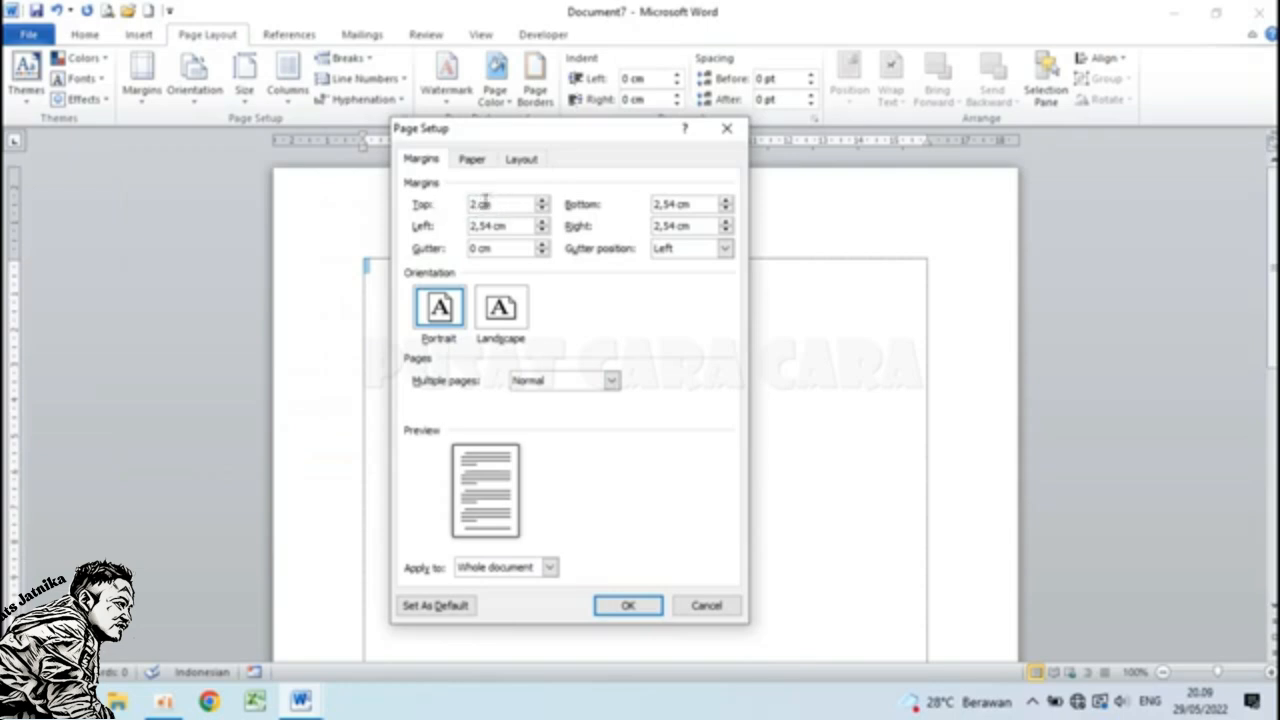
pyautogui.doubleClick(668, 205)
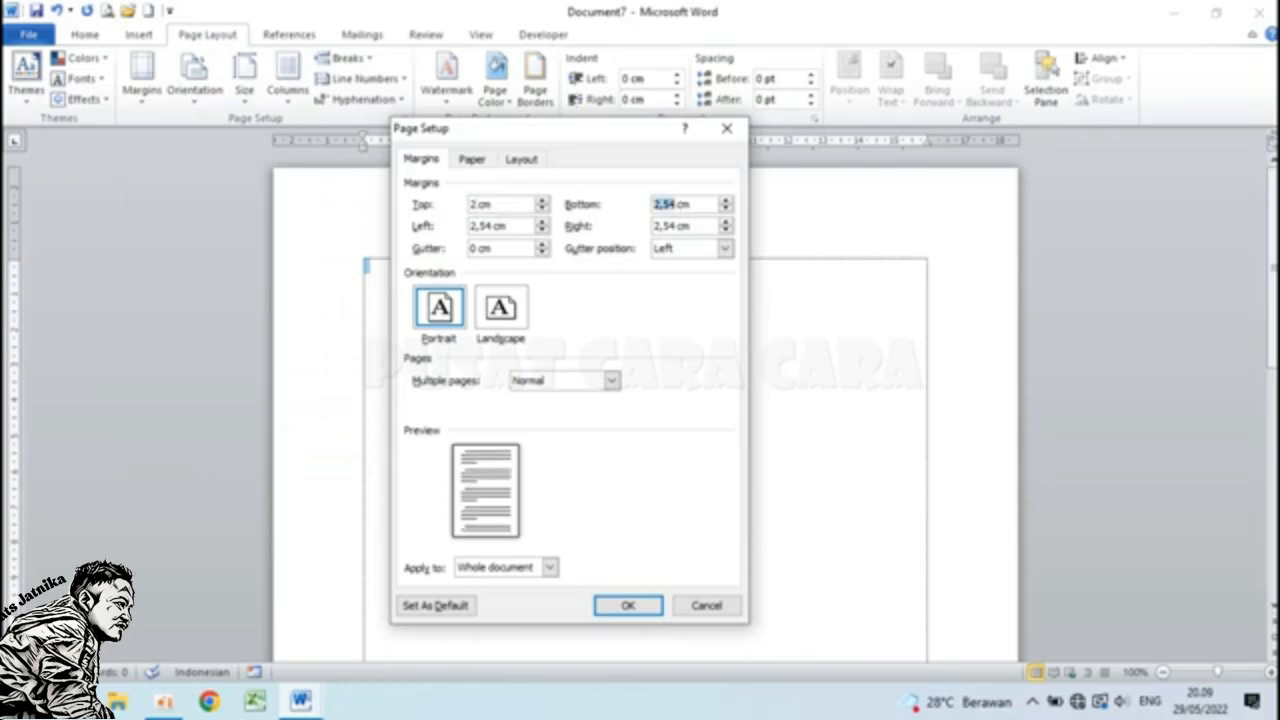
pyautogui.write('2')
pyautogui.doubleClick(491, 225)
pyautogui.write('2')
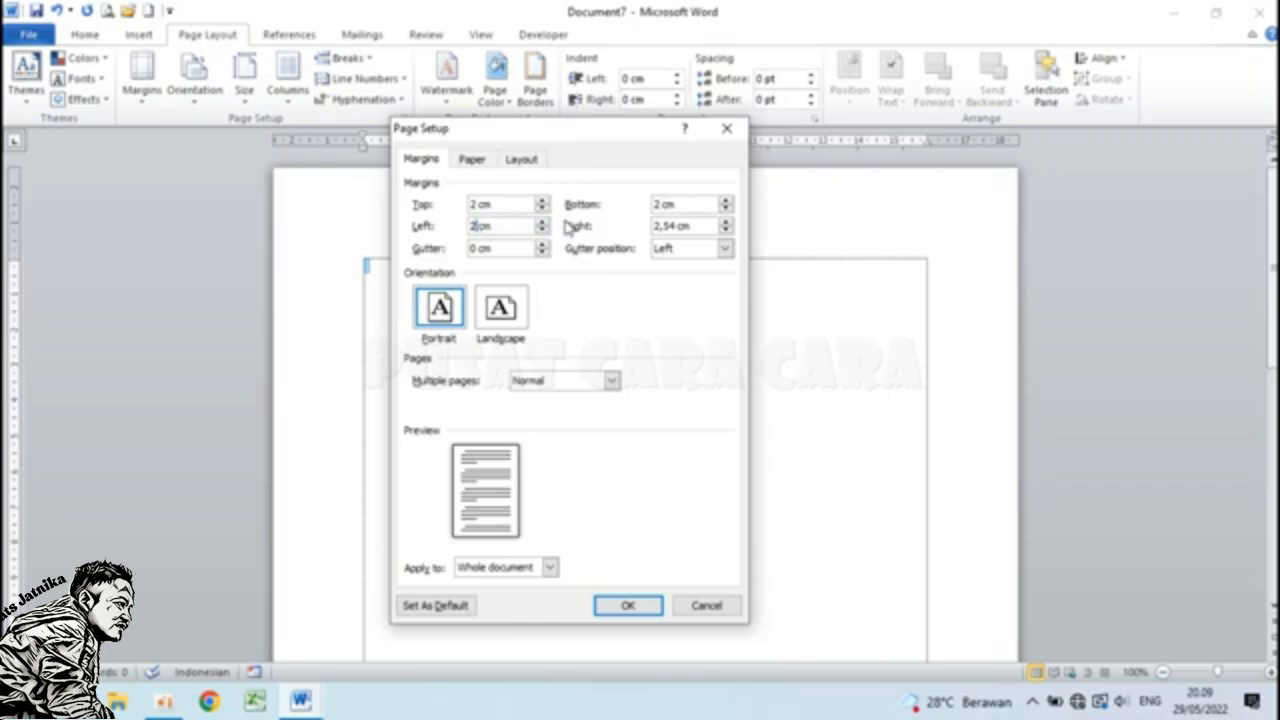
pyautogui.doubleClick(679, 226)
pyautogui.write('2')
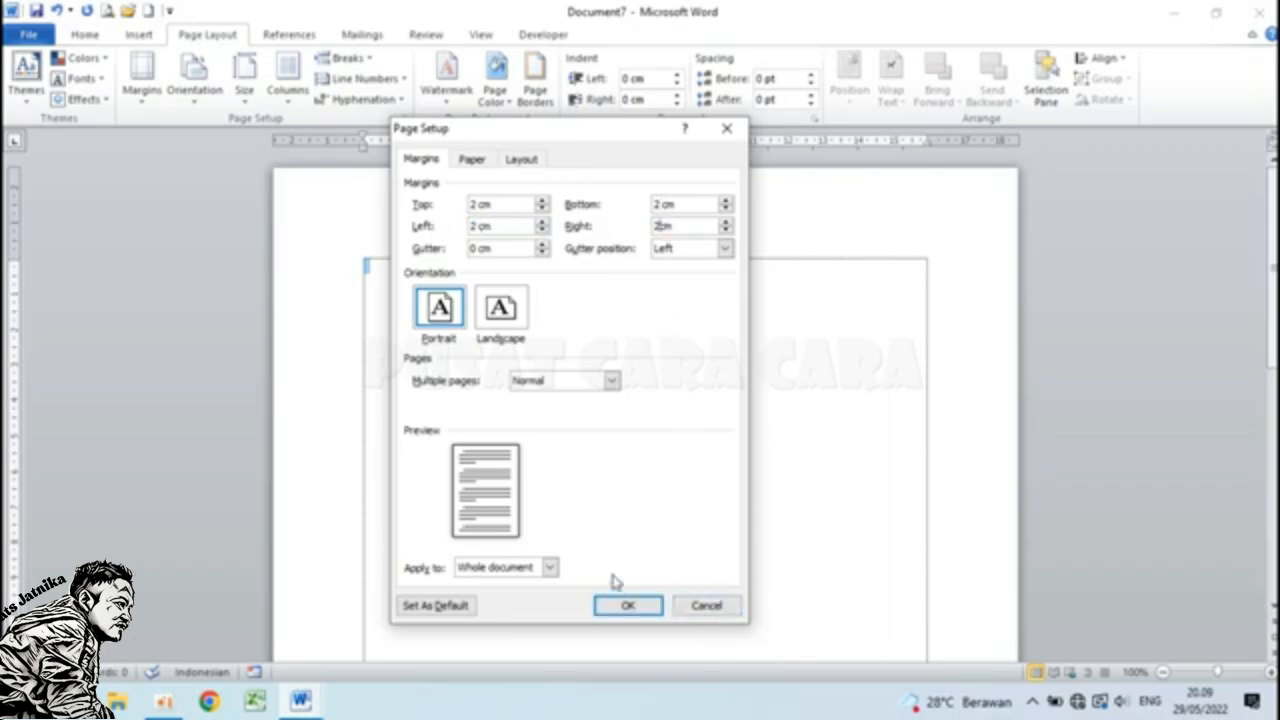
pyautogui.click(626, 607)
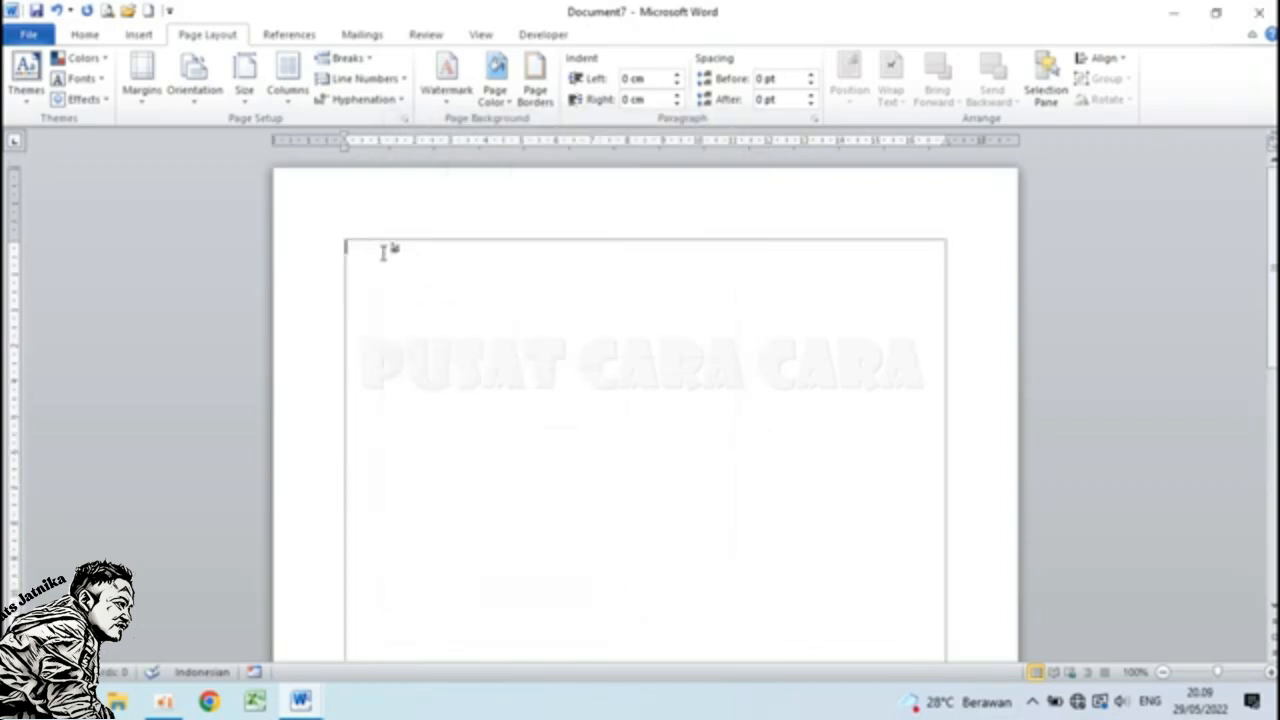
# Check the letterhead in the sample attendance list, return to the new document and centre its empty first paragraph.
pyautogui.click(300, 700)
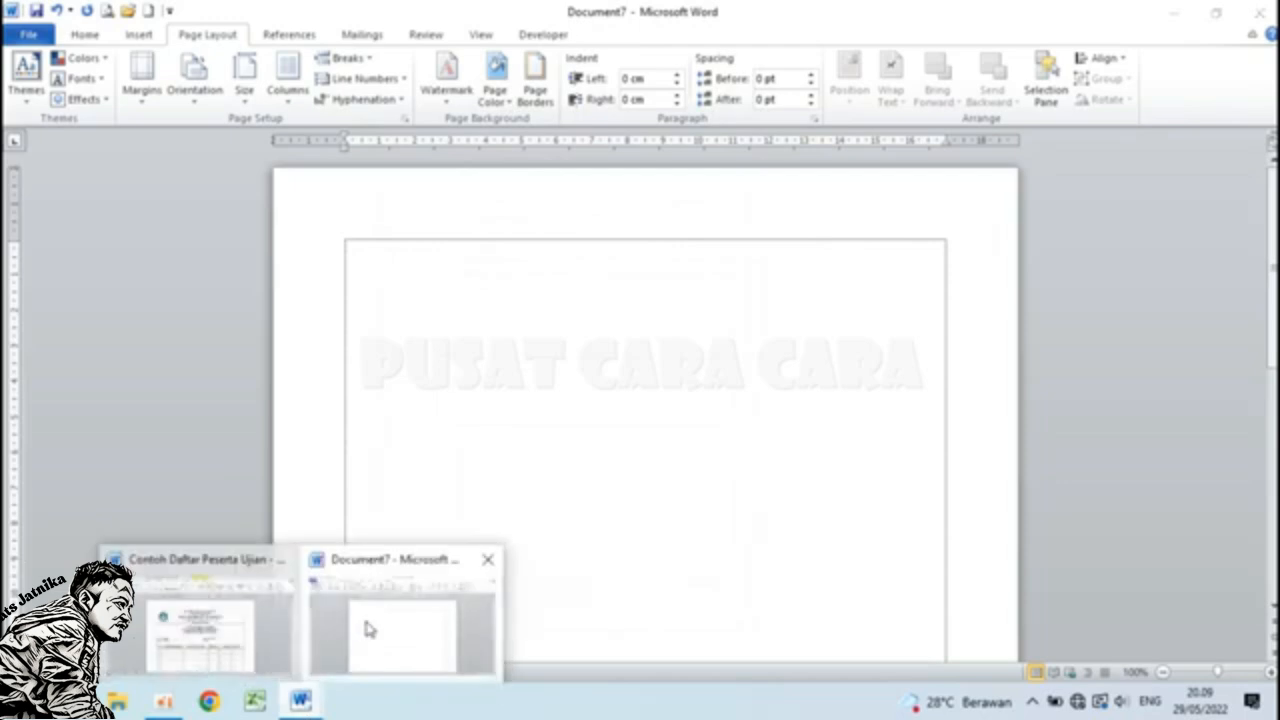
pyautogui.click(164, 608)
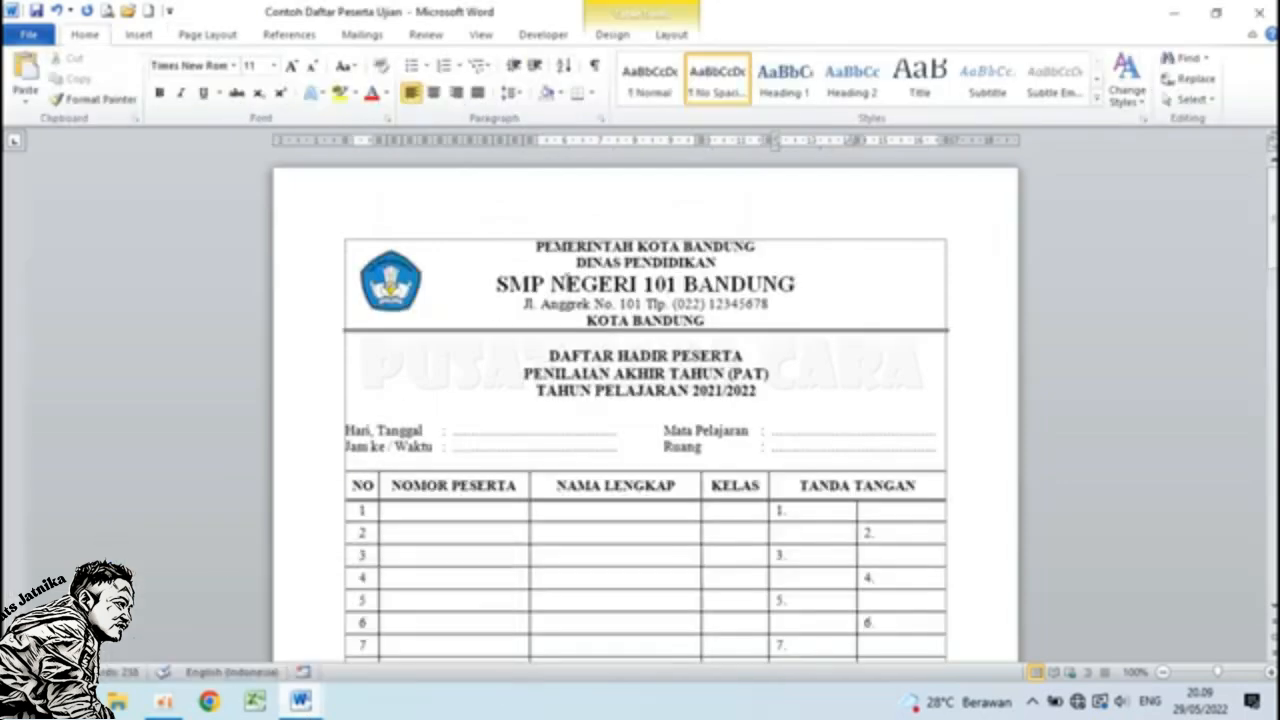
pyautogui.click(531, 240)
pyautogui.click(300, 700)
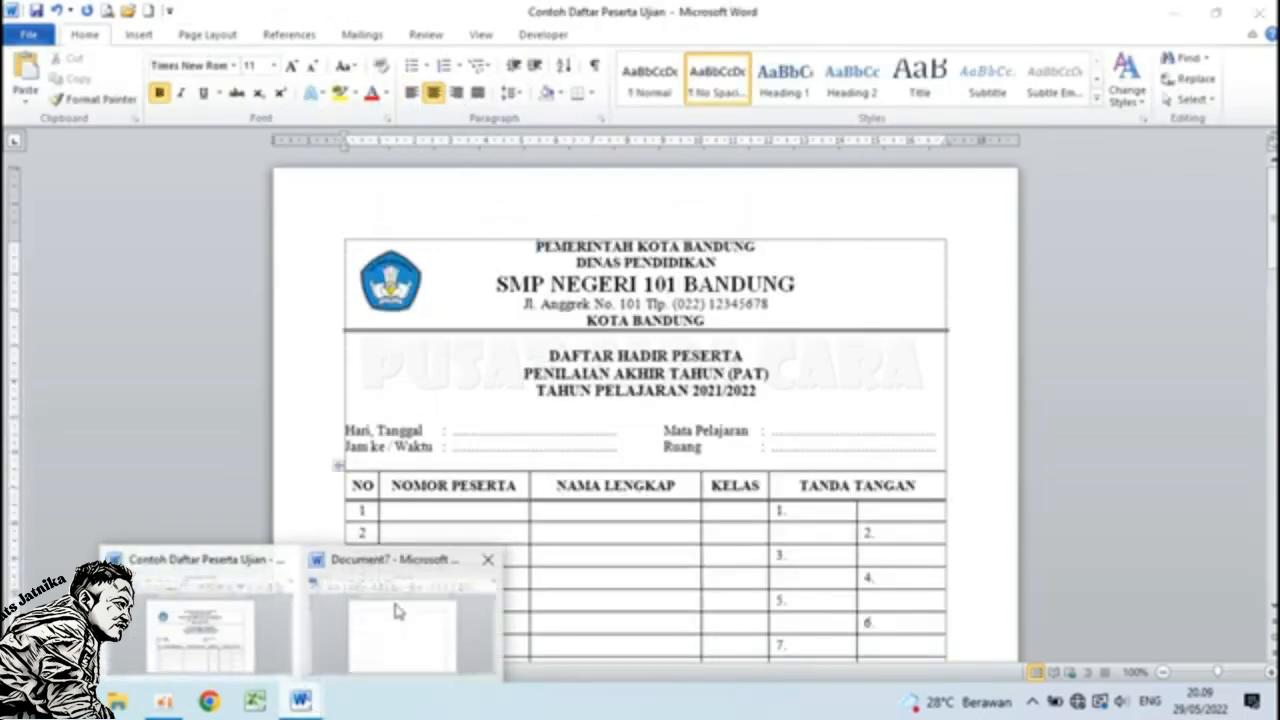
pyautogui.click(397, 611)
pyautogui.click(86, 35)
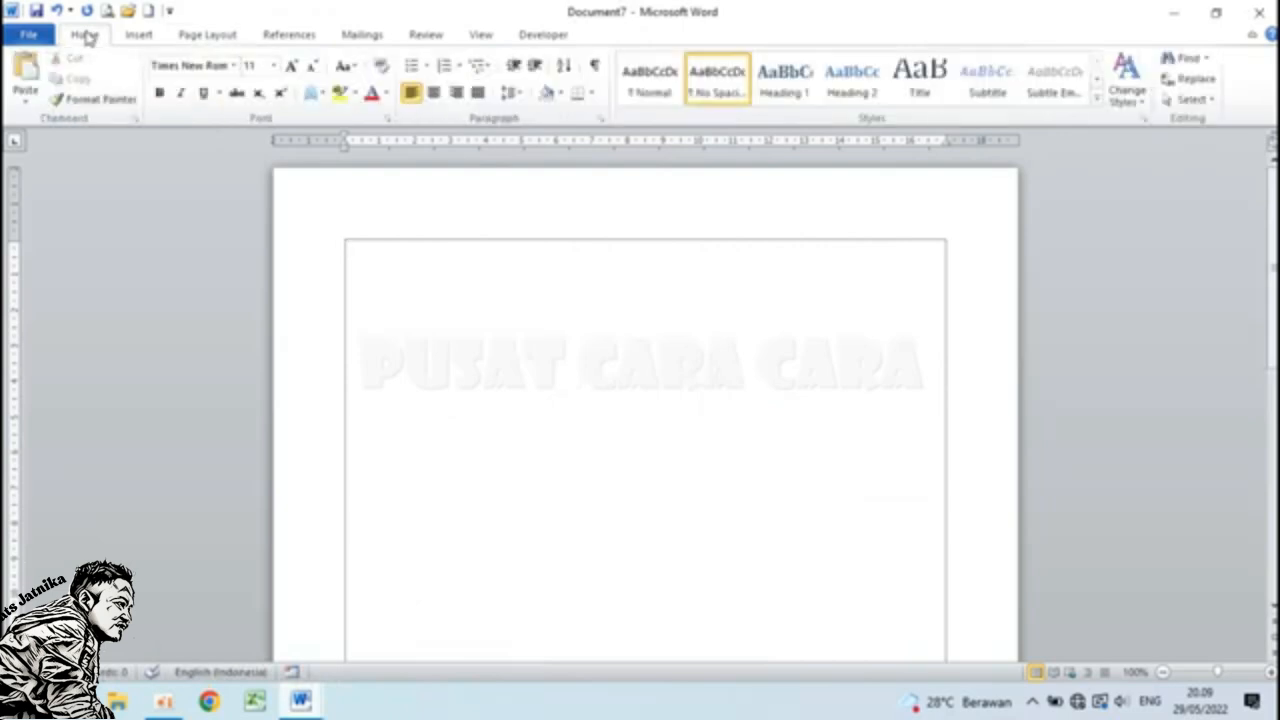
pyautogui.click(435, 95)
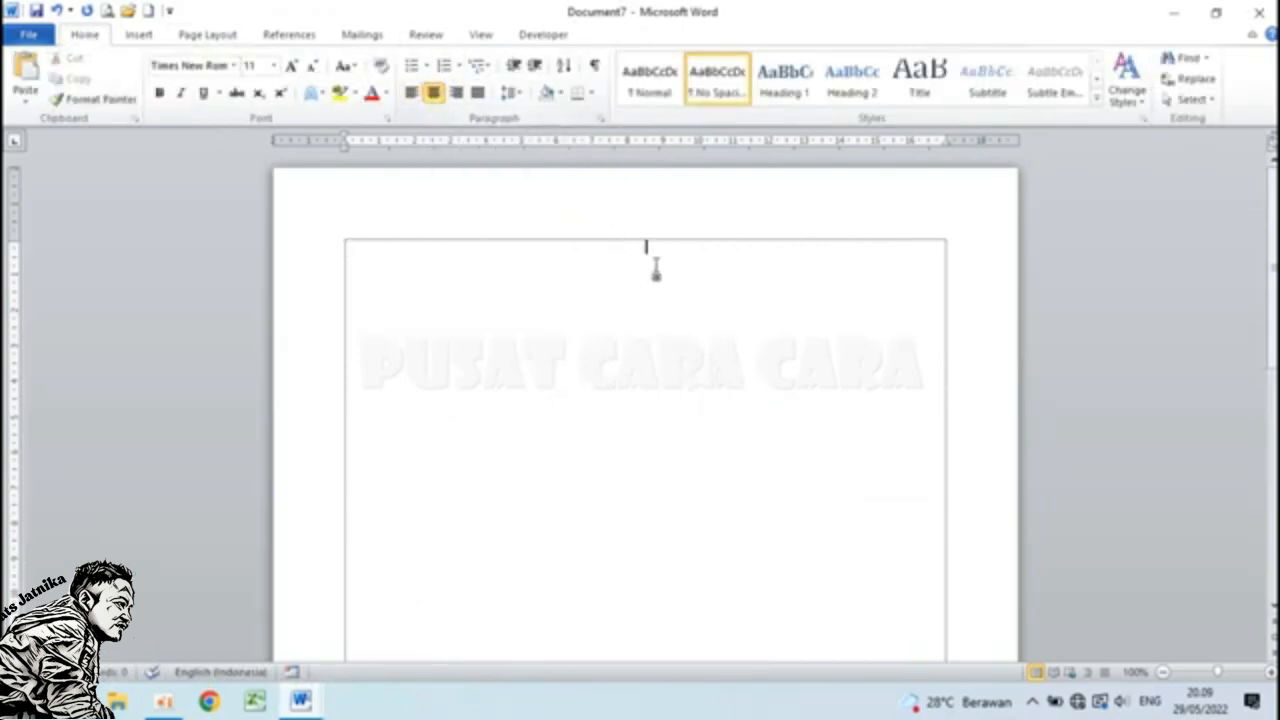
# Enter the first three letterhead lines: "PEMERINTAH KOTA BANDUNG", "DINAS PENDIDIKAN" and "SMP NEGERI 101 BANDUNG".
pyautogui.write('PEMERINTAH KOTA BANDUNG')
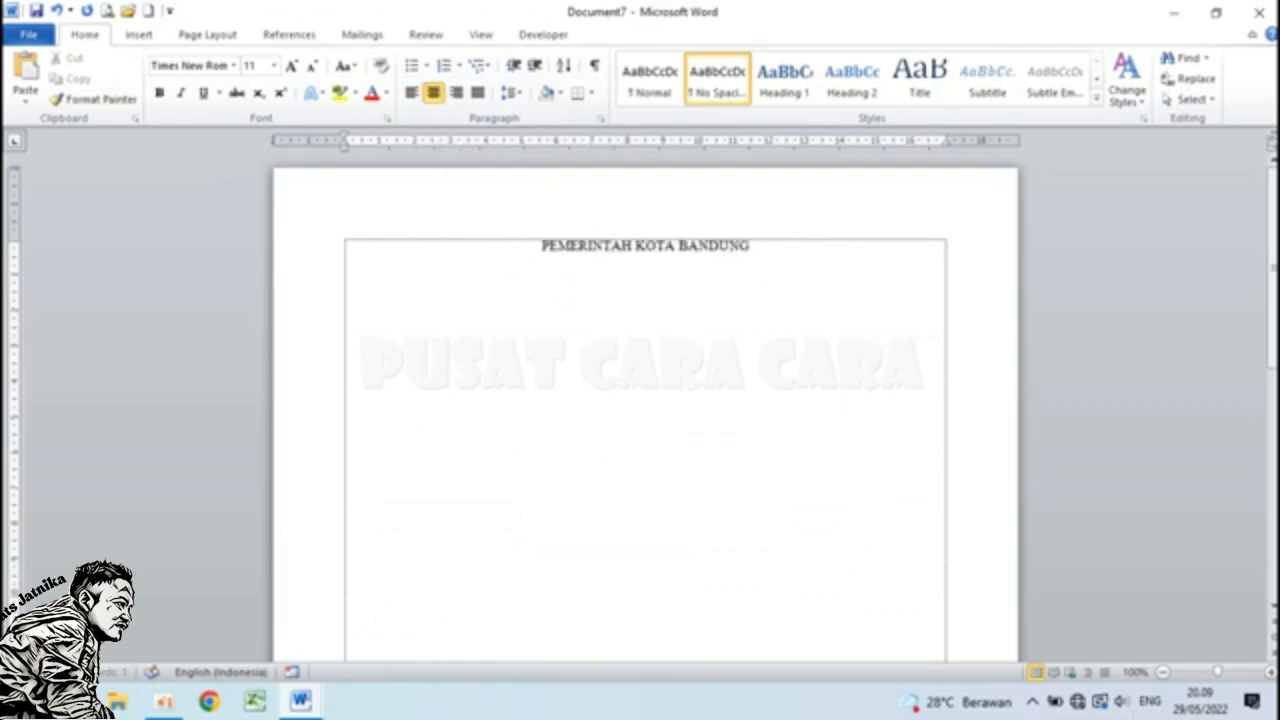
pyautogui.press('Return')
pyautogui.write('DINAS PENDIDIK')
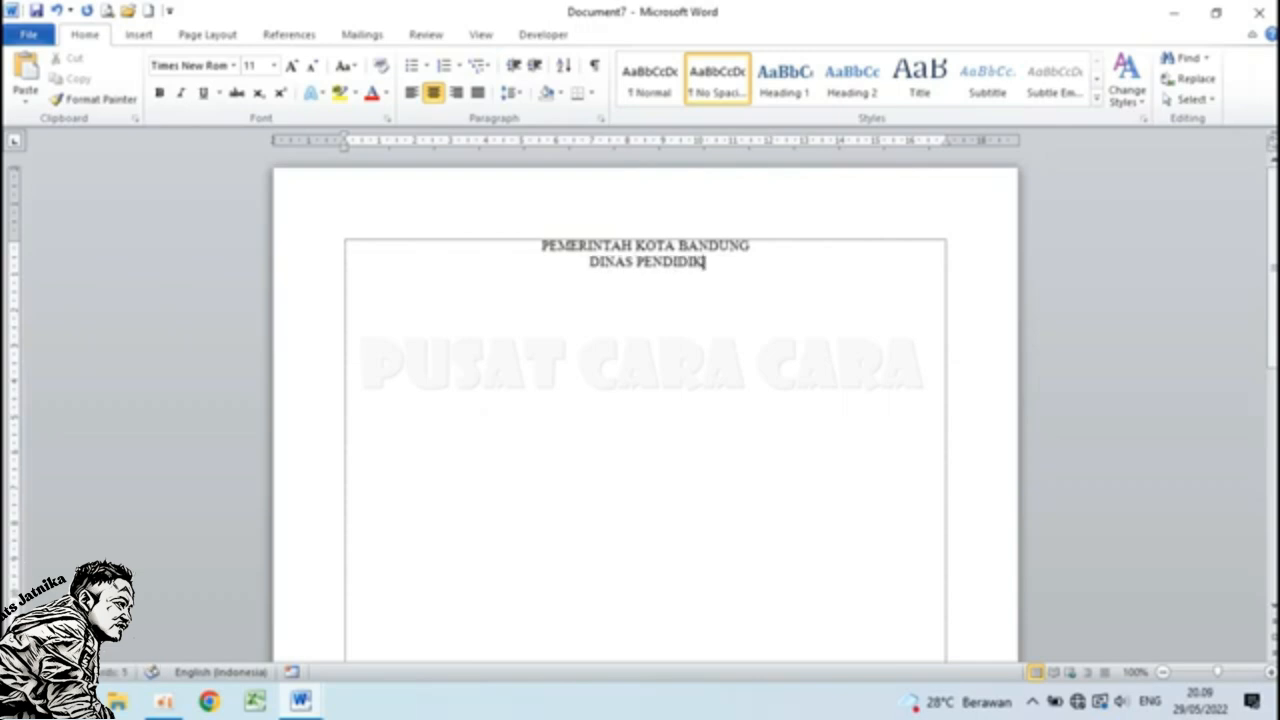
pyautogui.write('AN')
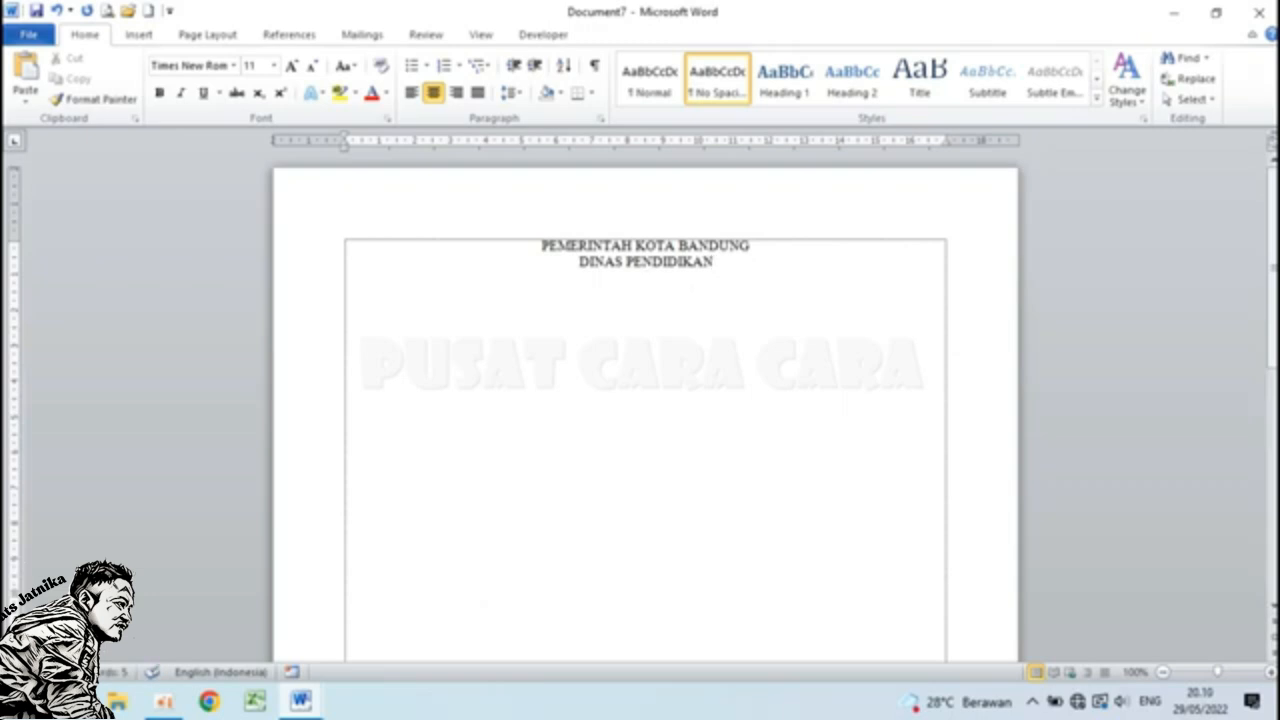
pyautogui.press('Return')
pyautogui.write('SMP NEGER')
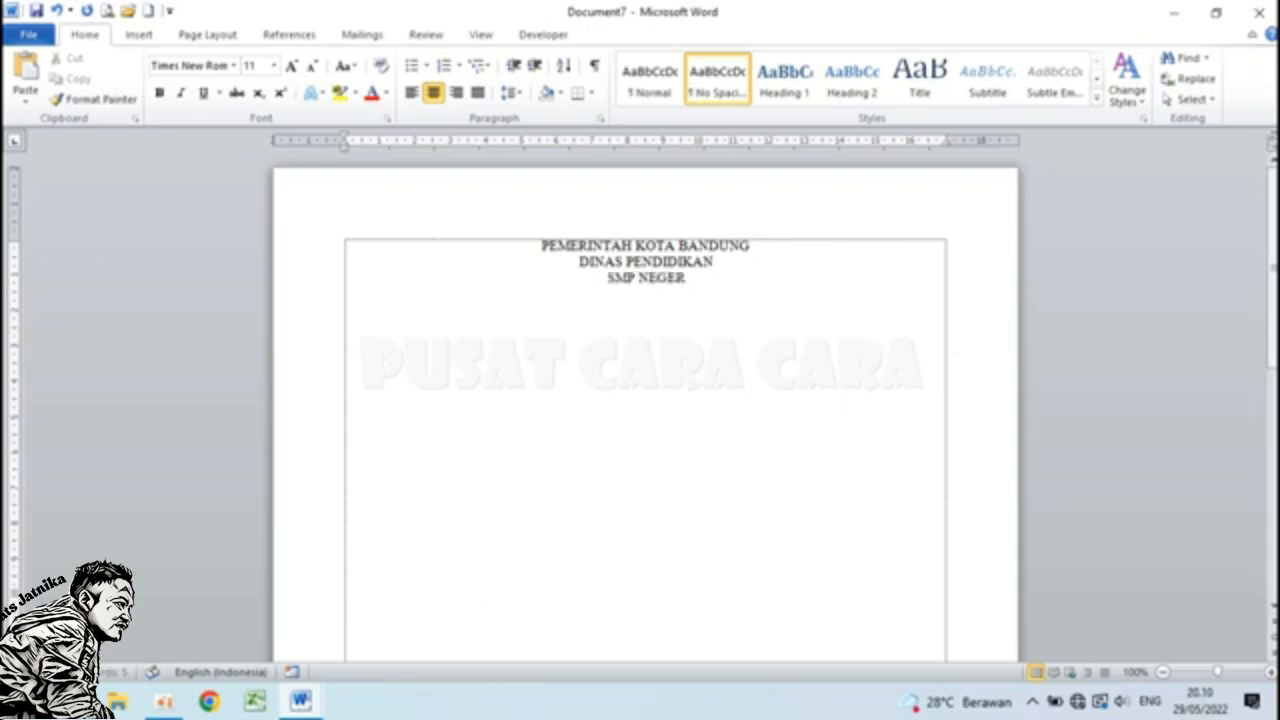
pyautogui.write('I 101 BANDUNG')
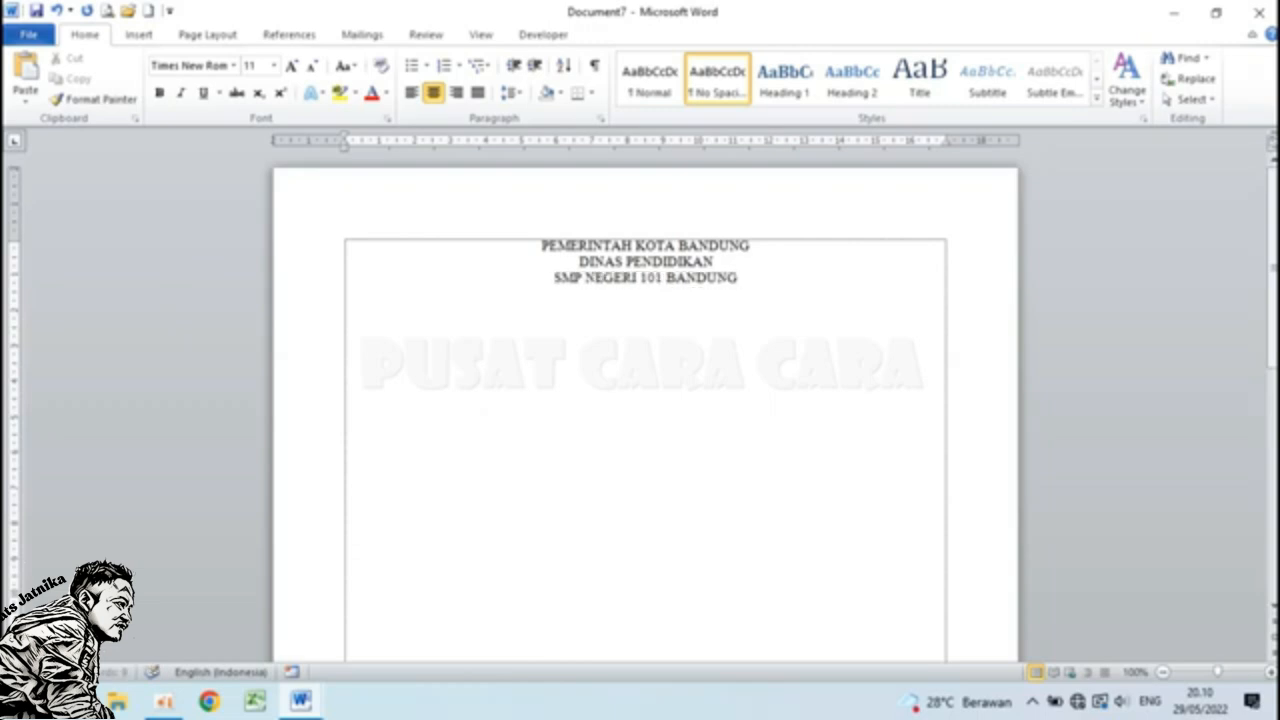
# Add a fourth letterhead line with the school's street address and telephone number.
pyautogui.press('Return')
pyautogui.write('Jl. Anggrek No')
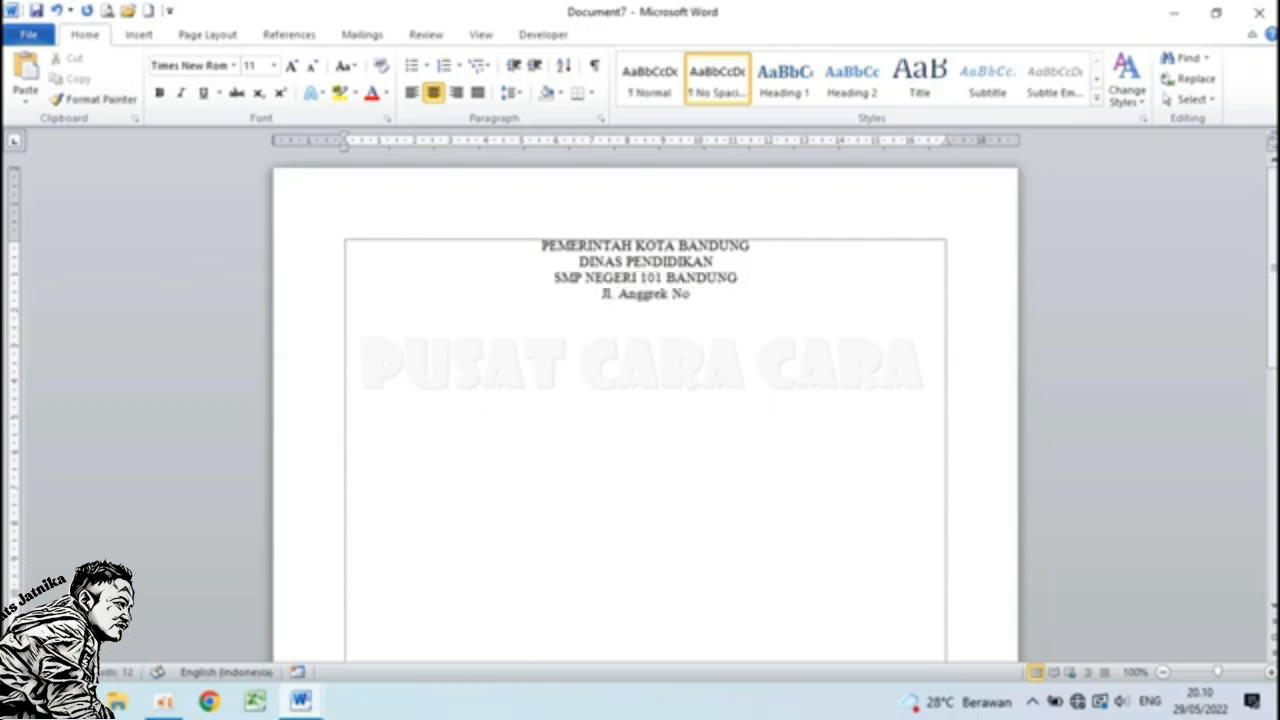
pyautogui.write('. 101 Tl')
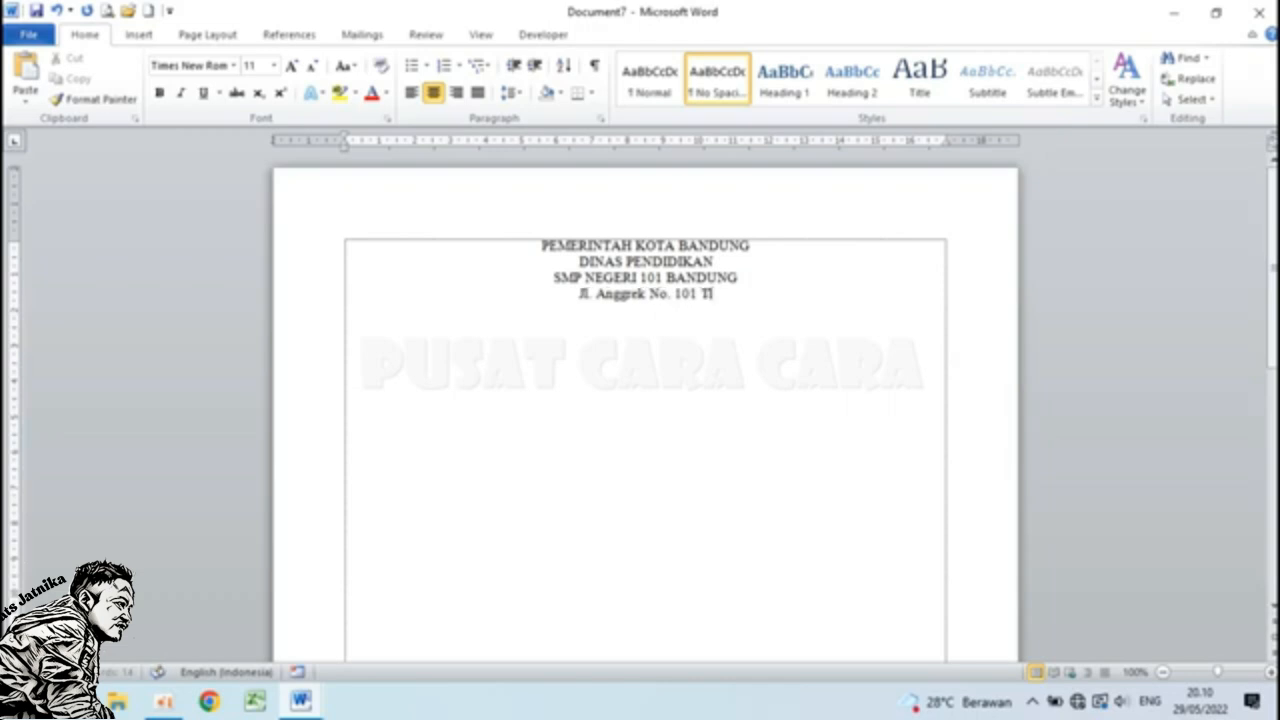
pyautogui.write('p. (022')
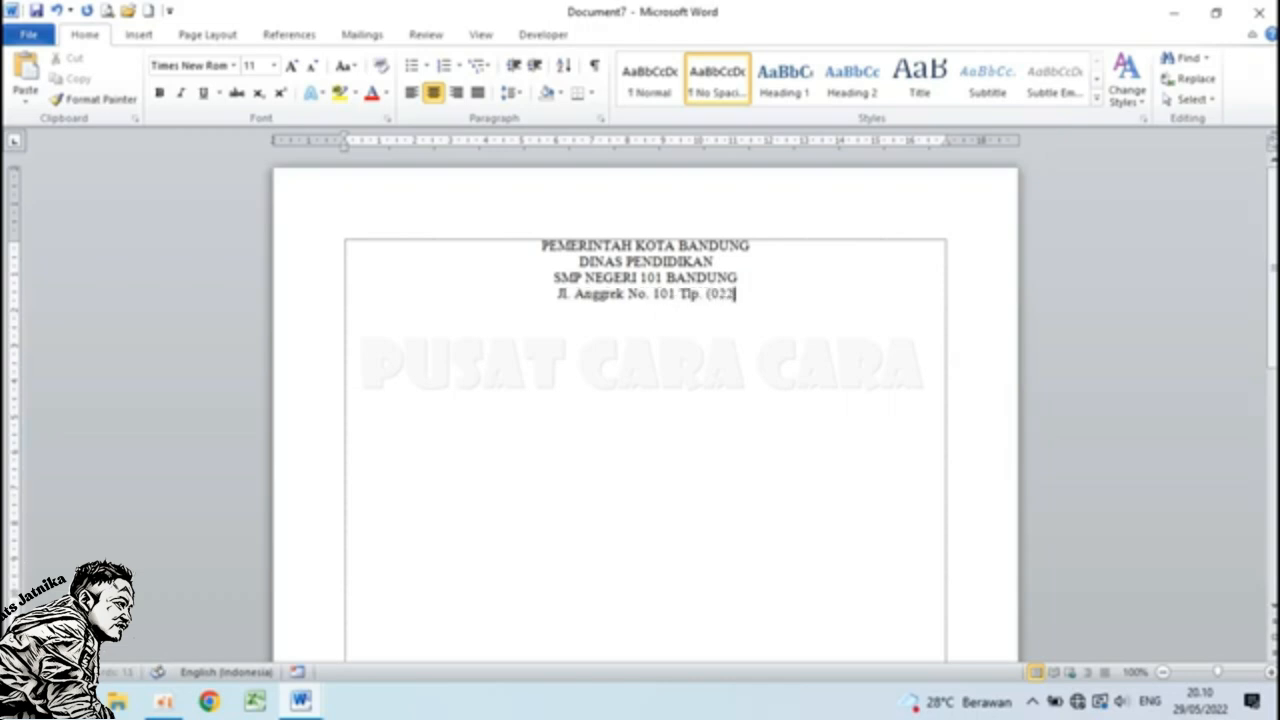
pyautogui.write(') 12345678')
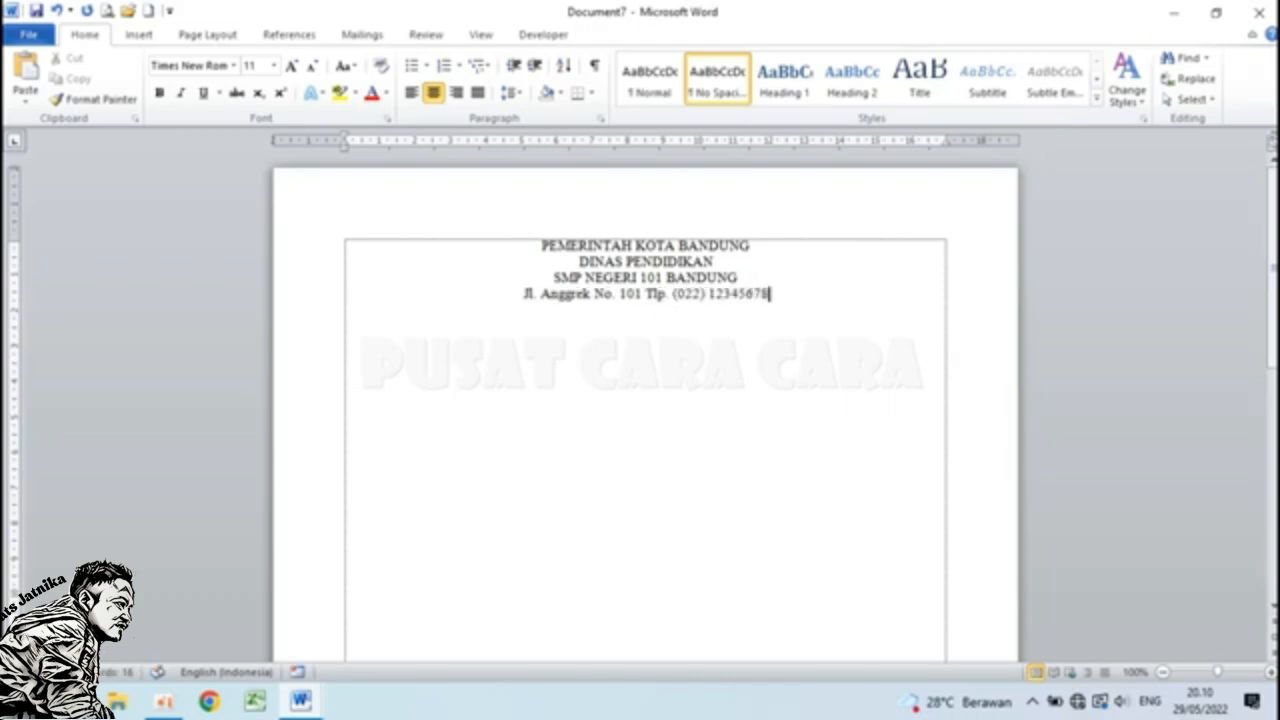
# Add the last letterhead line "KOTA BANDUNG" and create a horizontal rule across the text width beneath it.
pyautogui.press('Return')
pyautogui.write('KOTA BANDUNG')
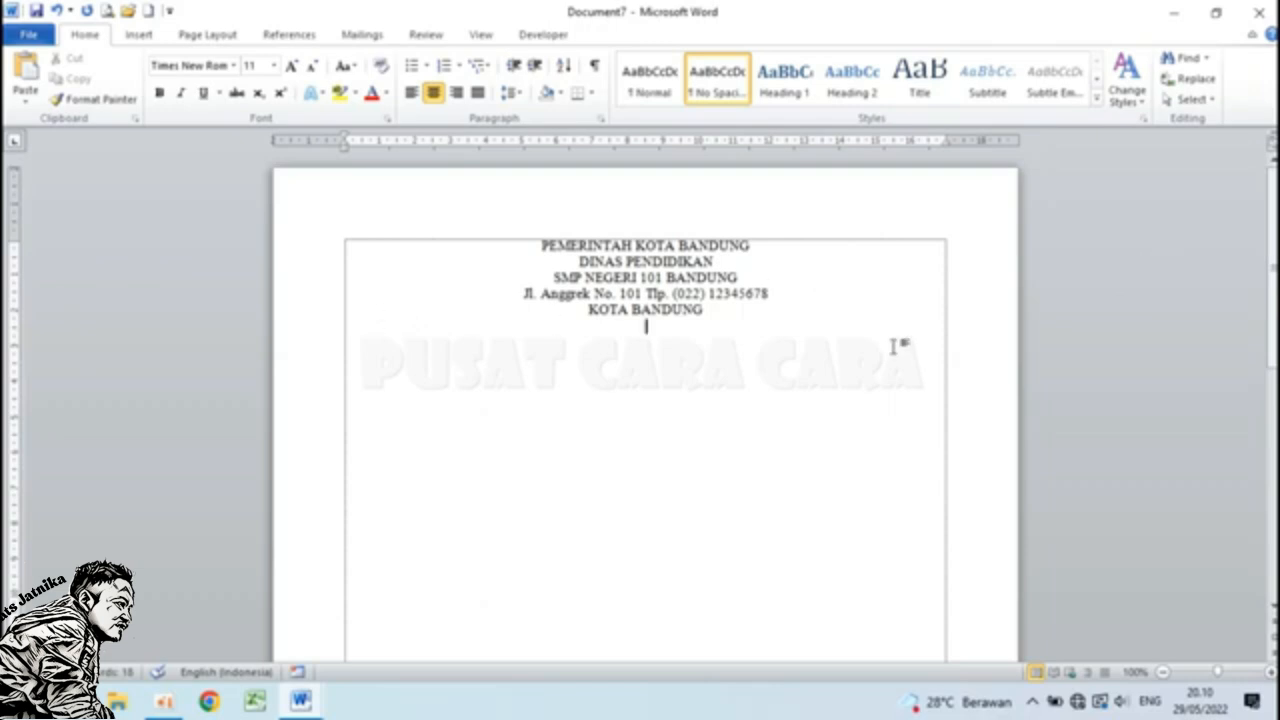
pyautogui.write('===')
pyautogui.press('Return')
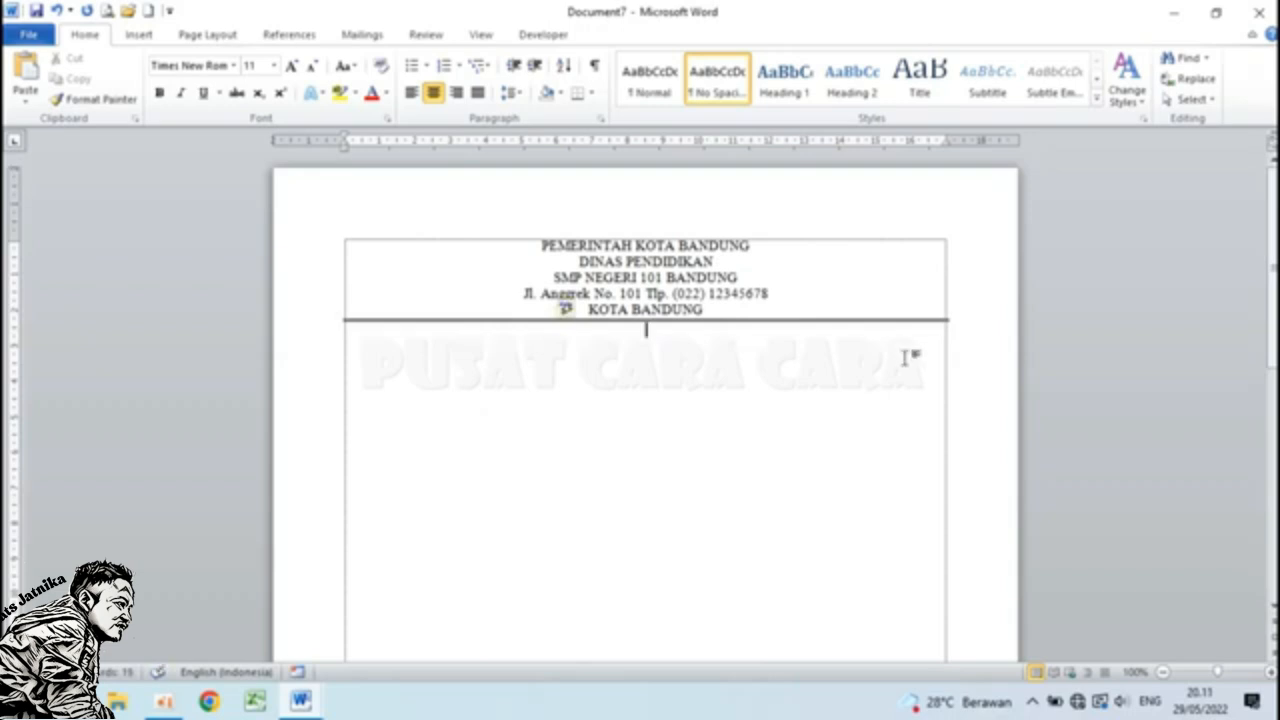
# Insert the picture logotutwurihandayanicolor21 from the Logo folder and shrink it to about 3.09 cm high and 3.06 cm wide.
pyautogui.click(140, 35)
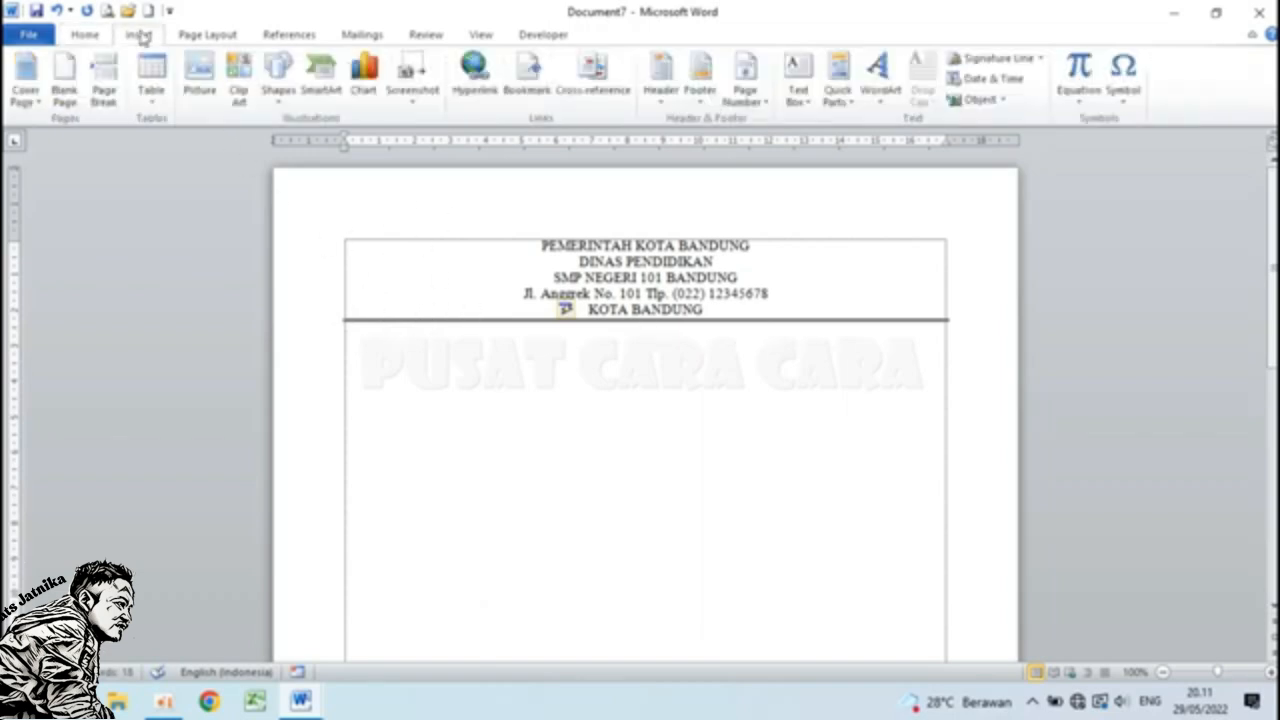
pyautogui.click(199, 76)
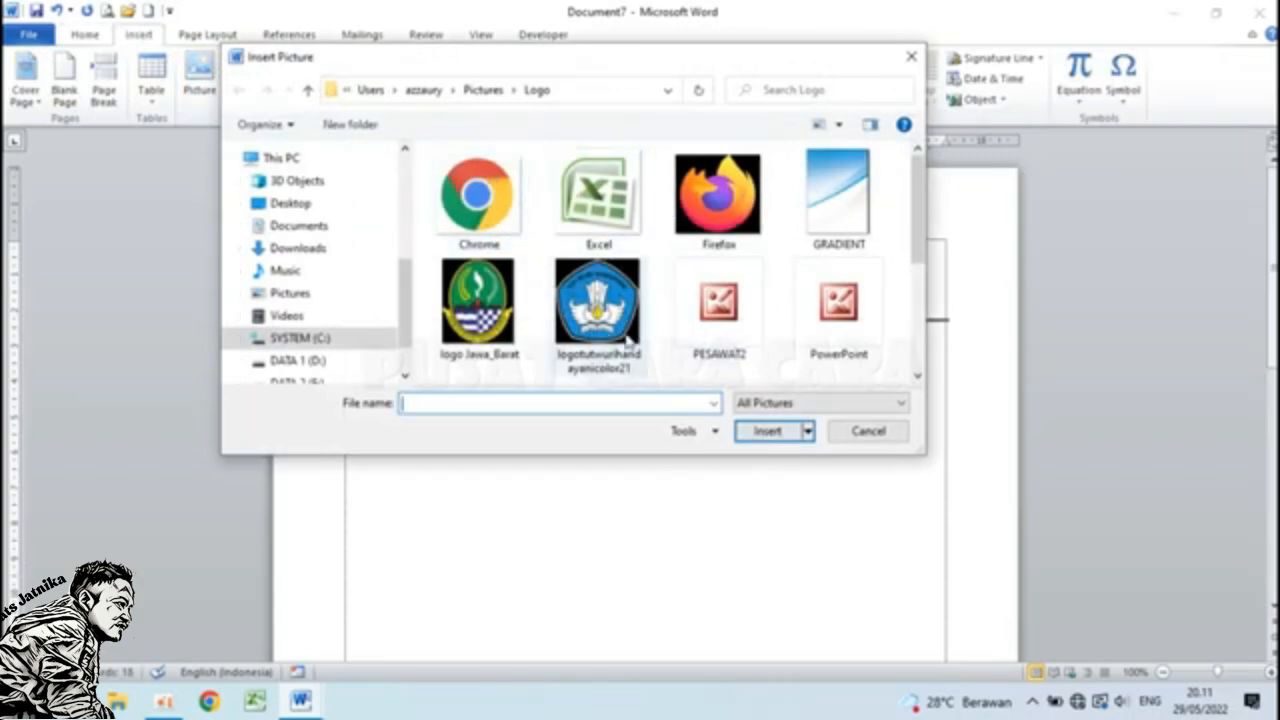
pyautogui.click(597, 305)
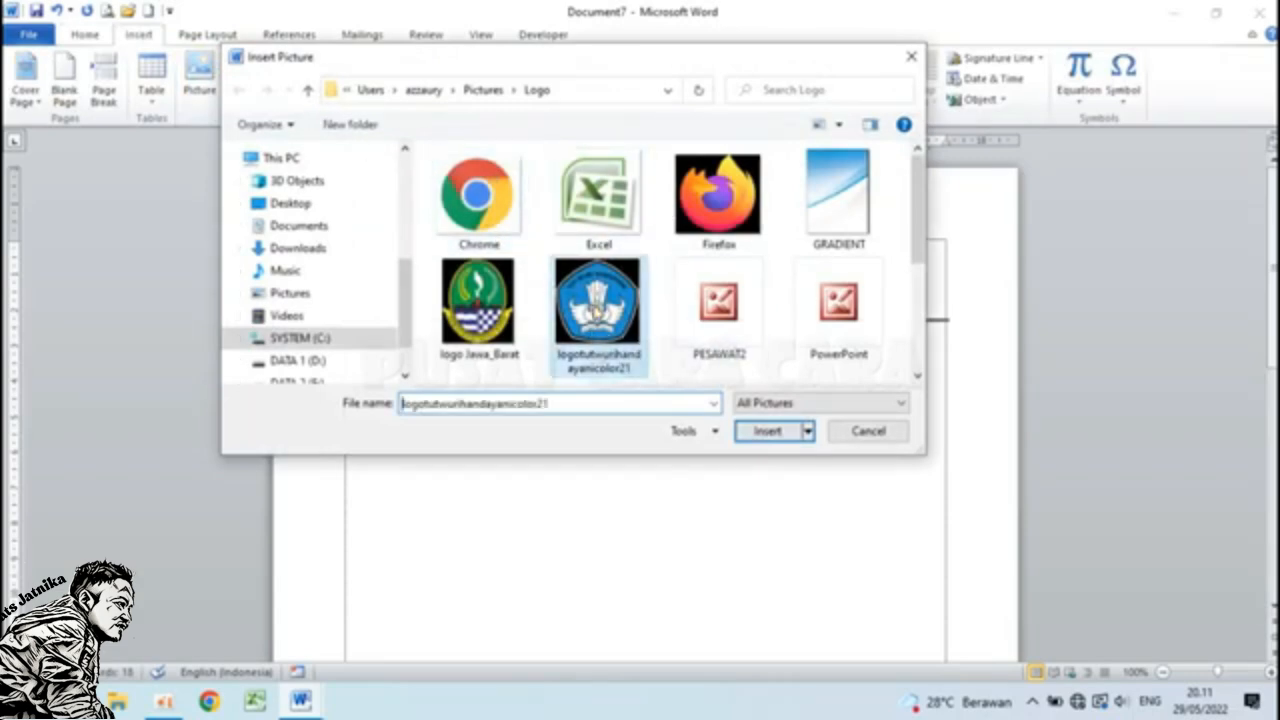
pyautogui.click(767, 431)
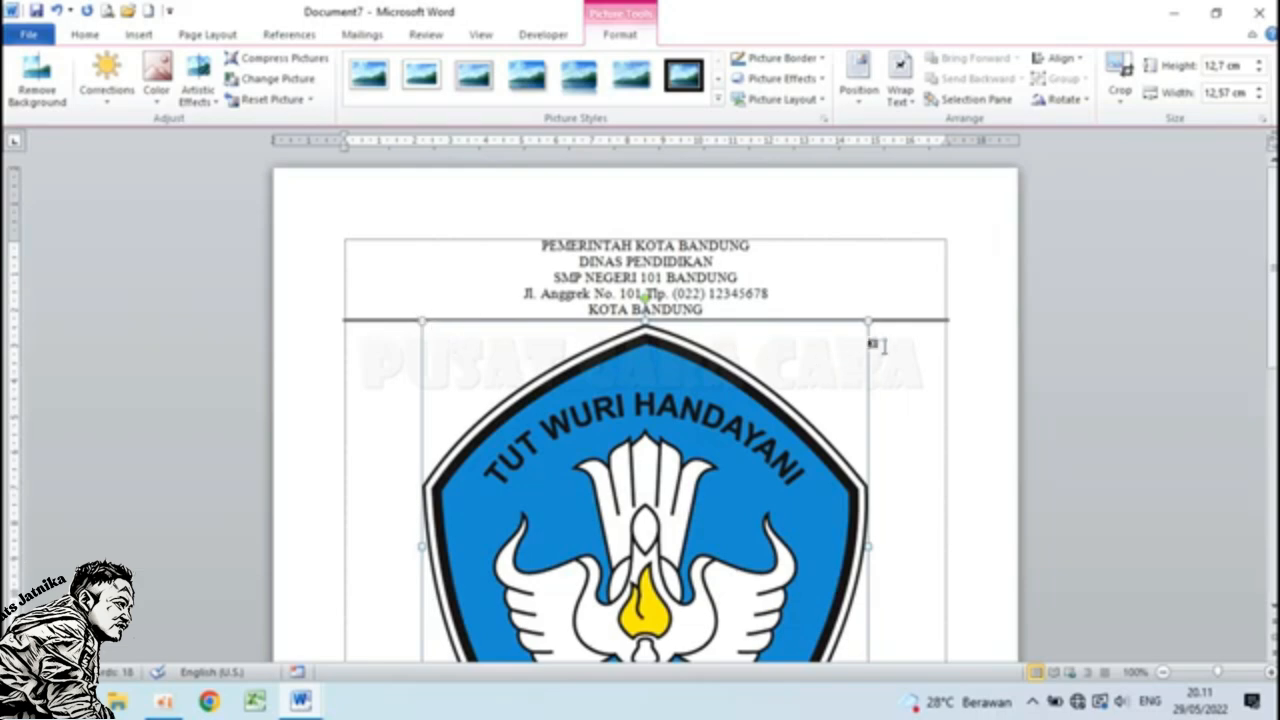
pyautogui.moveTo(870, 320); pyautogui.dragTo(626, 466)
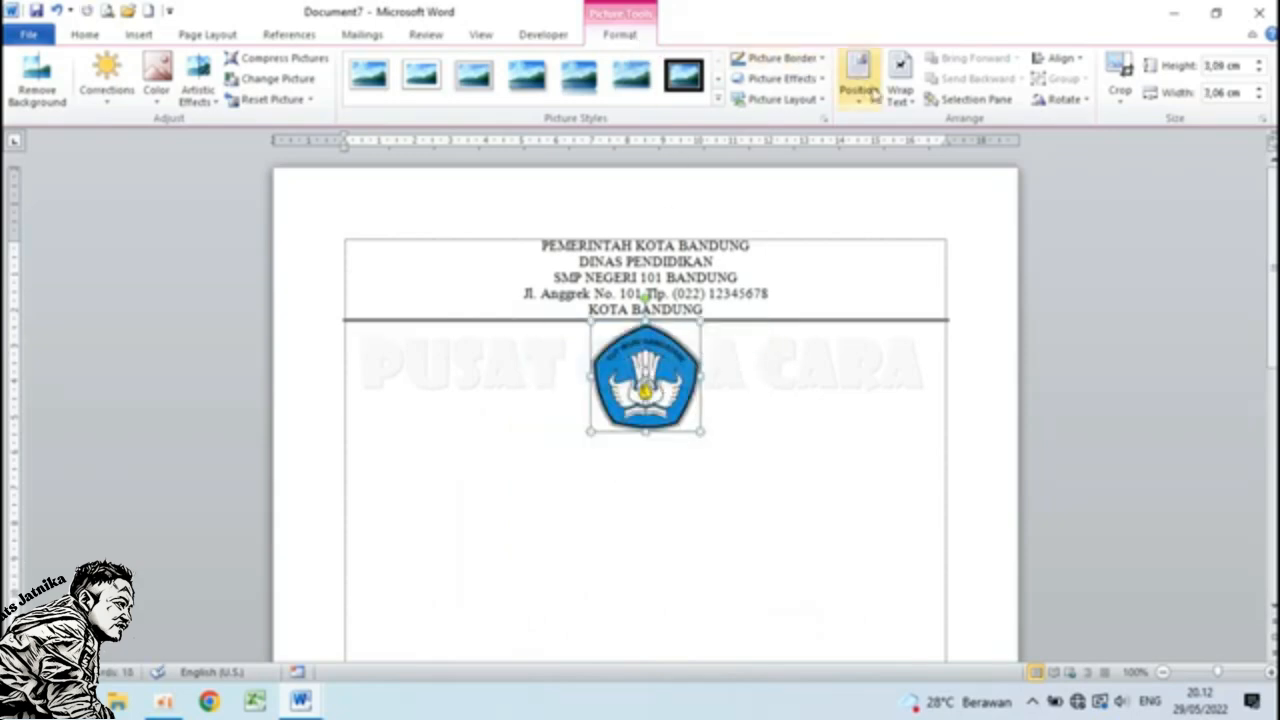
# Set the logo's text wrapping to In Front of Text and move it to the left side of the letterhead.
pyautogui.click(900, 97)
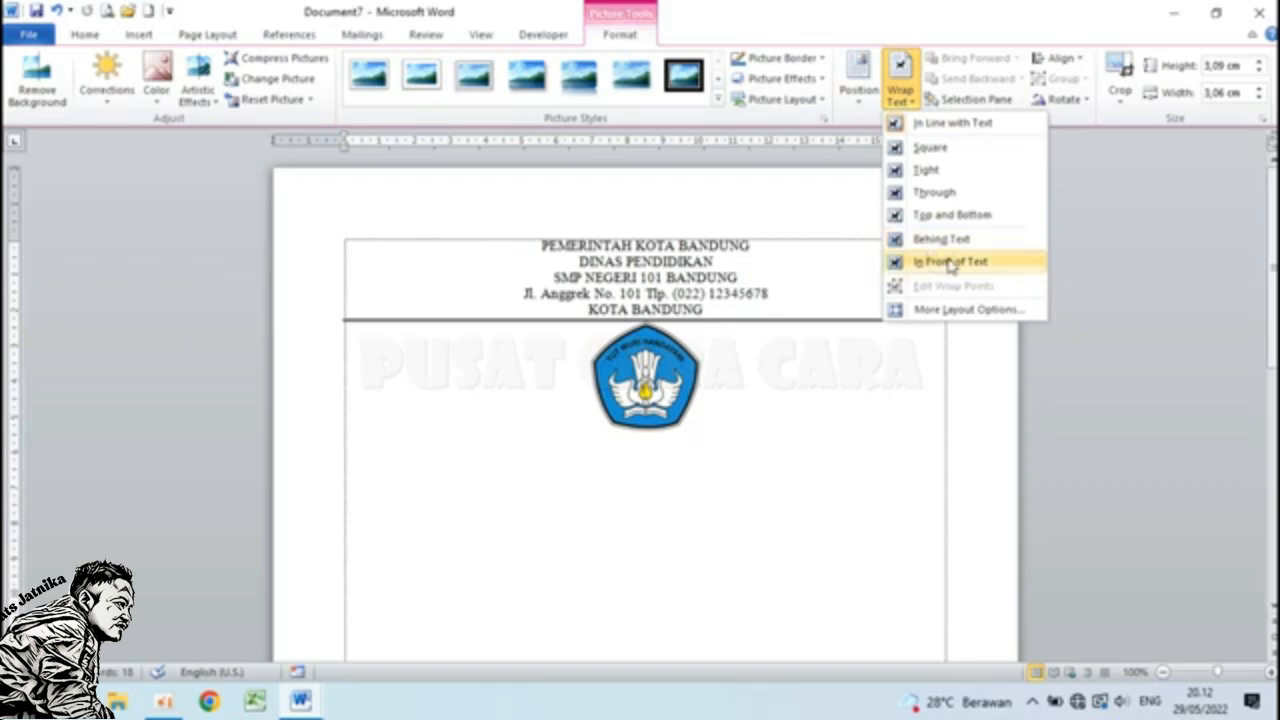
pyautogui.click(950, 263)
pyautogui.moveTo(662, 388); pyautogui.dragTo(411, 287)
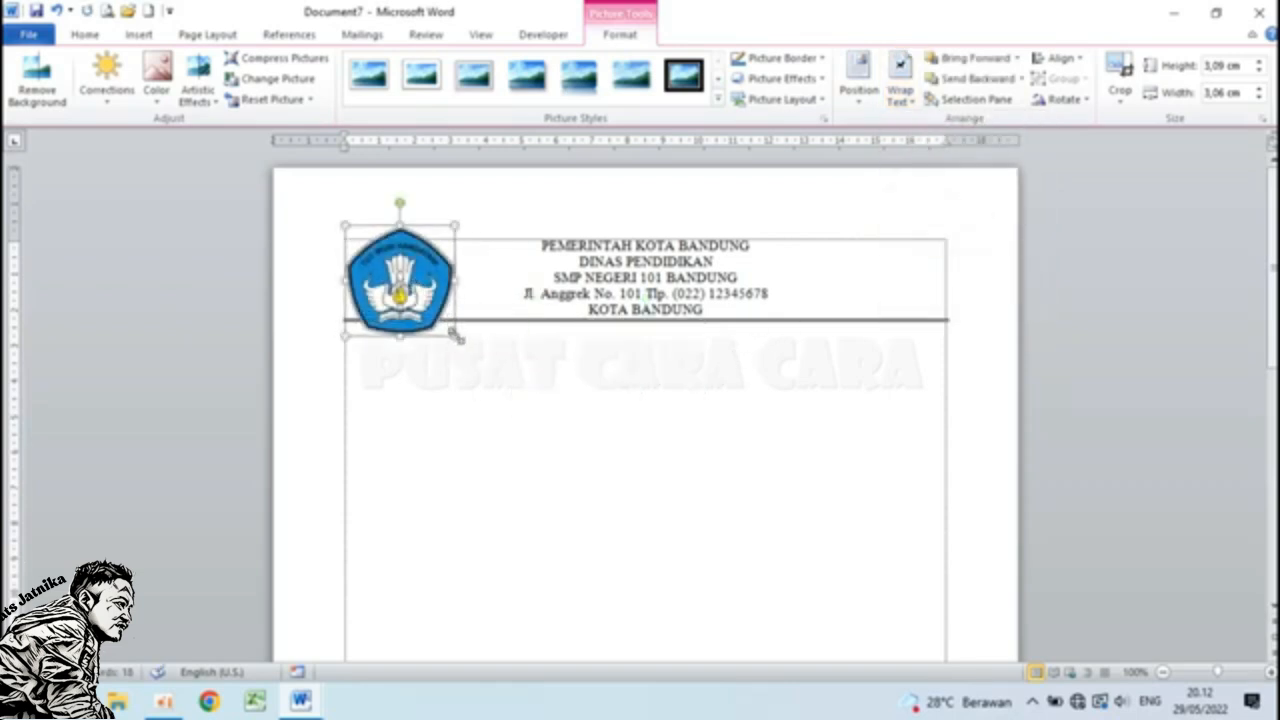
# Resize the logo to about 2.67 cm high and 2.65 cm wide and place it just above the horizontal rule.
pyautogui.moveTo(455, 336); pyautogui.dragTo(391, 281)
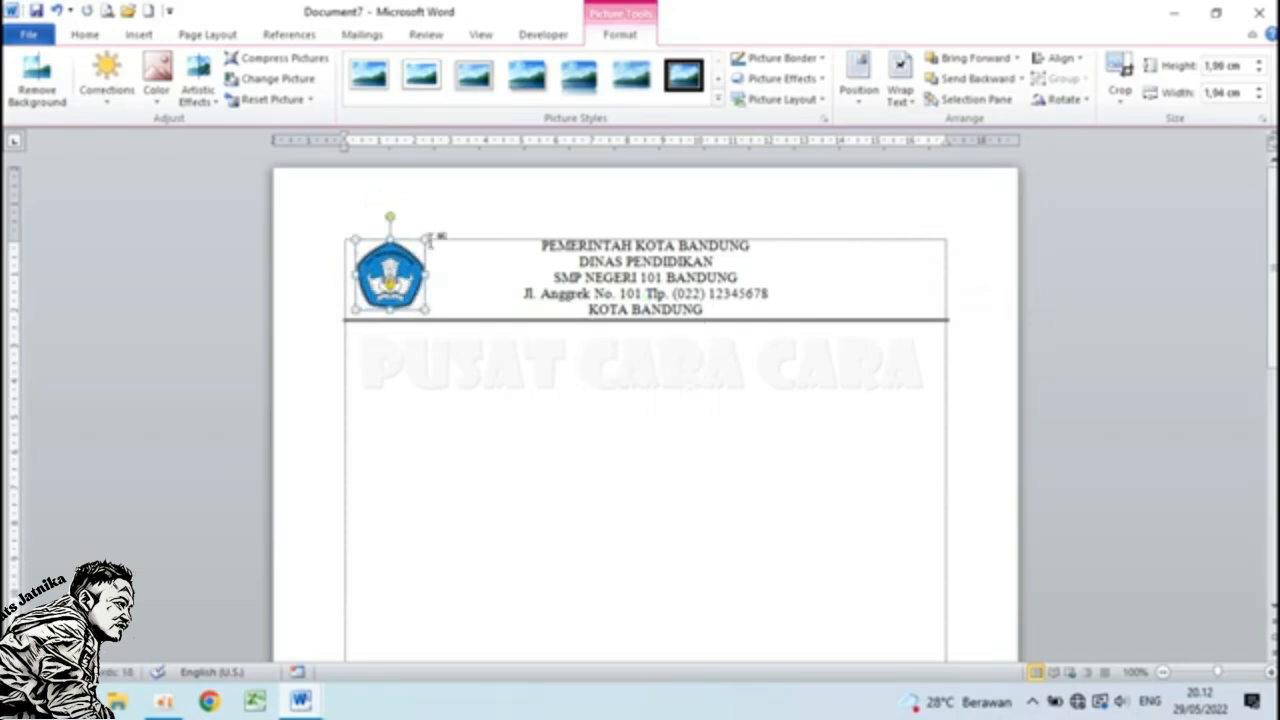
pyautogui.moveTo(426, 238); pyautogui.dragTo(452, 232)
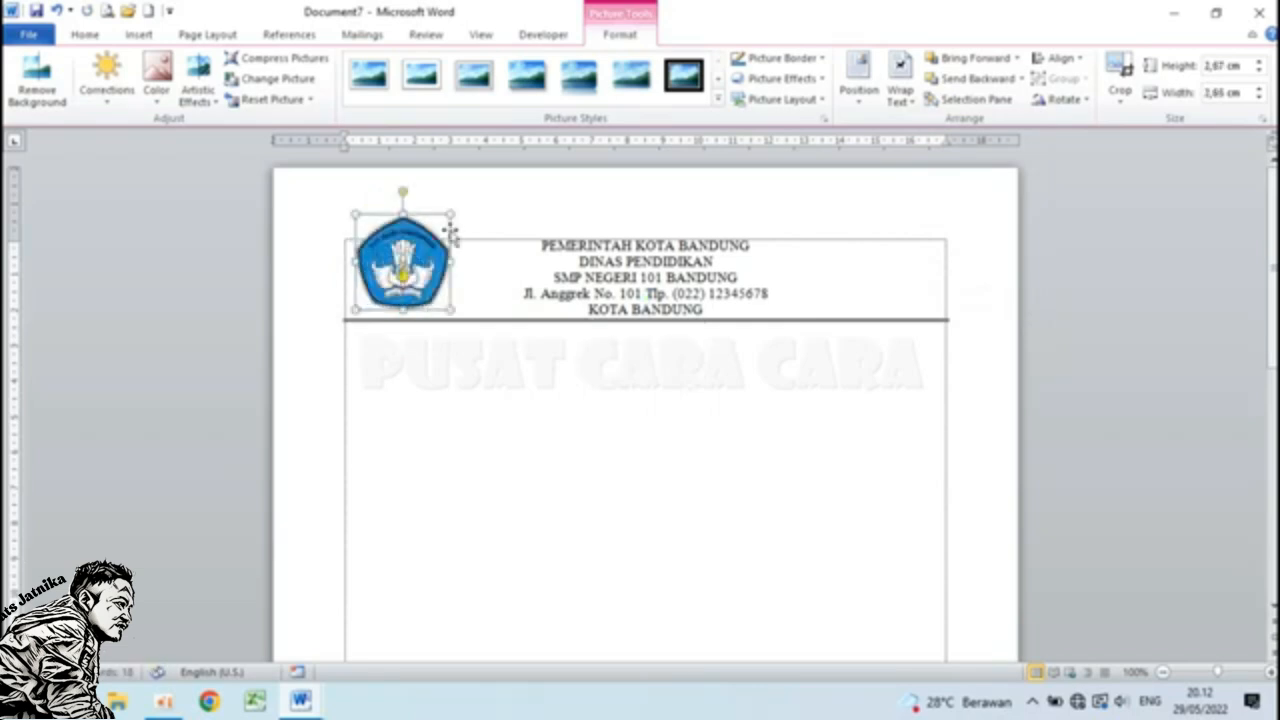
pyautogui.moveTo(401, 270)
pyautogui.mouseDown()
pyautogui.moveTo(487, 266)
pyautogui.moveTo(397, 270)
pyautogui.mouseUp()
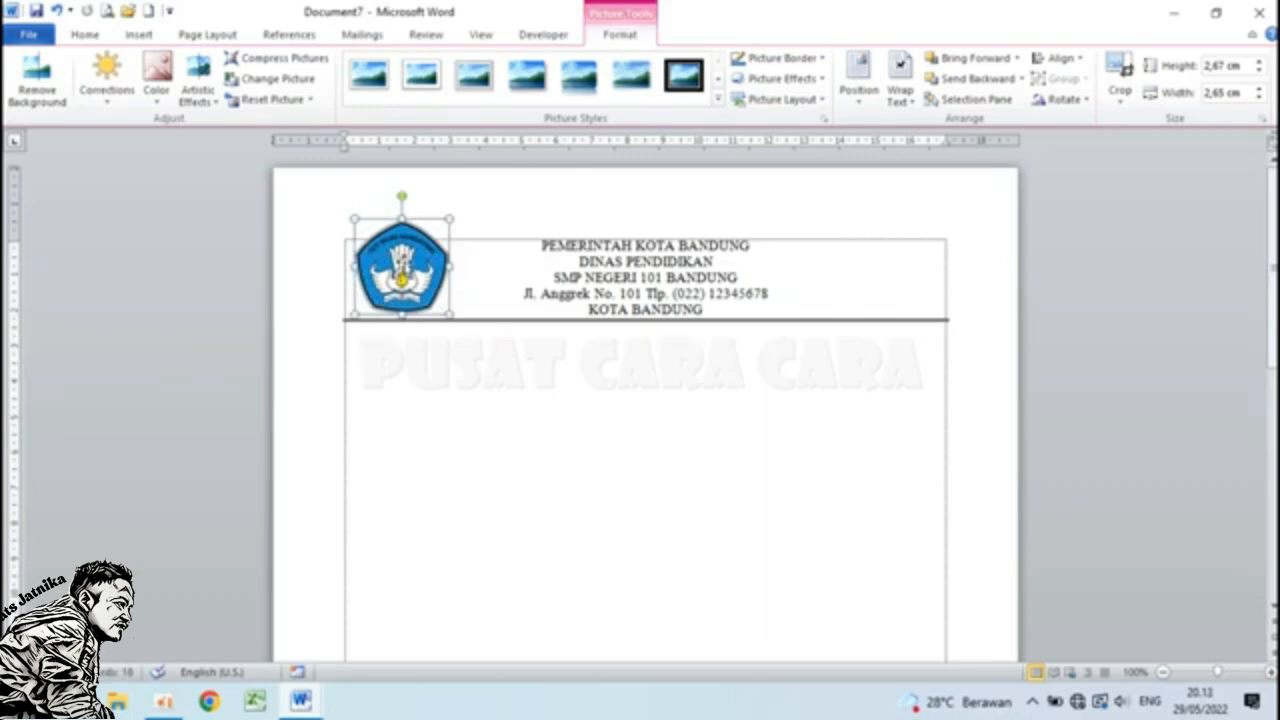
# Fine-tune the logo's horizontal position beside the letterhead text by nudging it slightly to the right.
pyautogui.hotkey('ctrl', 'Right')
pyautogui.hotkey('ctrl', 'Right')
pyautogui.hotkey('ctrl', 'Right')
pyautogui.hotkey('ctrl', 'Right')
pyautogui.hotkey('ctrl', 'Left')
pyautogui.hotkey('ctrl', 'Left')
pyautogui.hotkey('ctrl', 'Left')
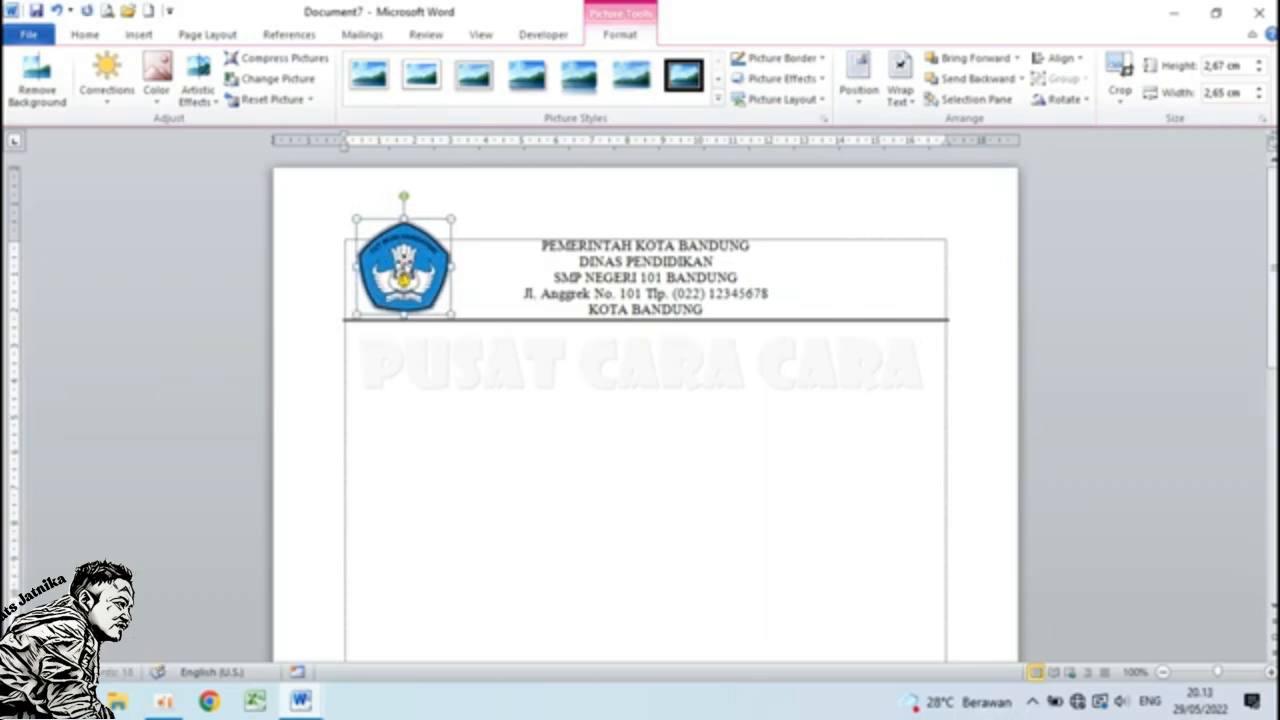
# Adjust the logo's vertical position and shrink it to about 1.98 cm high and 1.96 cm wide, just above the horizontal rule.
pyautogui.hotkey('ctrl', 'Up')
pyautogui.hotkey('ctrl', 'Up')
pyautogui.hotkey('ctrl', 'Down')
pyautogui.hotkey('ctrl', 'Down')
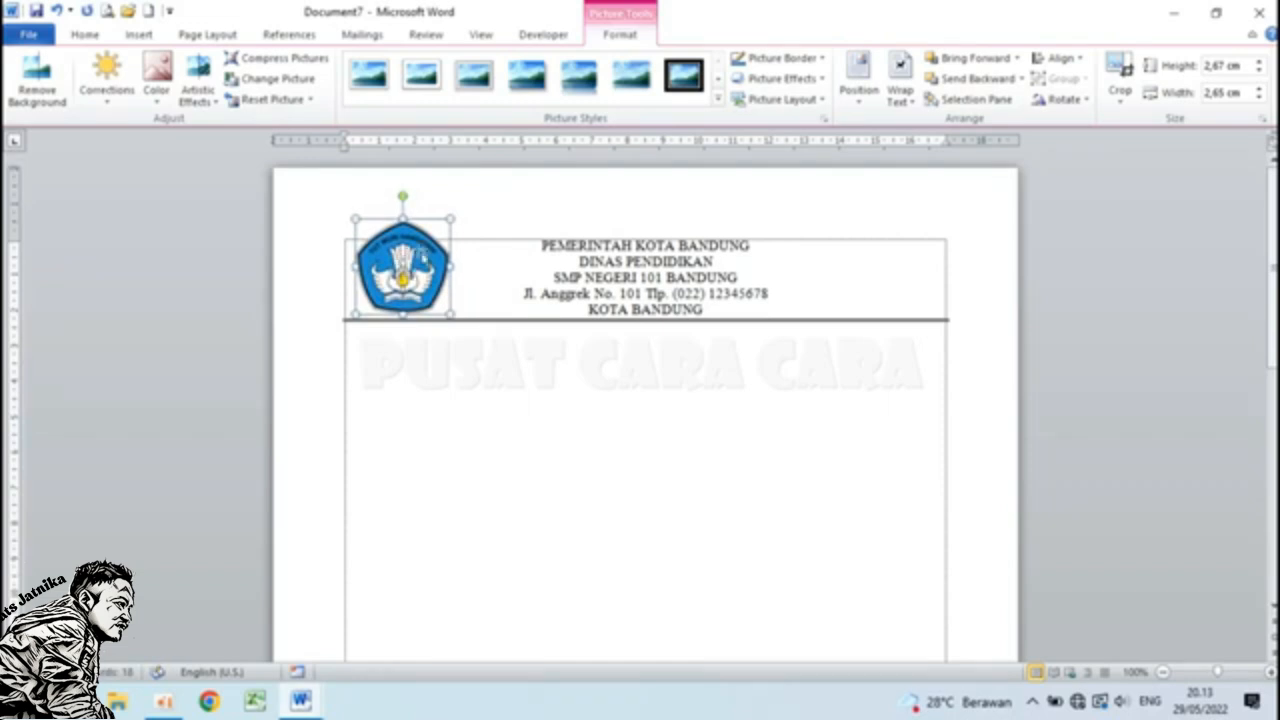
pyautogui.moveTo(450, 230); pyautogui.dragTo(427, 245)
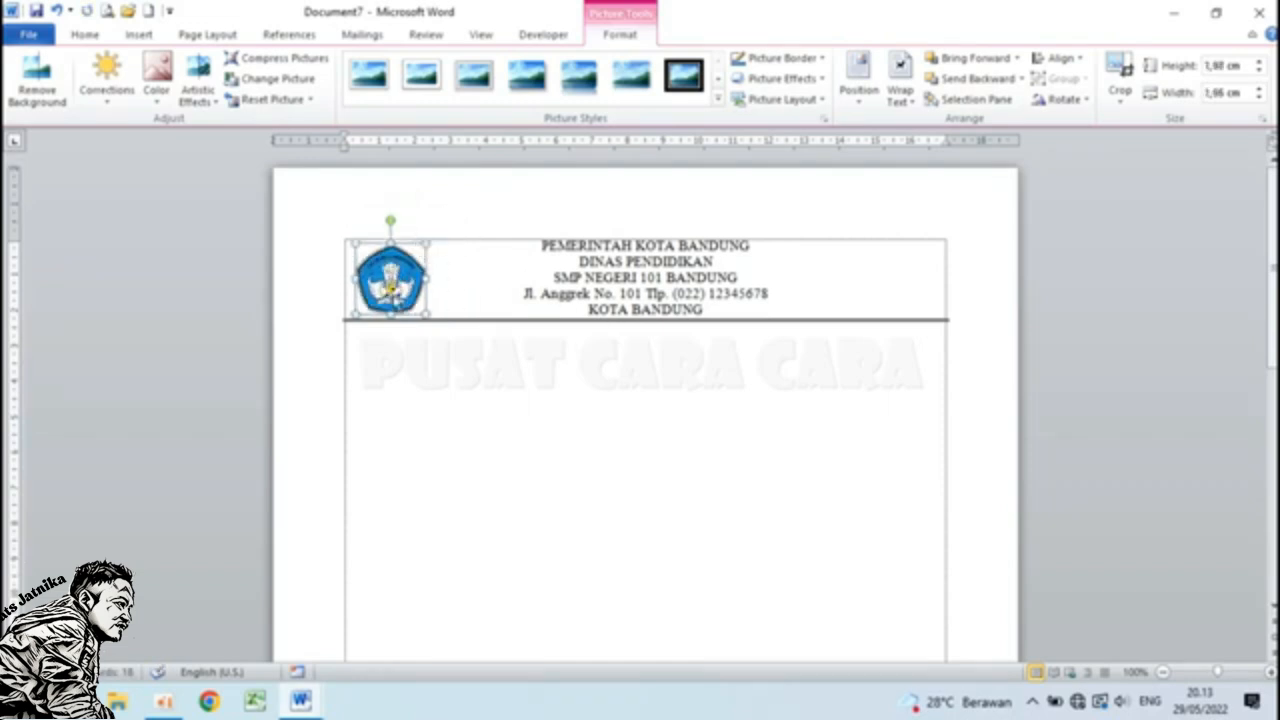
pyautogui.click(478, 285)
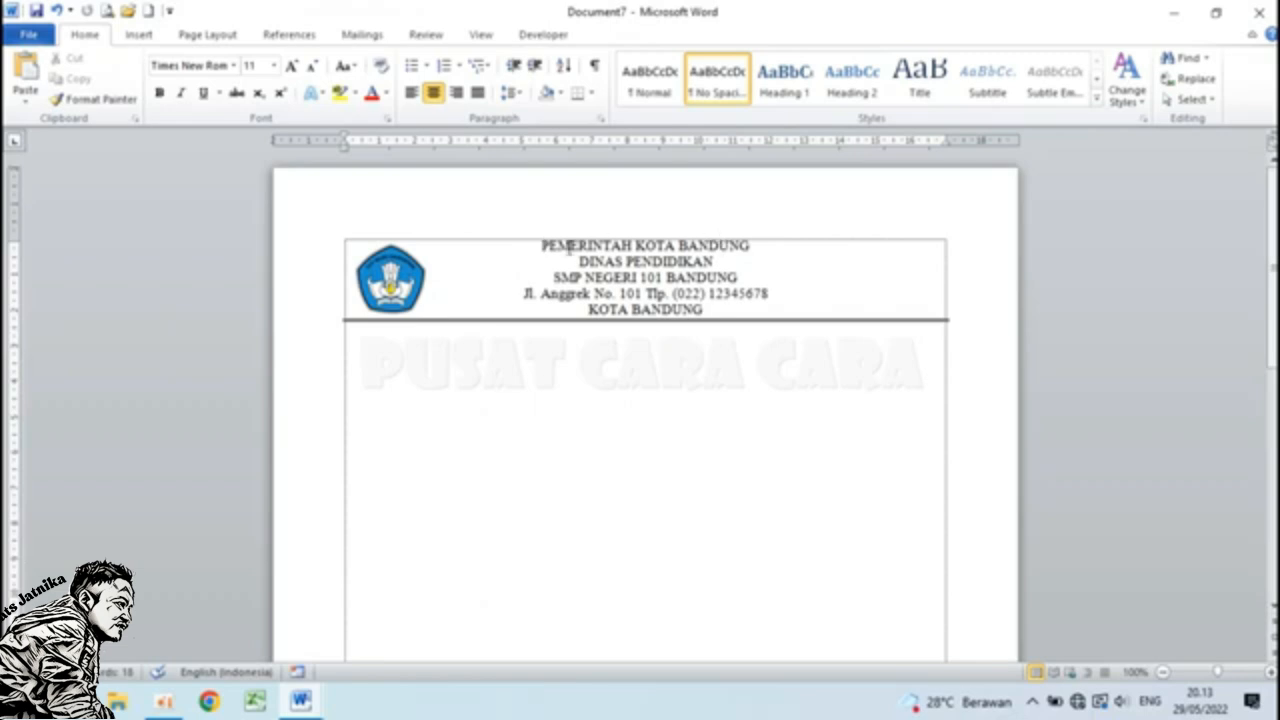
# Bold the first two letterhead lines, and make the SMP NEGERI 101 BANDUNG line bold at size 18.
pyautogui.moveTo(543, 249); pyautogui.dragTo(710, 250)
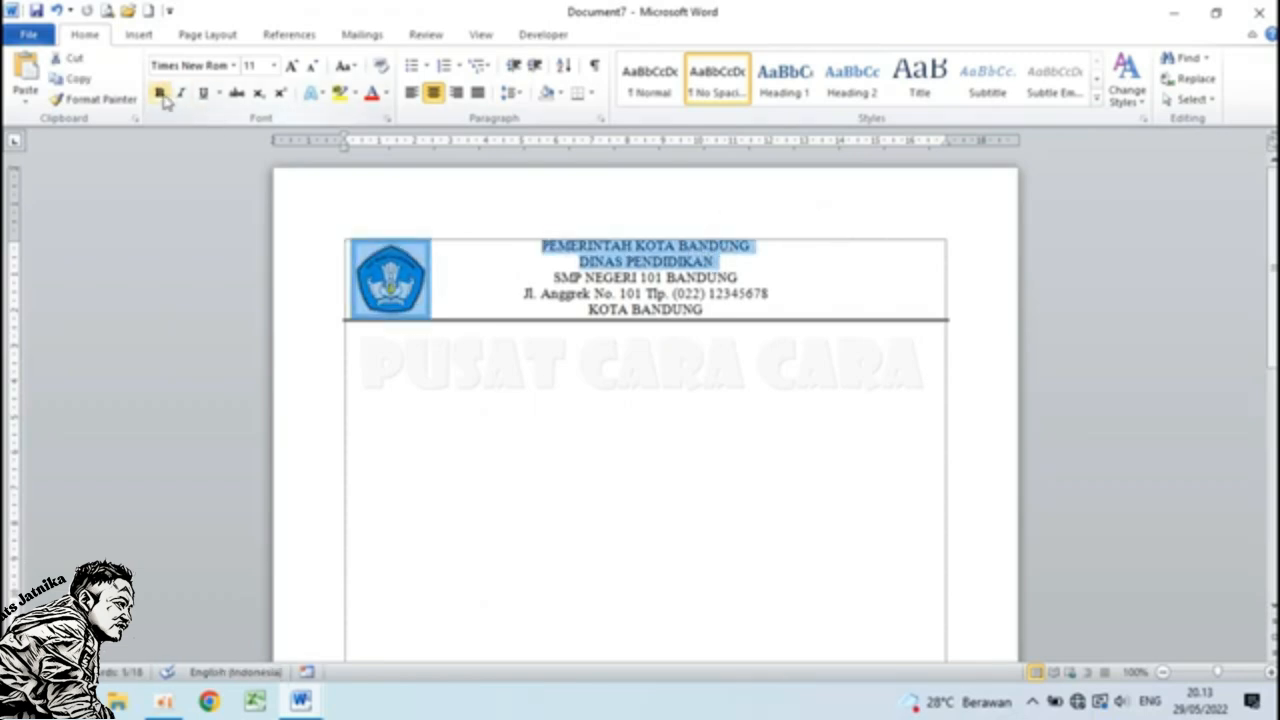
pyautogui.click(161, 95)
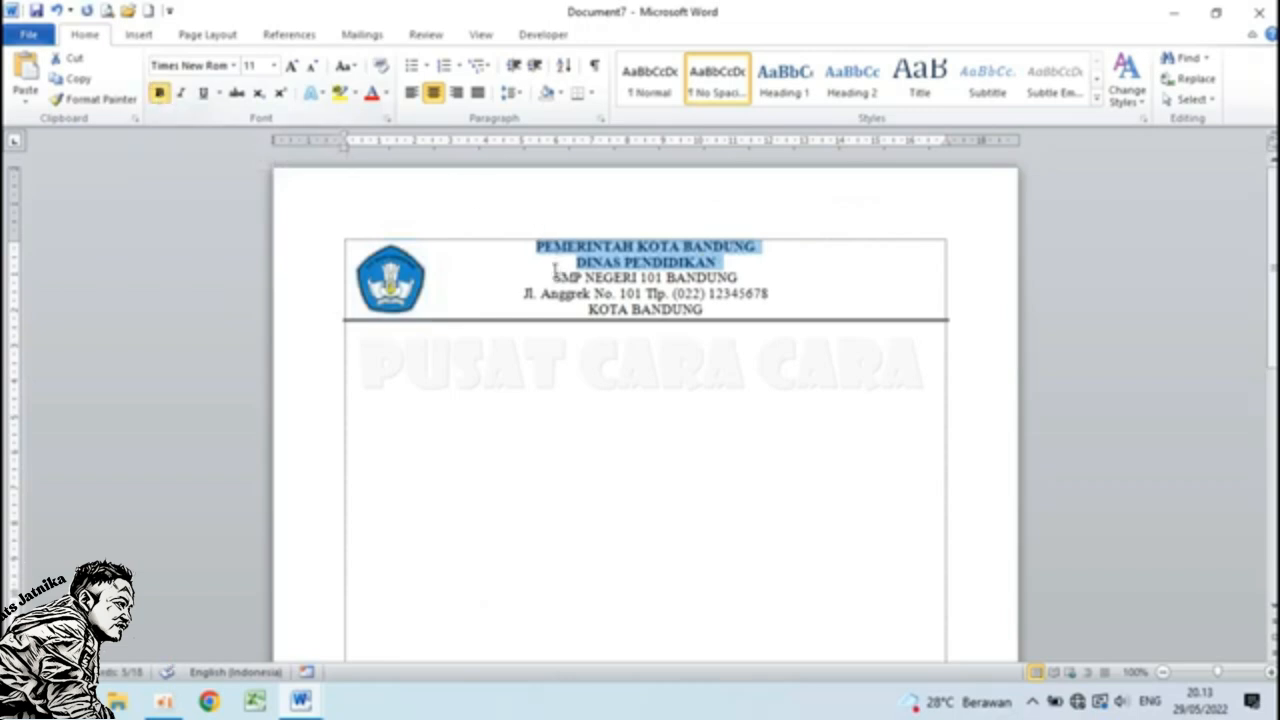
pyautogui.moveTo(554, 277); pyautogui.dragTo(744, 278)
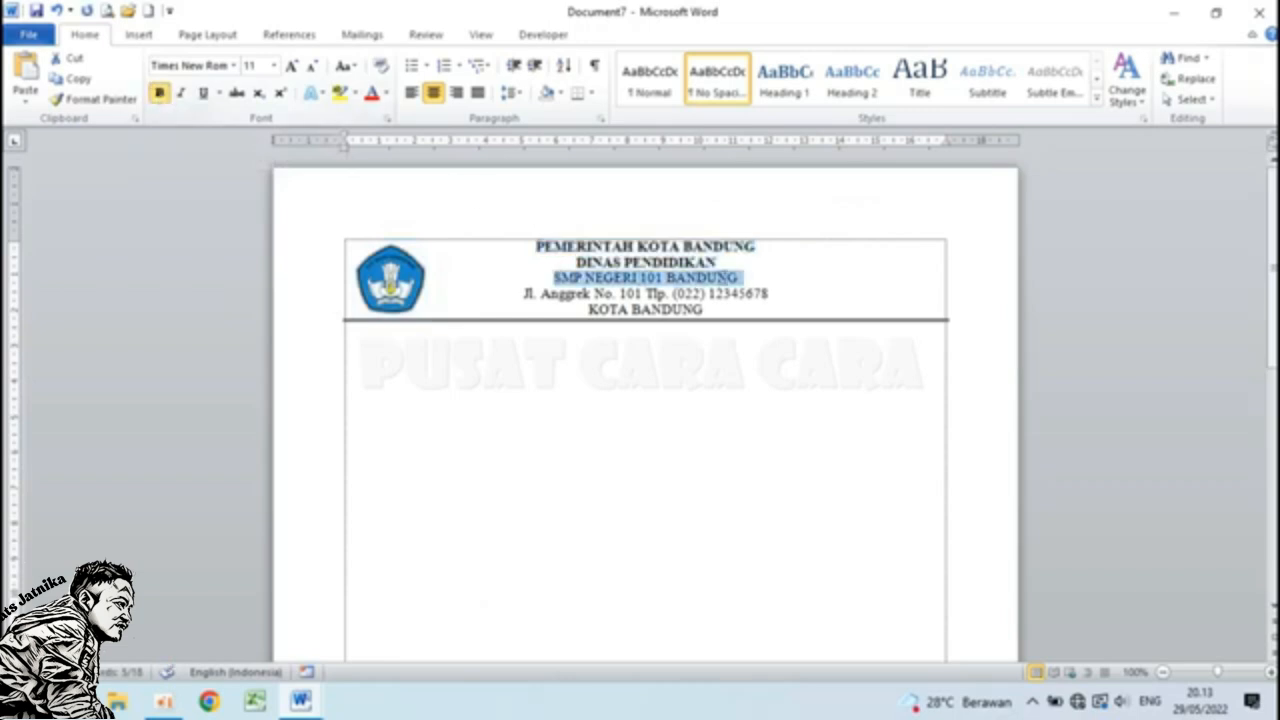
pyautogui.click(156, 95)
pyautogui.click(274, 66)
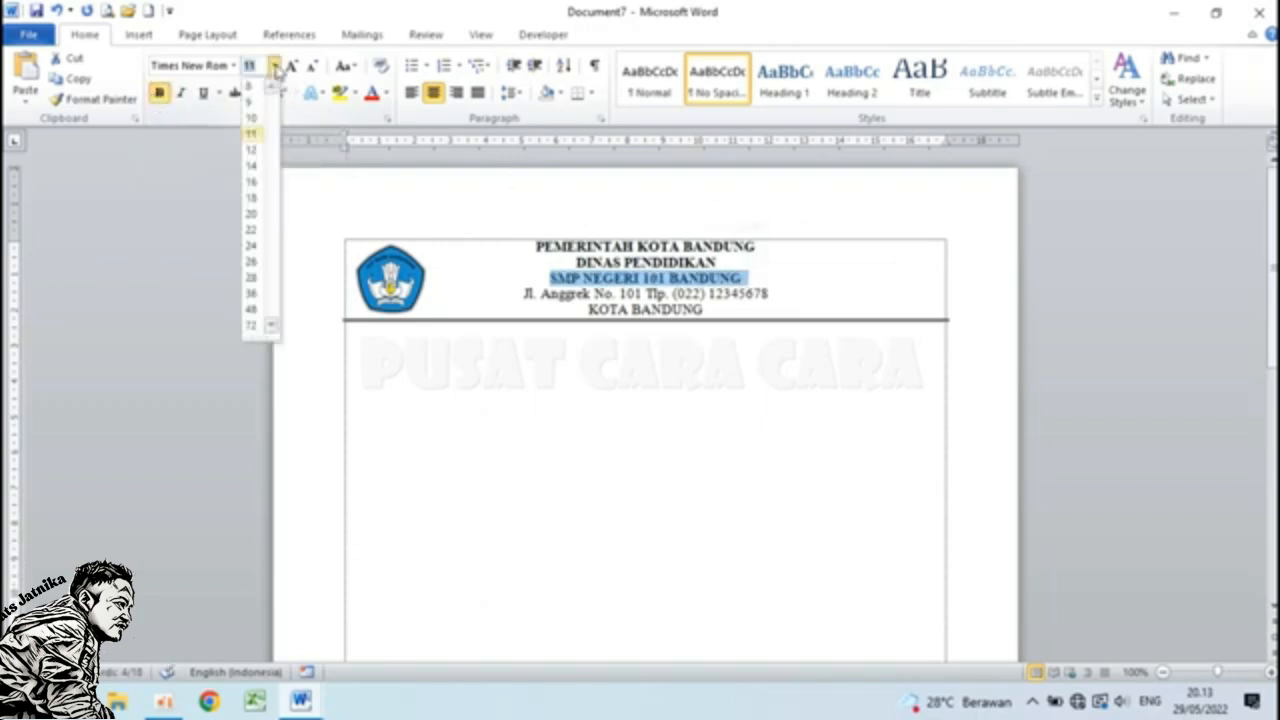
pyautogui.click(253, 198)
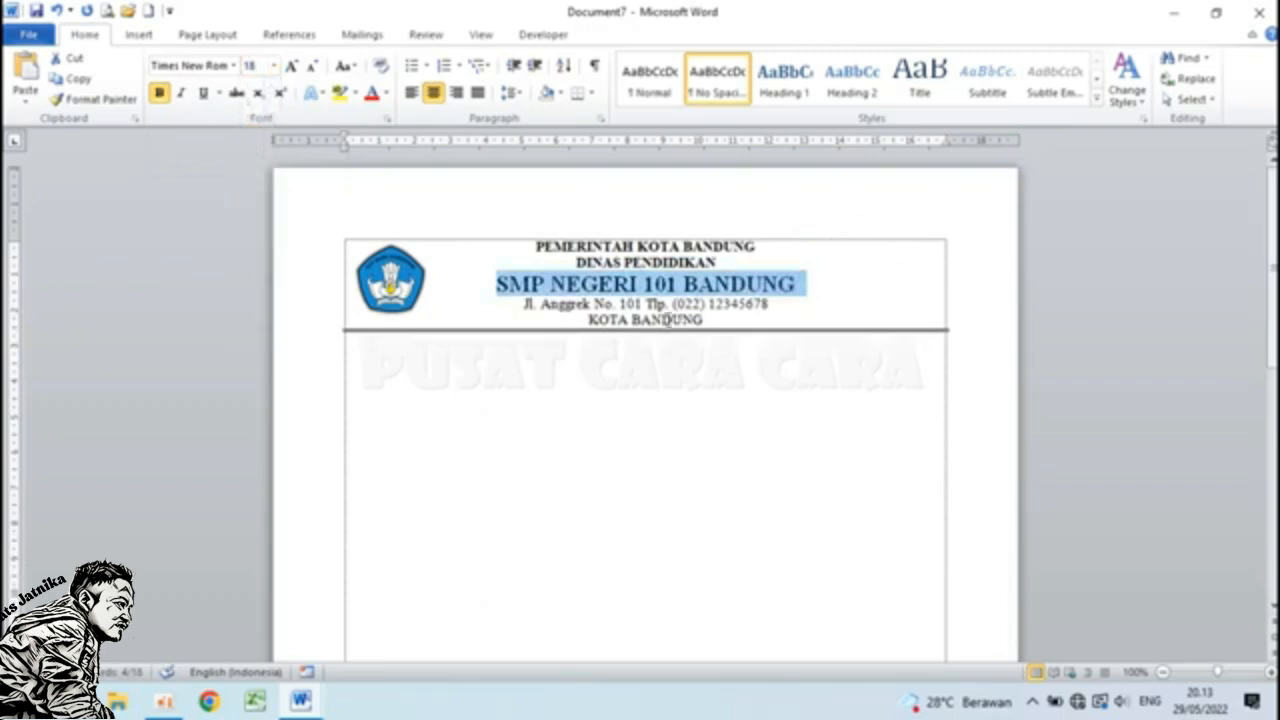
# Bold the KOTA BANDUNG line at the end of the letterhead.
pyautogui.click(574, 307)
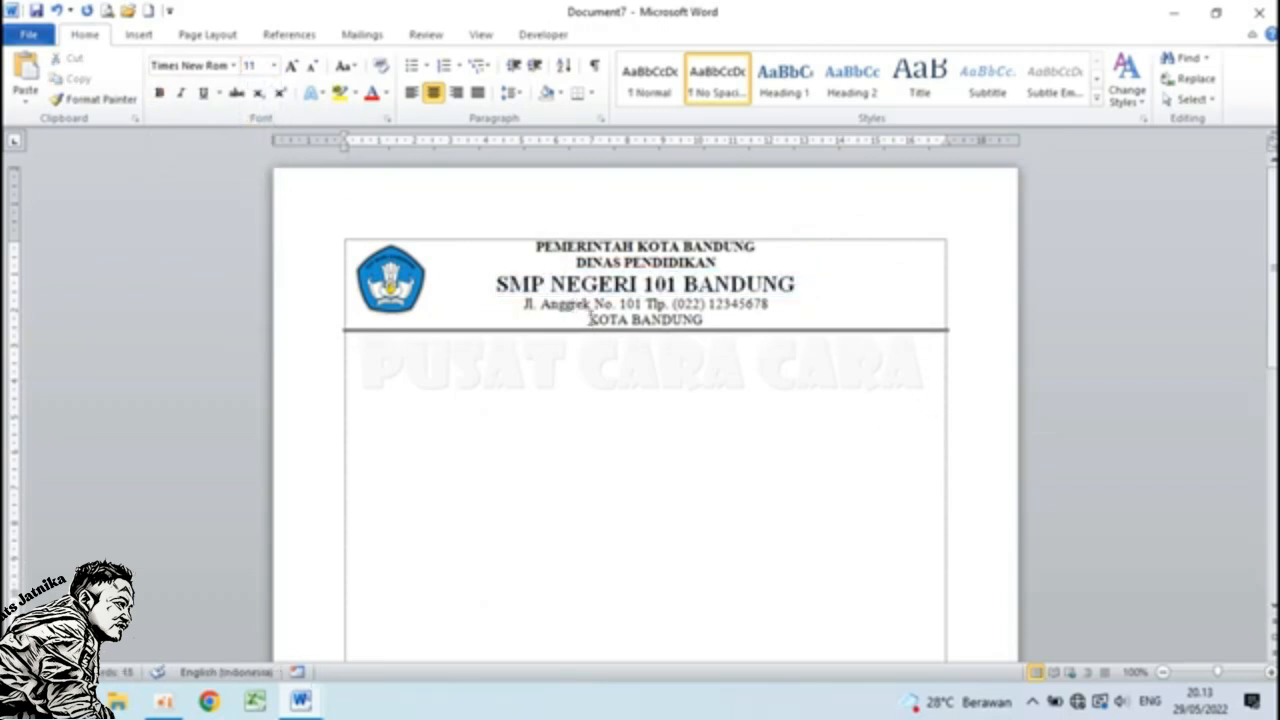
pyautogui.moveTo(587, 319); pyautogui.dragTo(712, 320)
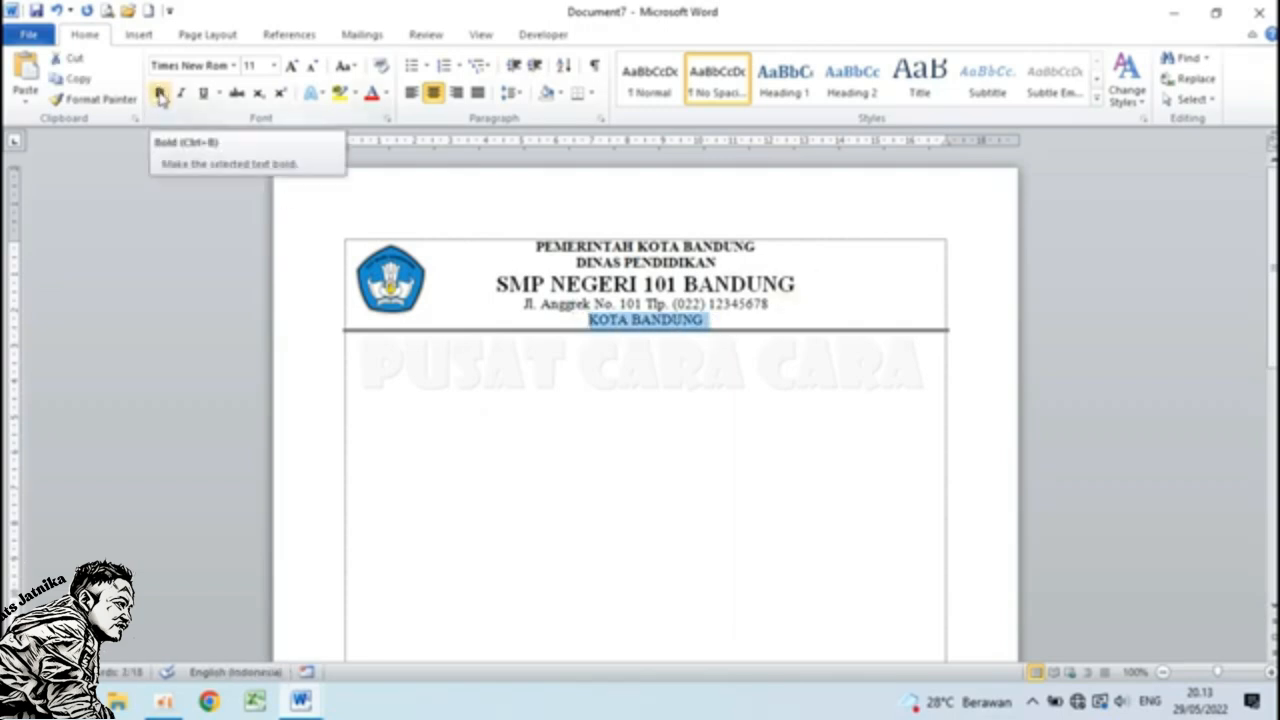
pyautogui.click(161, 93)
# Add the three-line title DAFTAR HADIR PESERTA, PENILAIAN AKHIR TAHUN (PAT), TAHUN PELAJARAN 2021/2022 below the letterhead, leaving one blank line above.
pyautogui.click(627, 401)
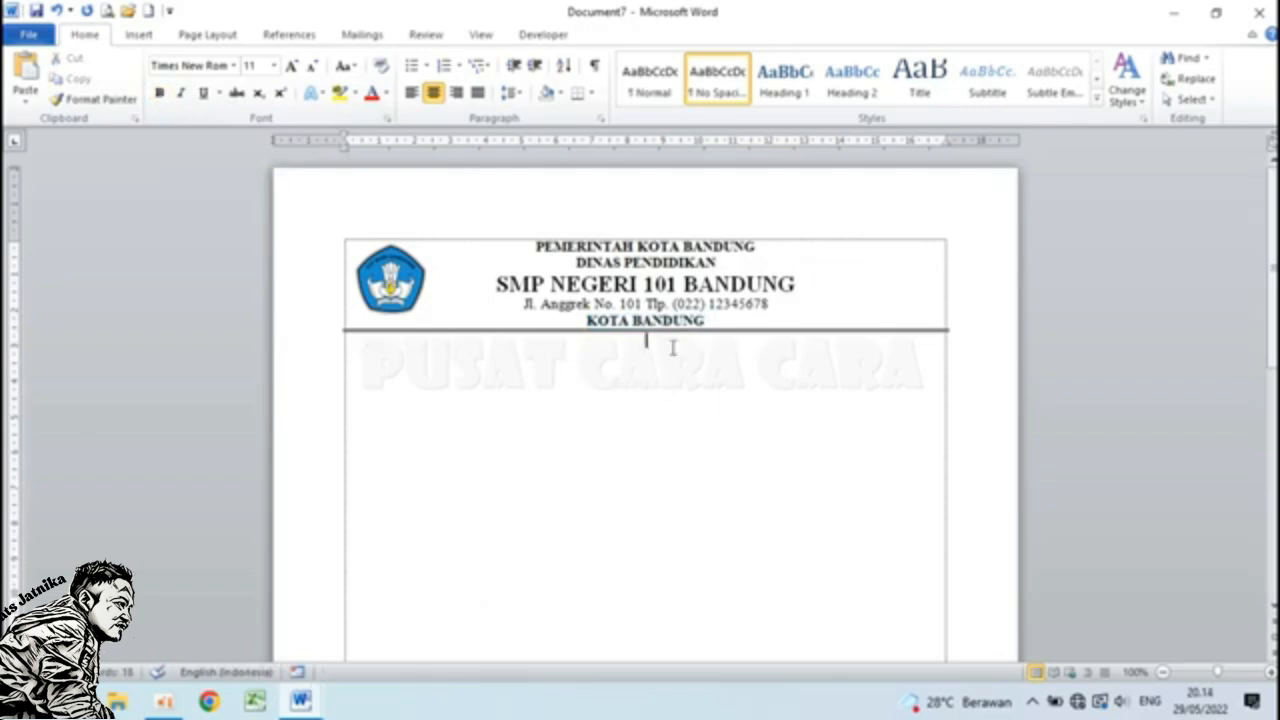
pyautogui.press('Return')
pyautogui.write('DAFT')
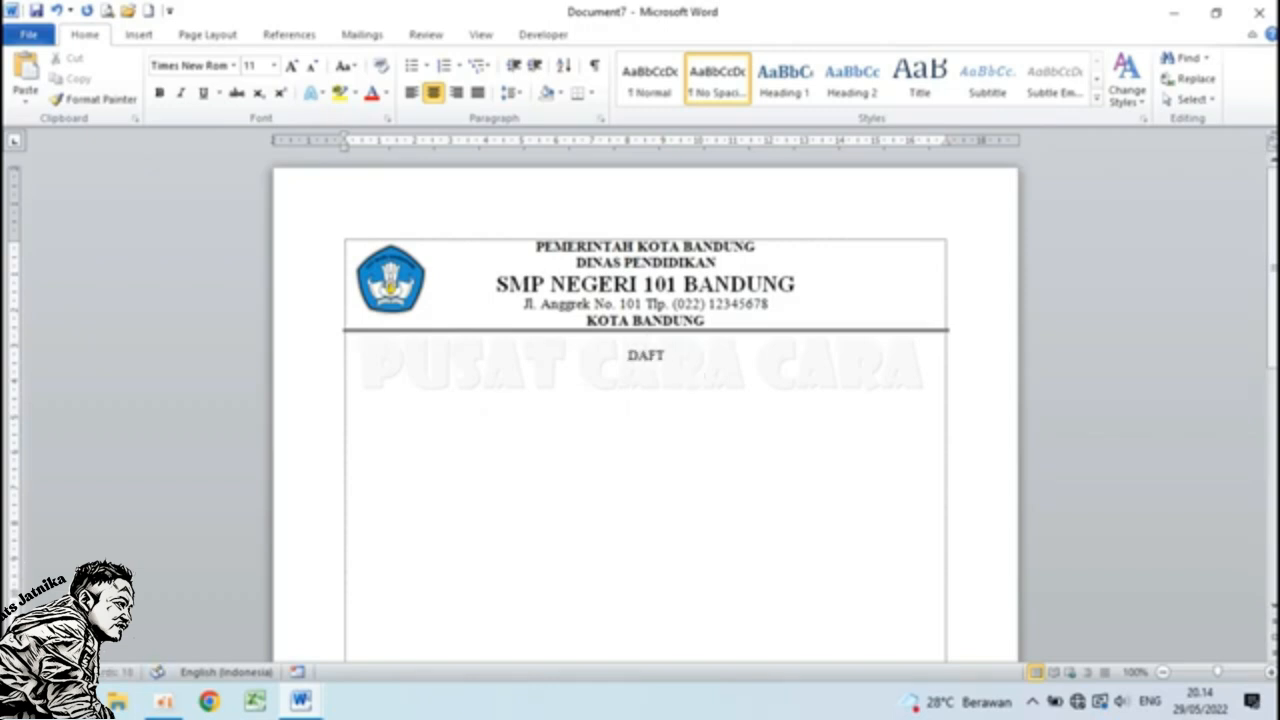
pyautogui.write('AR HADIR PESERTA')
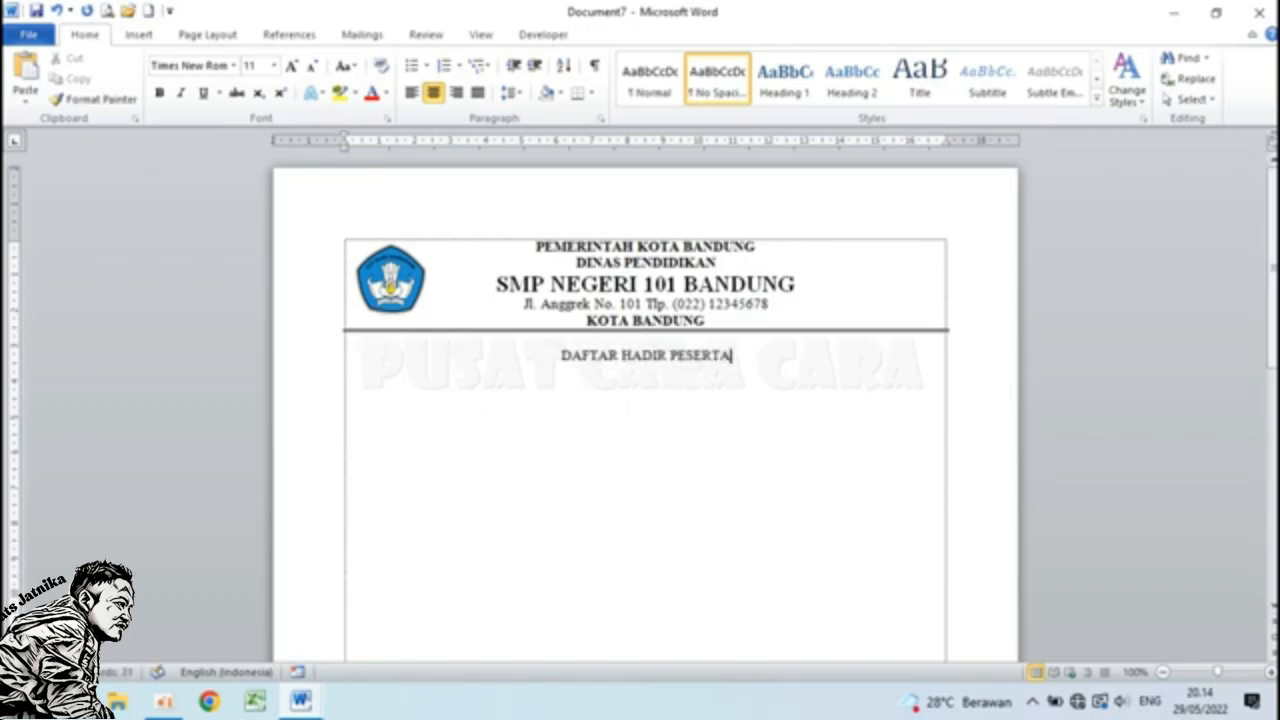
pyautogui.press('Return')
pyautogui.write('PENILAI')
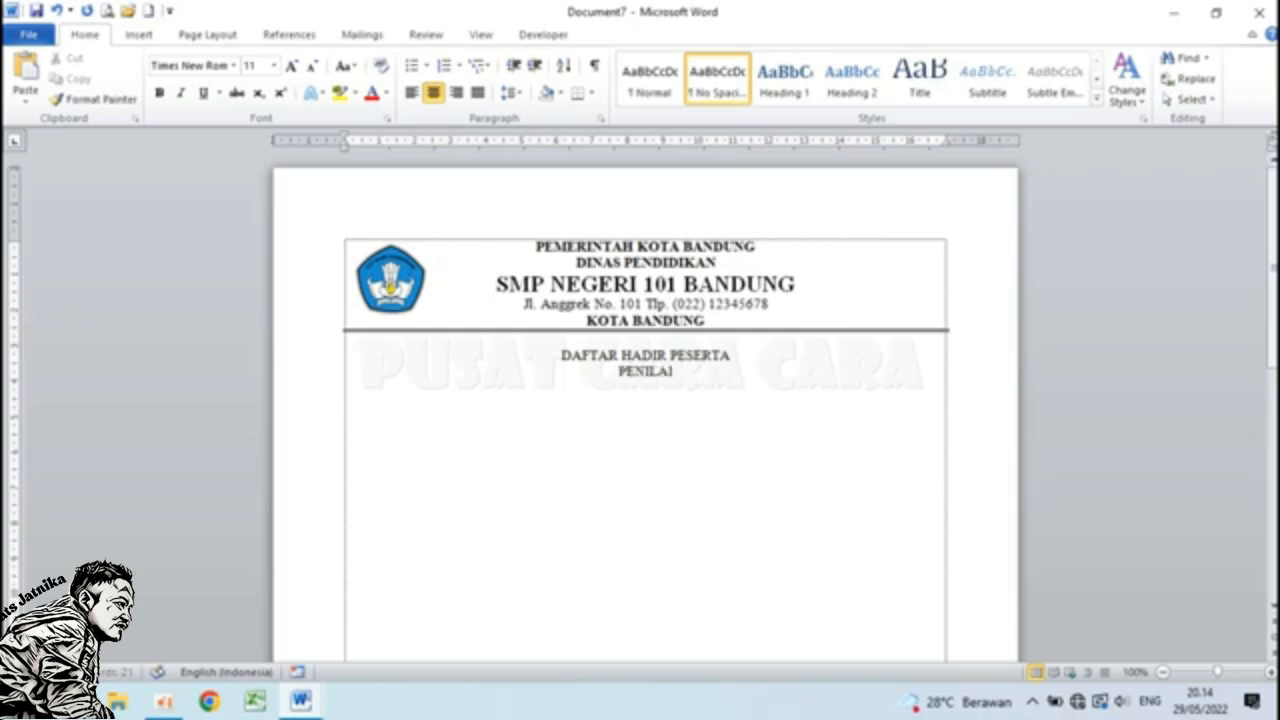
pyautogui.write('AN AKHIR TAHUN')
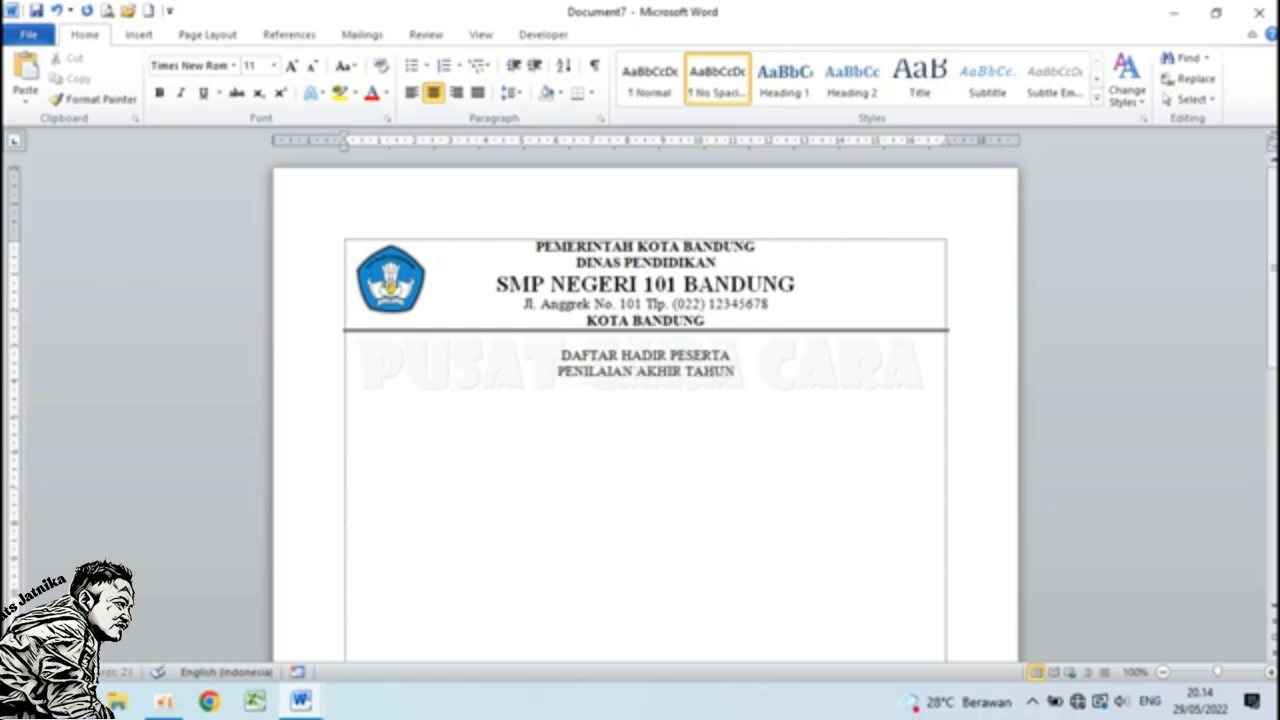
pyautogui.write(' (PAT) ')
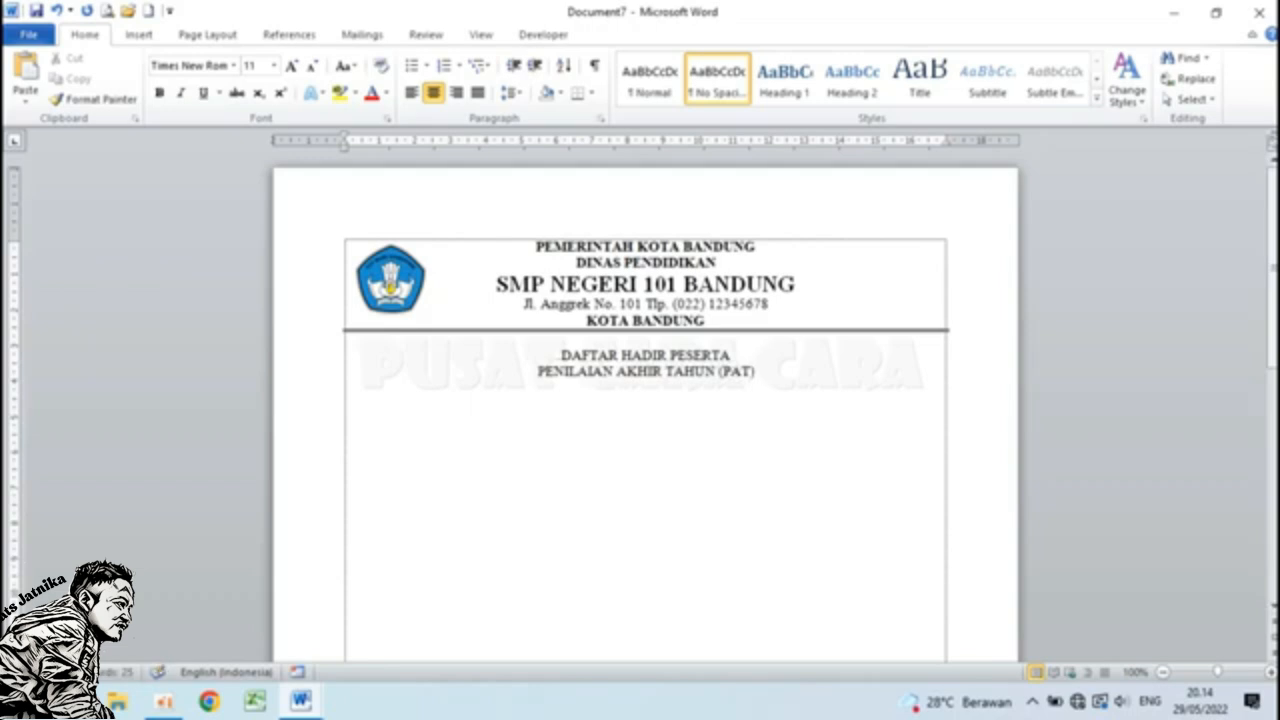
pyautogui.write('TAHUN PE')
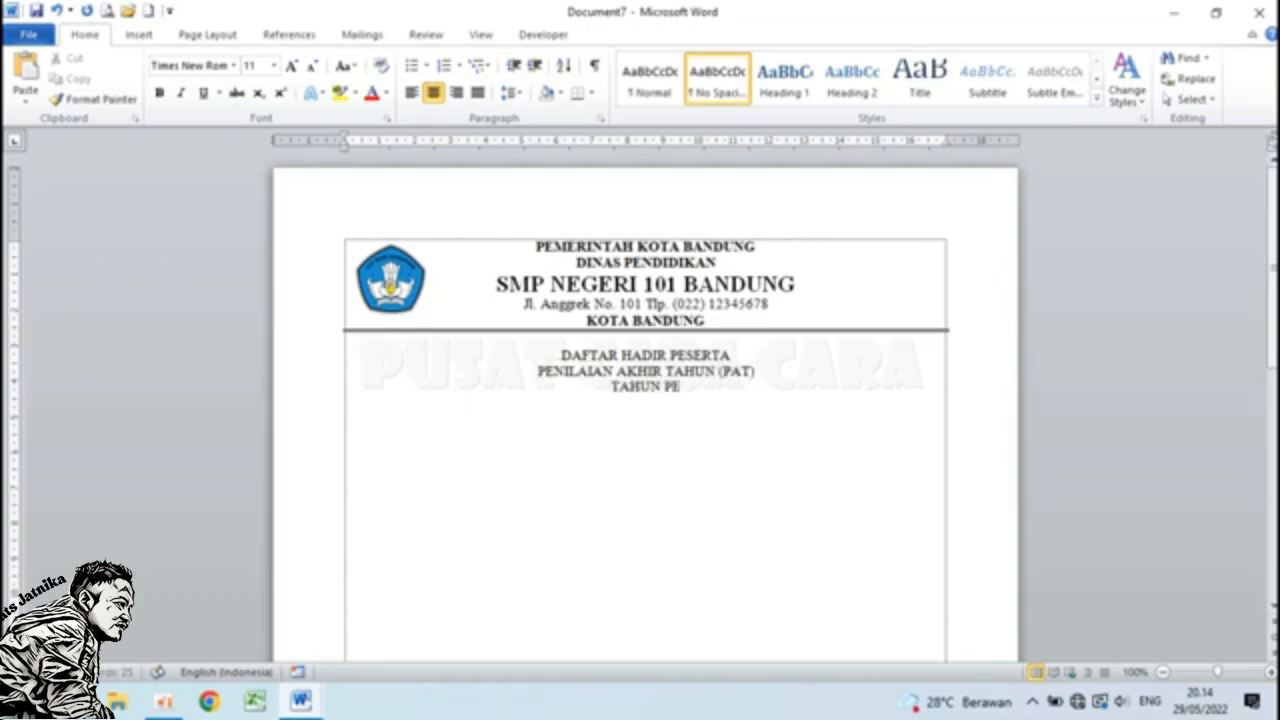
pyautogui.write('LAJARAN 2021')
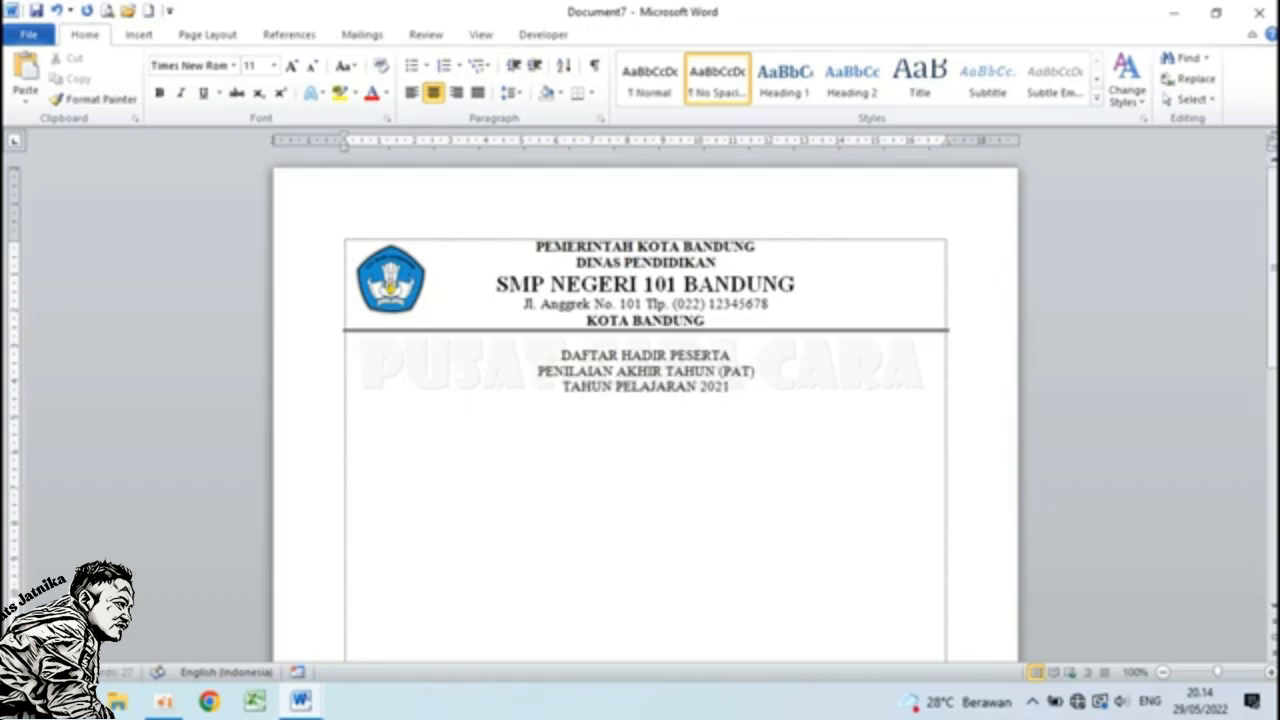
pyautogui.write('/2022')
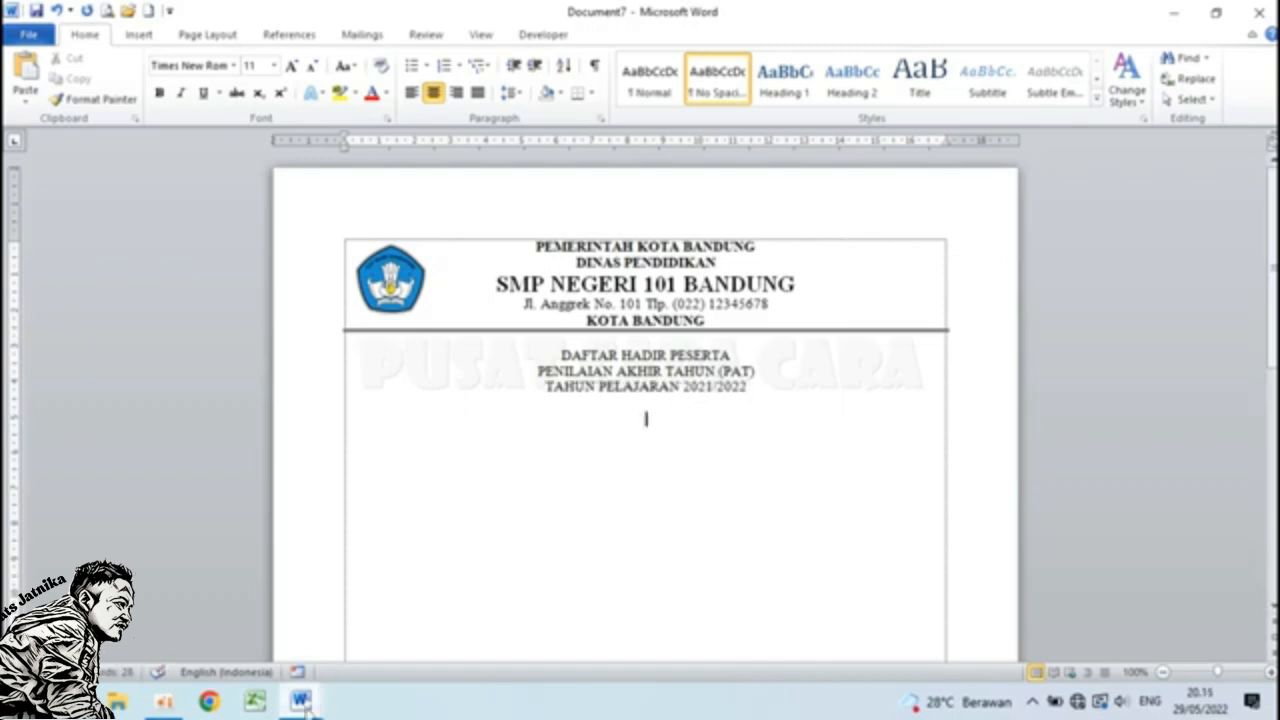
# Consult the Contoh Daftar Peserta Ujian example and add left-aligned lines Hari, Tanggal and Jam ke / Waktu below the title in Document7.
pyautogui.moveTo(301, 700)
pyautogui.click(218, 630)
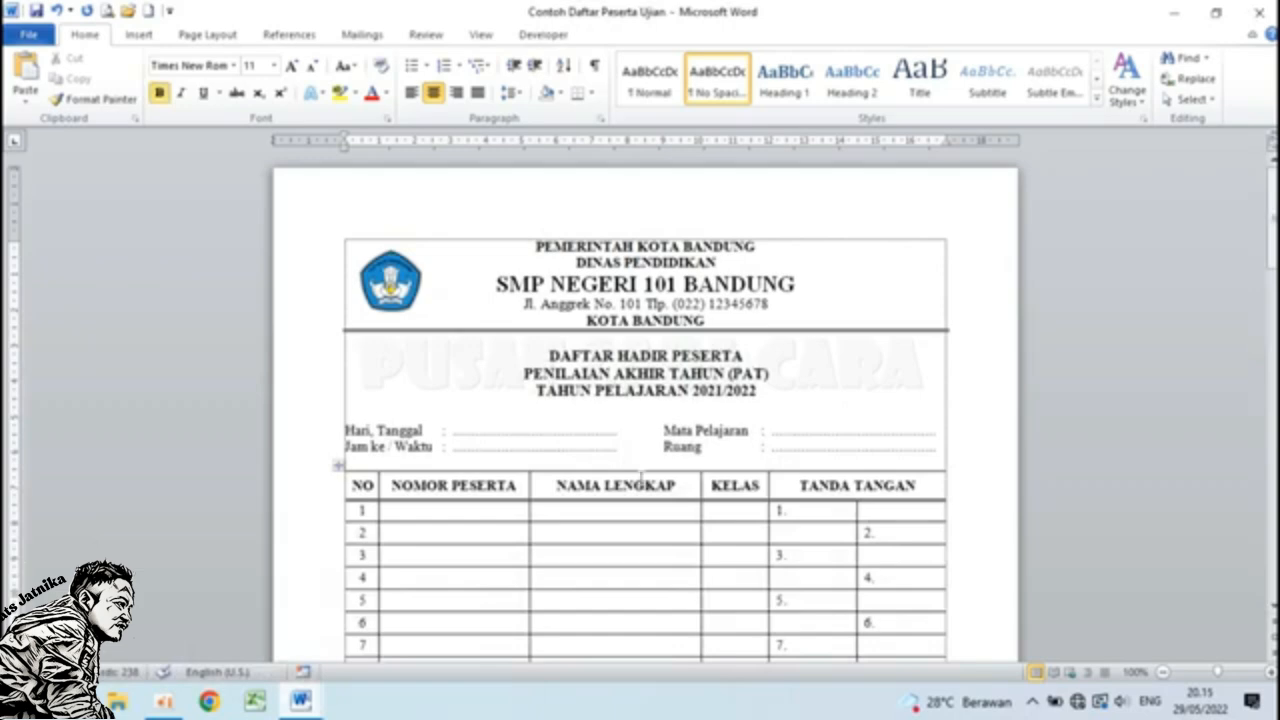
pyautogui.click(649, 408)
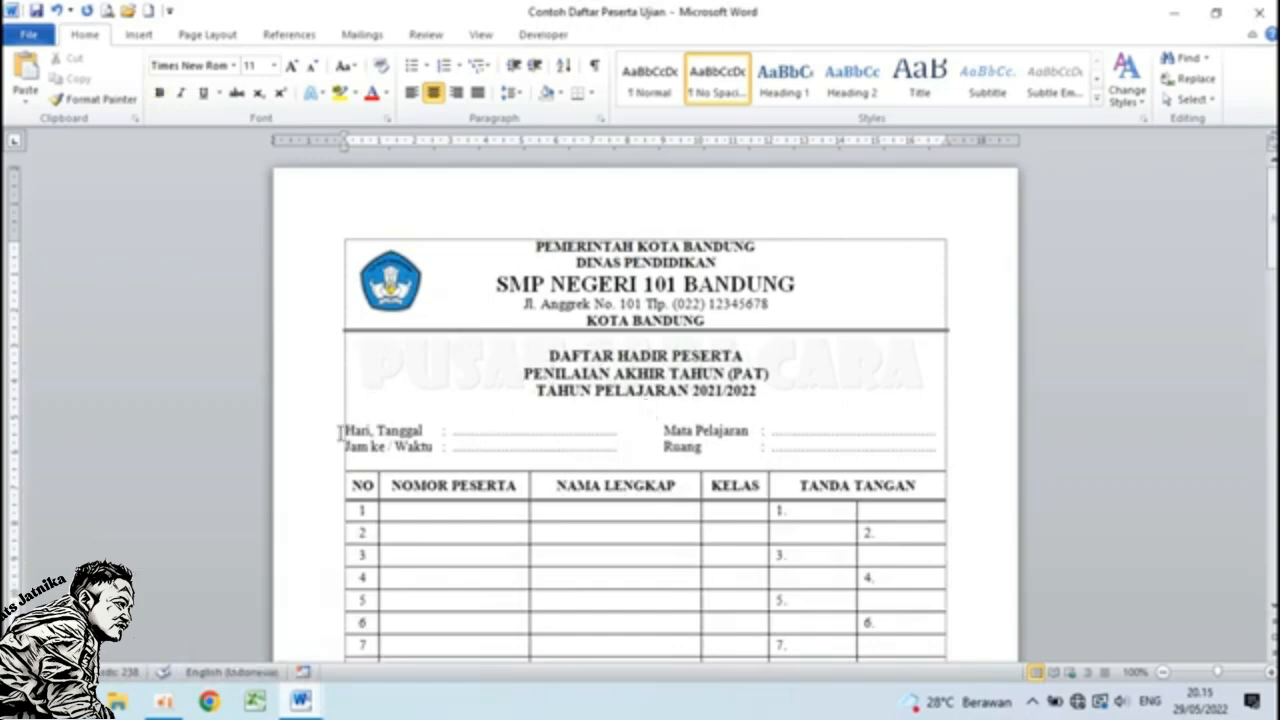
pyautogui.click(343, 432)
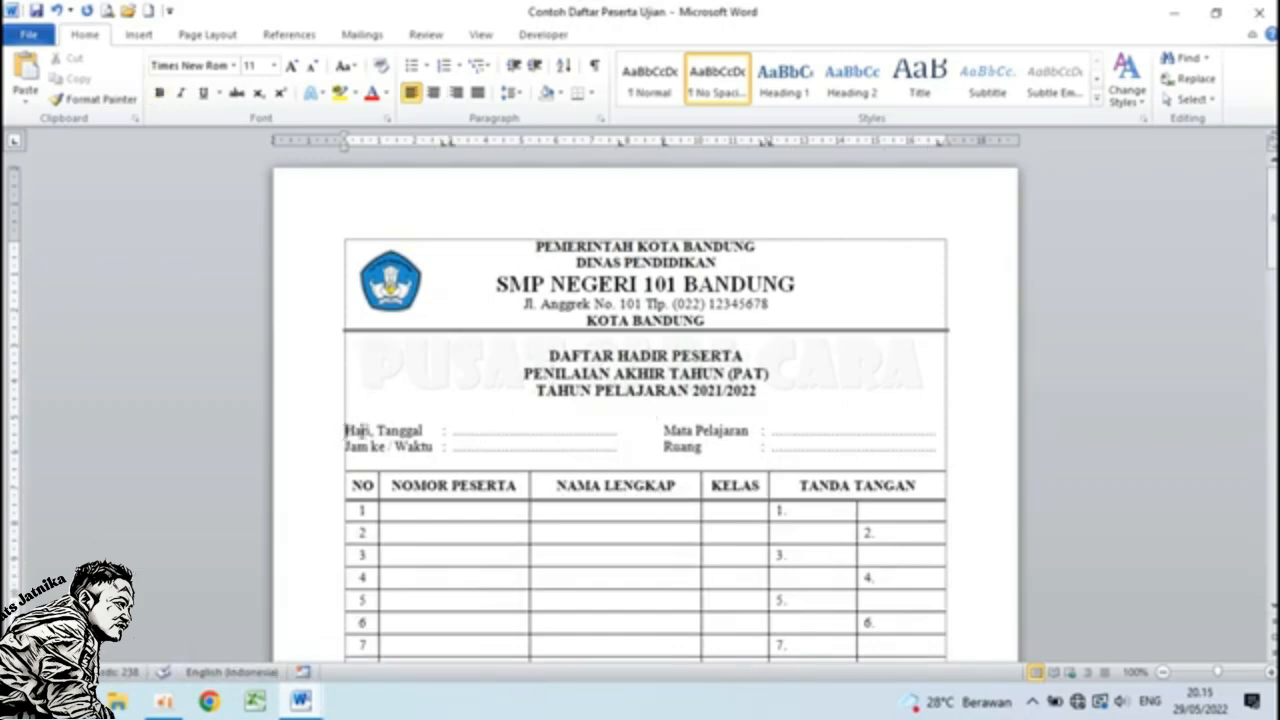
pyautogui.click(316, 698)
pyautogui.click(432, 632)
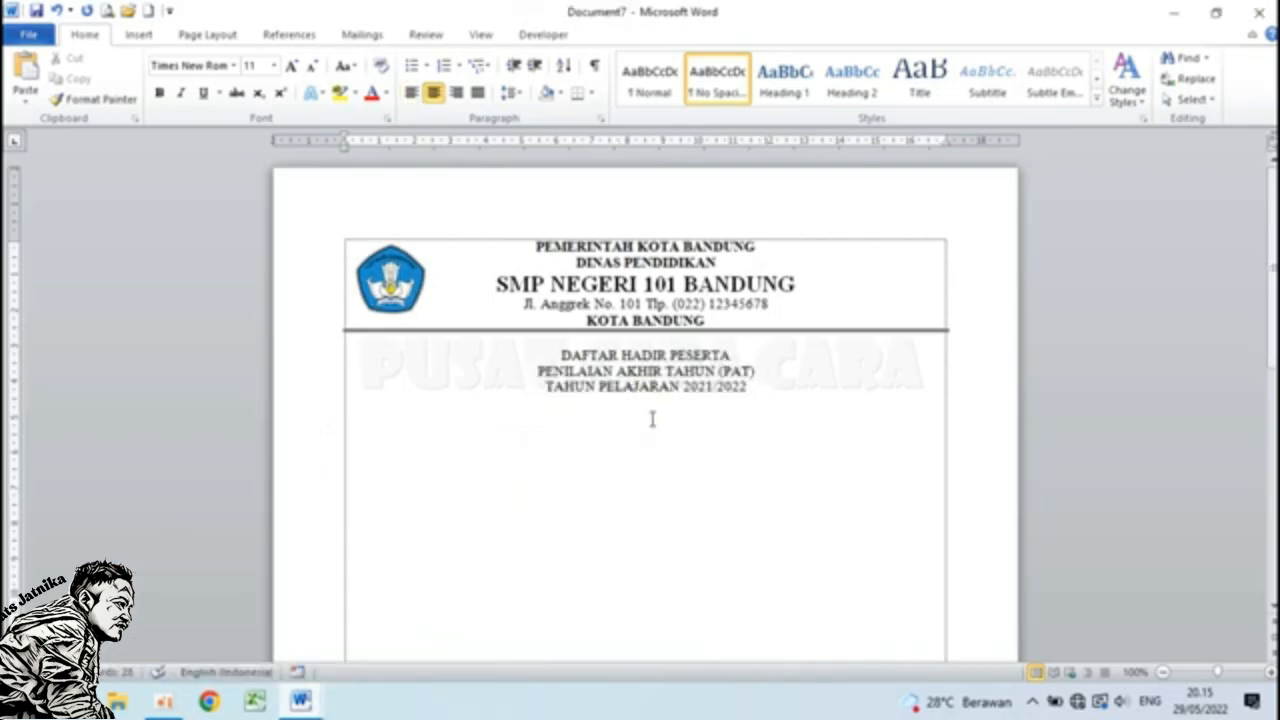
pyautogui.click(413, 100)
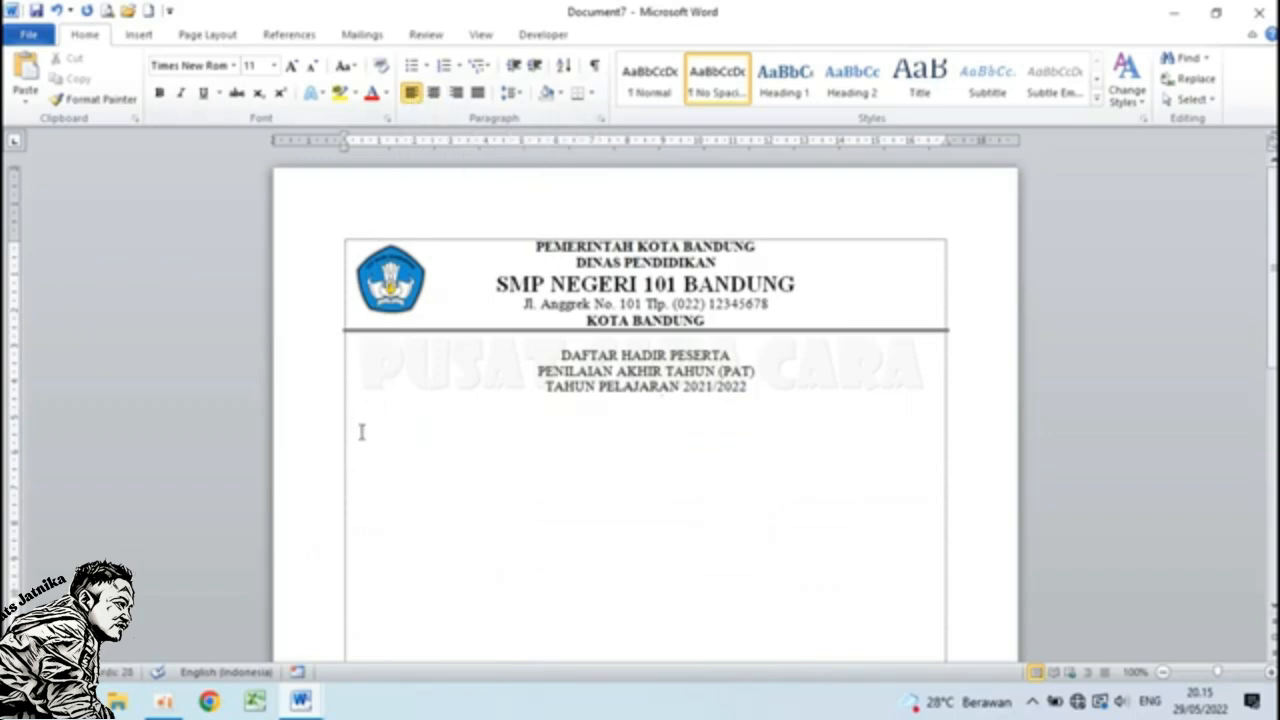
pyautogui.write('KARI, Tang')
pyautogui.press('Return')
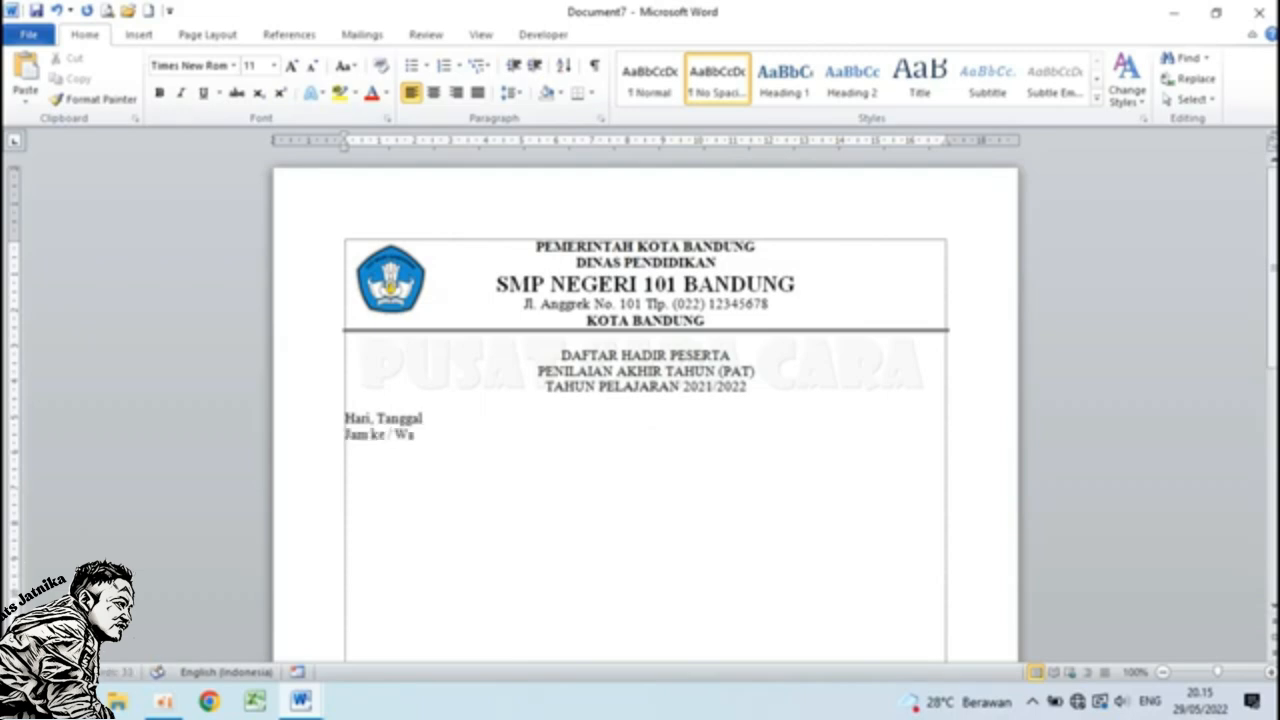
# Examine the field lines and attendance table layout in the Contoh Daftar Peserta Ujian example, and return to Document7.
pyautogui.click(300, 700)
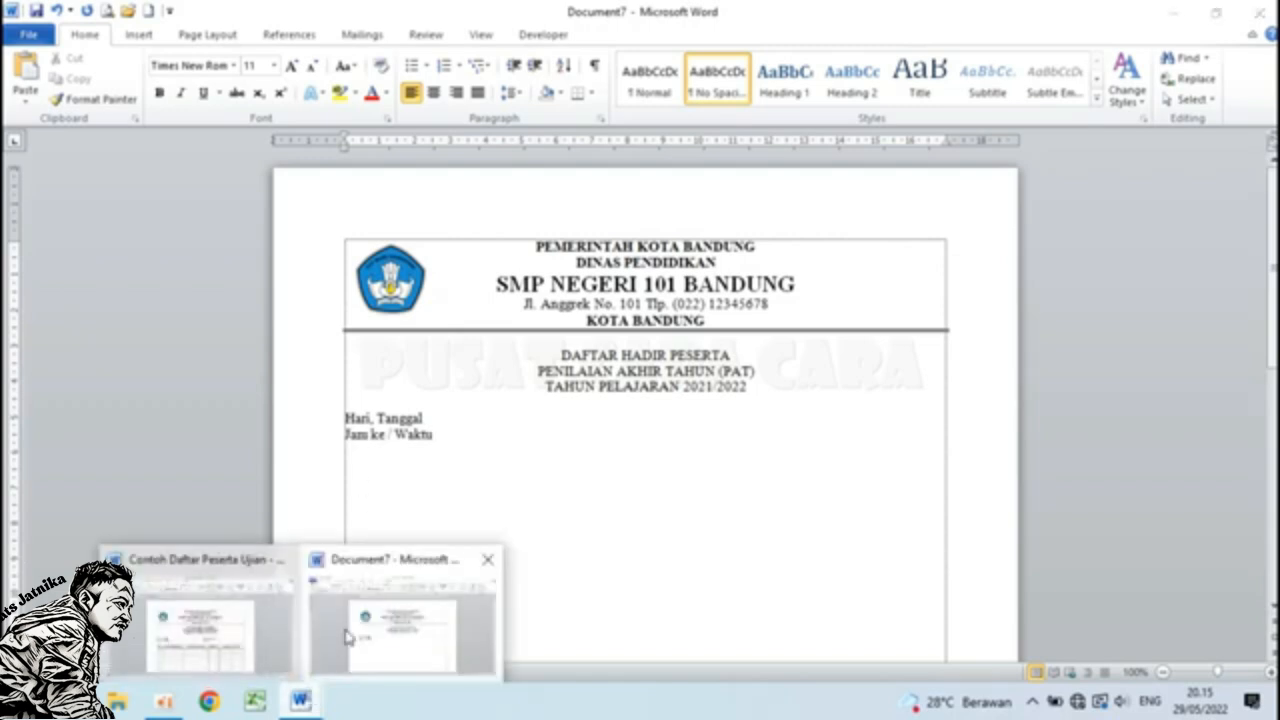
pyautogui.click(225, 622)
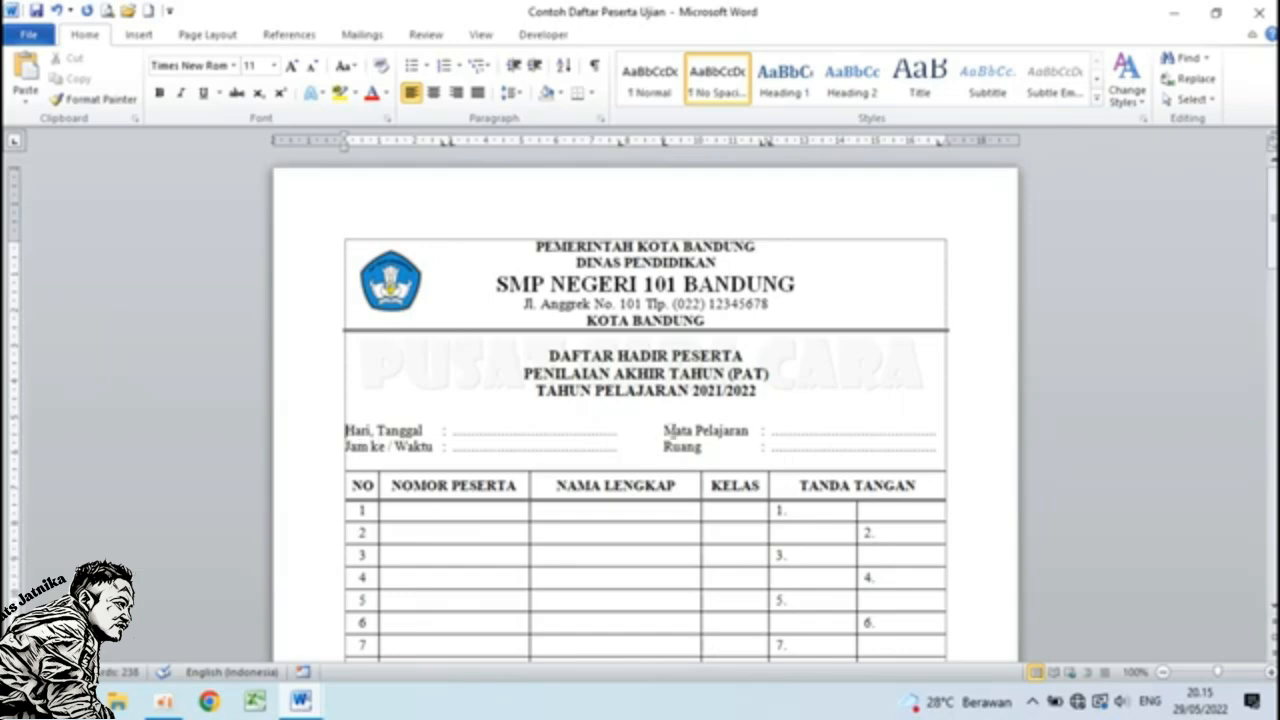
pyautogui.scroll(-2, 482, 431)
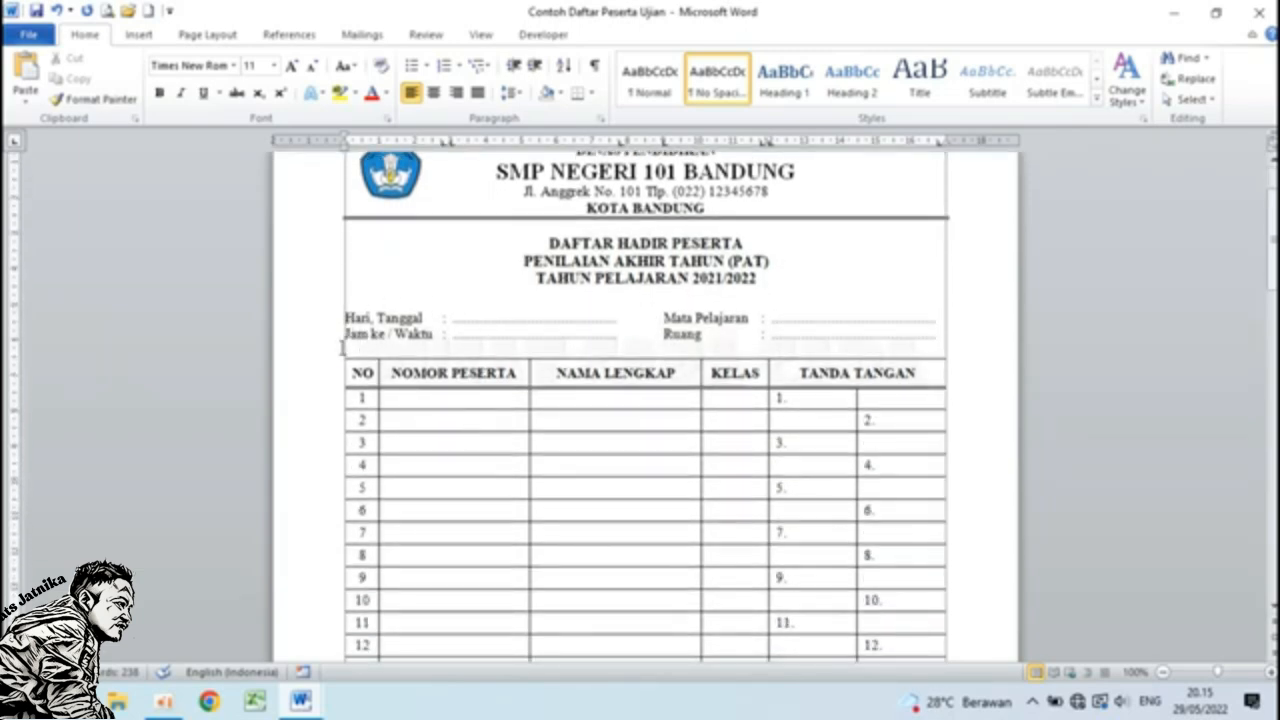
pyautogui.scroll(-9, 683, 397)
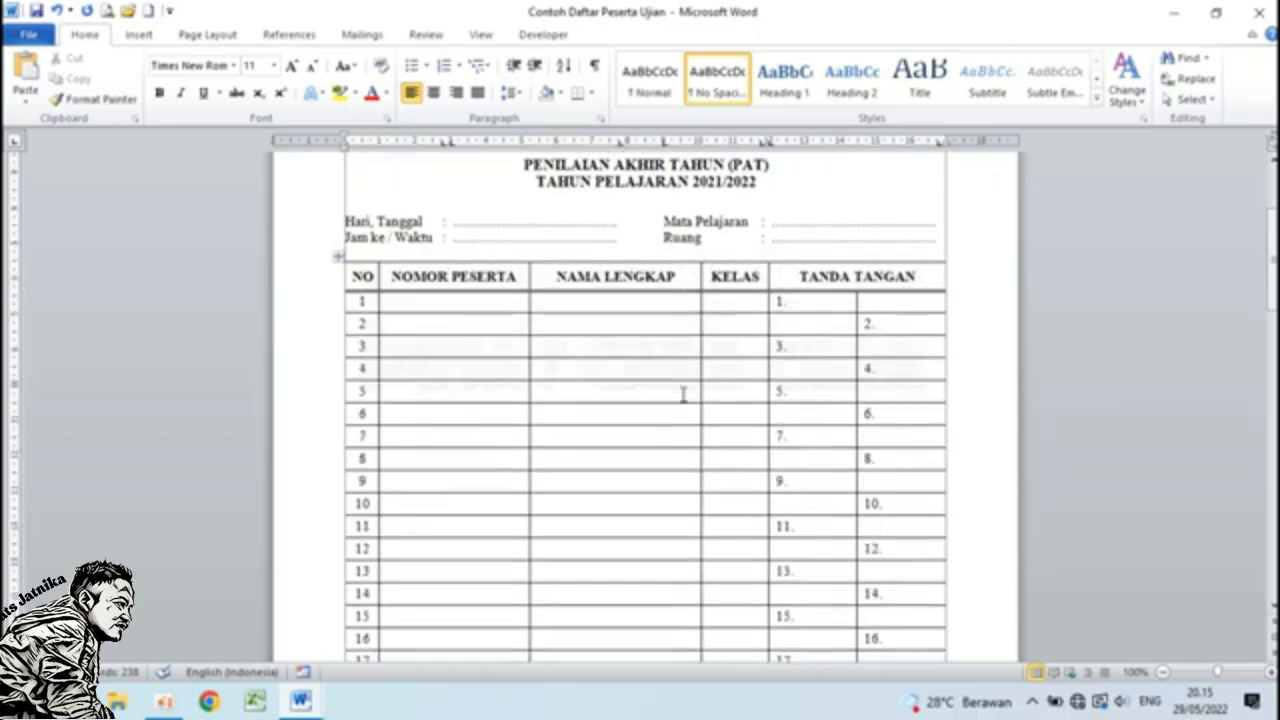
pyautogui.scroll(9, 683, 395)
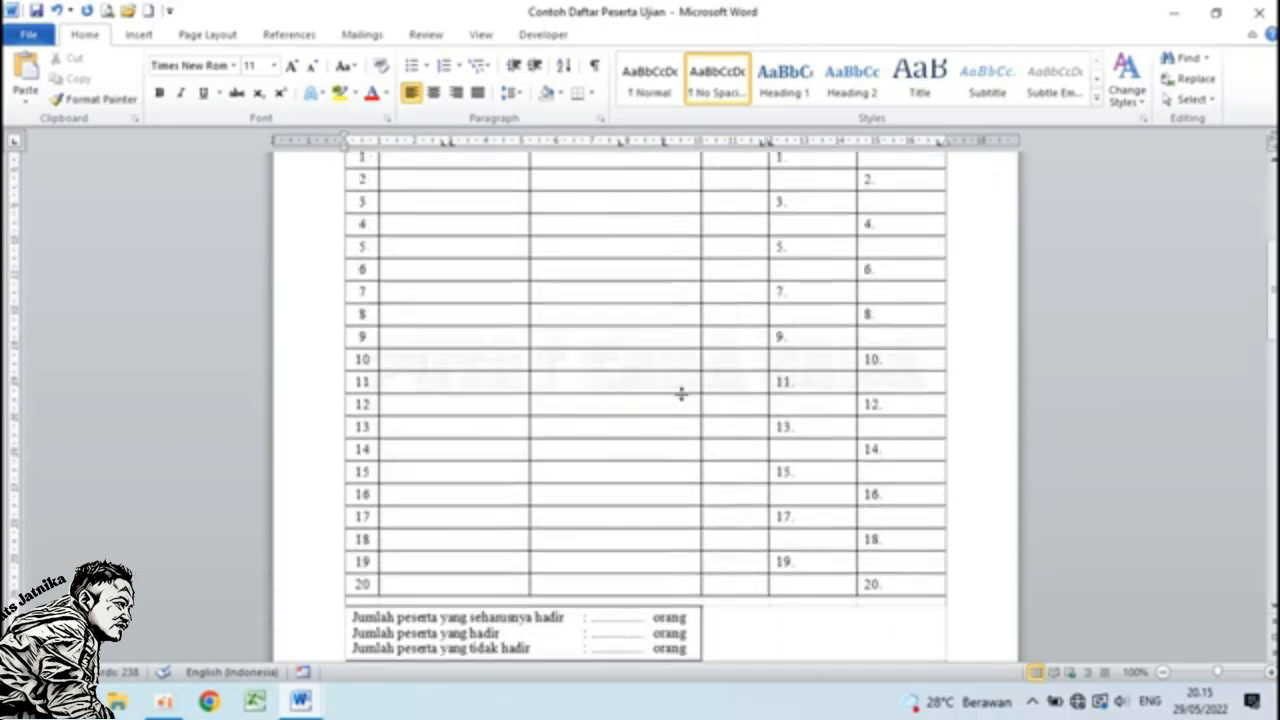
pyautogui.scroll(1, 681, 395)
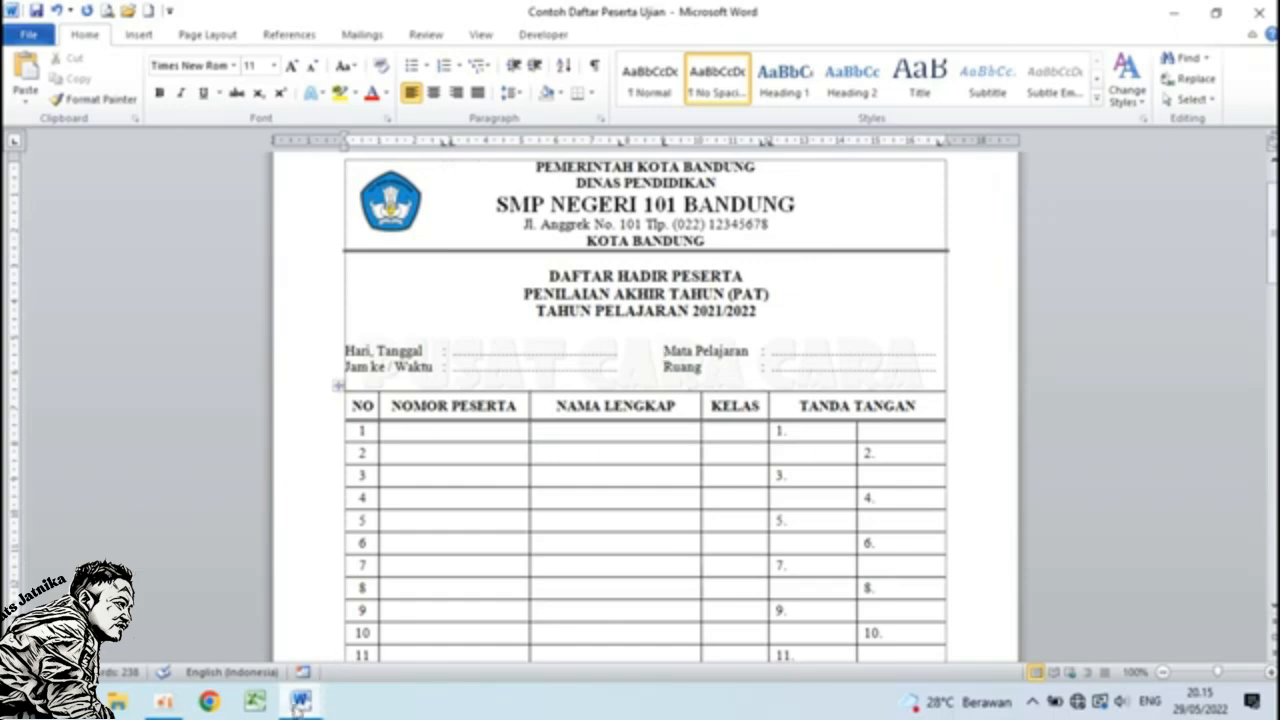
pyautogui.moveTo(300, 707)
pyautogui.click(382, 620)
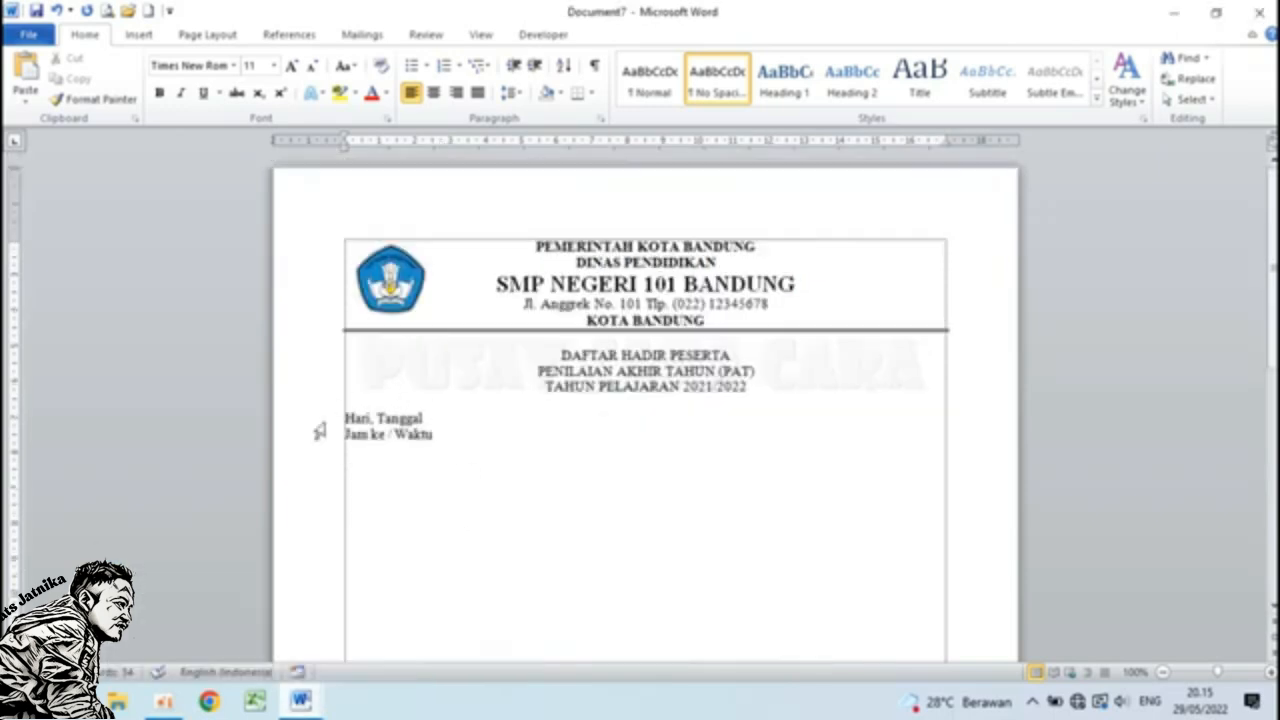
# Select the Hari, Tanggal and Jam ke / Waktu lines, and toggle the ruler off and on again.
pyautogui.moveTo(345, 418); pyautogui.dragTo(465, 434)
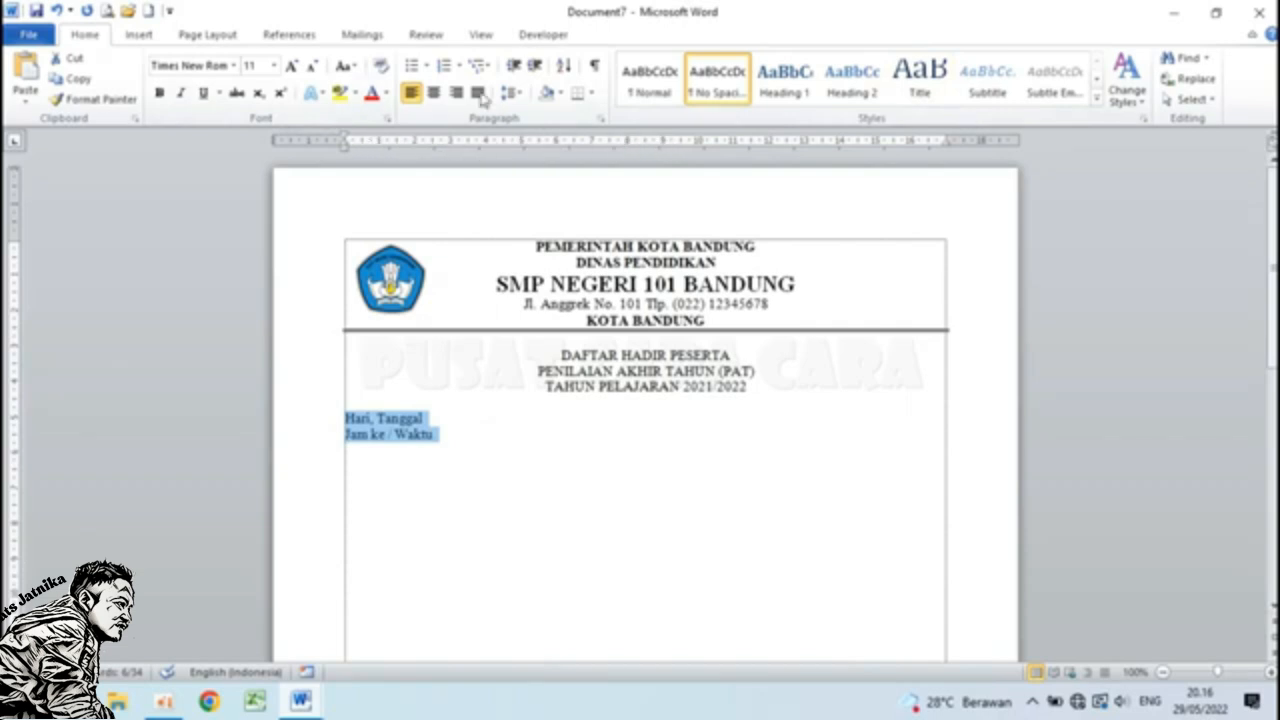
pyautogui.click(481, 37)
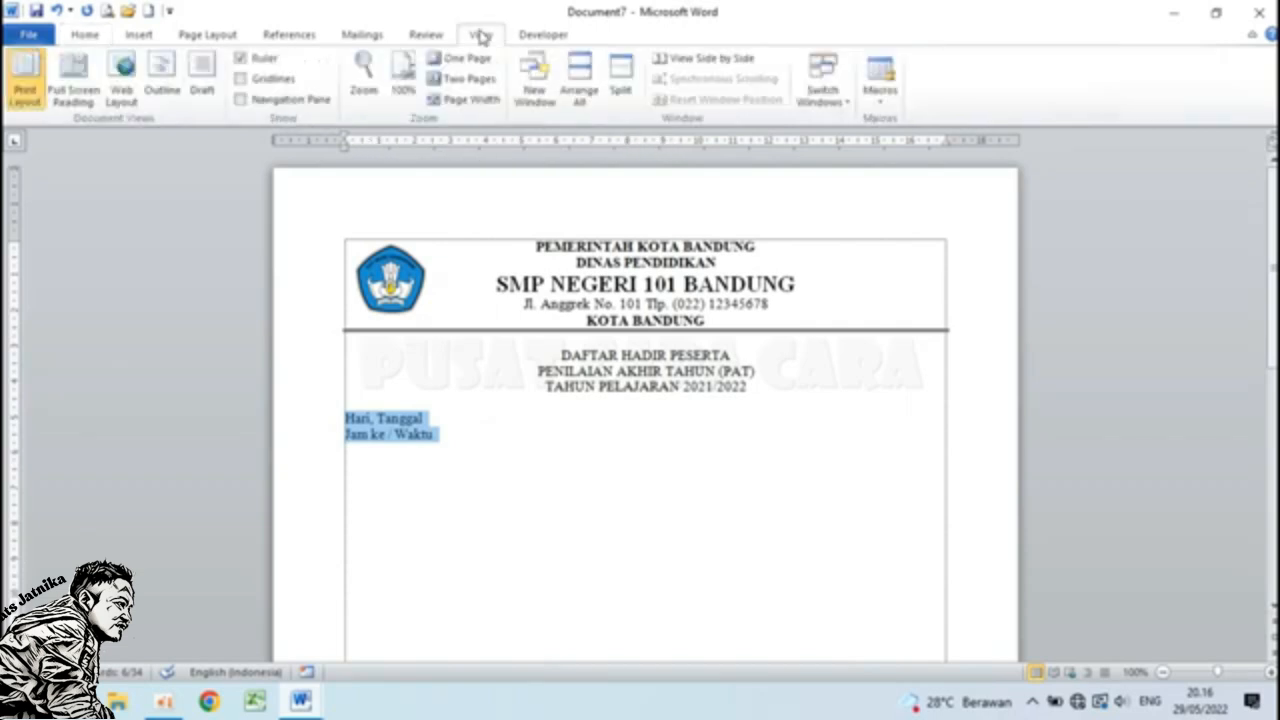
pyautogui.click(242, 62)
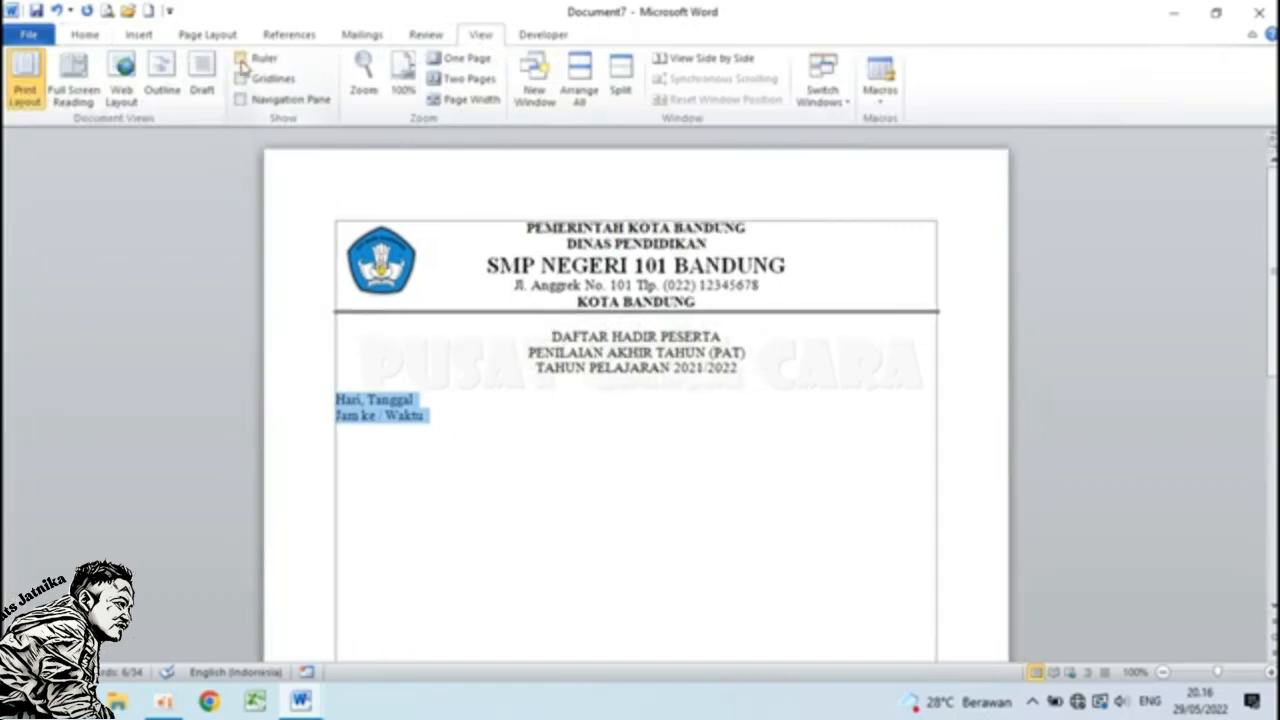
pyautogui.click(242, 62)
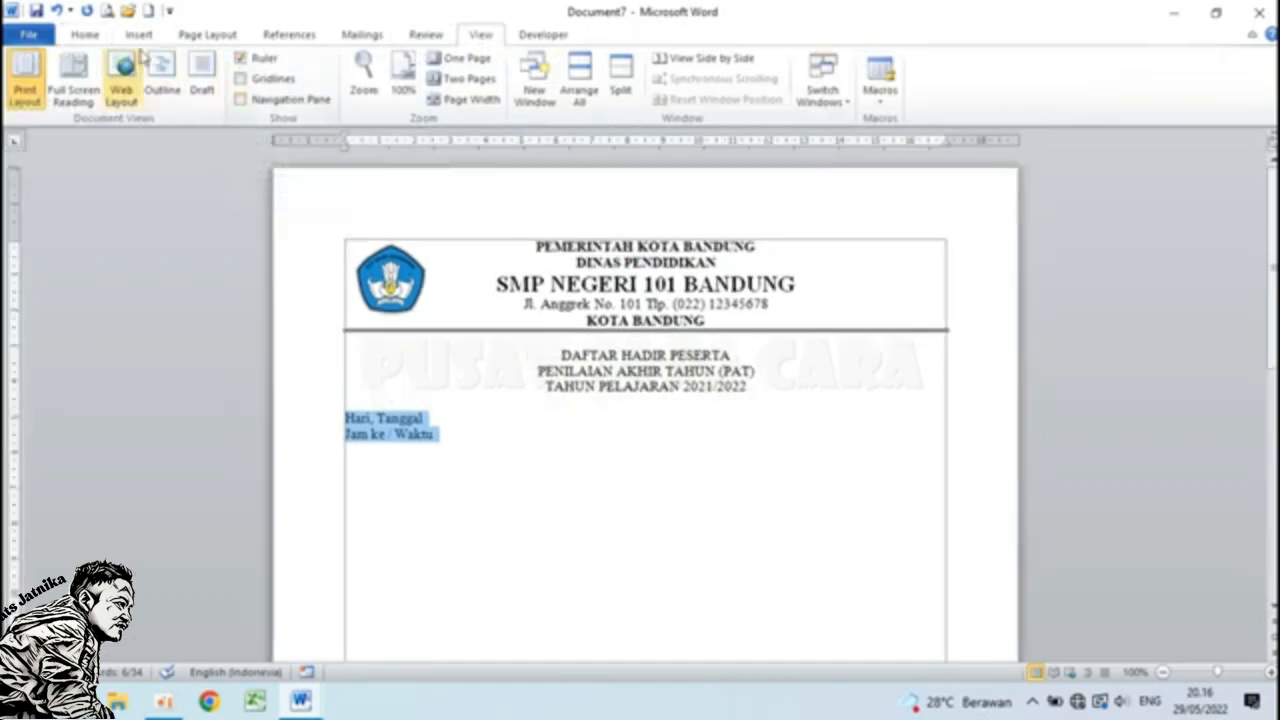
pyautogui.click(85, 34)
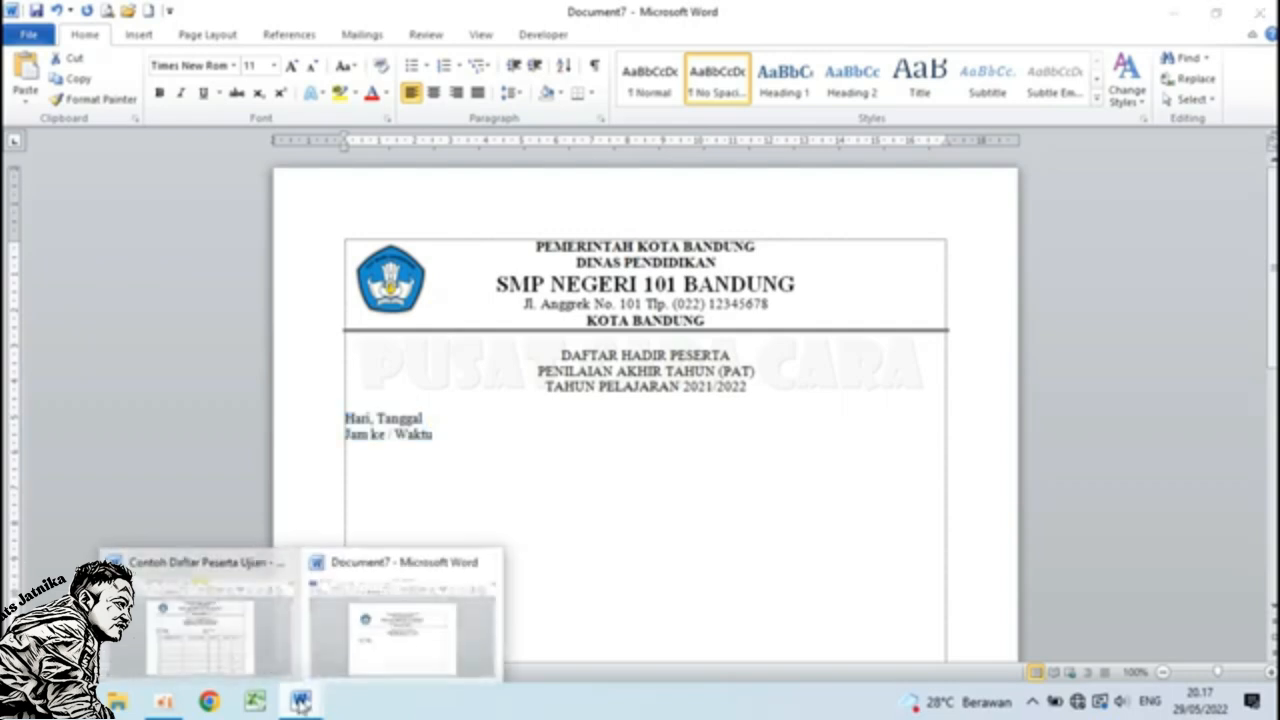
# Examine the ruler tab stops of the exam detail lines in the Contoh Daftar Peserta Ujian example, and return to Document7.
pyautogui.click(190, 615)
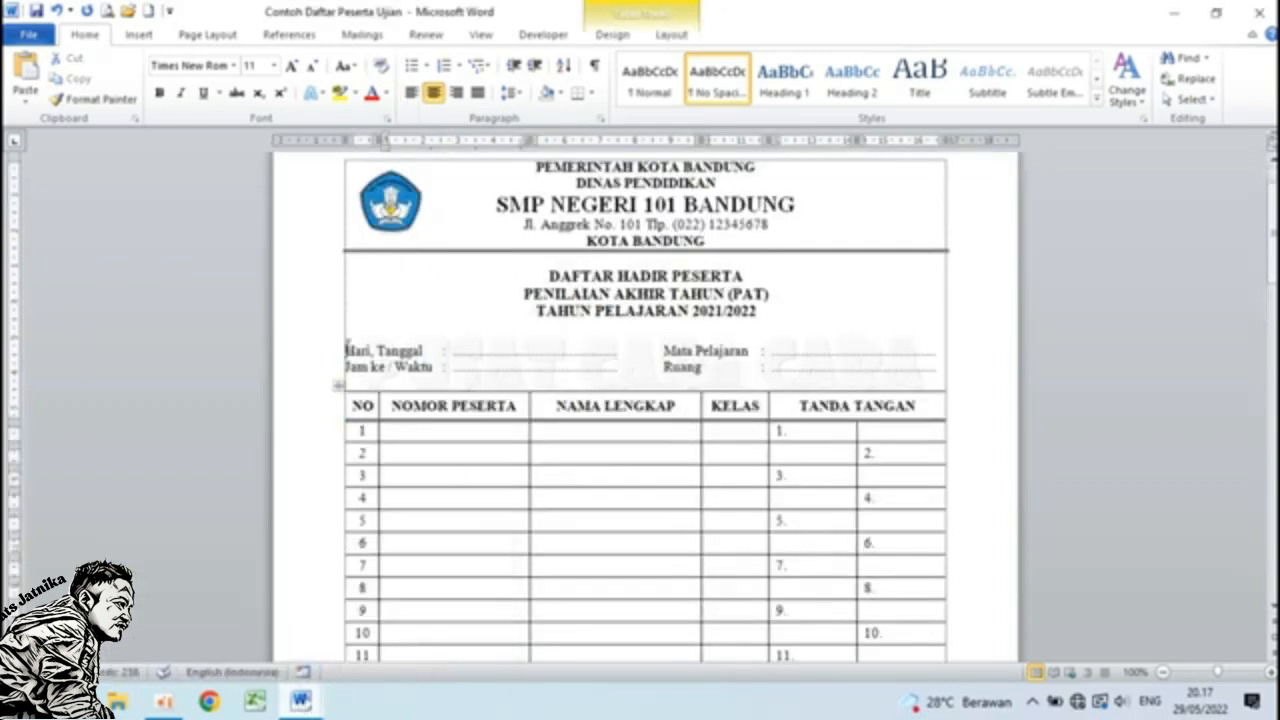
pyautogui.moveTo(347, 350); pyautogui.dragTo(948, 369)
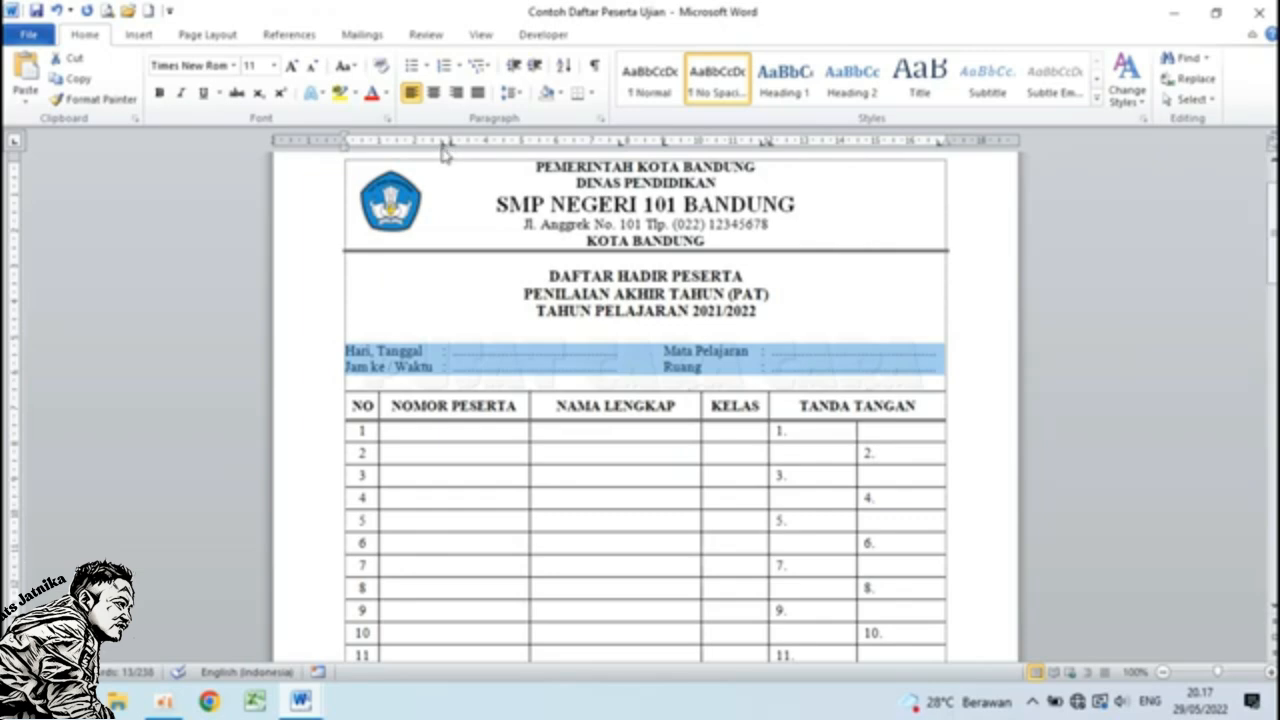
pyautogui.moveTo(443, 147); pyautogui.dragTo(453, 145)
pyautogui.click(622, 145)
pyautogui.click(621, 145)
pyautogui.click(665, 145)
pyautogui.click(763, 144)
pyautogui.click(940, 143)
pyautogui.click(320, 700)
pyautogui.click(378, 608)
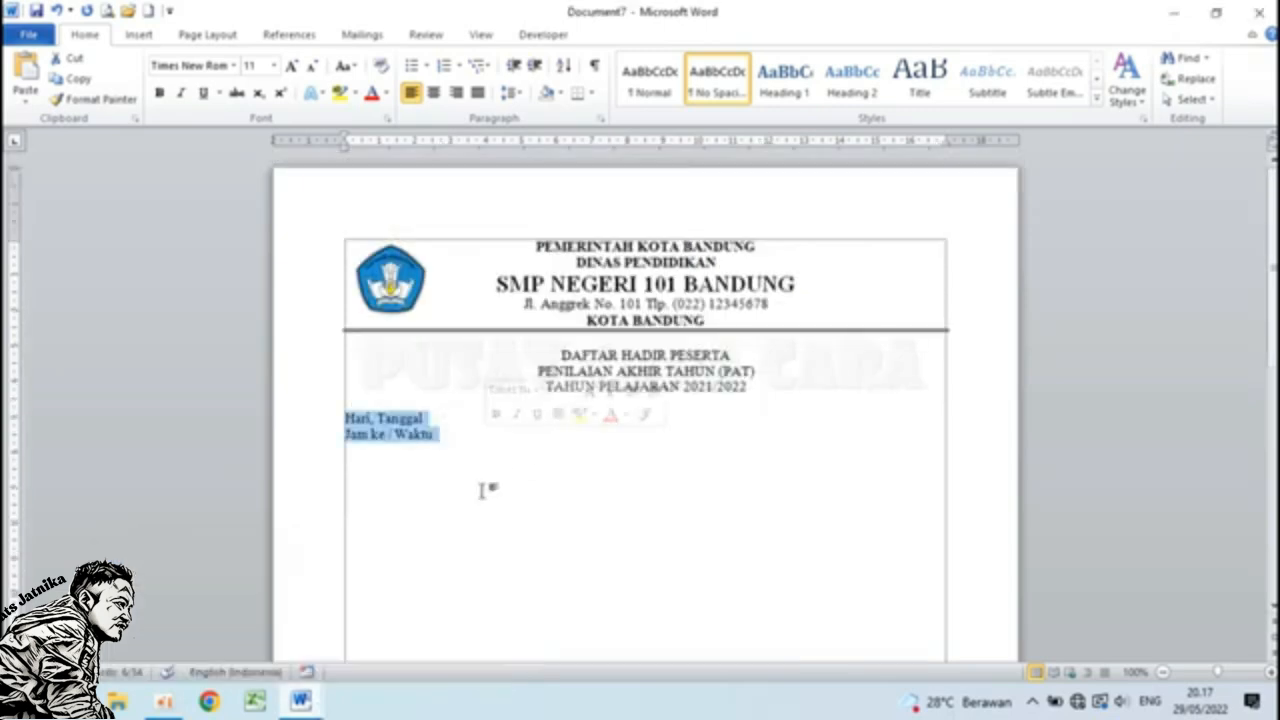
# Add left tab stops at 2,75 cm and 3 cm to the Hari, Tanggal and Jam ke / Waktu lines.
pyautogui.click(346, 418)
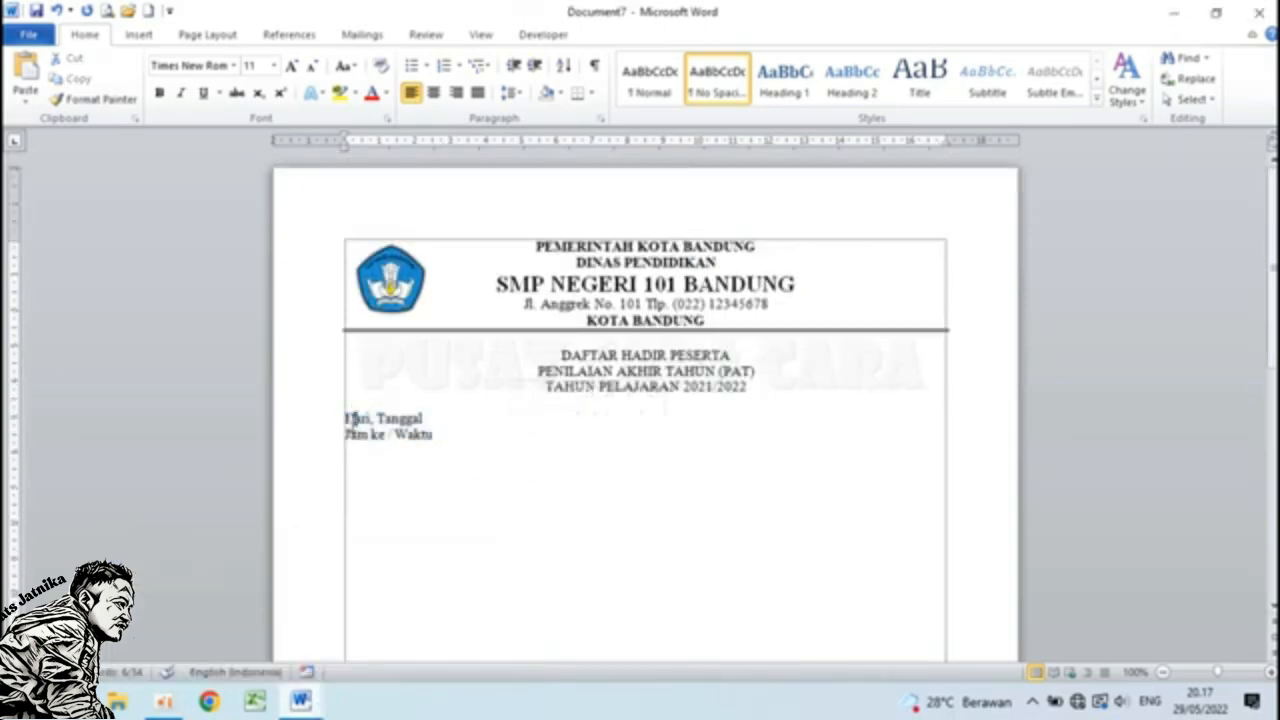
pyautogui.moveTo(346, 418); pyautogui.dragTo(449, 431)
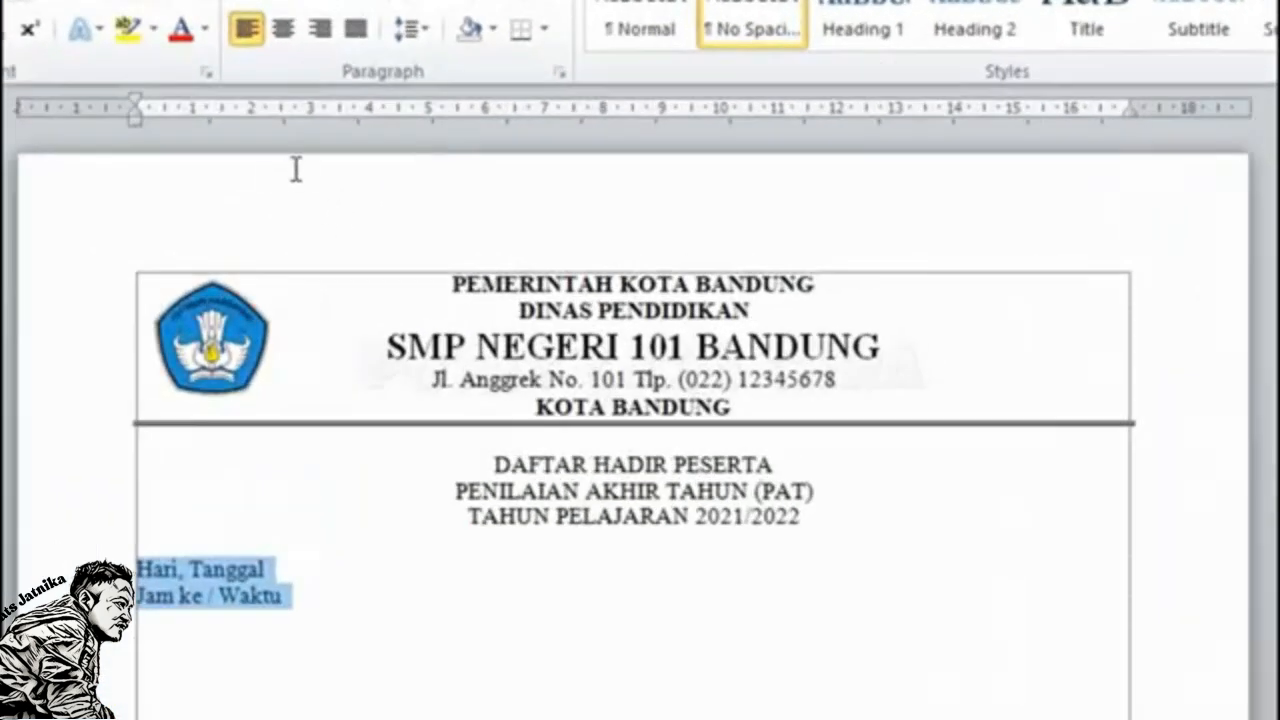
pyautogui.click(294, 114)
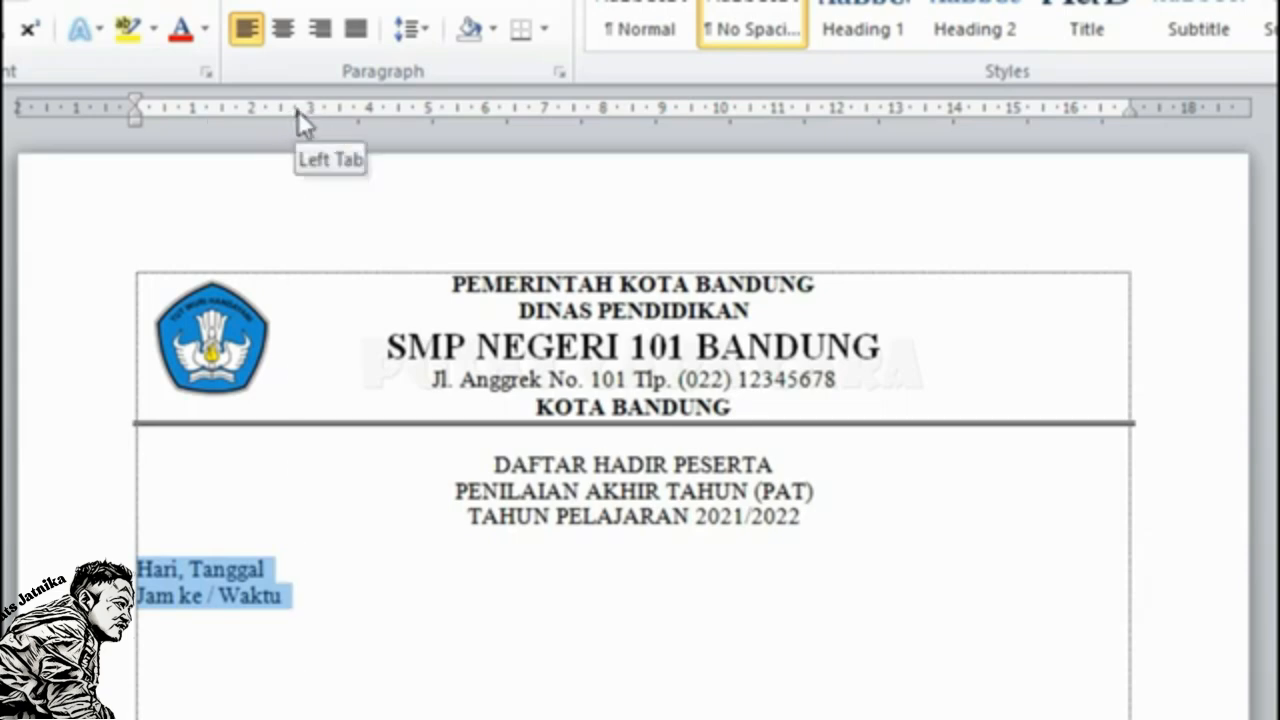
pyautogui.moveTo(298, 110); pyautogui.dragTo(287, 113)
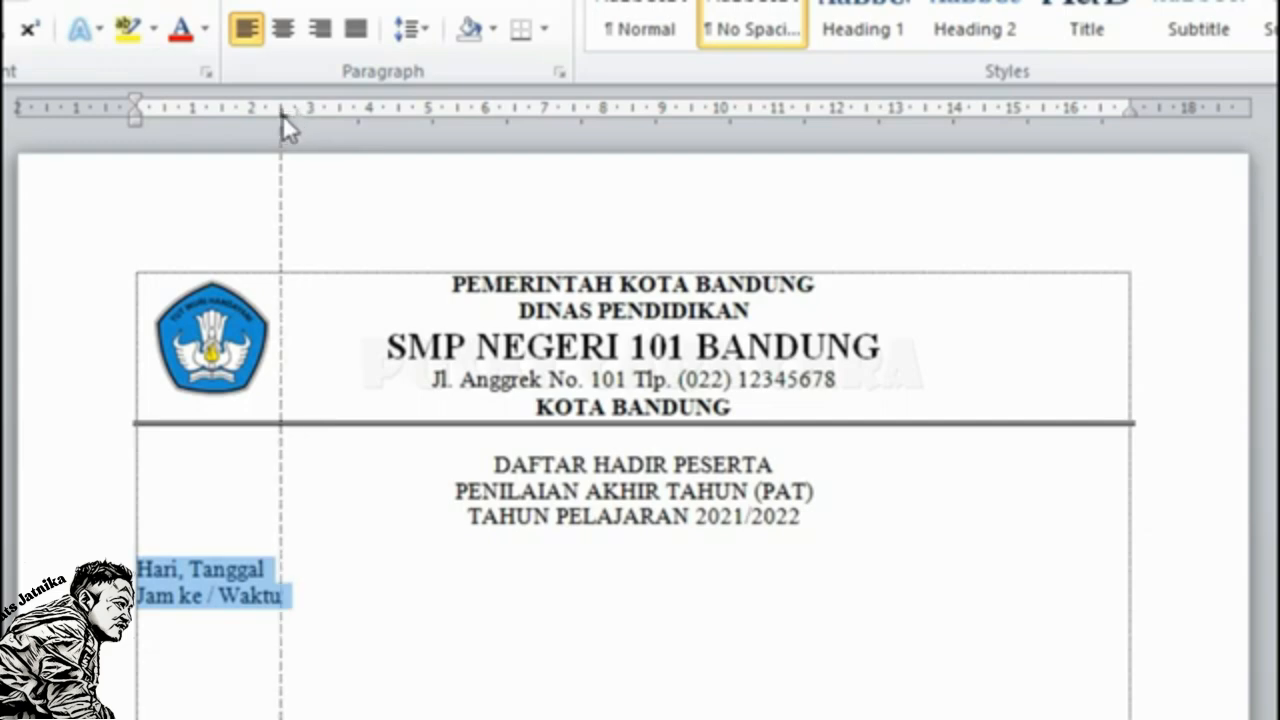
pyautogui.moveTo(282, 114); pyautogui.dragTo(296, 119)
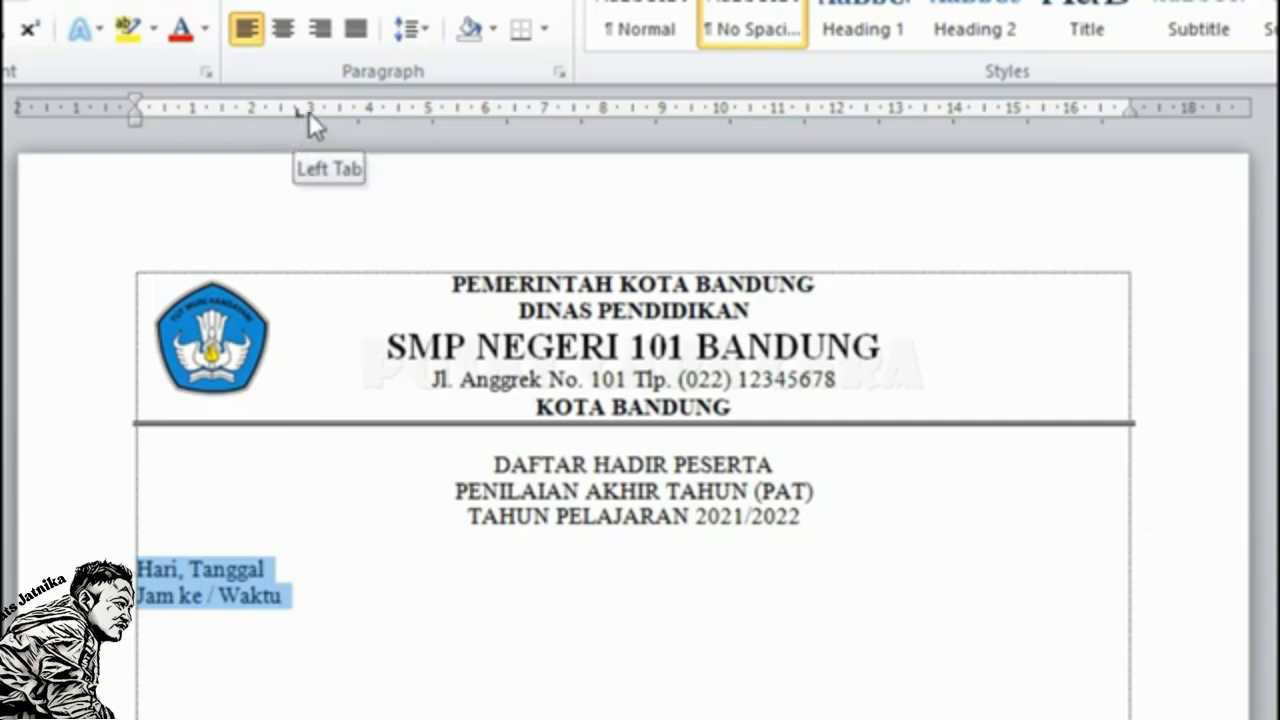
pyautogui.moveTo(308, 113); pyautogui.dragTo(308, 113)
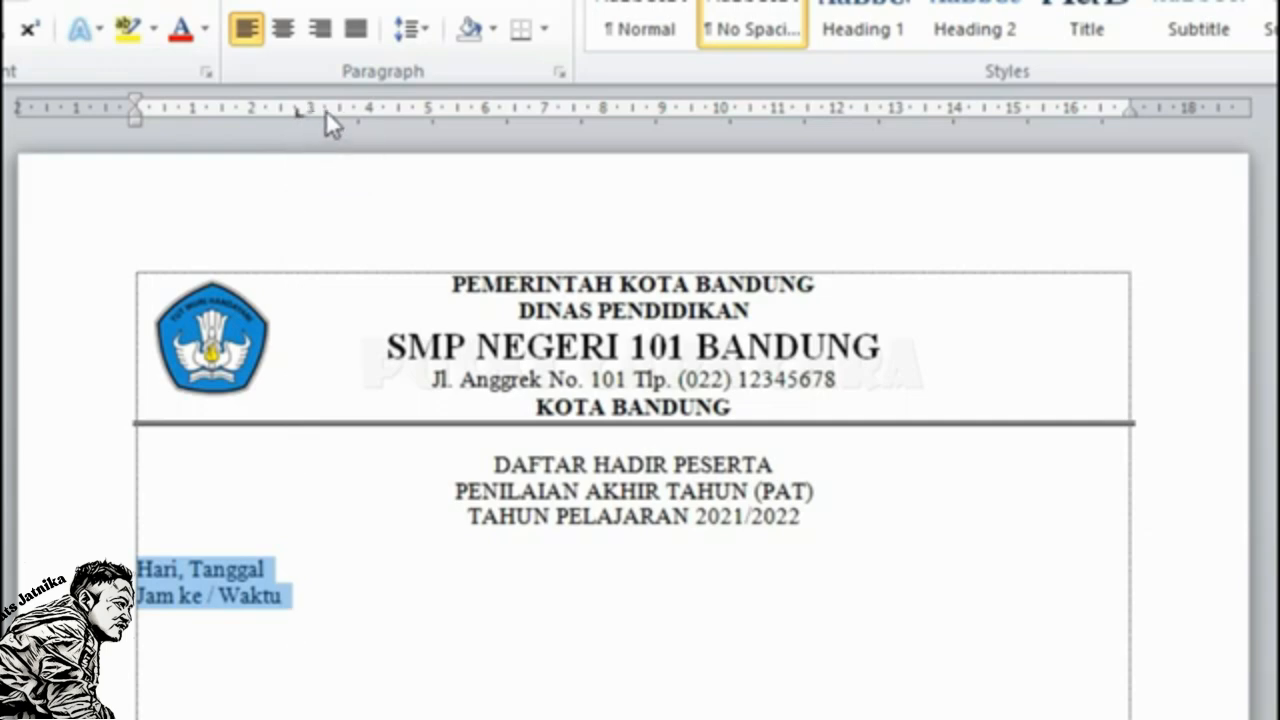
pyautogui.click(324, 112)
pyautogui.moveTo(324, 111); pyautogui.dragTo(313, 112)
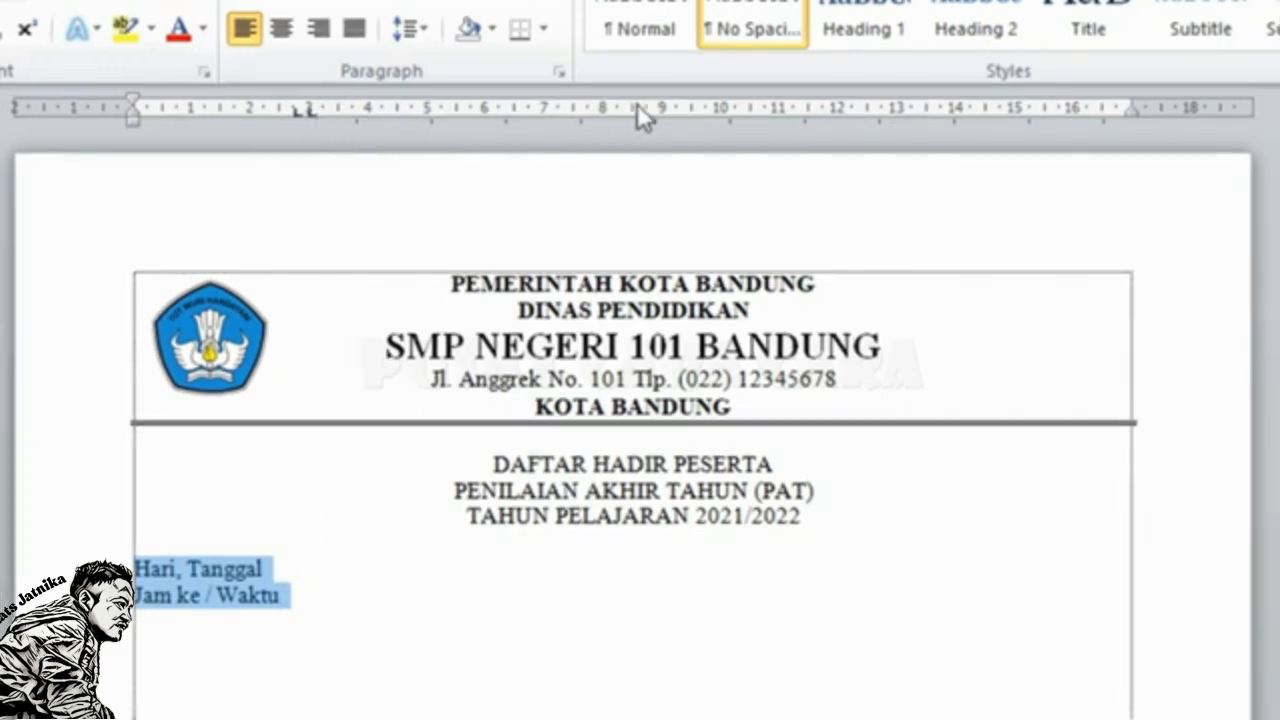
# Add left tab stops at 7,75, 9, 11,75, 12 and 16,75 cm to the two selected exam detail lines.
pyautogui.click(587, 113)
pyautogui.click(663, 113)
pyautogui.click(825, 111)
pyautogui.click(853, 112)
pyautogui.moveTo(854, 113); pyautogui.dragTo(841, 113)
pyautogui.click(1119, 113)
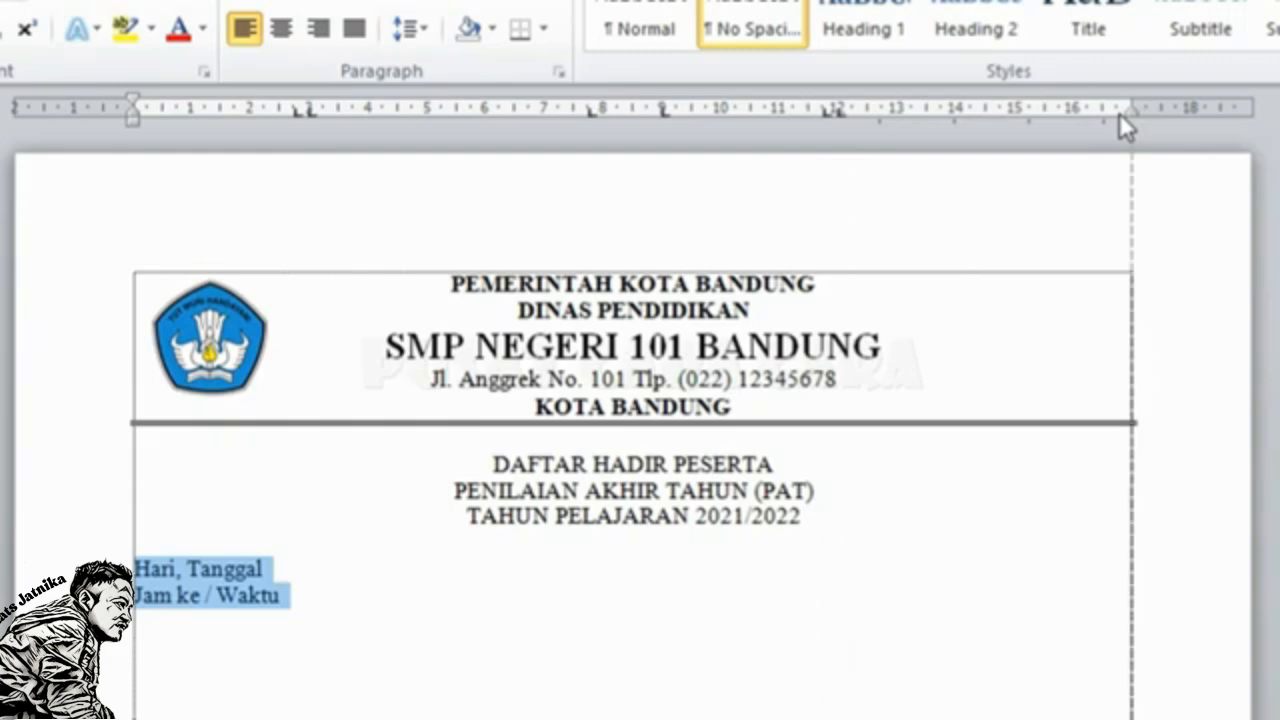
pyautogui.moveTo(1119, 113)
pyautogui.mouseDown()
pyautogui.moveTo(1101, 114)
pyautogui.moveTo(1117, 120)
pyautogui.mouseUp()
pyautogui.click(1116, 113)
pyautogui.click(1101, 114)
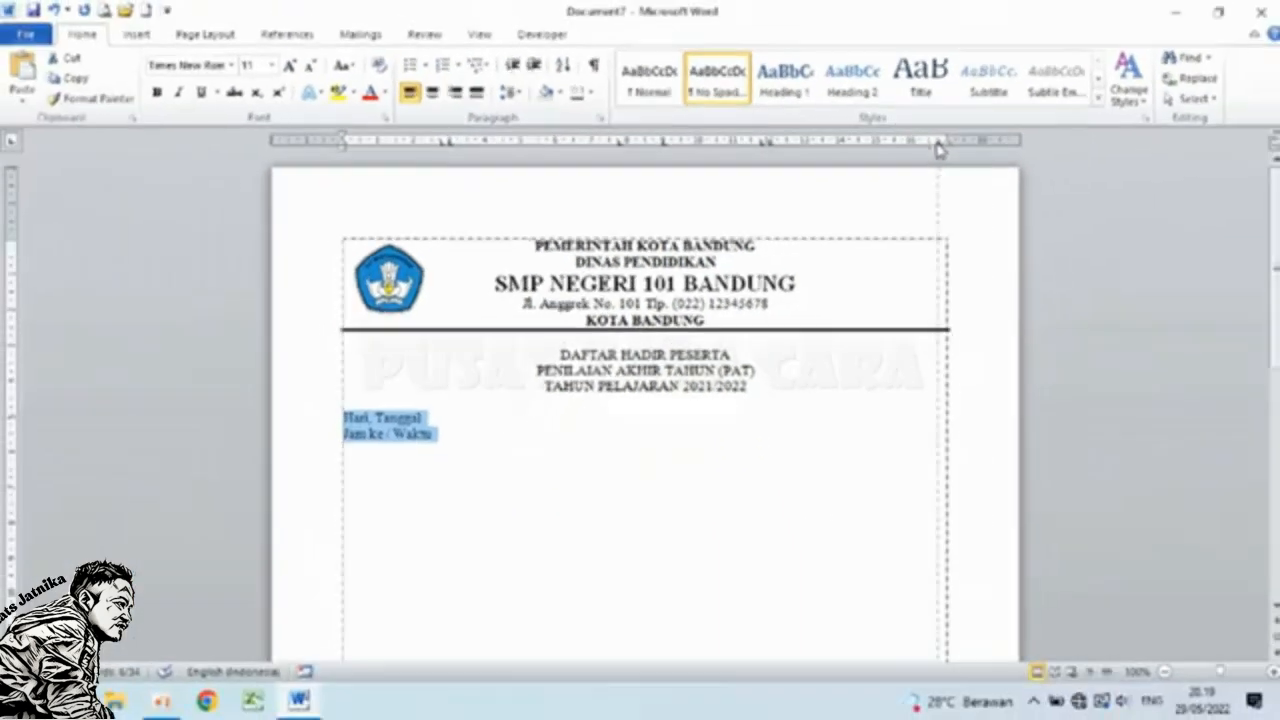
pyautogui.moveTo(938, 148); pyautogui.dragTo(943, 146)
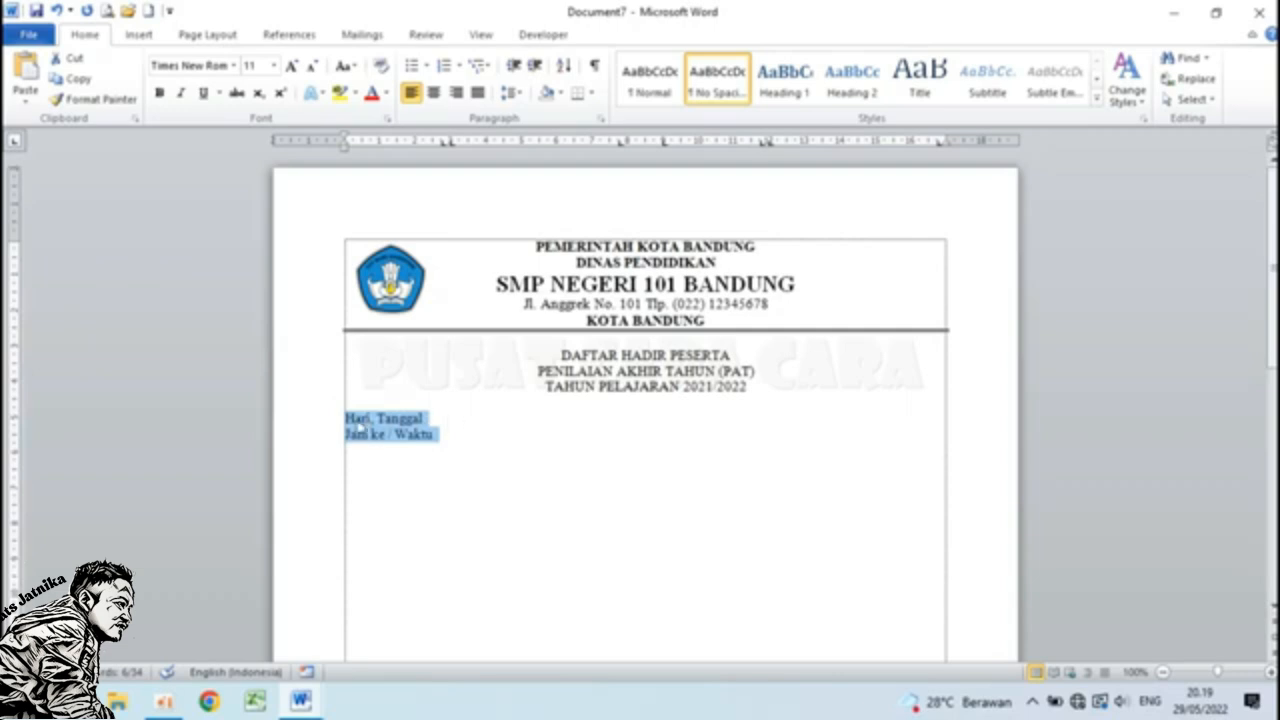
# Check the dotted fill-in lines in the Contoh Daftar Peserta Ujian example, and return to Document7.
pyautogui.click(300, 700)
pyautogui.click(250, 633)
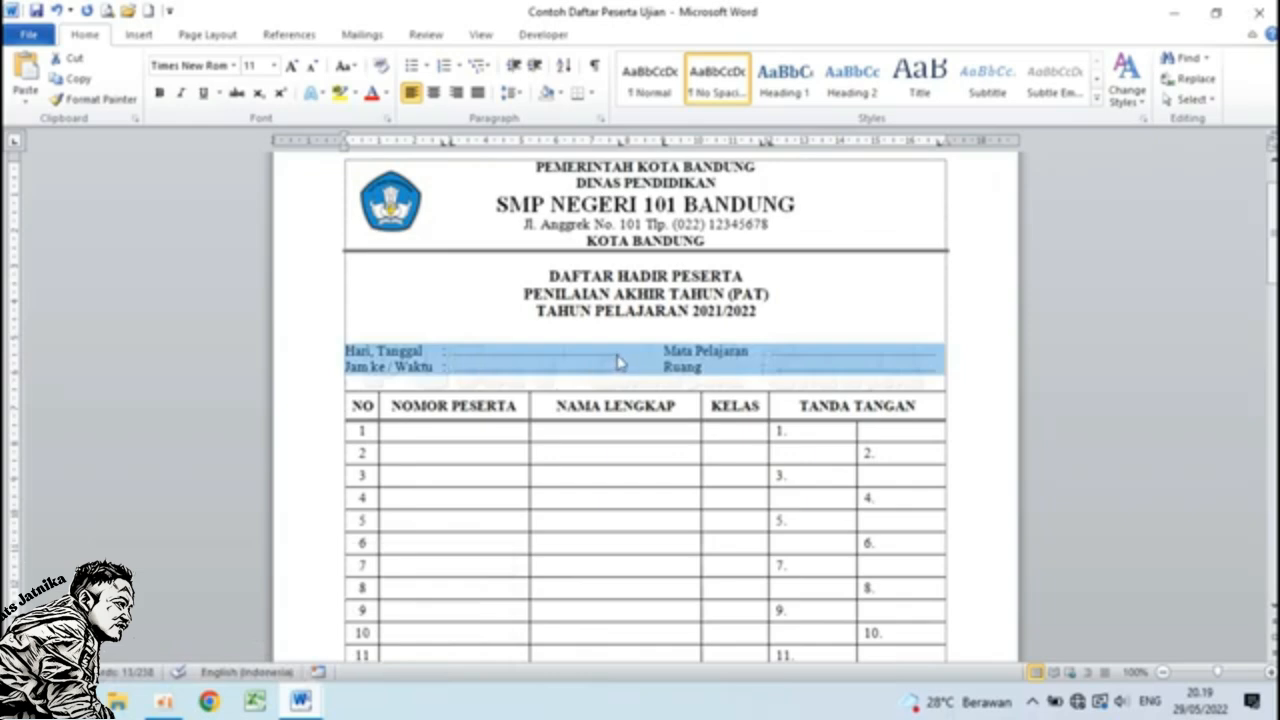
pyautogui.moveTo(300, 700)
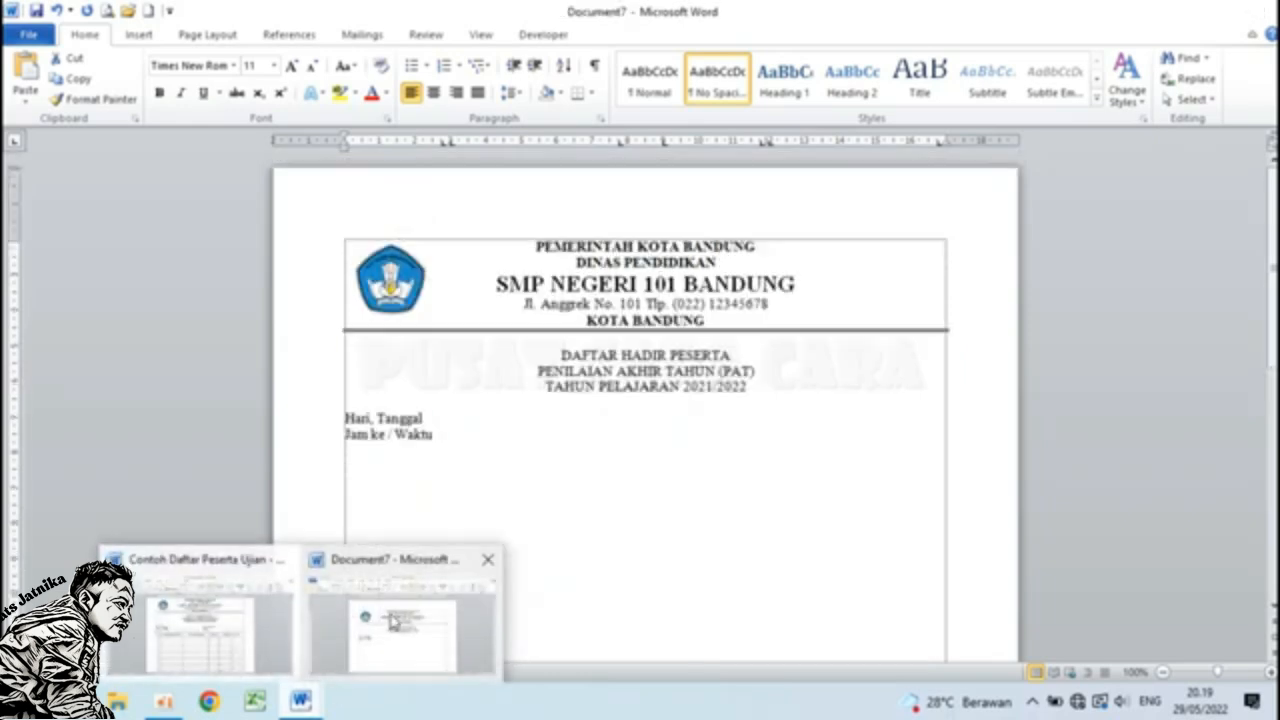
pyautogui.click(389, 627)
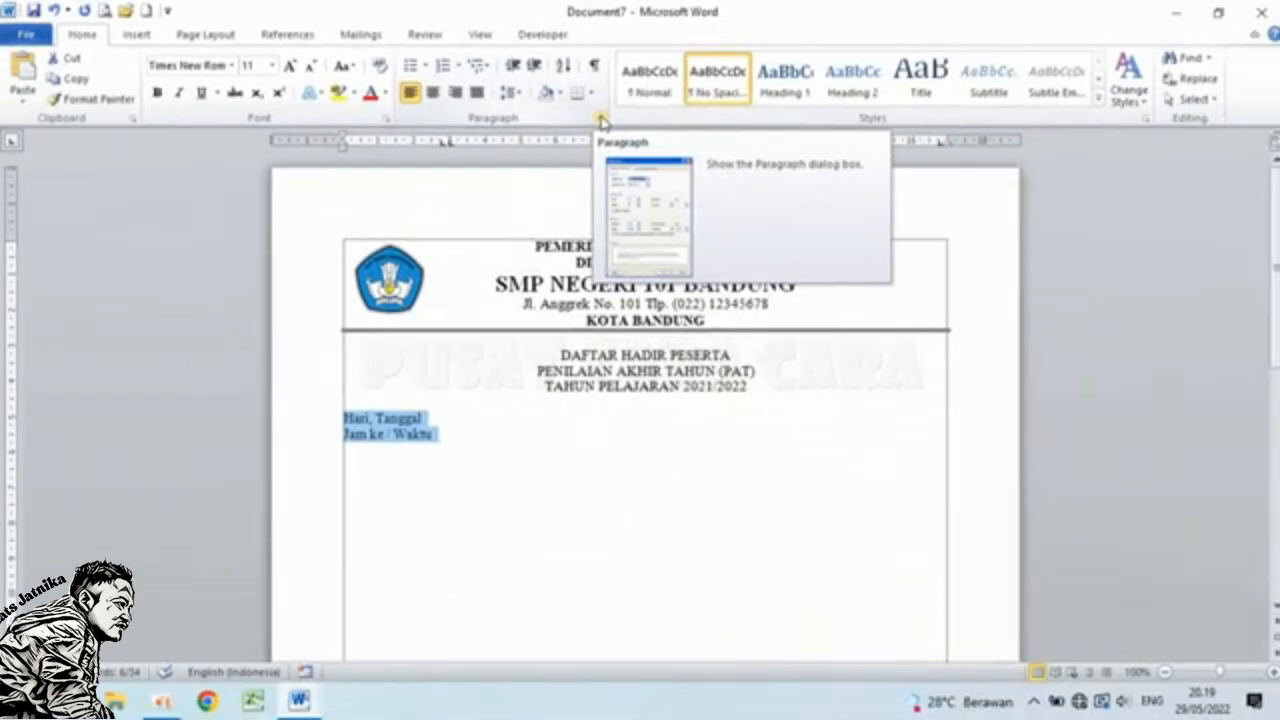
# Open the tab stop settings of the two exam detail lines and review the listed tab stop positions.
pyautogui.click(638, 145)
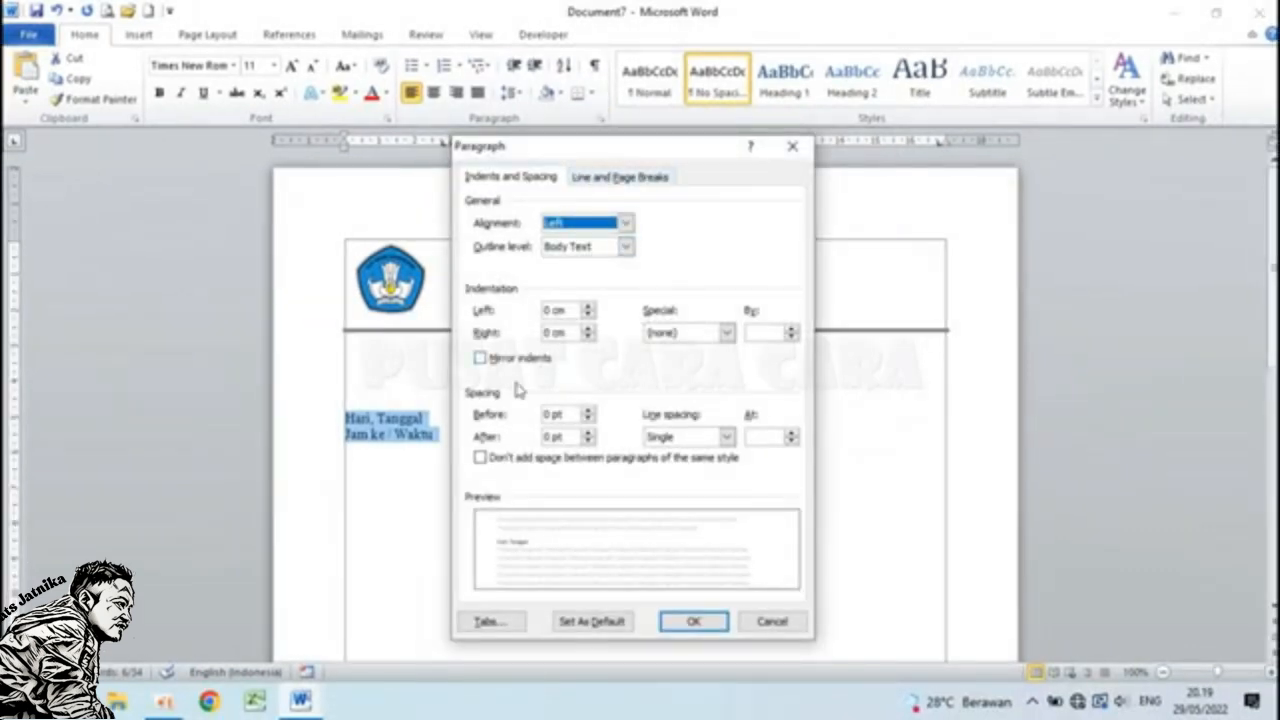
pyautogui.click(492, 621)
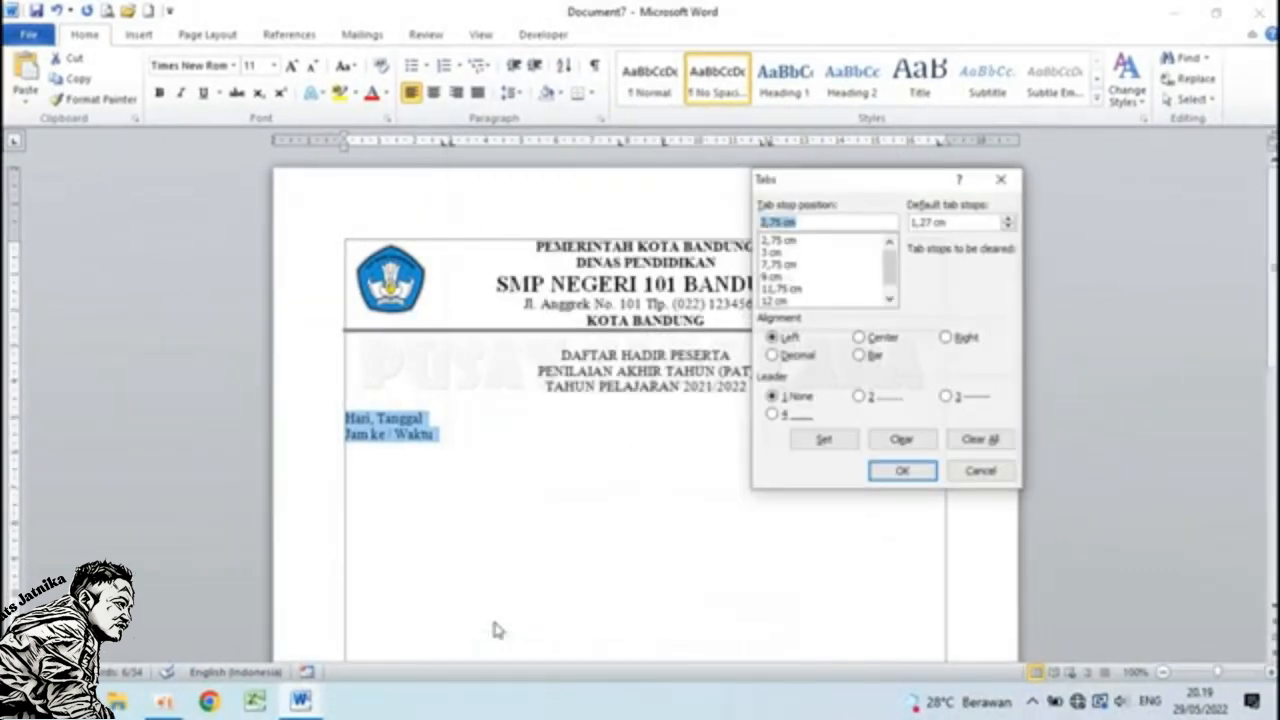
pyautogui.moveTo(831, 187); pyautogui.dragTo(693, 258)
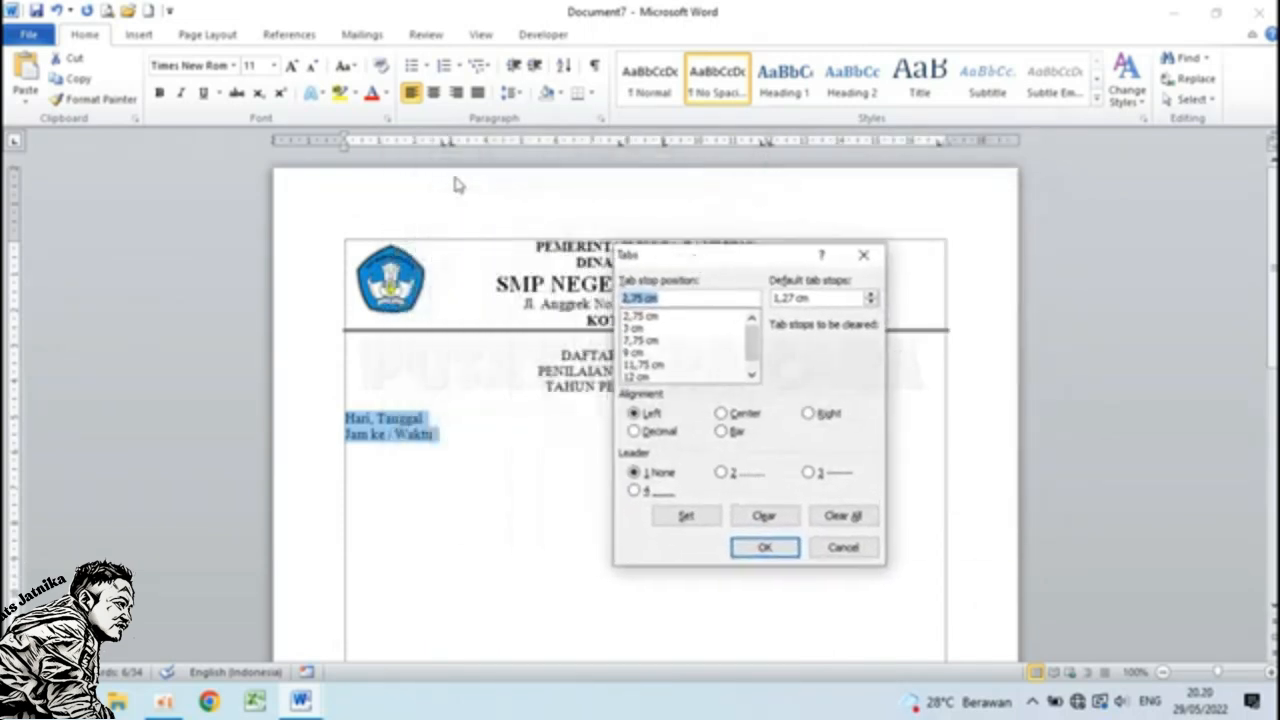
pyautogui.click(656, 318)
pyautogui.click(656, 329)
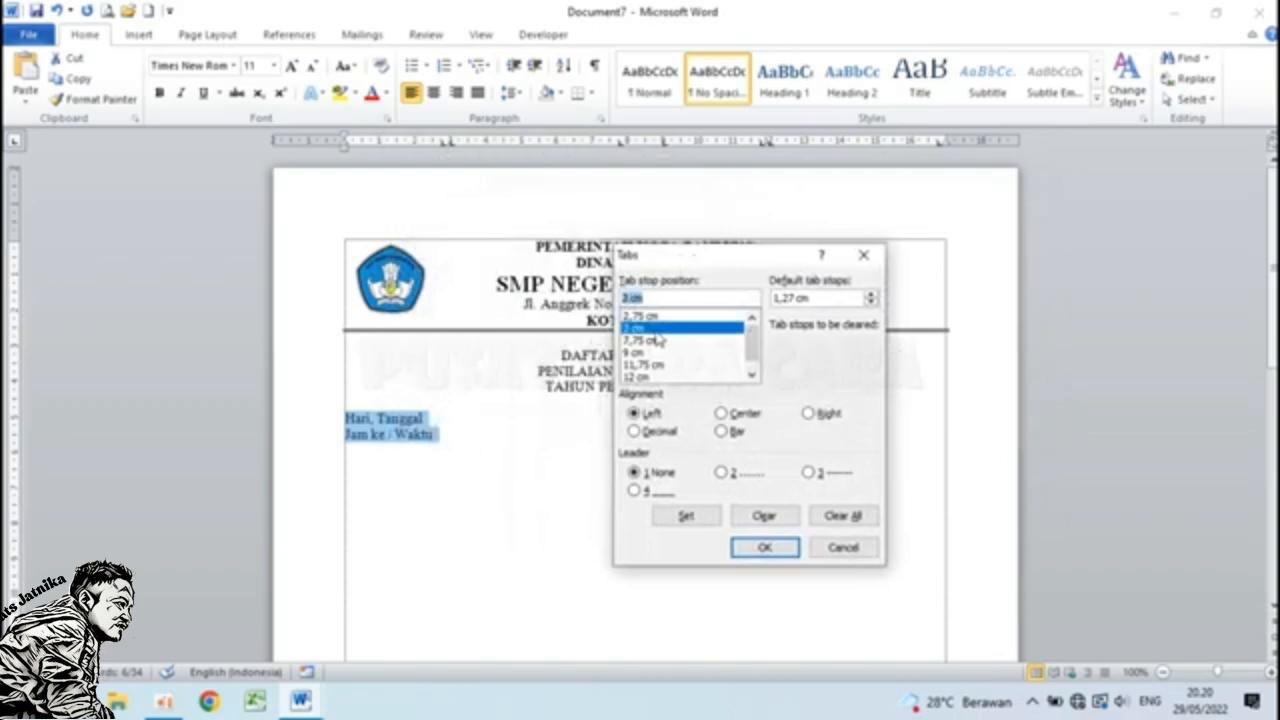
pyautogui.click(656, 337)
pyautogui.press('Down')
pyautogui.press('Down')
pyautogui.press('Down')
pyautogui.press('Down')
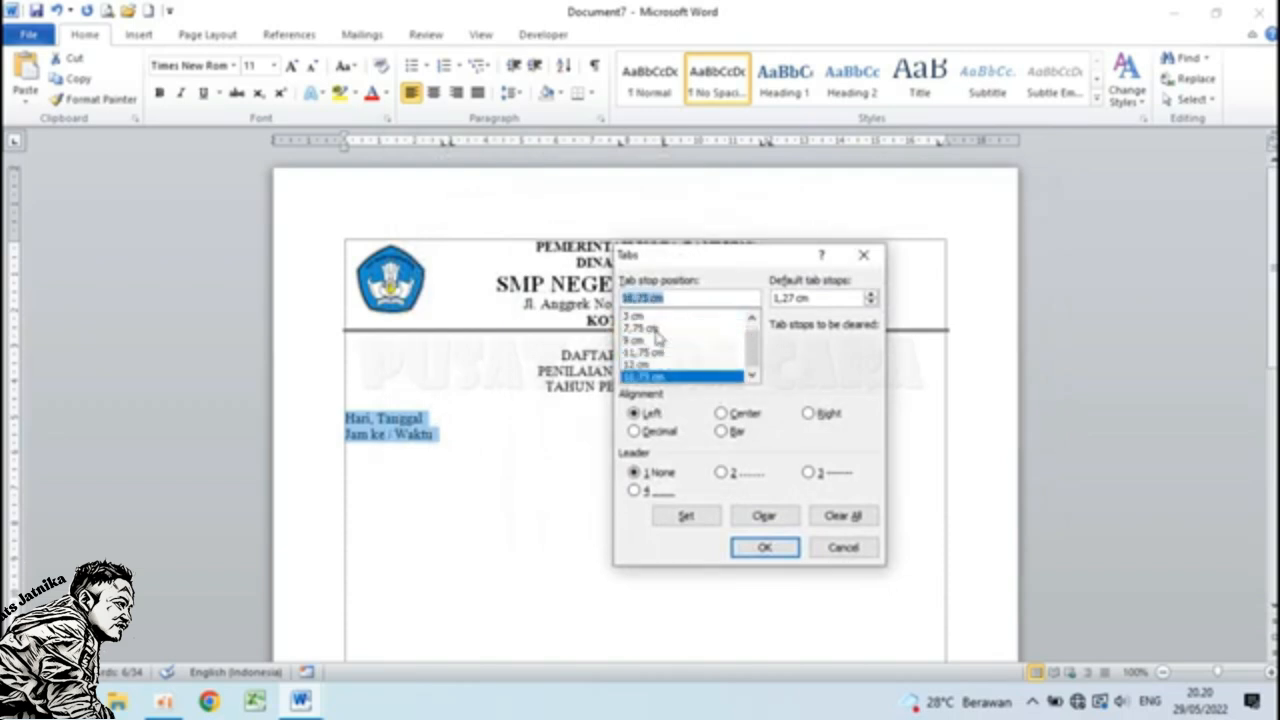
pyautogui.click(752, 318)
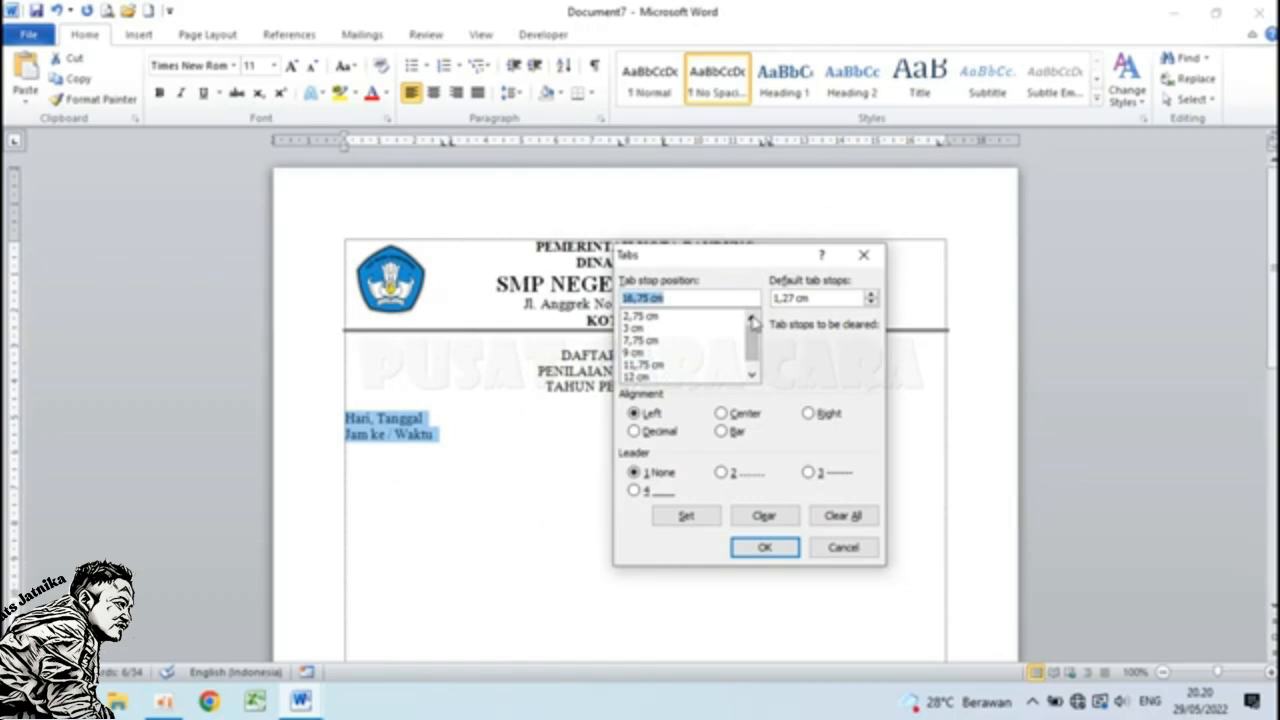
# Assign dotted leader style 2 to the 7,75 cm and 16,75 cm tab stops and apply the tab settings.
pyautogui.click(668, 341)
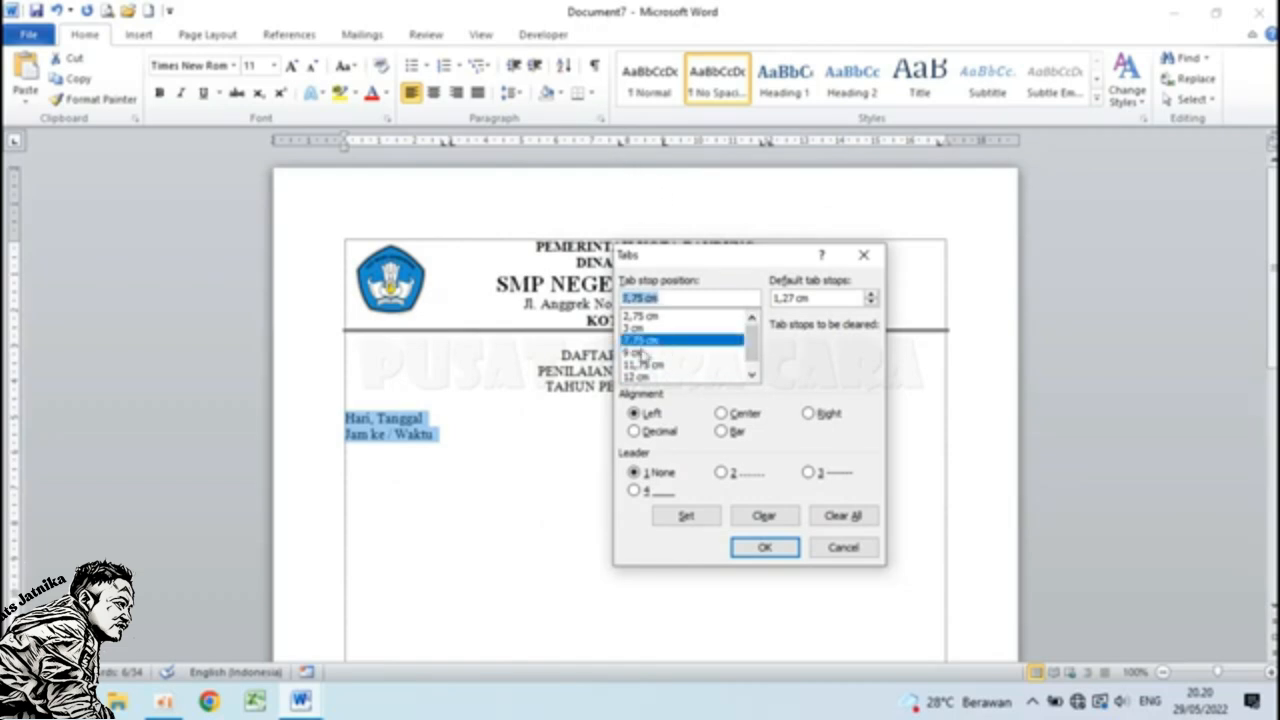
pyautogui.click(721, 474)
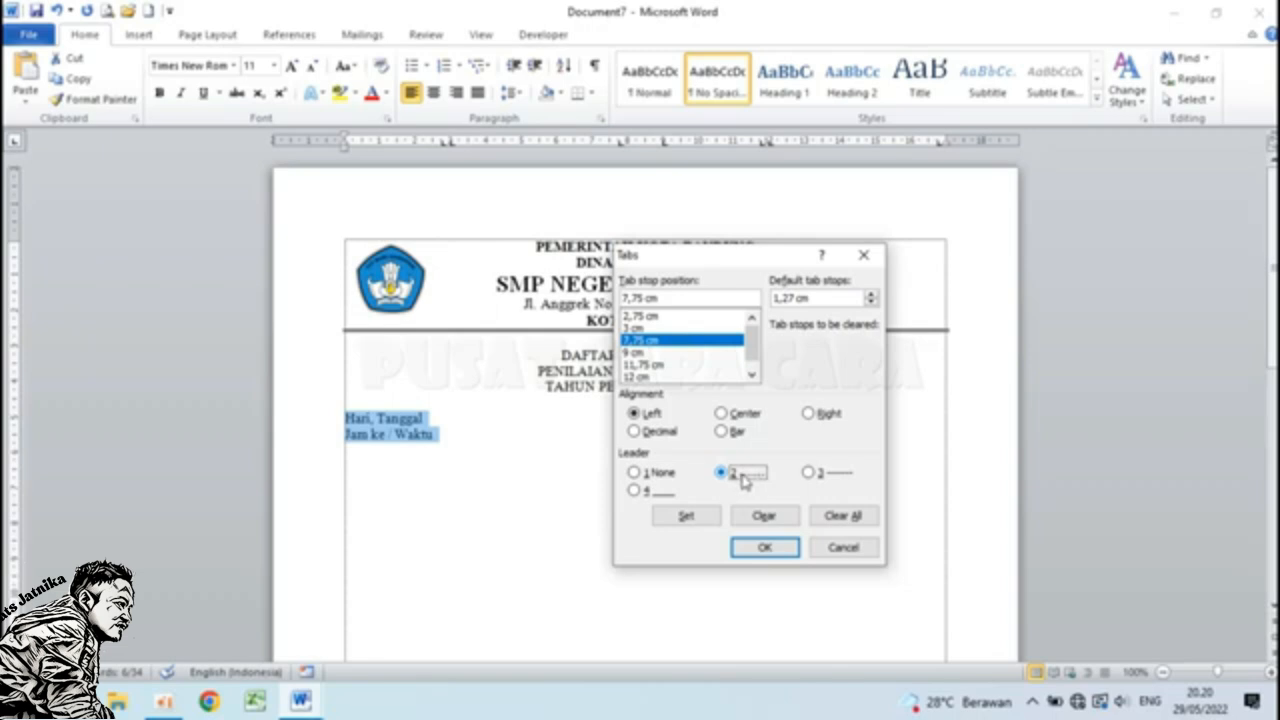
pyautogui.click(686, 516)
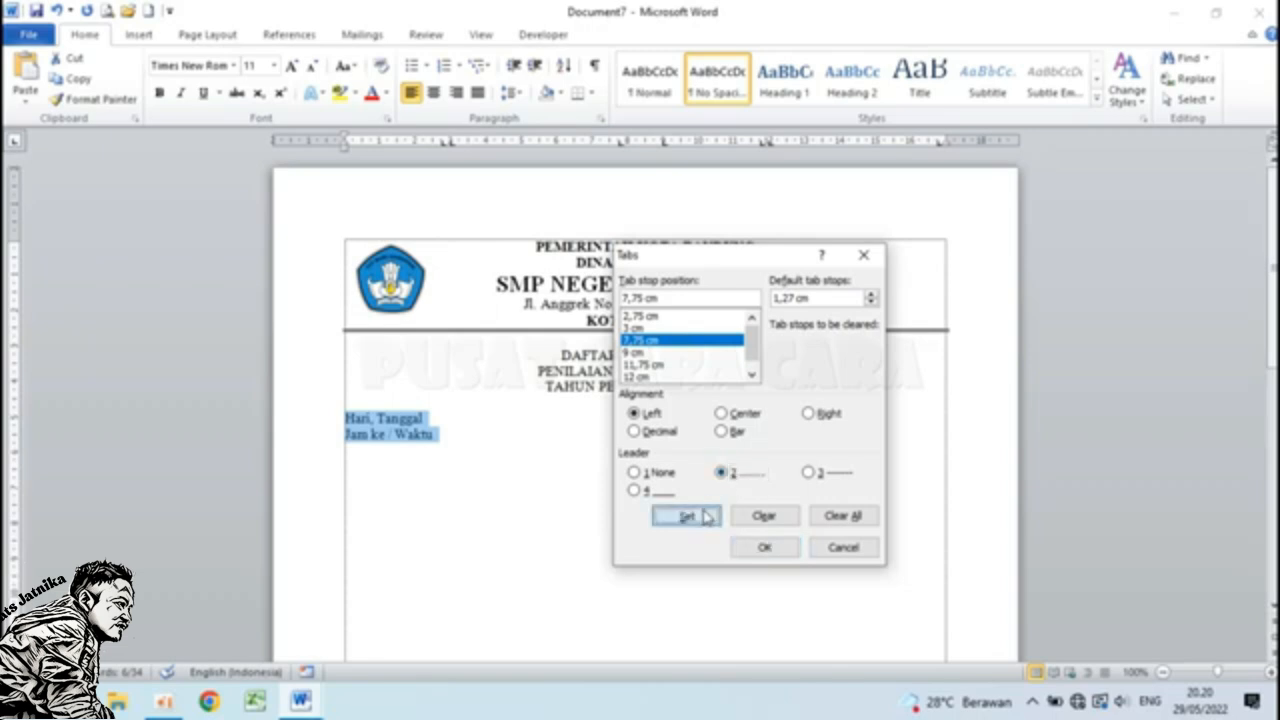
pyautogui.click(752, 375)
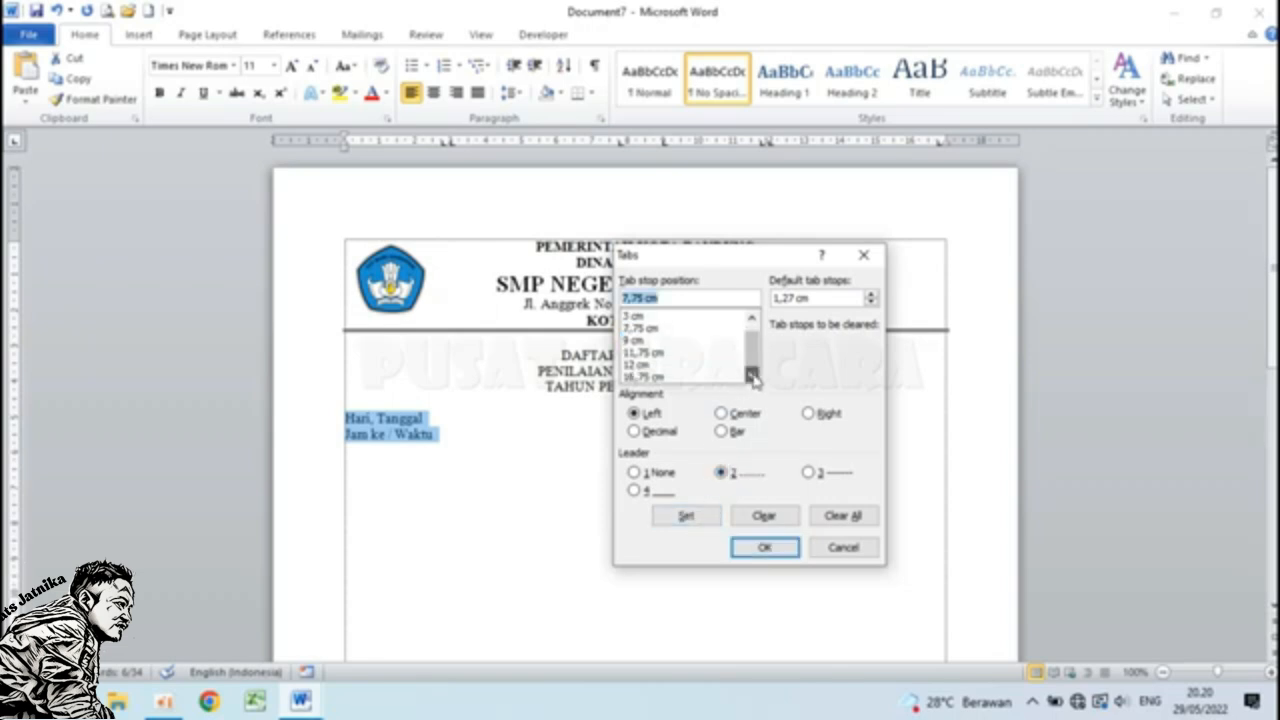
pyautogui.click(650, 377)
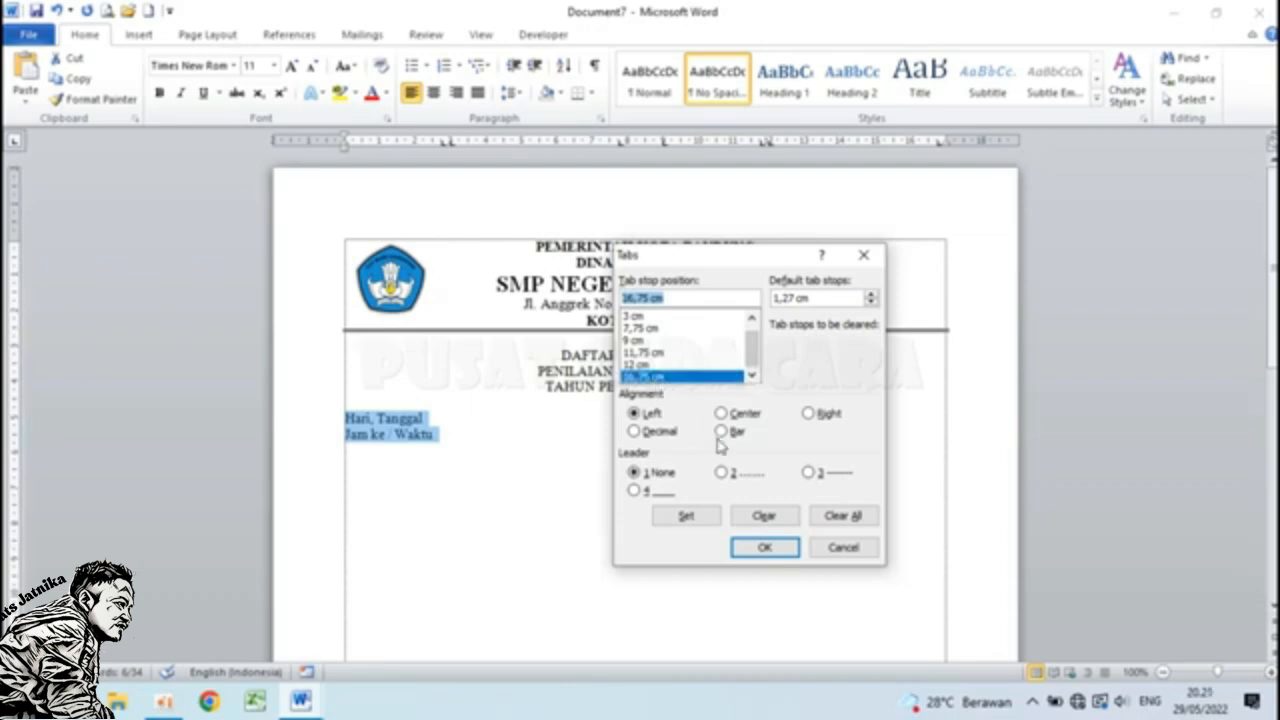
pyautogui.click(722, 473)
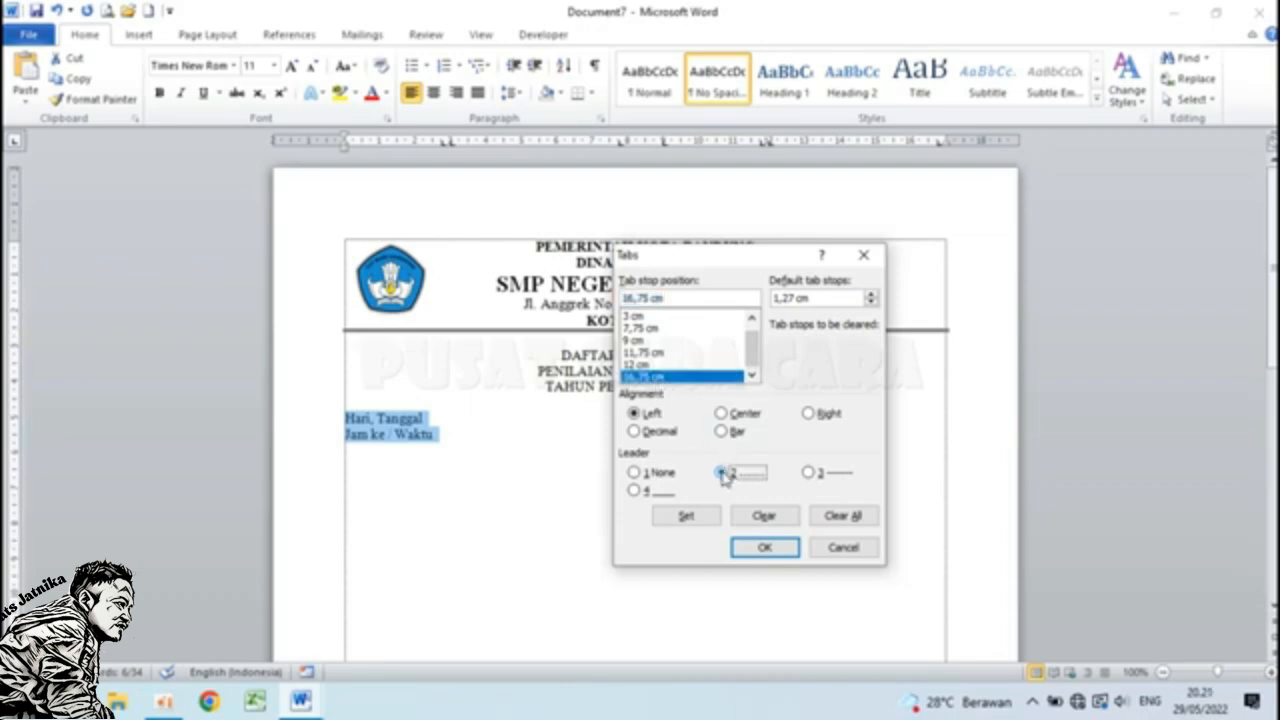
pyautogui.click(687, 517)
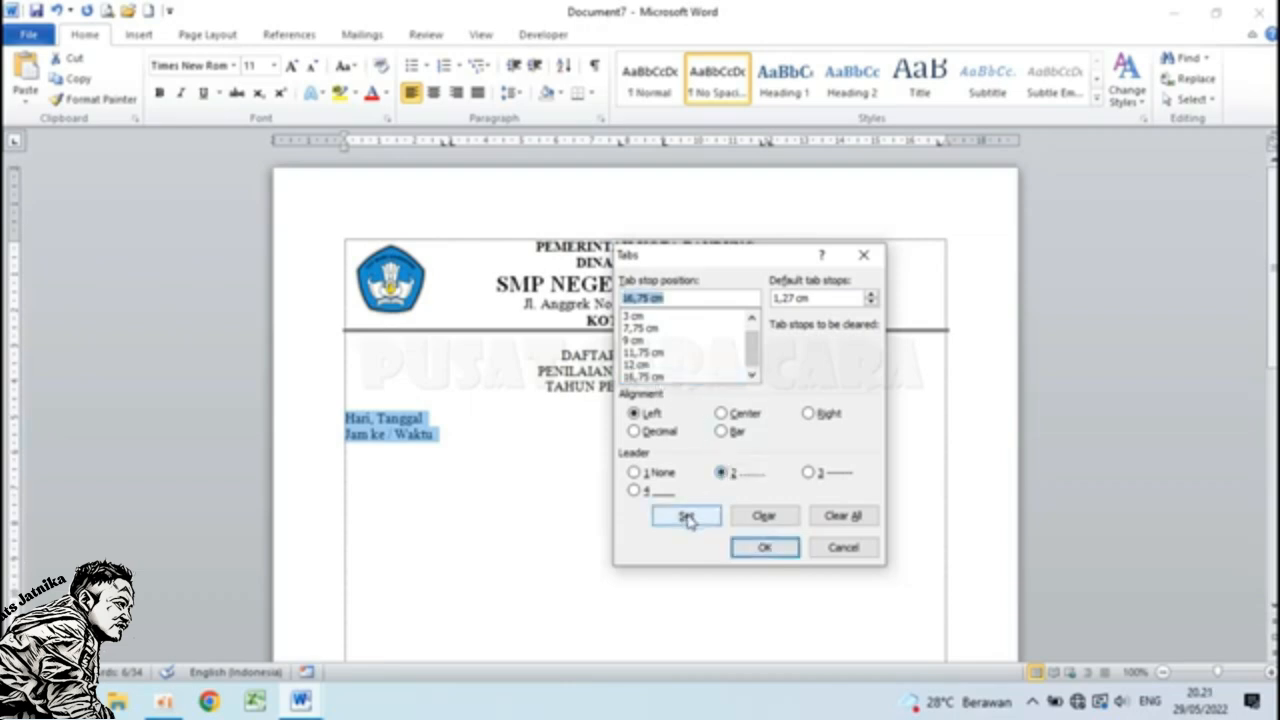
pyautogui.click(764, 549)
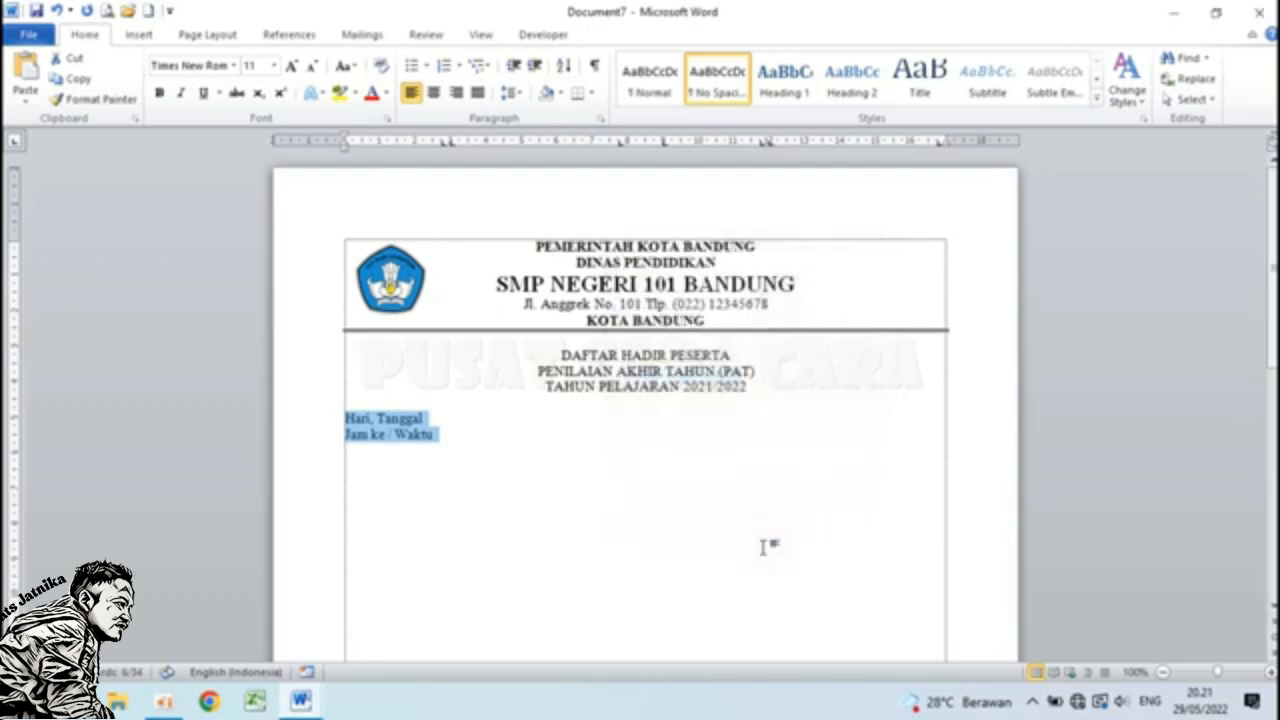
# Add an aligned colon and a dotted fill-in line after "Hari, Tanggal".
pyautogui.click(431, 421)
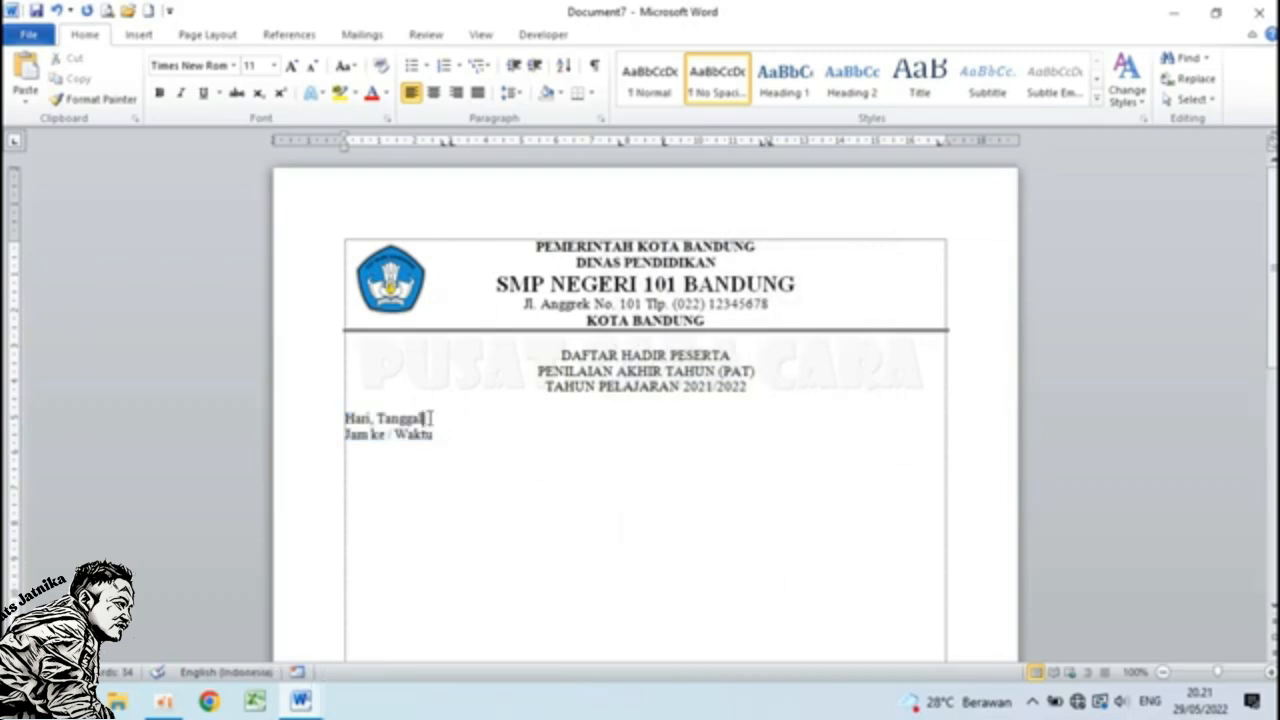
pyautogui.press('Tab')
pyautogui.click(445, 142)
pyautogui.write(':')
pyautogui.press('Tab')
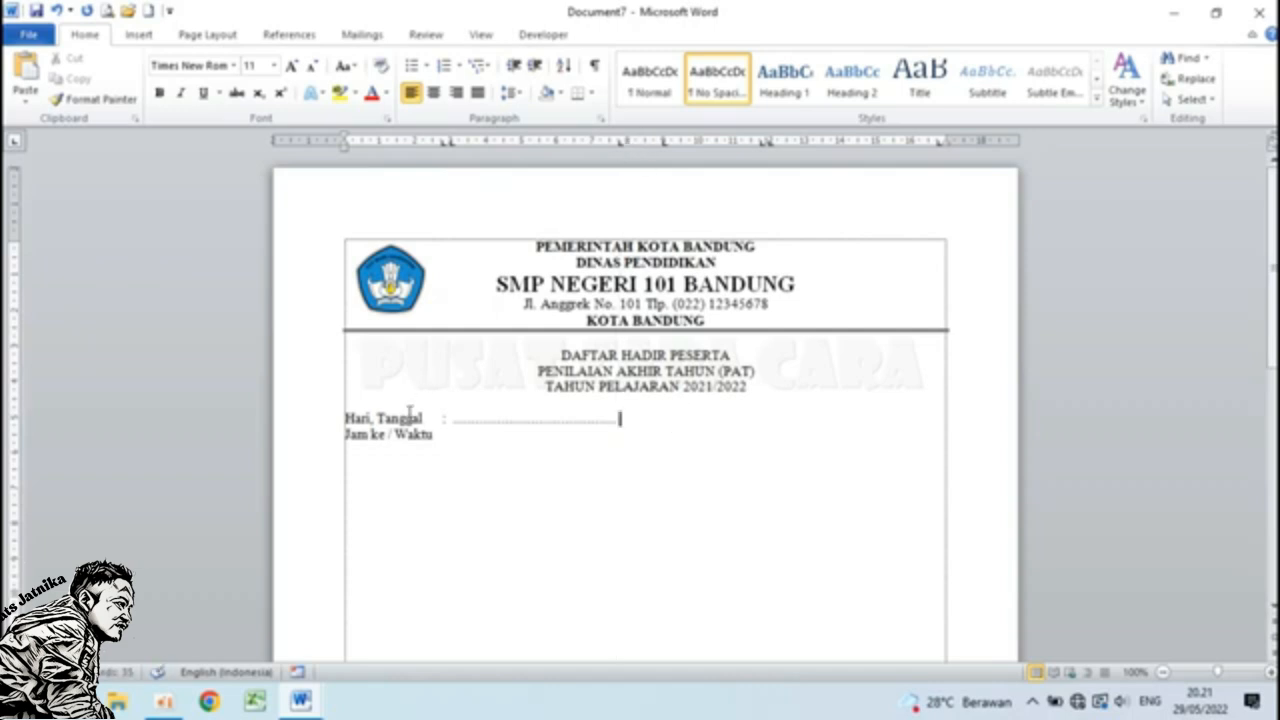
# Add the label "Mata Pelajaran" at the 9 cm tab stop of the first detail line, followed by a colon and dotted fill-in line.
pyautogui.doubleClick(662, 423)
pyautogui.moveTo(663, 146); pyautogui.dragTo(663, 146)
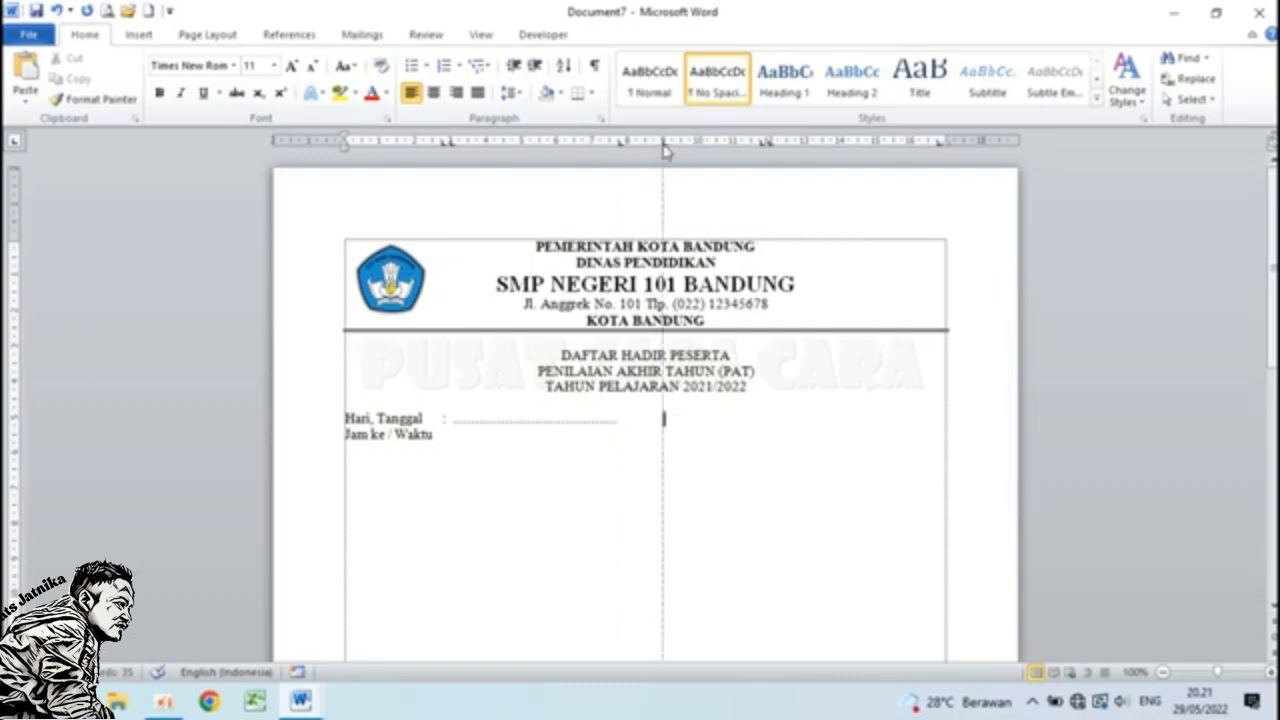
pyautogui.write('Mat')
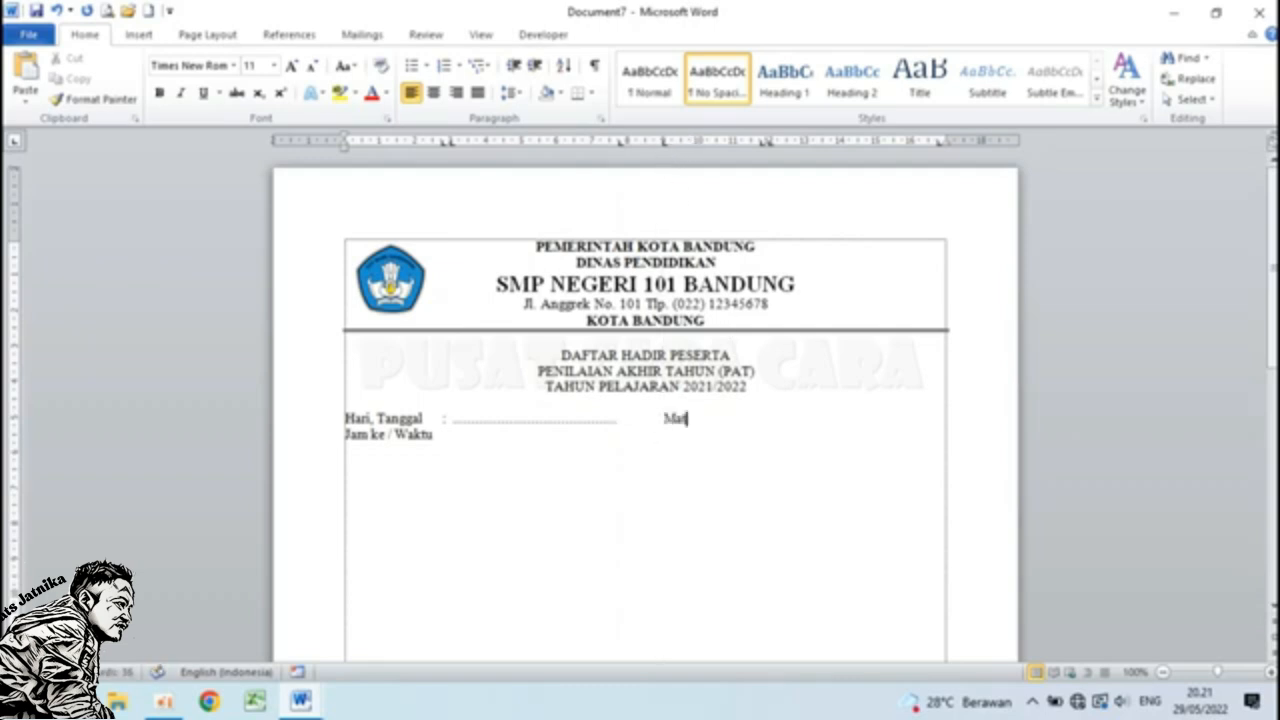
pyautogui.write('a Pelaja')
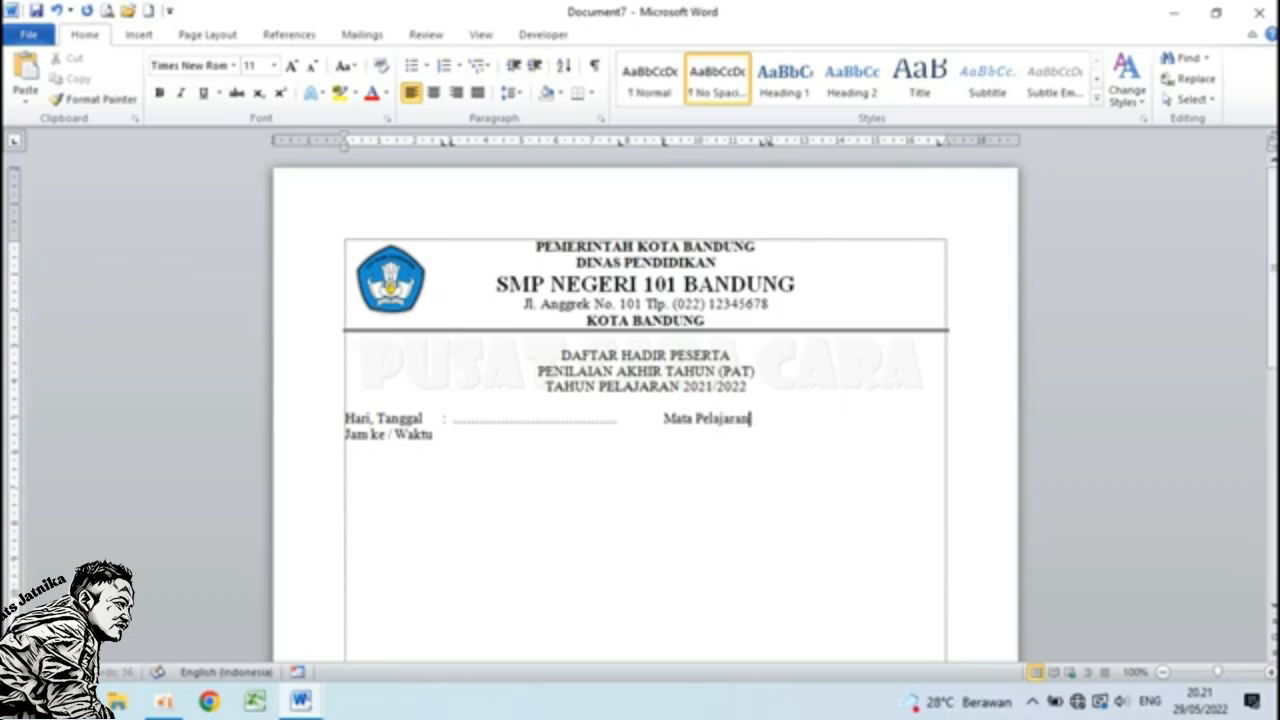
pyautogui.write('ran')
pyautogui.press('Tab')
pyautogui.press('Tab')
# Add an aligned colon and a dotted fill-in line after "Jam ke / Waktu", and advance to the second label column.
pyautogui.click(437, 434)
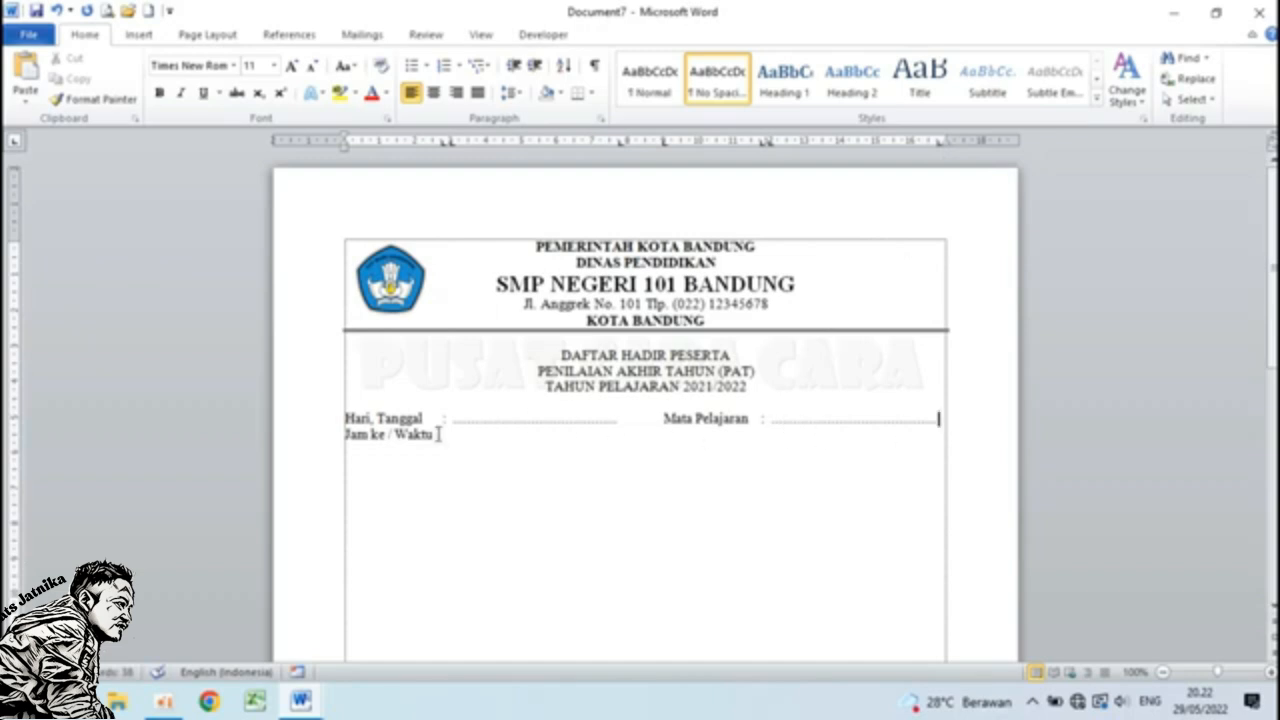
pyautogui.press('Tab')
pyautogui.write(':')
pyautogui.press('Tab')
pyautogui.press('Tab')
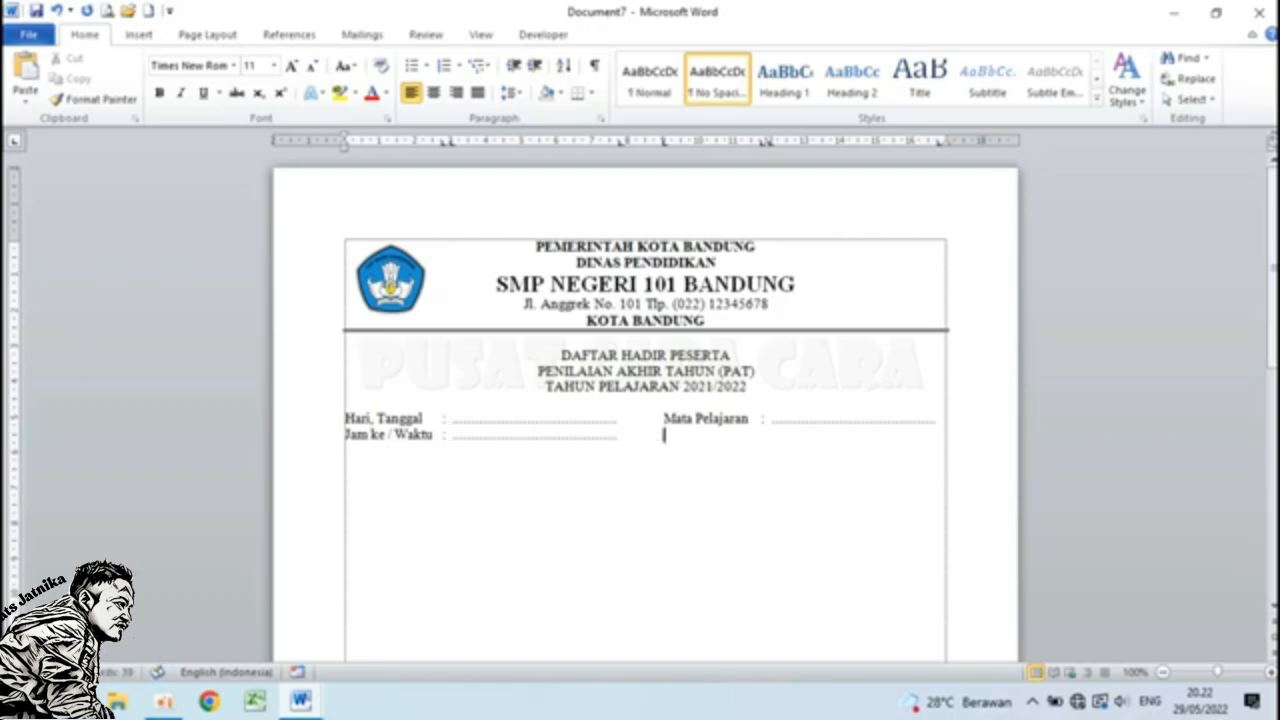
# Add the label "Ruang" below "Mata Pelajaran" with its colon and dotted fill-in line.
pyautogui.write('Ruang')
pyautogui.press('Tab')
pyautogui.write(':')
pyautogui.press('Tab')
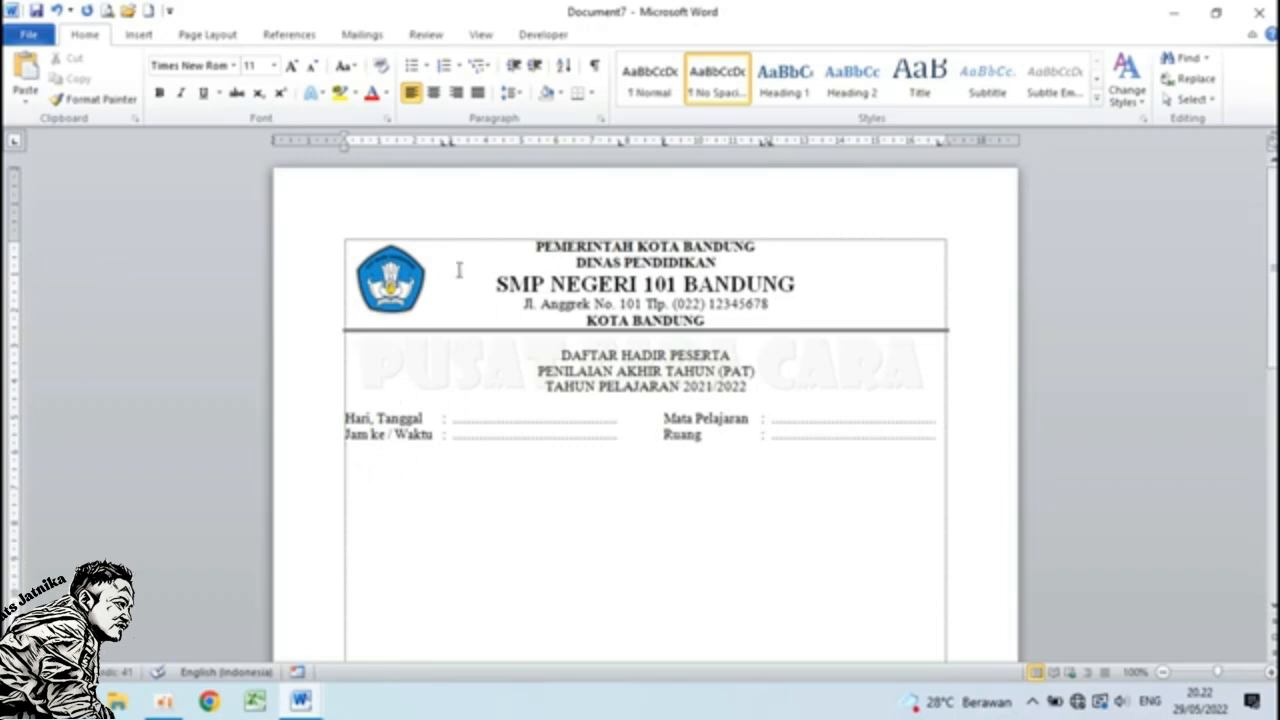
# Start a blank paragraph below the exam detail lines and clear all of its tab stops.
pyautogui.click(445, 147)
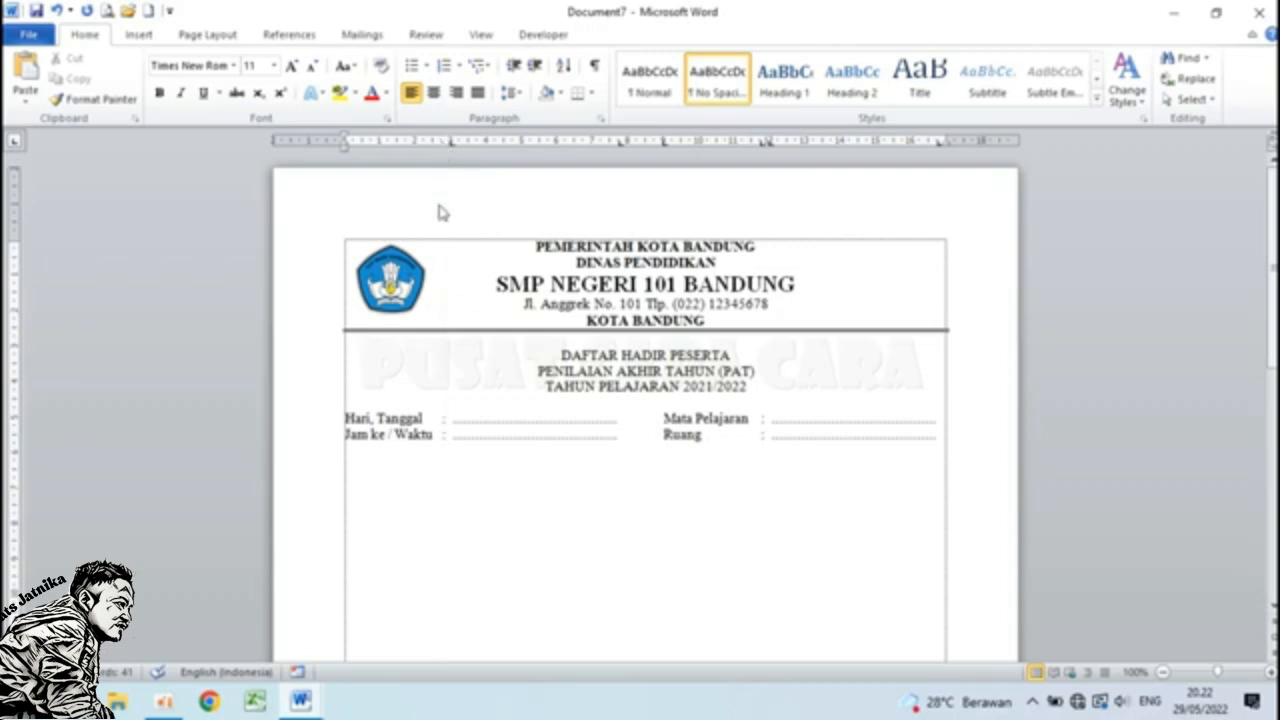
pyautogui.moveTo(451, 144); pyautogui.dragTo(458, 125)
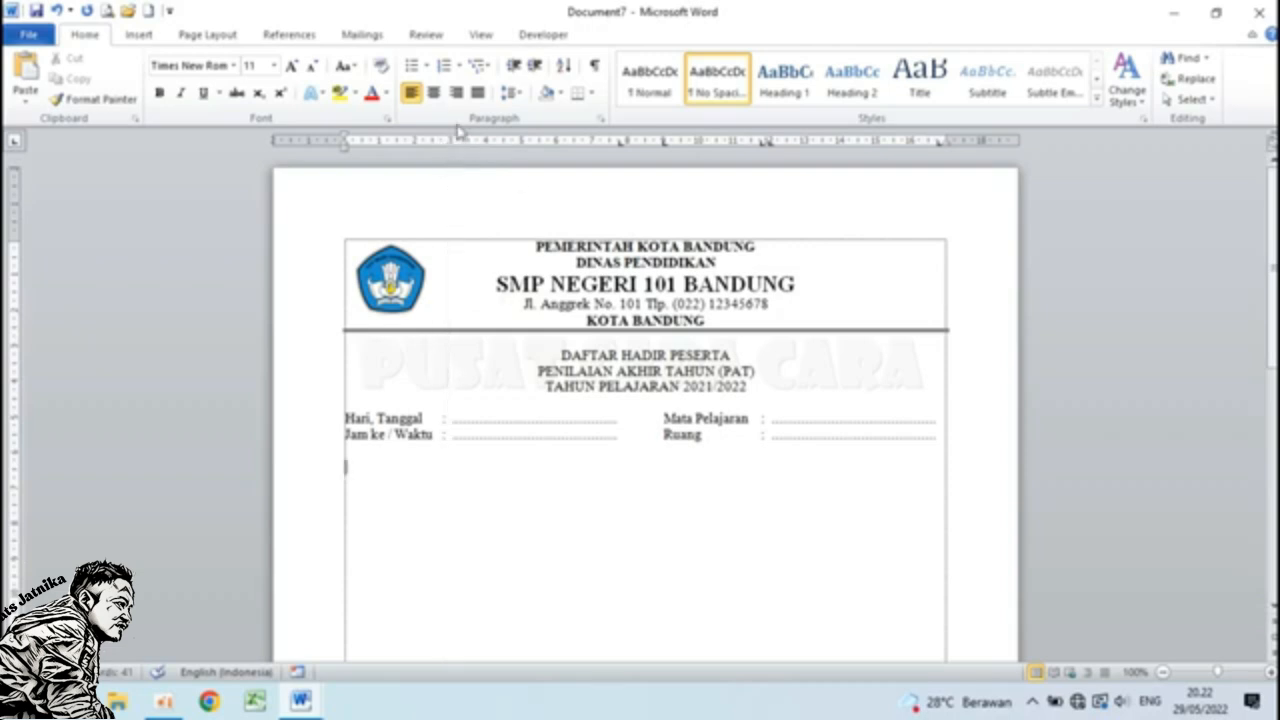
pyautogui.click(621, 146)
pyautogui.click(664, 146)
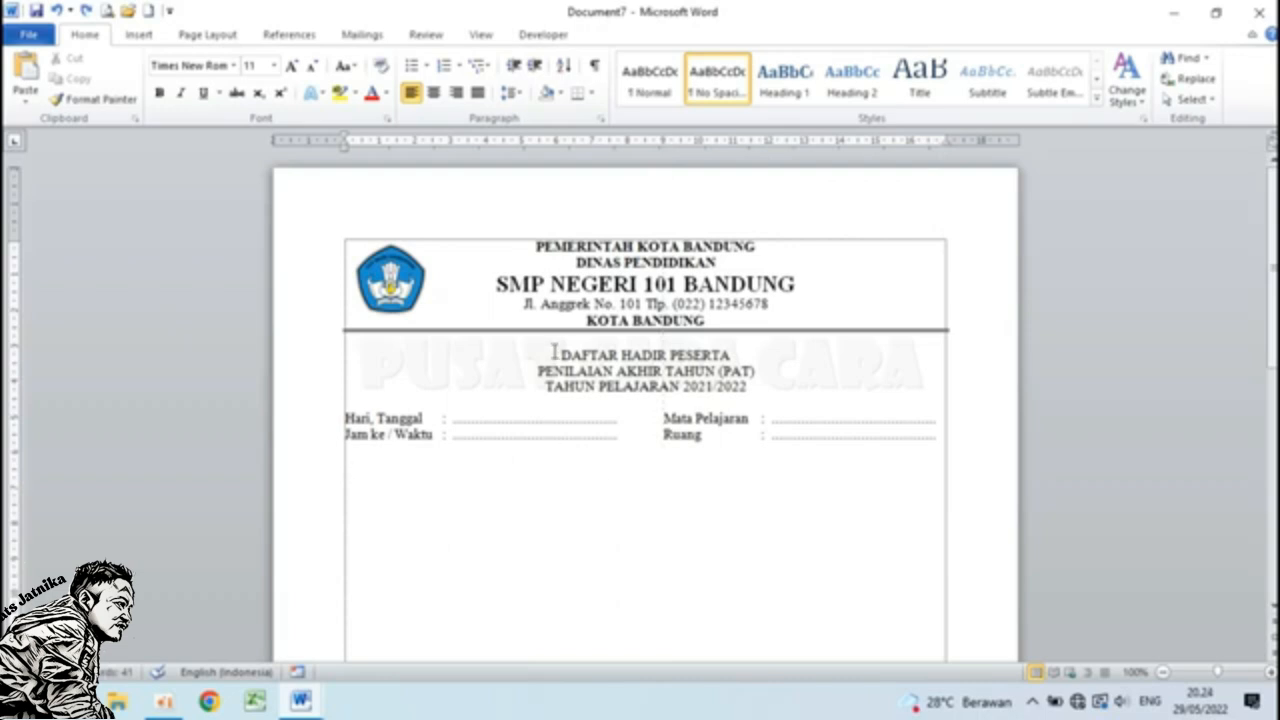
# Make the three-line "DAFTAR HADIR PESERTA" title bold and set its font size to 12.
pyautogui.moveTo(557, 354); pyautogui.dragTo(790, 396)
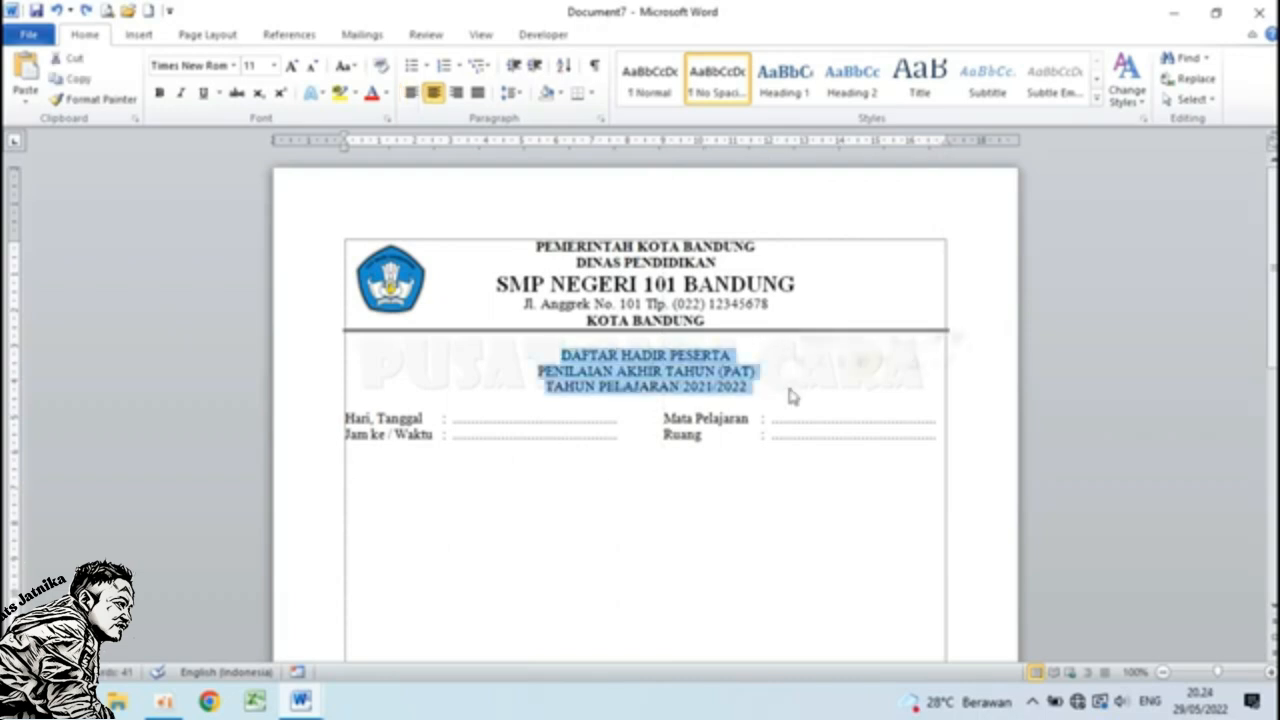
pyautogui.click(157, 95)
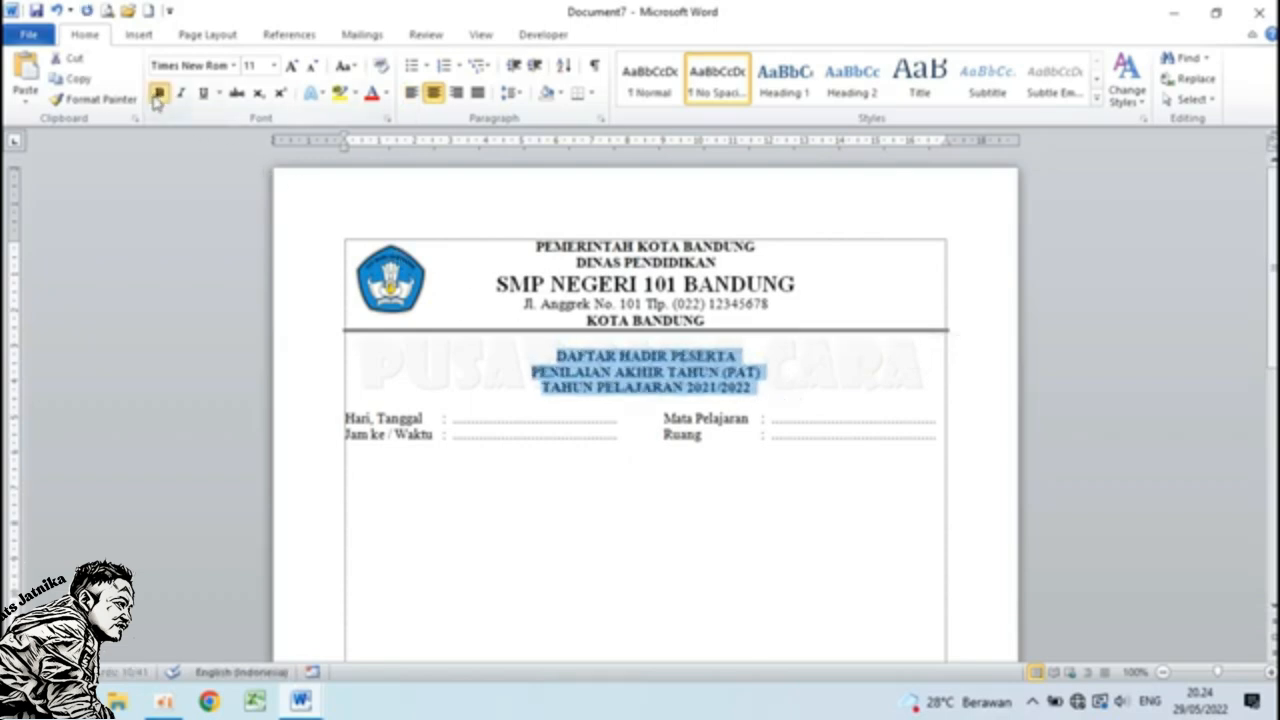
pyautogui.click(273, 66)
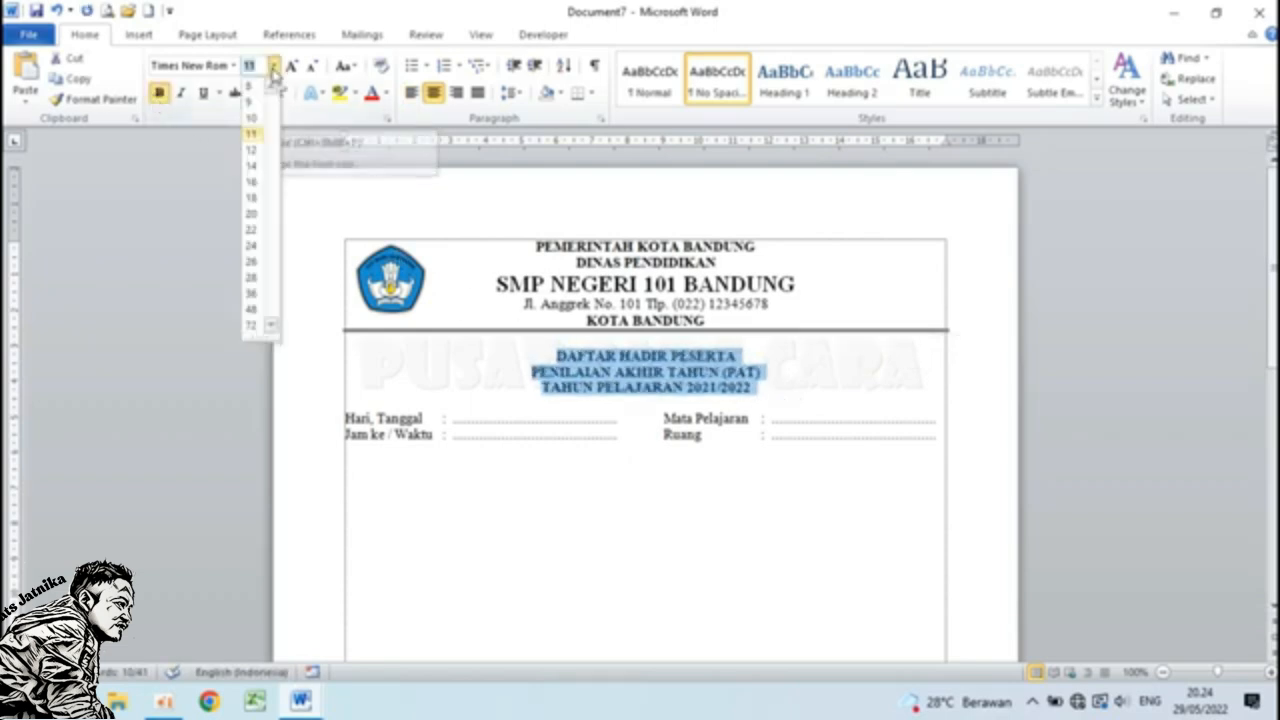
pyautogui.click(255, 150)
pyautogui.click(450, 528)
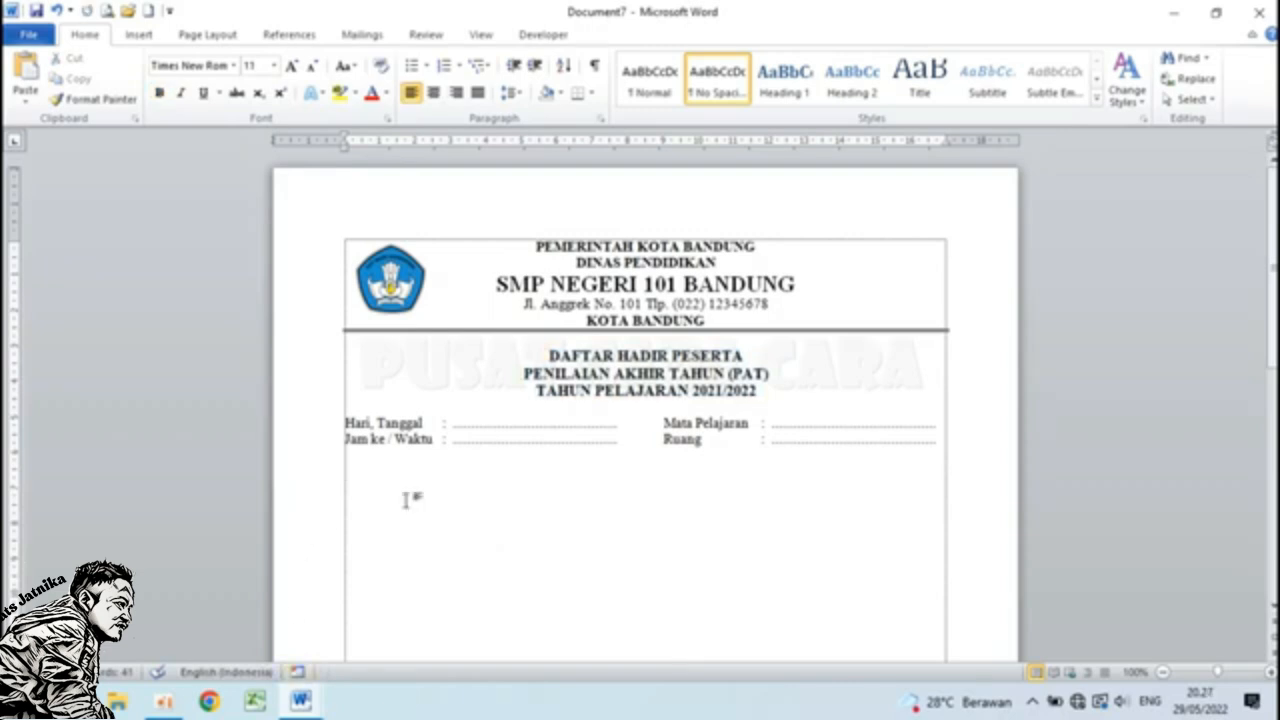
# Switch to the Contoh Daftar Peserta Ujian example and examine its attendance table's column headings and numbered rows.
pyautogui.keyDown('ctrl'); pyautogui.scroll(1, 408, 497); pyautogui.keyUp('ctrl')
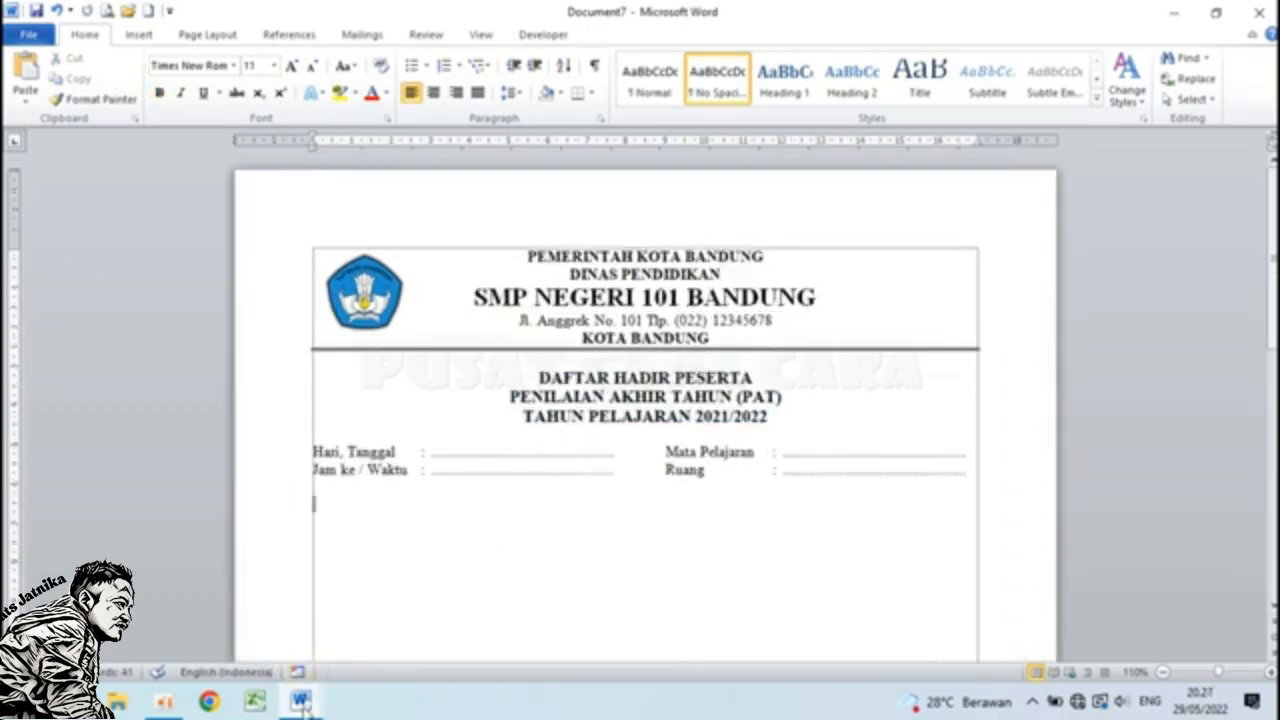
pyautogui.moveTo(305, 705)
pyautogui.click(252, 628)
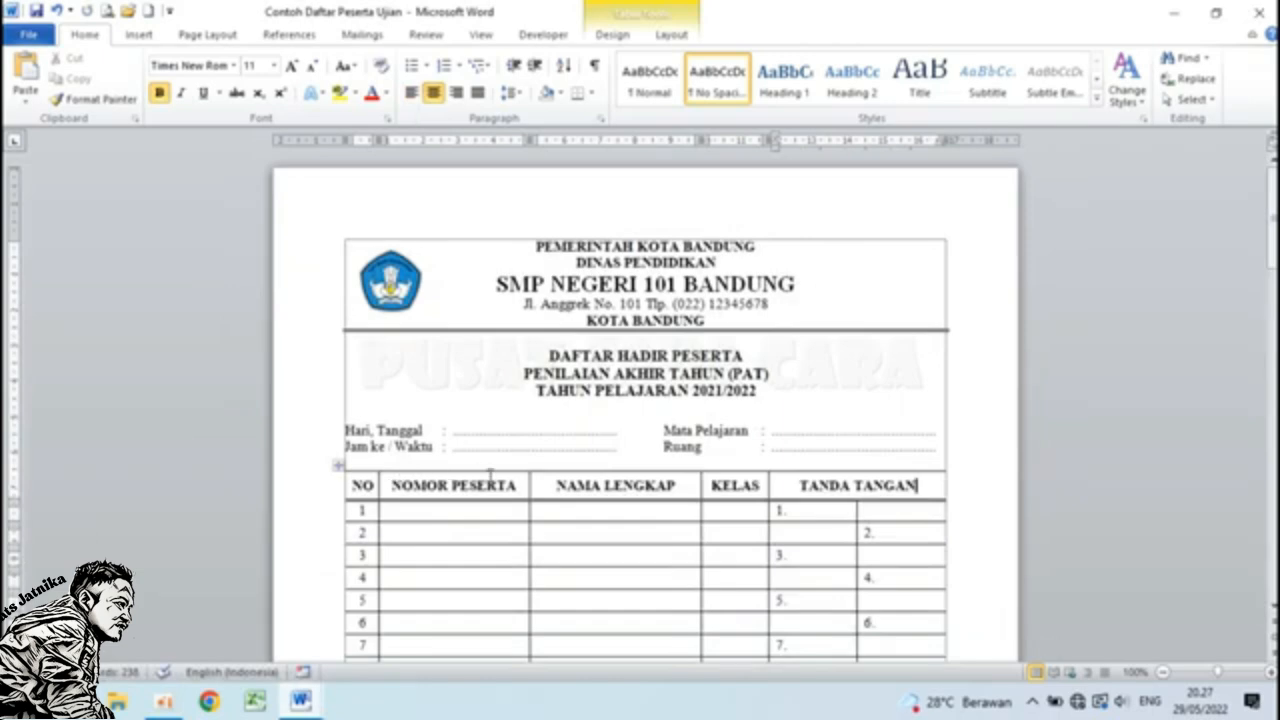
pyautogui.scroll(-2, 418, 488)
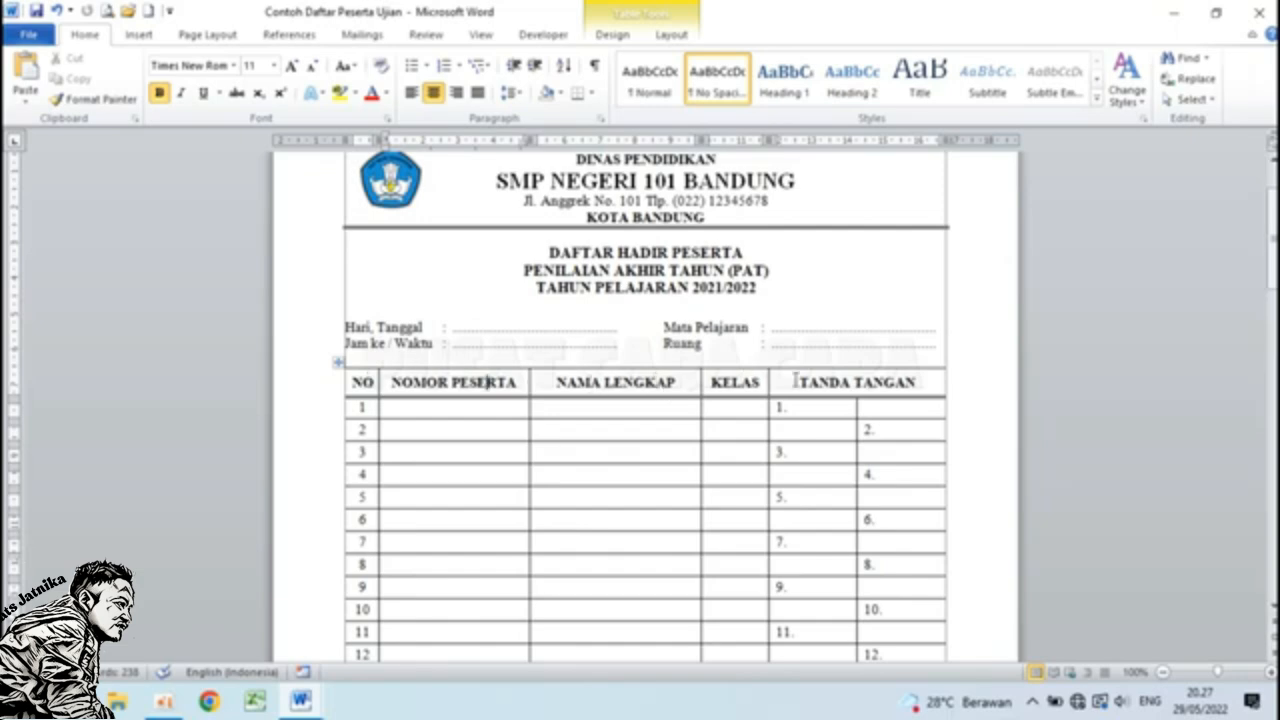
pyautogui.doubleClick(725, 384)
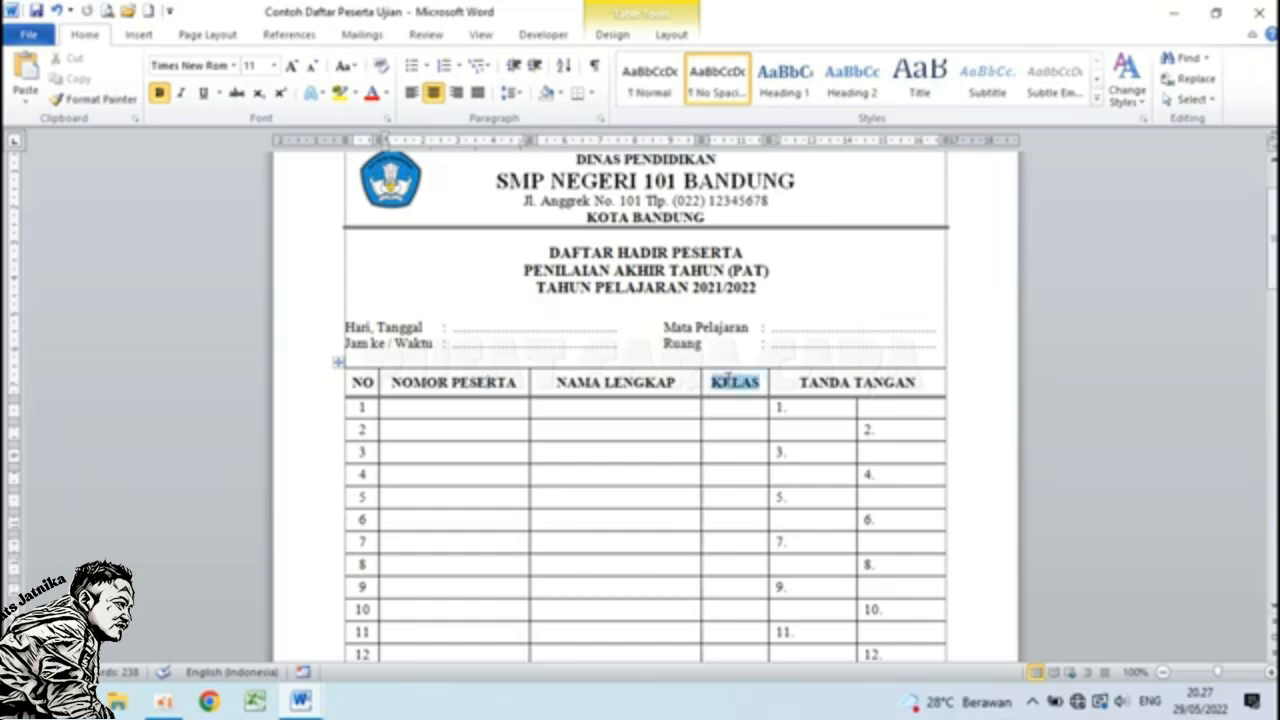
pyautogui.click(730, 388)
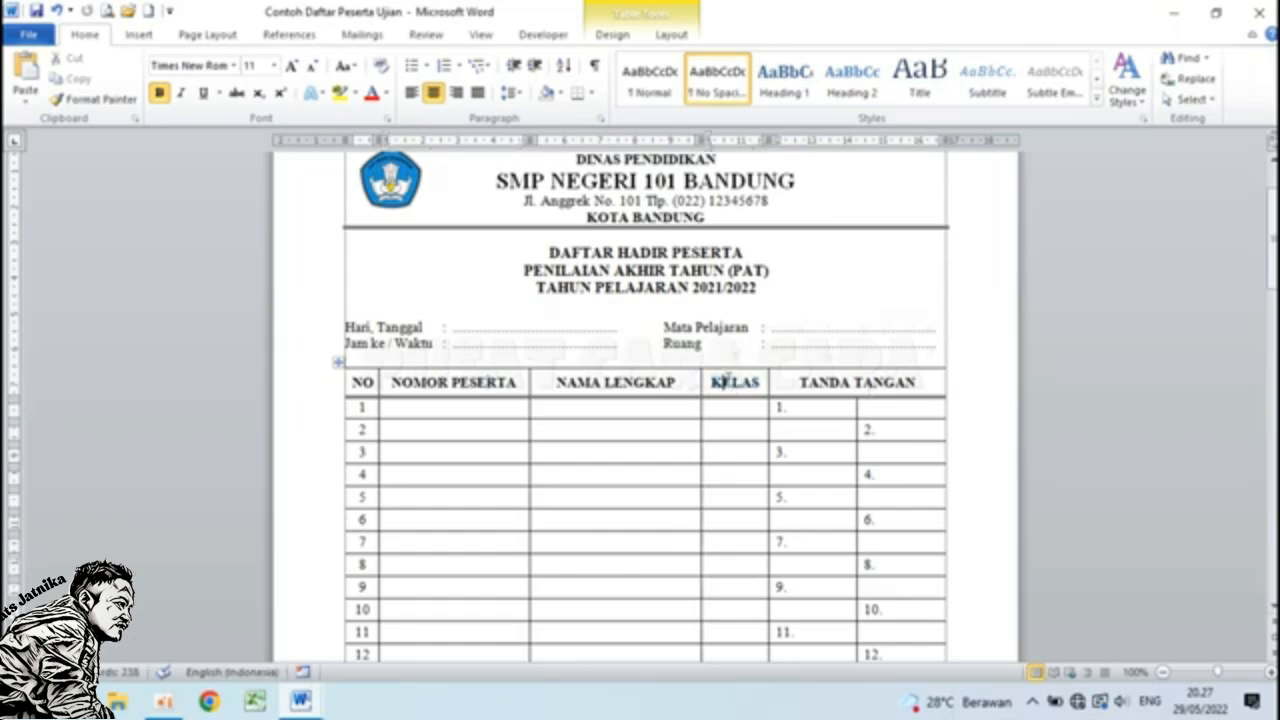
pyautogui.scroll(-3, 528, 381)
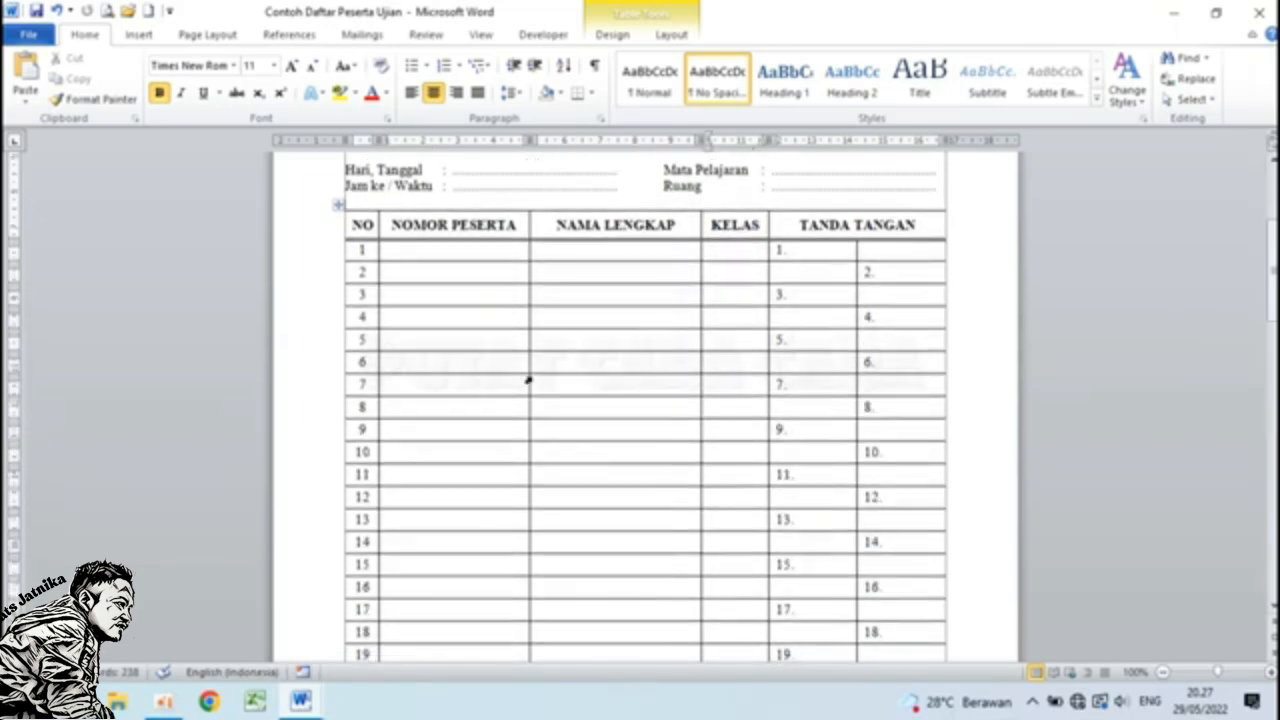
pyautogui.scroll(-3, 528, 381)
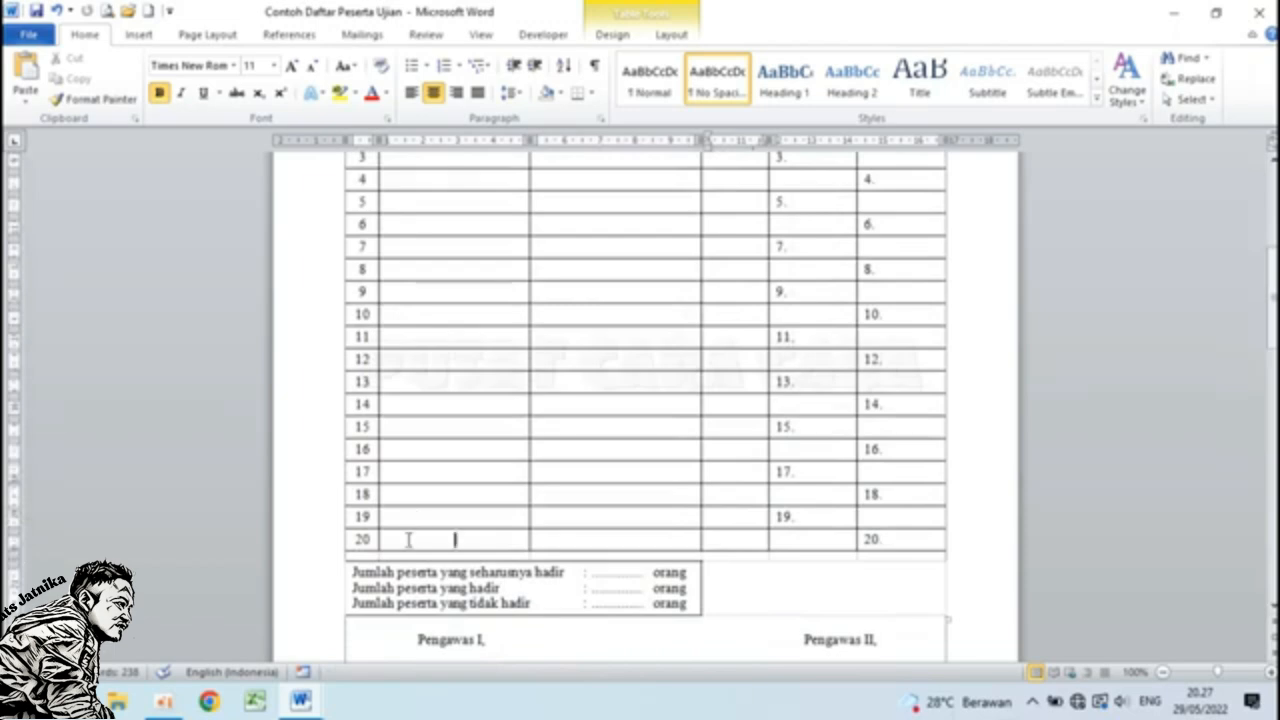
# Examine the NOMOR PESERTA, NAMA LENGKAP and KELAS columns of the example attendance table.
pyautogui.scroll(2, 564, 430)
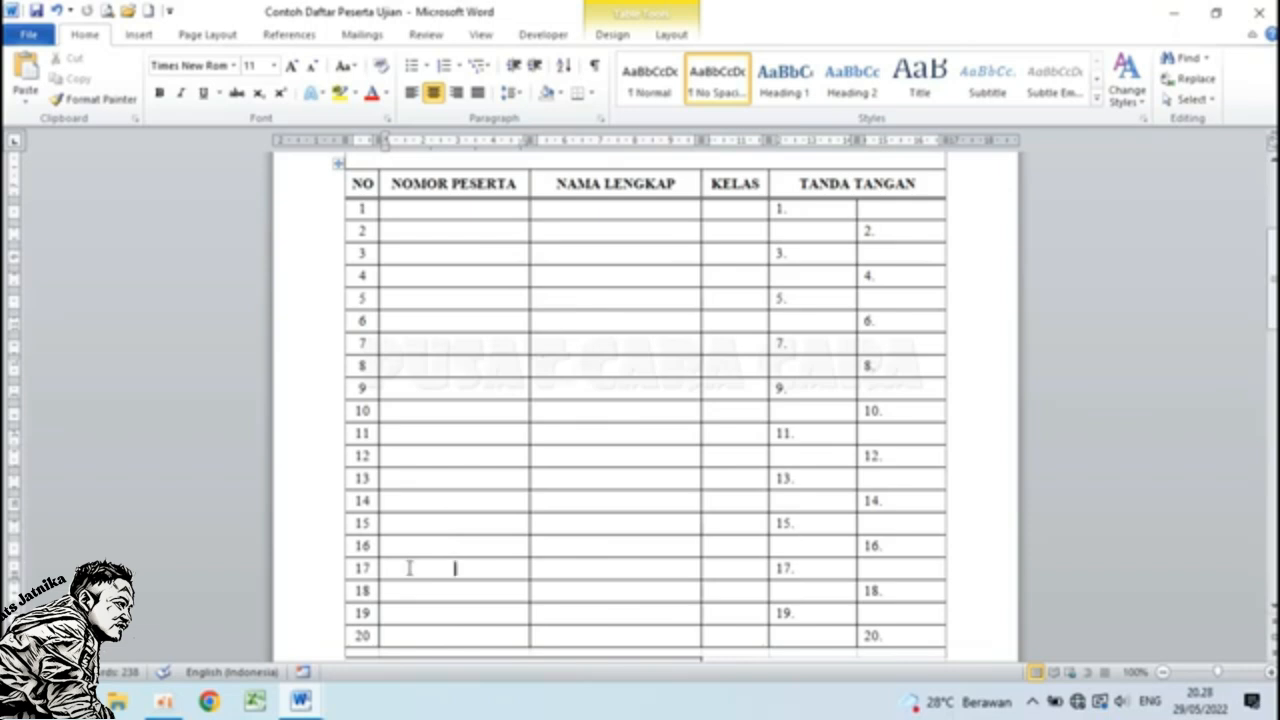
pyautogui.moveTo(409, 568); pyautogui.dragTo(466, 638)
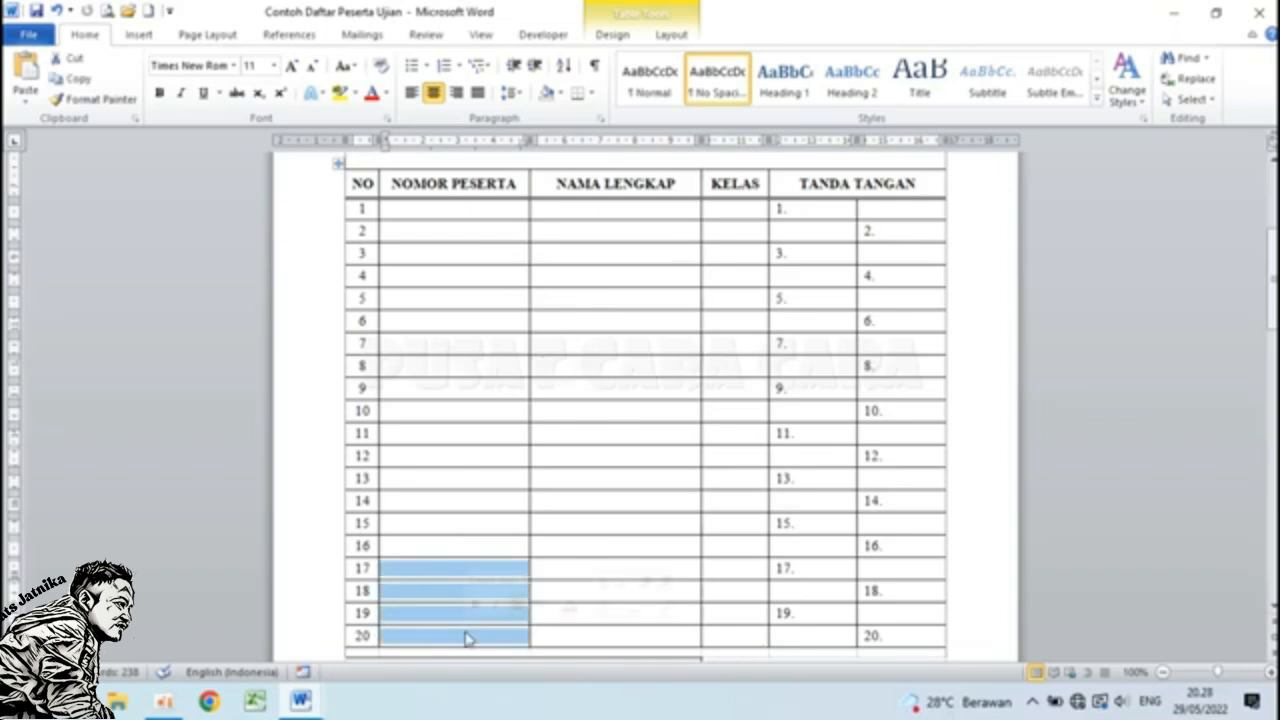
pyautogui.click(466, 635)
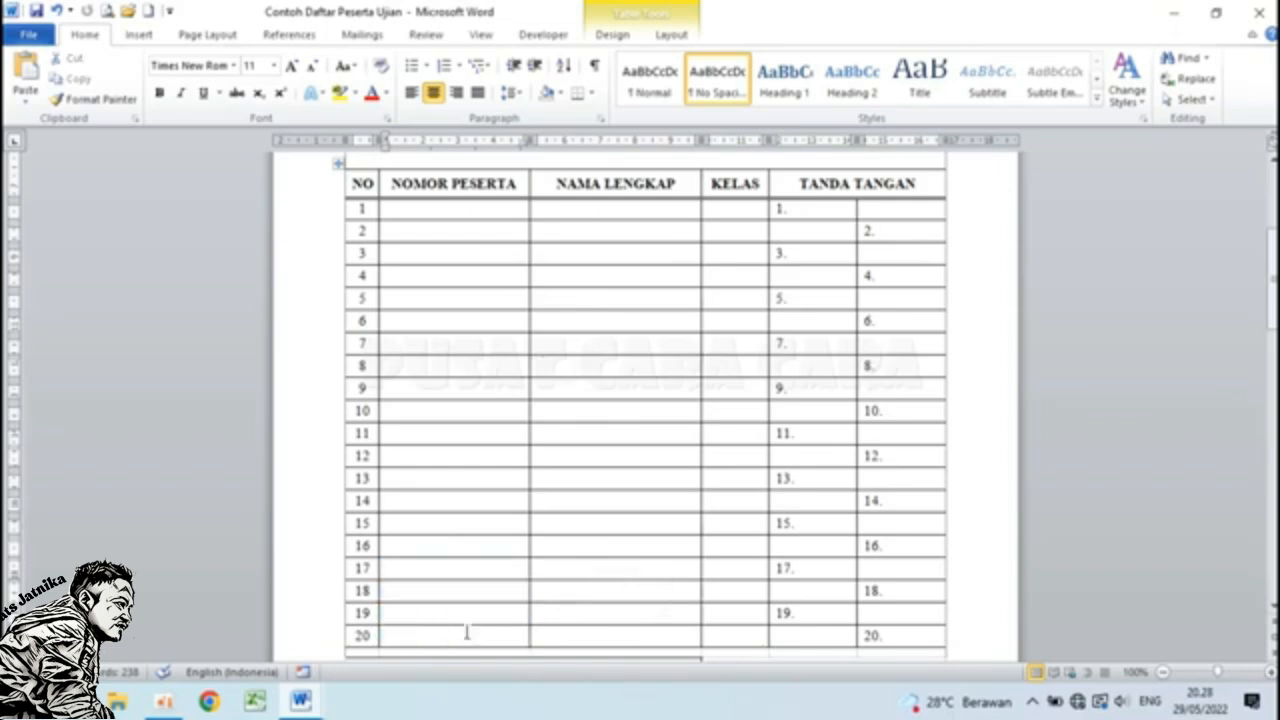
pyautogui.click(731, 210)
pyautogui.scroll(2, 734, 215)
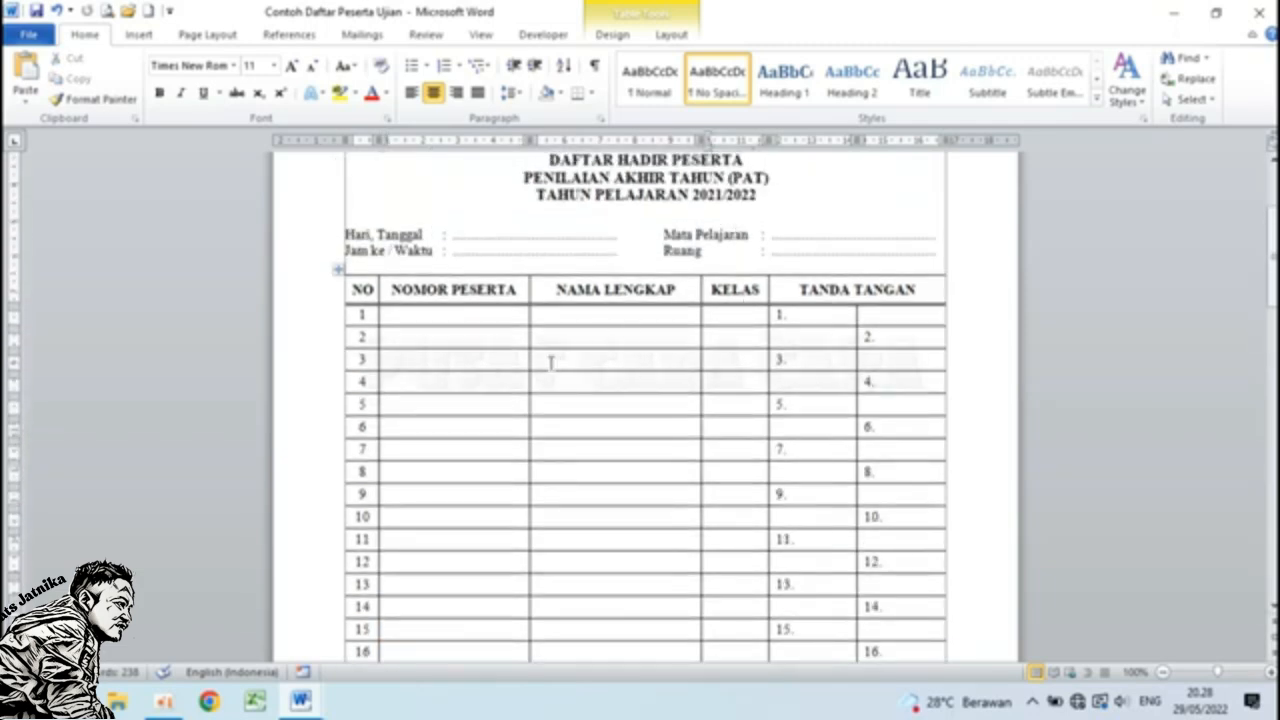
pyautogui.click(605, 338)
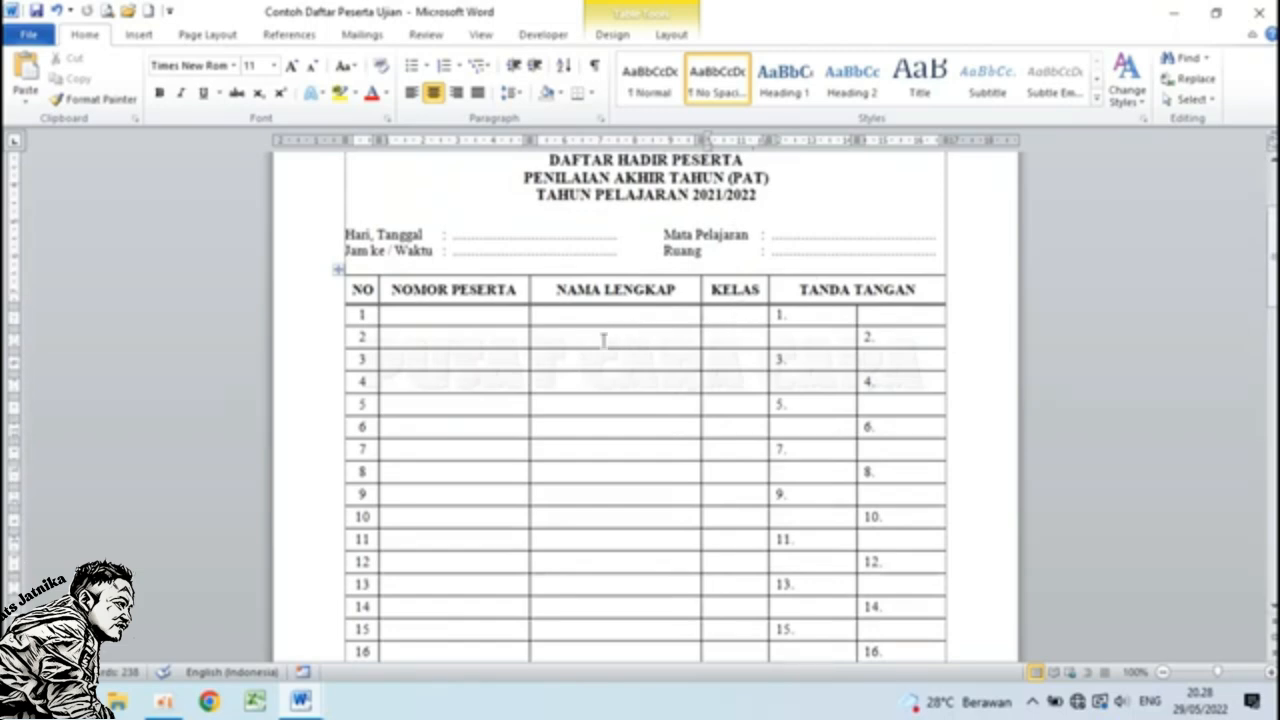
pyautogui.doubleClick(745, 289)
pyautogui.click(734, 317)
pyautogui.click(741, 289)
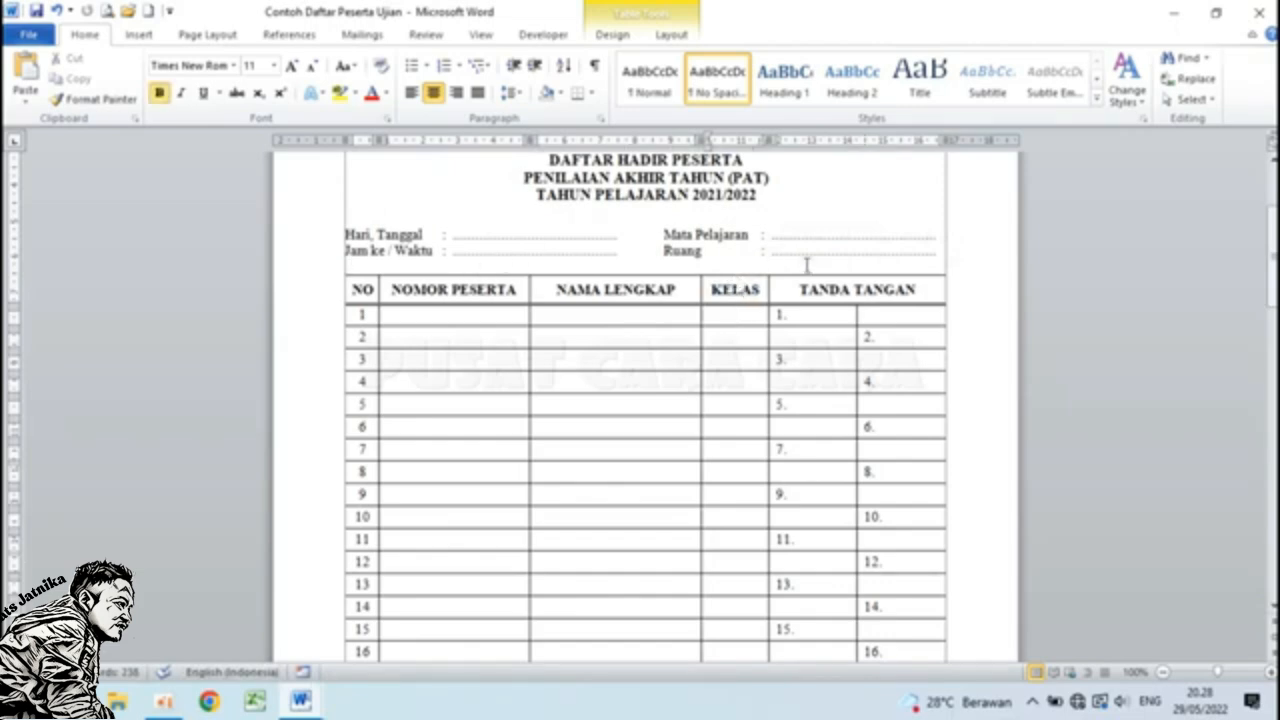
# Review the example table's row and column layout from the NO heading through the last row, and return to Document7.
pyautogui.click(347, 262)
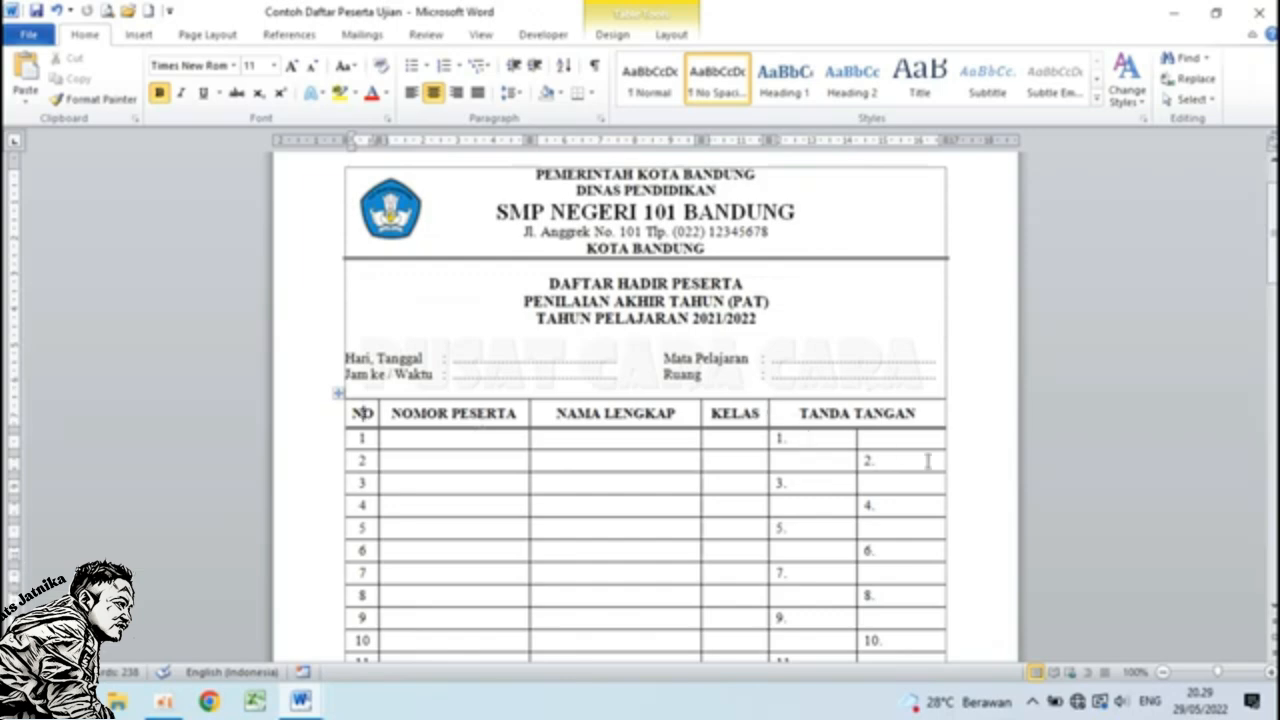
pyautogui.scroll(-5, 546, 447)
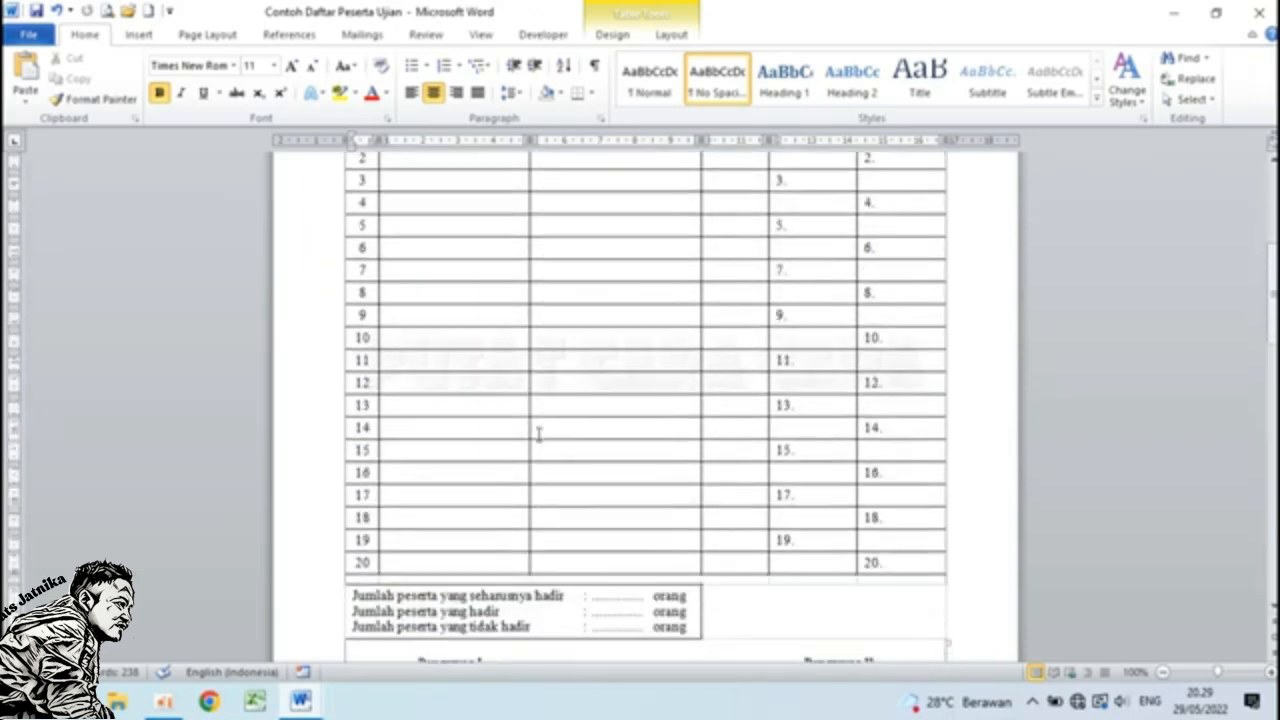
pyautogui.scroll(3, 399, 415)
pyautogui.scroll(-5, 390, 412)
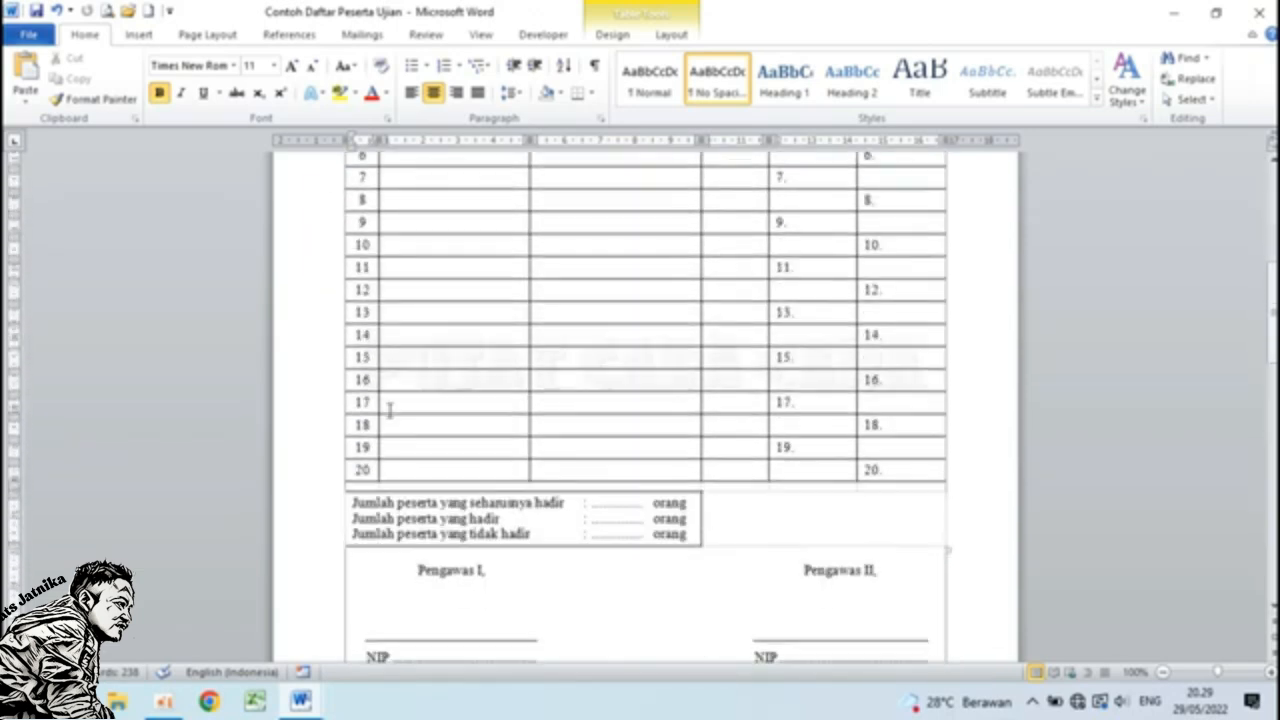
pyautogui.scroll(3, 390, 412)
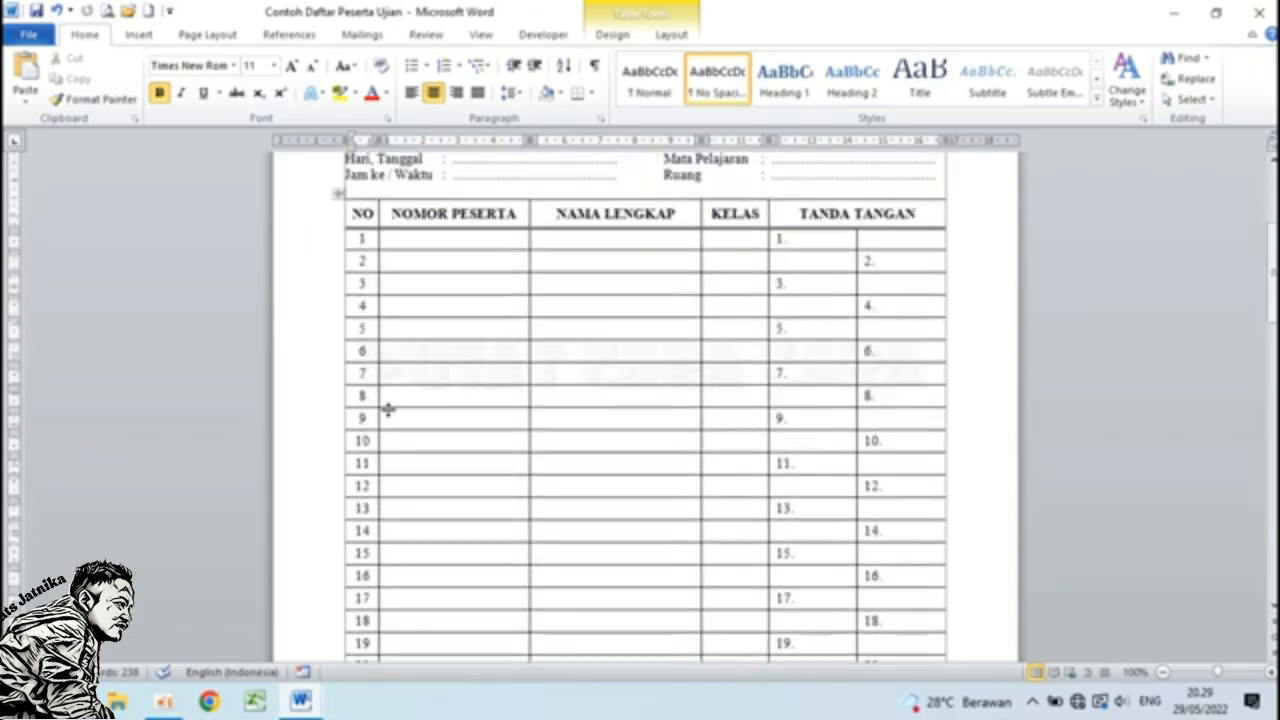
pyautogui.click(330, 216)
pyautogui.click(438, 214)
pyautogui.moveTo(306, 701)
pyautogui.click(390, 630)
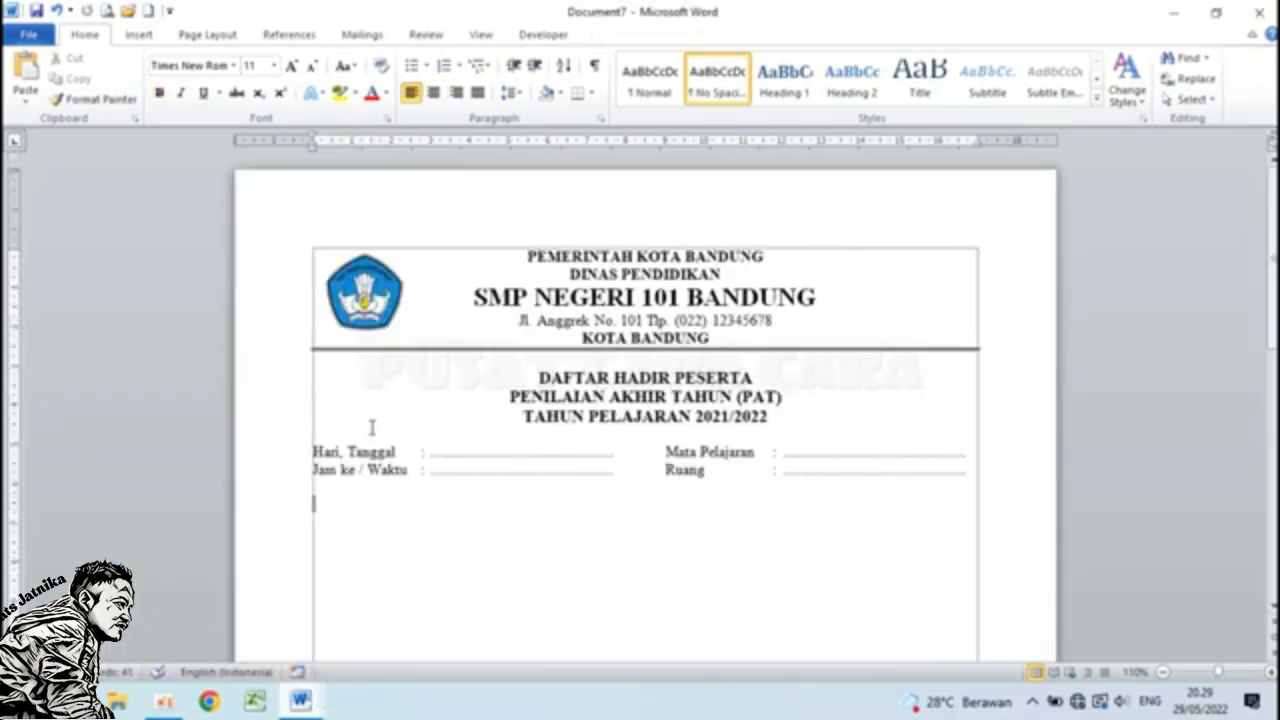
# Insert a table with 6 columns and 21 rows below the Jam ke / Waktu and Ruang line.
pyautogui.click(324, 497)
pyautogui.click(150, 35)
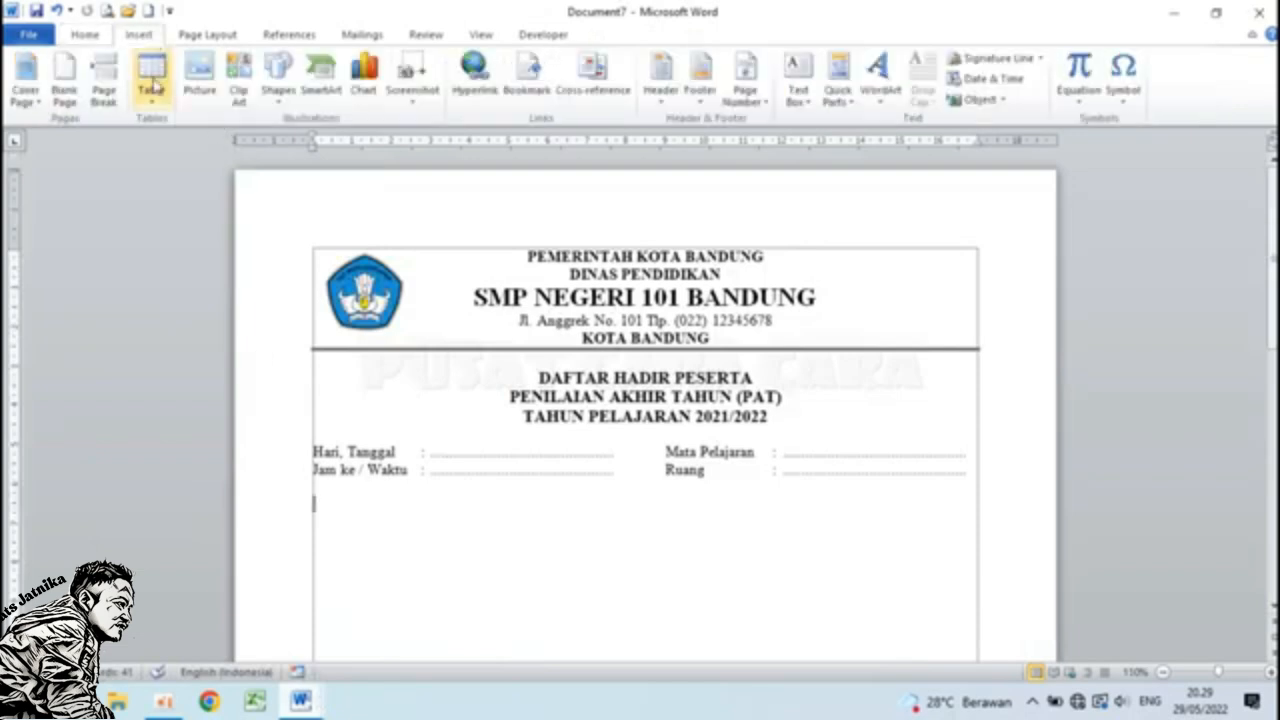
pyautogui.click(151, 75)
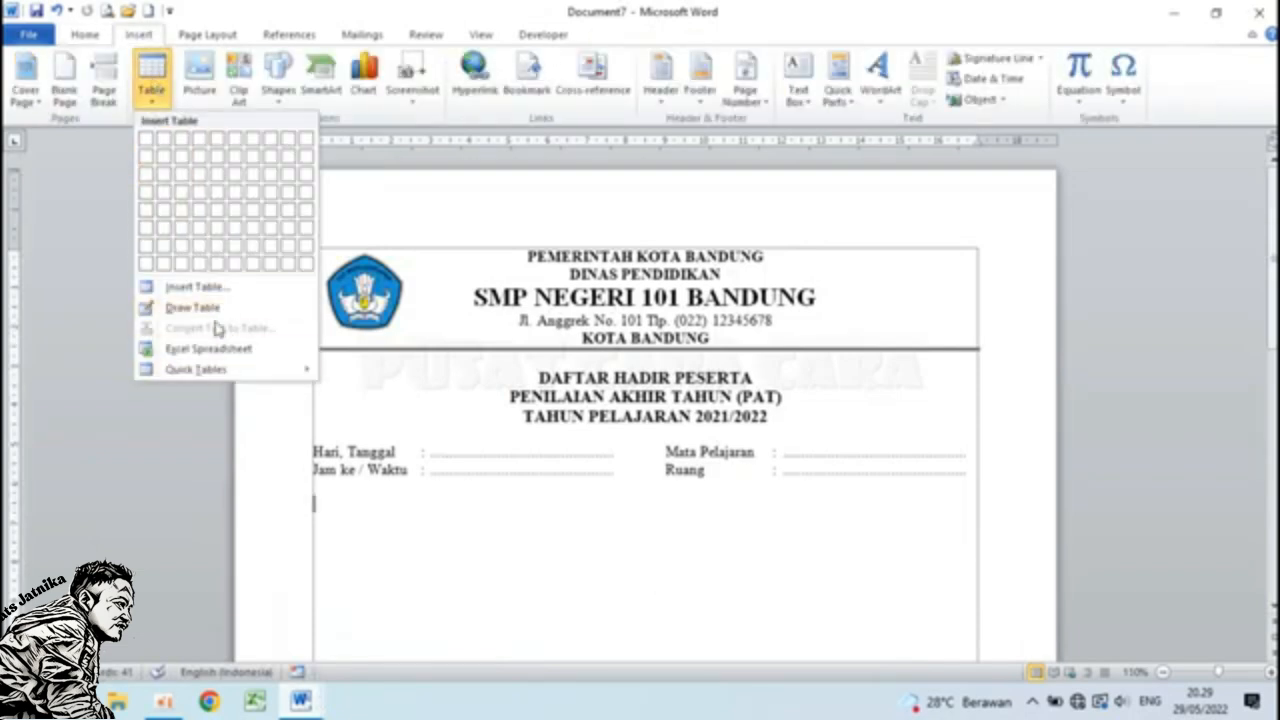
pyautogui.click(205, 287)
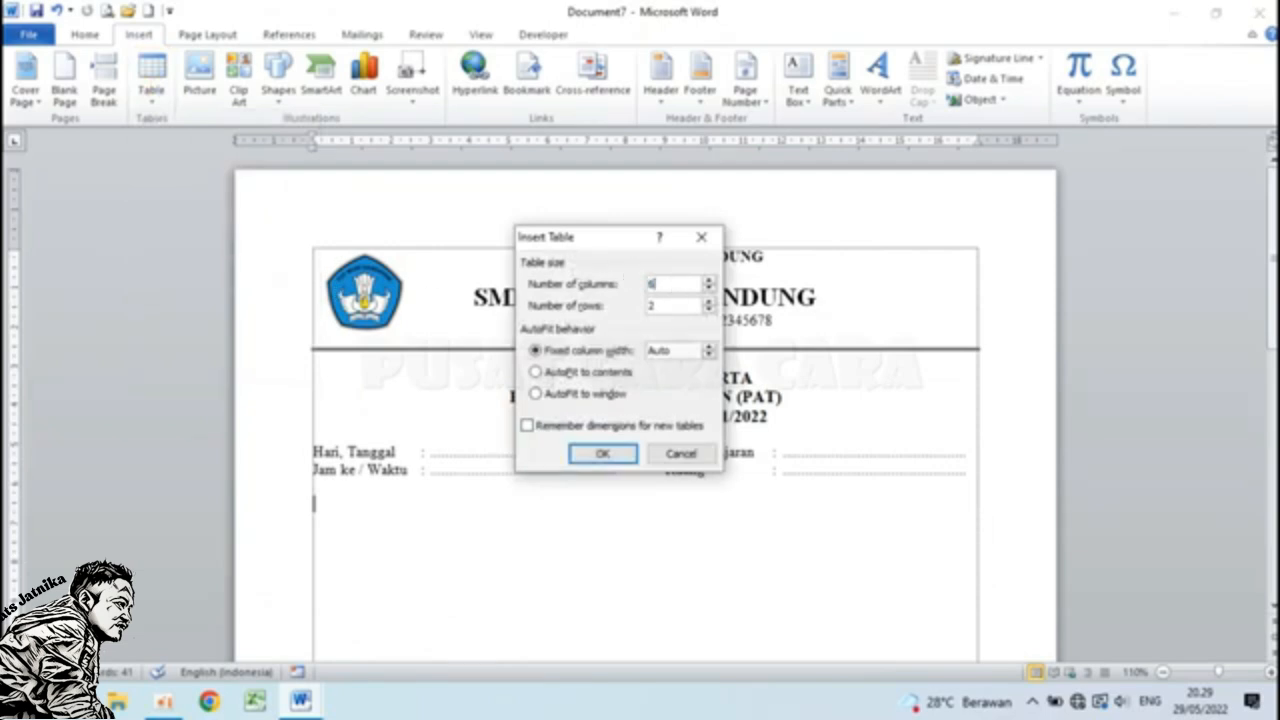
pyautogui.write('0')
pyautogui.click(603, 455)
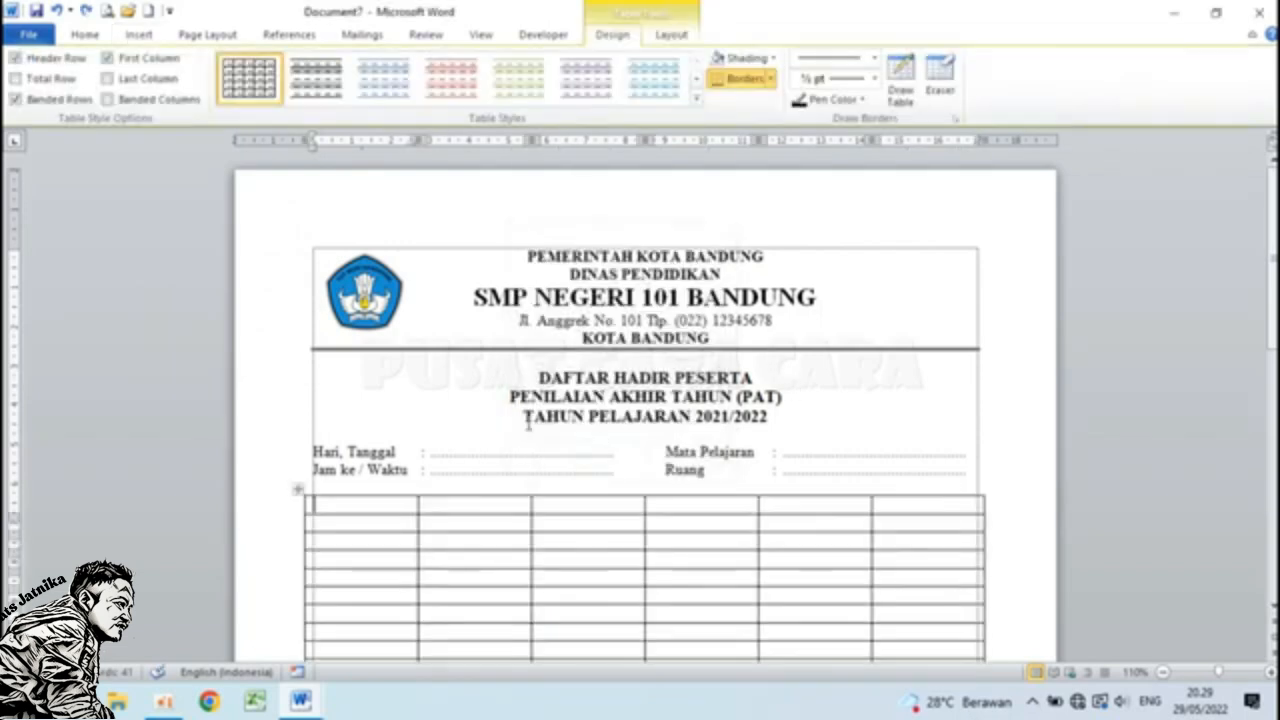
# Enter the headings NO, NOMOR PESERTA, NAMA PESERTA, KELAS and TANDA TANGAN in the first five cells of the table's top row.
pyautogui.scroll(-2, 529, 423)
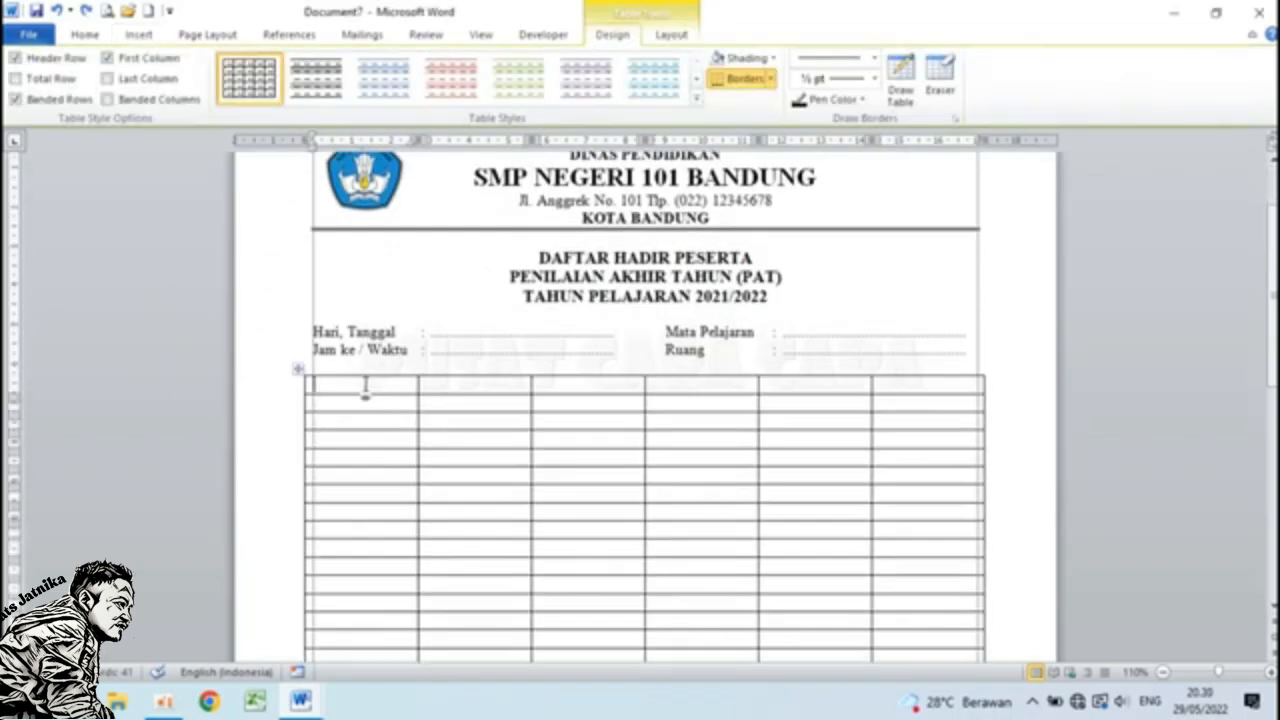
pyautogui.write('NO')
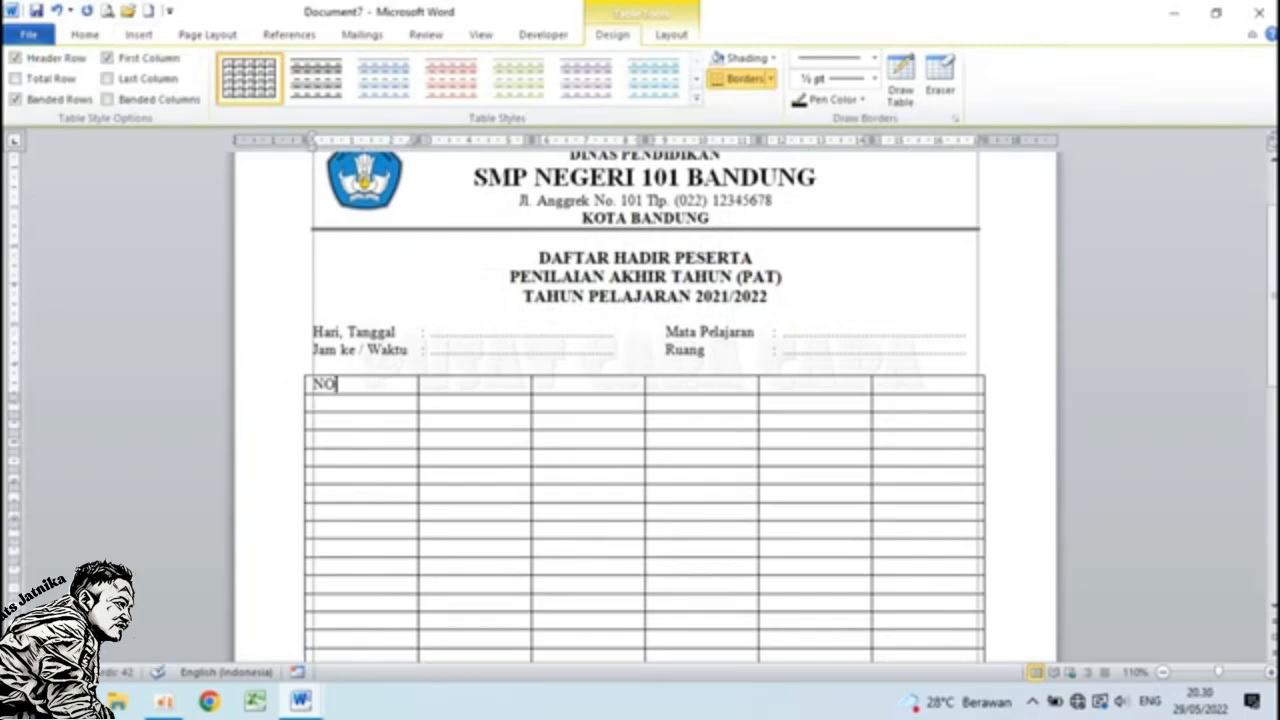
pyautogui.press('Tab')
pyautogui.write('NOMOR PESERTA')
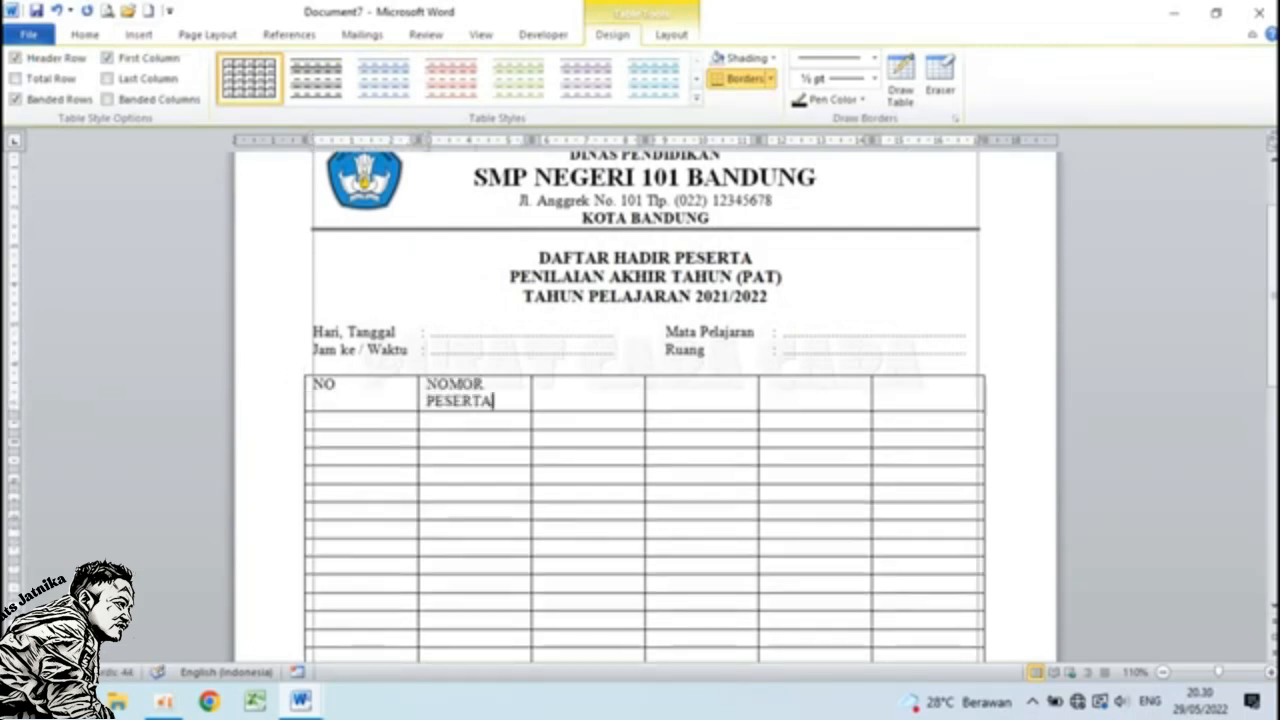
pyautogui.press('Tab')
pyautogui.write('NAMA SE')
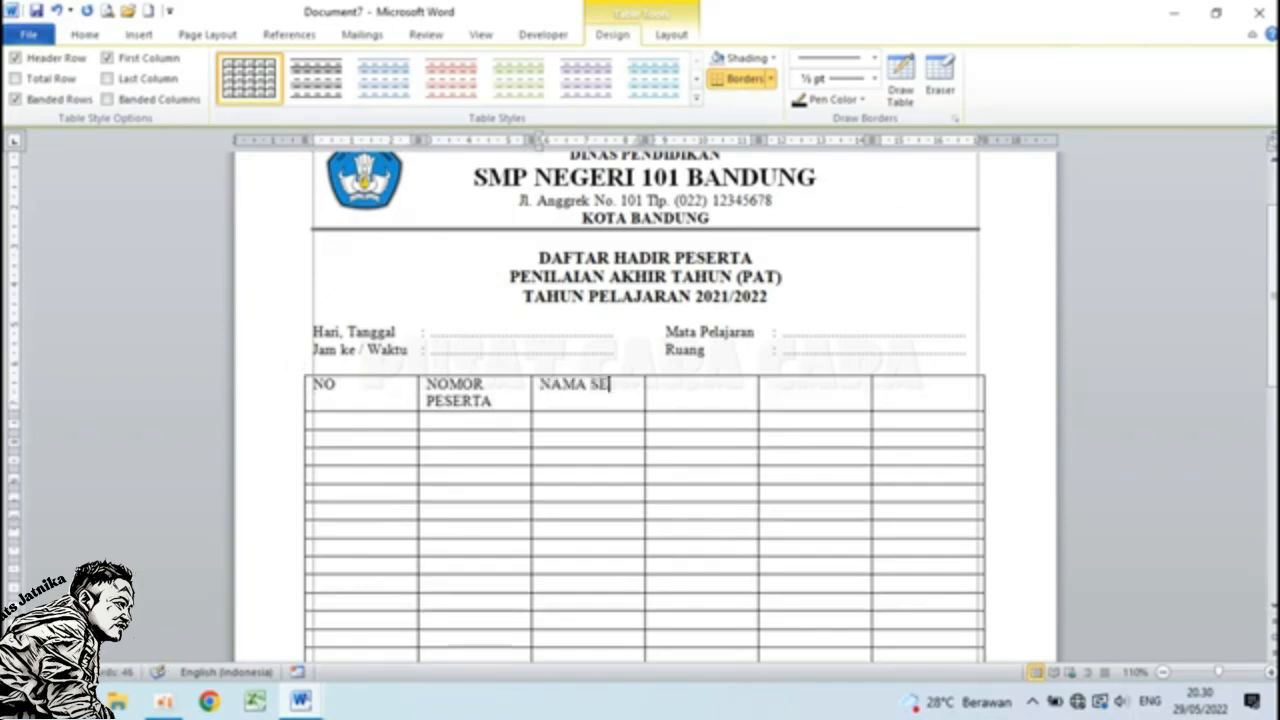
pyautogui.press('BackSpace')
pyautogui.press('BackSpace')
pyautogui.write('PESERTA')
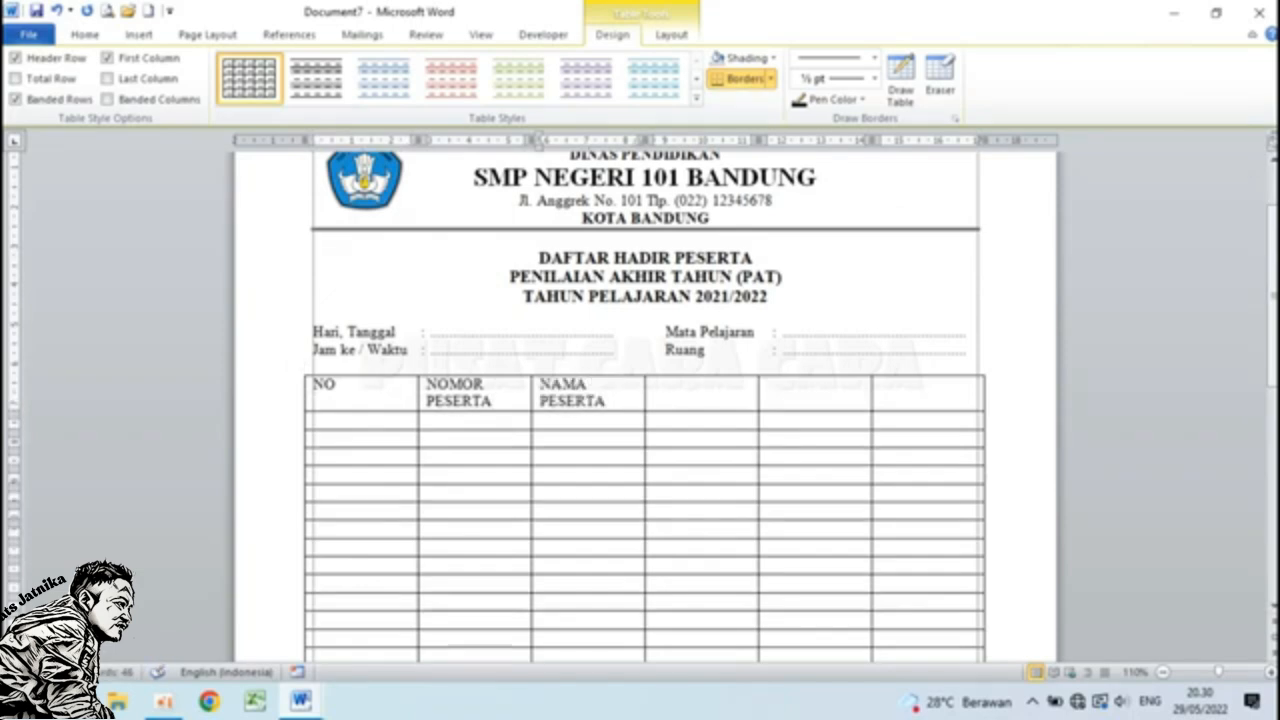
pyautogui.press('Tab')
pyautogui.write('KELAS')
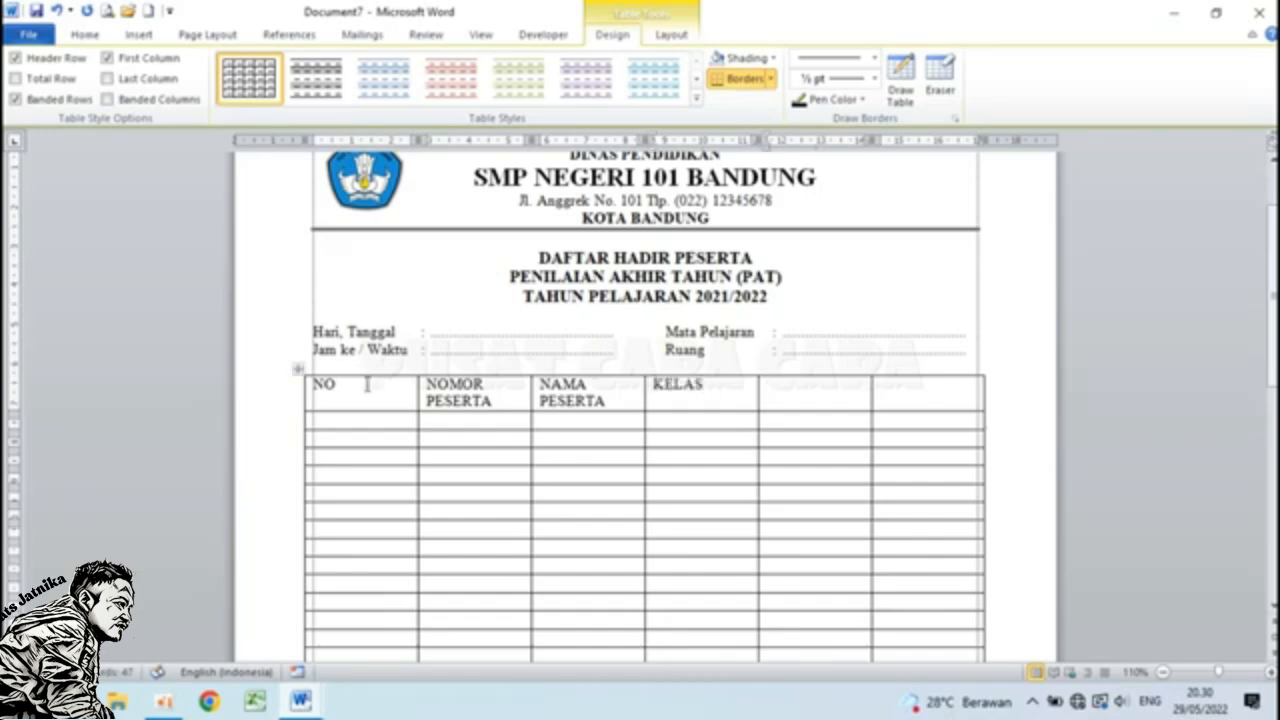
pyautogui.write('TANDA TANGAN')
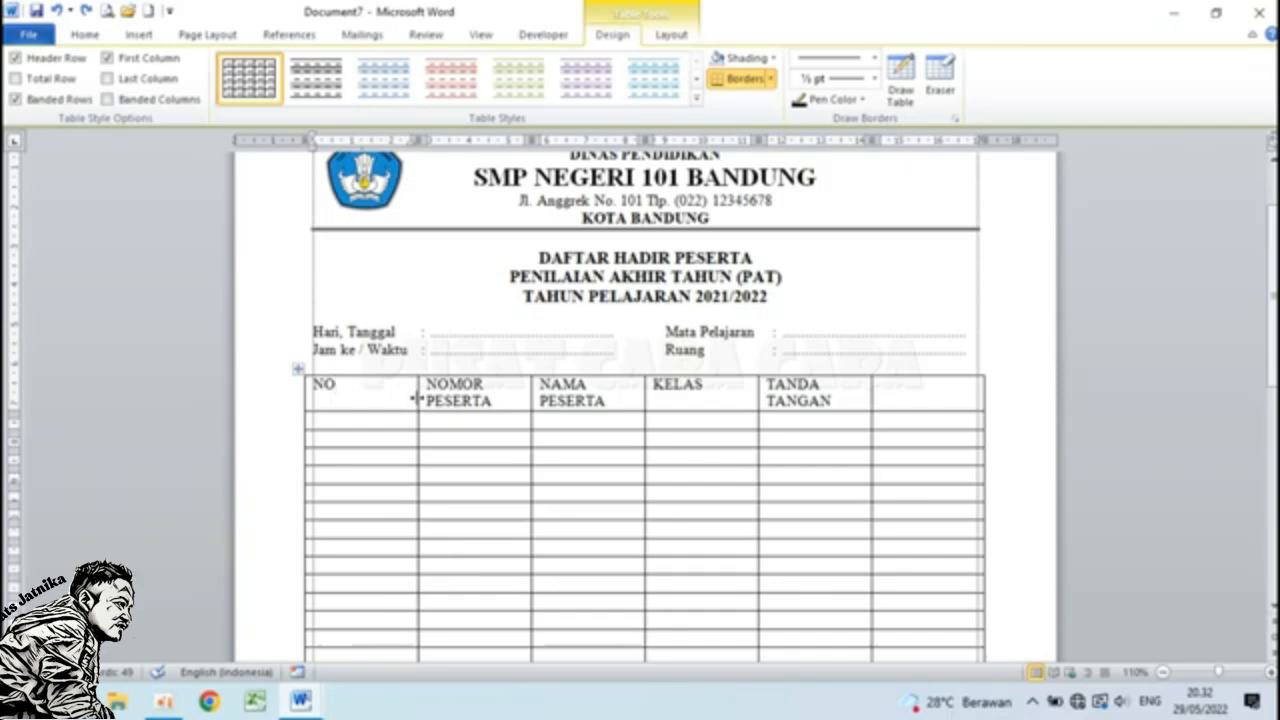
pyautogui.moveTo(417, 398); pyautogui.dragTo(340, 405)
pyautogui.hotkey('ctrl', 'z')
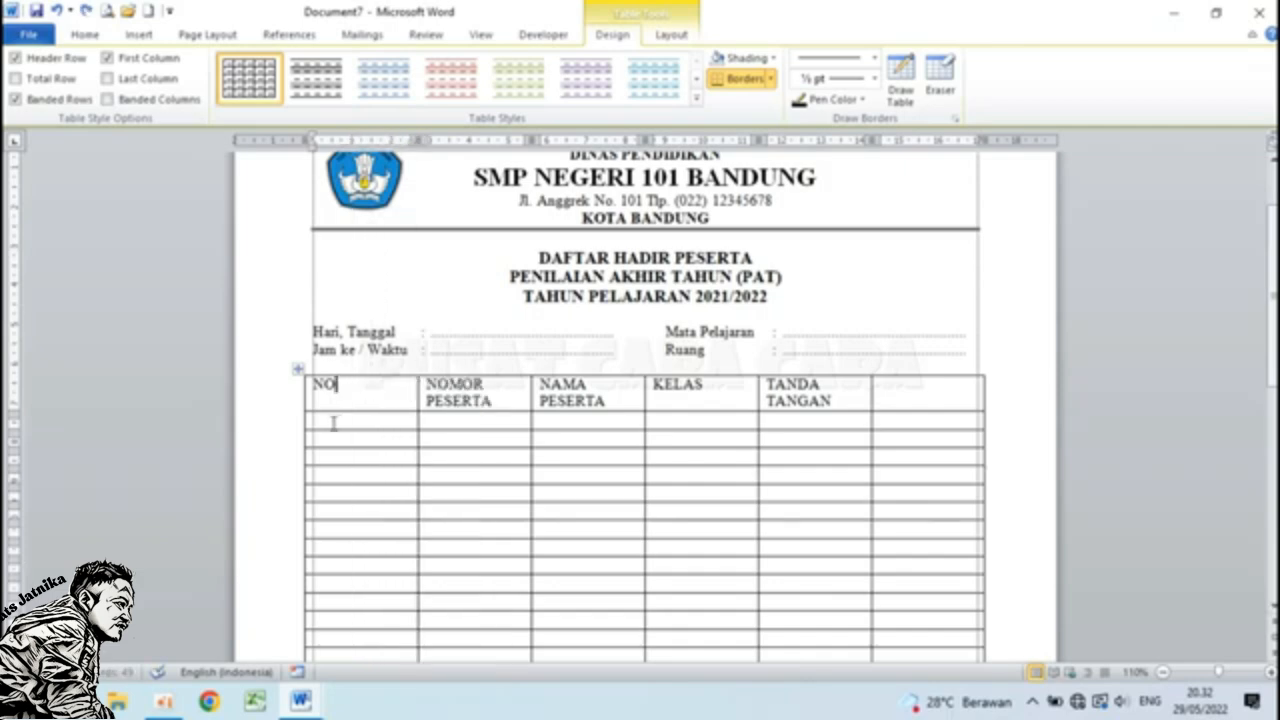
pyautogui.moveTo(417, 147); pyautogui.dragTo(371, 142)
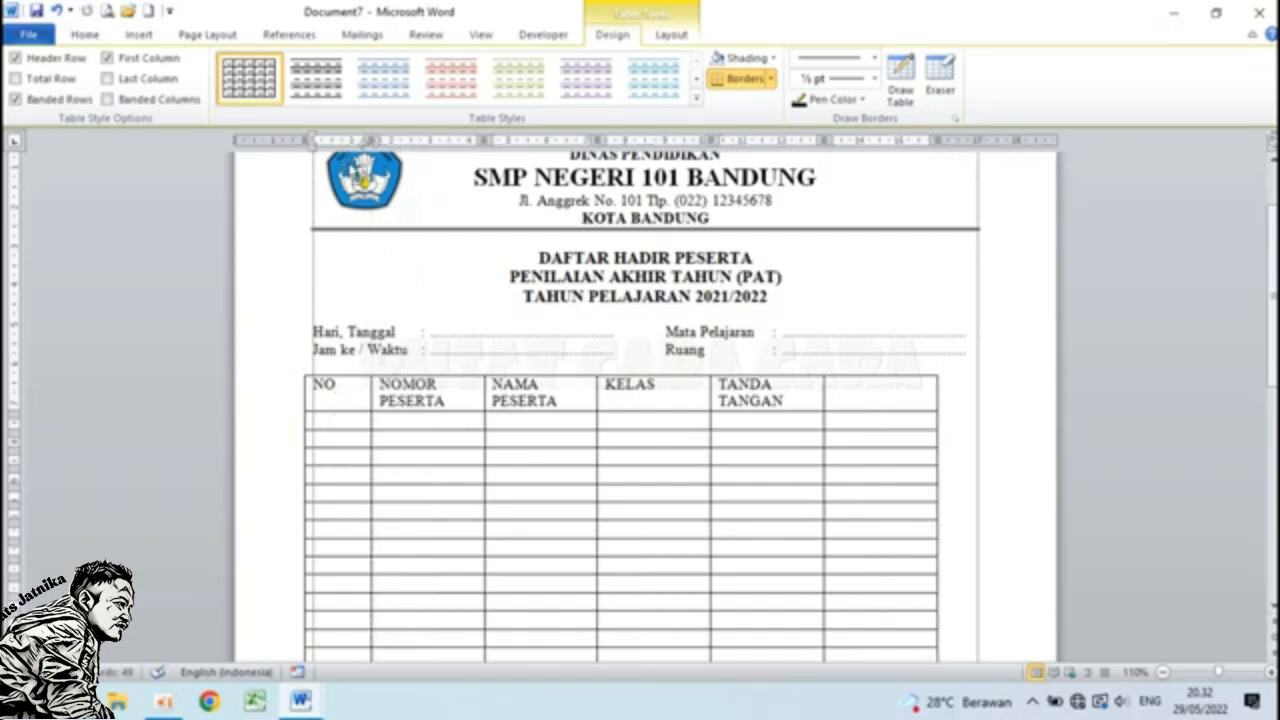
pyautogui.hotkey('ctrl', 'z')
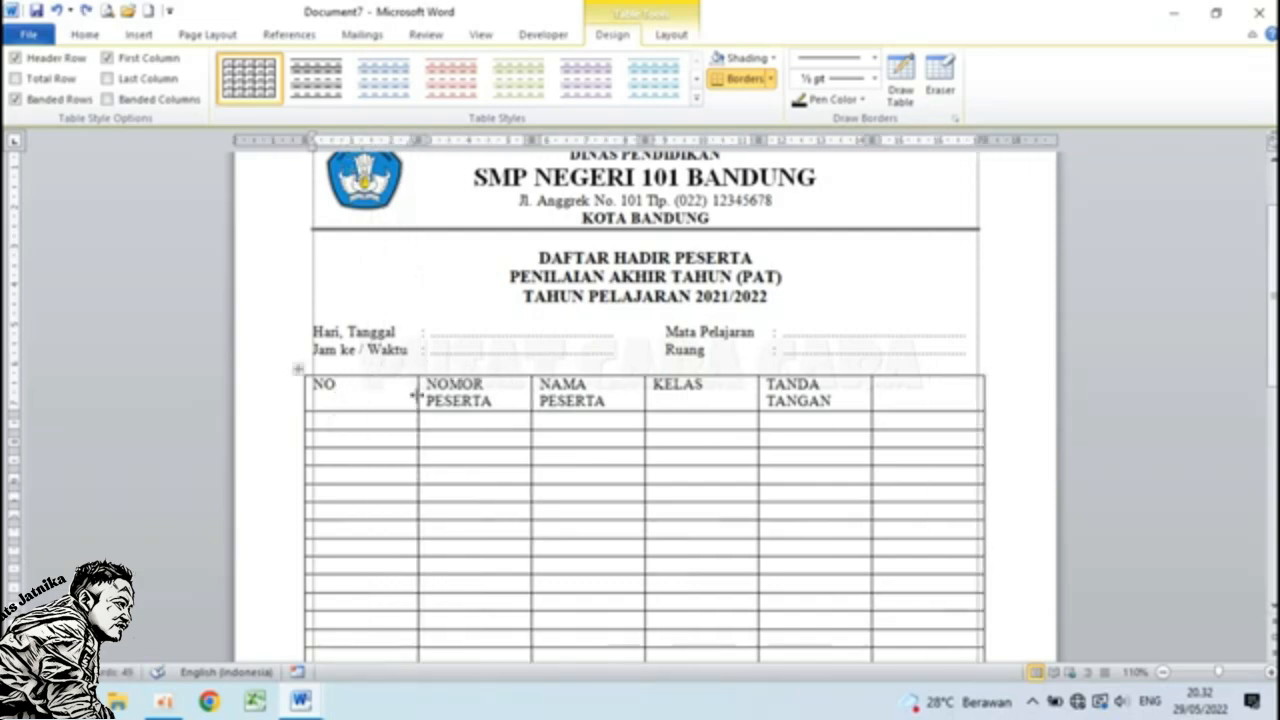
pyautogui.moveTo(416, 395); pyautogui.dragTo(351, 400)
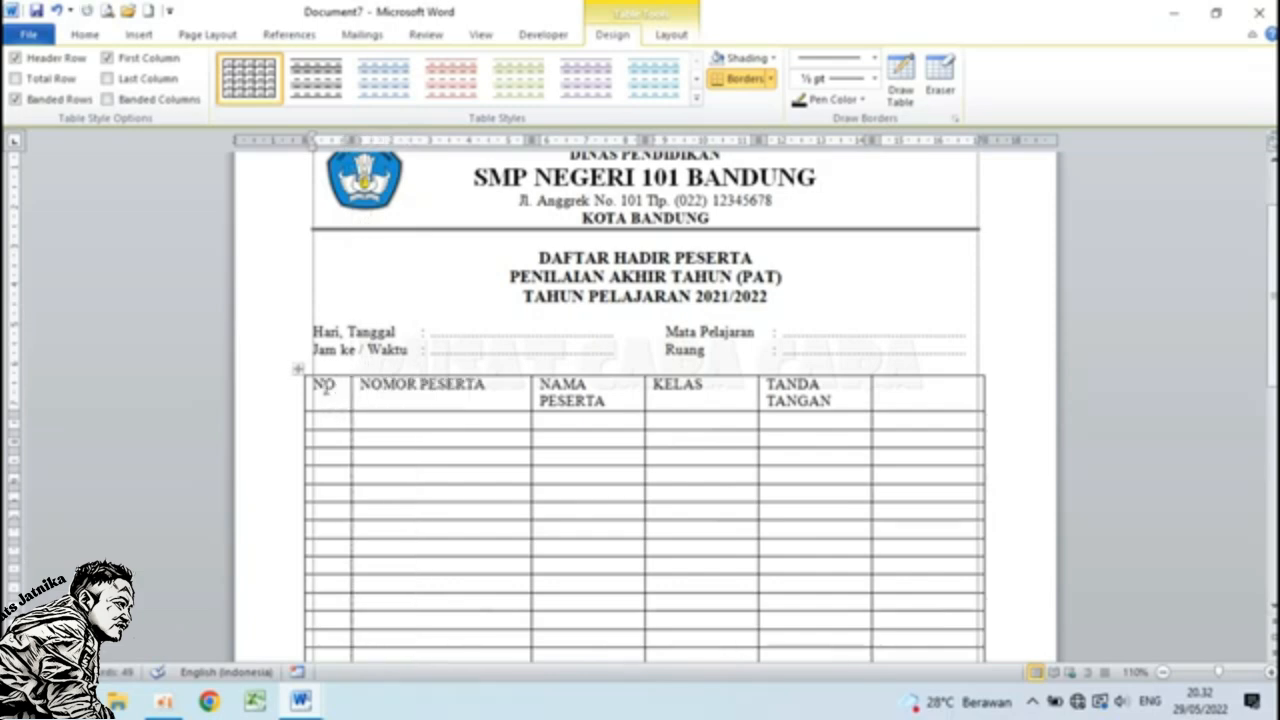
pyautogui.hotkey('ctrl', 'z')
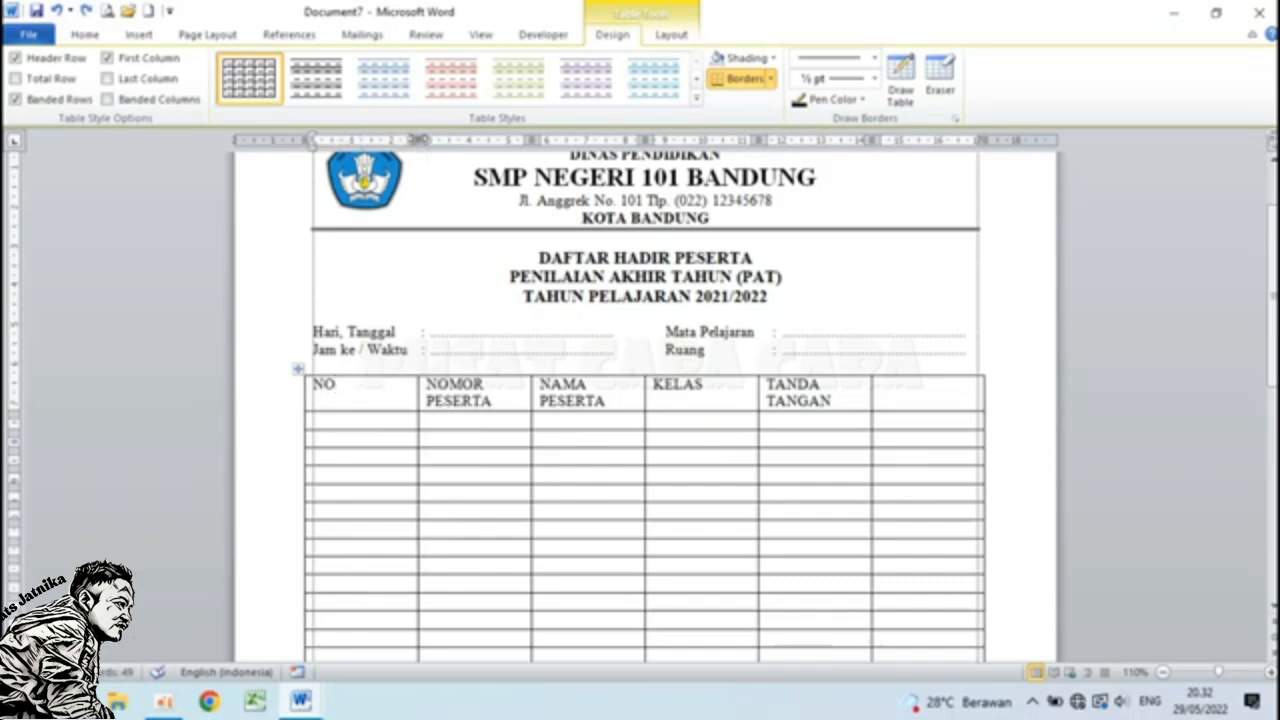
pyautogui.moveTo(418, 139); pyautogui.dragTo(342, 139)
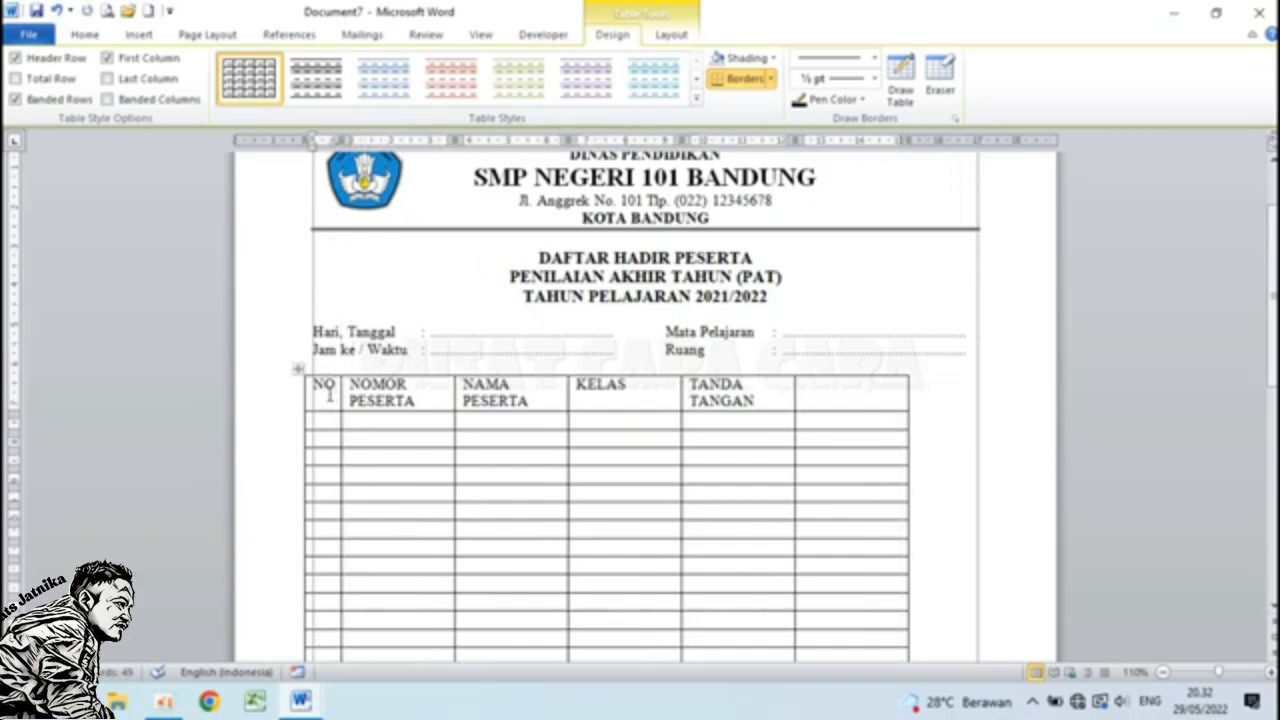
pyautogui.click(333, 389)
pyautogui.hotkey('ctrl', 'z')
# Narrow the NO column to fit its heading by moving only its shared border, and reduce the preferred width of the NOMOR PESERTA column.
pyautogui.moveTo(418, 394); pyautogui.dragTo(342, 395)
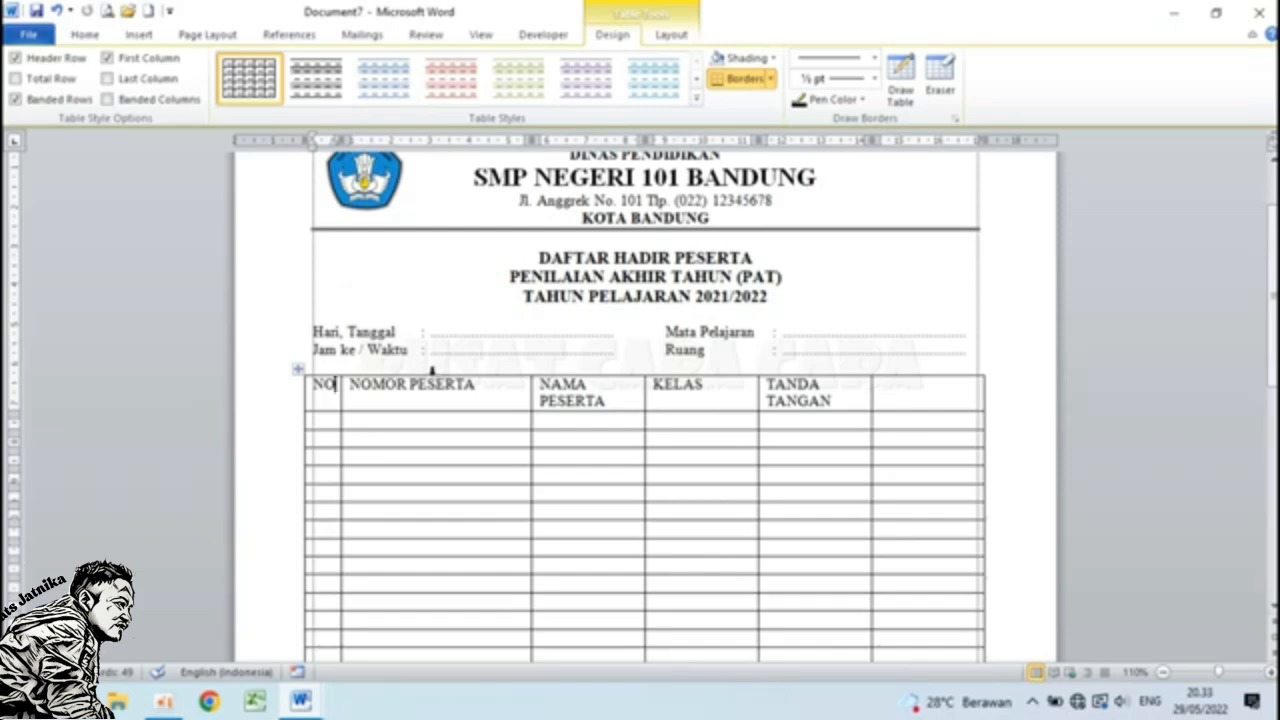
pyautogui.click(432, 371)
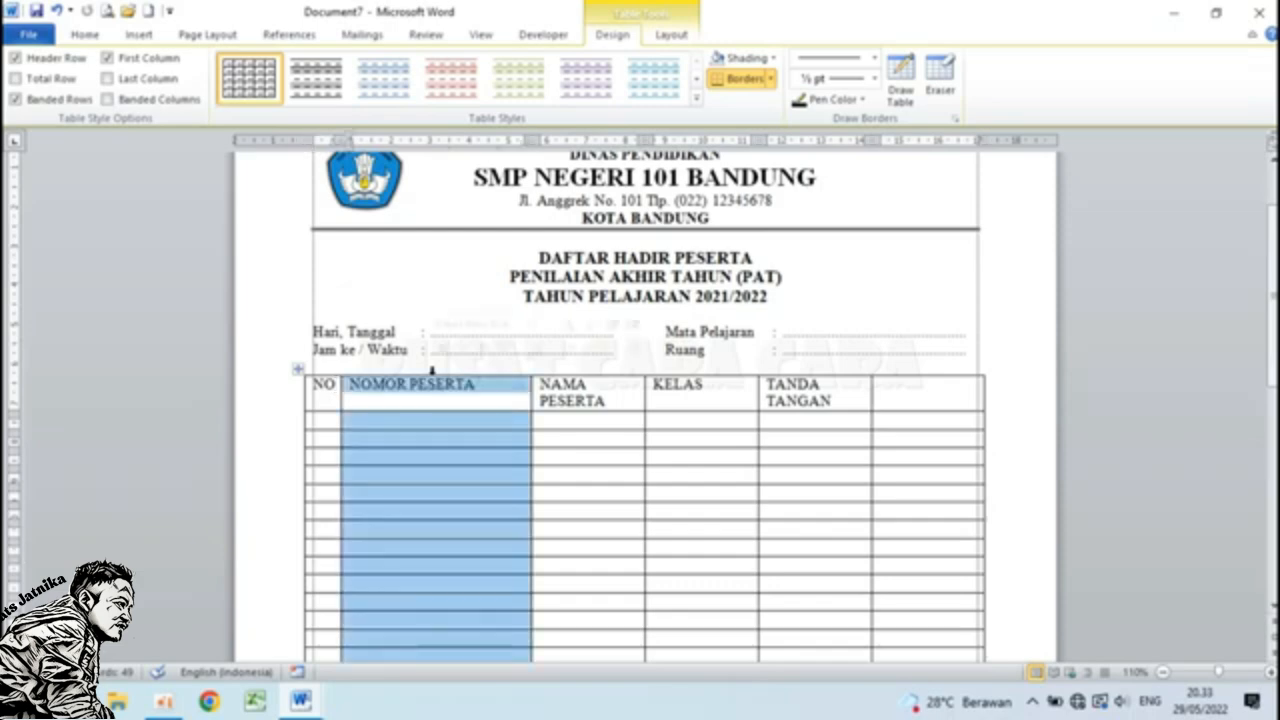
pyautogui.scroll(-5, 469, 512)
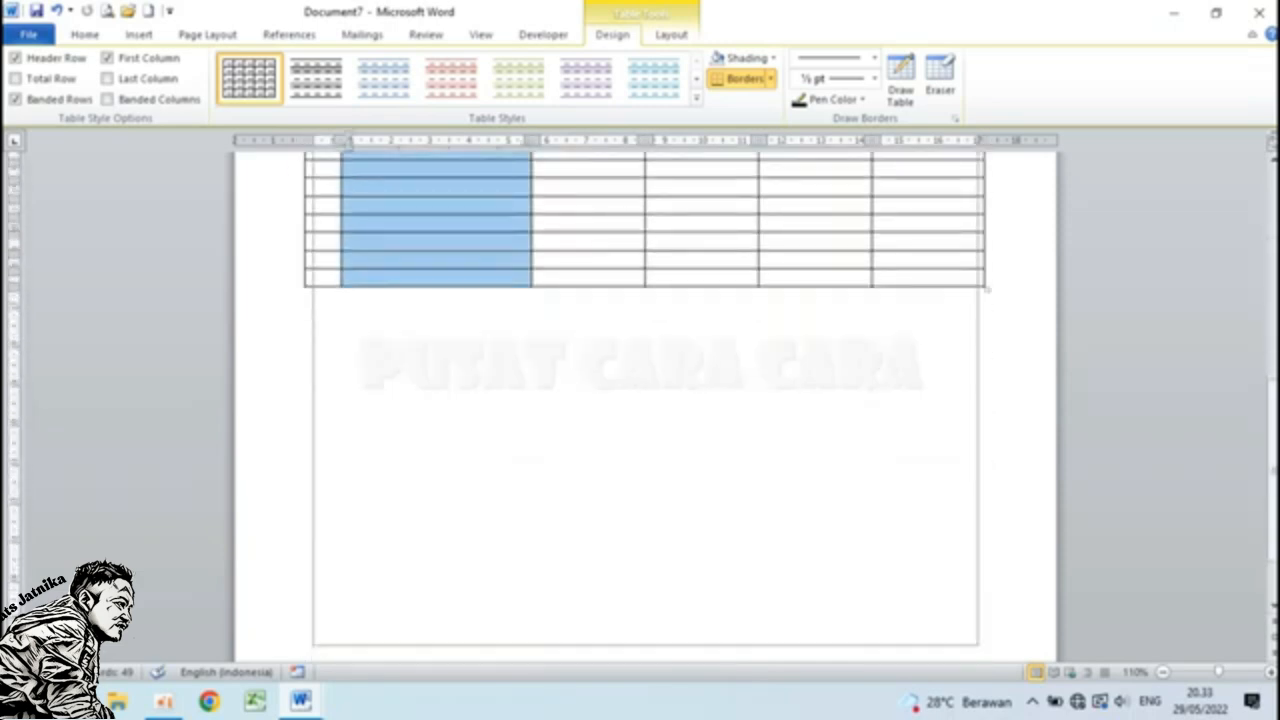
pyautogui.scroll(5, 571, 409)
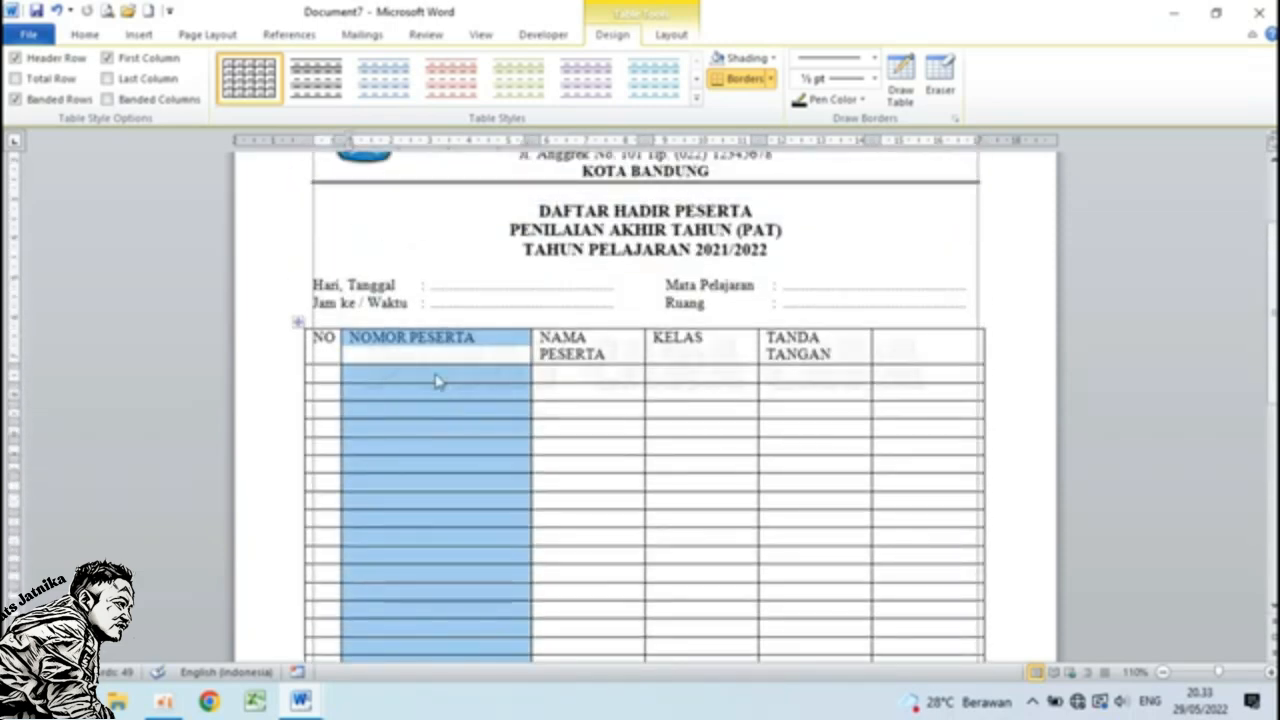
pyautogui.rightClick(437, 381)
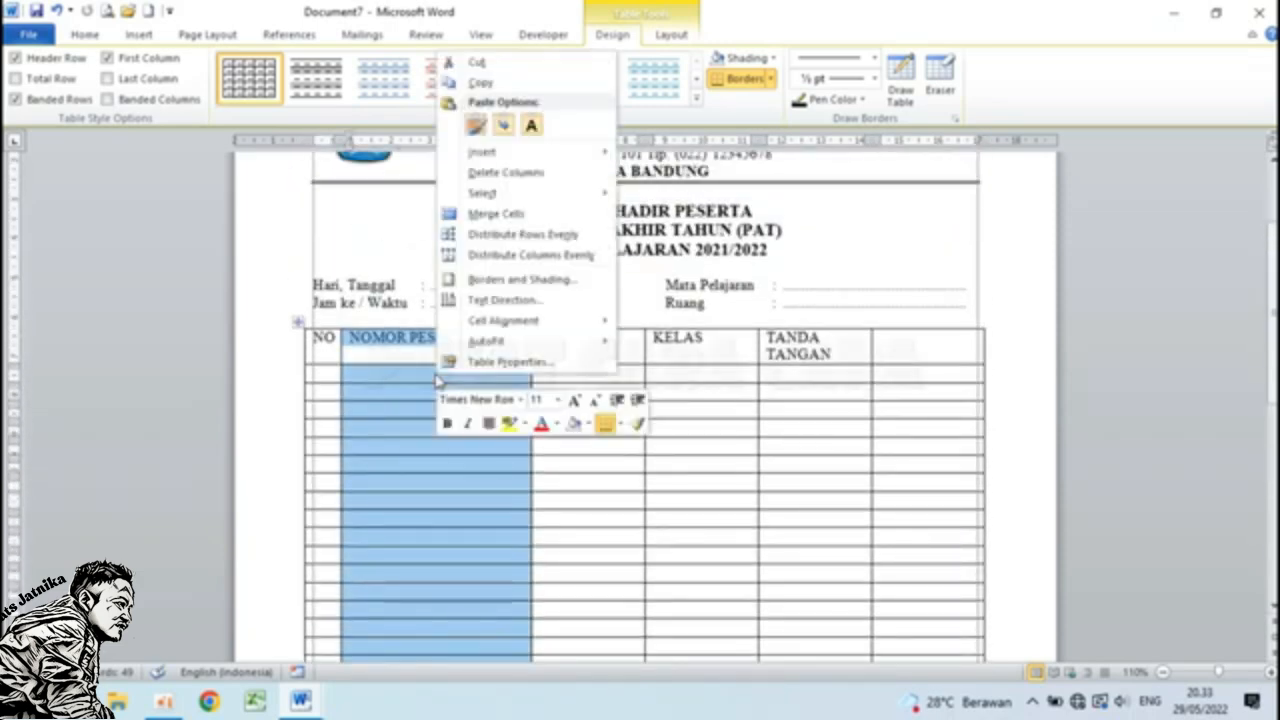
pyautogui.click(494, 364)
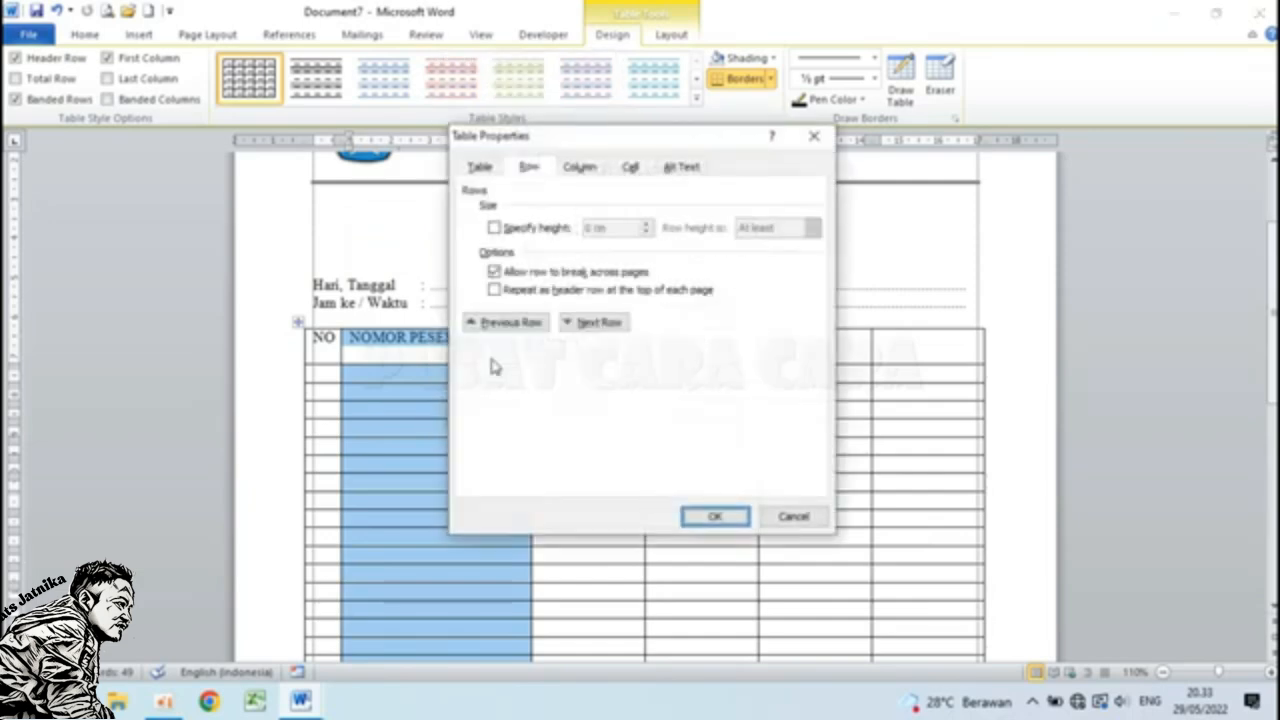
pyautogui.click(583, 168)
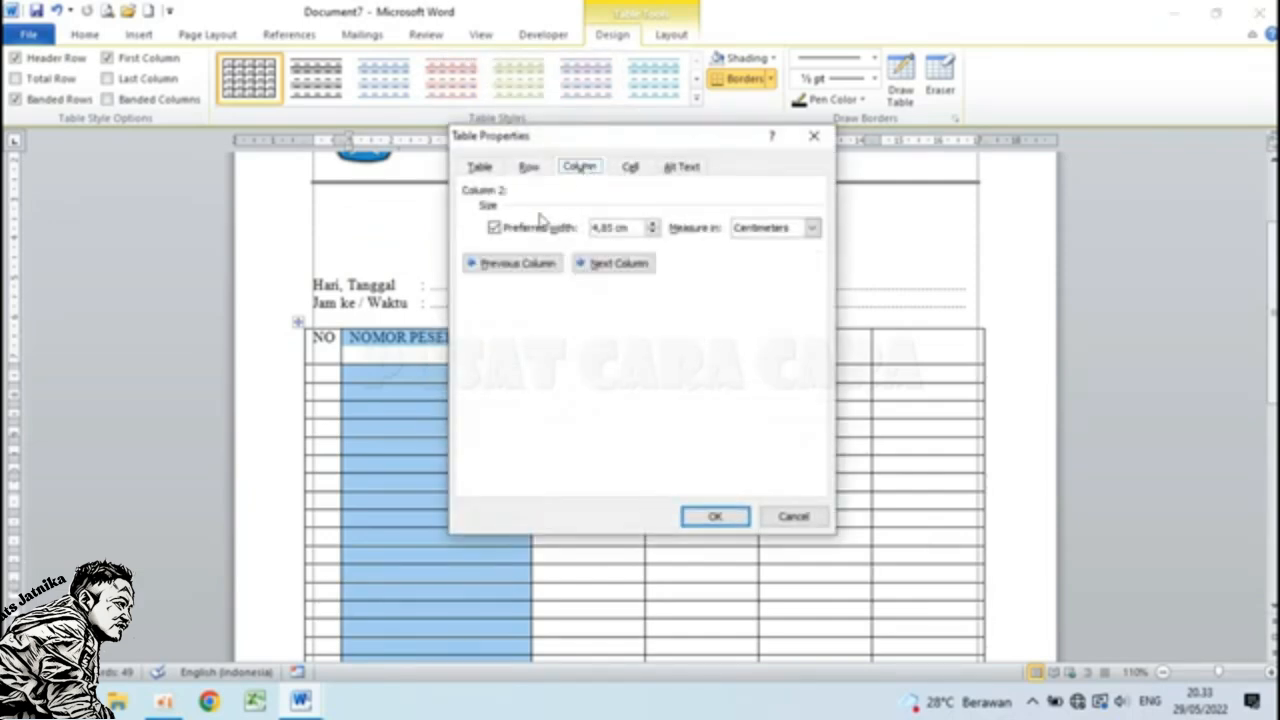
pyautogui.click(609, 229)
pyautogui.click(728, 515)
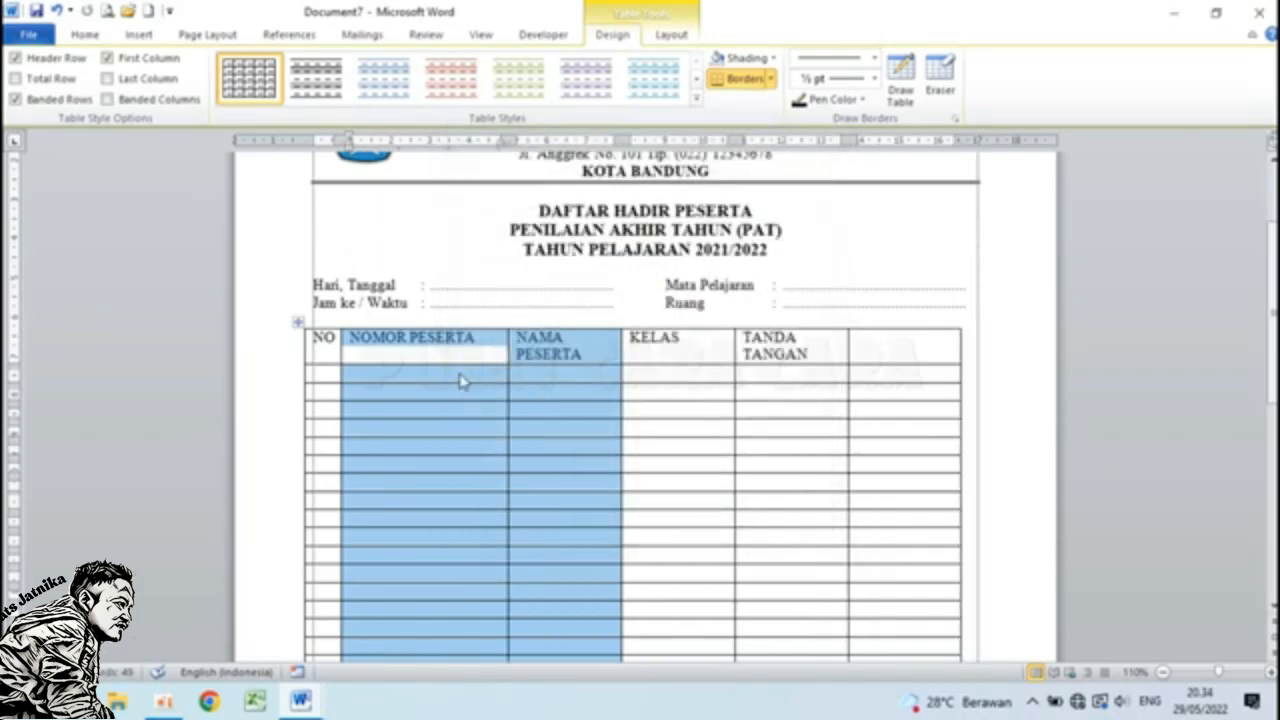
pyautogui.click(456, 342)
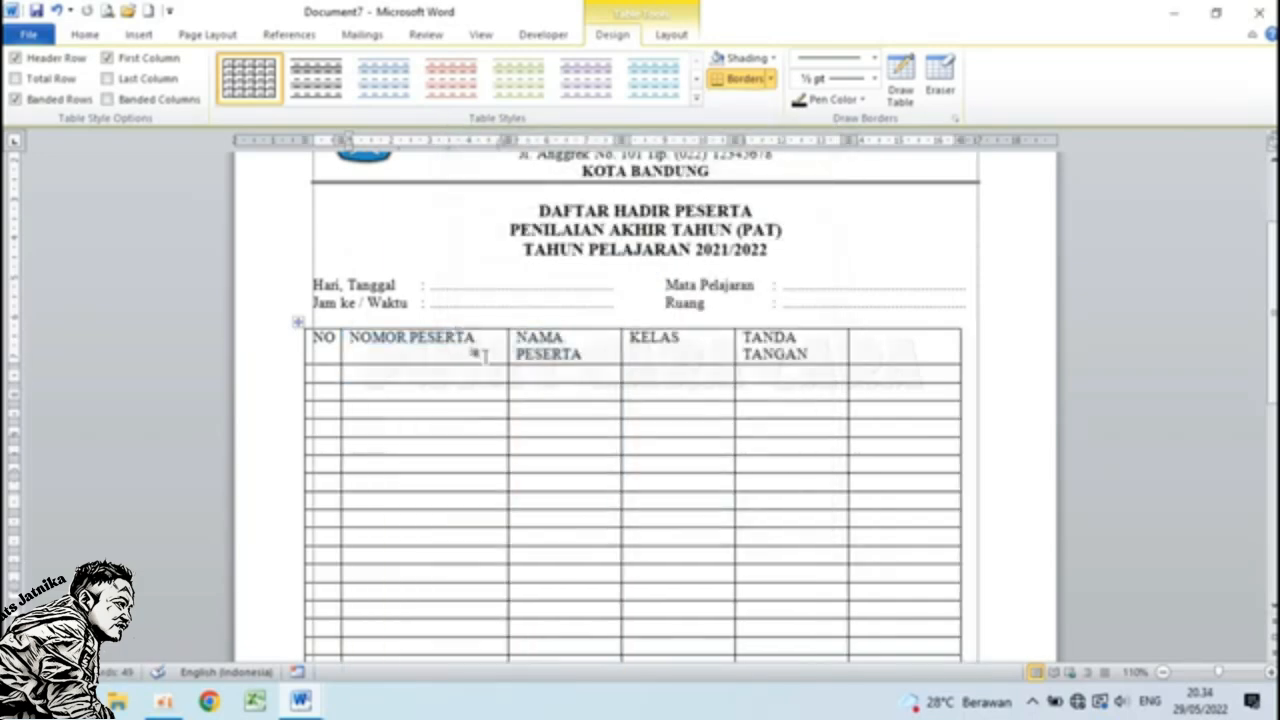
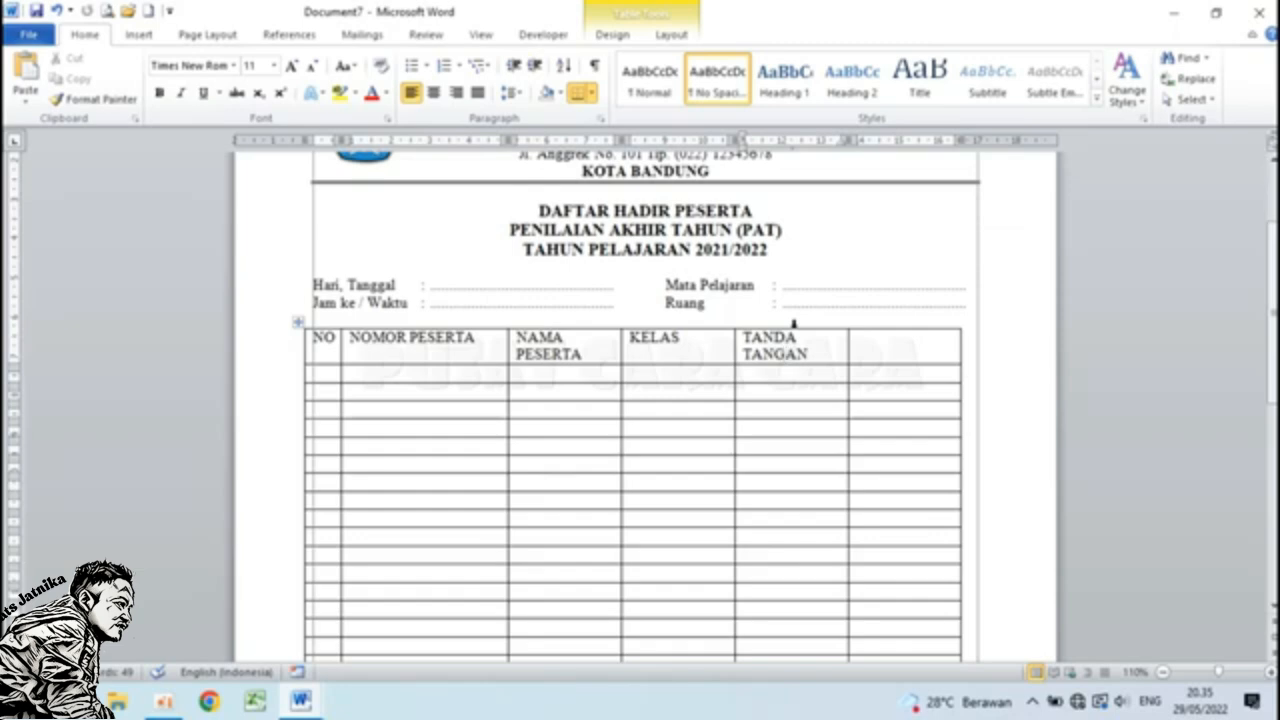
# Set the preferred width of the TANDA TANGAN column and the blank last column to 2,5 cm.
pyautogui.click(793, 323)
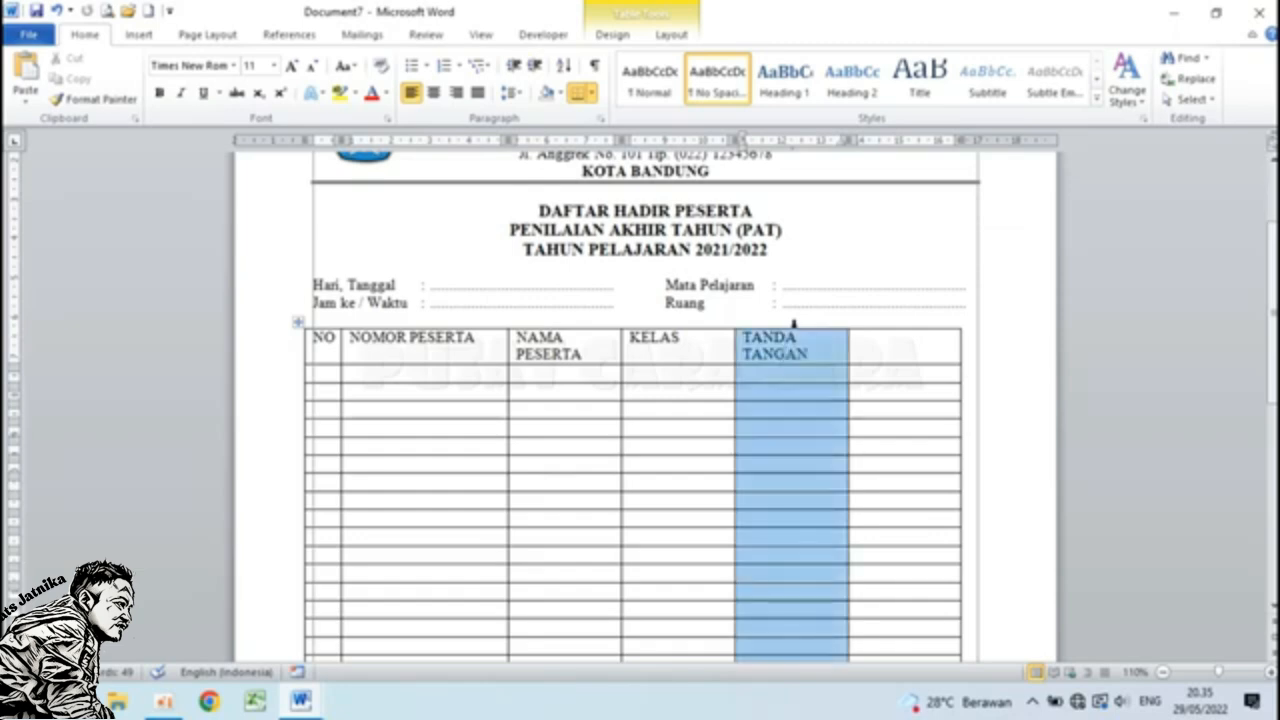
pyautogui.moveTo(793, 323); pyautogui.dragTo(886, 337)
pyautogui.scroll(-7, 871, 380)
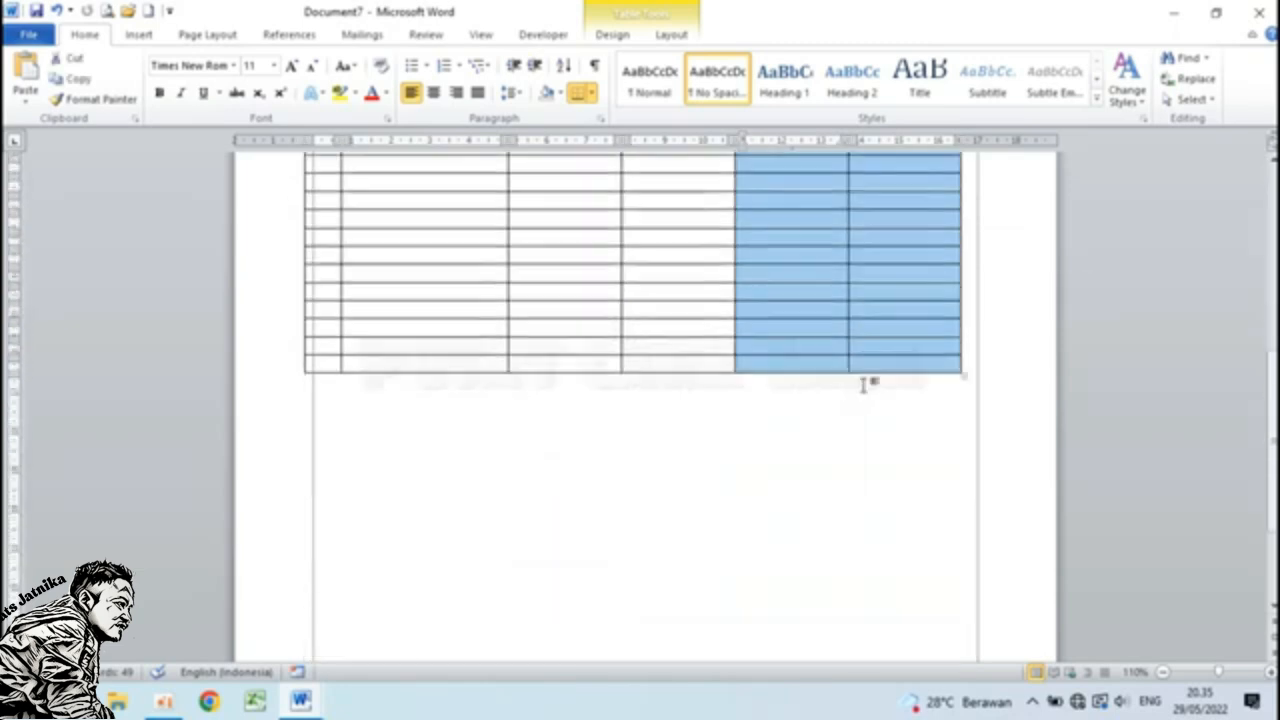
pyautogui.scroll(6, 866, 385)
pyautogui.click(799, 263)
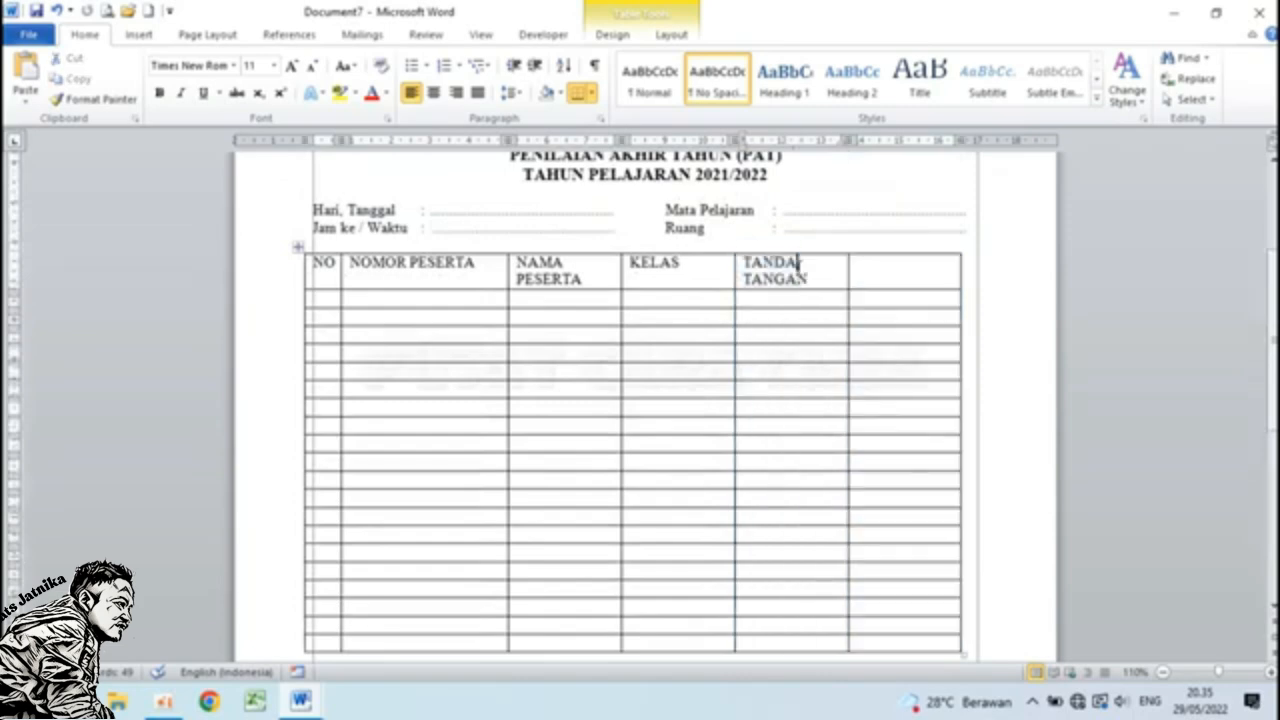
pyautogui.moveTo(757, 263); pyautogui.dragTo(915, 650)
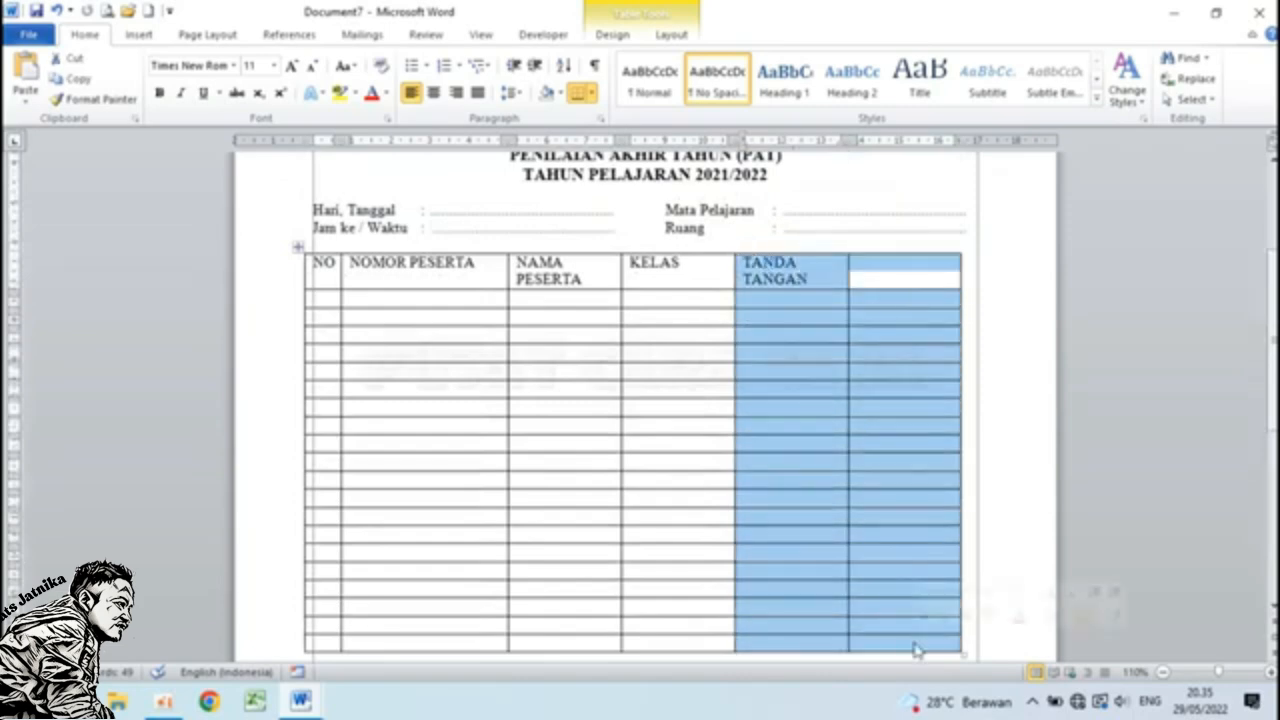
pyautogui.rightClick(829, 347)
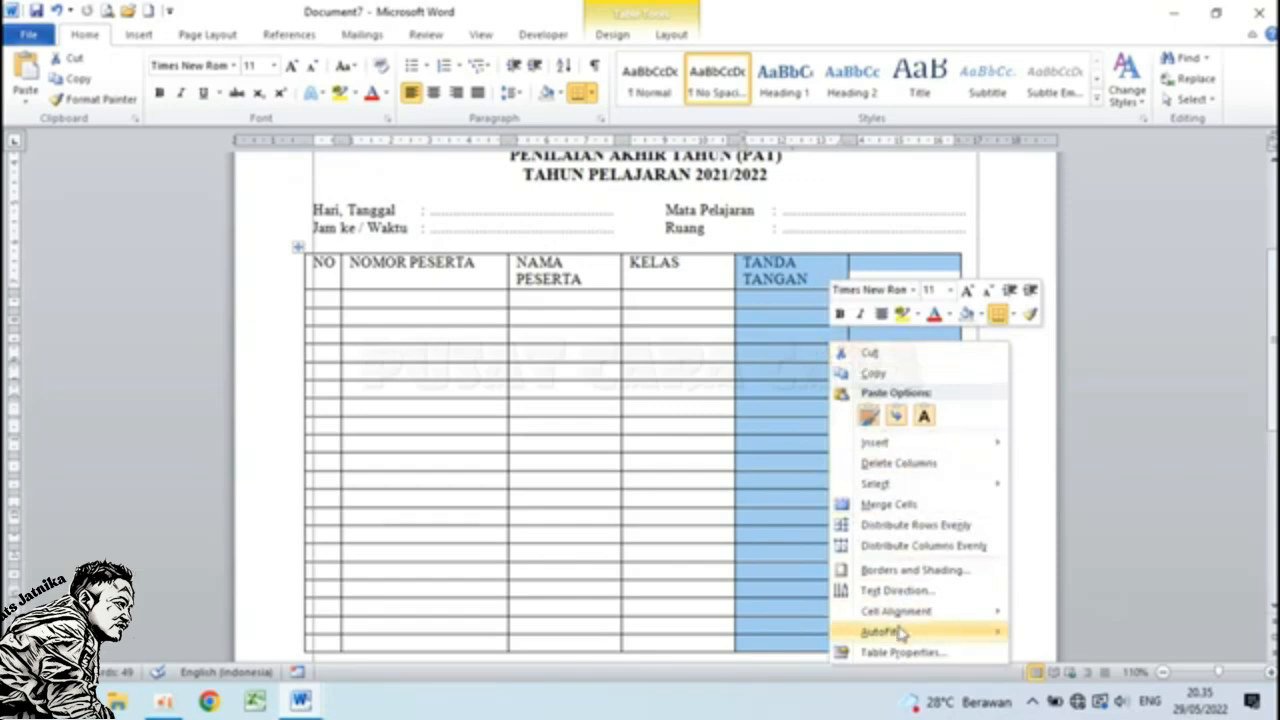
pyautogui.click(909, 656)
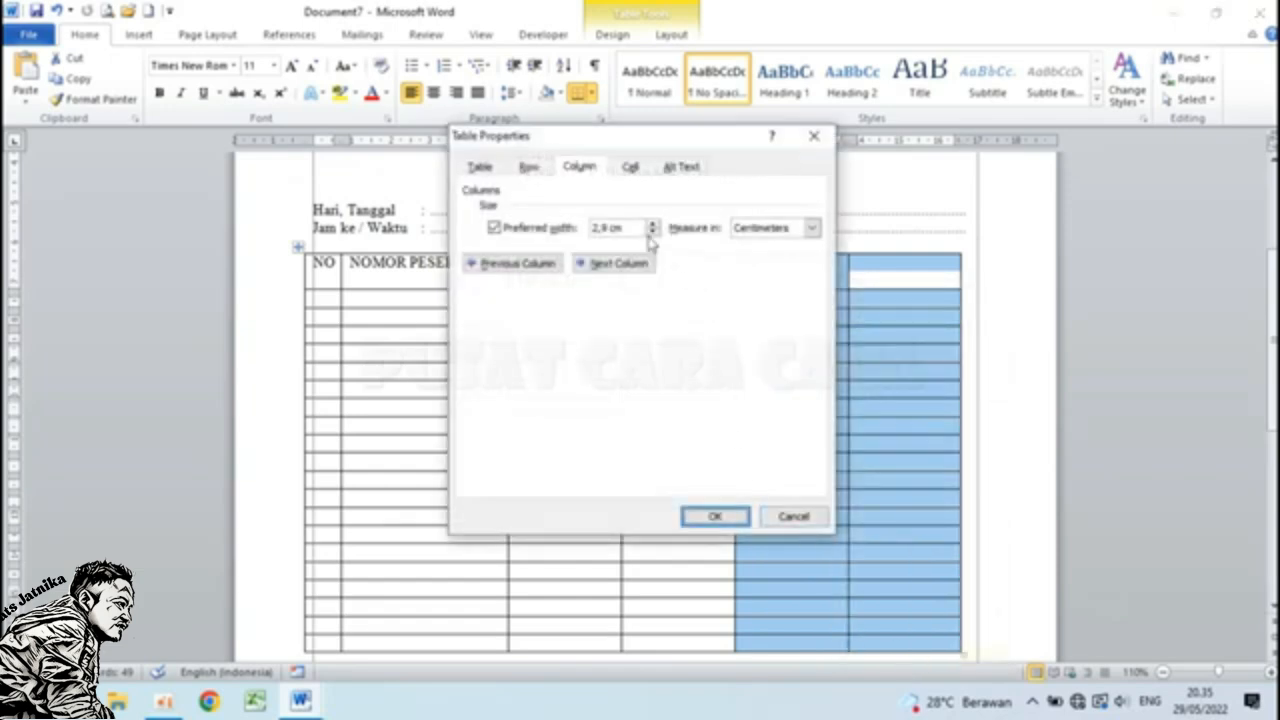
pyautogui.moveTo(611, 228); pyautogui.dragTo(590, 229)
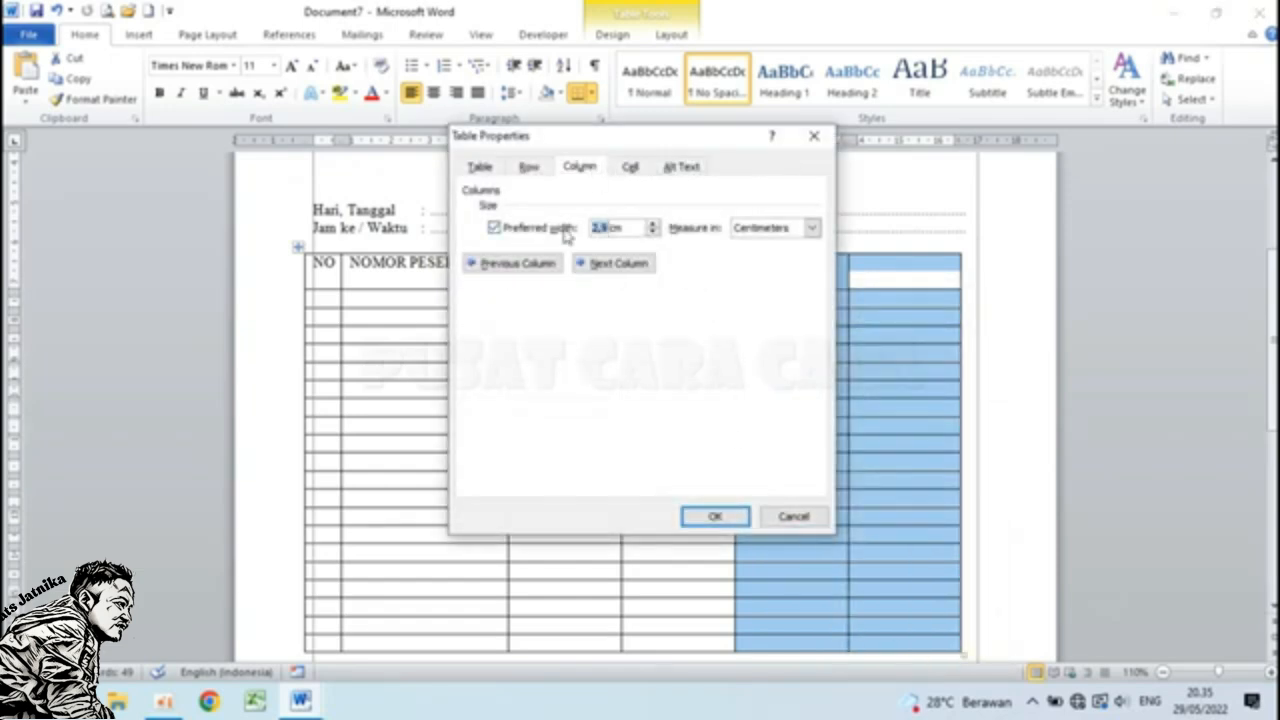
pyautogui.write('2,5')
pyautogui.click(714, 516)
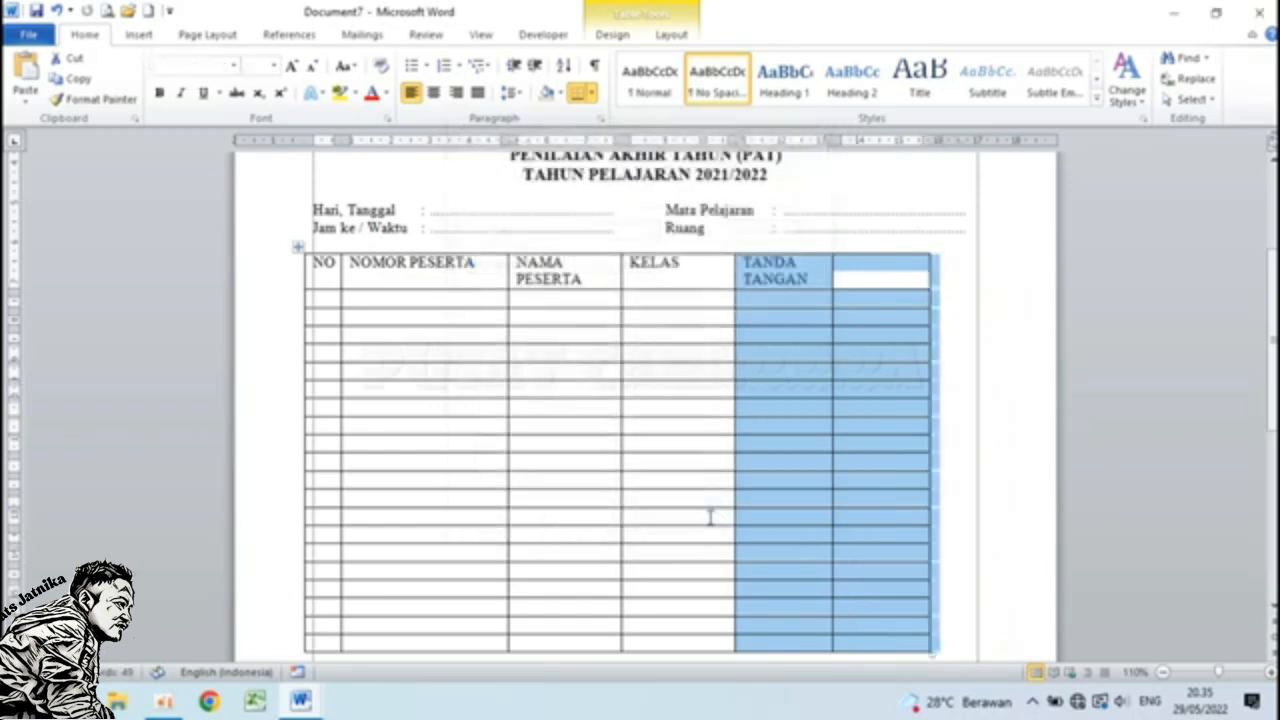
# Narrow the KELAS column to just fit its heading and widen the NAMA PESERTA column so its heading fits on one line.
pyautogui.click(828, 302)
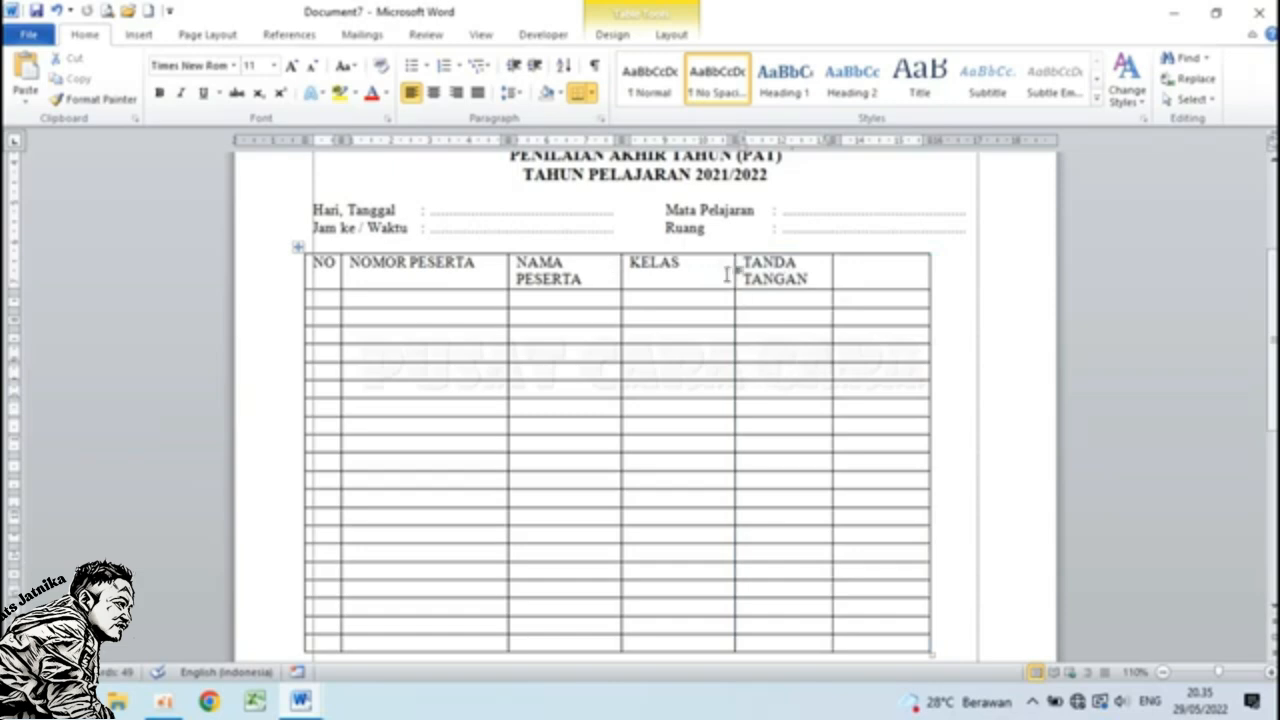
pyautogui.moveTo(735, 139); pyautogui.dragTo(686, 145)
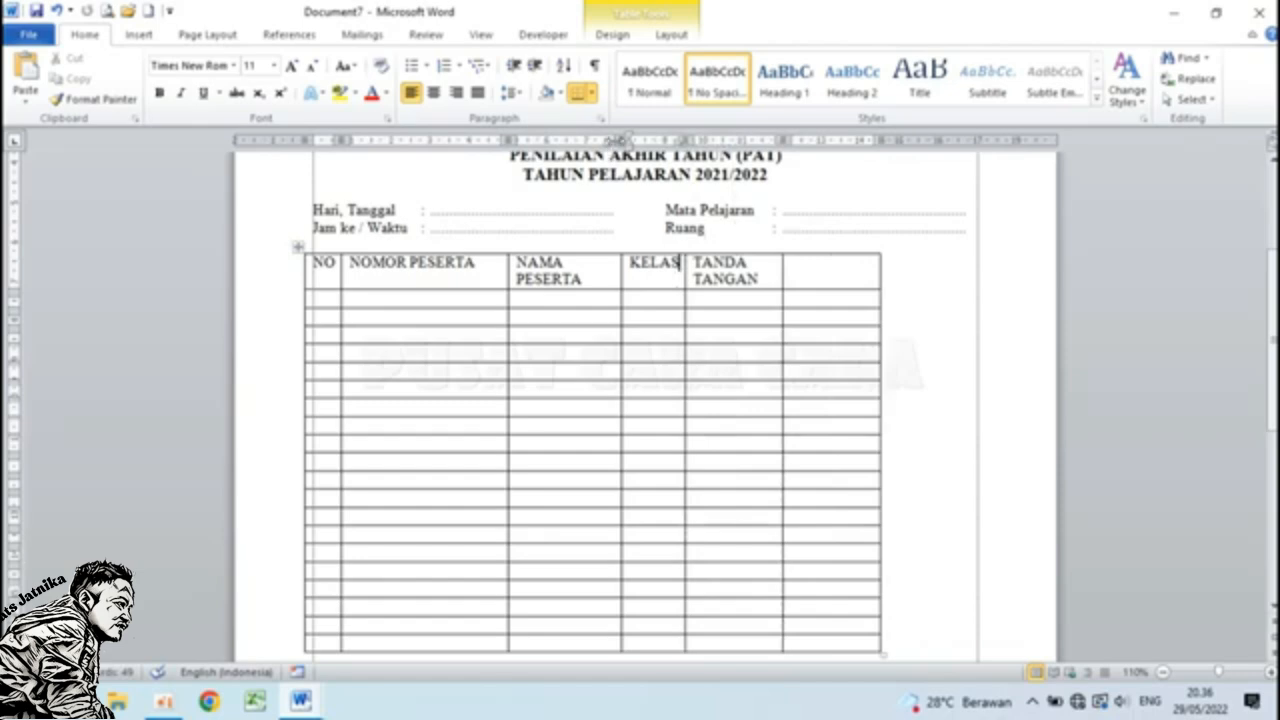
pyautogui.click(621, 139)
pyautogui.moveTo(783, 140); pyautogui.dragTo(703, 141)
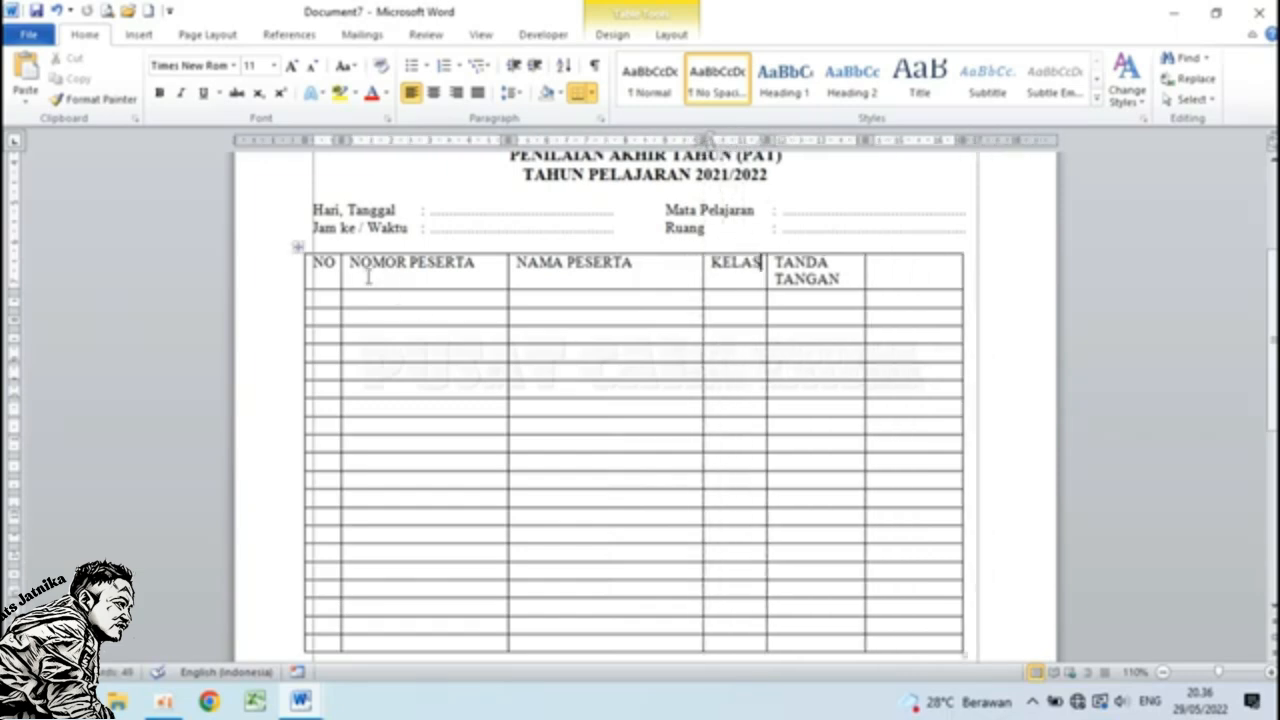
# Centre the whole table between the page margins and slightly adjust the border between the NAMA PESERTA and KELAS columns.
pyautogui.click(538, 264)
pyautogui.click(297, 249)
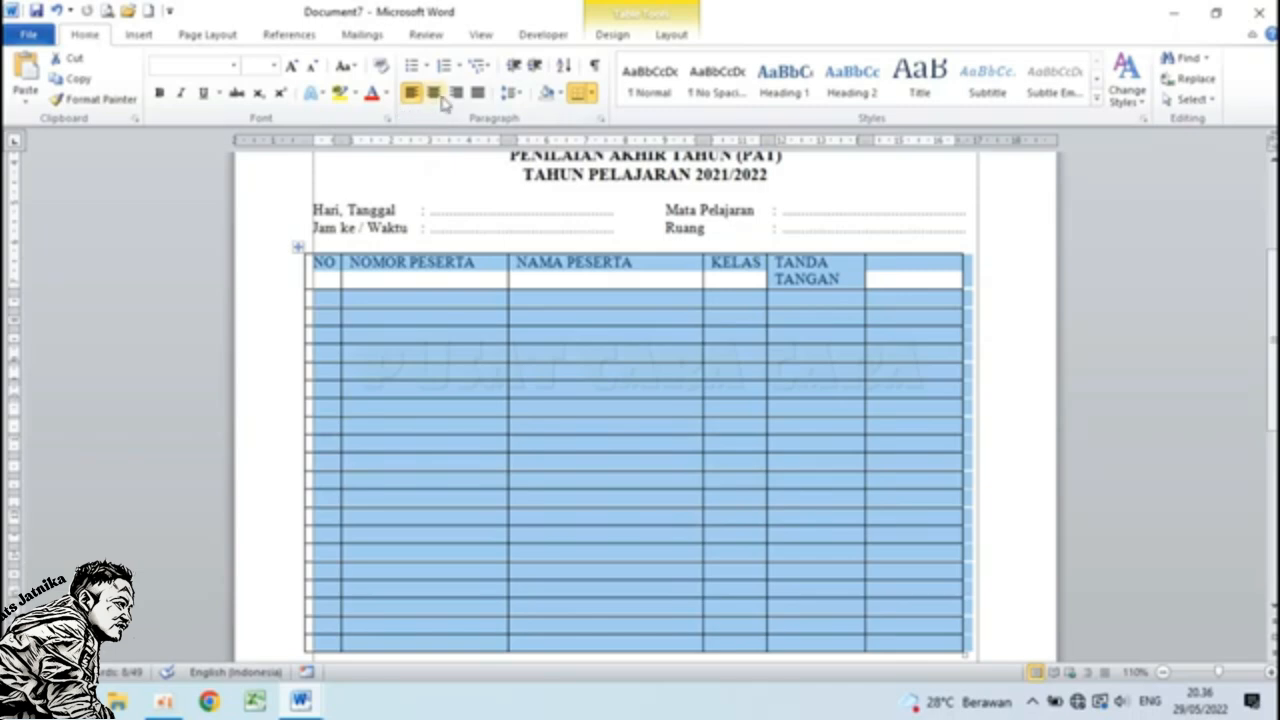
pyautogui.click(436, 94)
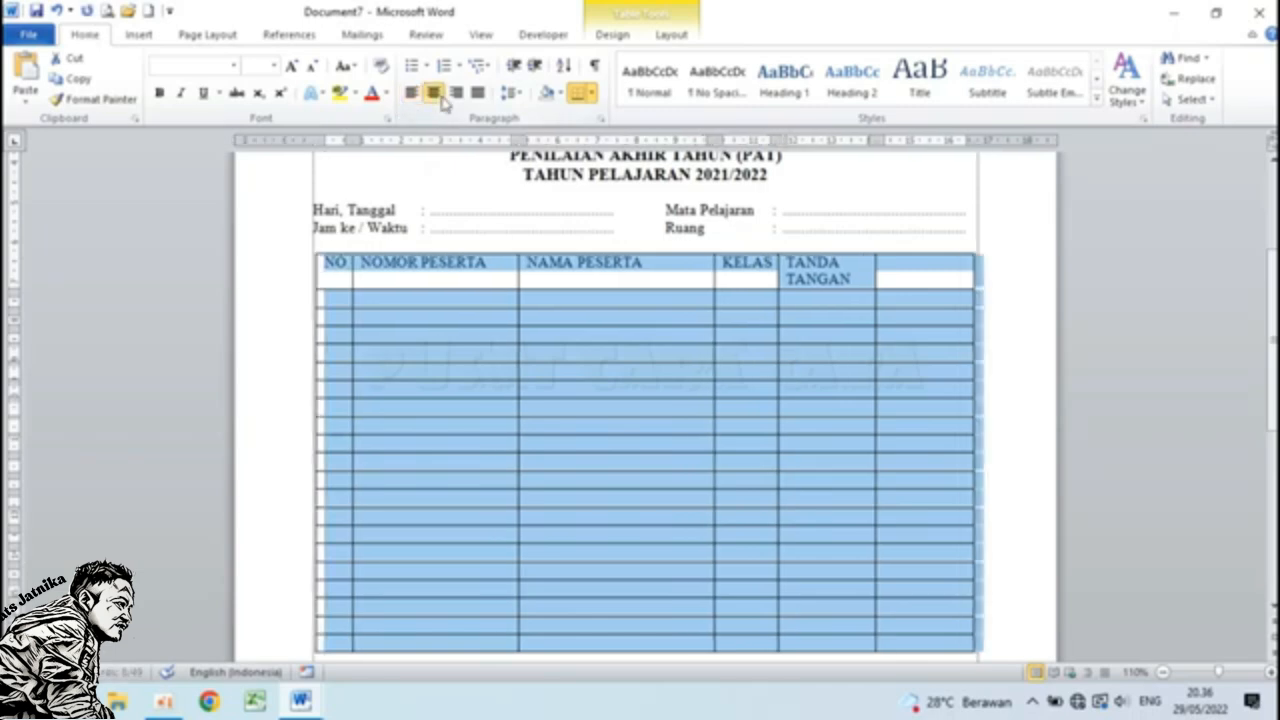
pyautogui.click(401, 304)
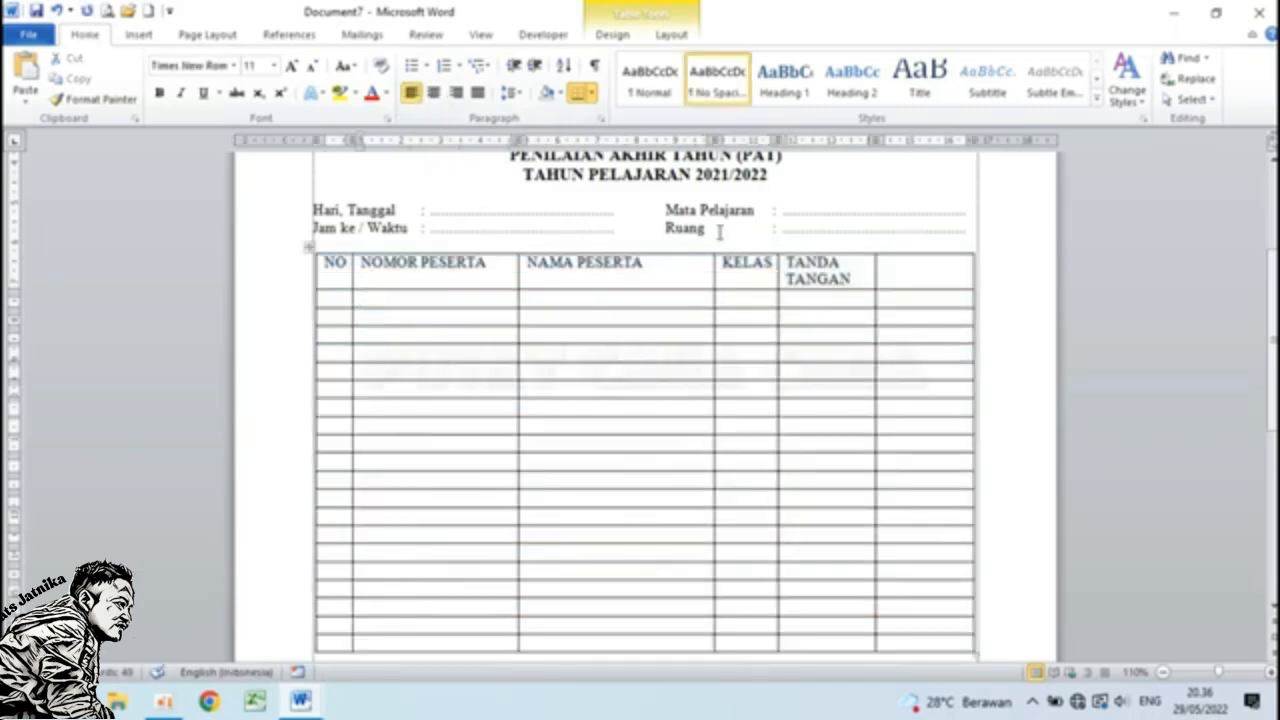
pyautogui.moveTo(711, 136); pyautogui.dragTo(714, 140)
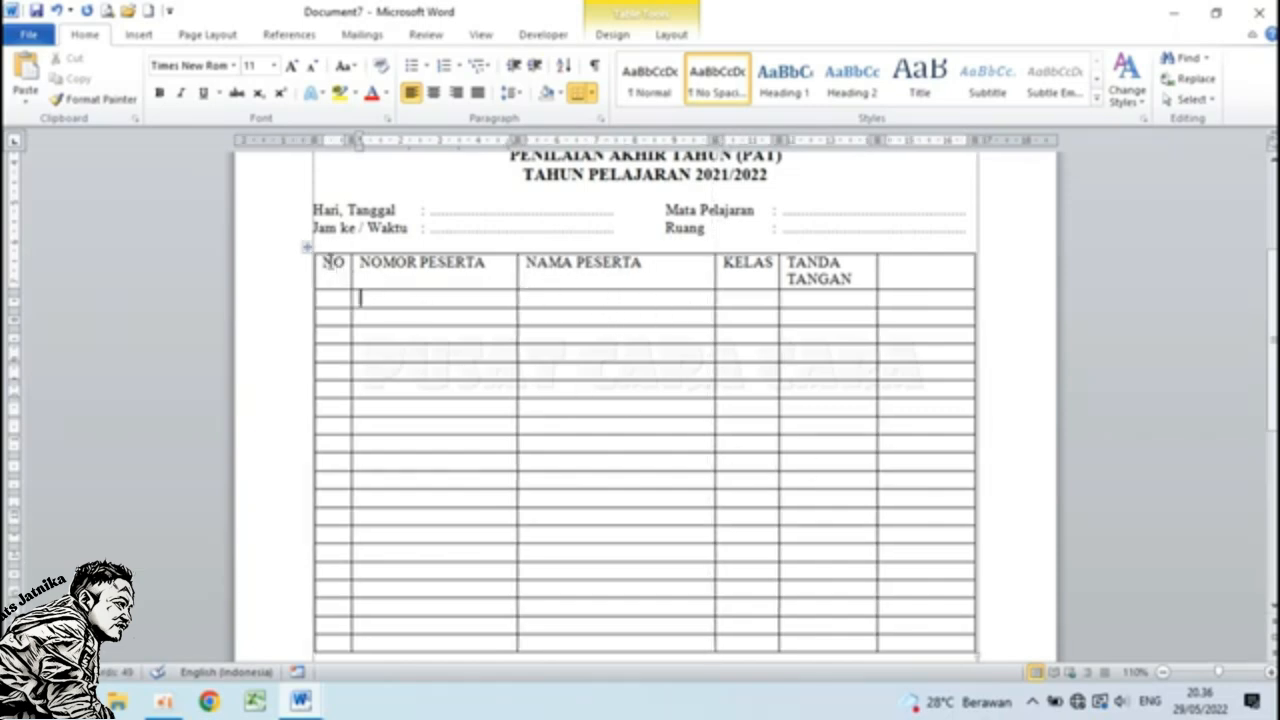
# Centre the contents of all table cells both horizontally and vertically.
pyautogui.moveTo(330, 262); pyautogui.dragTo(920, 557)
pyautogui.scroll(6, 920, 550)
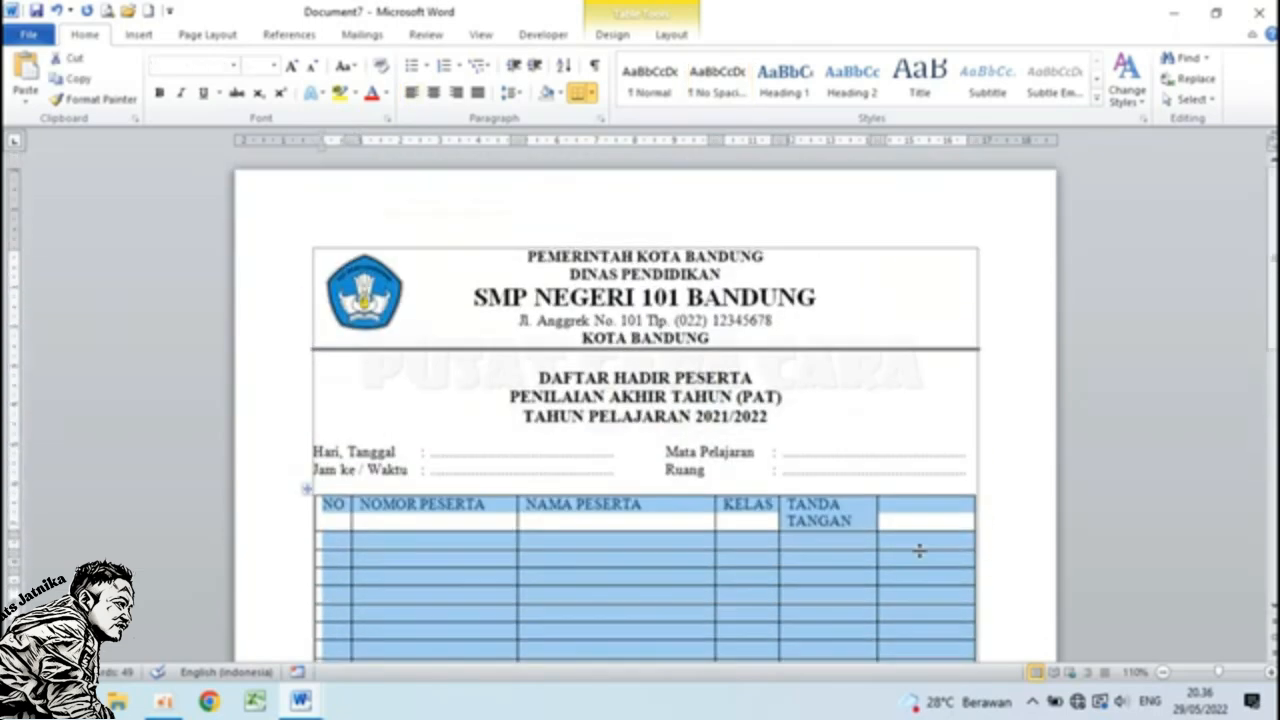
pyautogui.click(670, 35)
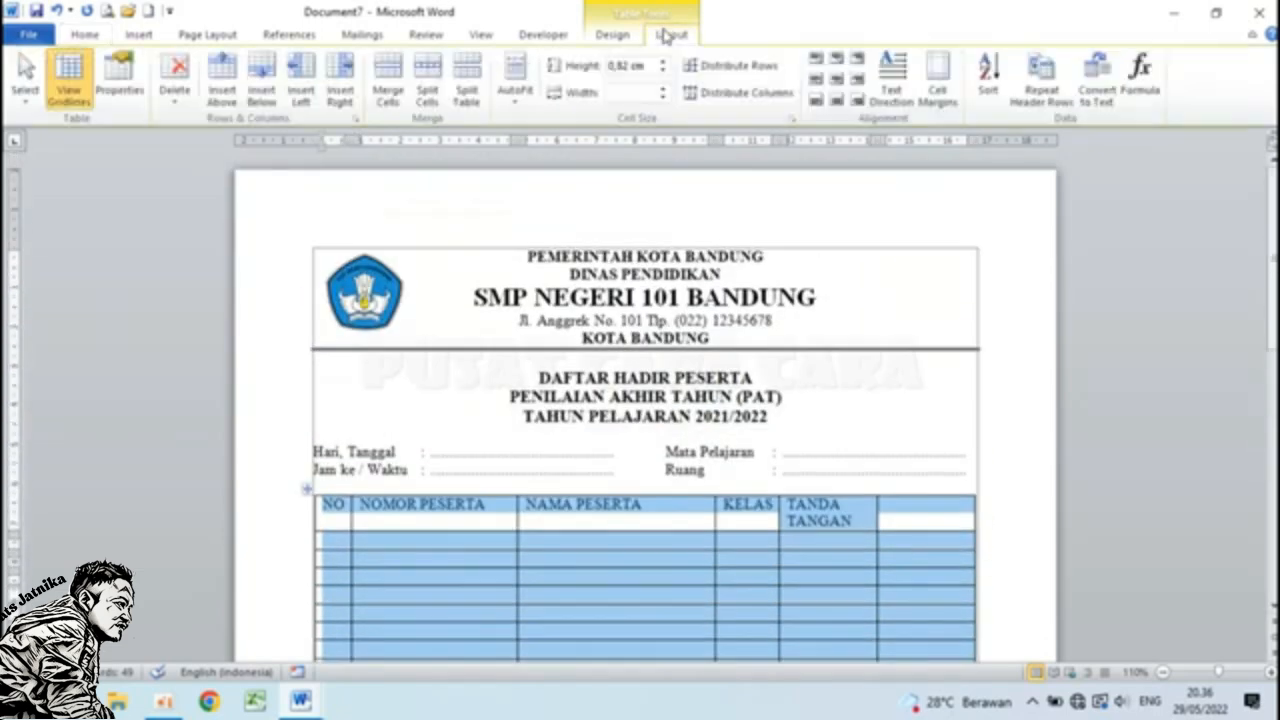
pyautogui.click(836, 80)
pyautogui.scroll(-2, 432, 468)
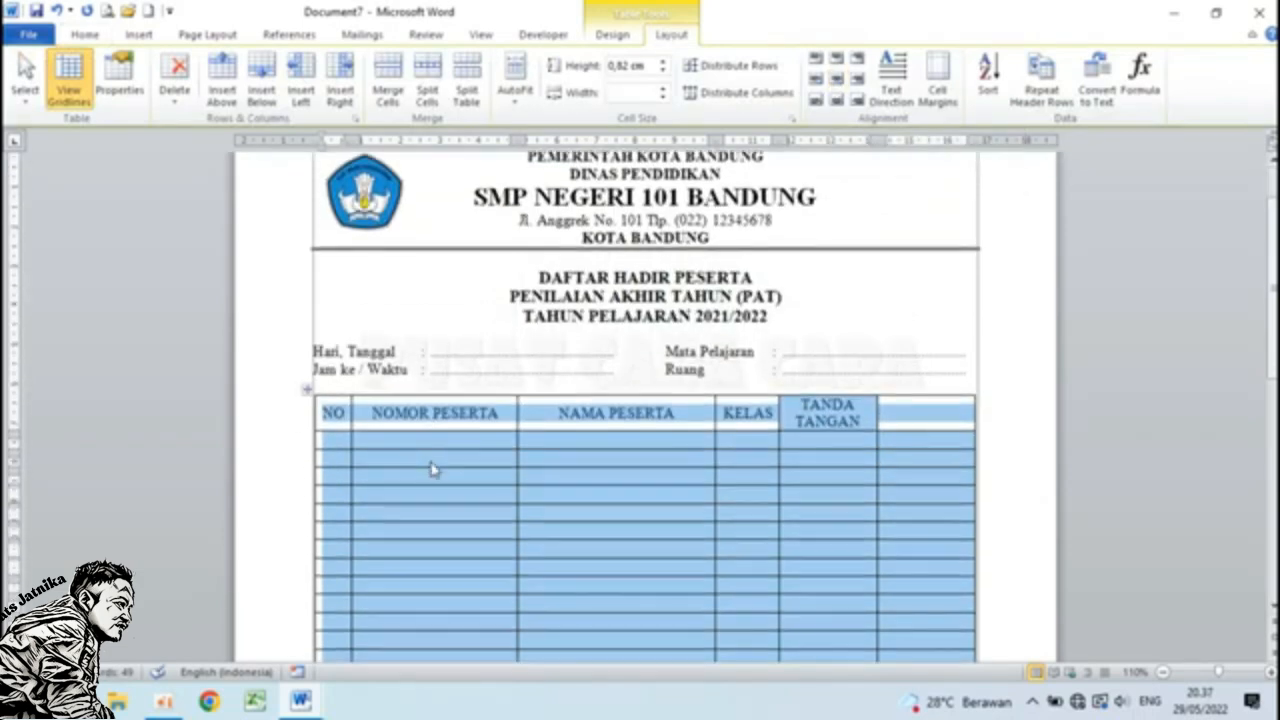
pyautogui.click(500, 414)
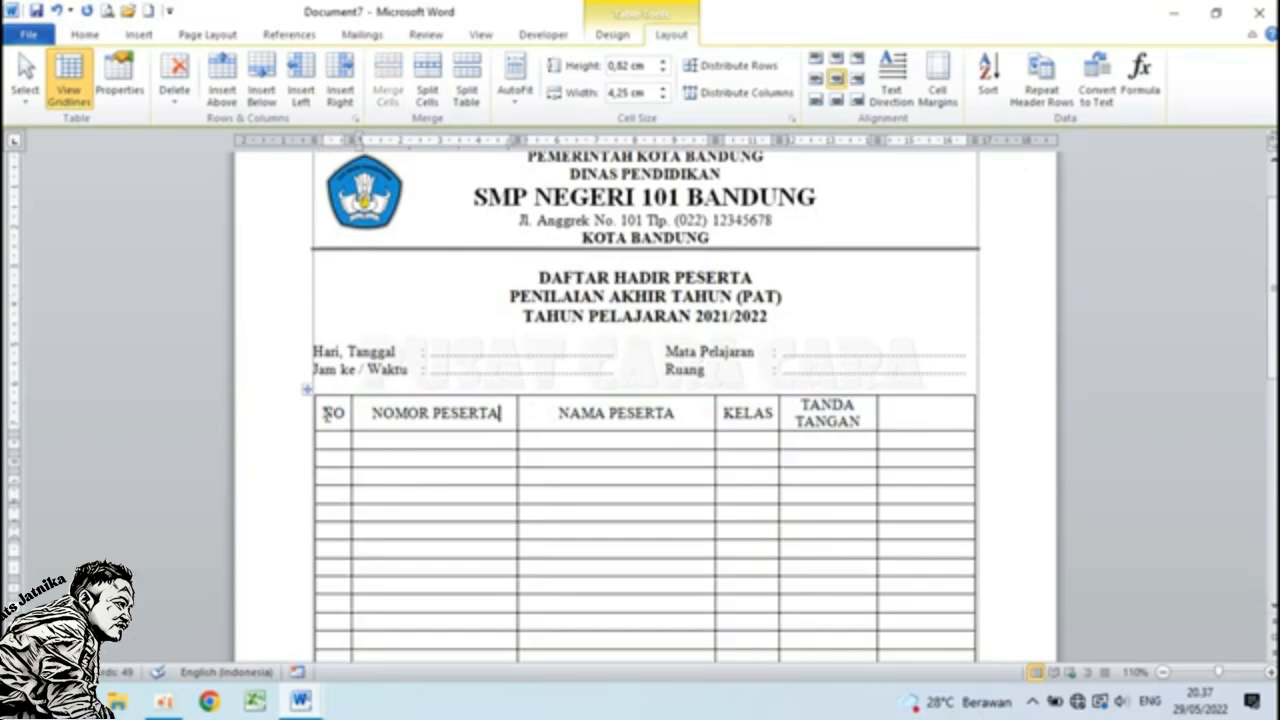
# Make the headings in the table's top row bold, from NO through the blank last cell.
pyautogui.moveTo(326, 414); pyautogui.dragTo(910, 426)
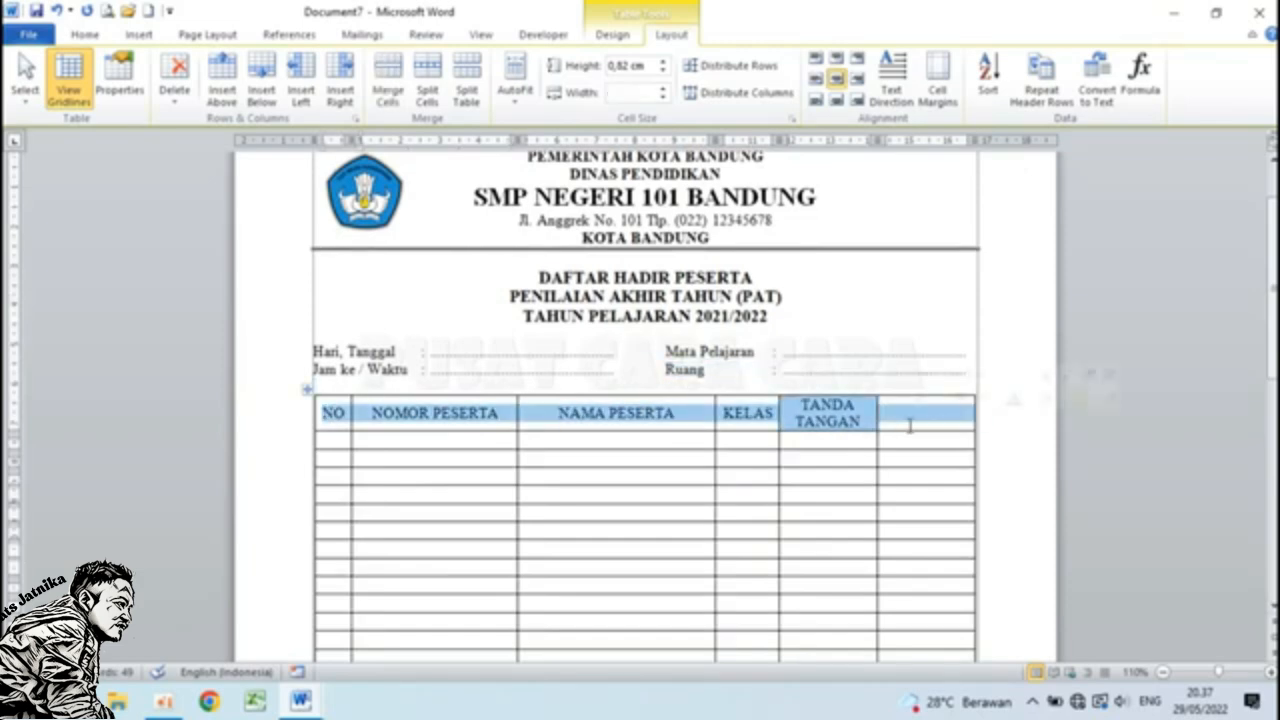
pyautogui.click(87, 35)
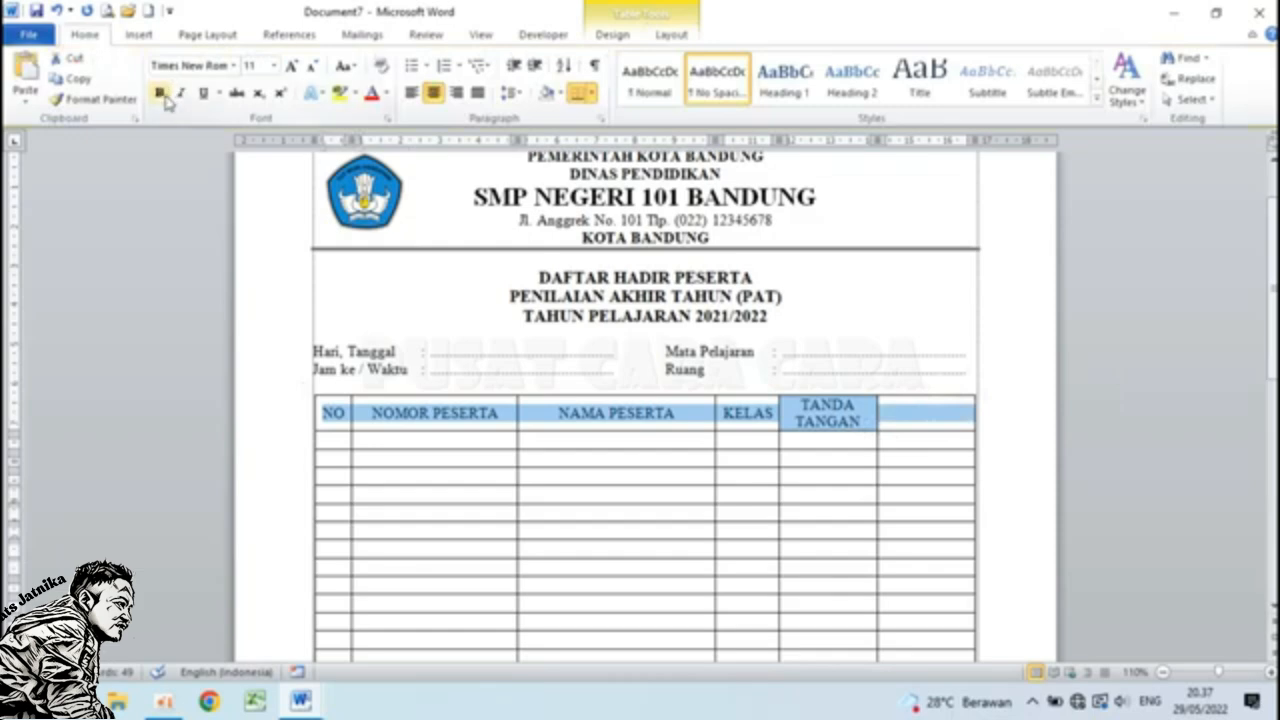
pyautogui.click(162, 95)
pyautogui.click(577, 418)
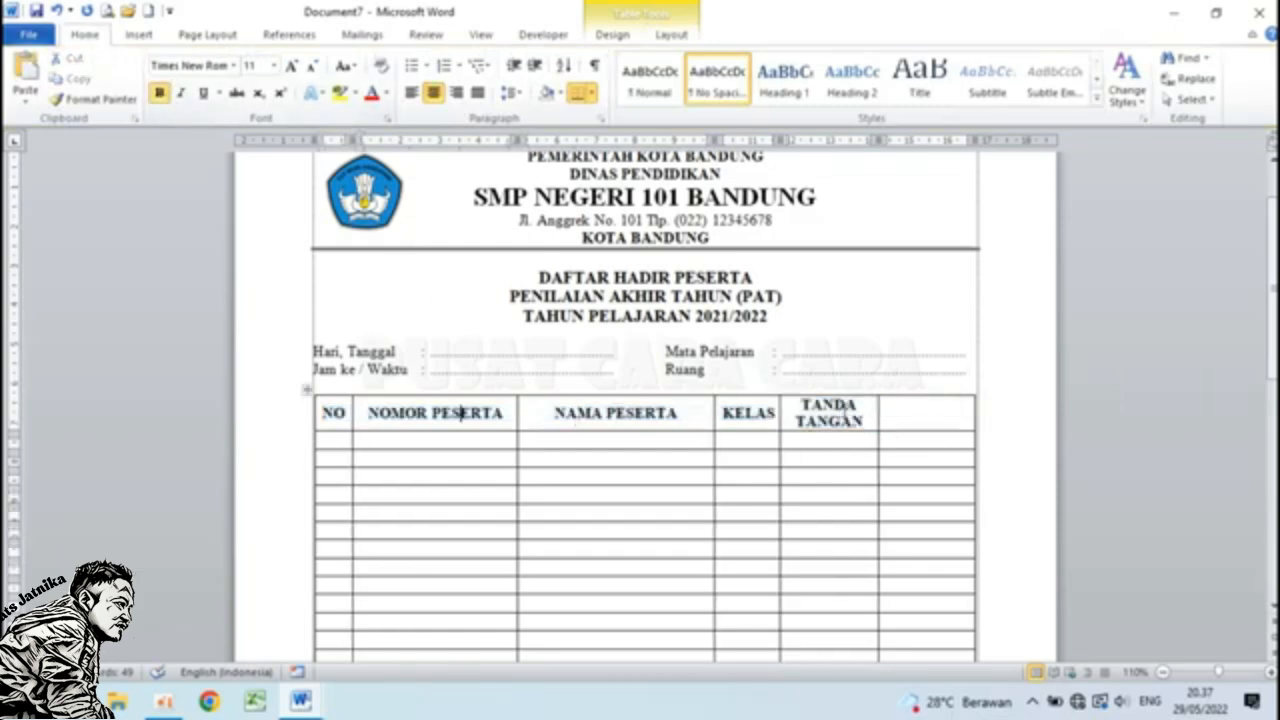
# Merge the TANDA TANGAN heading cell with the blank cell beside it in the top row.
pyautogui.moveTo(833, 405); pyautogui.dragTo(912, 427)
pyautogui.click(890, 420)
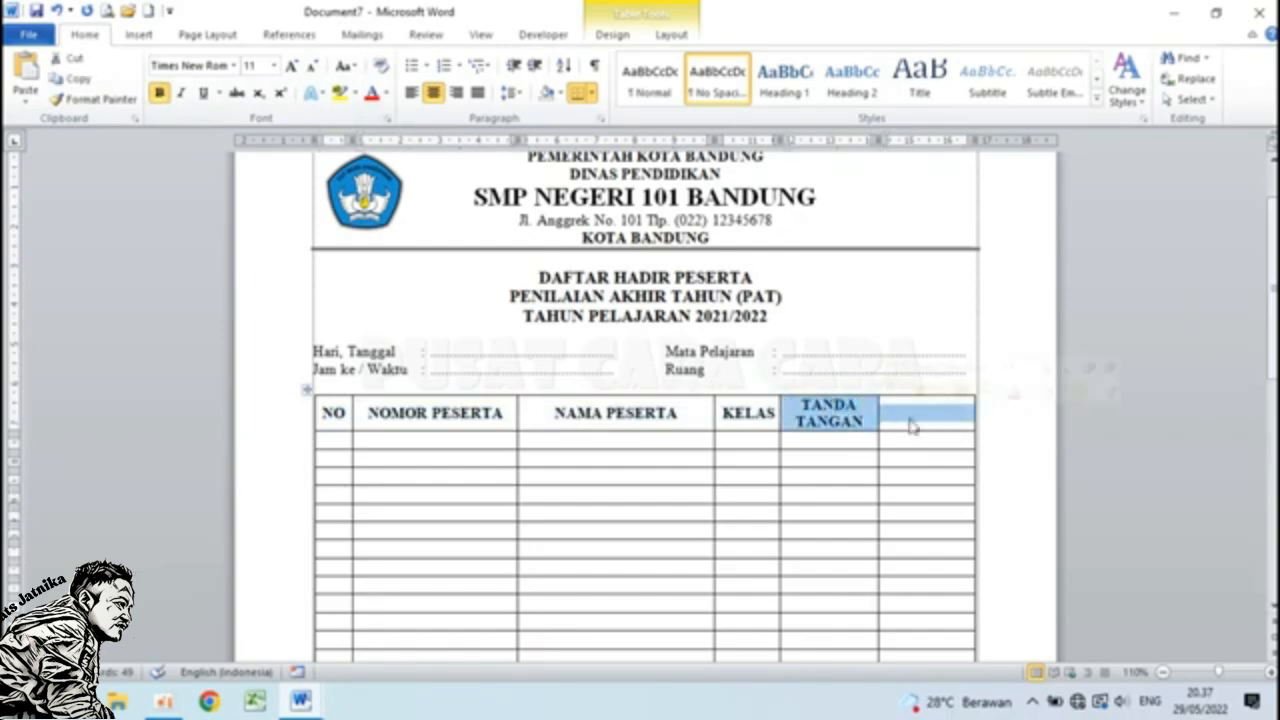
pyautogui.rightClick(866, 422)
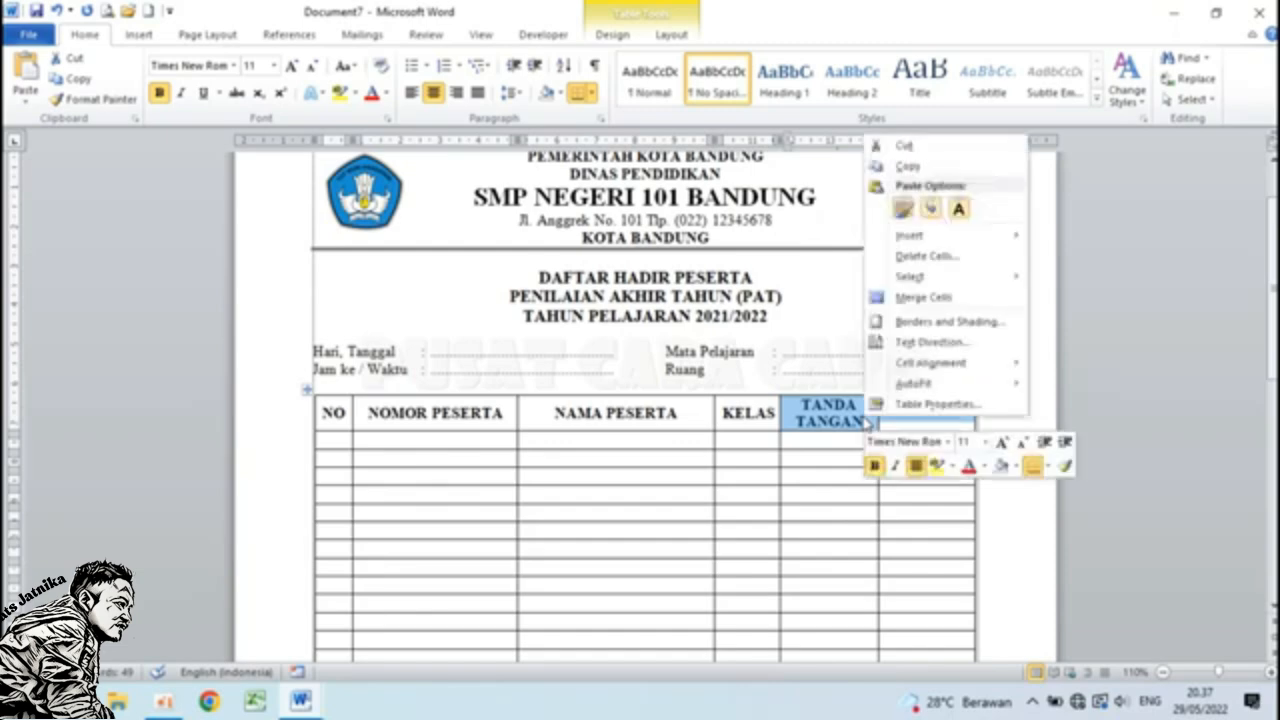
pyautogui.click(924, 297)
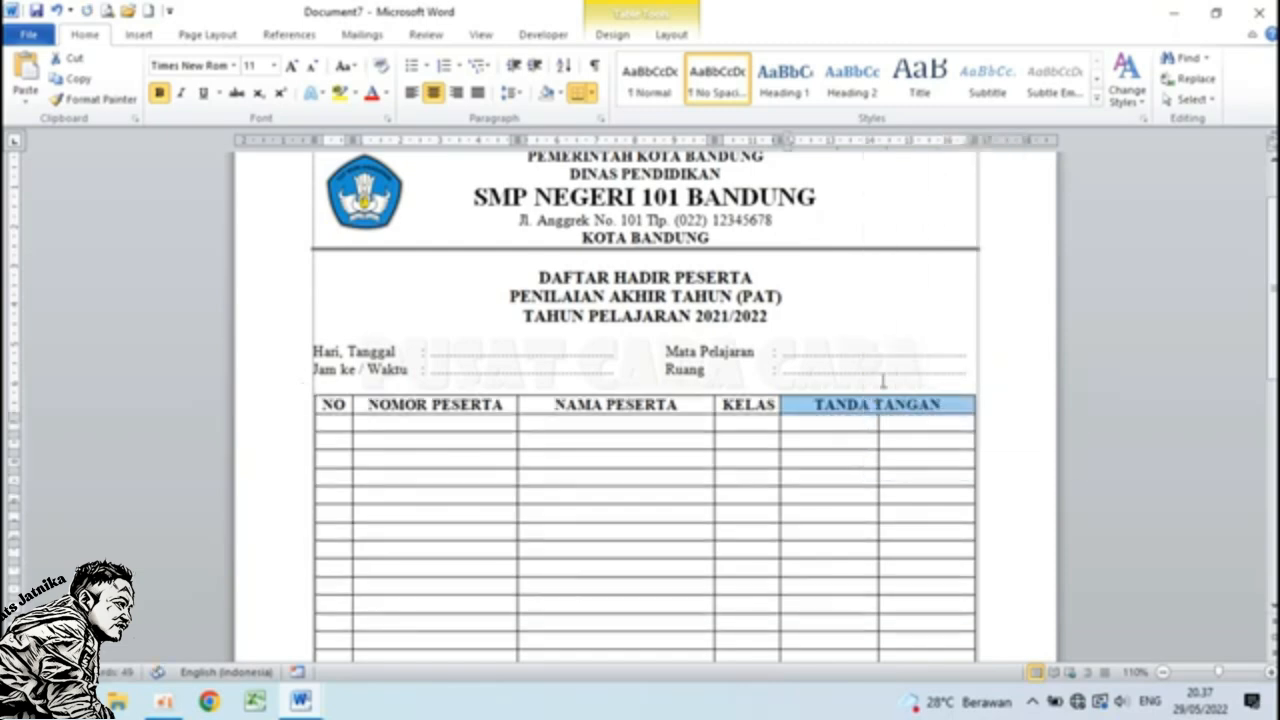
pyautogui.click(850, 413)
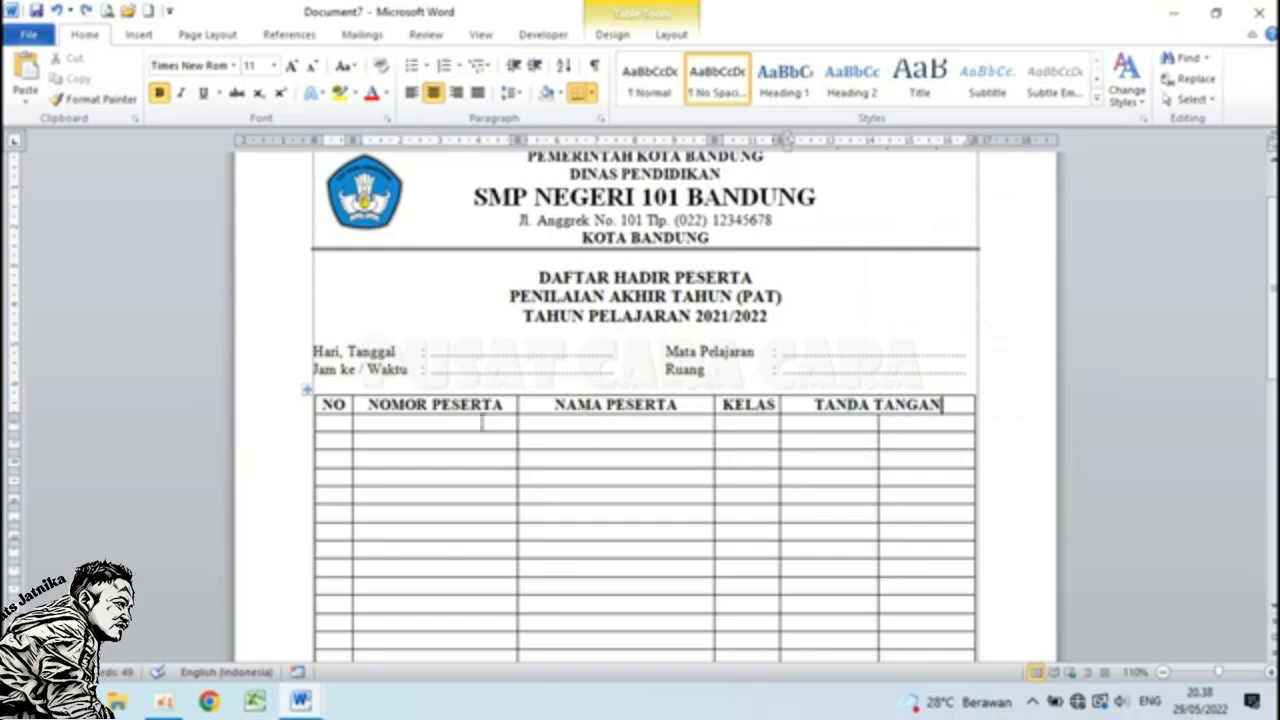
# Try to enlarge the table's header row freehand by moving its lower border.
pyautogui.click(304, 406)
pyautogui.moveTo(405, 413); pyautogui.dragTo(417, 431)
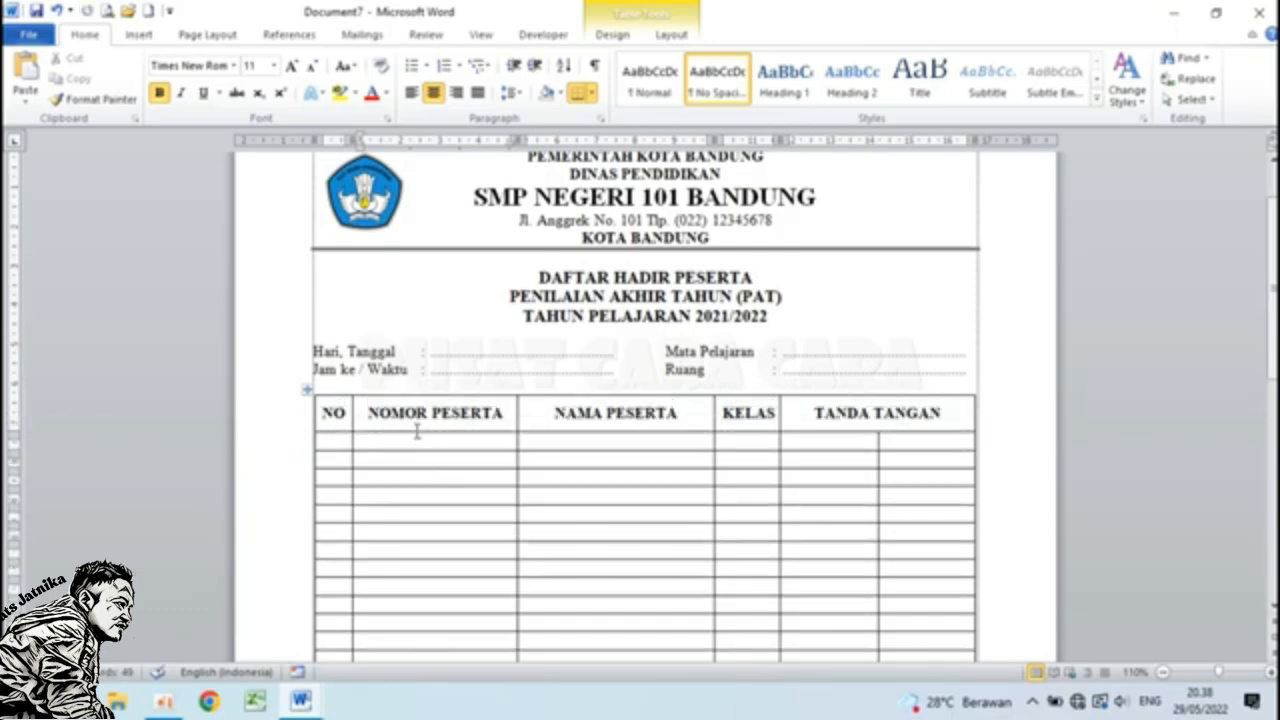
pyautogui.hotkey('ctrl', 'z')
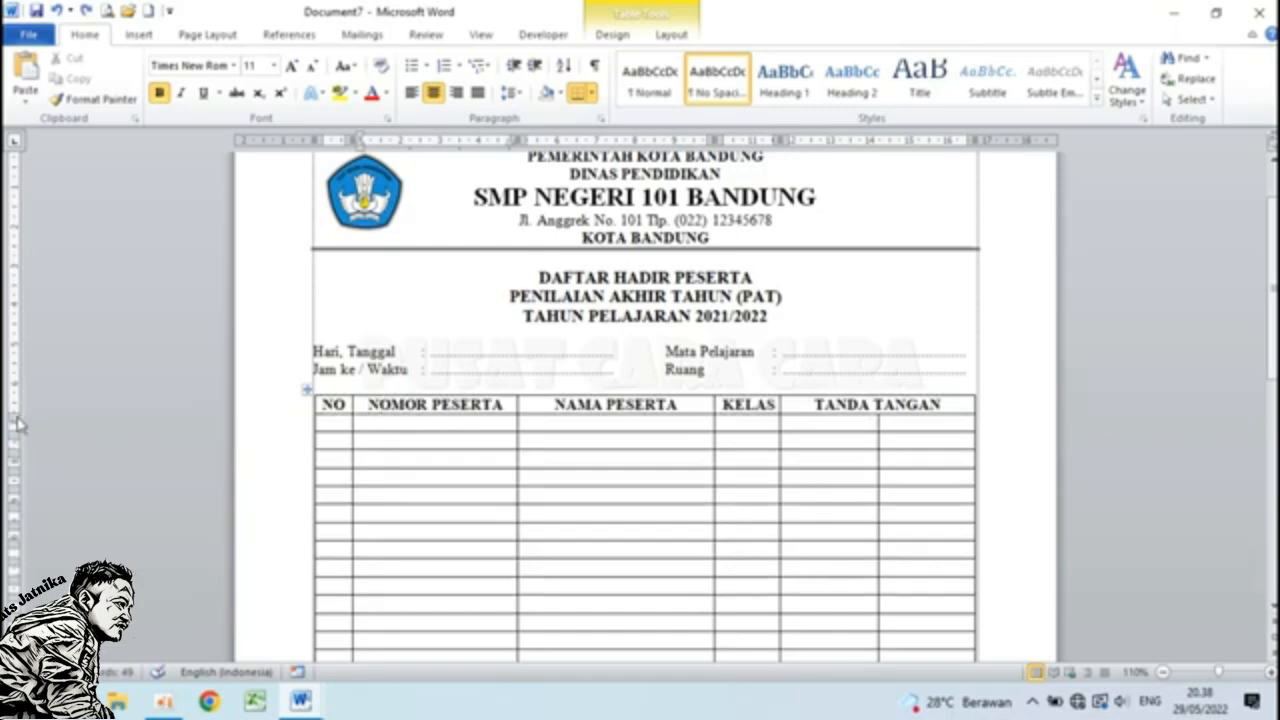
pyautogui.moveTo(17, 424); pyautogui.dragTo(17, 434)
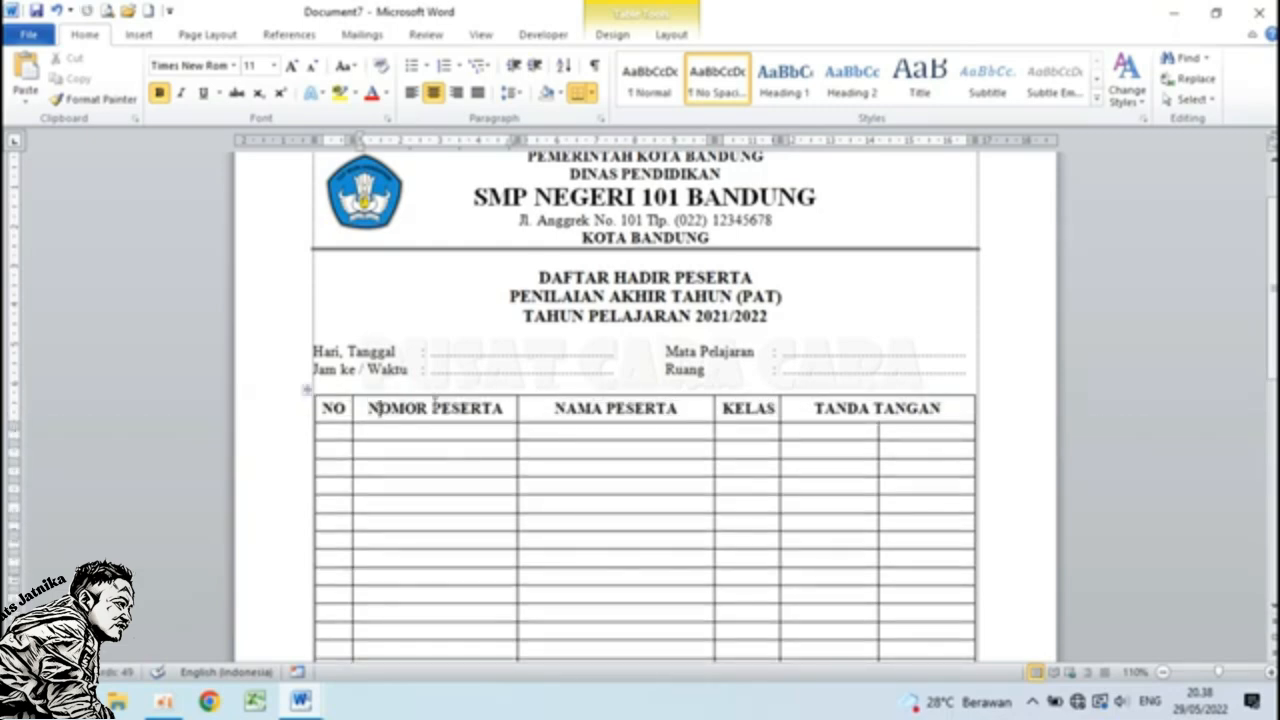
# Set the height of the table's header row to 0,75 cm.
pyautogui.moveTo(316, 414); pyautogui.dragTo(838, 410)
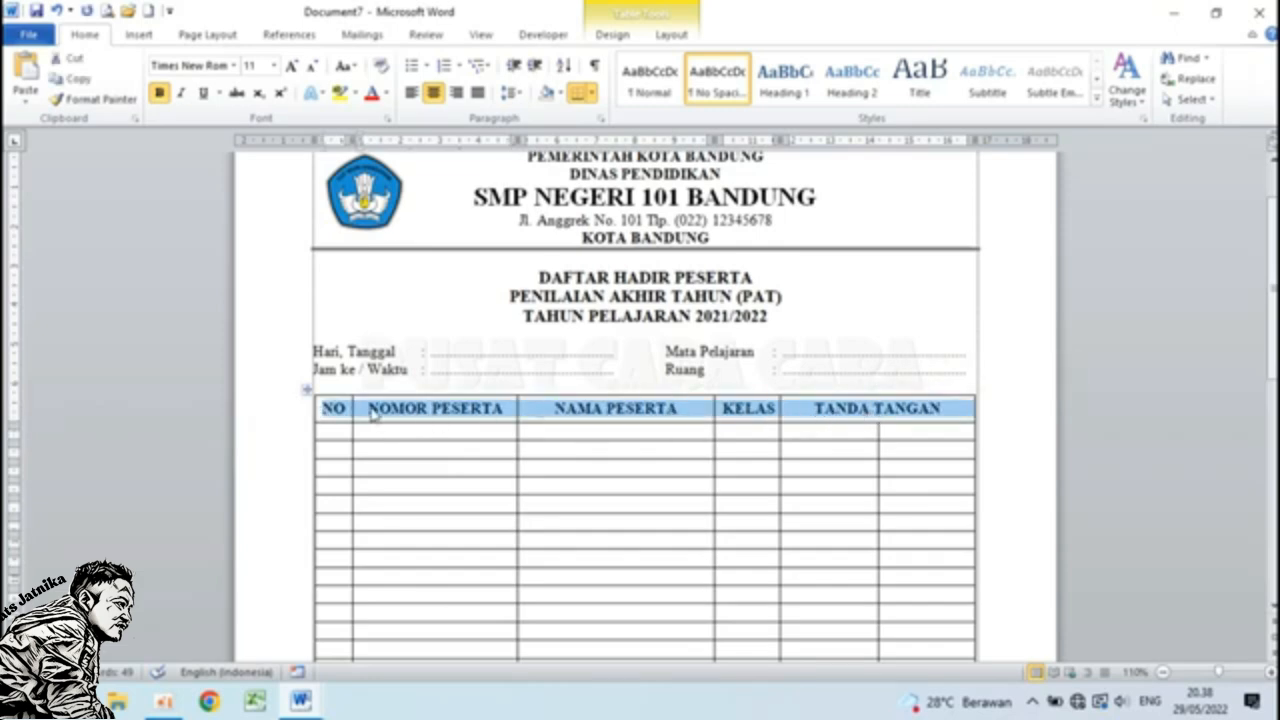
pyautogui.click(530, 410)
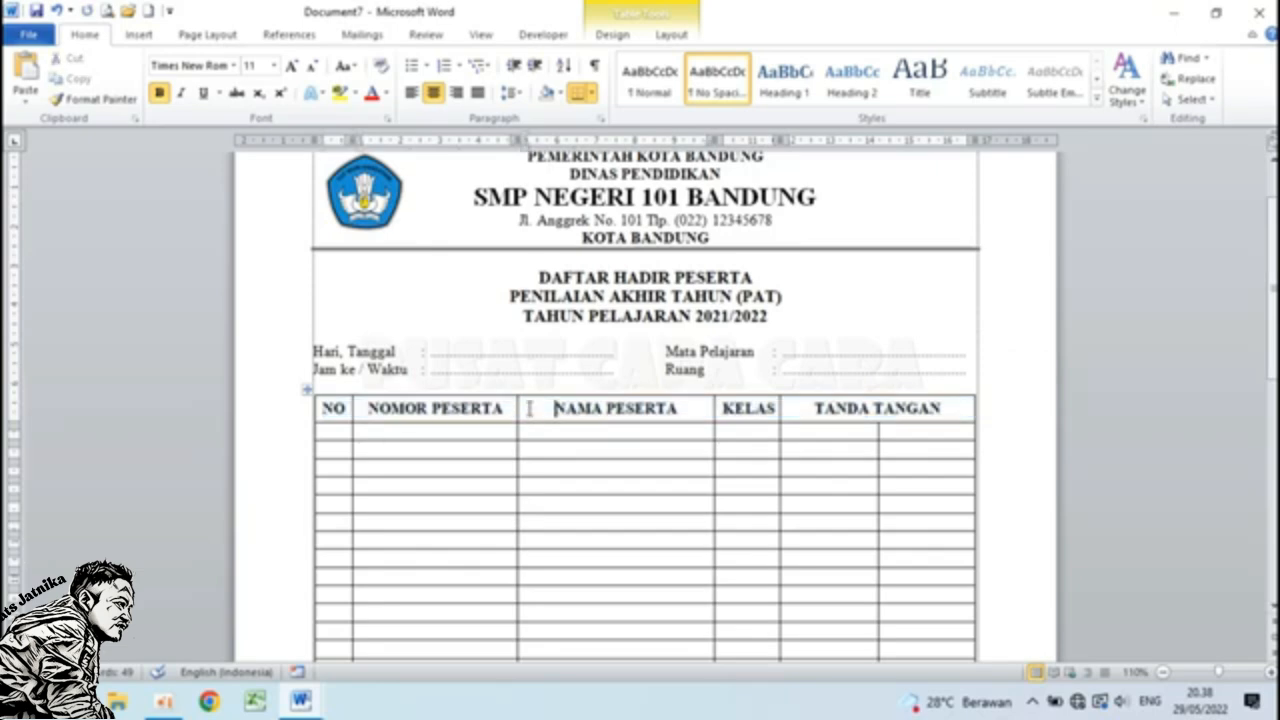
pyautogui.click(300, 418)
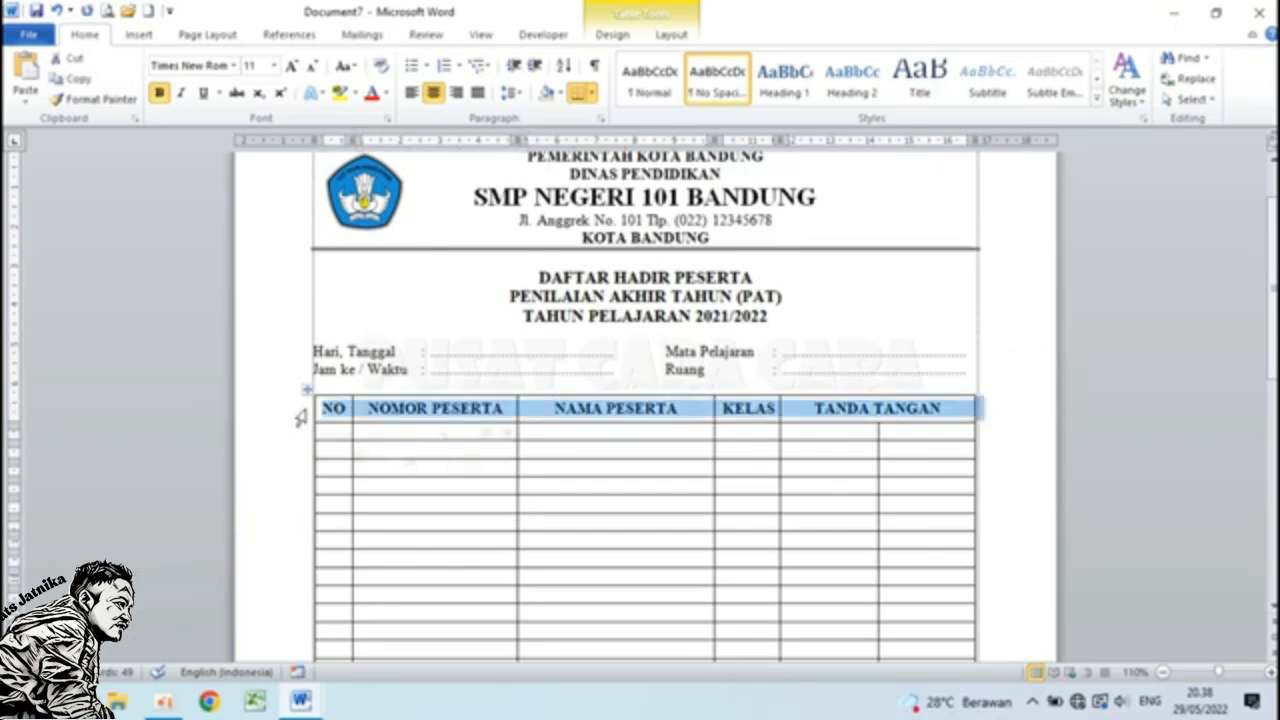
pyautogui.rightClick(368, 410)
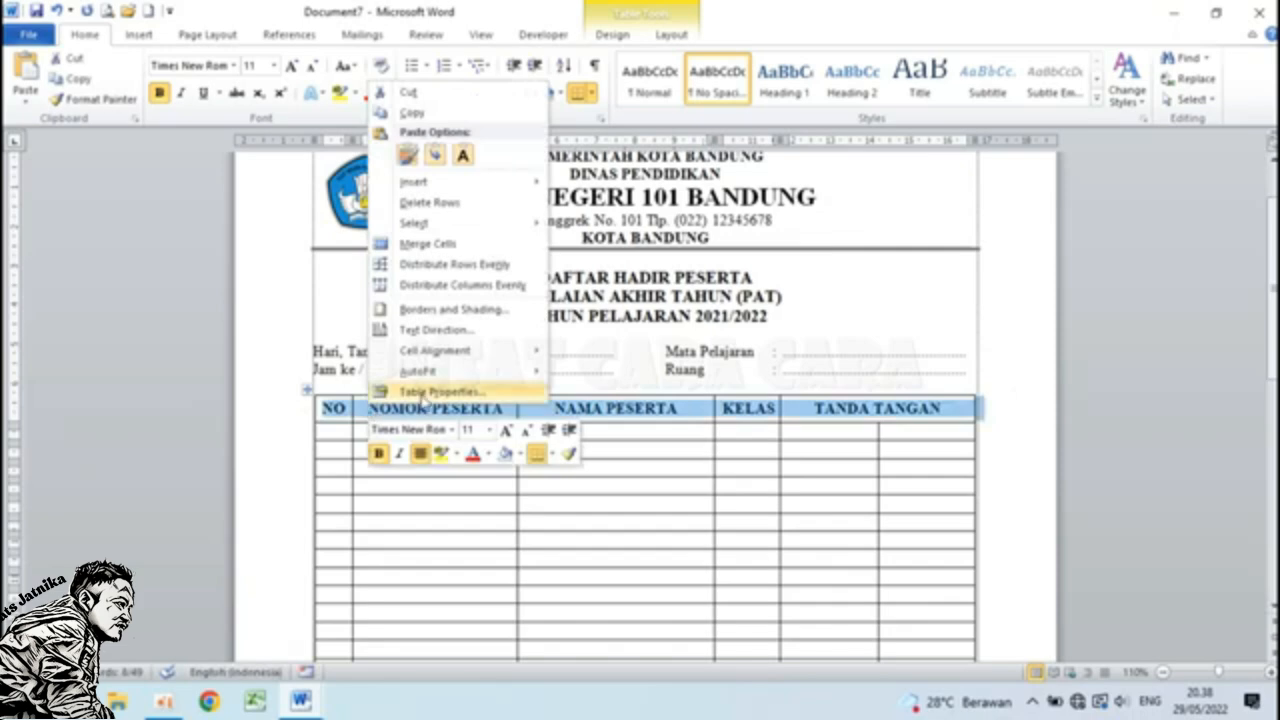
pyautogui.click(424, 394)
pyautogui.click(529, 167)
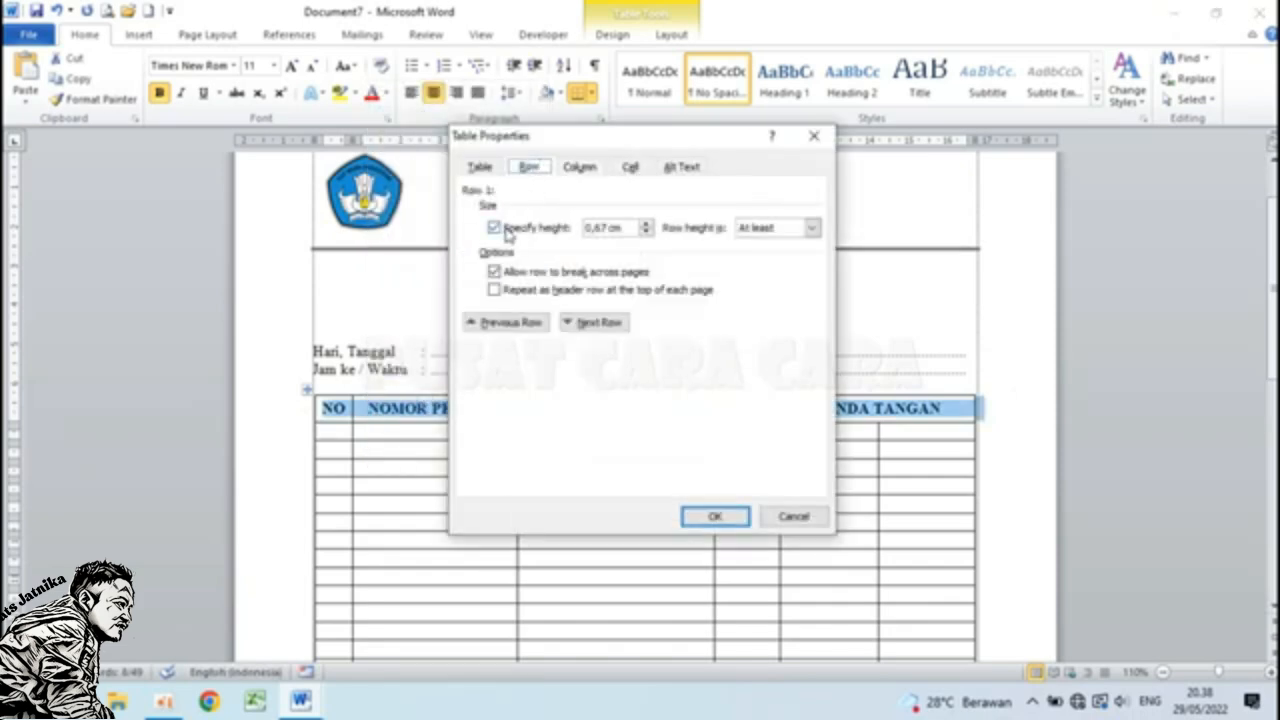
pyautogui.click(610, 228)
pyautogui.press('BackSpace')
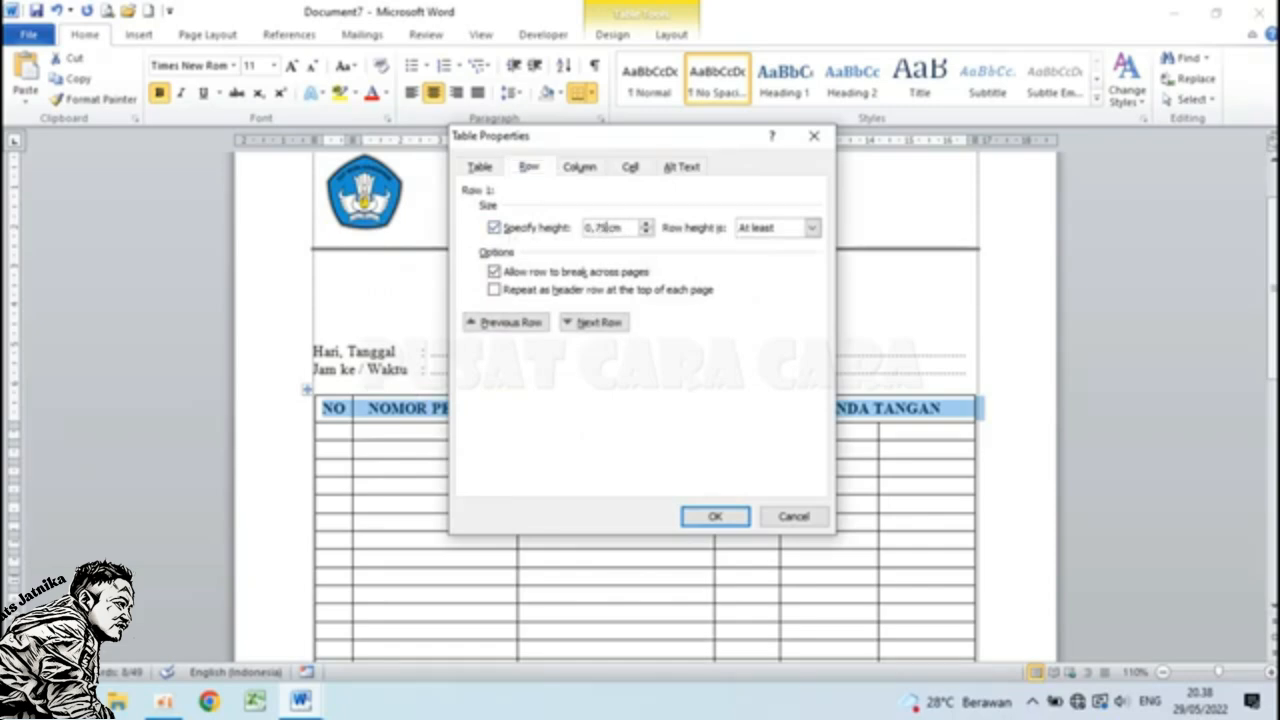
pyautogui.click(708, 512)
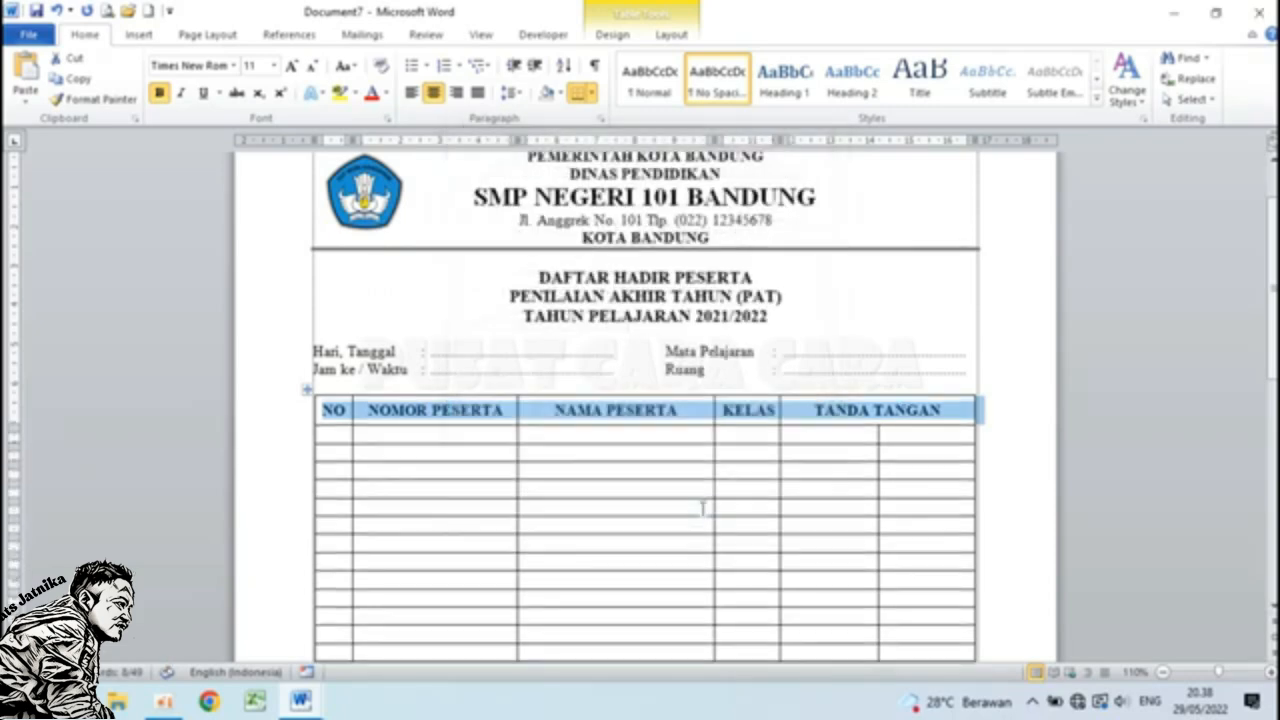
# Specify one uniform minimum height for all the empty table rows below the header row.
pyautogui.click(411, 432)
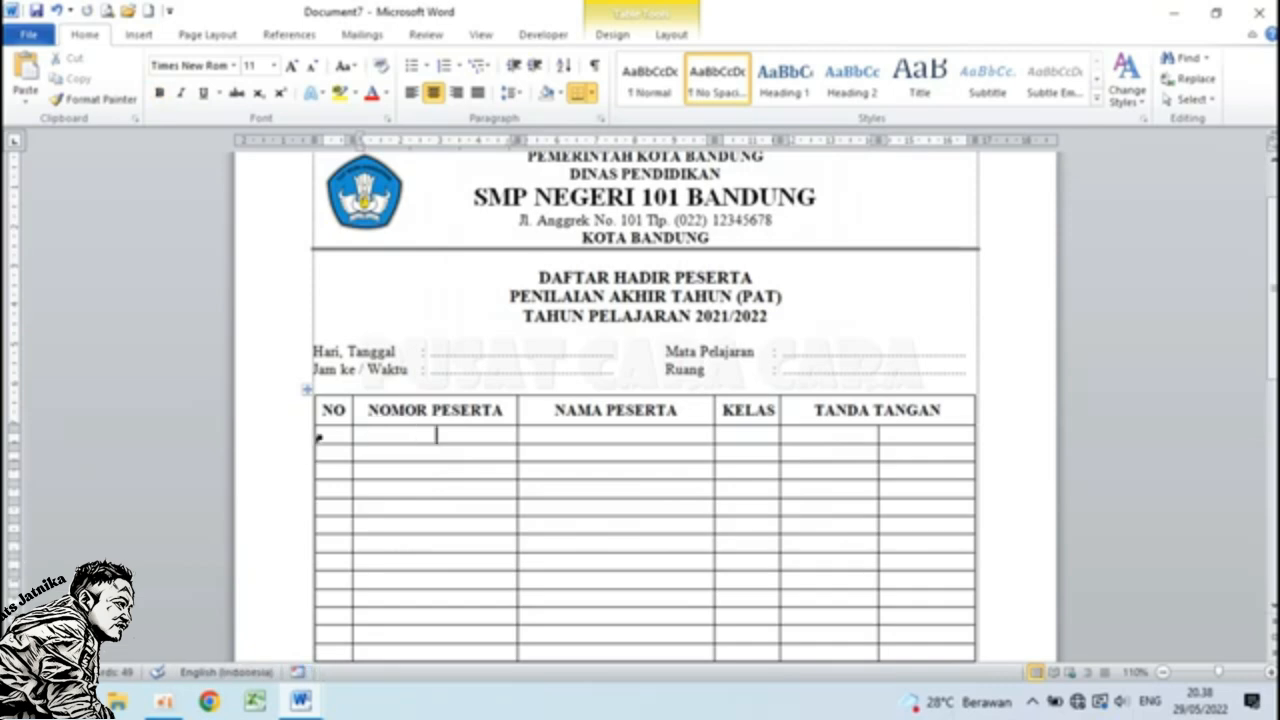
pyautogui.moveTo(317, 437); pyautogui.dragTo(908, 340)
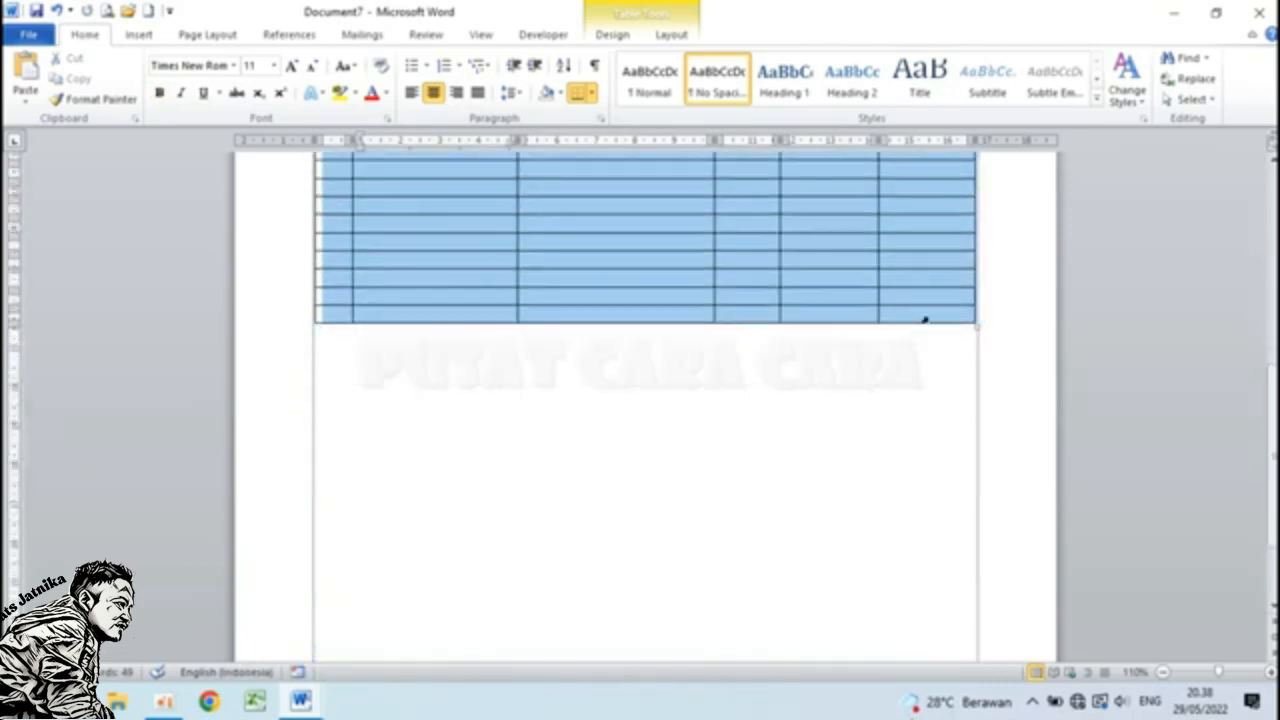
pyautogui.scroll(5, 929, 322)
pyautogui.rightClick(645, 309)
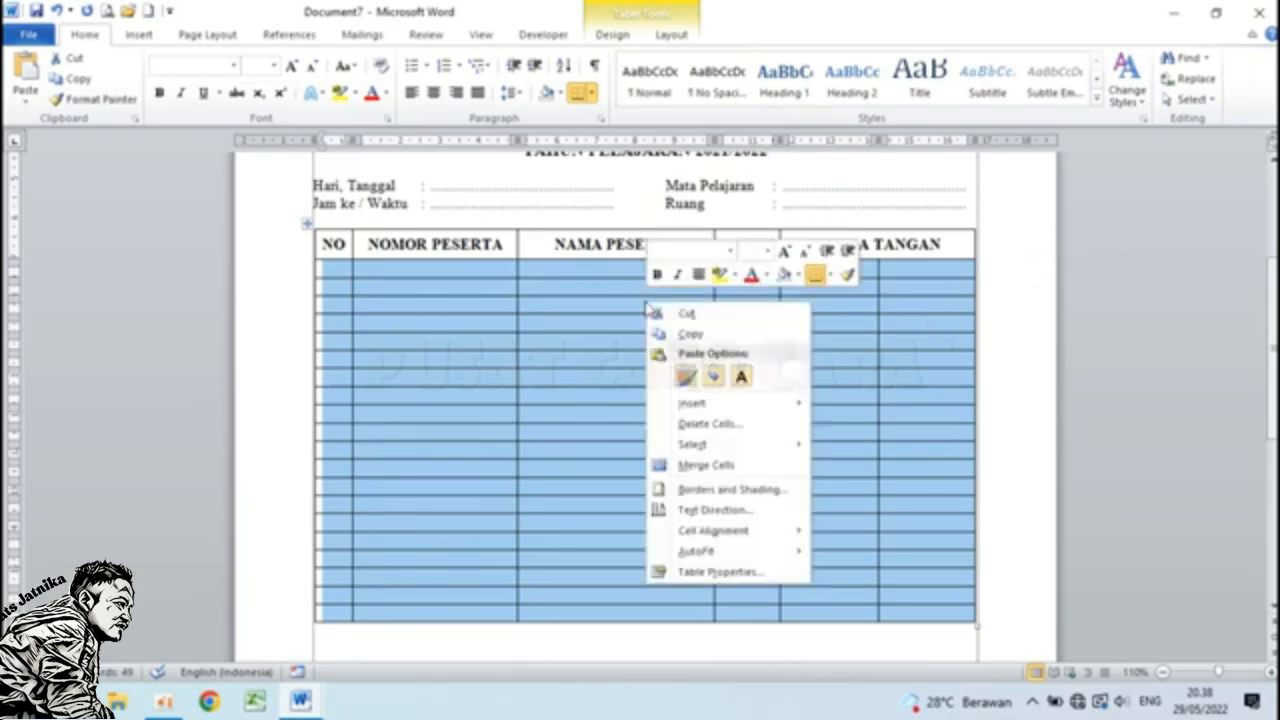
pyautogui.click(712, 572)
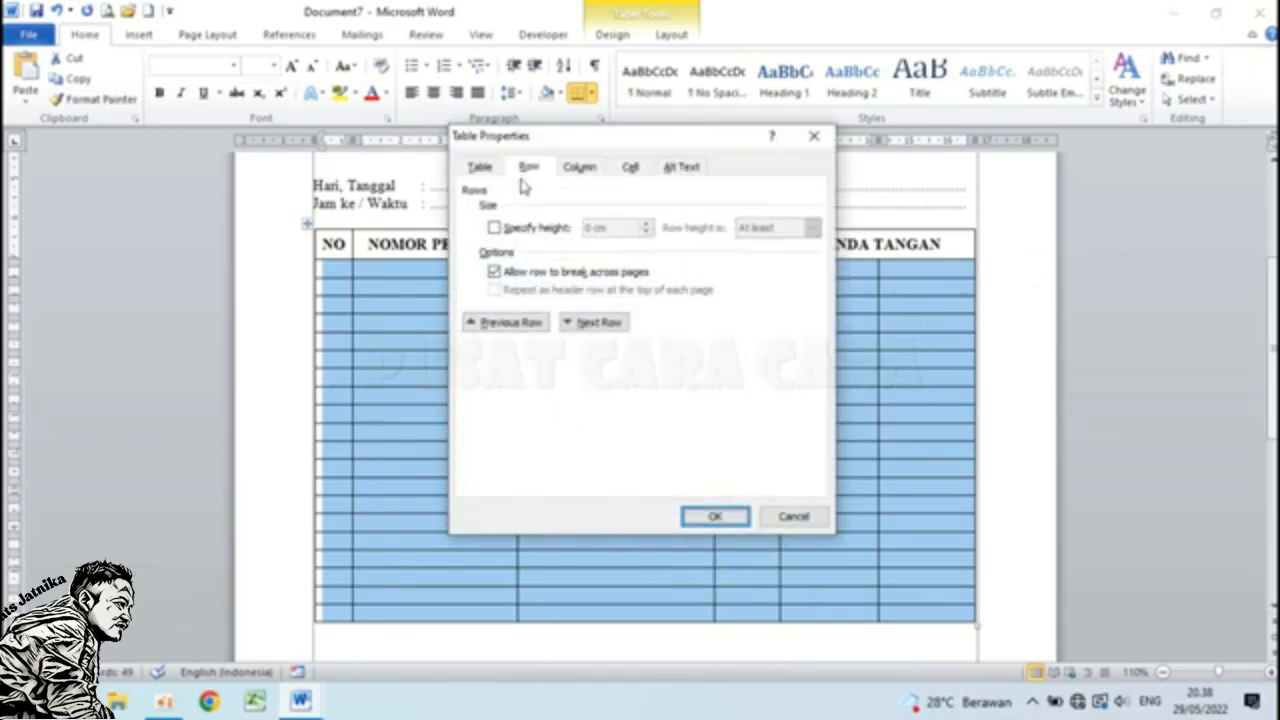
pyautogui.click(530, 228)
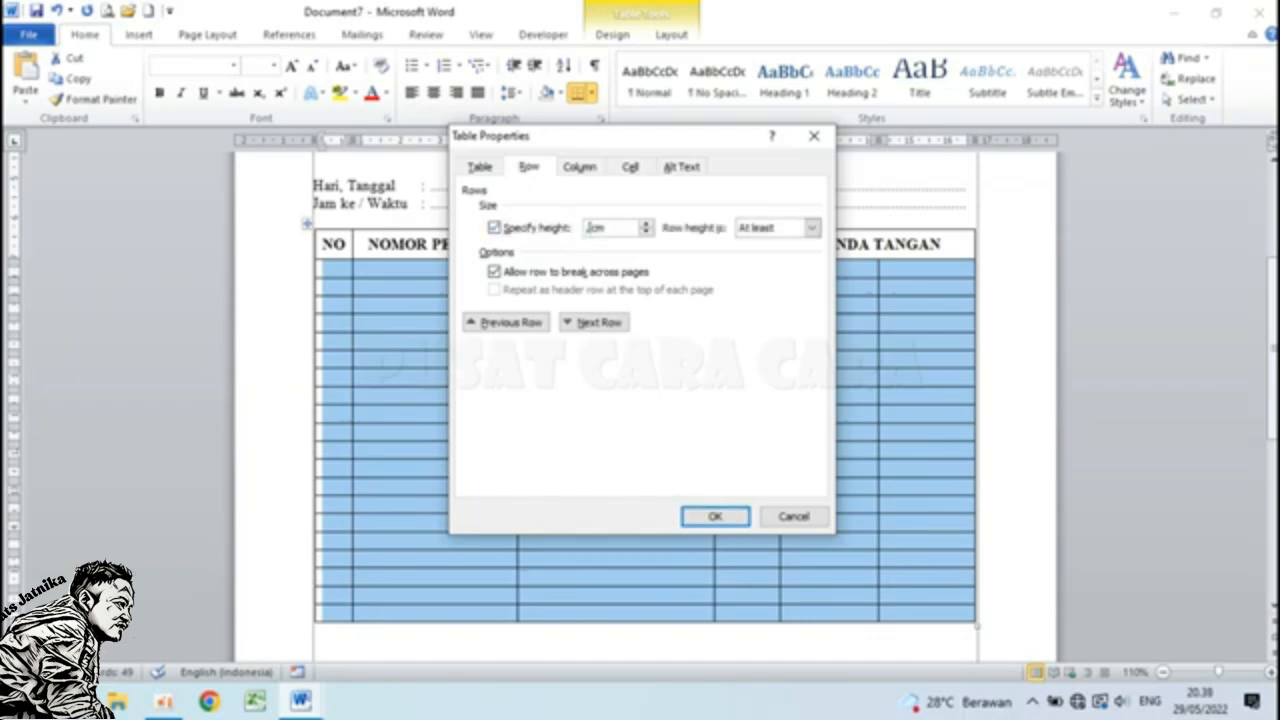
pyautogui.write('1cm')
pyautogui.click(714, 517)
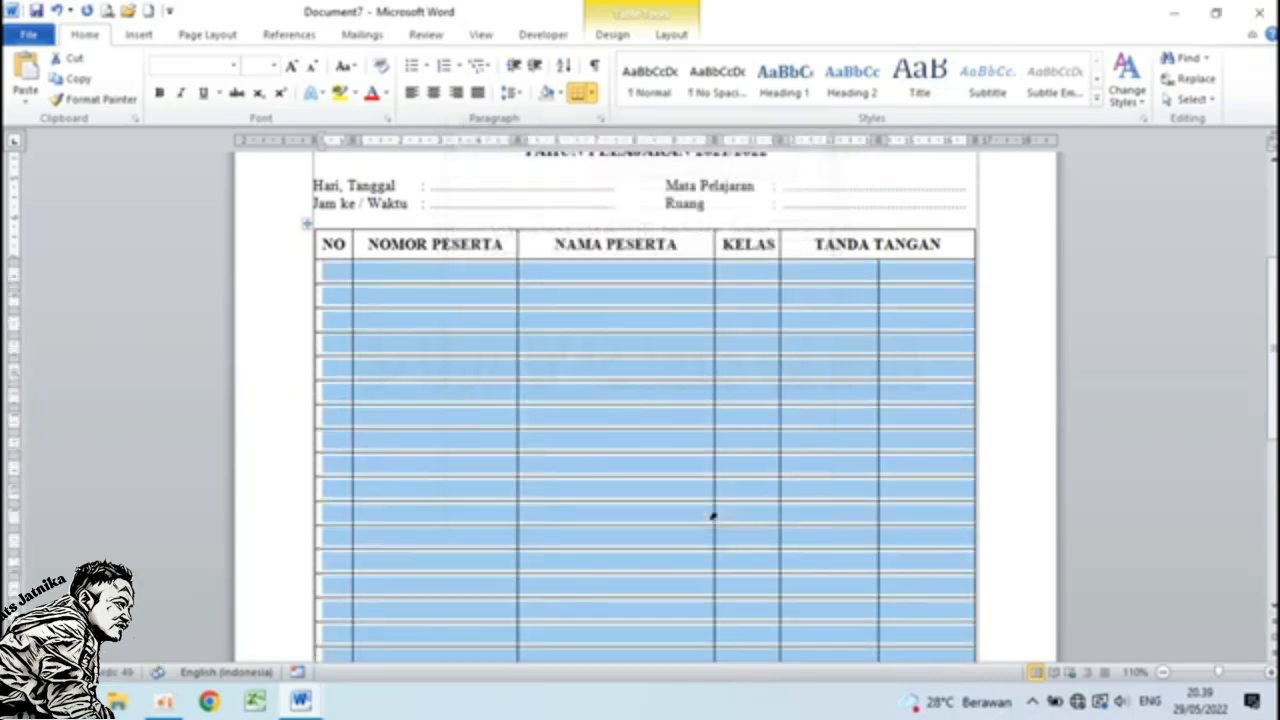
# Number the rows in the NO column from 1 to 20.
pyautogui.click(414, 302)
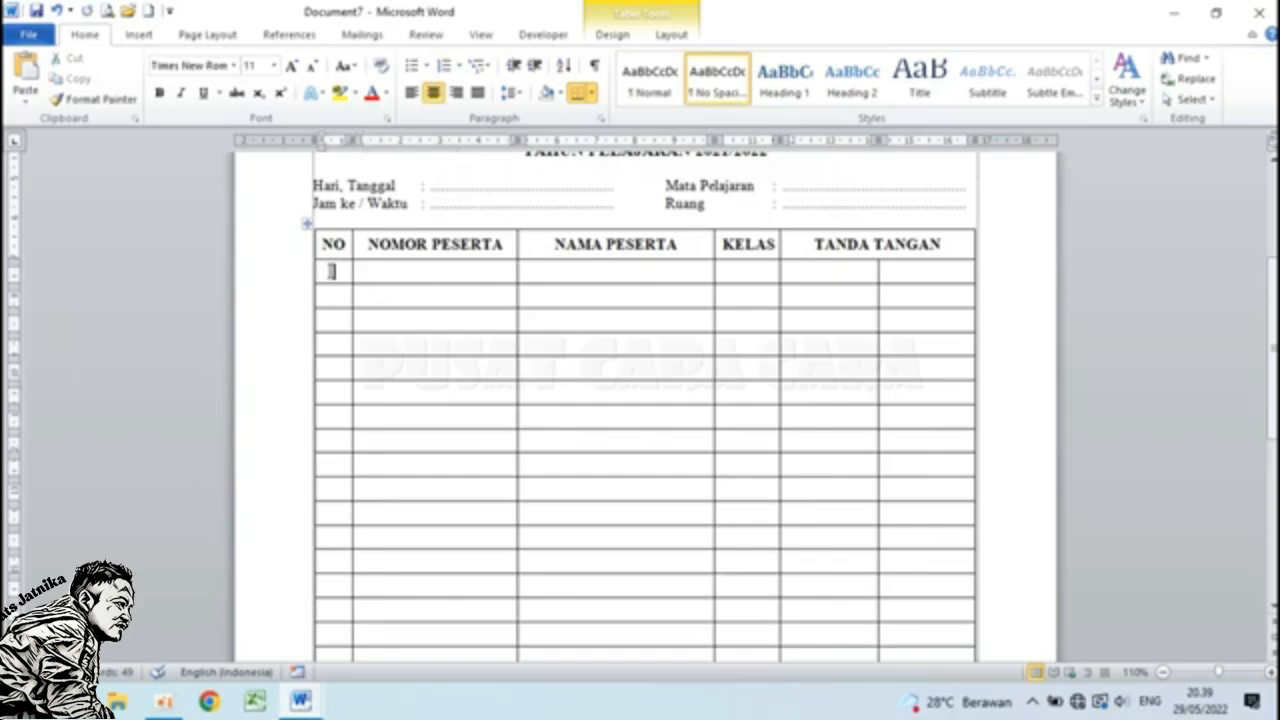
pyautogui.write('1')
pyautogui.press('Down')
pyautogui.write('2')
pyautogui.press('Down')
pyautogui.write('3')
pyautogui.press('Down')
pyautogui.write('4')
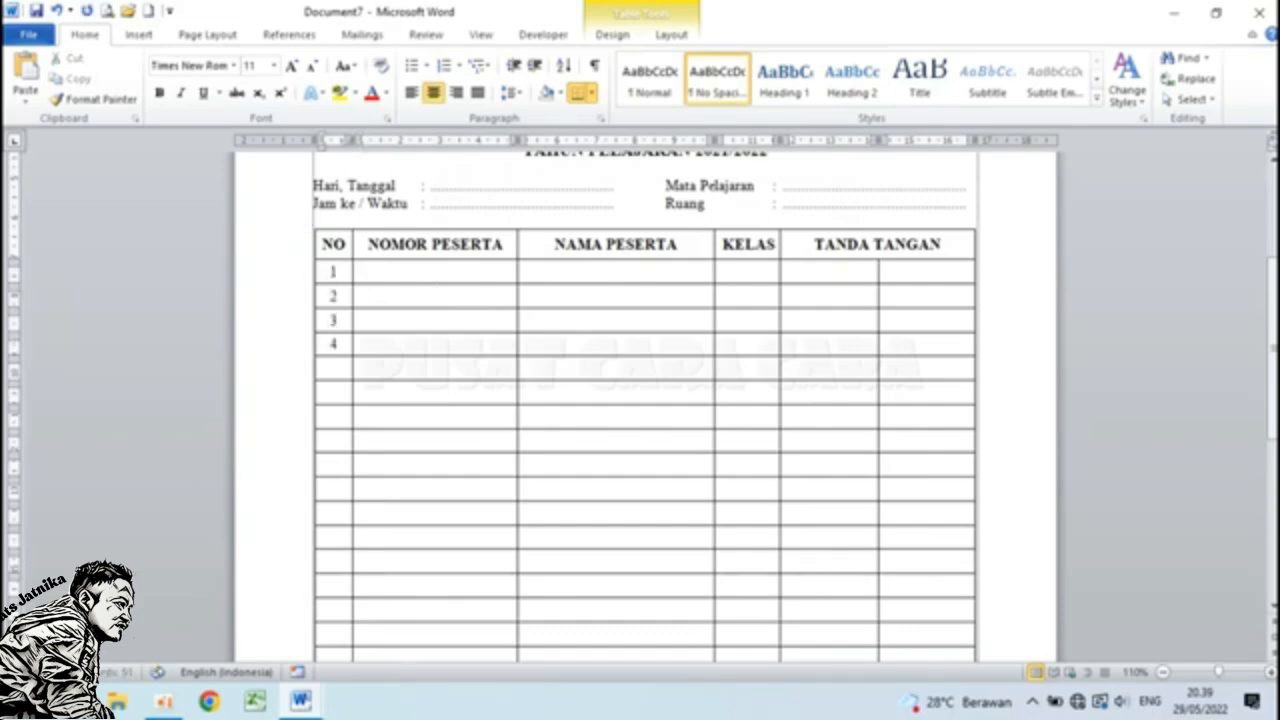
pyautogui.press('Down')
pyautogui.write('5')
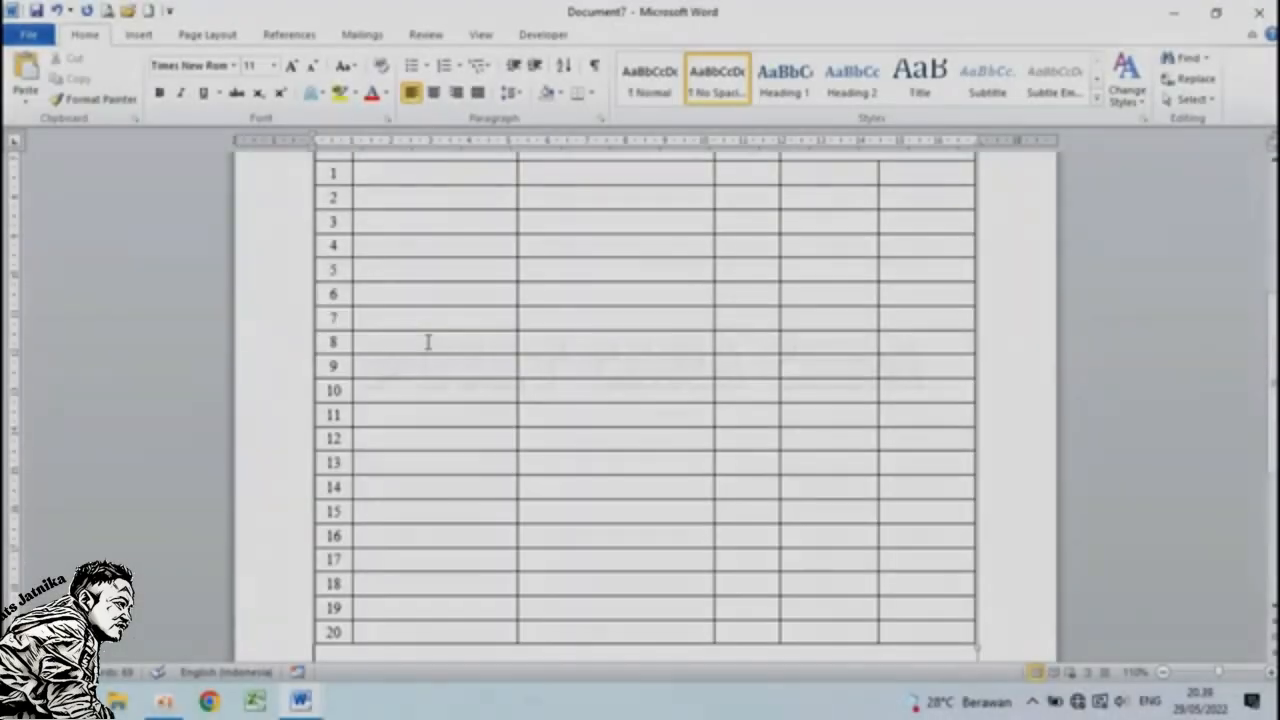
# Left-align all the cells in both columns under the TANDA TANGAN heading.
pyautogui.scroll(2, 428, 342)
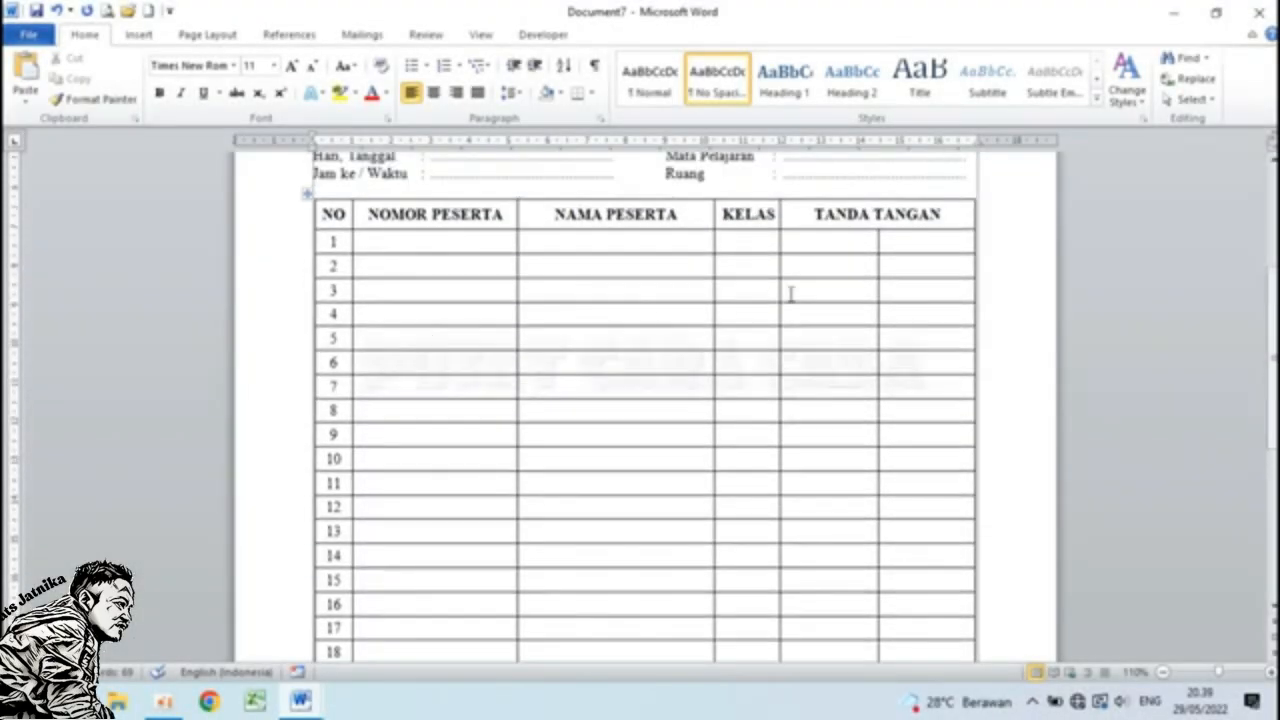
pyautogui.click(810, 239)
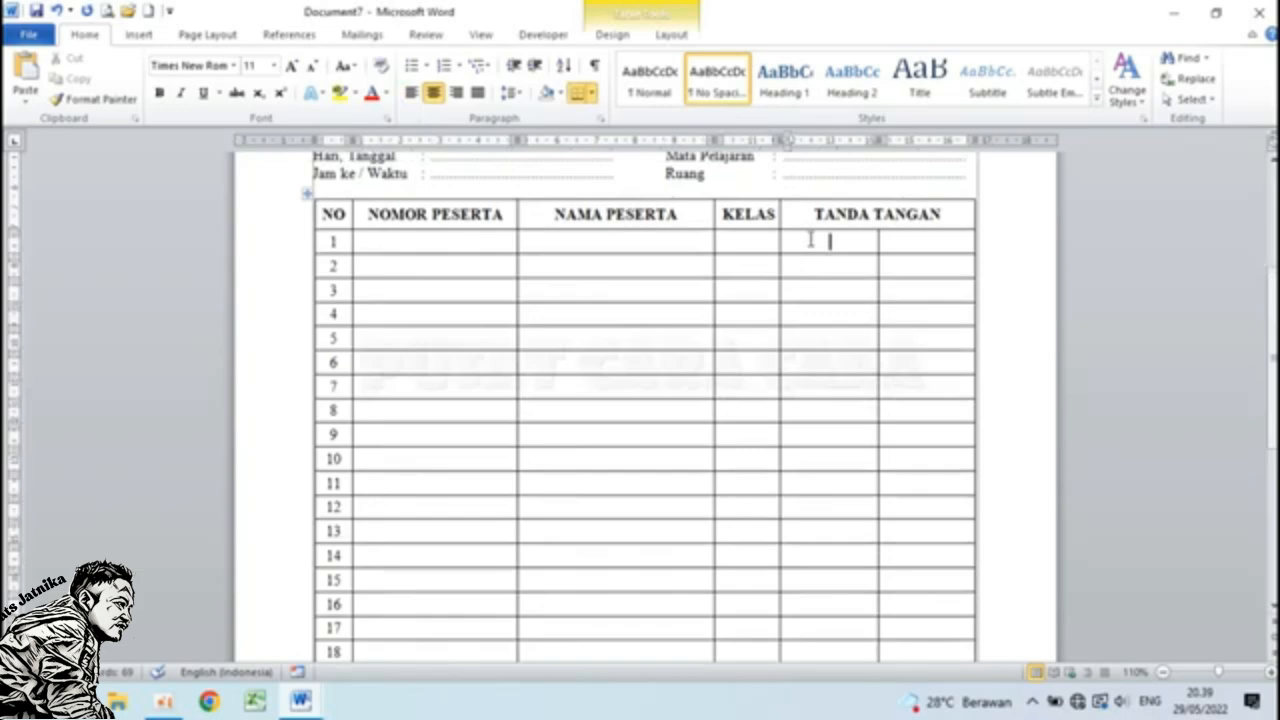
pyautogui.moveTo(810, 239); pyautogui.dragTo(926, 307)
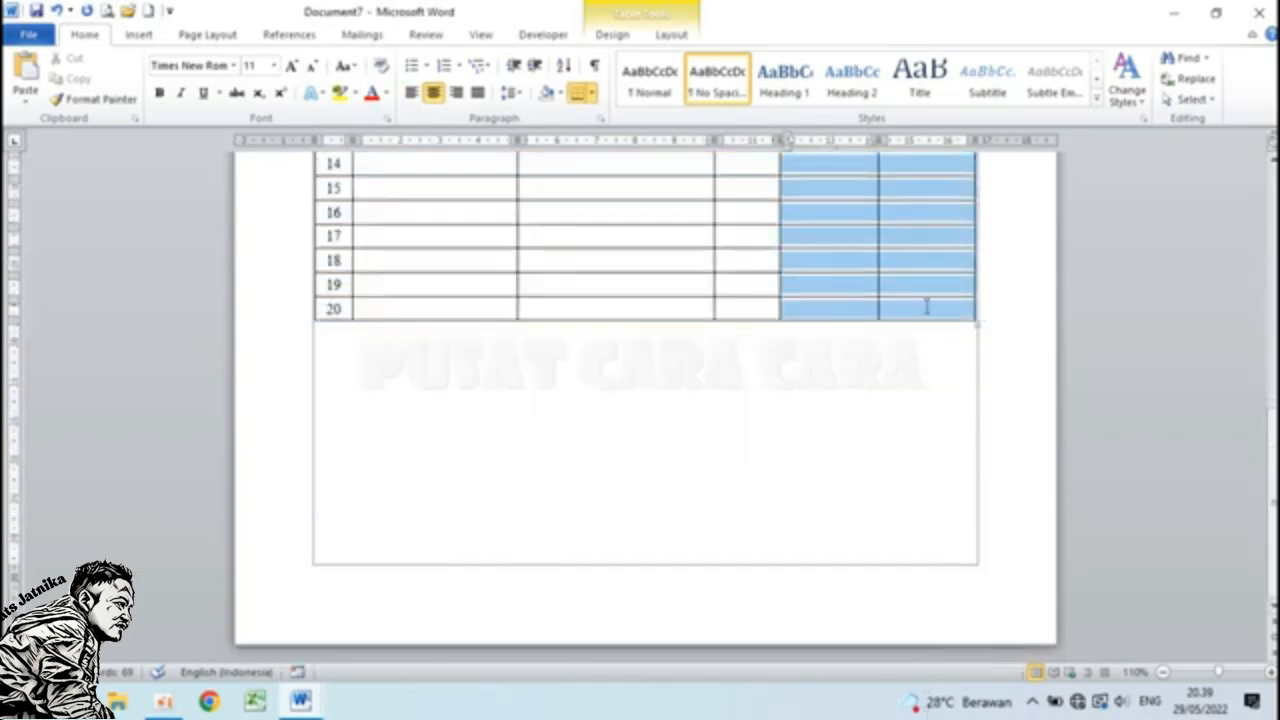
pyautogui.scroll(5, 926, 307)
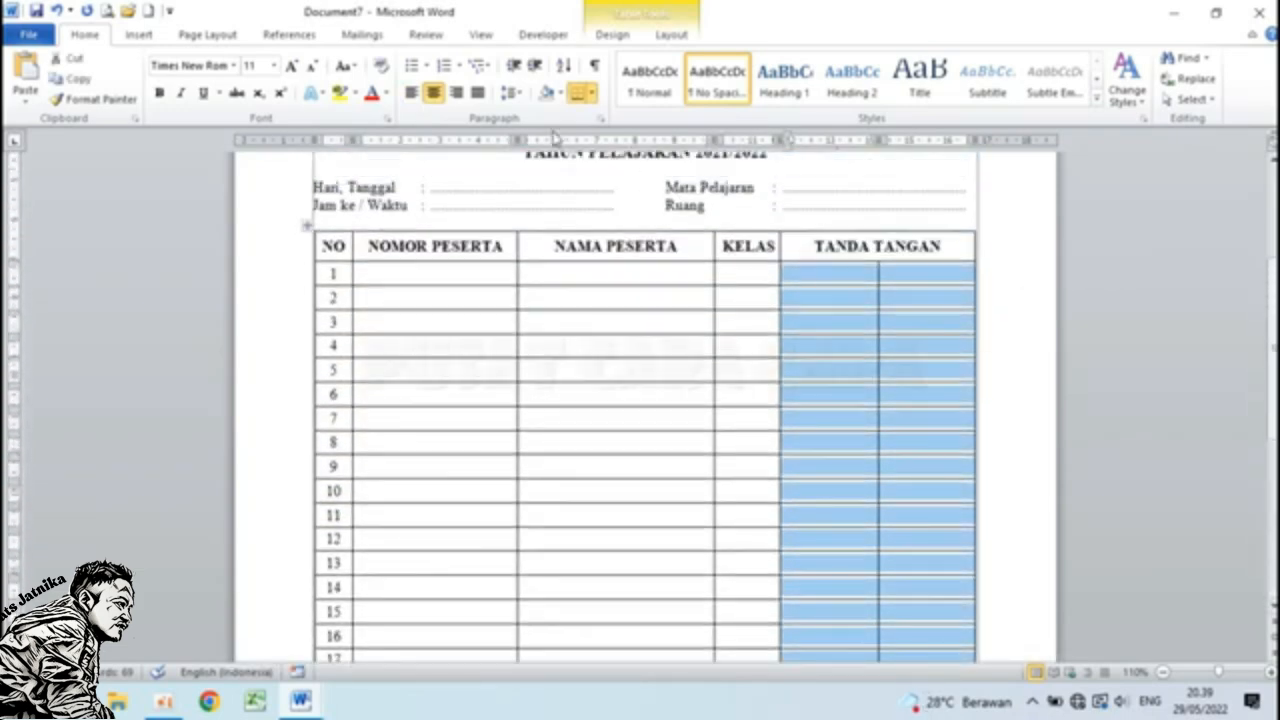
pyautogui.click(413, 93)
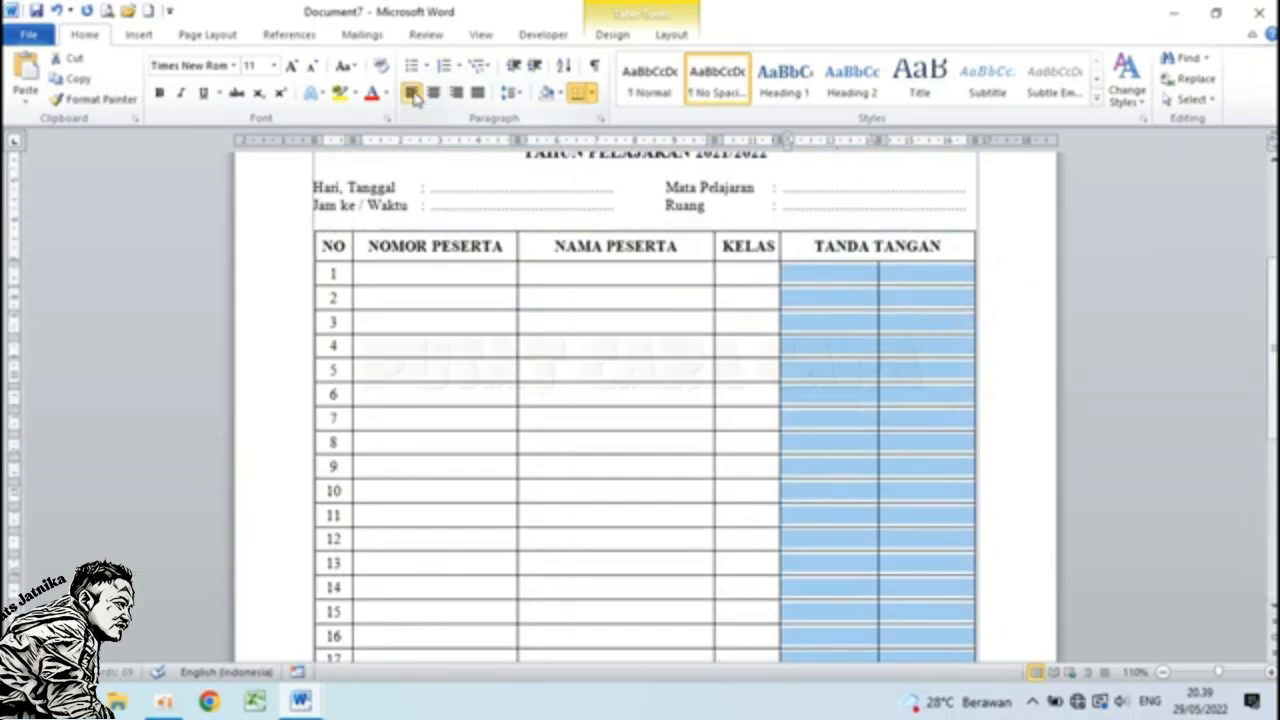
# Enter the odd numbers 1 to 19 in the first TANDA TANGAN column, each in its matching row.
pyautogui.click(833, 277)
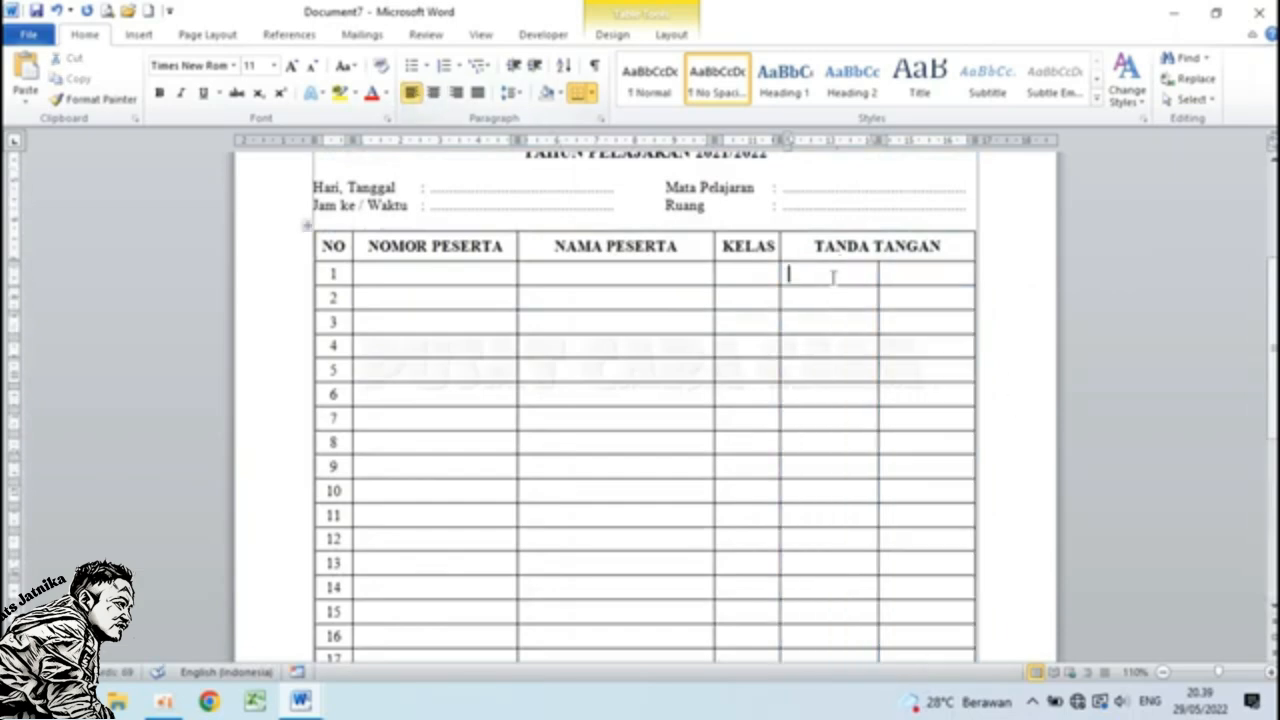
pyautogui.write('1')
pyautogui.press('Down')
pyautogui.write('3')
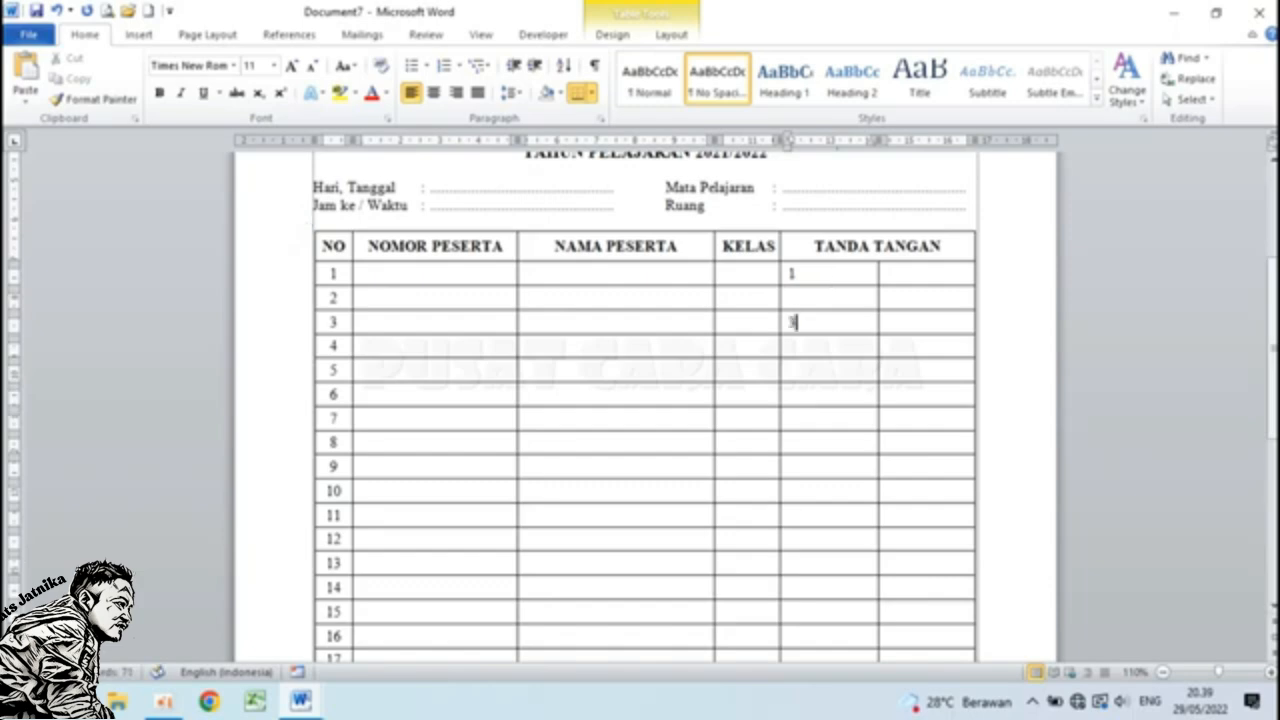
pyautogui.press('Down')
pyautogui.press('Down')
pyautogui.write('5')
pyautogui.press('Down')
pyautogui.press('Down')
pyautogui.write('7')
pyautogui.press('Down')
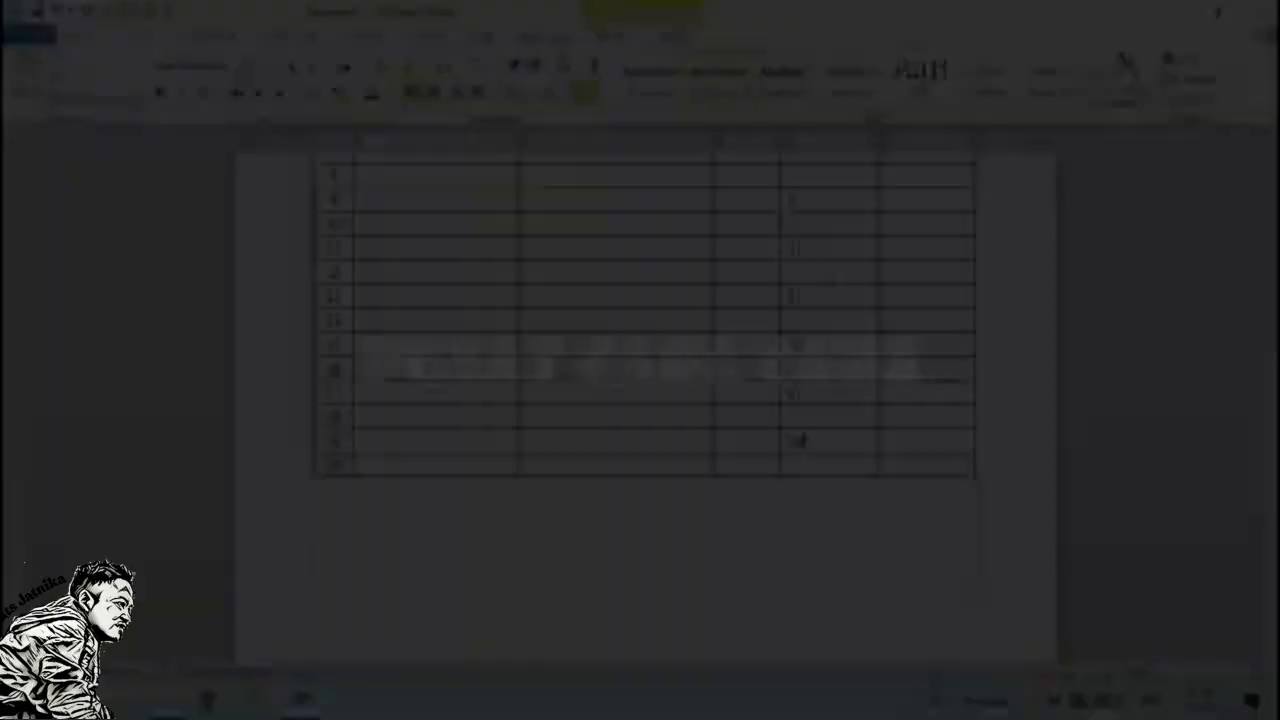
# Enter the even numbers 2 to 20 in the second TANDA TANGAN column, each in its matching row.
pyautogui.scroll(3, 832, 278)
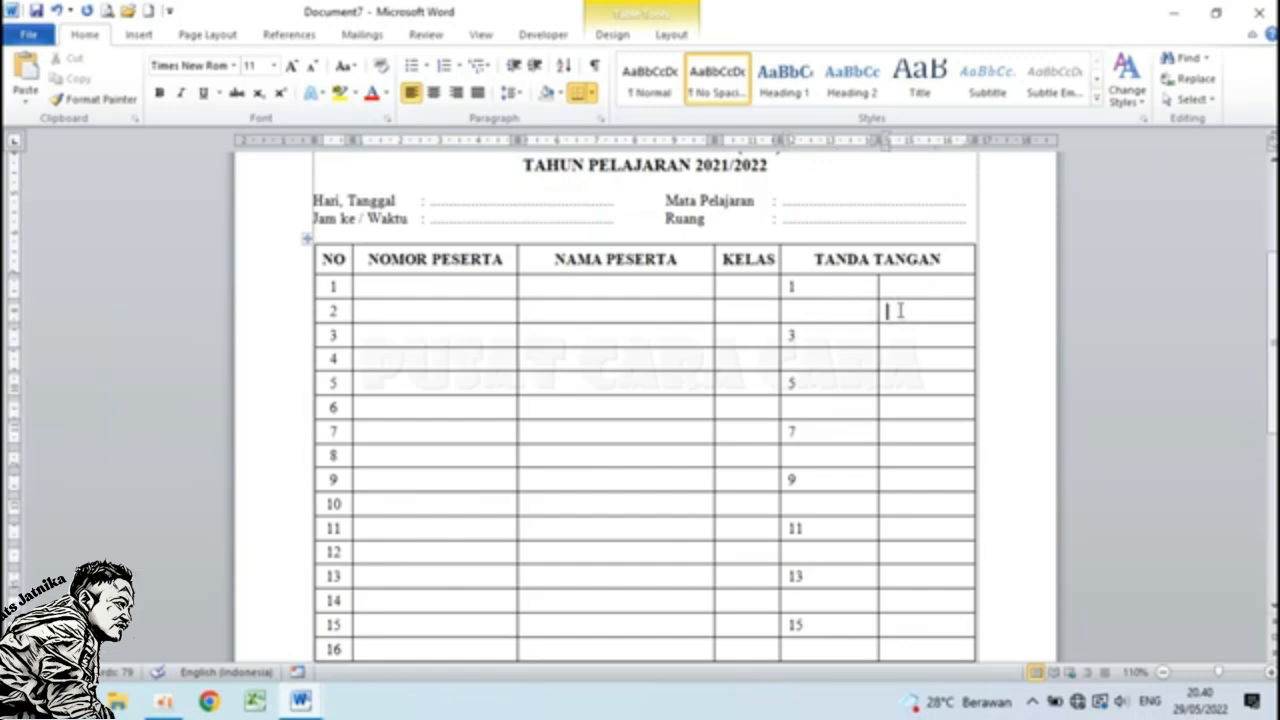
pyautogui.write('2')
pyautogui.press('Down')
pyautogui.press('Down')
pyautogui.write('4')
pyautogui.press('Down')
pyautogui.press('Down')
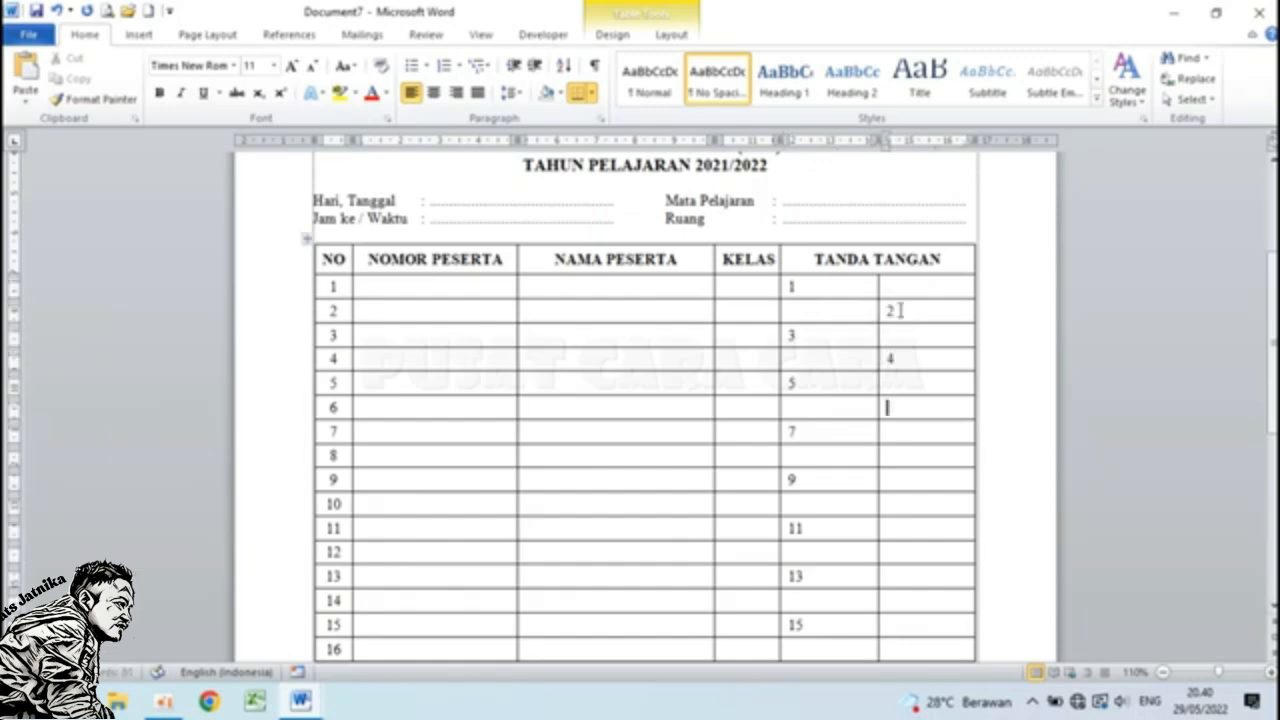
pyautogui.write('6')
pyautogui.press('Down')
pyautogui.press('Down')
pyautogui.write('8')
pyautogui.press('Down')
pyautogui.press('Down')
pyautogui.write('10')
pyautogui.press('Down')
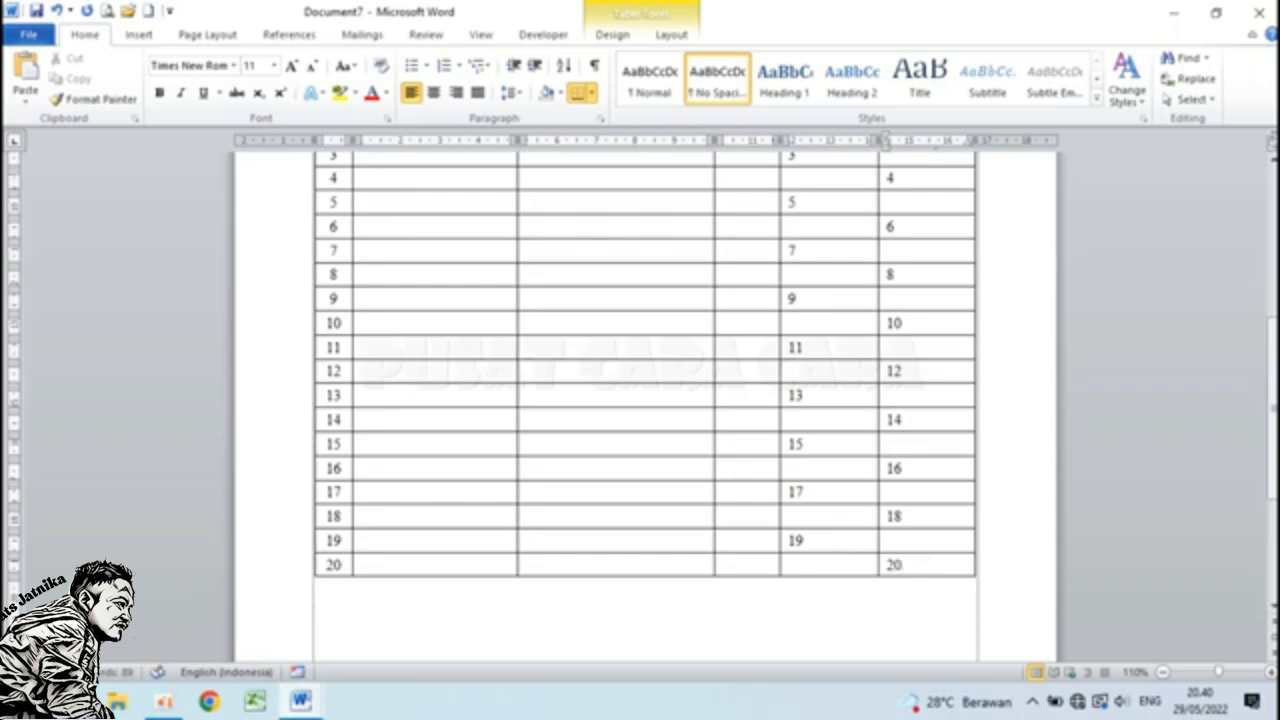
# Add a period after each even number in the second TANDA TANGAN column.
pyautogui.press('Up')
pyautogui.press('Up')
pyautogui.press('Up')
pyautogui.press('Up')
pyautogui.press('Up')
pyautogui.press('Up')
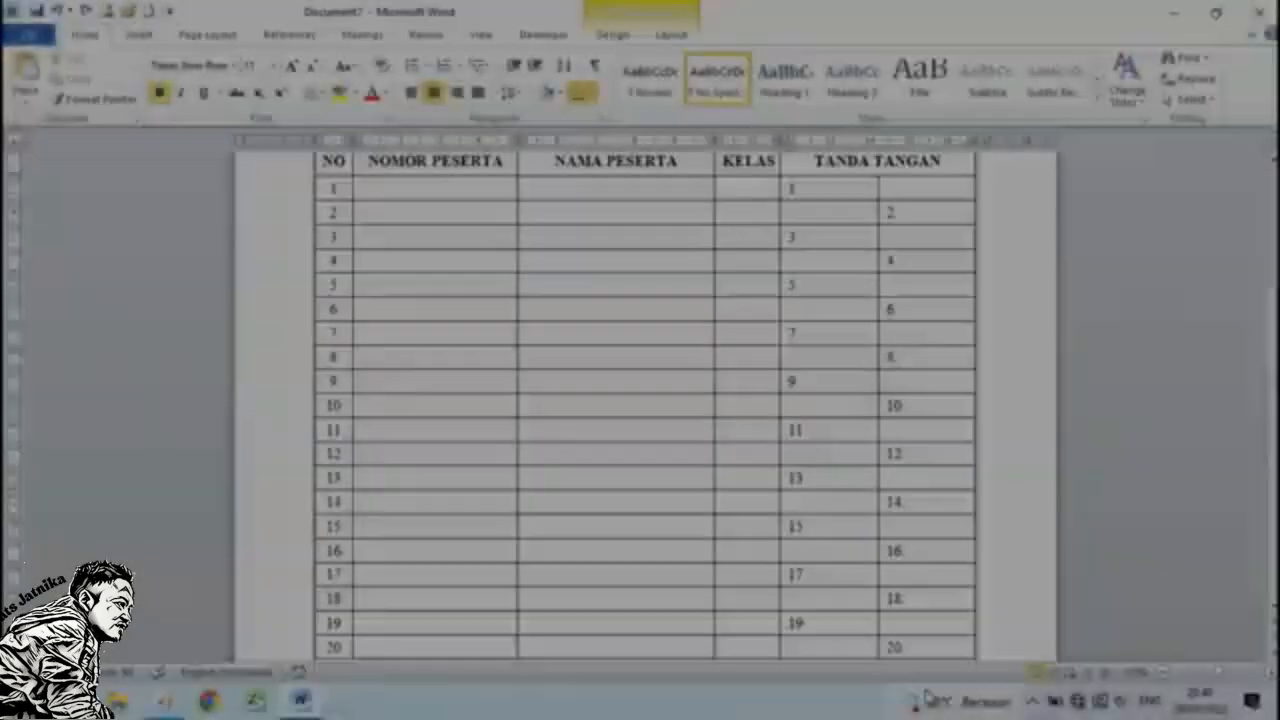
# Add a period after each odd number in the first TANDA TANGAN column.
pyautogui.scroll(-5, 900, 614)
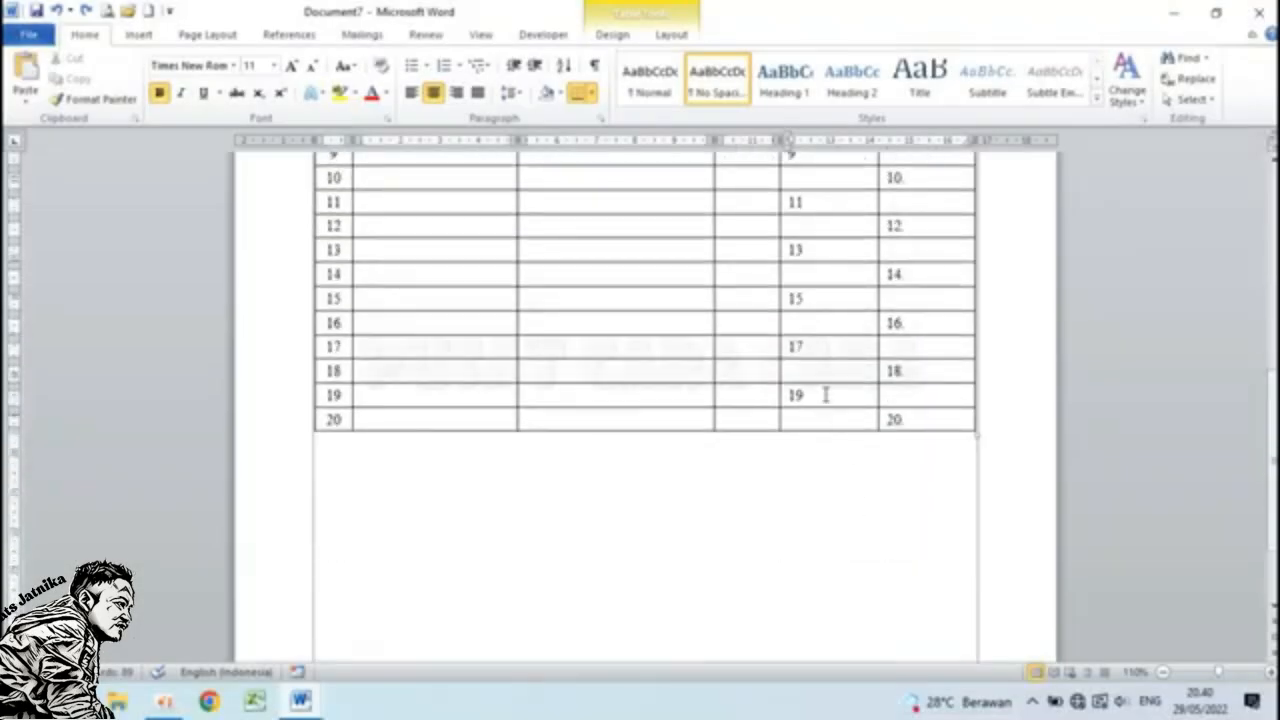
pyautogui.click(826, 395)
pyautogui.press('Up')
pyautogui.press('Up')
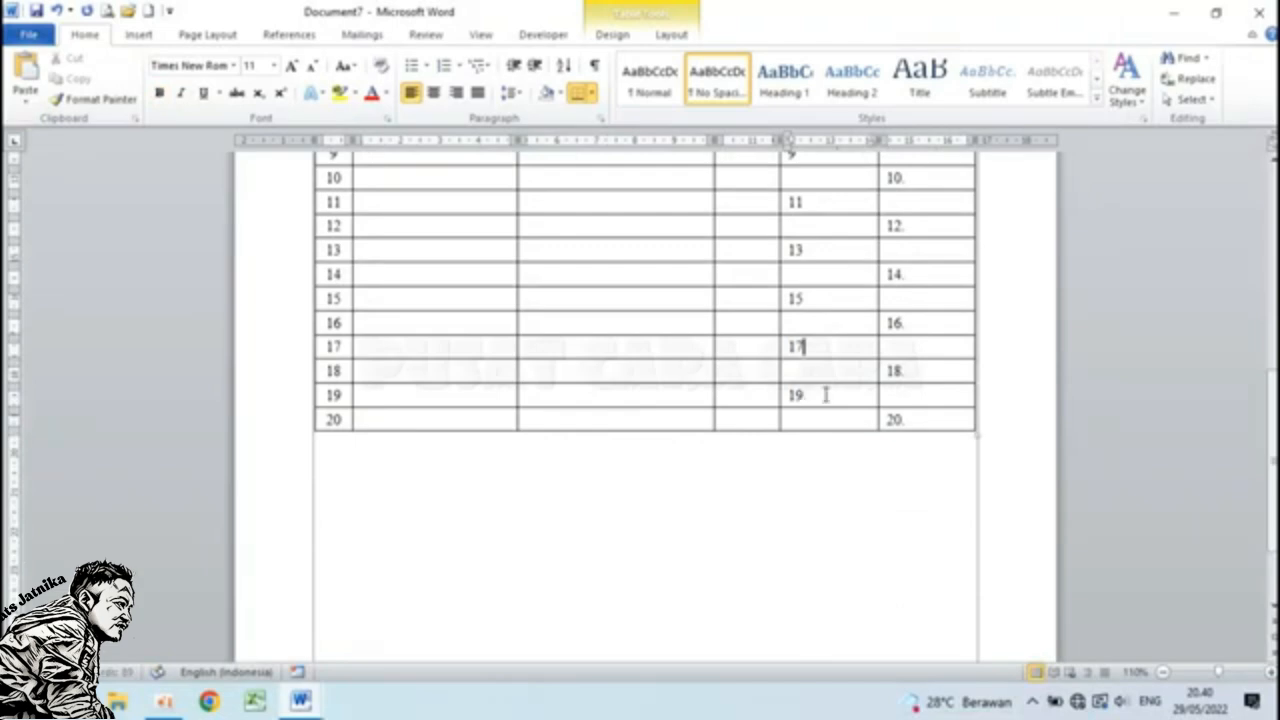
pyautogui.press('Up')
pyautogui.press('Up')
pyautogui.press('Up')
pyautogui.press('Up')
pyautogui.press('Up')
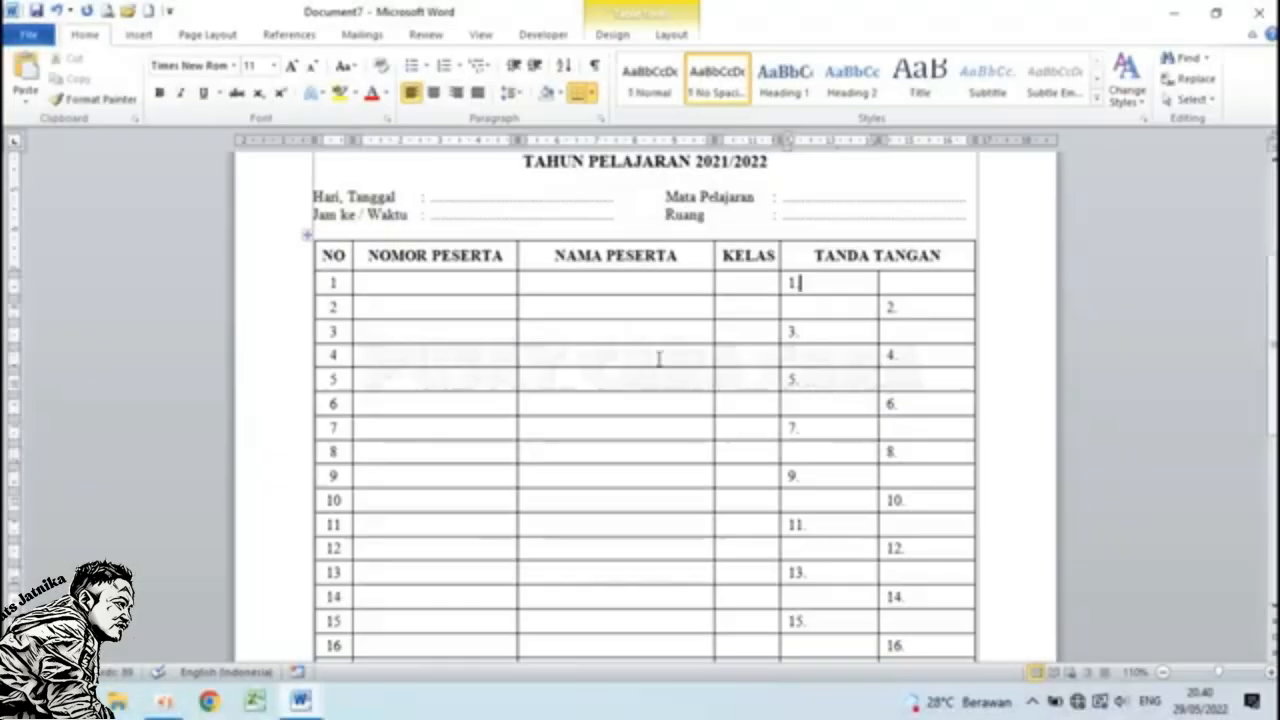
pyautogui.click(650, 352)
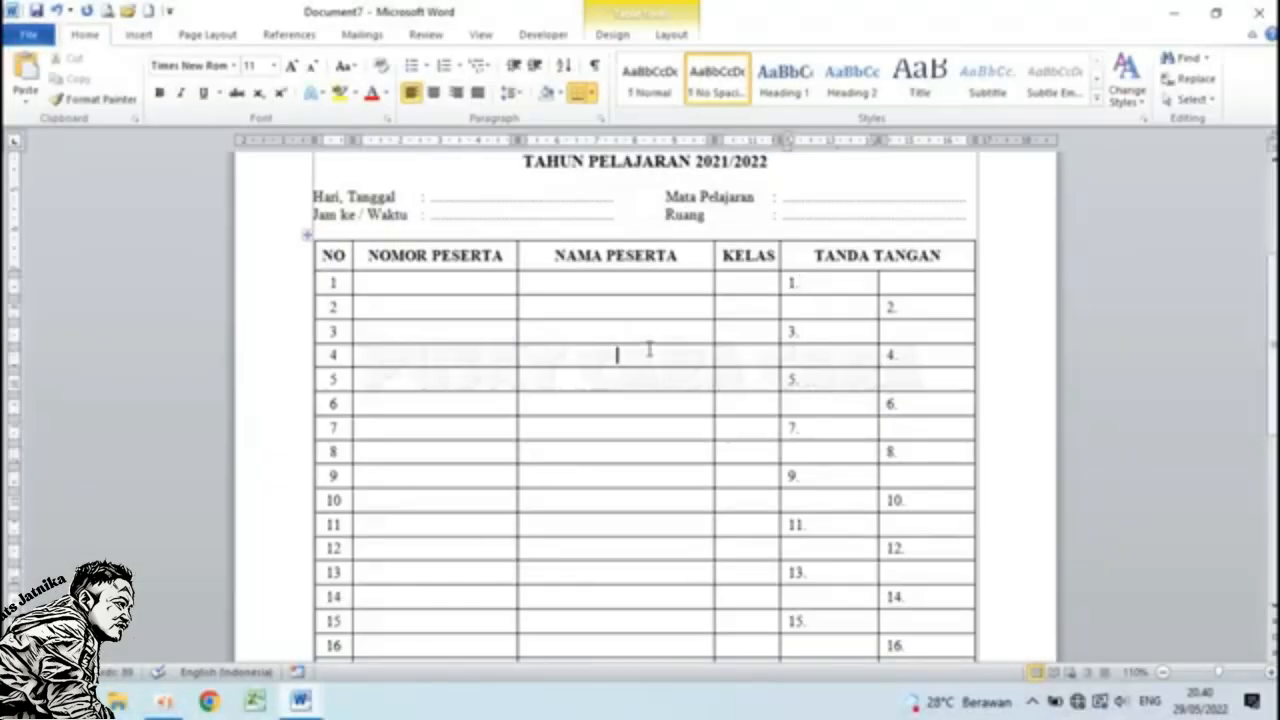
# Check the participant table's border styling in the sample document Contoh Daftar Peserta Ujian and return to Document7.
pyautogui.click(427, 258)
pyautogui.moveTo(300, 700)
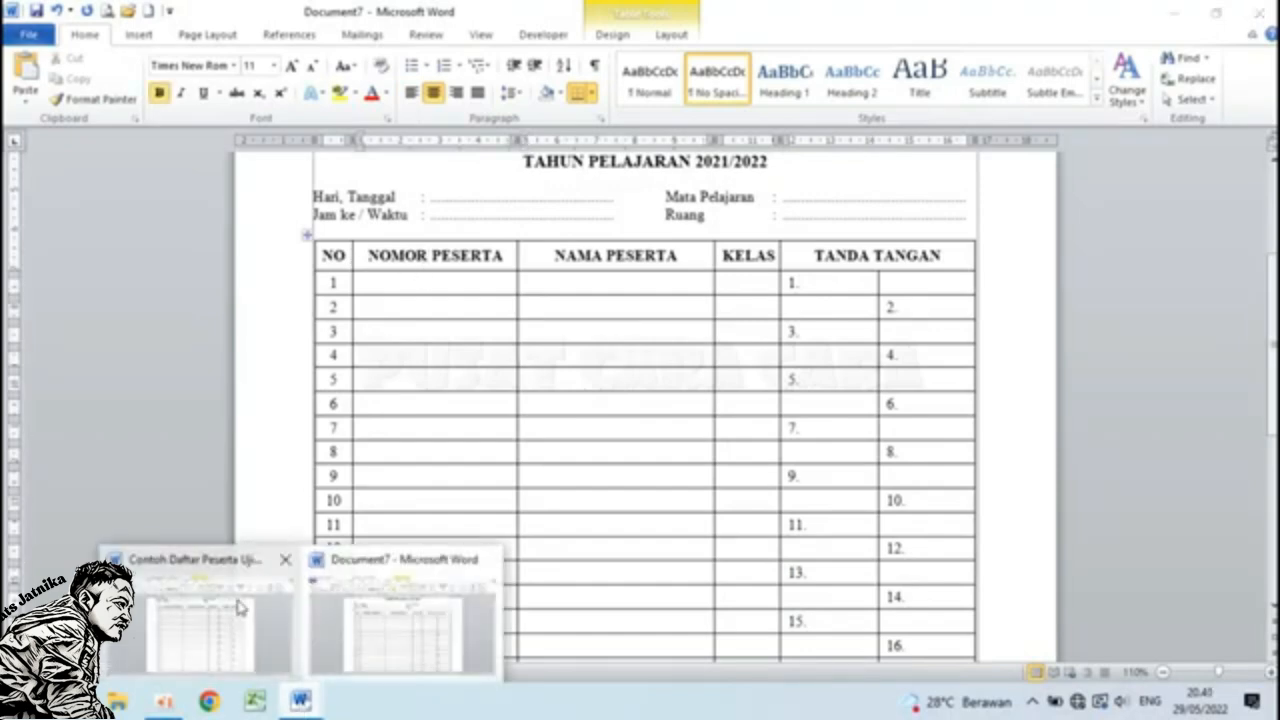
pyautogui.click(212, 615)
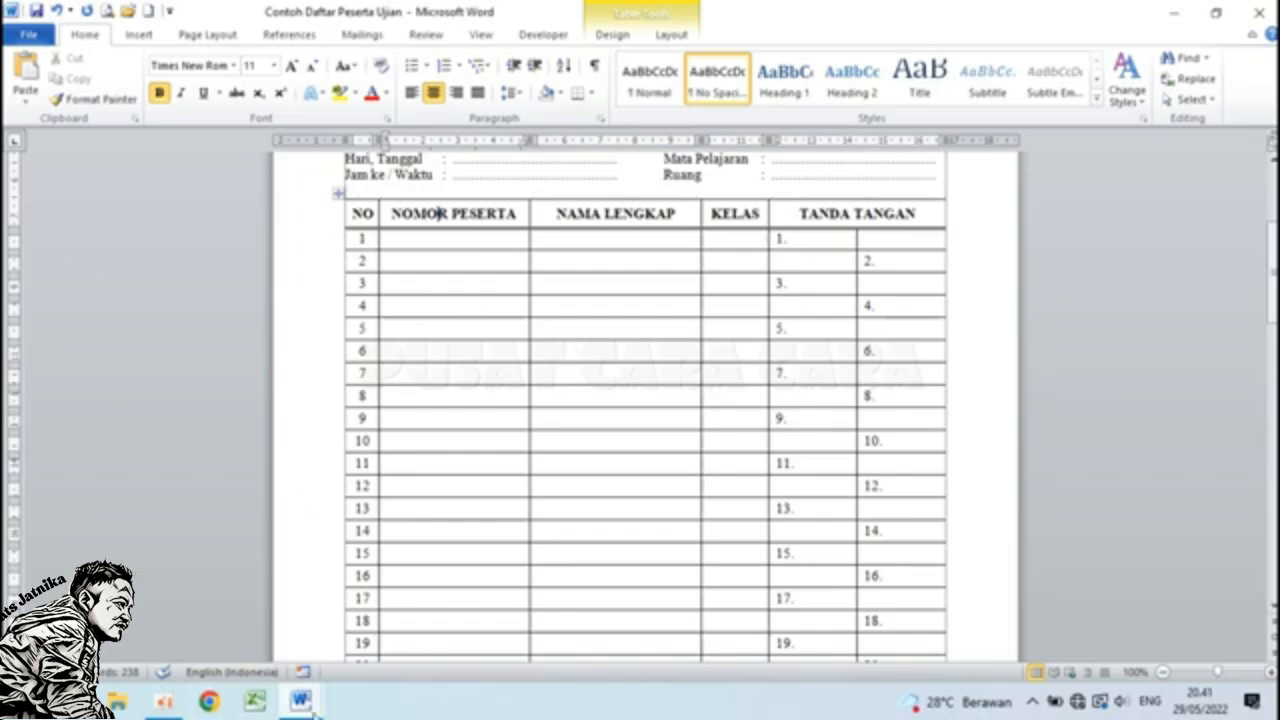
pyautogui.moveTo(315, 712)
pyautogui.click(394, 632)
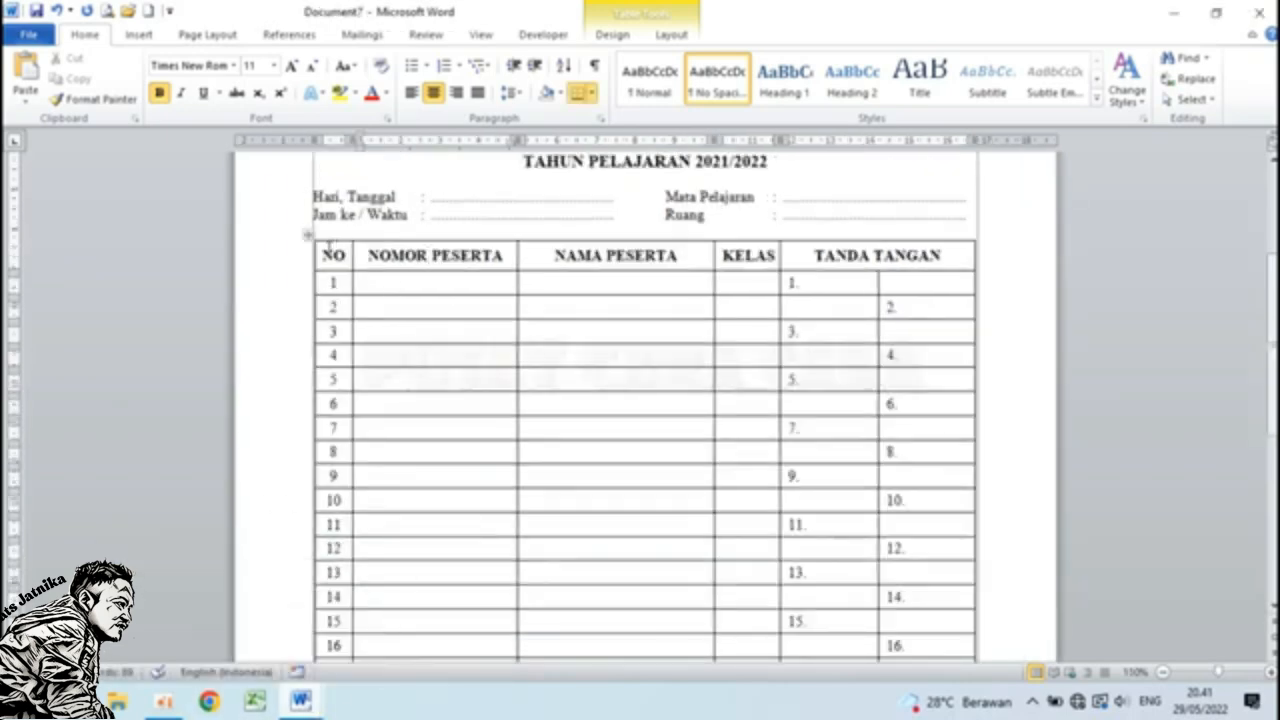
# Set all borders of the whole participant table to a width of 1 pt.
pyautogui.moveTo(324, 248); pyautogui.dragTo(942, 547)
pyautogui.scroll(5, 643, 434)
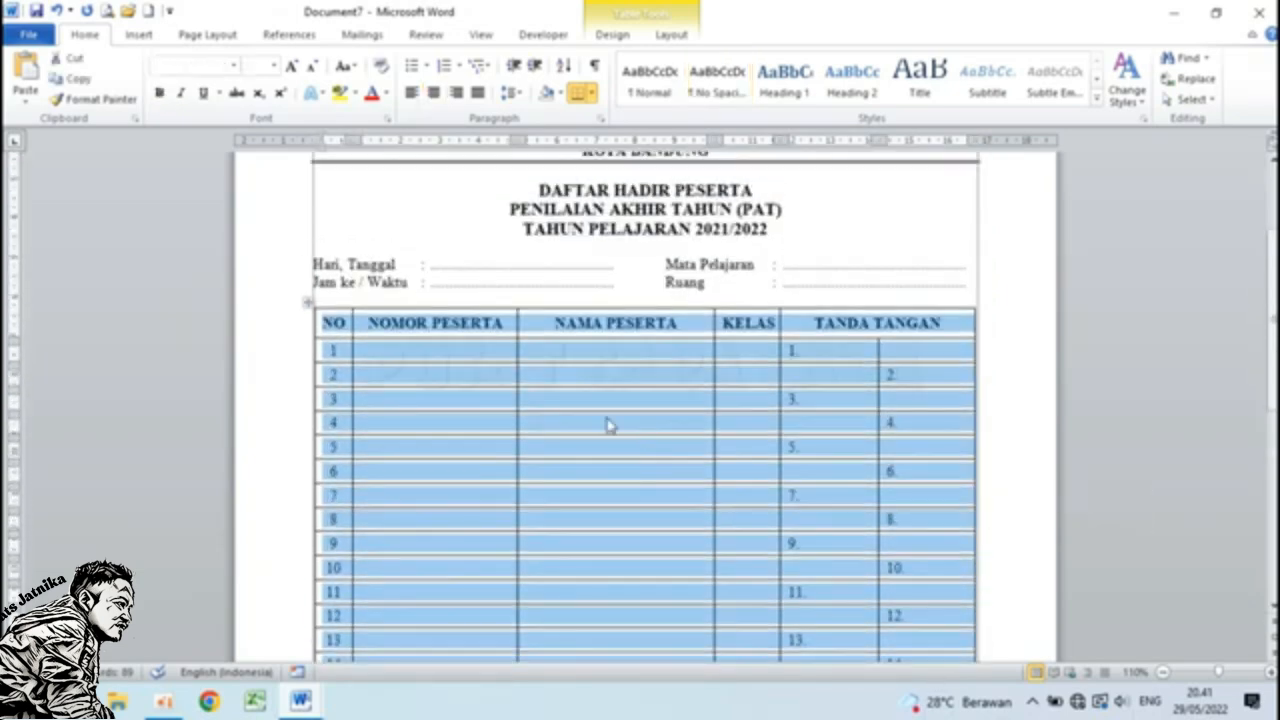
pyautogui.rightClick(608, 424)
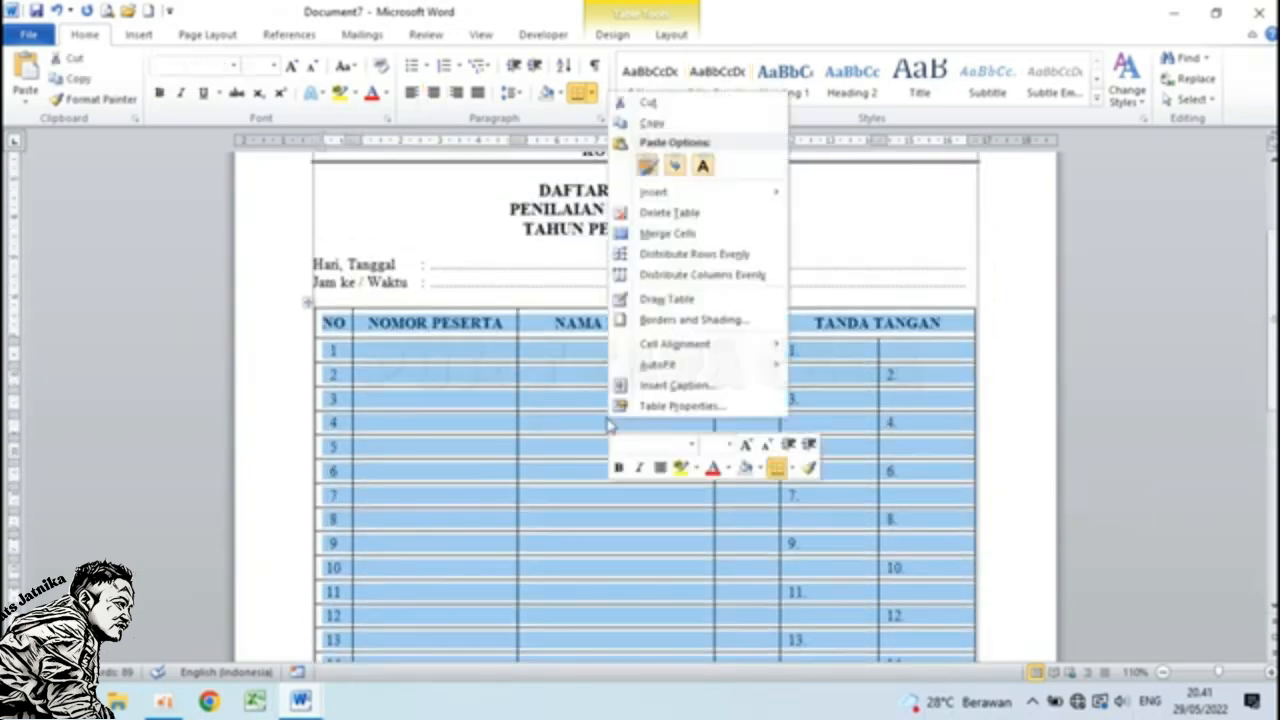
pyautogui.click(705, 320)
pyautogui.click(703, 340)
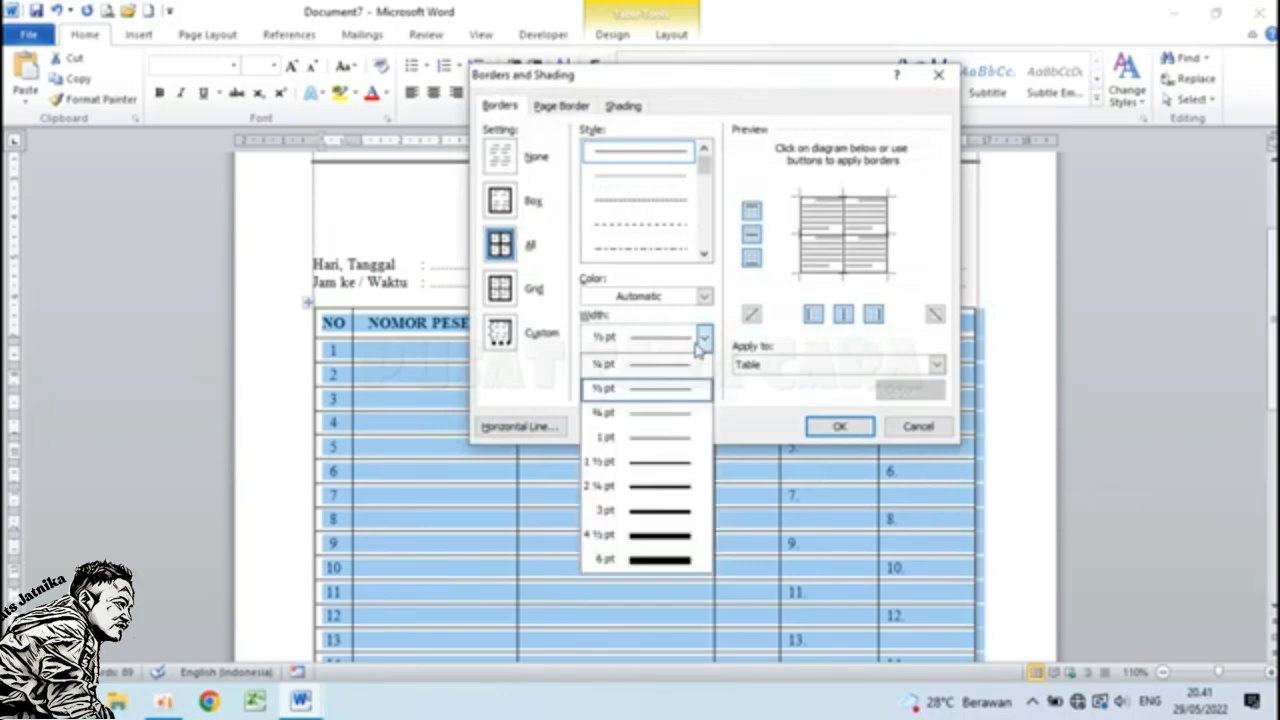
pyautogui.click(655, 441)
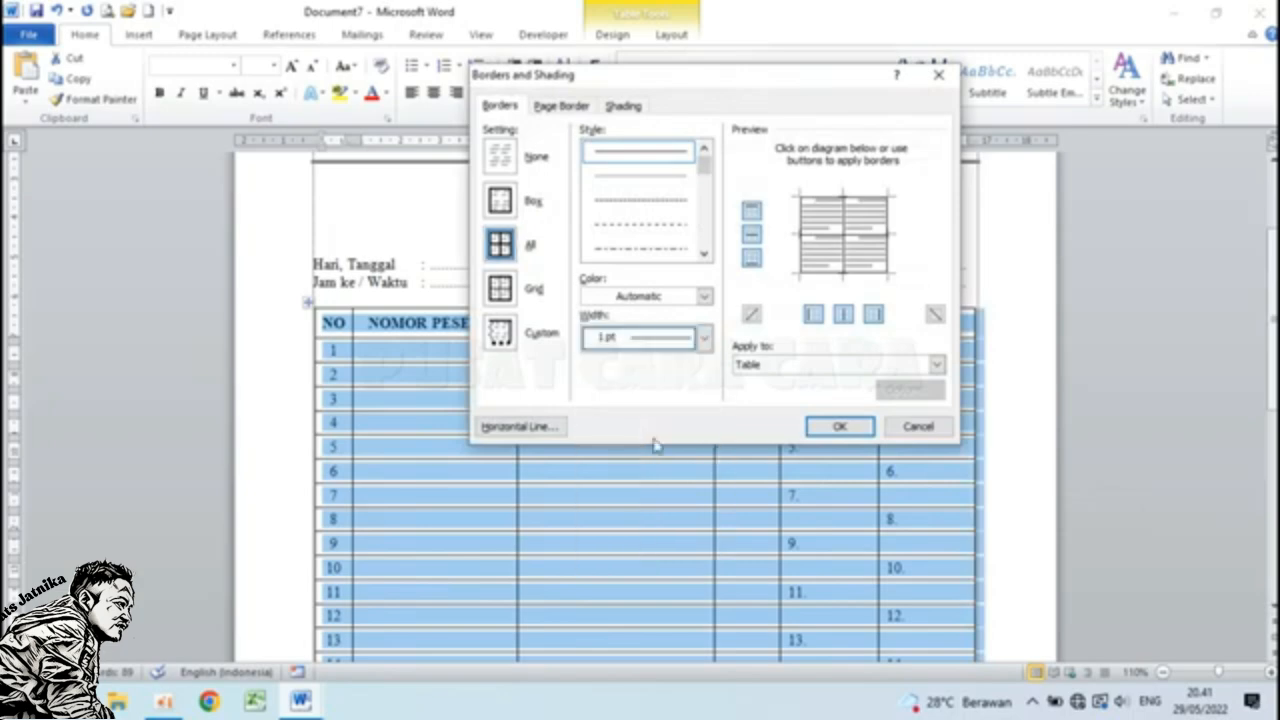
pyautogui.click(857, 427)
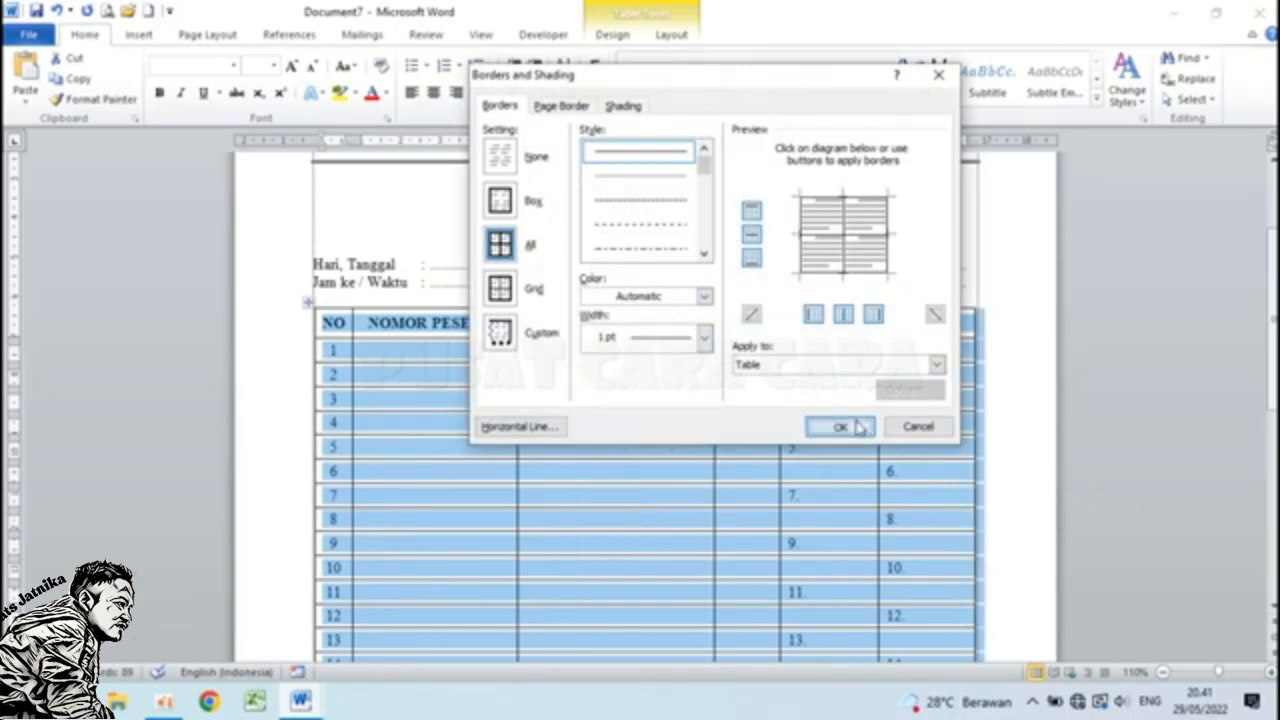
pyautogui.click(617, 376)
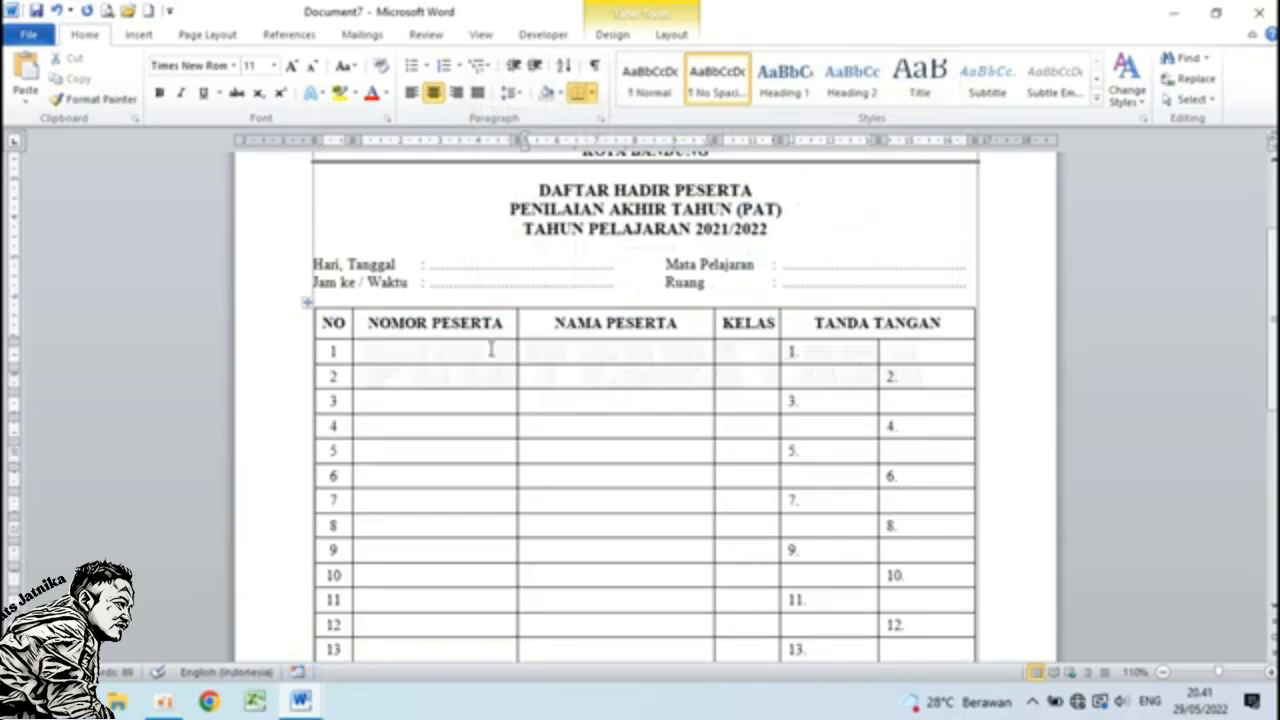
# Apply a ½ pt double-line bottom border to the header row of the participant table.
pyautogui.moveTo(327, 317); pyautogui.dragTo(617, 324)
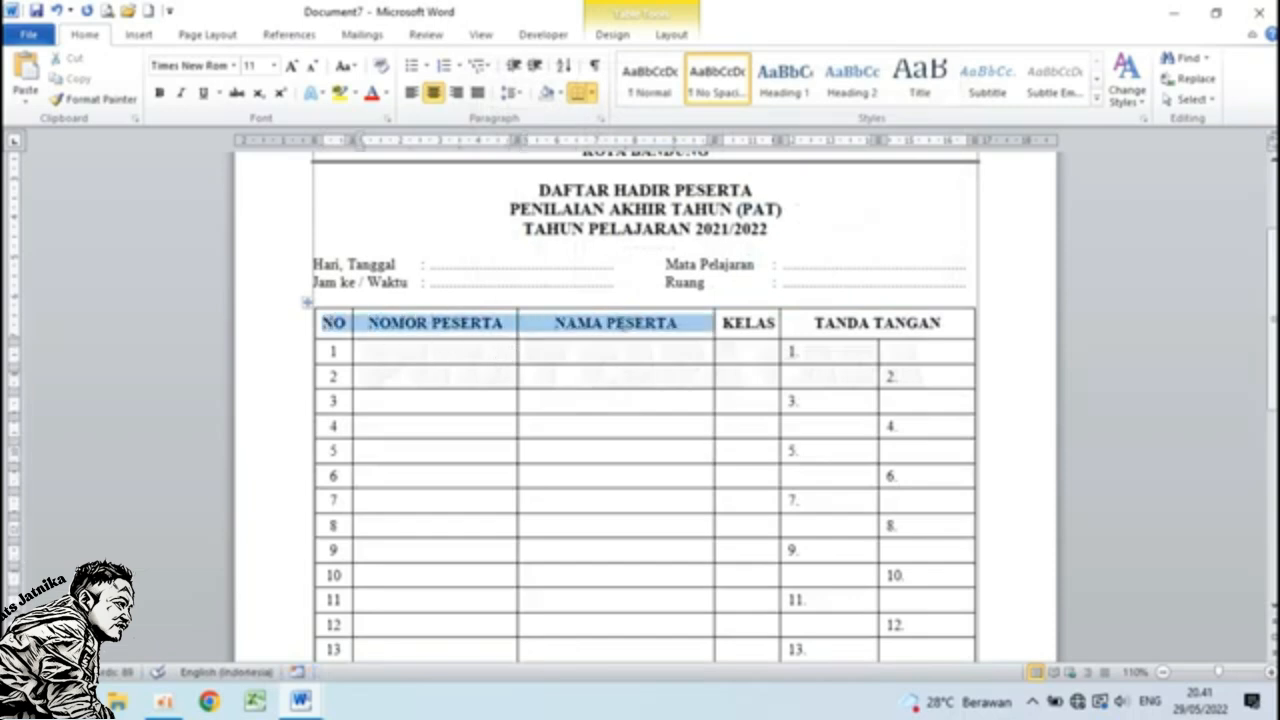
pyautogui.moveTo(707, 330); pyautogui.dragTo(933, 322)
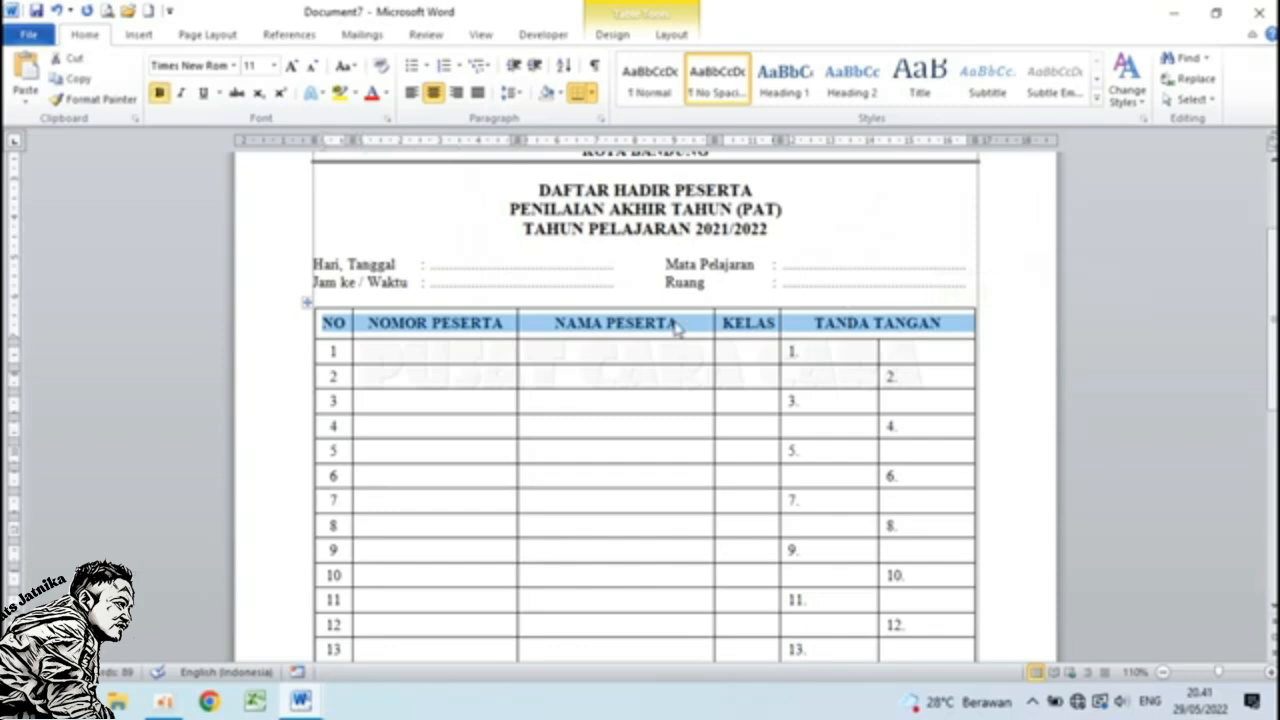
pyautogui.rightClick(670, 330)
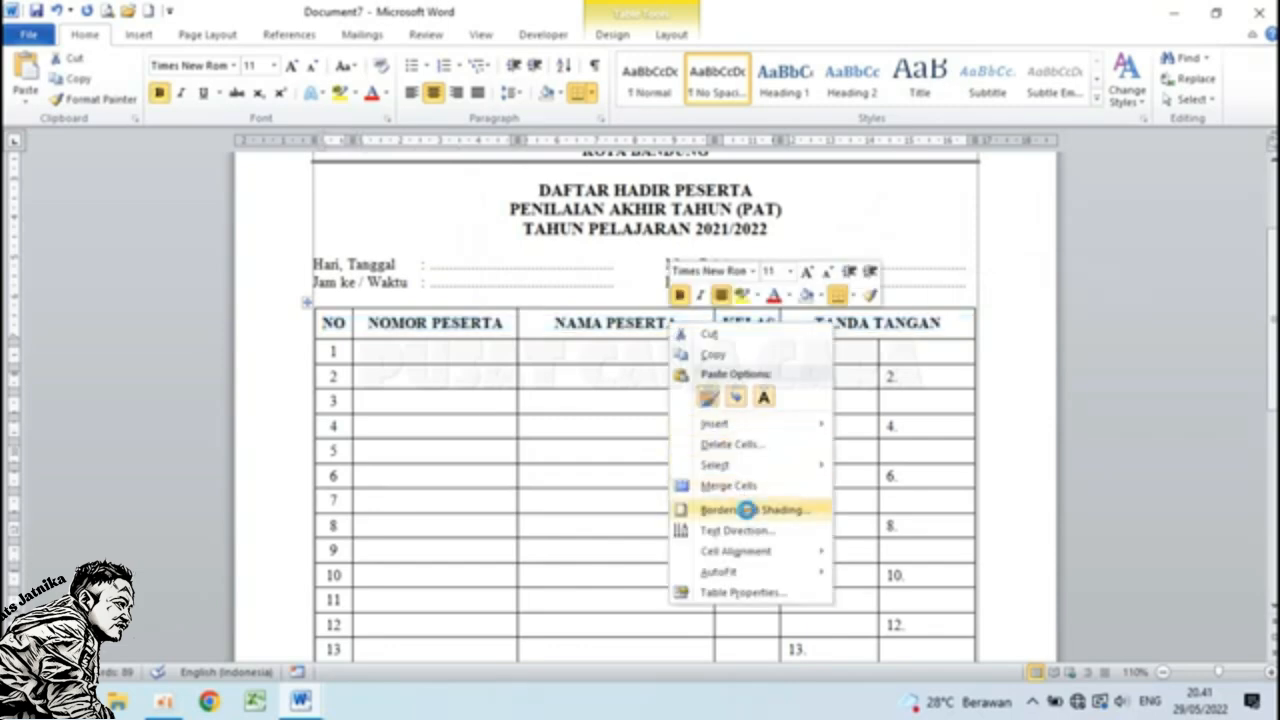
pyautogui.click(740, 509)
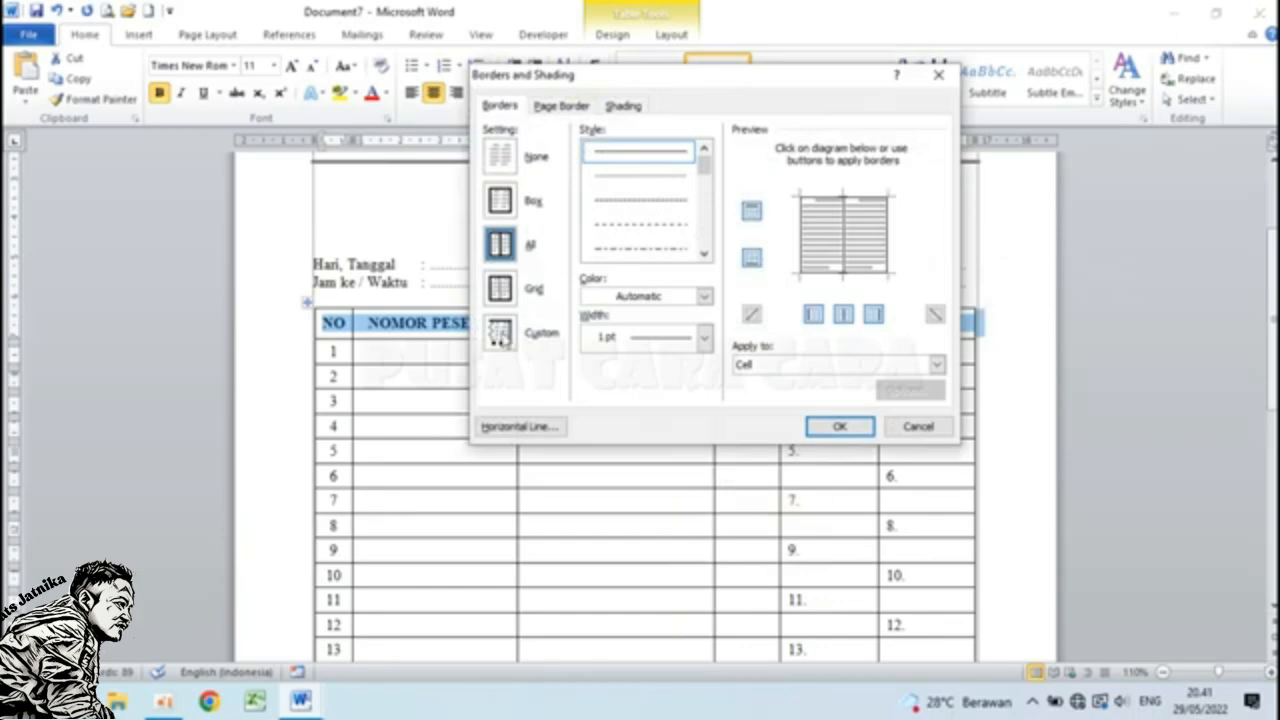
pyautogui.click(500, 336)
pyautogui.click(704, 254)
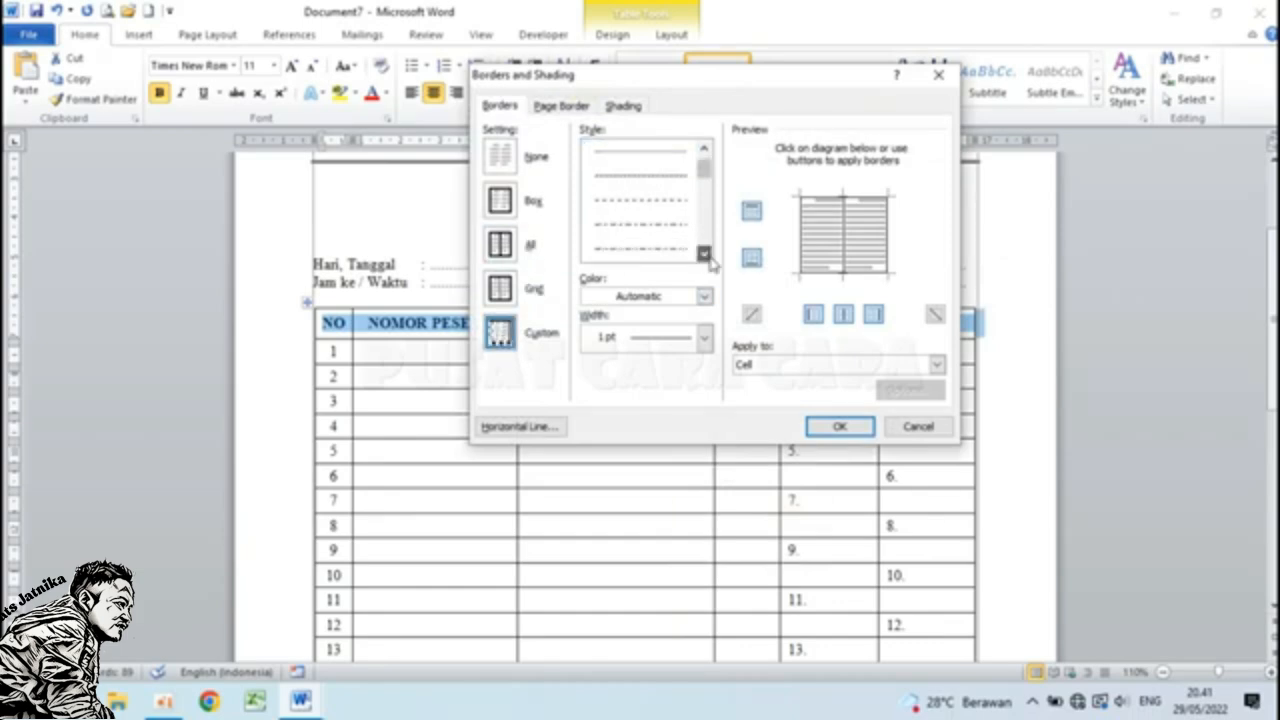
pyautogui.click(704, 254)
pyautogui.click(668, 232)
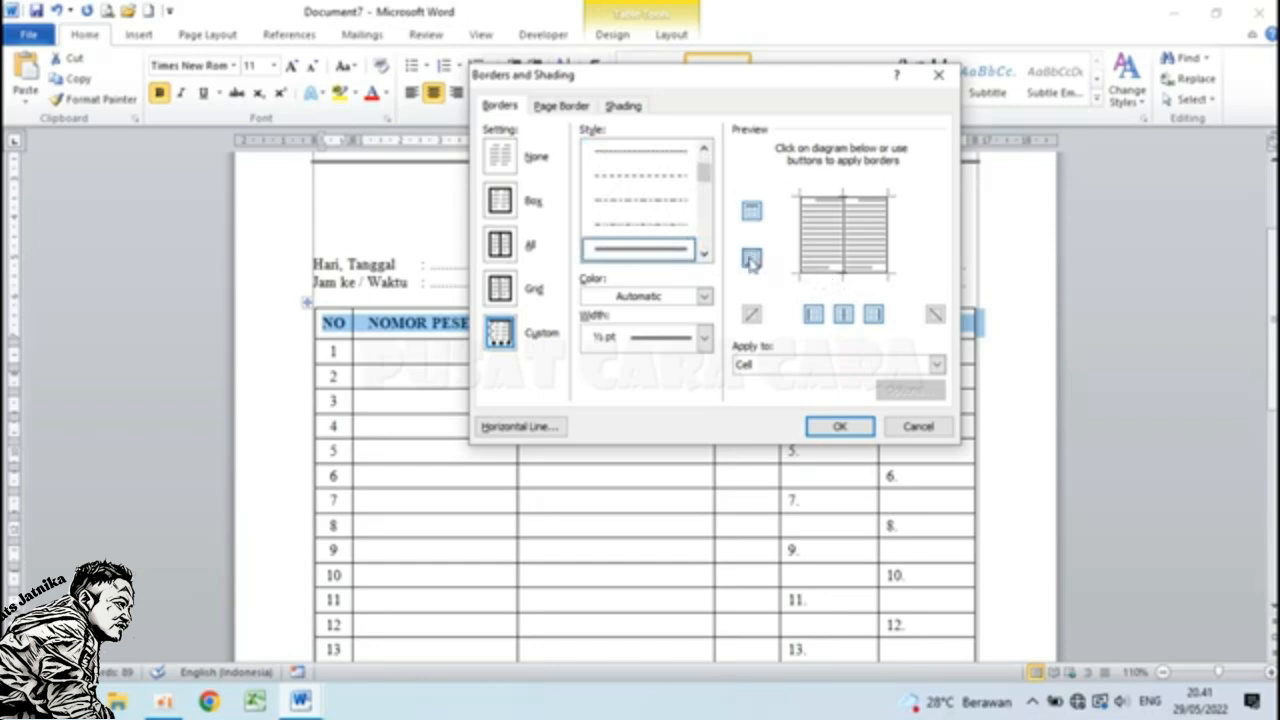
pyautogui.click(752, 260)
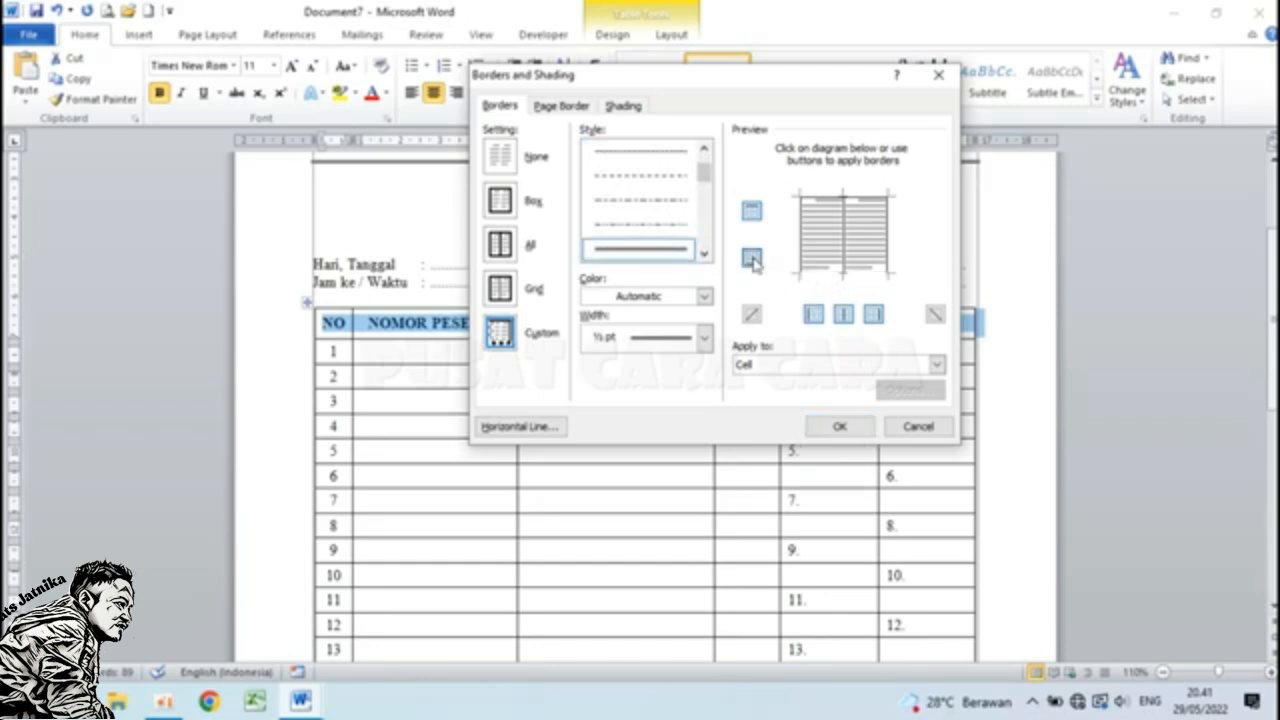
pyautogui.click(752, 259)
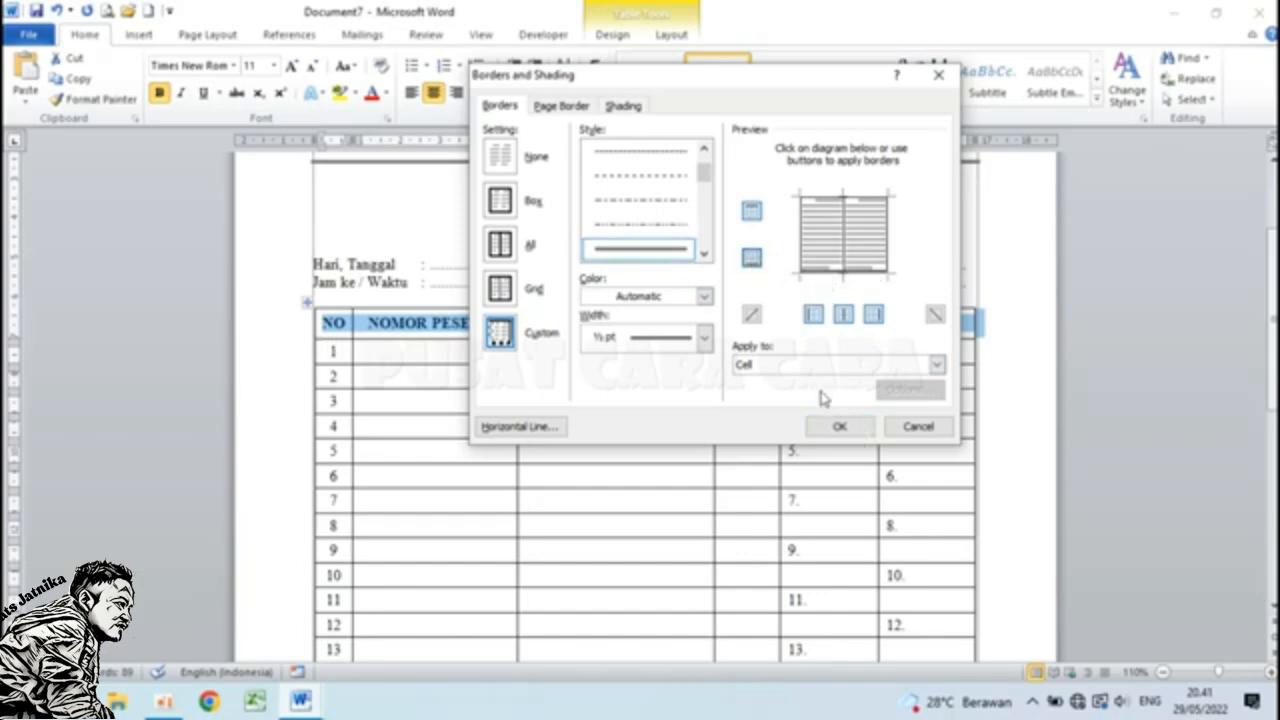
pyautogui.click(834, 424)
pyautogui.click(643, 380)
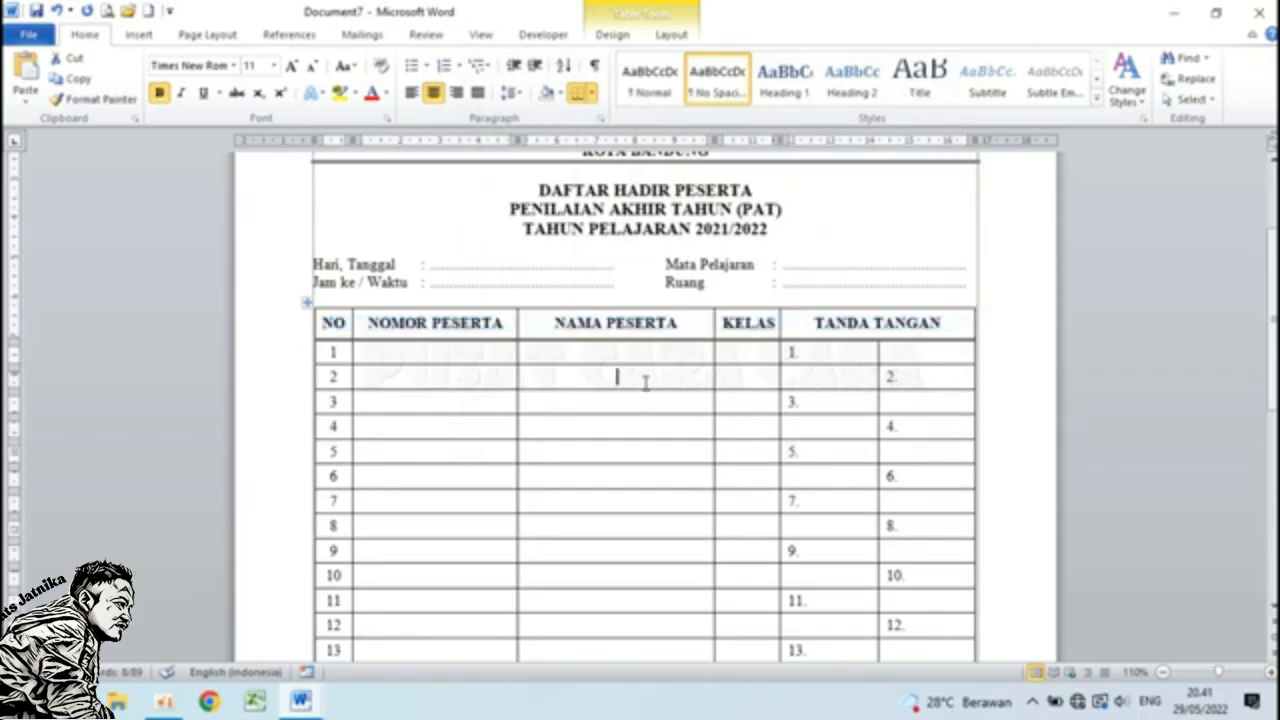
# Examine the layout below row 20 in the sample document Contoh Daftar Peserta Ujian and return to Document7.
pyautogui.scroll(-1, 646, 384)
pyautogui.scroll(-8, 646, 384)
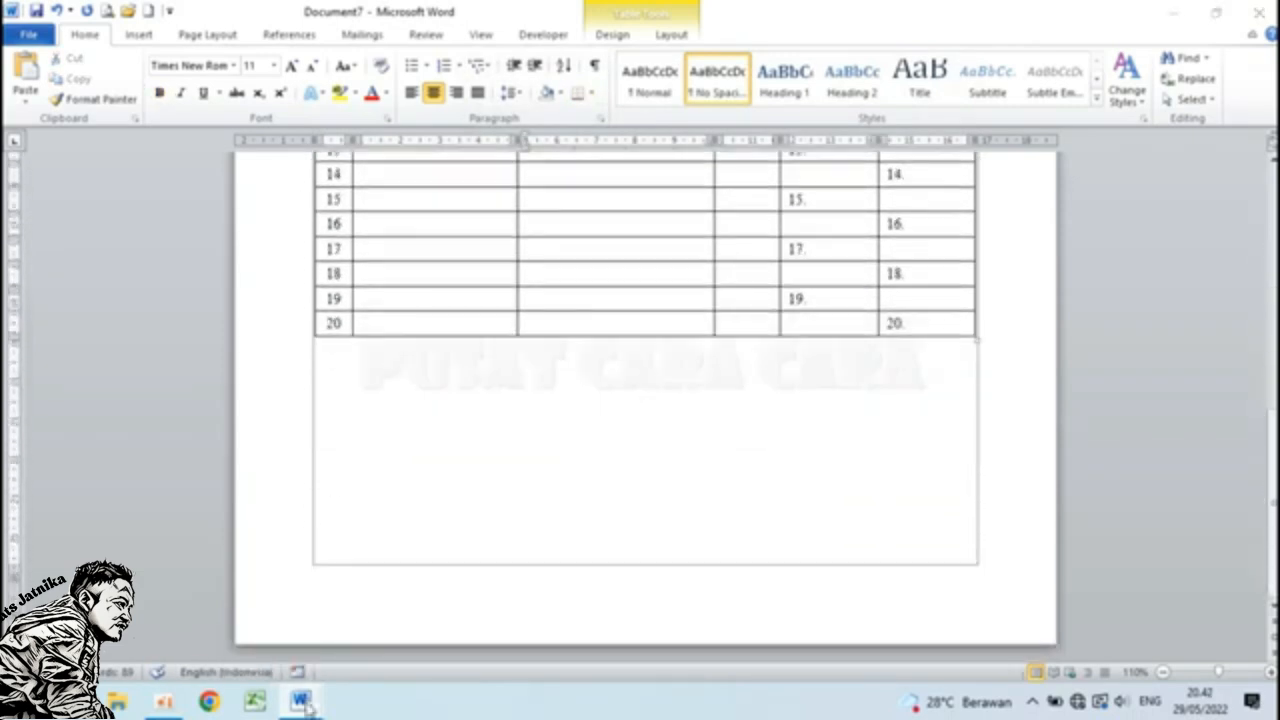
pyautogui.moveTo(305, 705)
pyautogui.click(224, 622)
pyautogui.scroll(-8, 463, 428)
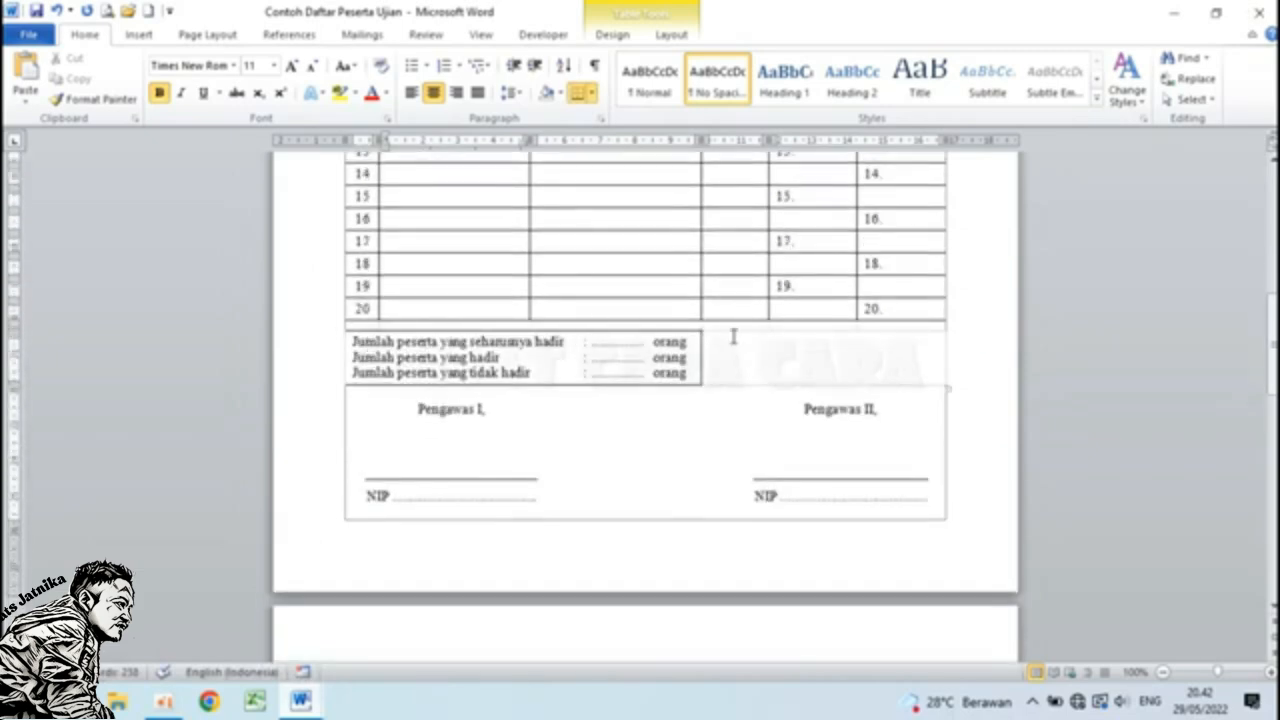
pyautogui.click(370, 327)
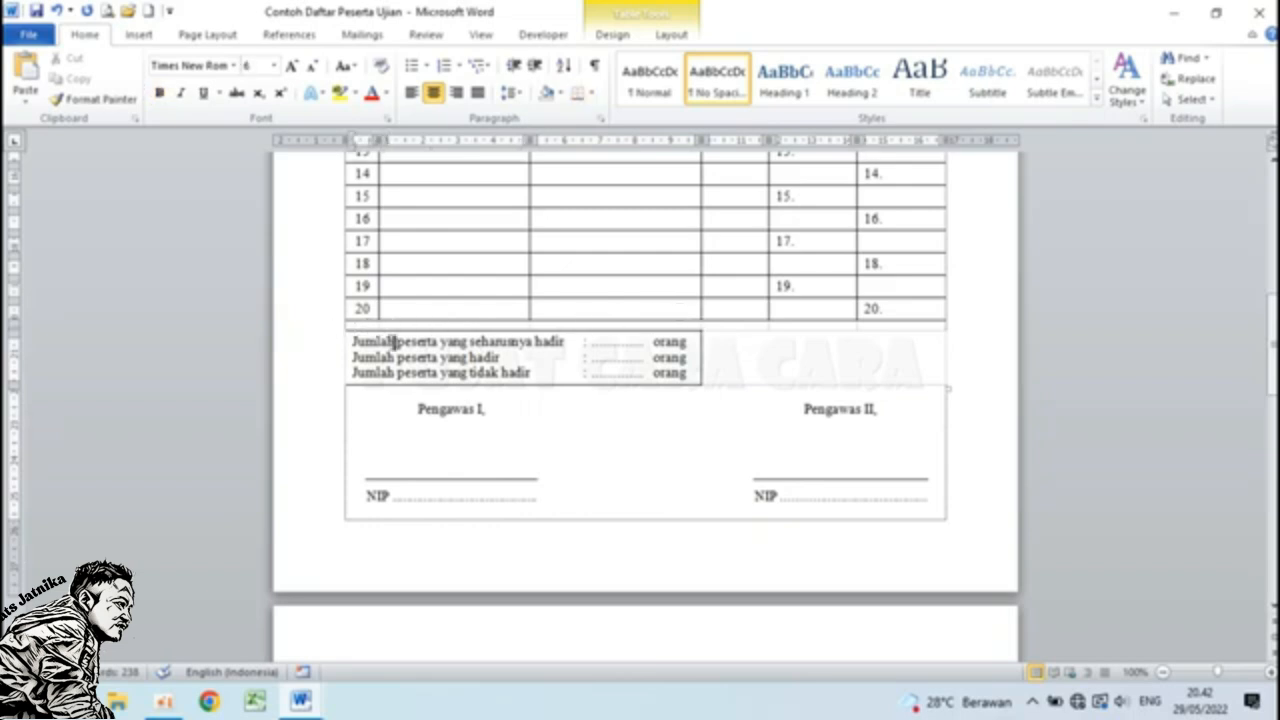
pyautogui.click(393, 341)
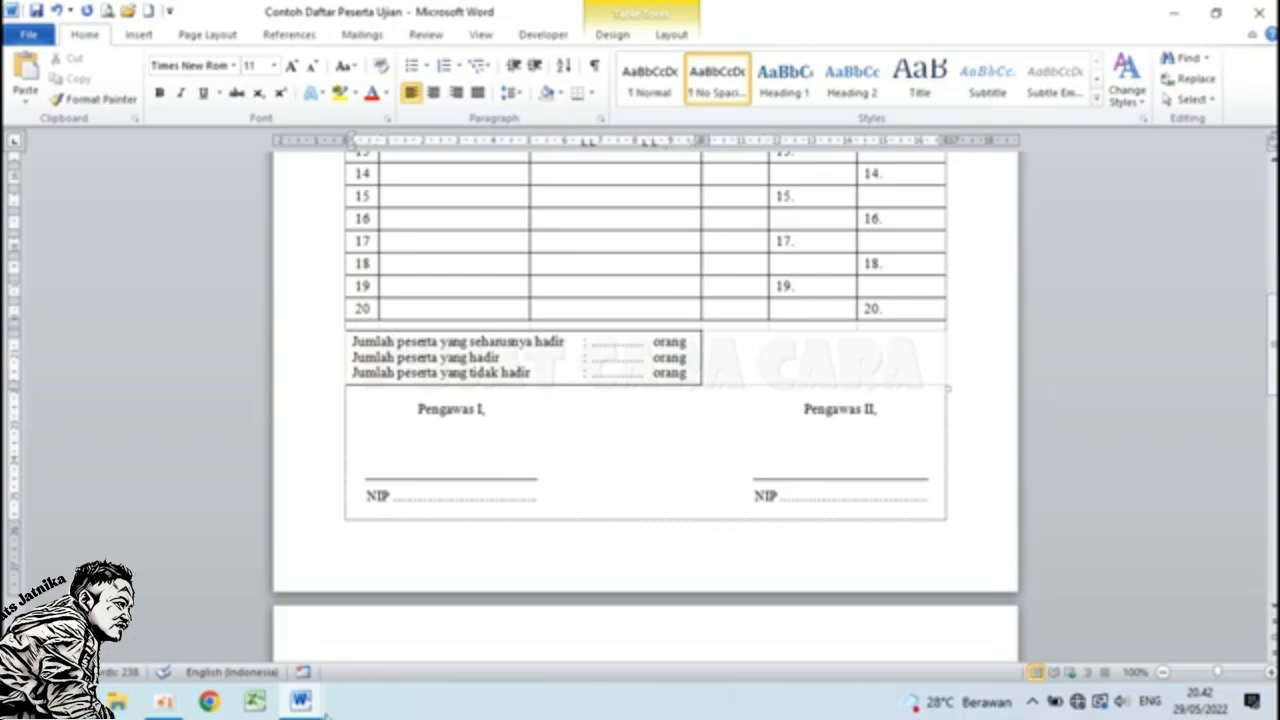
pyautogui.moveTo(300, 700)
pyautogui.click(362, 642)
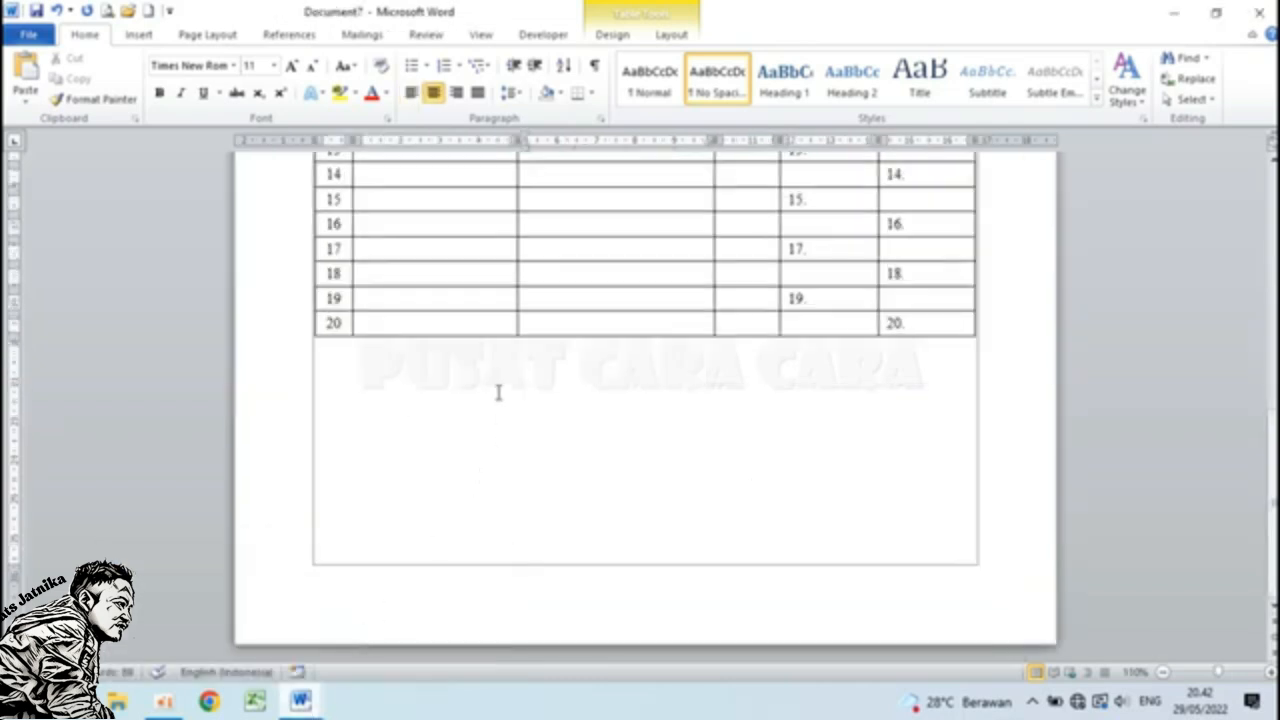
# Insert two empty rows below row 20 of the participant table.
pyautogui.moveTo(336, 320); pyautogui.dragTo(912, 333)
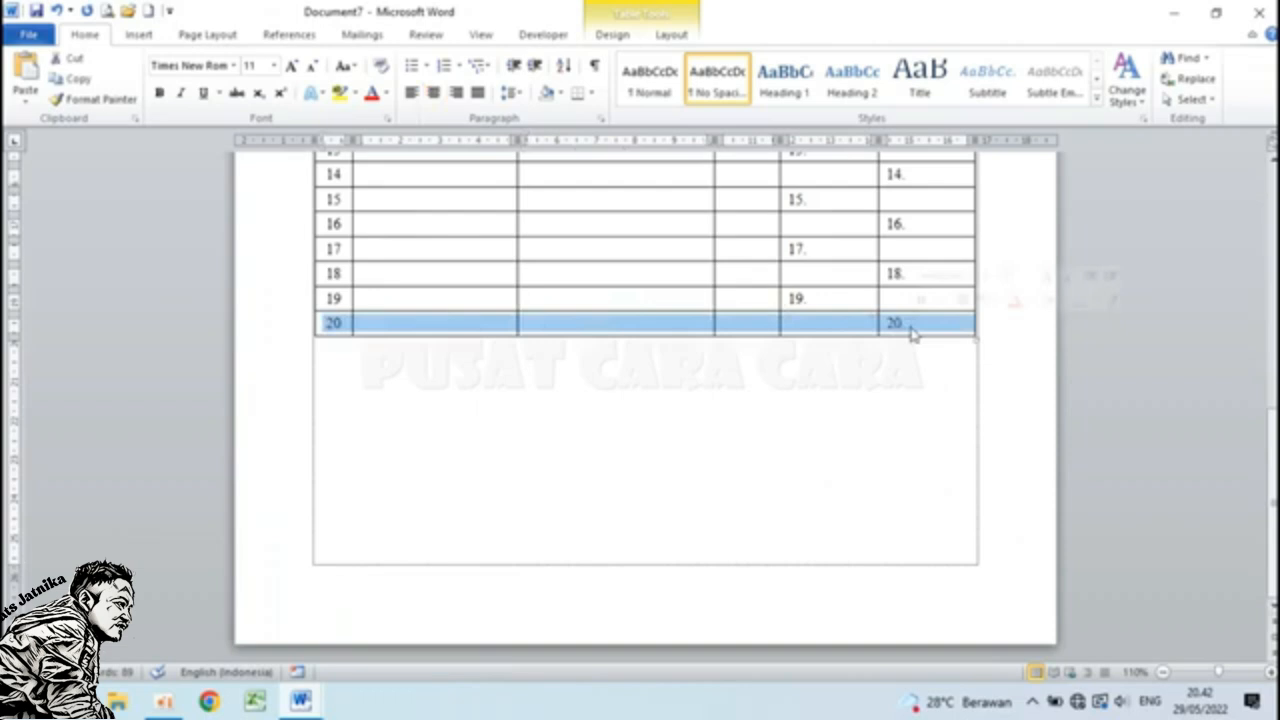
pyautogui.click(673, 33)
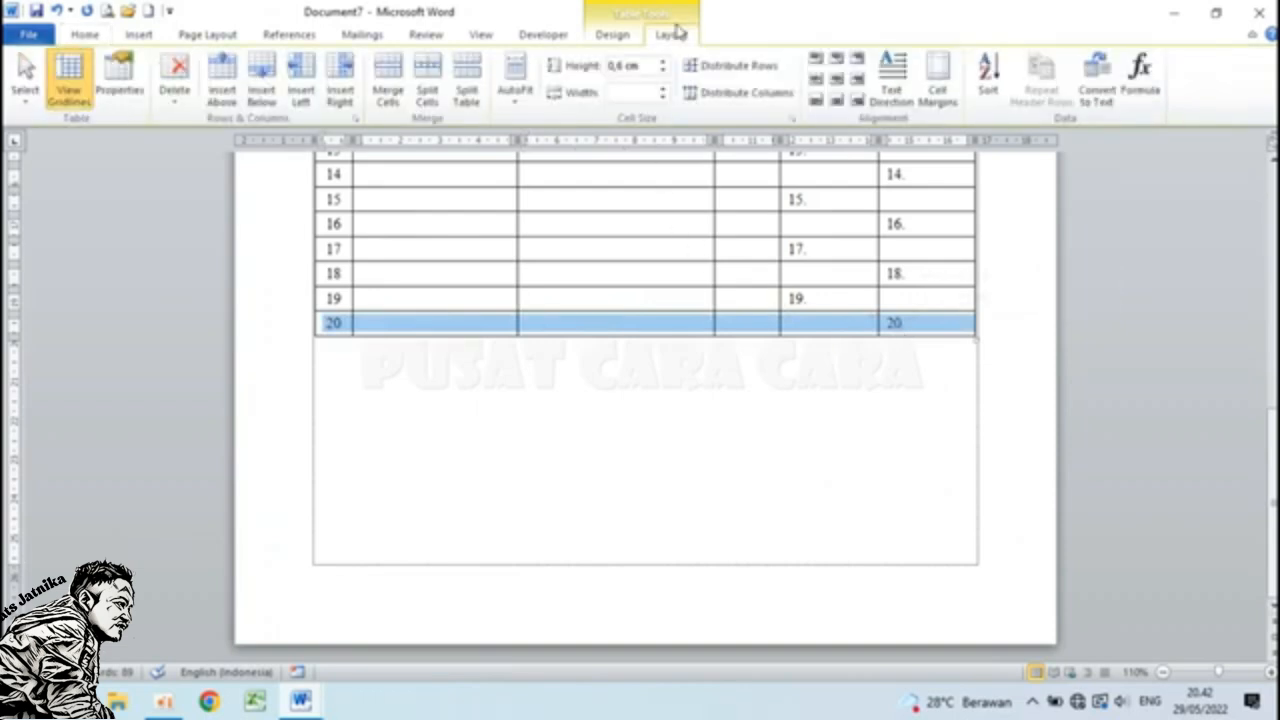
pyautogui.click(262, 93)
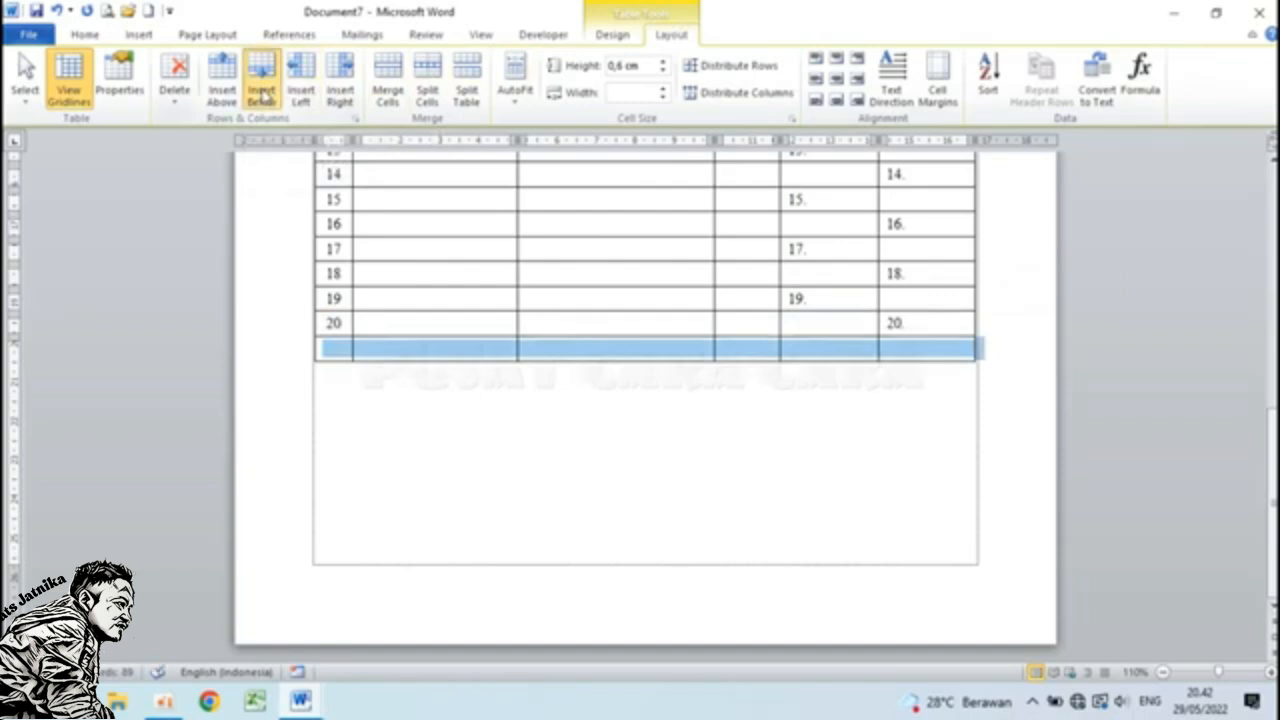
pyautogui.click(262, 93)
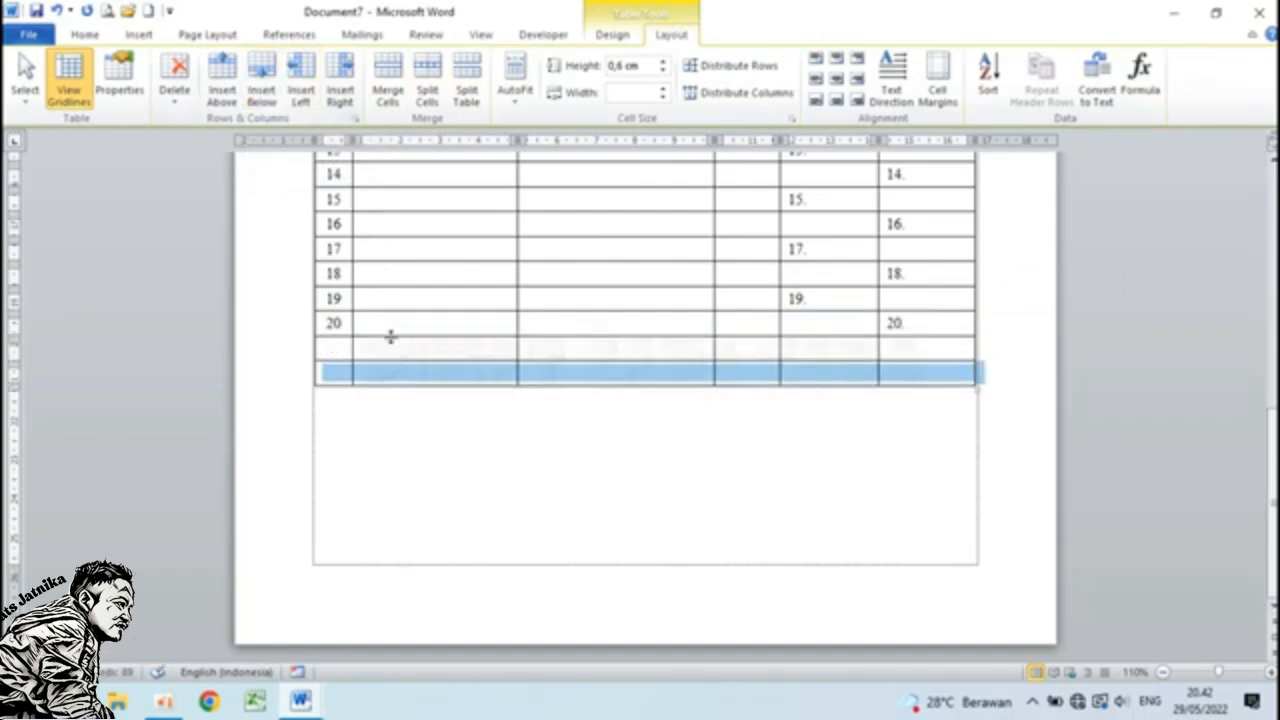
pyautogui.click(397, 375)
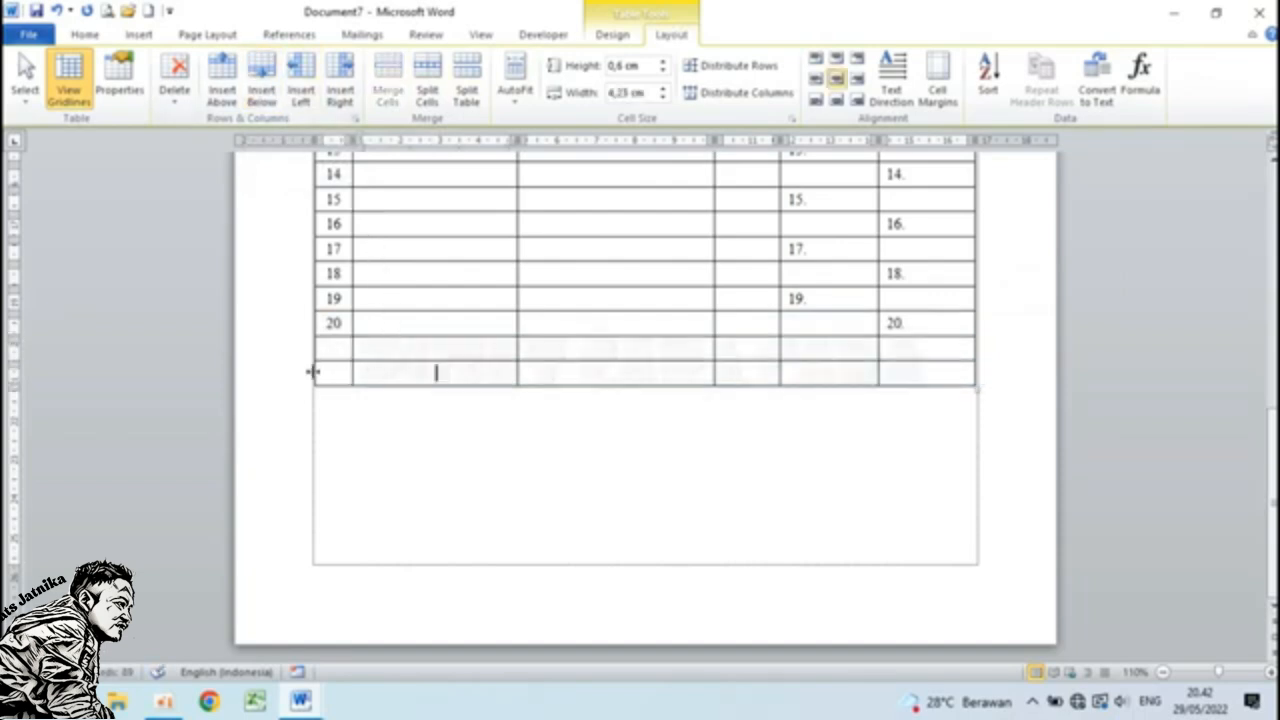
# Set the height of the last empty table row to 1,5 cm.
pyautogui.moveTo(338, 372); pyautogui.dragTo(903, 380)
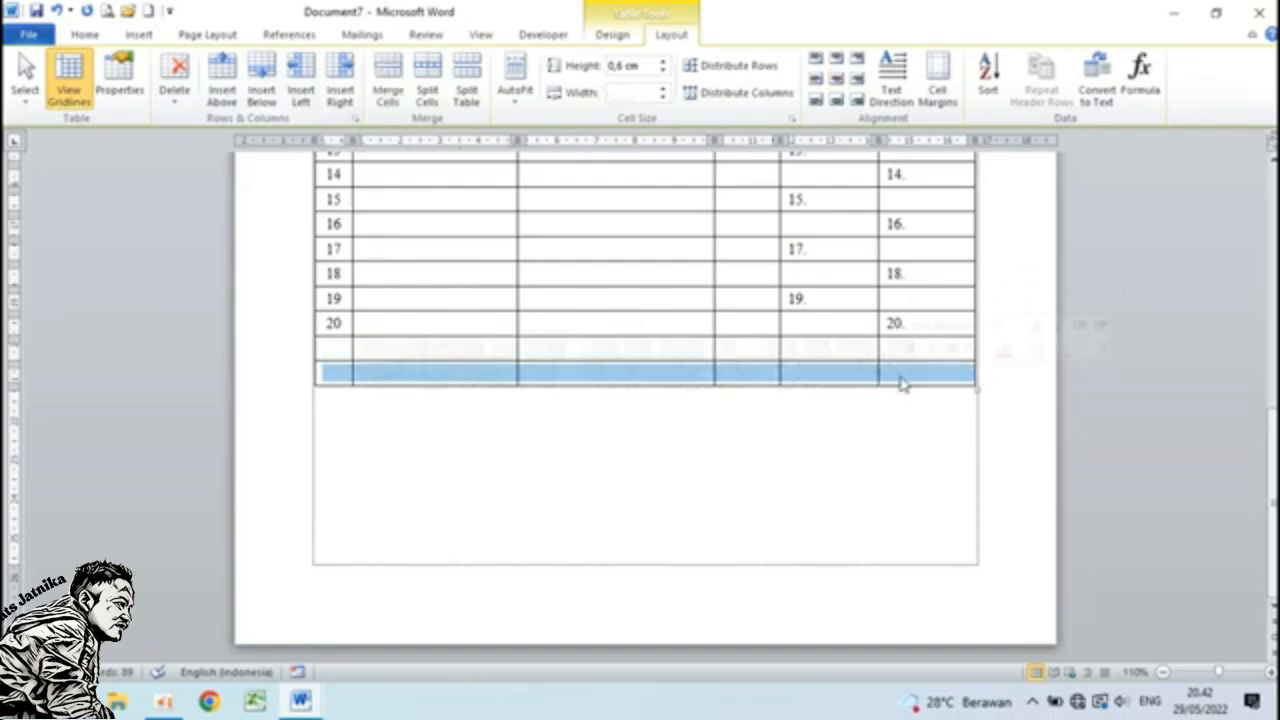
pyautogui.rightClick(449, 379)
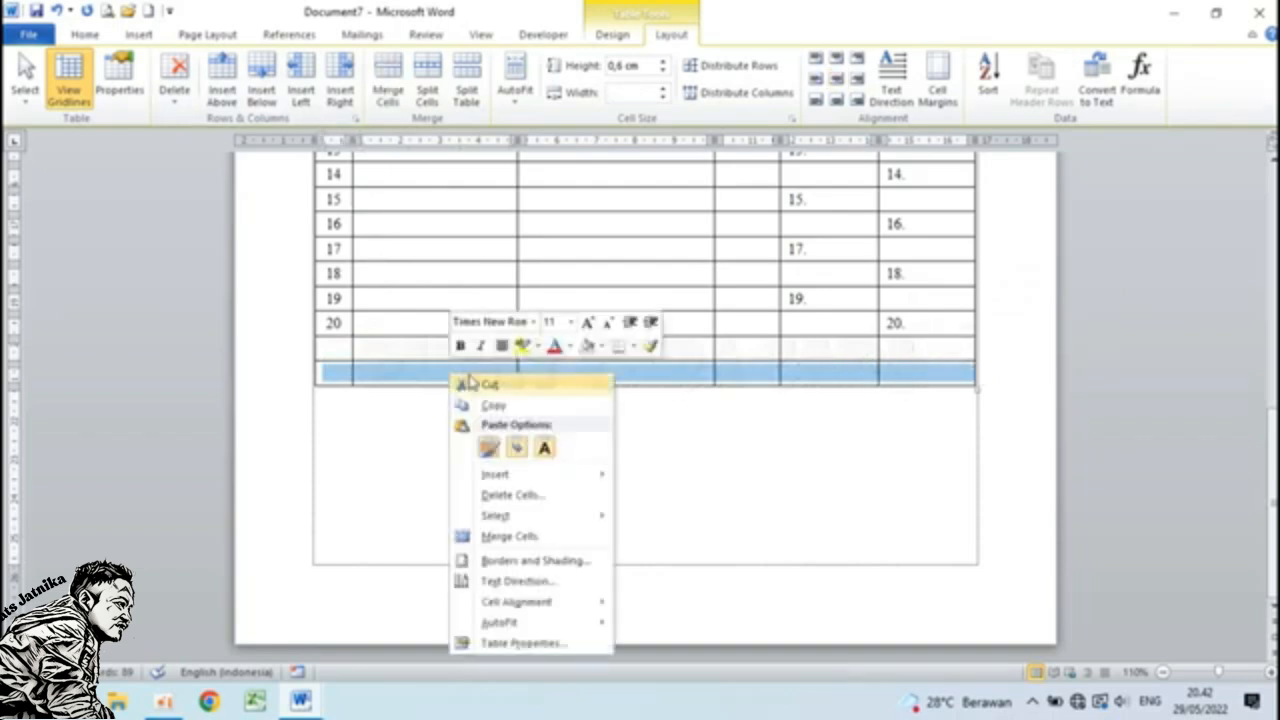
pyautogui.click(523, 643)
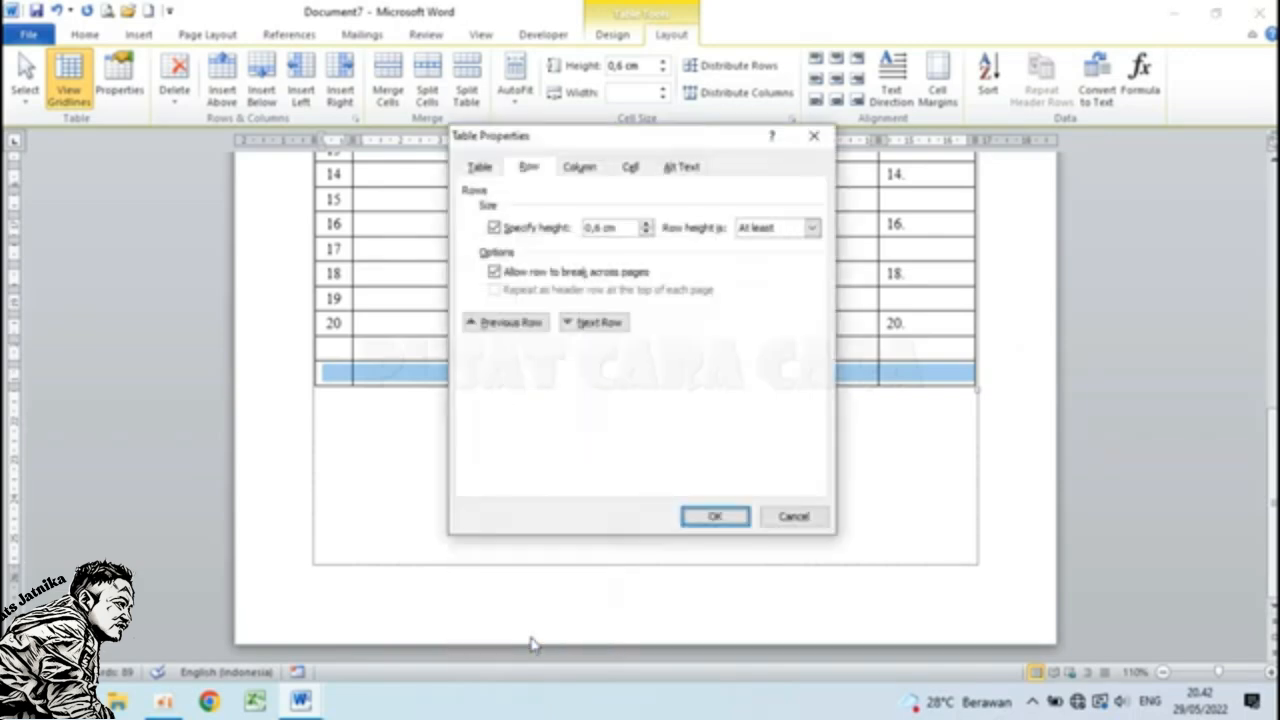
pyautogui.click(528, 167)
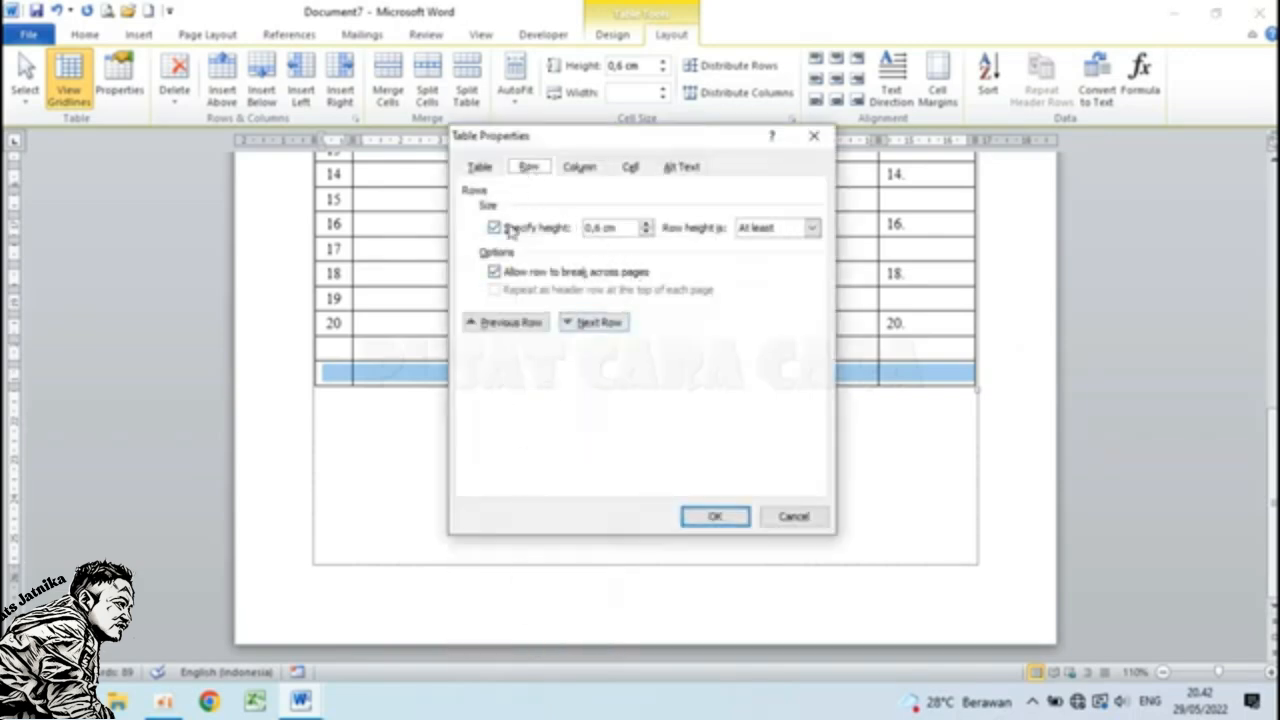
pyautogui.moveTo(600, 228); pyautogui.dragTo(573, 227)
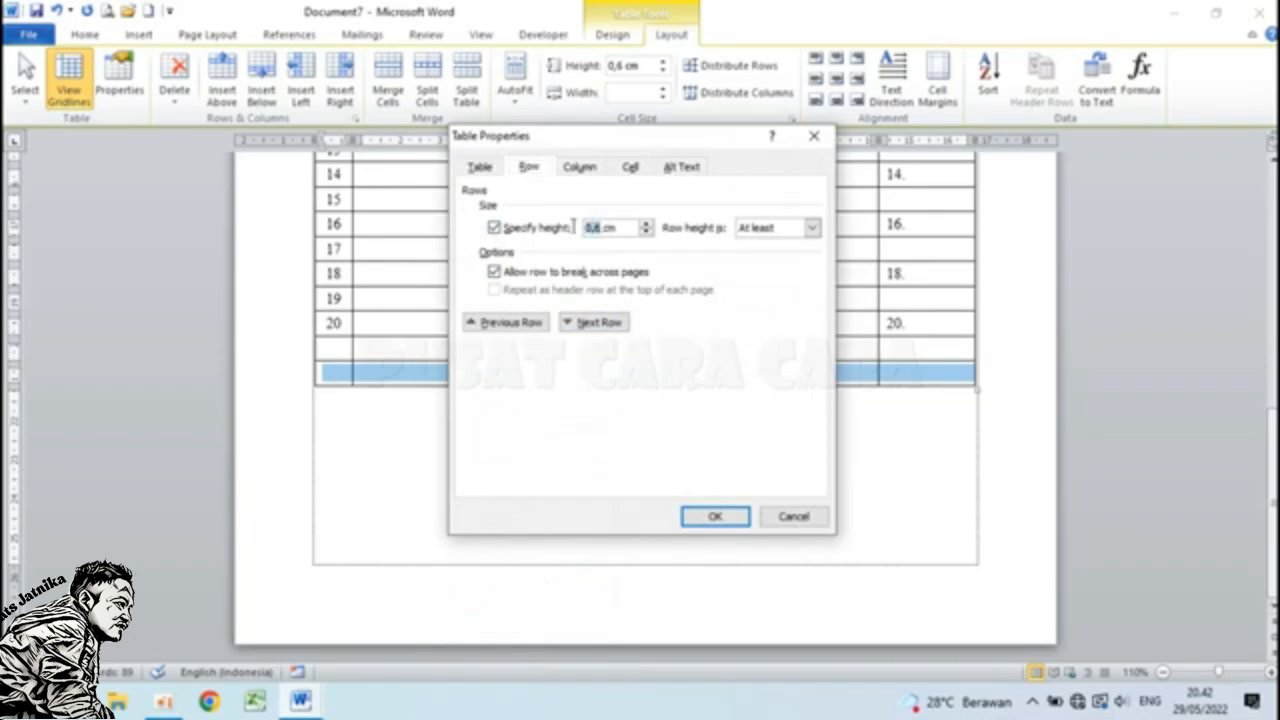
pyautogui.write('0')
pyautogui.write(',5')
pyautogui.click(716, 516)
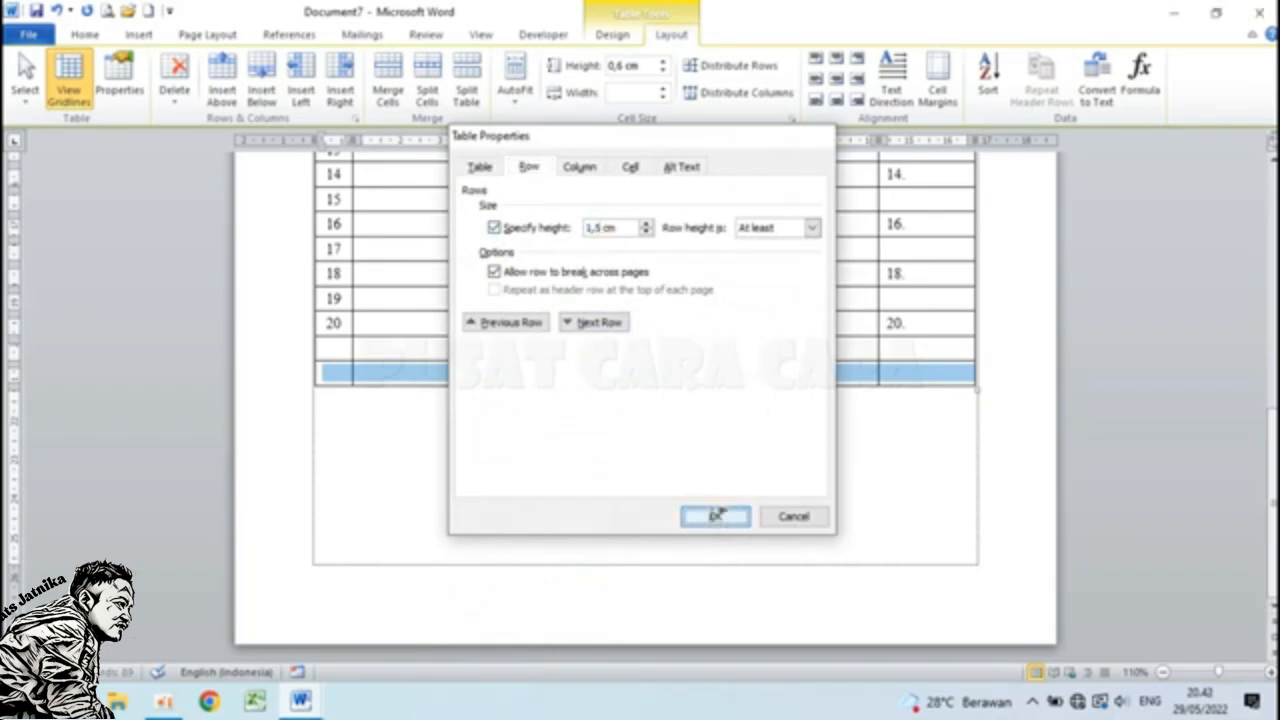
pyautogui.click(627, 396)
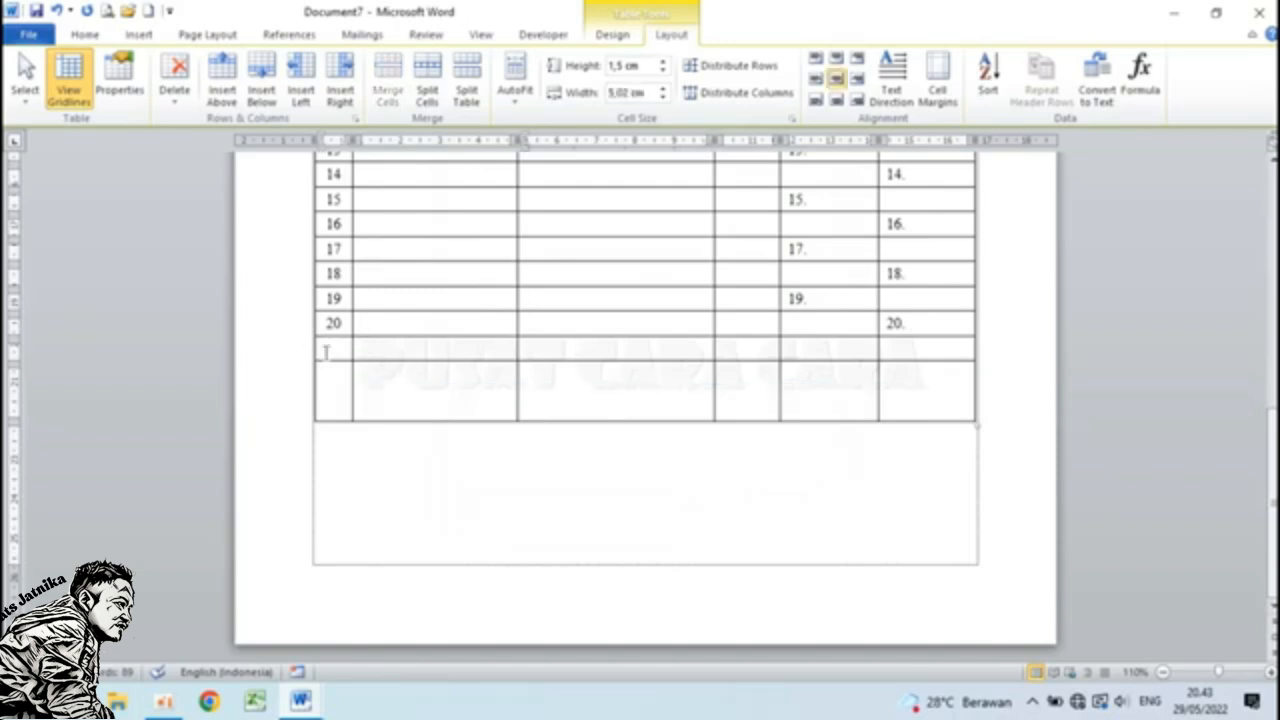
# Check the sample document's footer, and remove the left, inner and right vertical borders from the empty row directly below row 20 in Document7.
pyautogui.moveTo(300, 703)
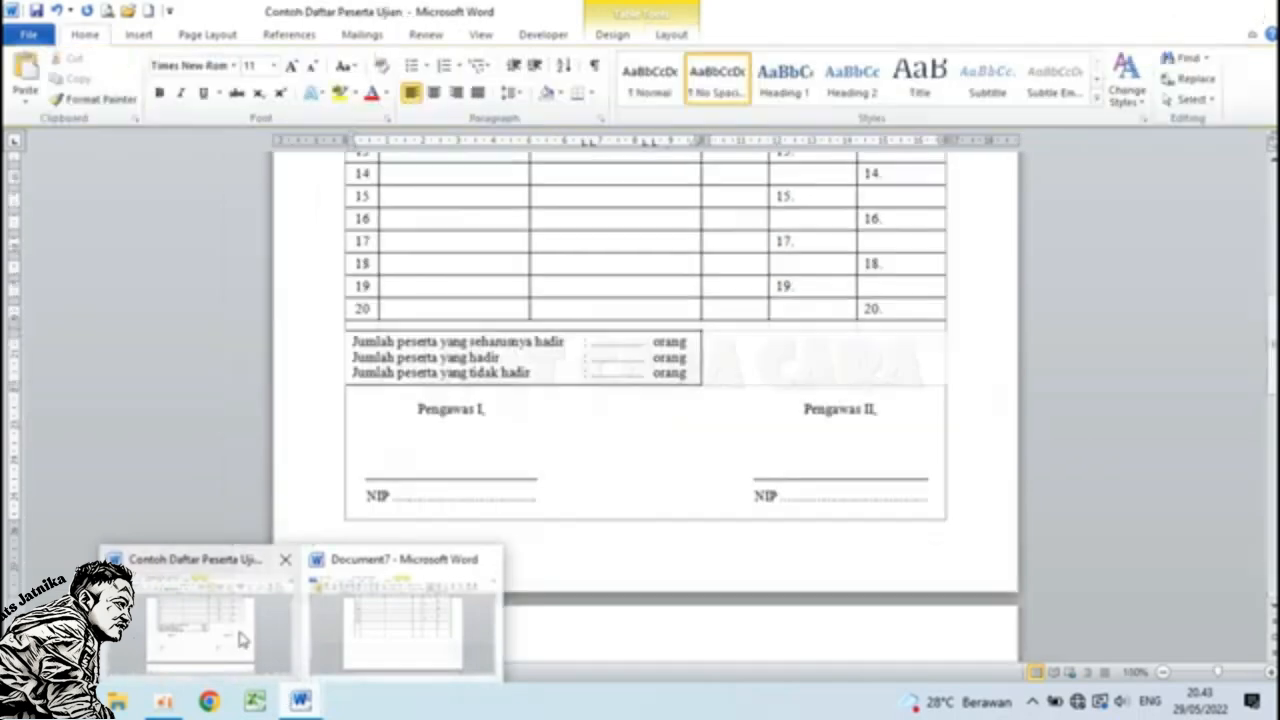
pyautogui.click(263, 663)
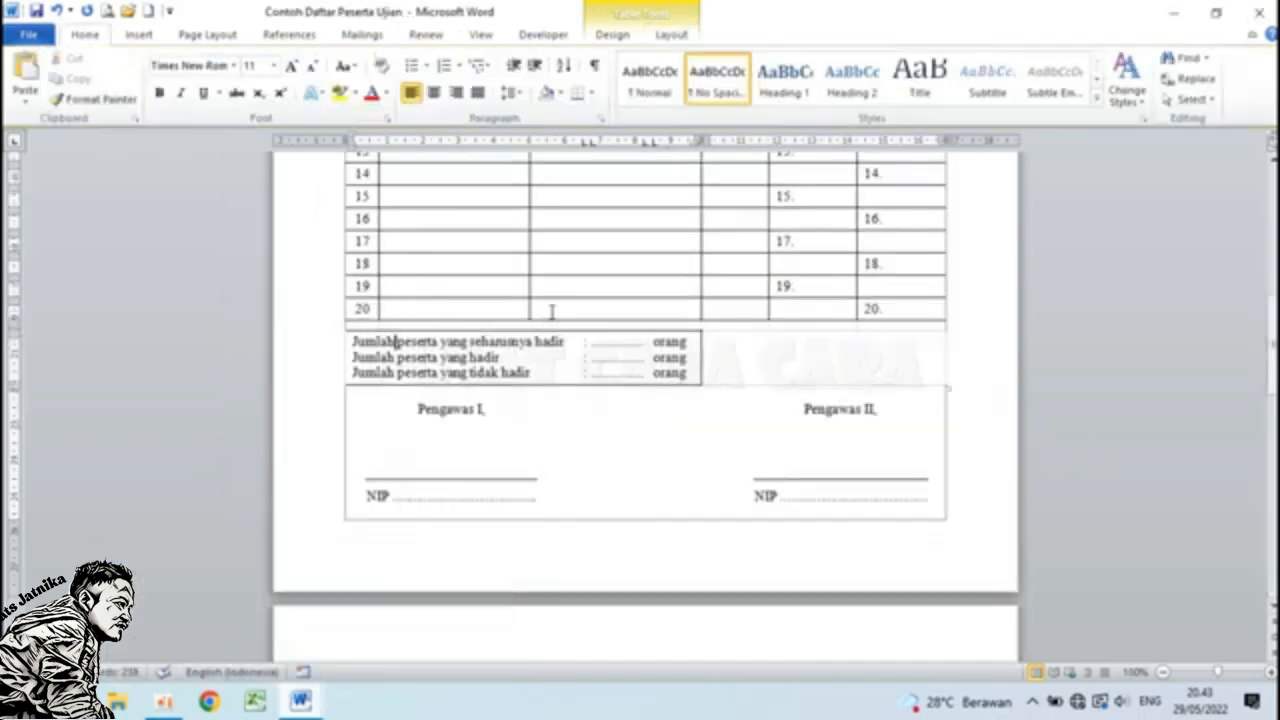
pyautogui.moveTo(305, 703)
pyautogui.click(371, 600)
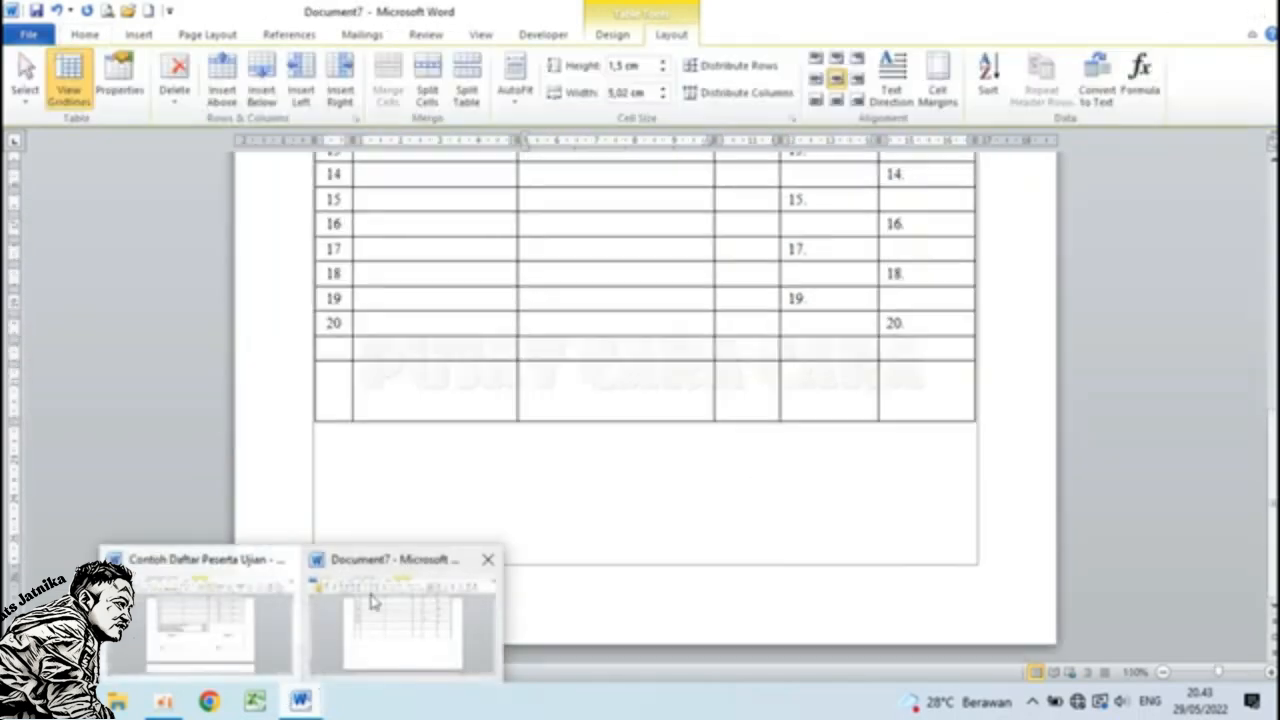
pyautogui.moveTo(335, 347); pyautogui.dragTo(882, 343)
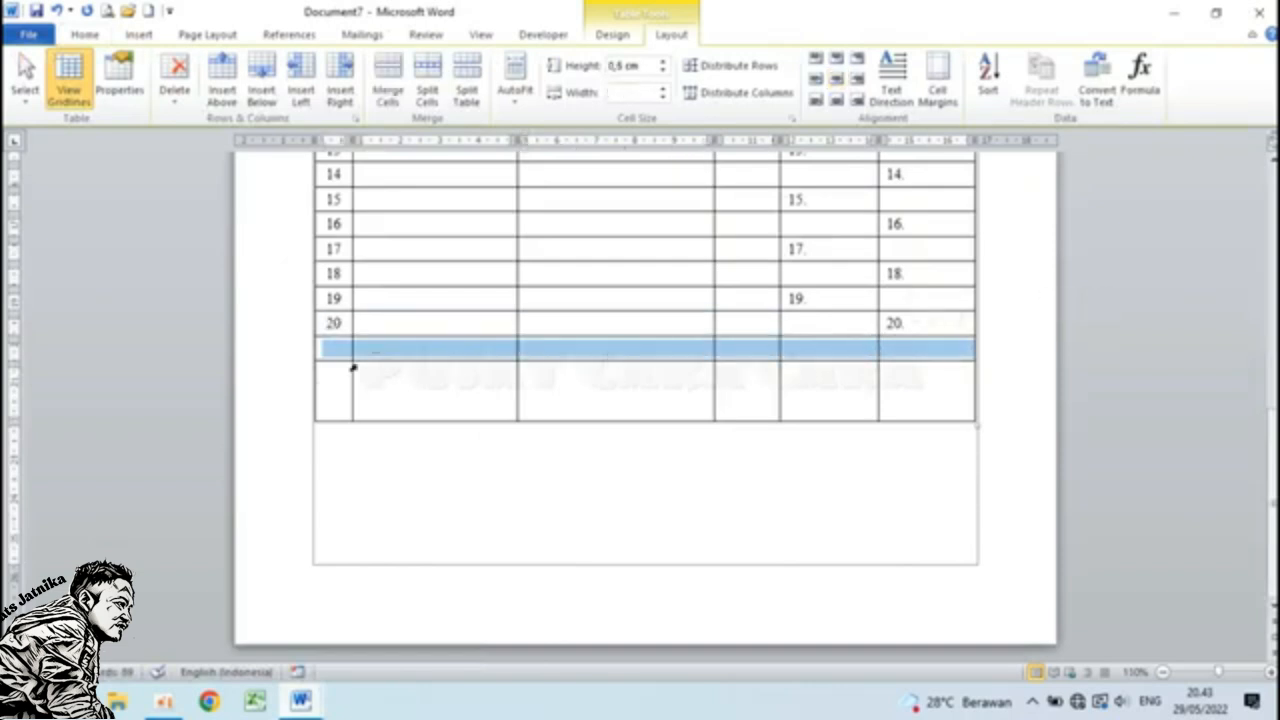
pyautogui.rightClick(462, 351)
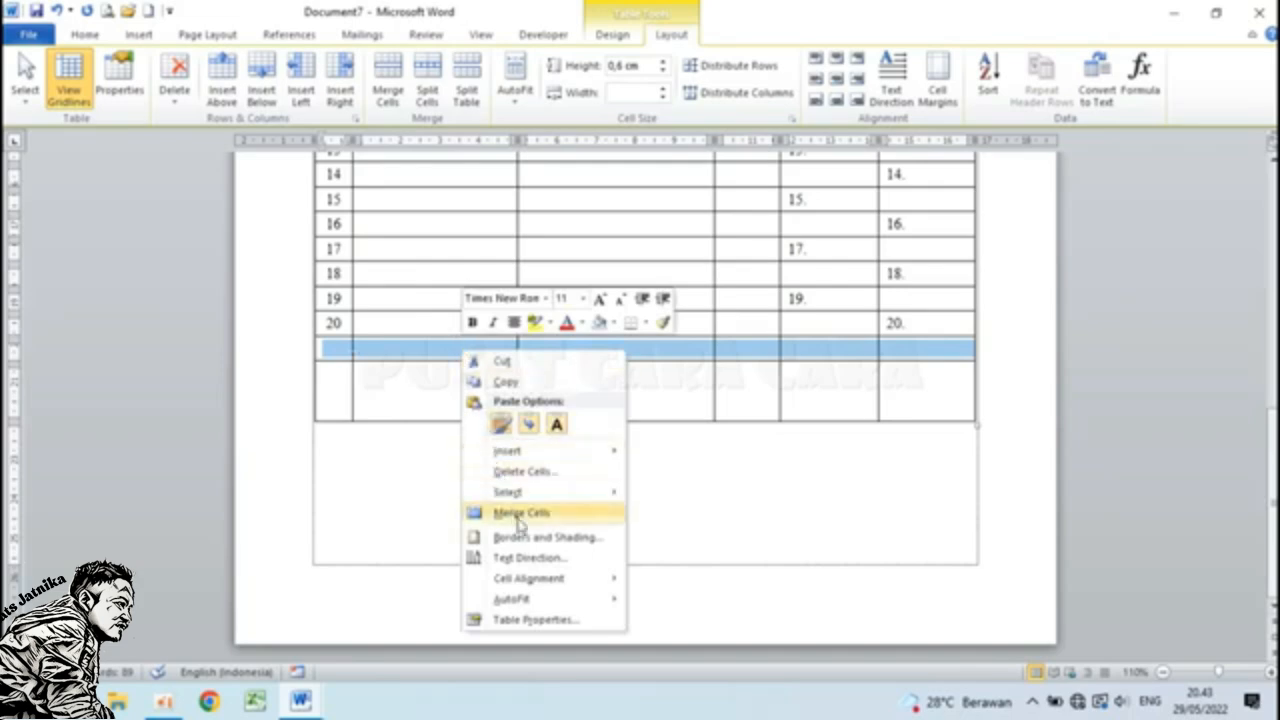
pyautogui.click(577, 540)
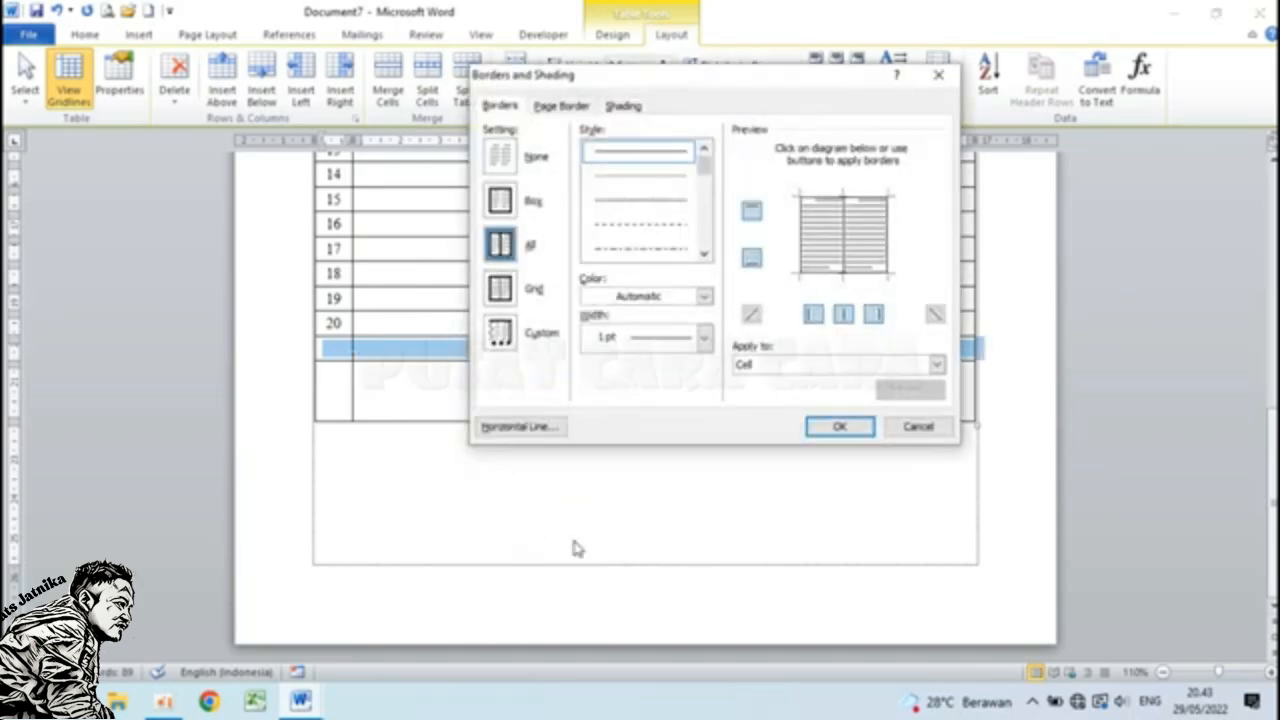
pyautogui.click(813, 316)
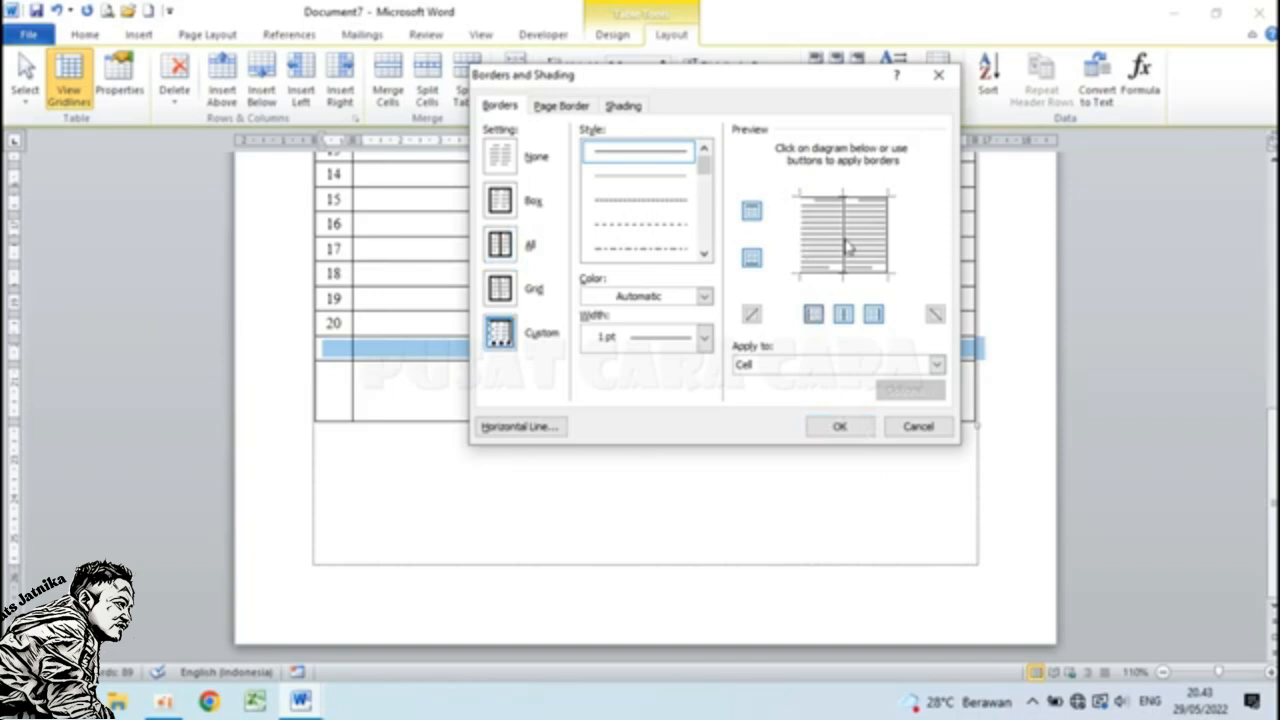
pyautogui.click(846, 247)
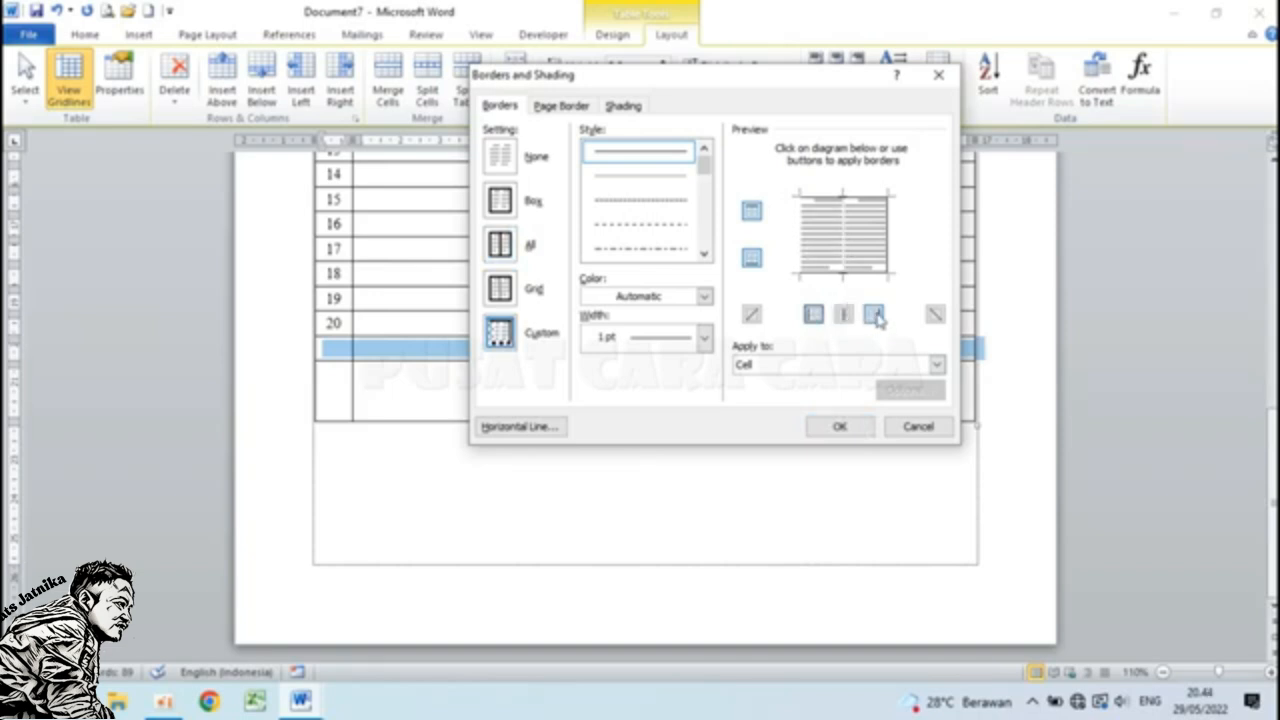
pyautogui.click(875, 316)
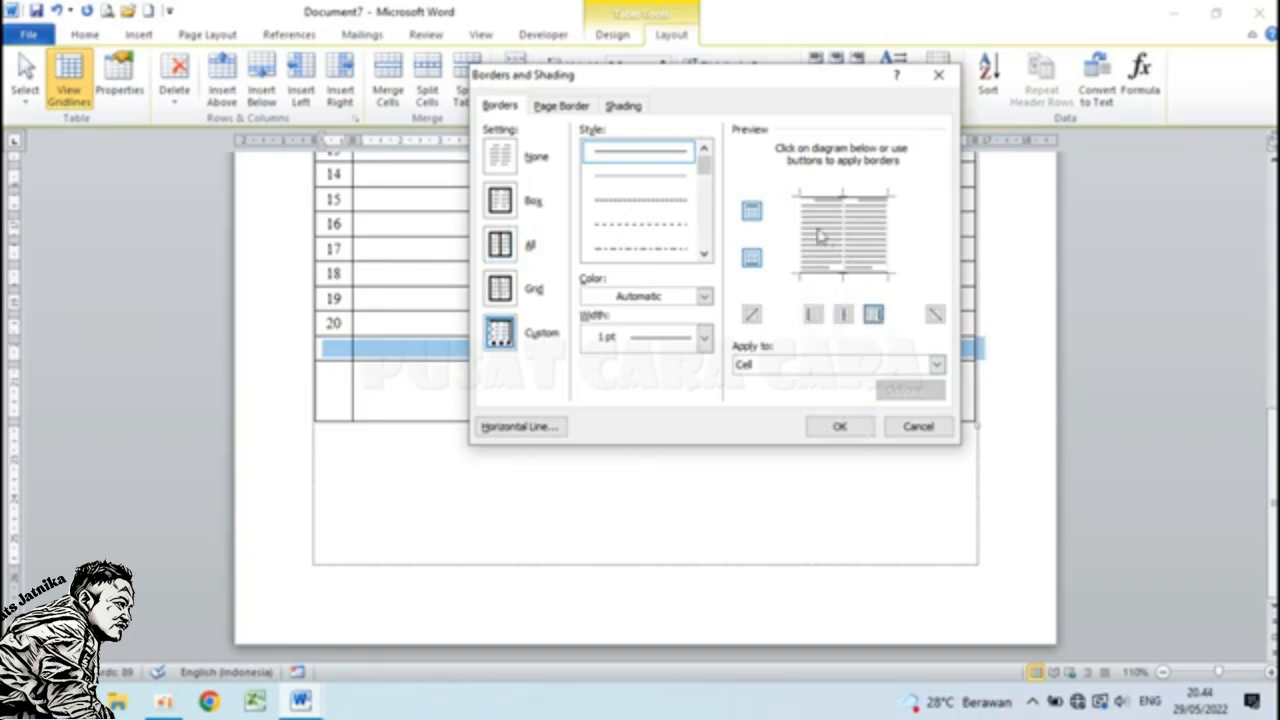
pyautogui.click(850, 428)
pyautogui.click(590, 386)
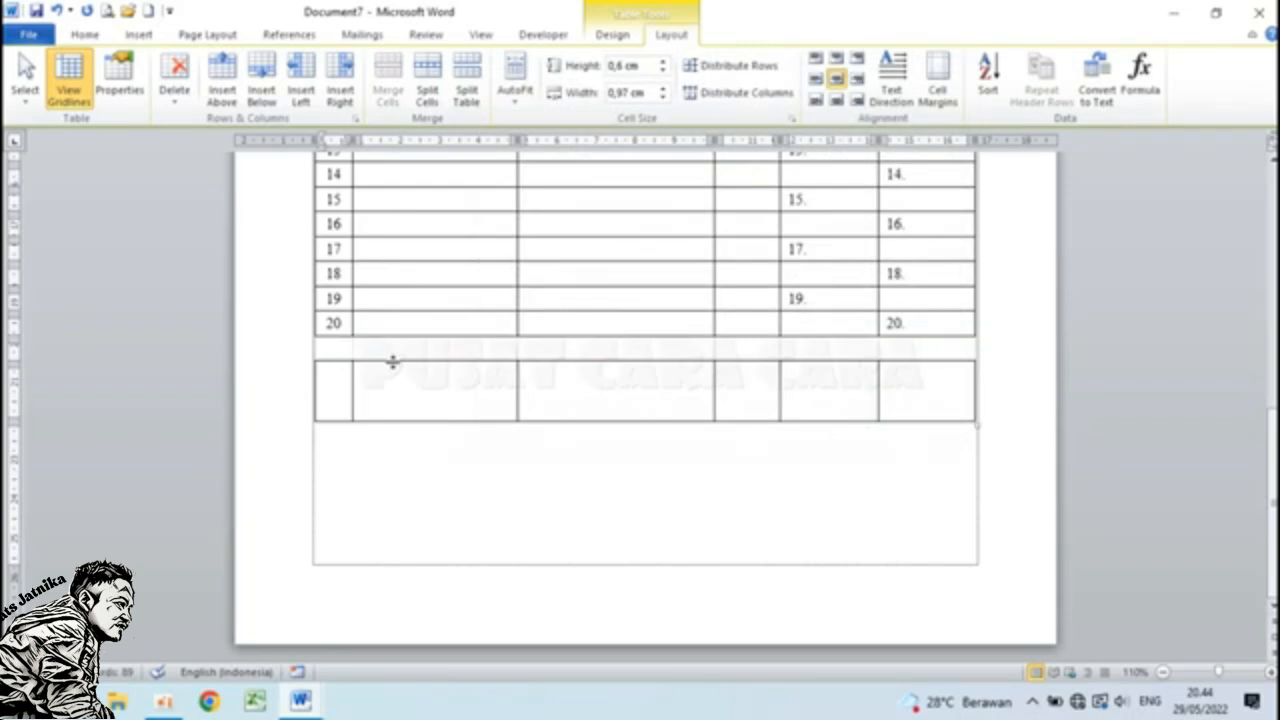
# Shrink the borderless row below row 20 to a height of 0,14 cm and set its font size to 5.
pyautogui.moveTo(393, 362); pyautogui.dragTo(396, 347)
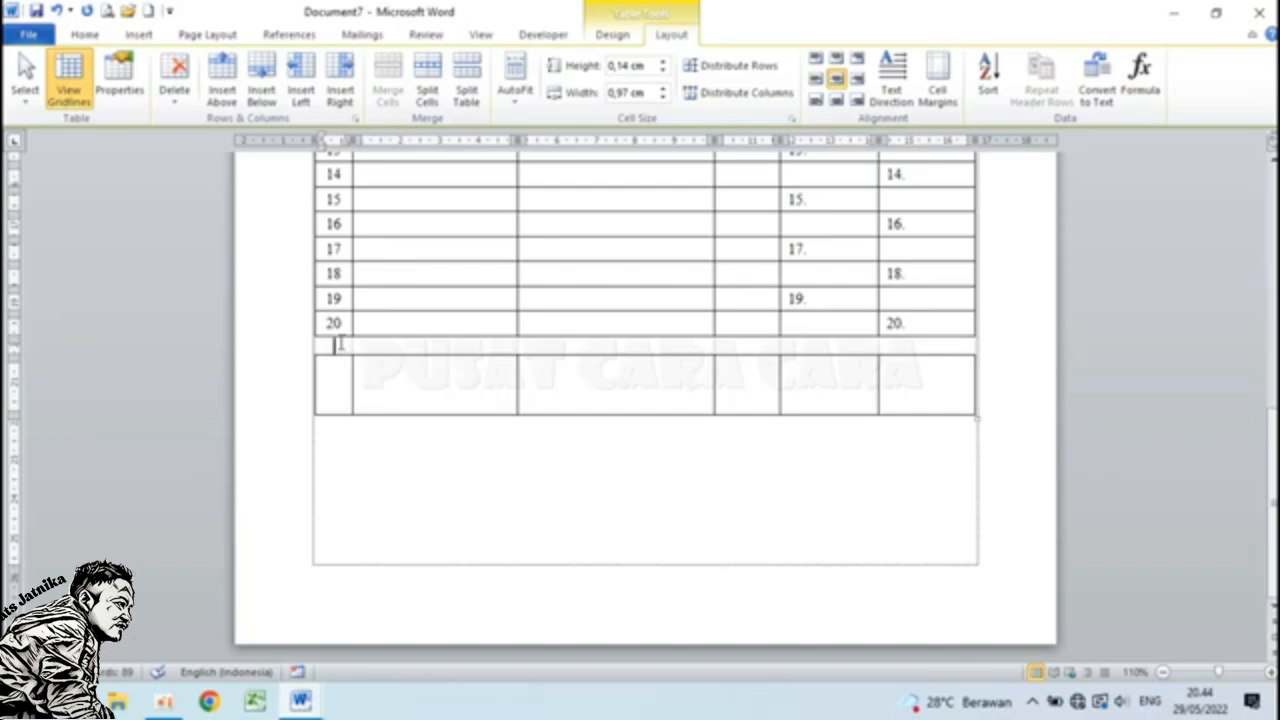
pyautogui.moveTo(339, 343); pyautogui.dragTo(896, 345)
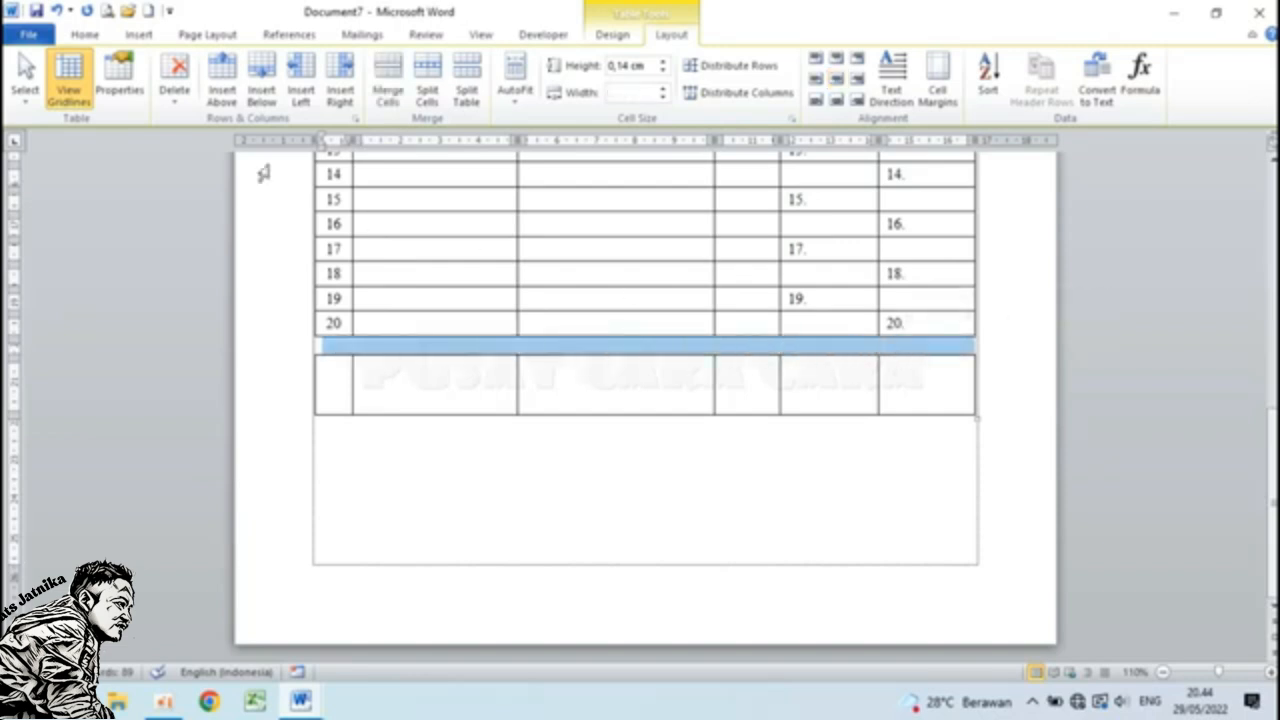
pyautogui.click(92, 36)
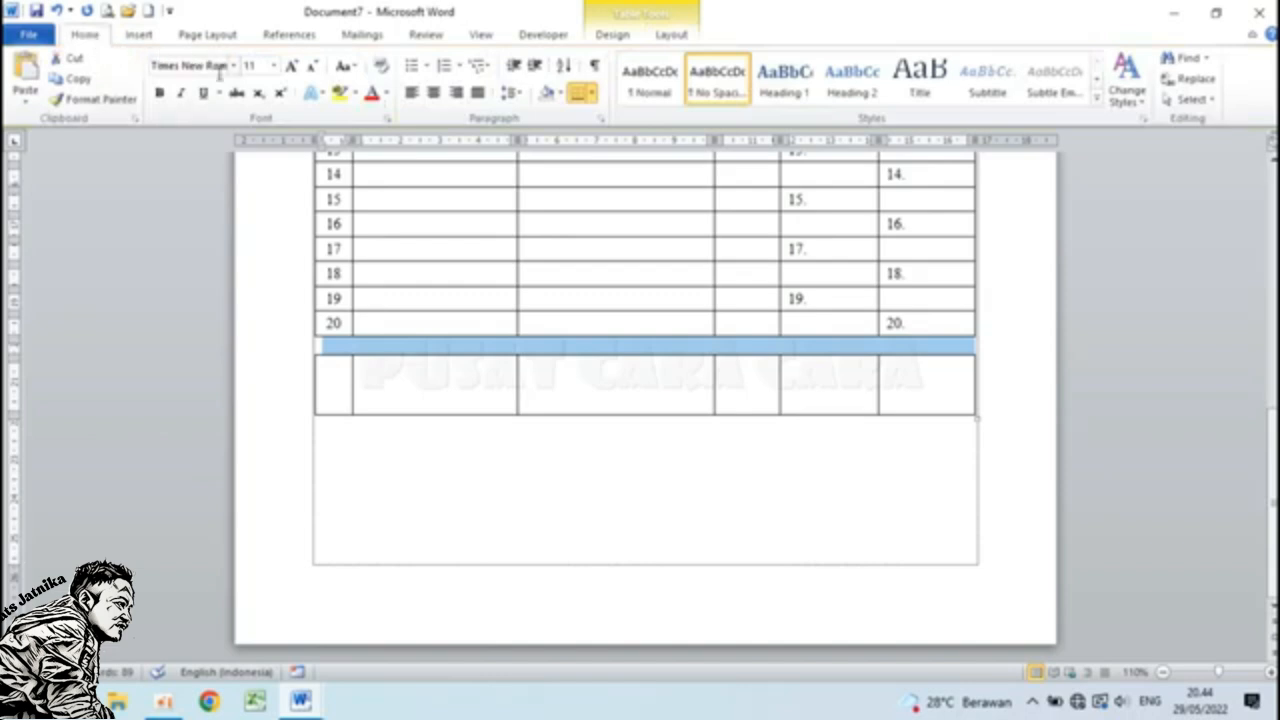
pyautogui.click(254, 65)
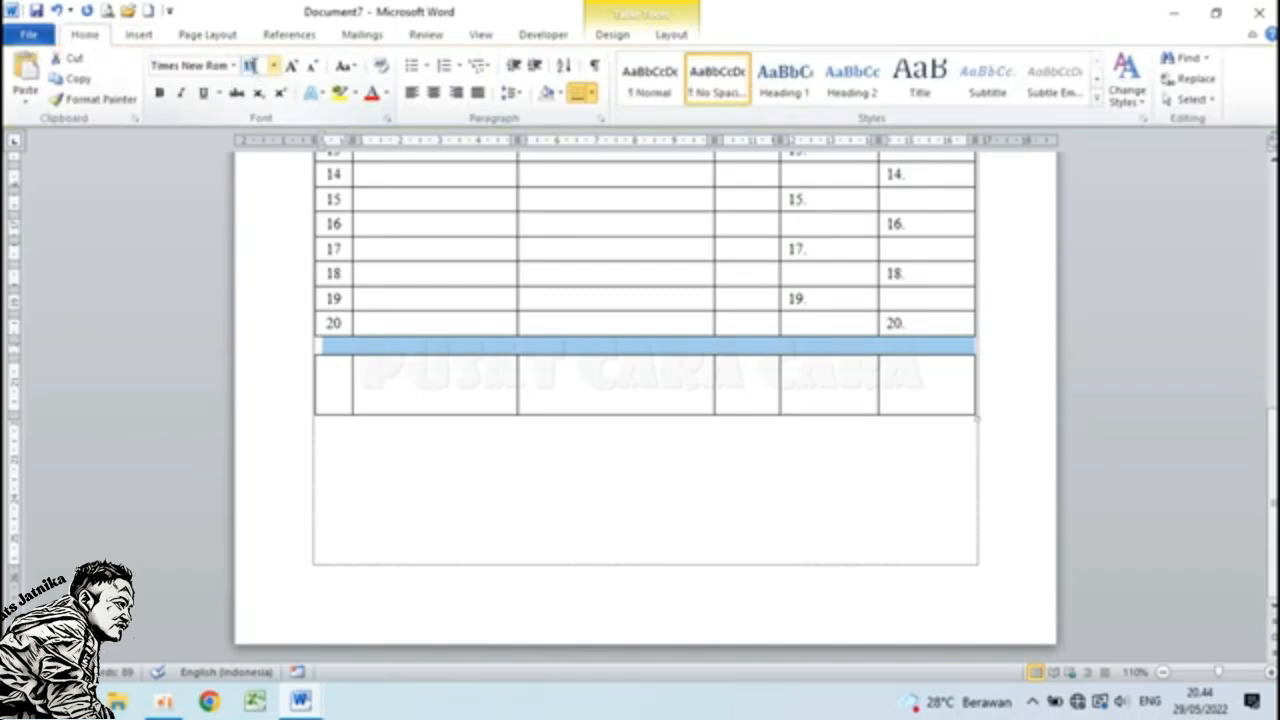
pyautogui.press('Return')
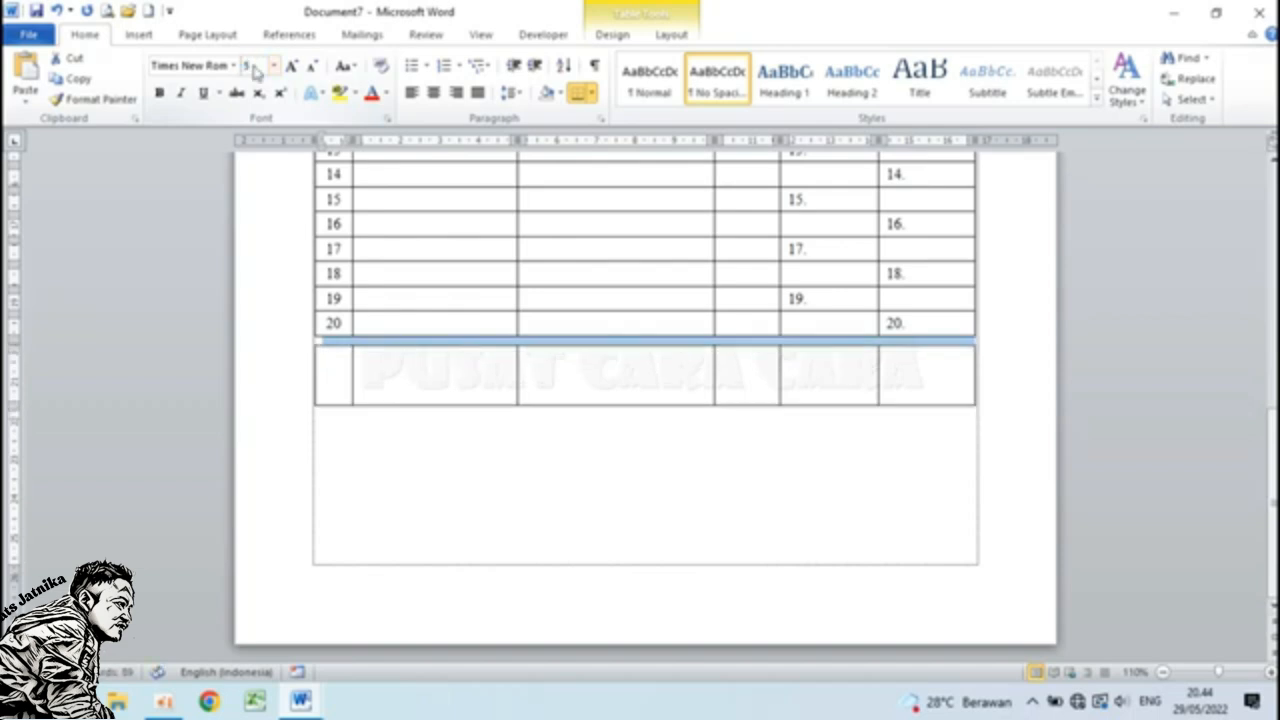
pyautogui.click(416, 385)
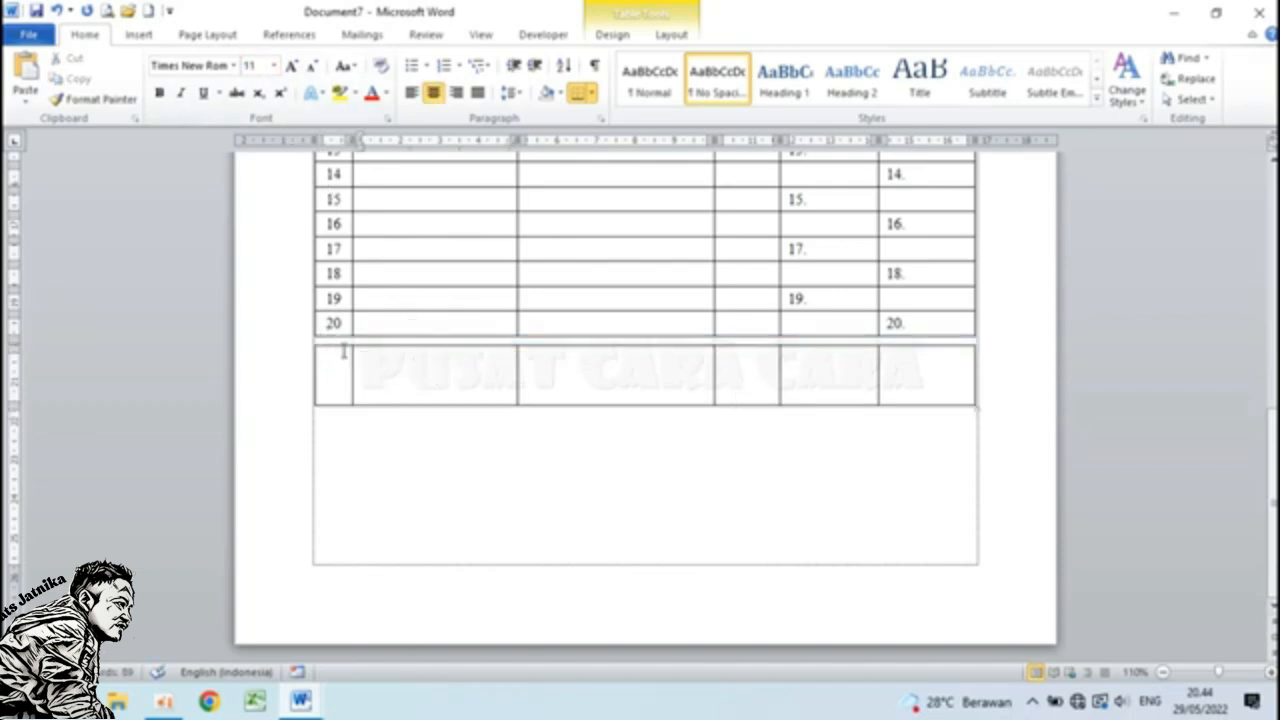
# Compare with the sample document's footer, and merge the first three cells of the last table row in Document7.
pyautogui.moveTo(302, 706)
pyautogui.click(258, 651)
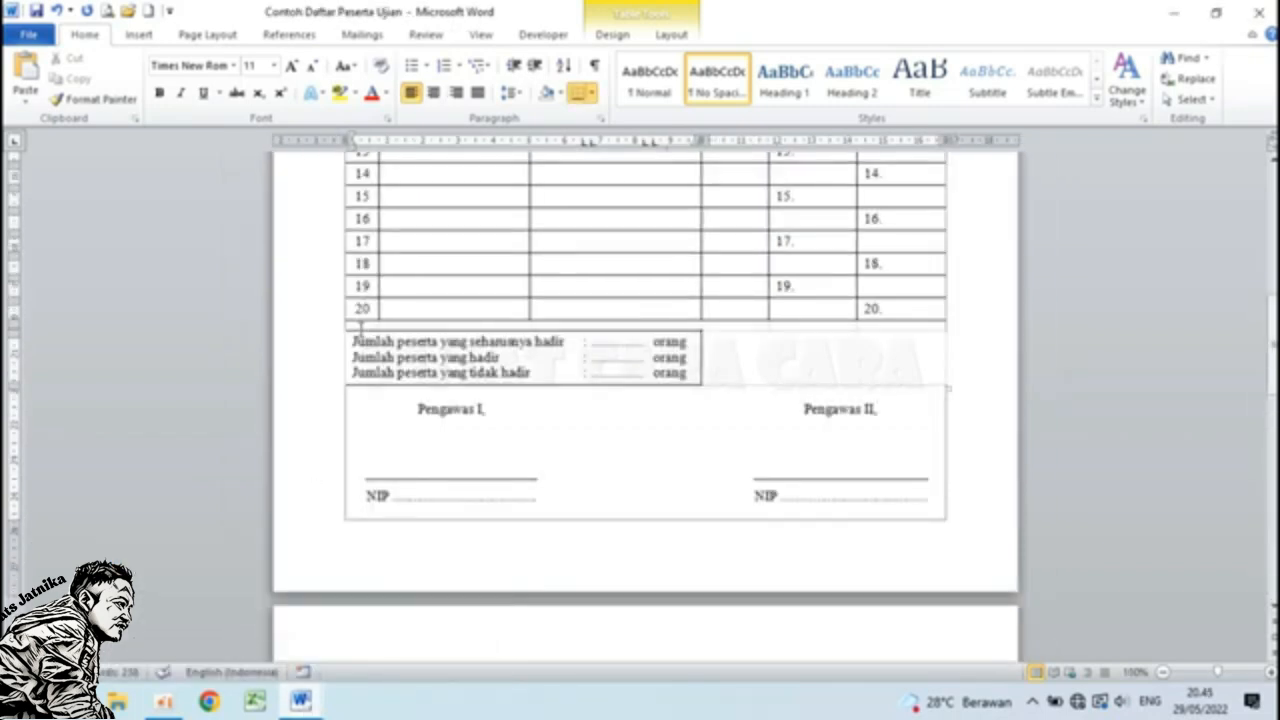
pyautogui.moveTo(302, 706)
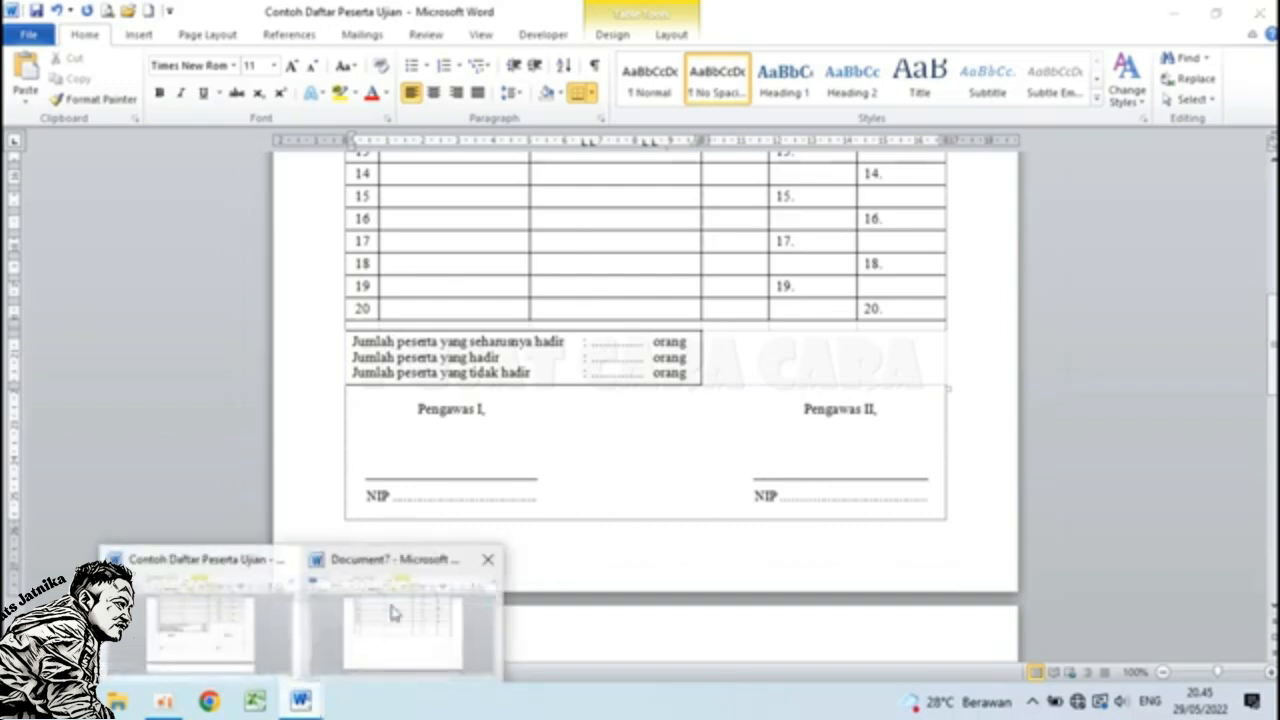
pyautogui.click(415, 597)
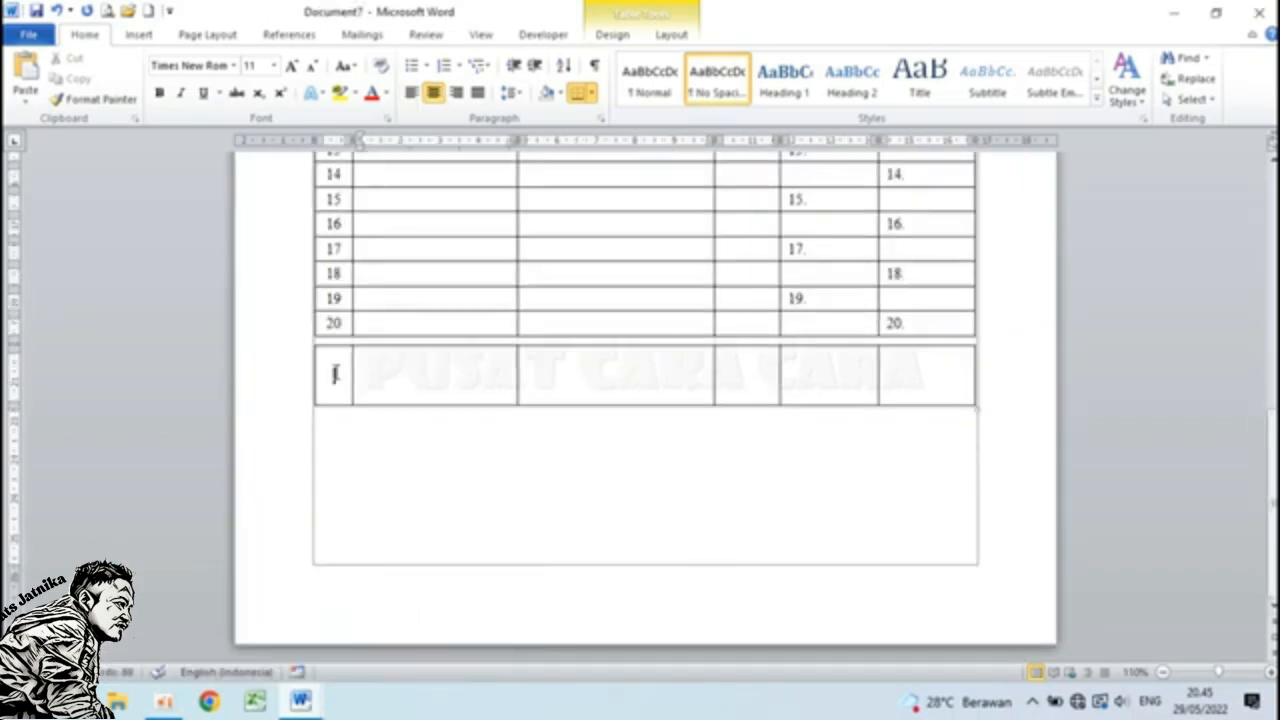
pyautogui.moveTo(339, 373); pyautogui.dragTo(652, 373)
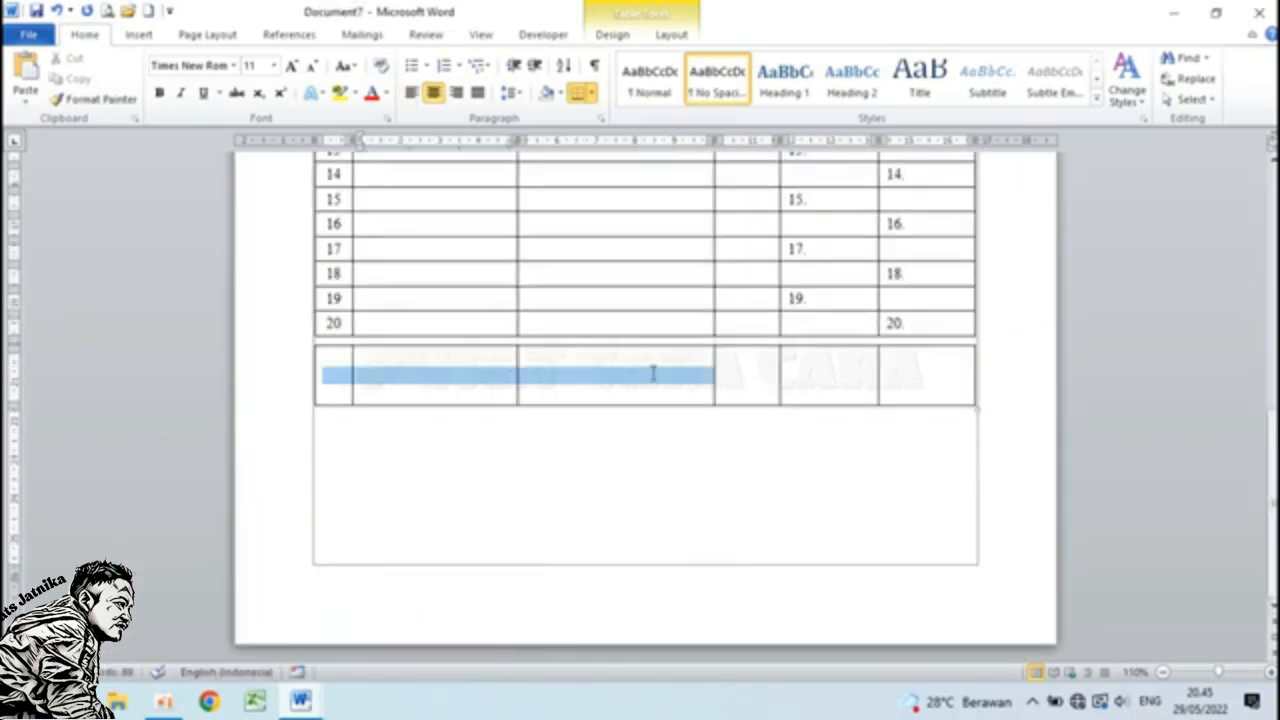
pyautogui.rightClick(660, 381)
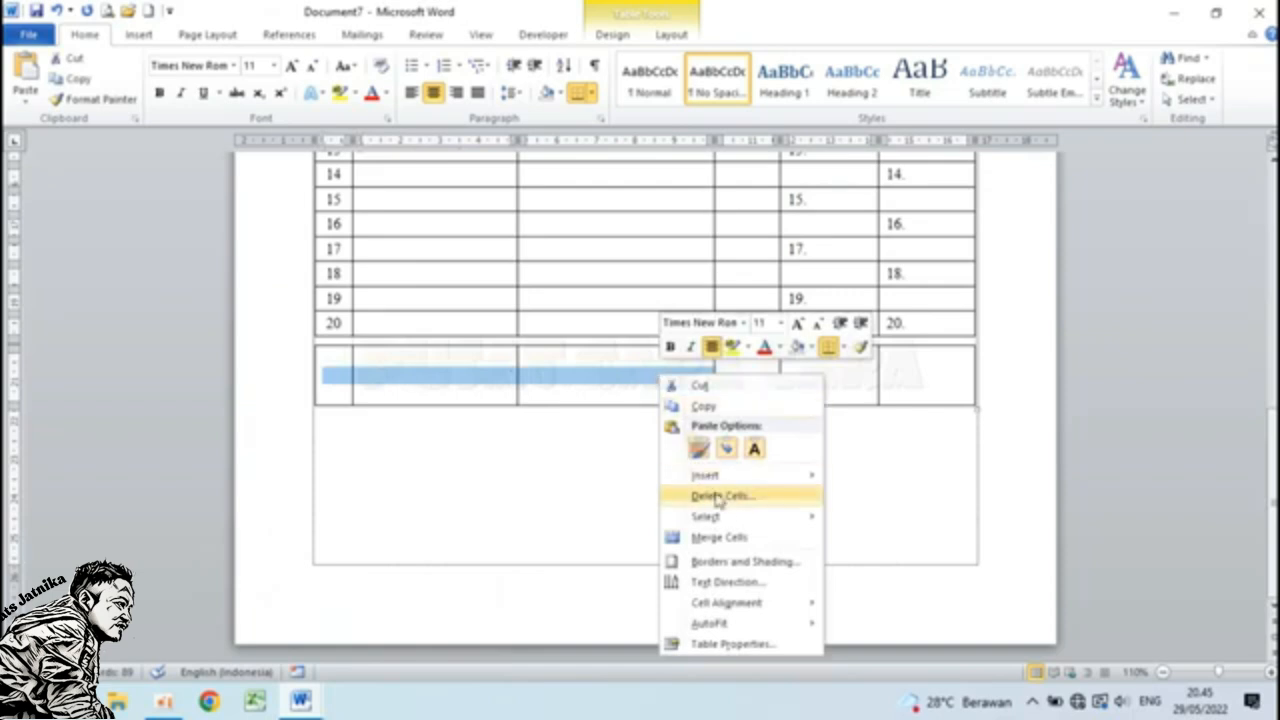
pyautogui.click(740, 538)
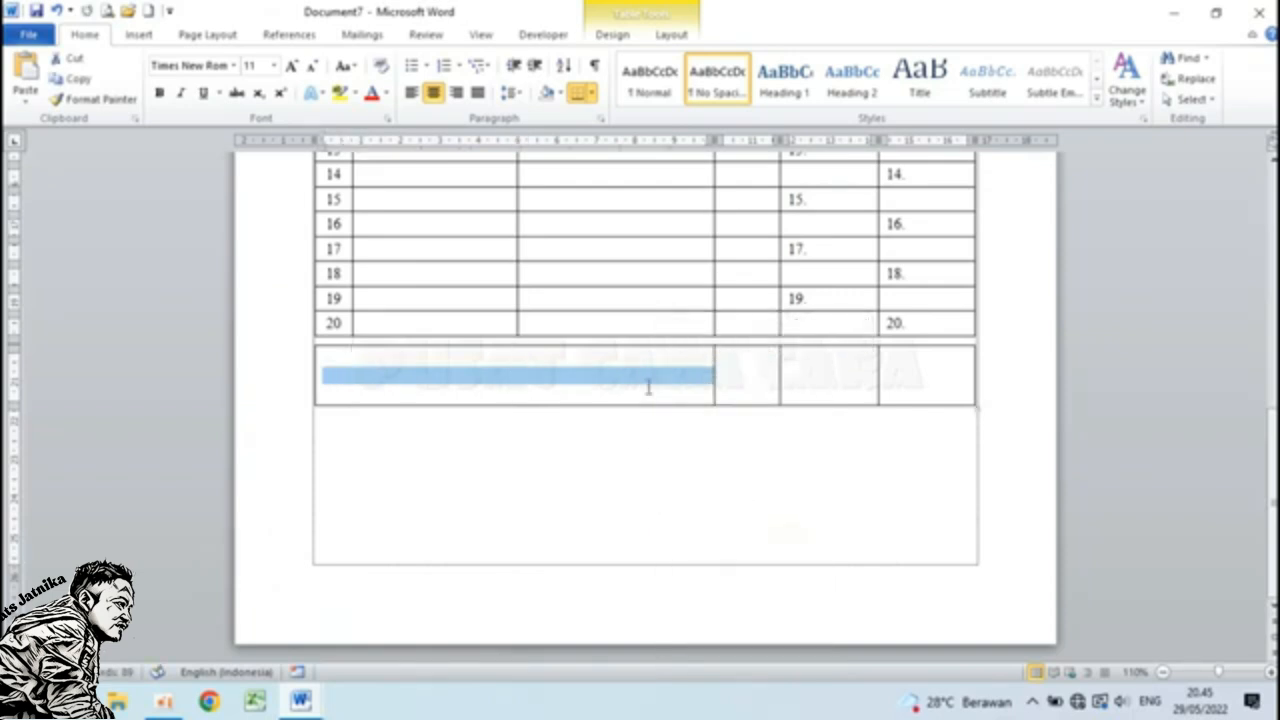
pyautogui.click(648, 388)
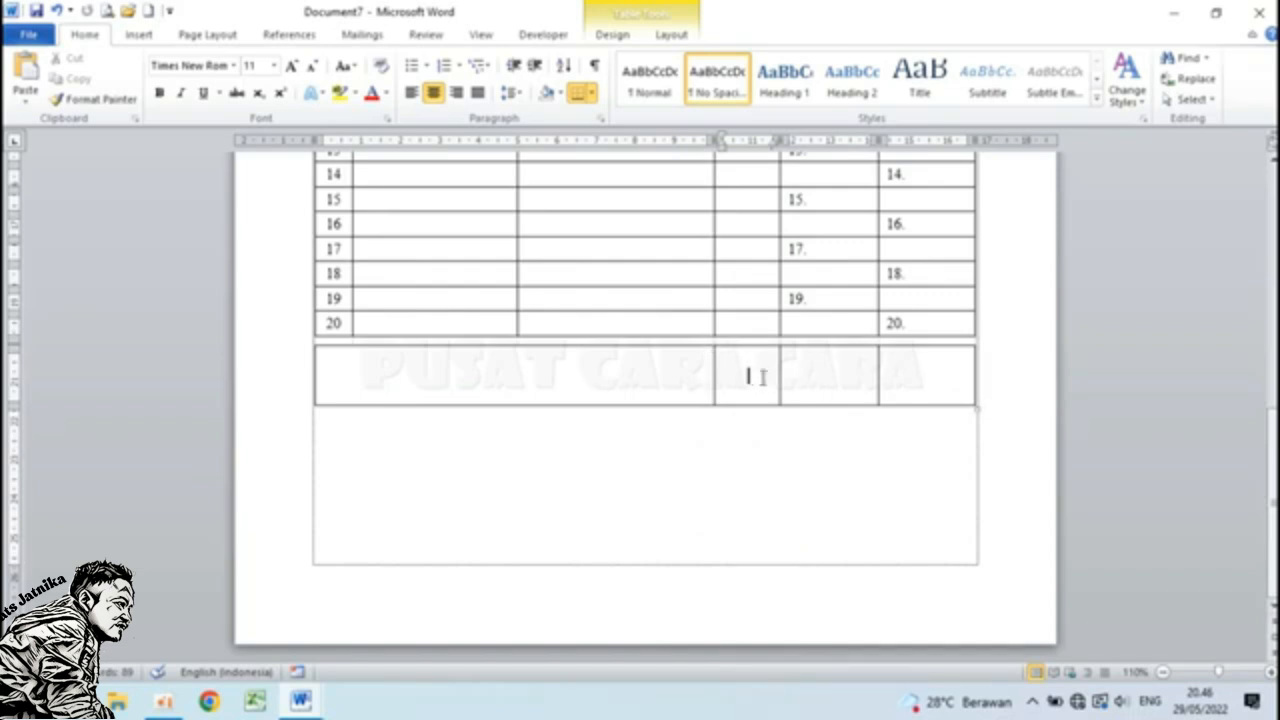
# Remove the top, bottom, right and inner vertical borders from the last three cells of the bottom row.
pyautogui.moveTo(758, 376); pyautogui.dragTo(918, 375)
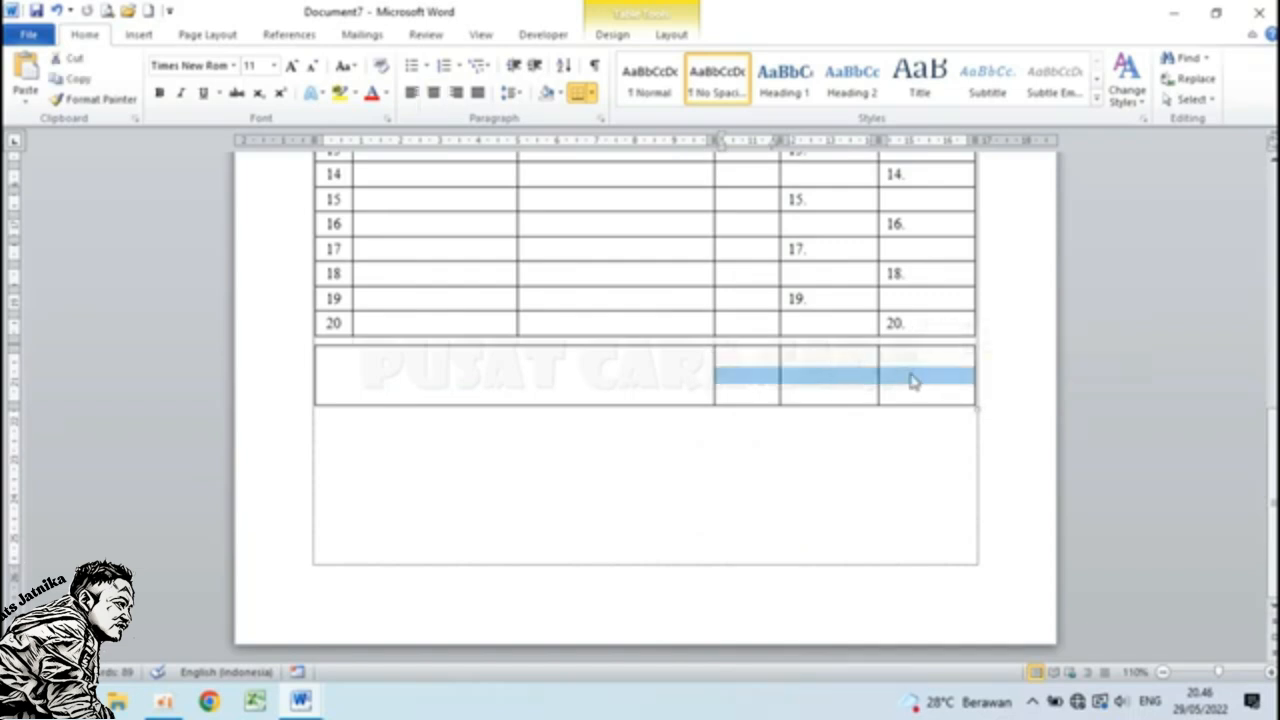
pyautogui.rightClick(912, 379)
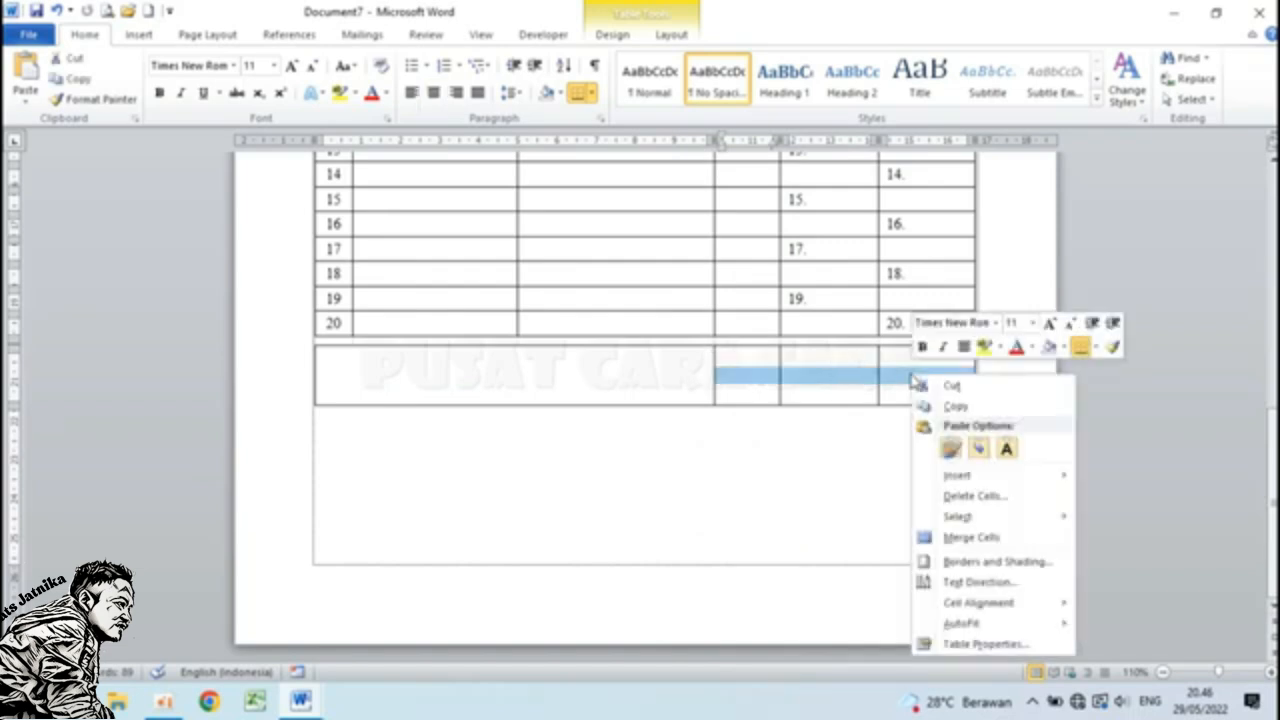
pyautogui.click(975, 563)
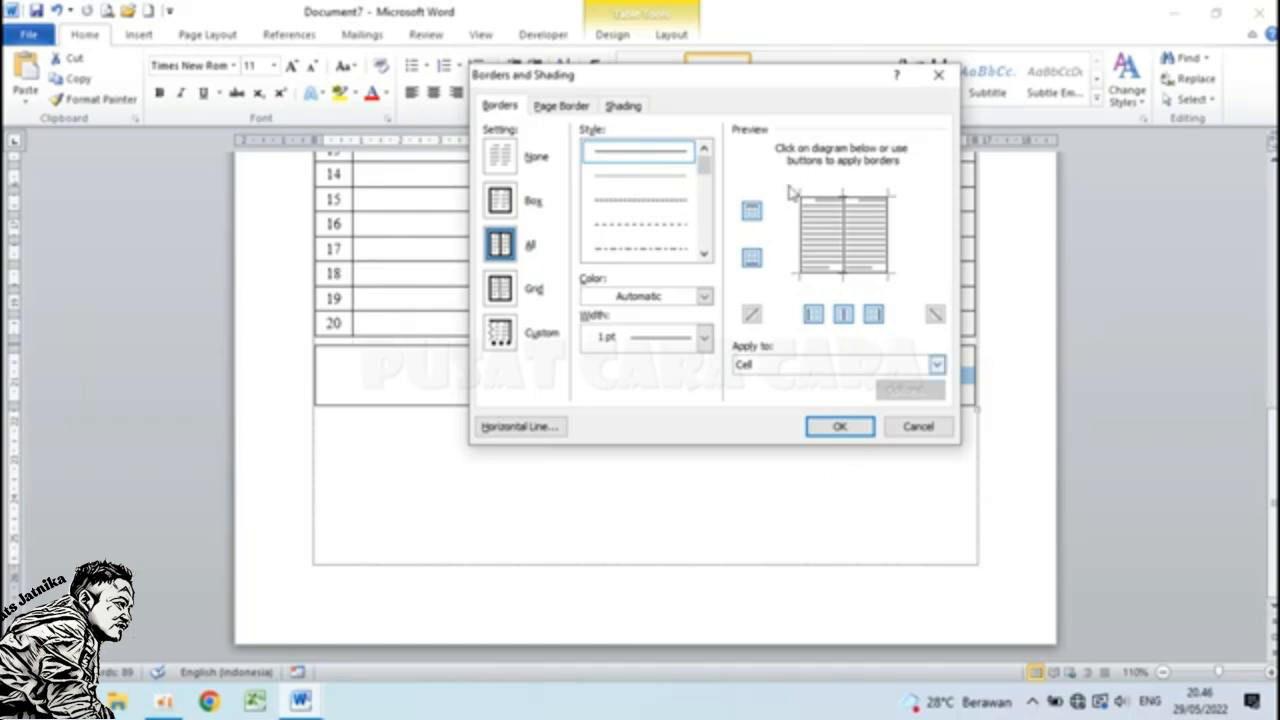
pyautogui.moveTo(806, 84); pyautogui.dragTo(447, 81)
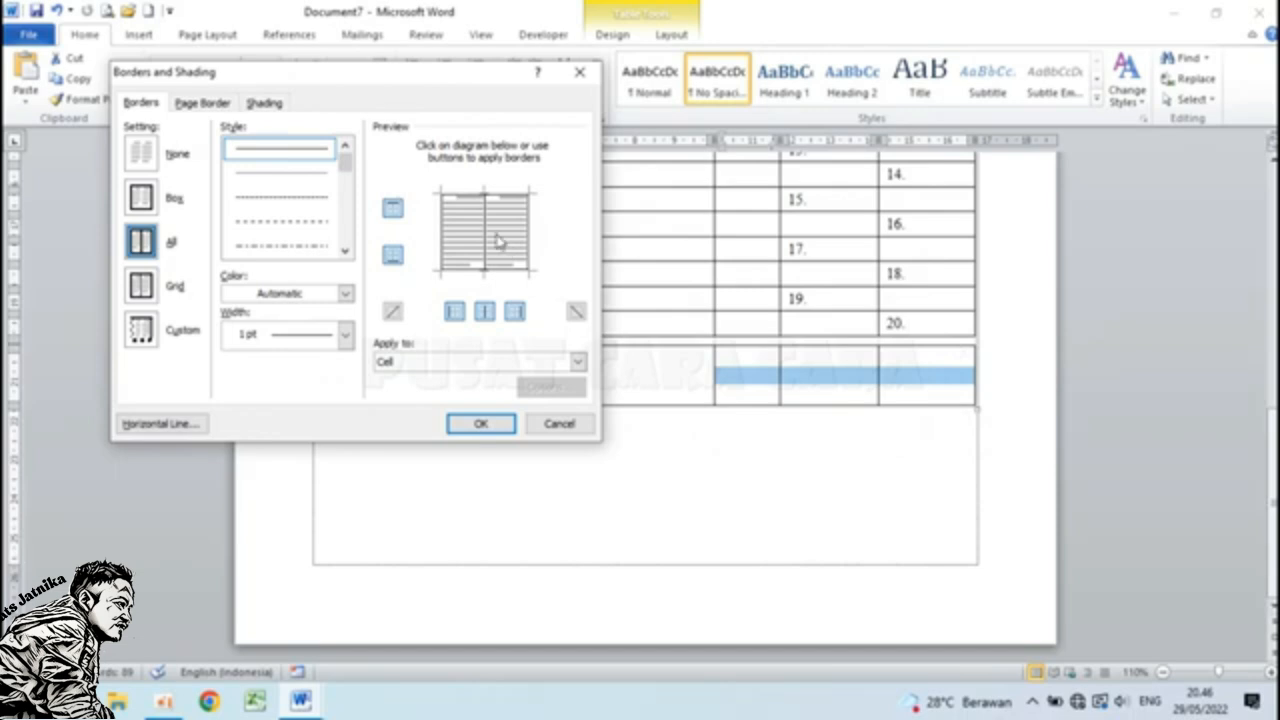
pyautogui.click(393, 208)
pyautogui.click(395, 254)
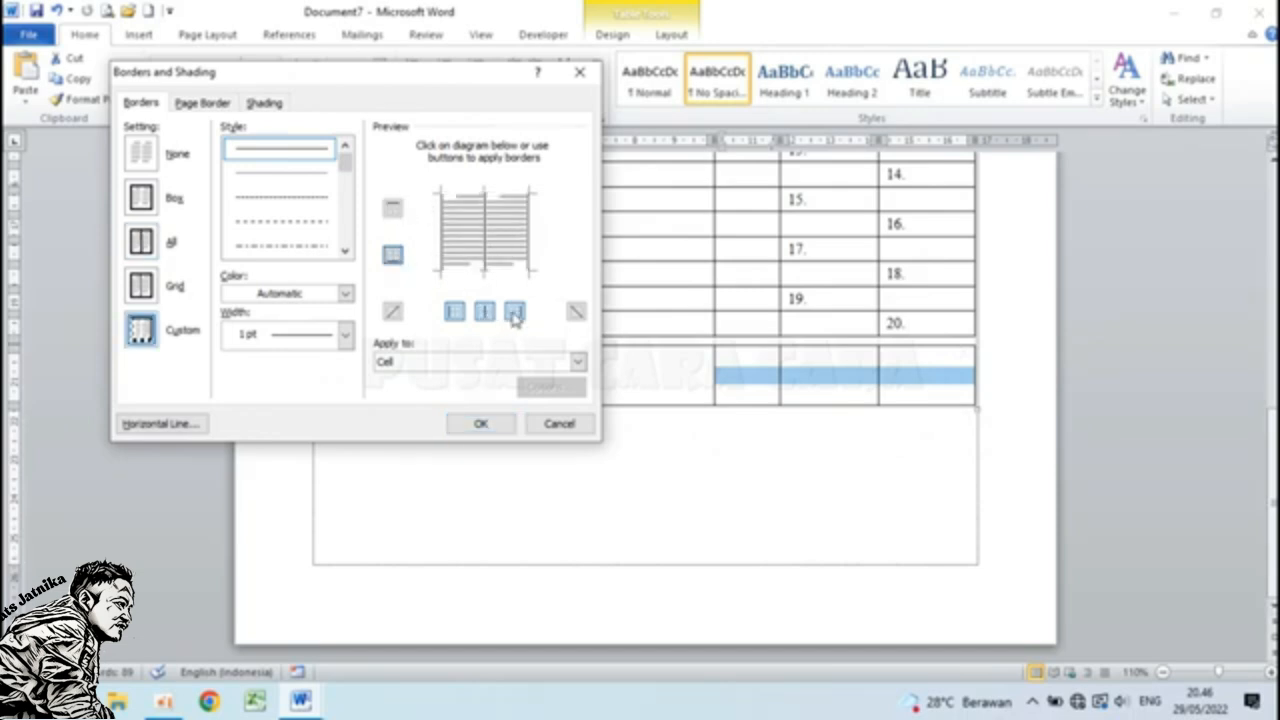
pyautogui.click(514, 312)
pyautogui.click(488, 313)
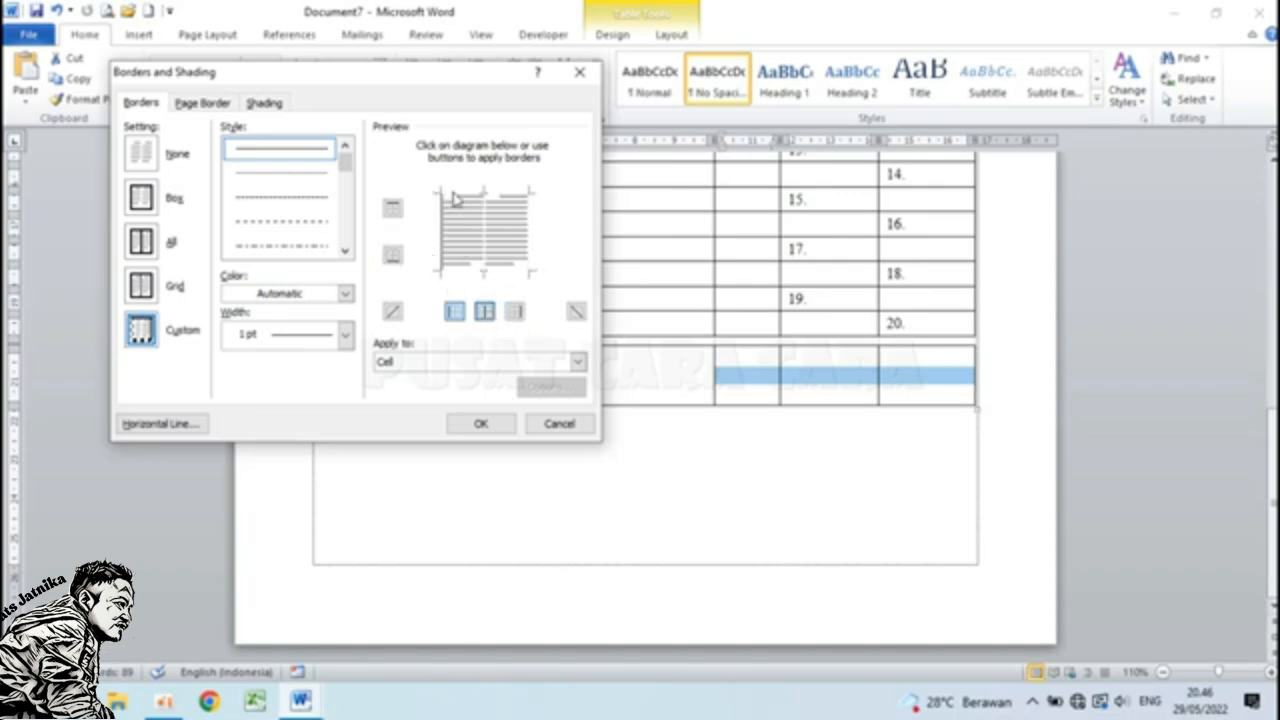
pyautogui.click(500, 423)
pyautogui.click(618, 375)
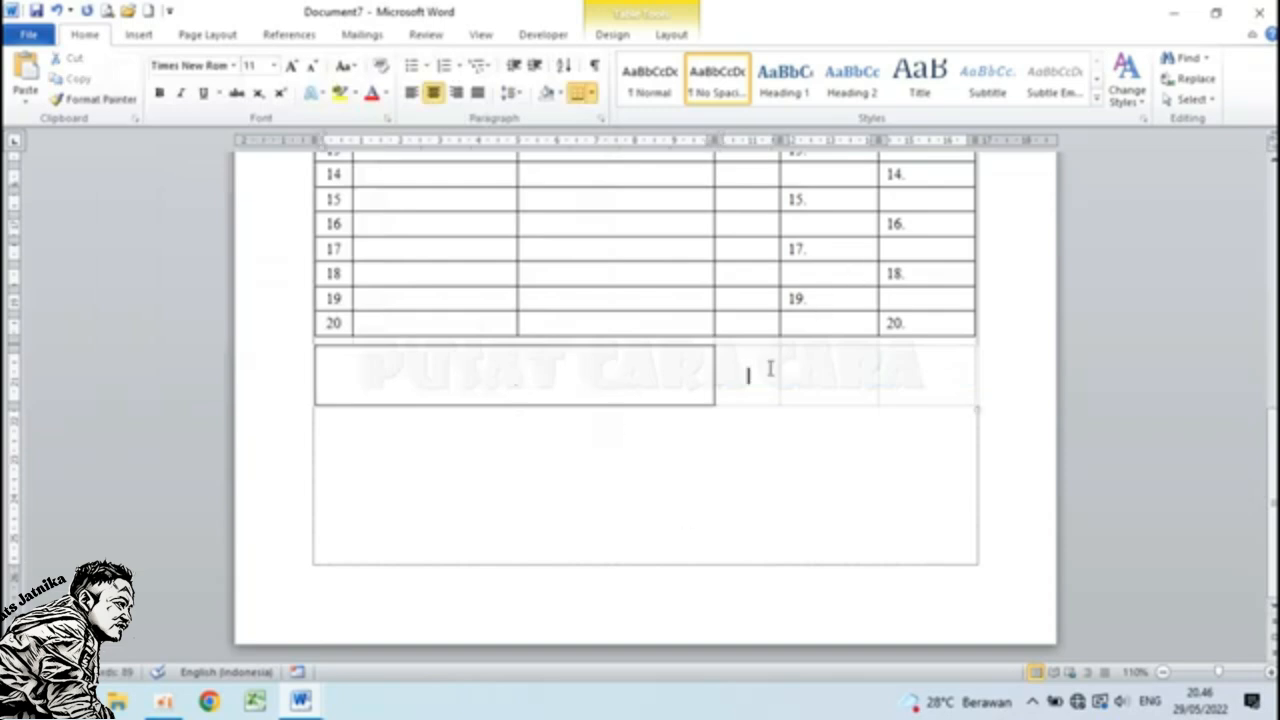
pyautogui.moveTo(766, 370); pyautogui.dragTo(892, 371)
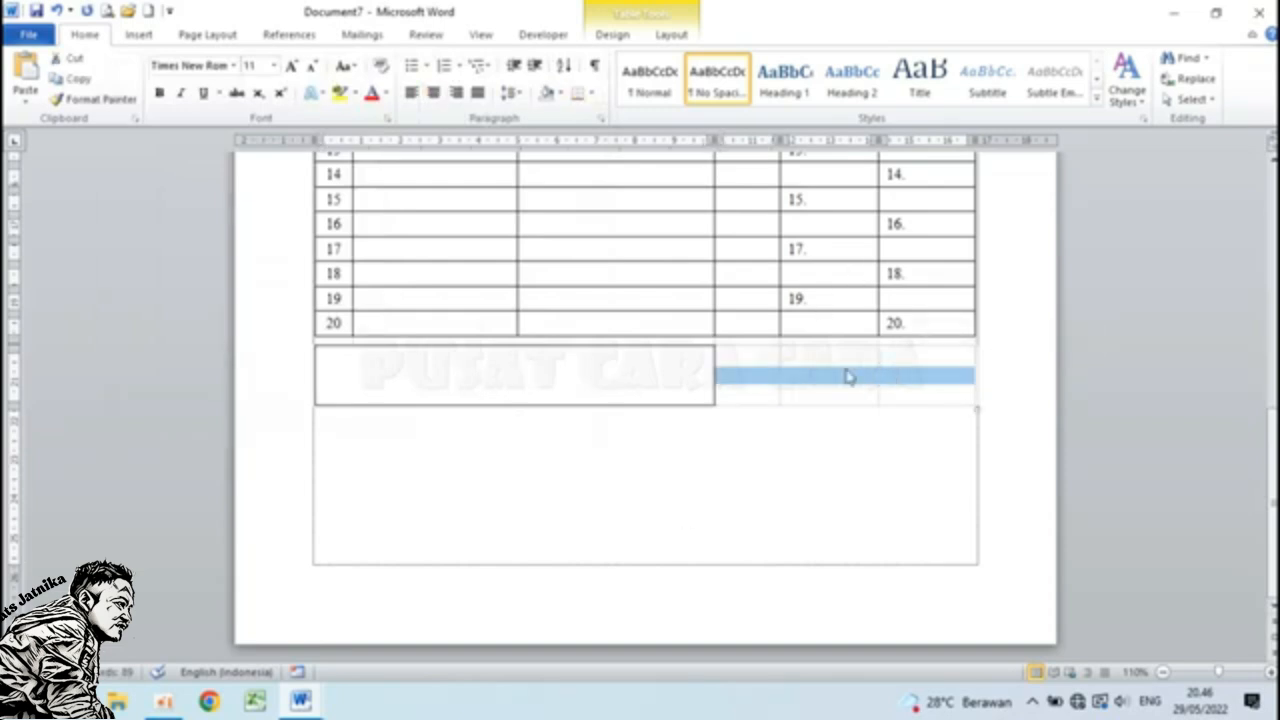
pyautogui.click(782, 373)
pyautogui.click(766, 372)
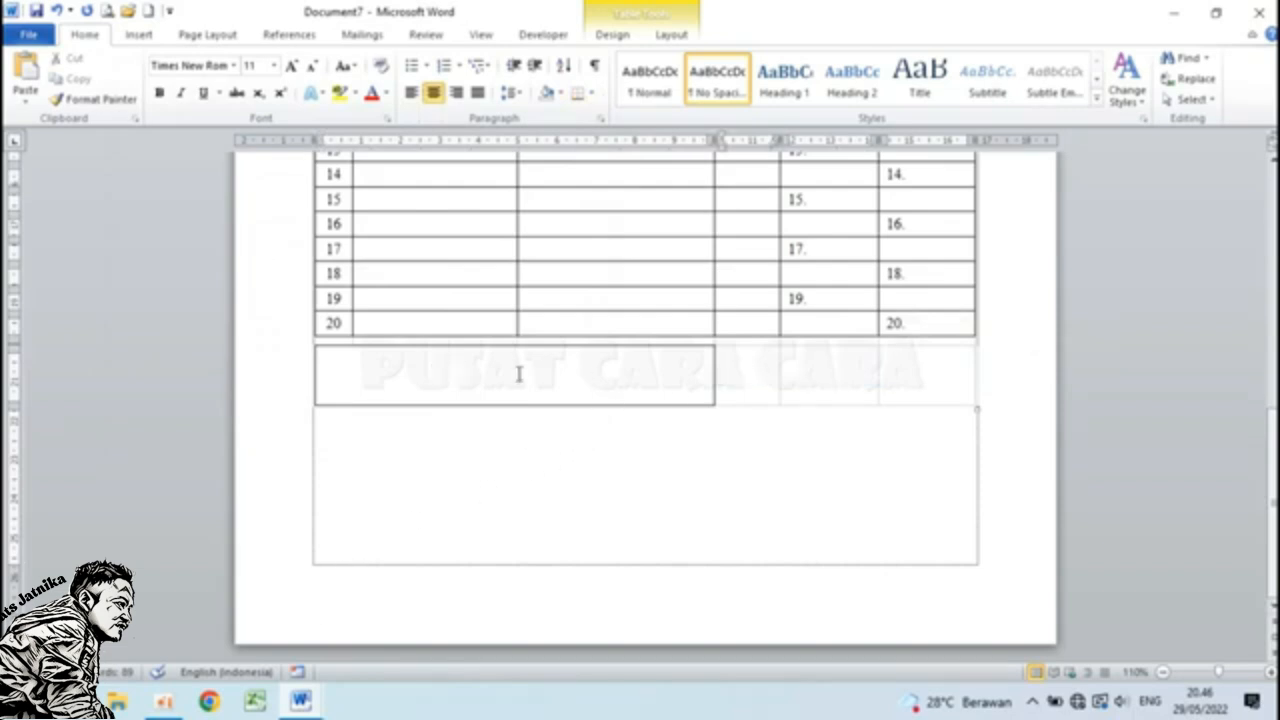
# Set the merged cell of the last table row to Align Center Left and place the cursor in it.
pyautogui.click(670, 34)
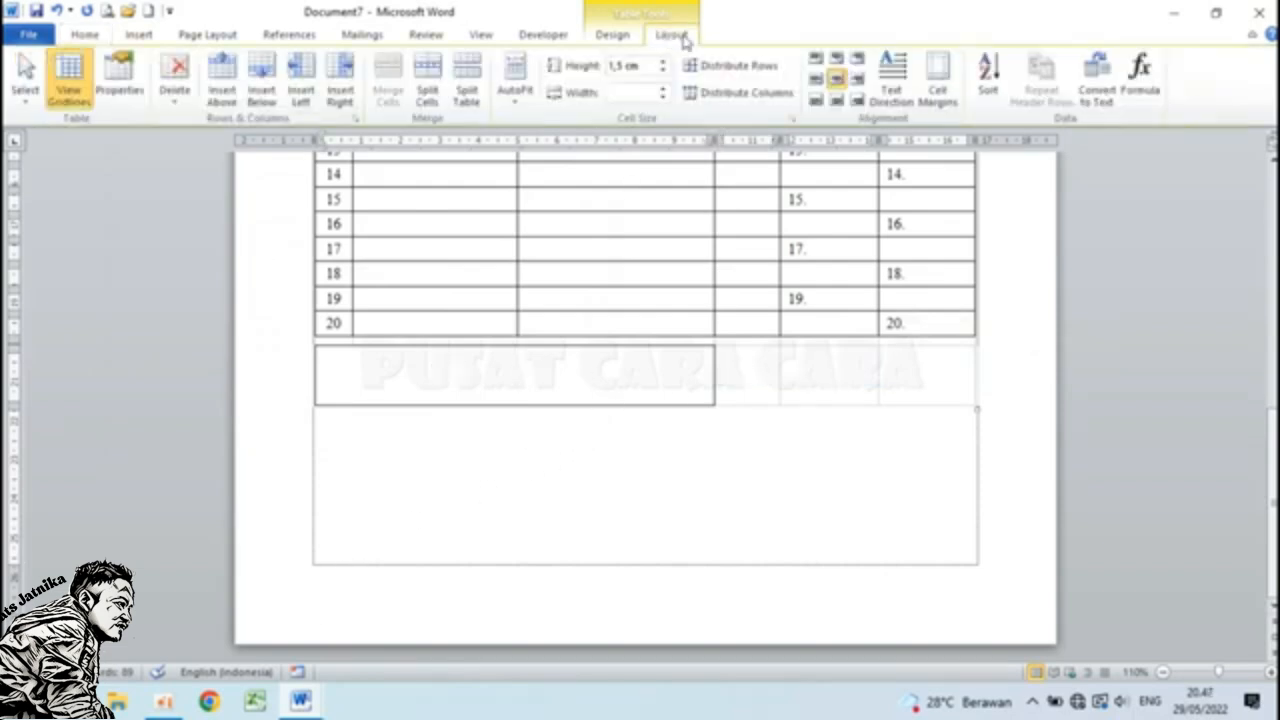
pyautogui.click(815, 85)
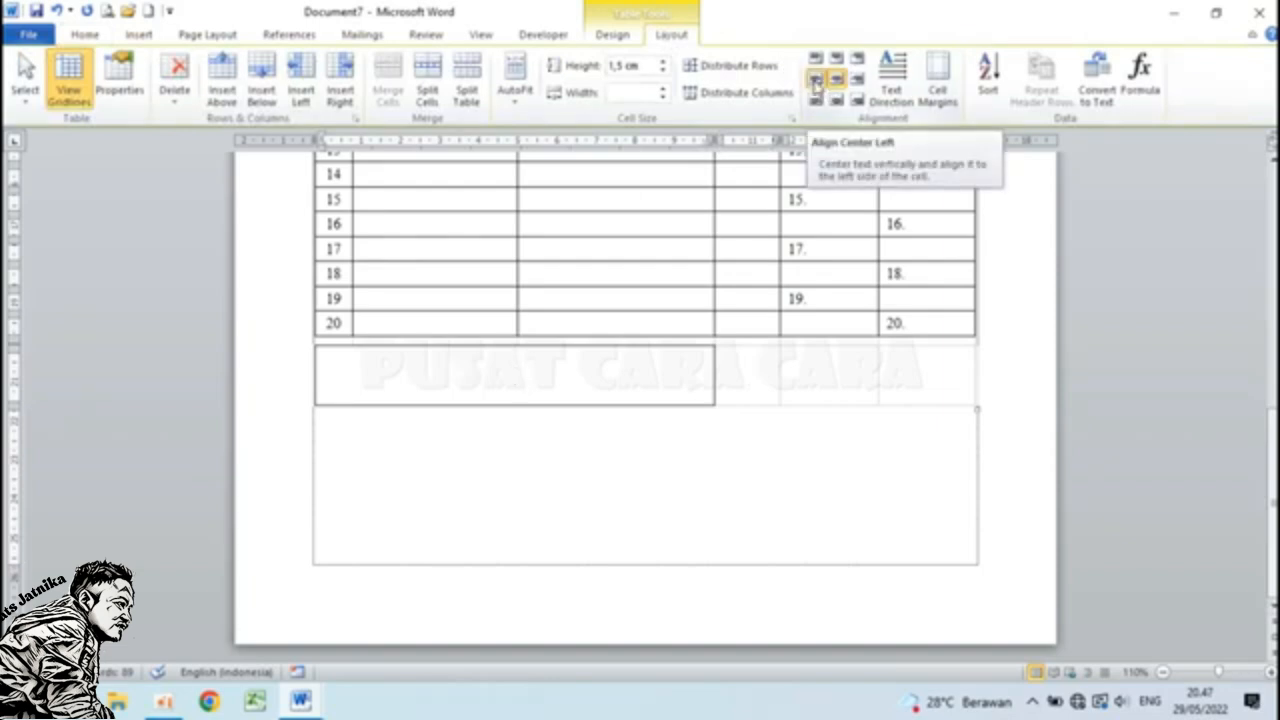
pyautogui.click(332, 378)
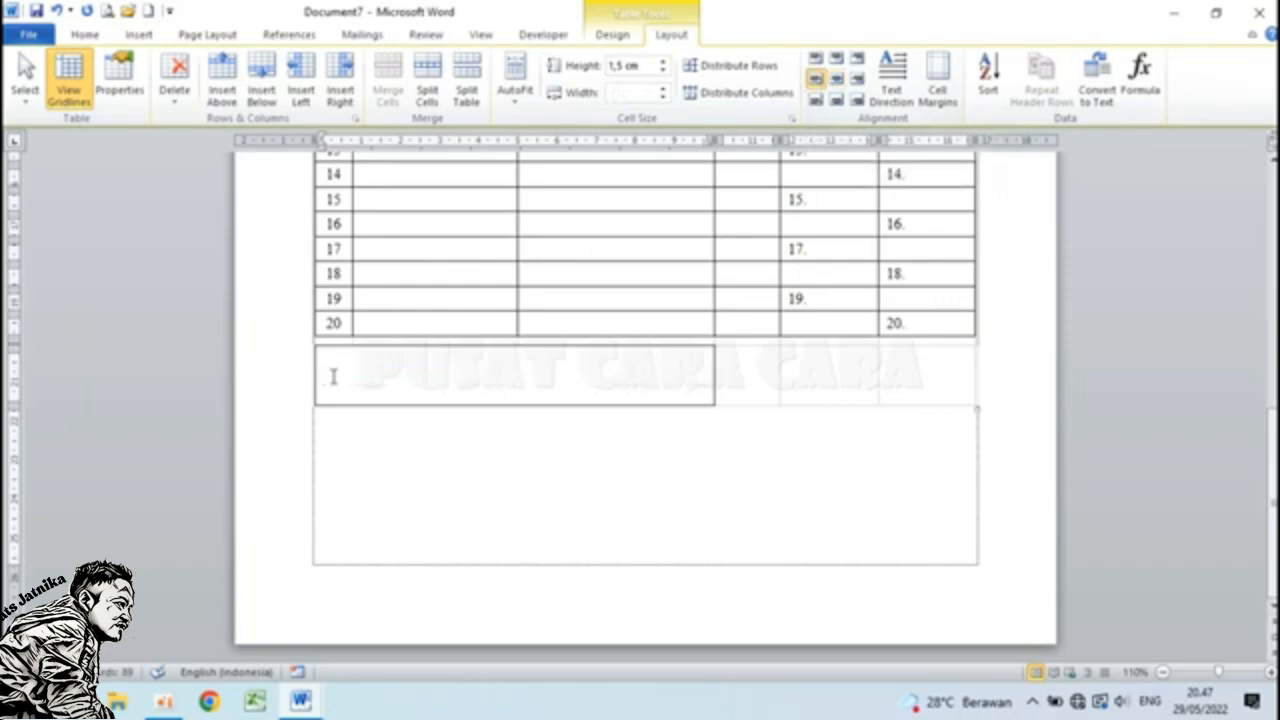
# Enter three lines in the merged cell: "Jumlah peserta yang seharusnya hadir", "Jumlah peserta yang hadir" and "Jumlah peserta yang tidak hadir".
pyautogui.write('jUMLAH peserta yang seharusnya had')
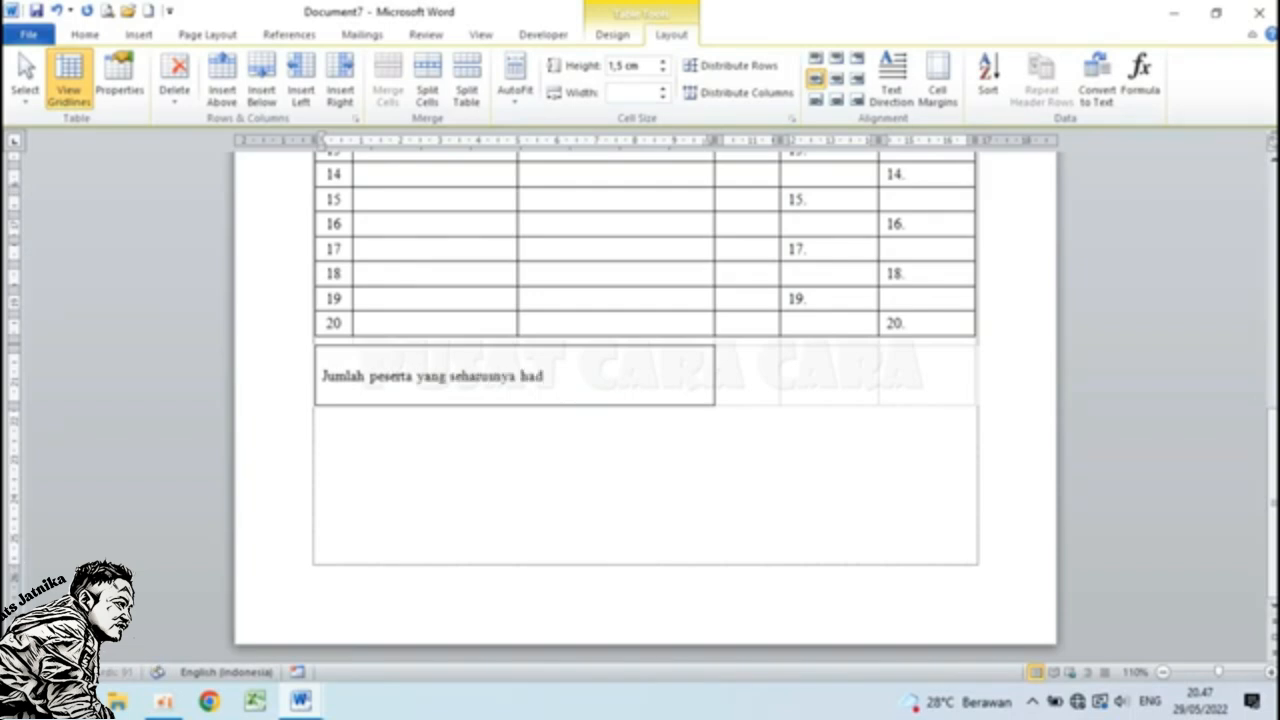
pyautogui.write('ir')
pyautogui.press('Return')
pyautogui.write('Jumlah')
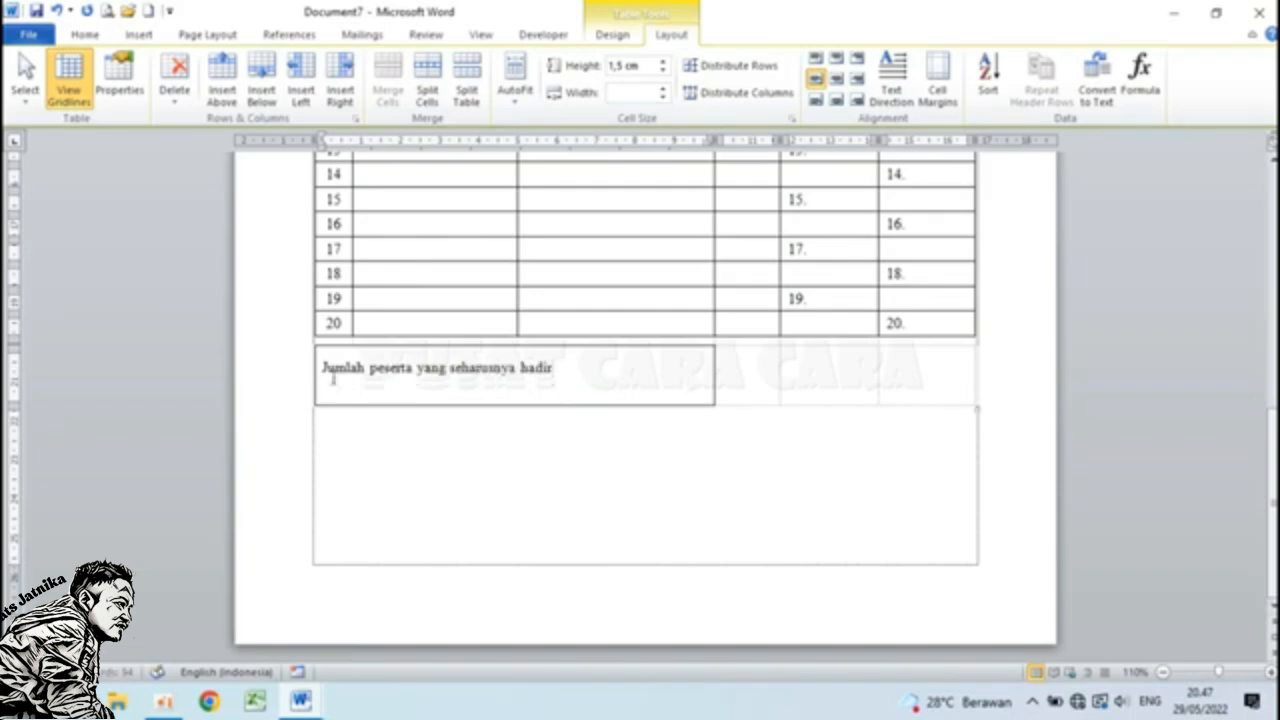
pyautogui.write(' peserta yang')
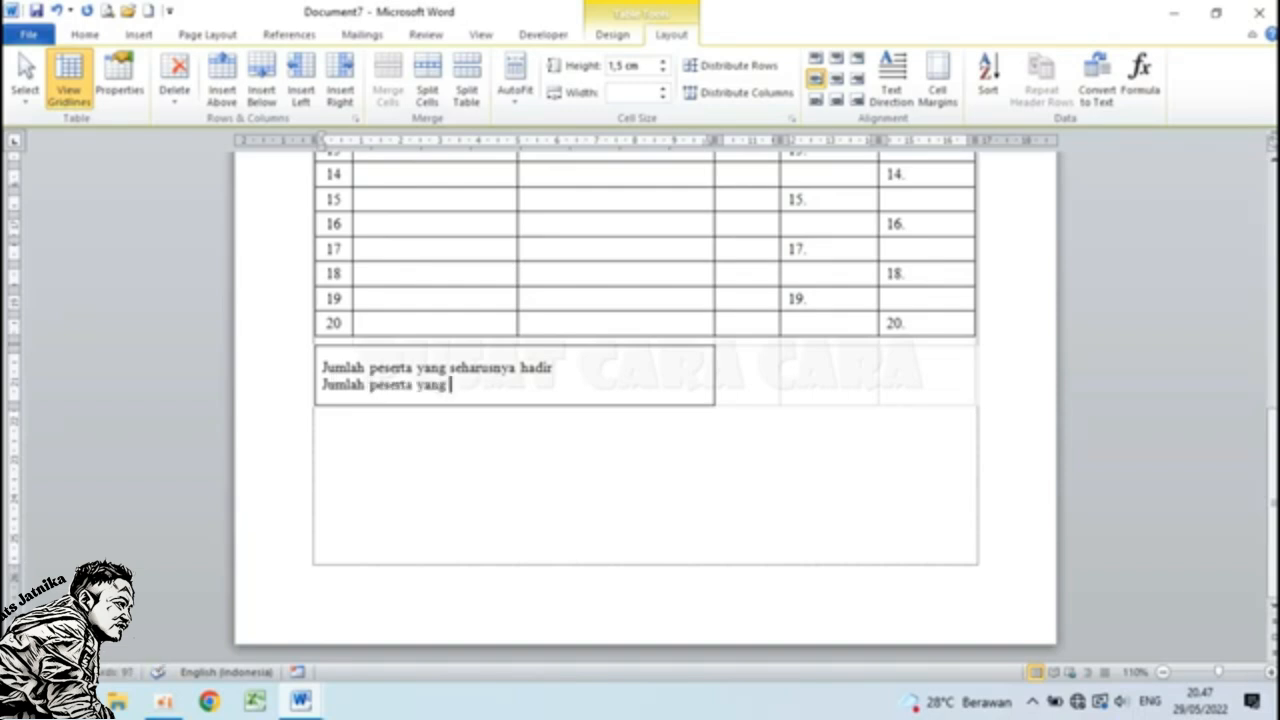
pyautogui.write(' hadir')
pyautogui.press('Return')
pyautogui.write('Jumlah peserta yan')
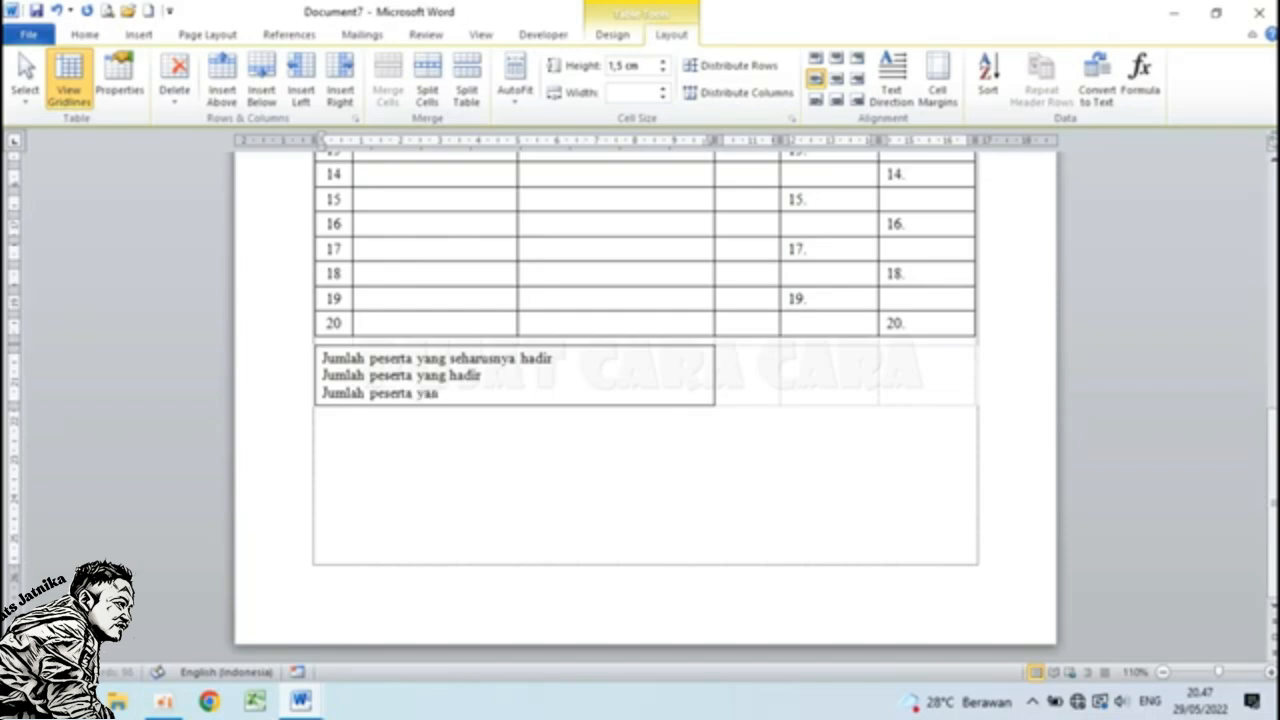
pyautogui.write('g tidak hadir')
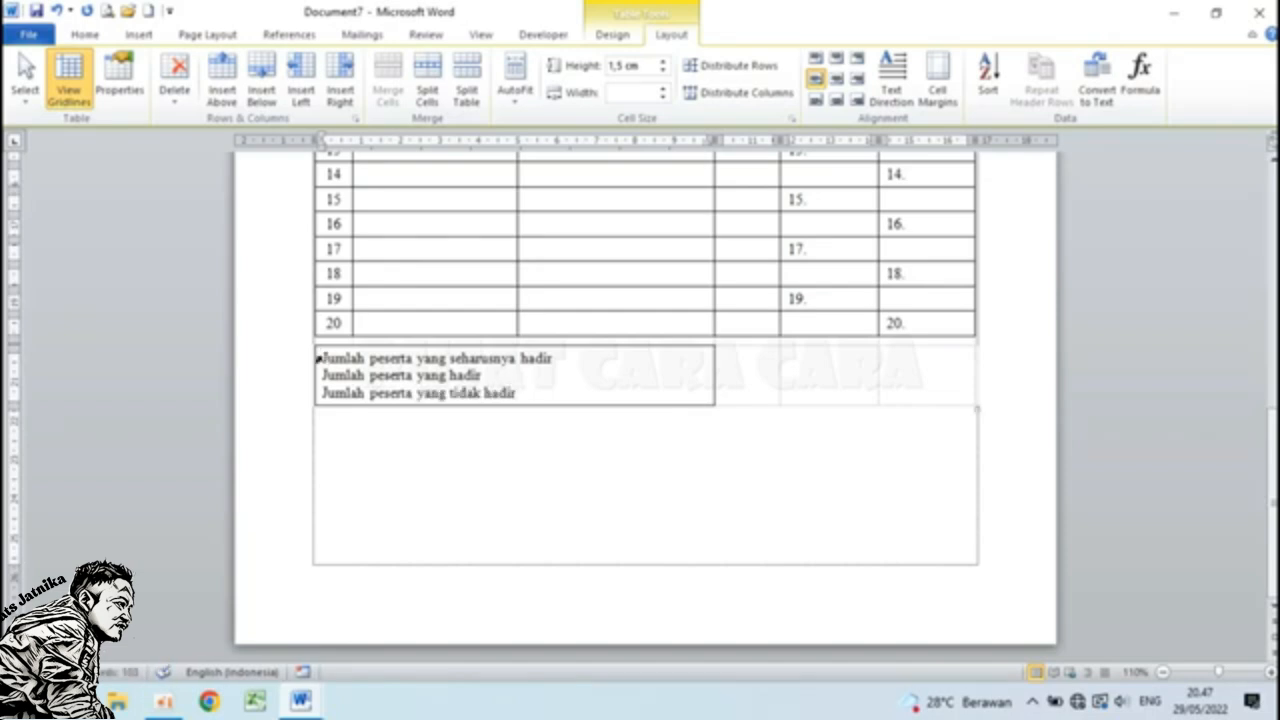
# Select the three attendance lines in Document7 and check the tab stops of the matching lines in the sample document.
pyautogui.moveTo(322, 357); pyautogui.dragTo(548, 392)
pyautogui.click(300, 700)
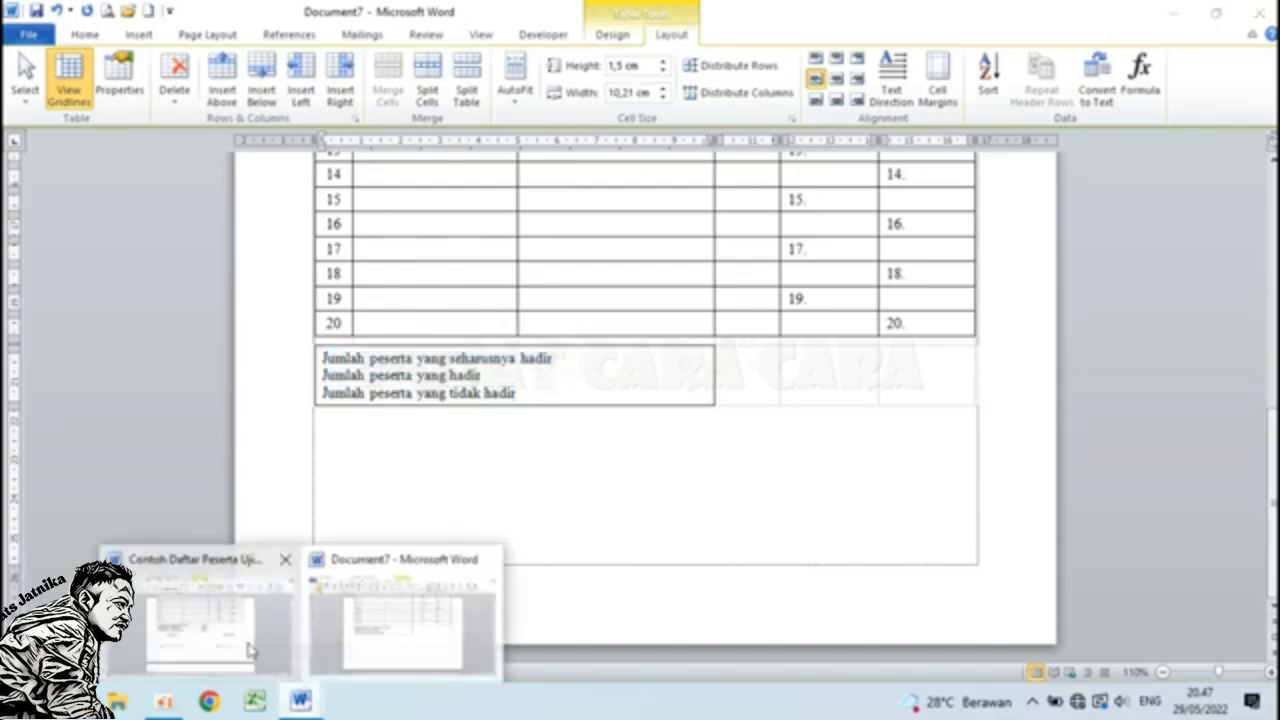
pyautogui.click(242, 641)
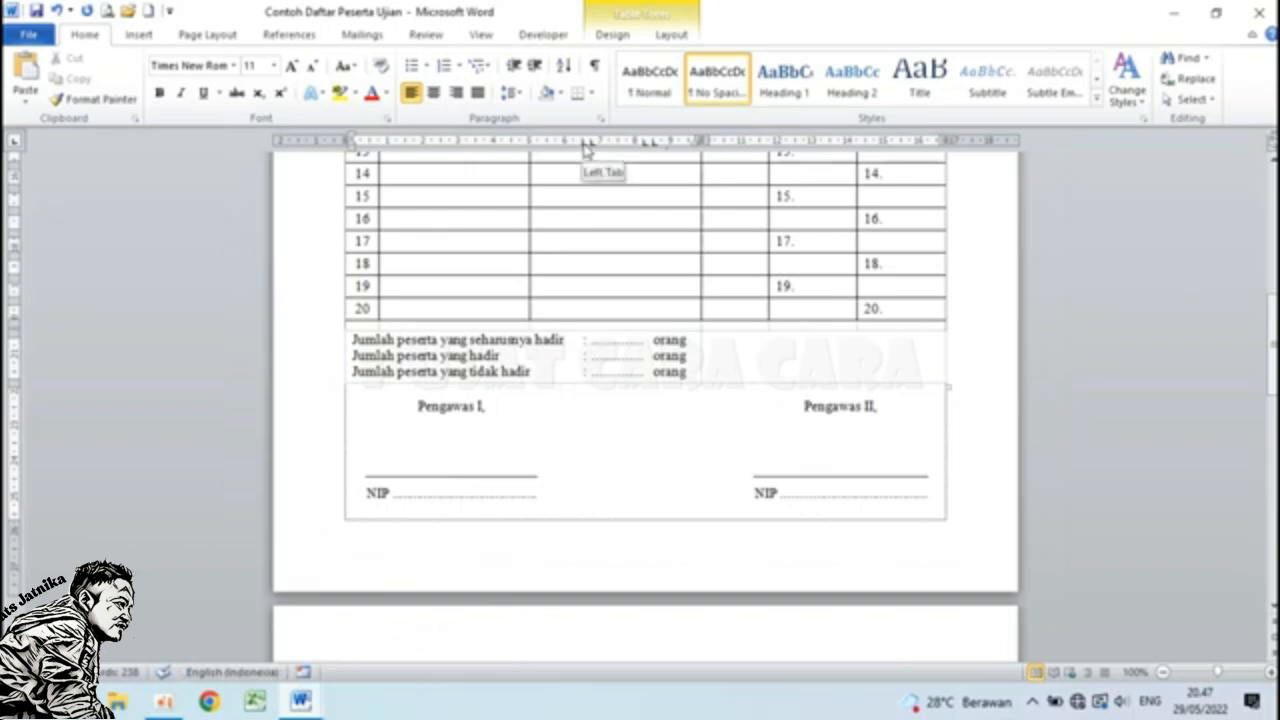
pyautogui.moveTo(587, 148); pyautogui.dragTo(587, 151)
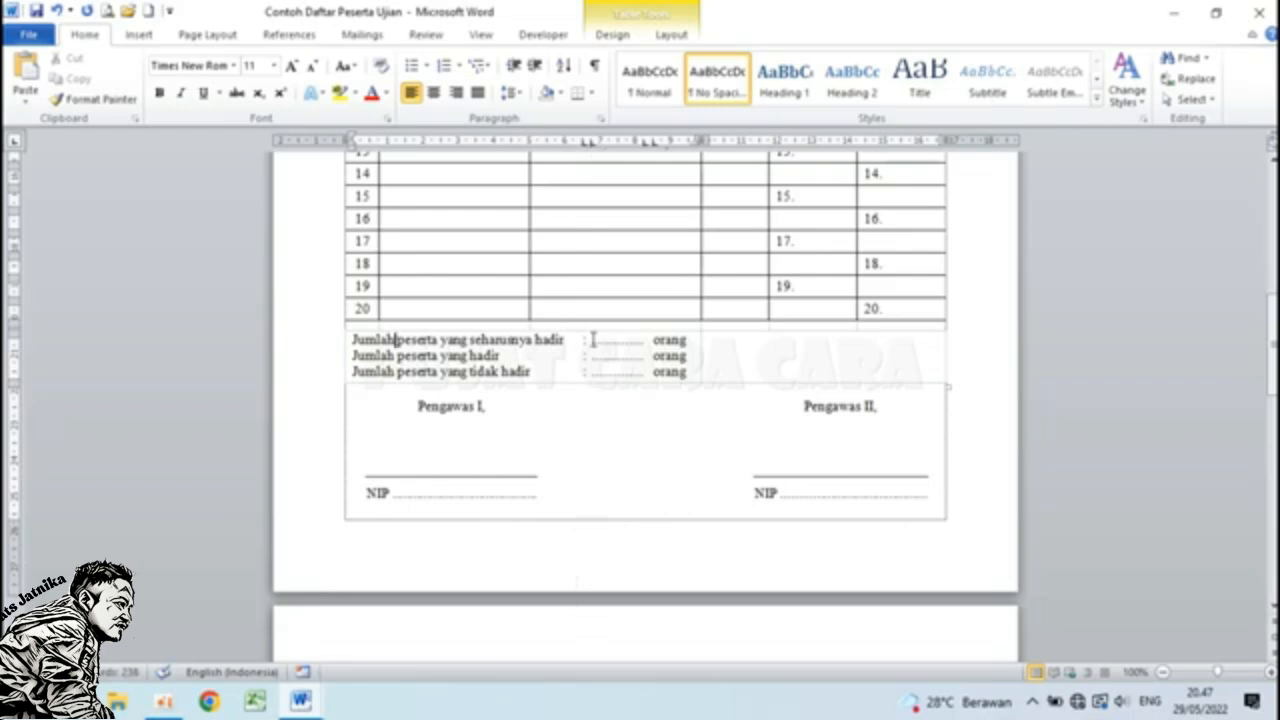
pyautogui.moveTo(648, 147); pyautogui.dragTo(654, 148)
pyautogui.moveTo(309, 706)
pyautogui.click(358, 630)
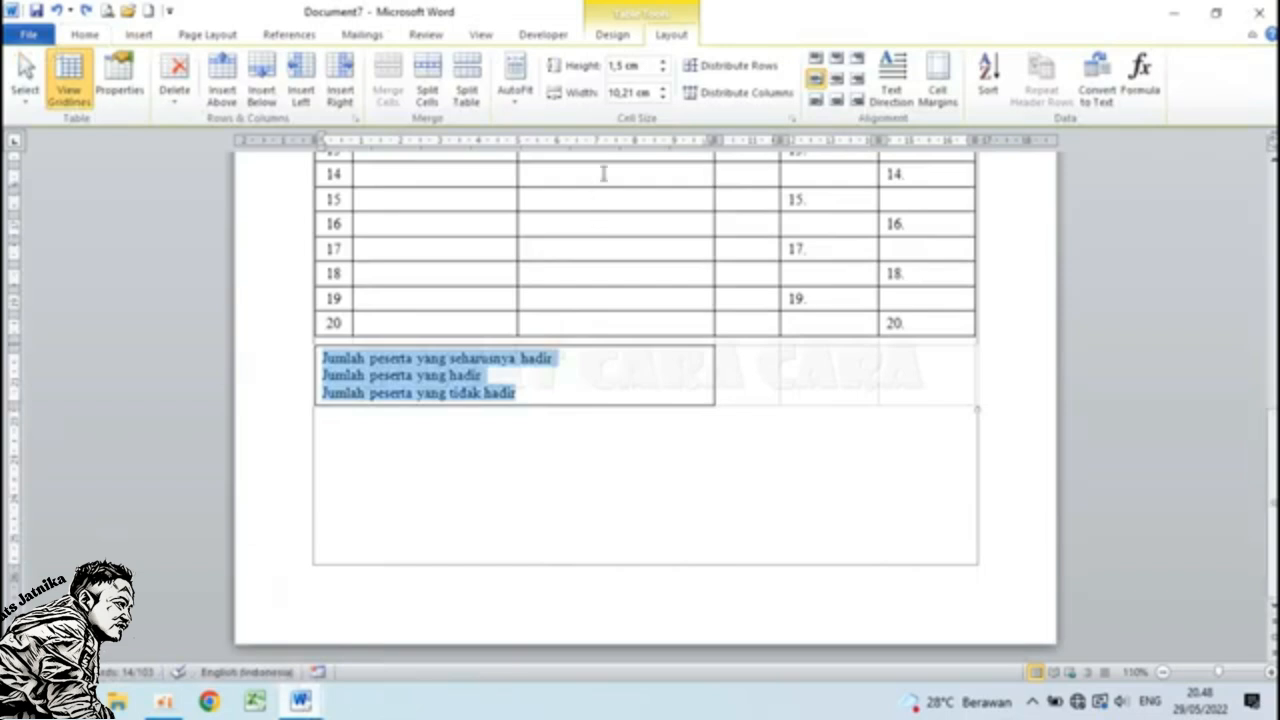
# Add left tab stops at about 6,25, 6,5, 8,01 and 8,25 cm to the three selected attendance lines.
pyautogui.moveTo(570, 148); pyautogui.dragTo(568, 147)
pyautogui.click(567, 144)
pyautogui.click(577, 146)
pyautogui.moveTo(638, 147); pyautogui.dragTo(638, 147)
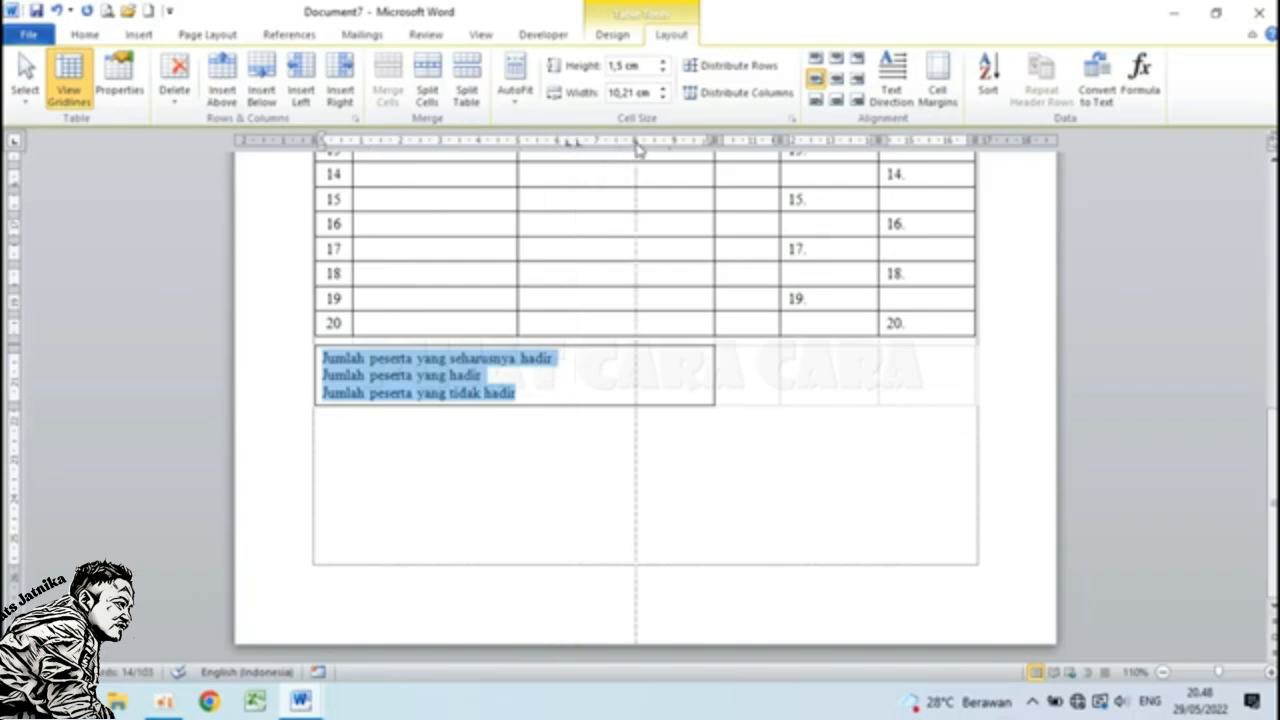
pyautogui.click(639, 147)
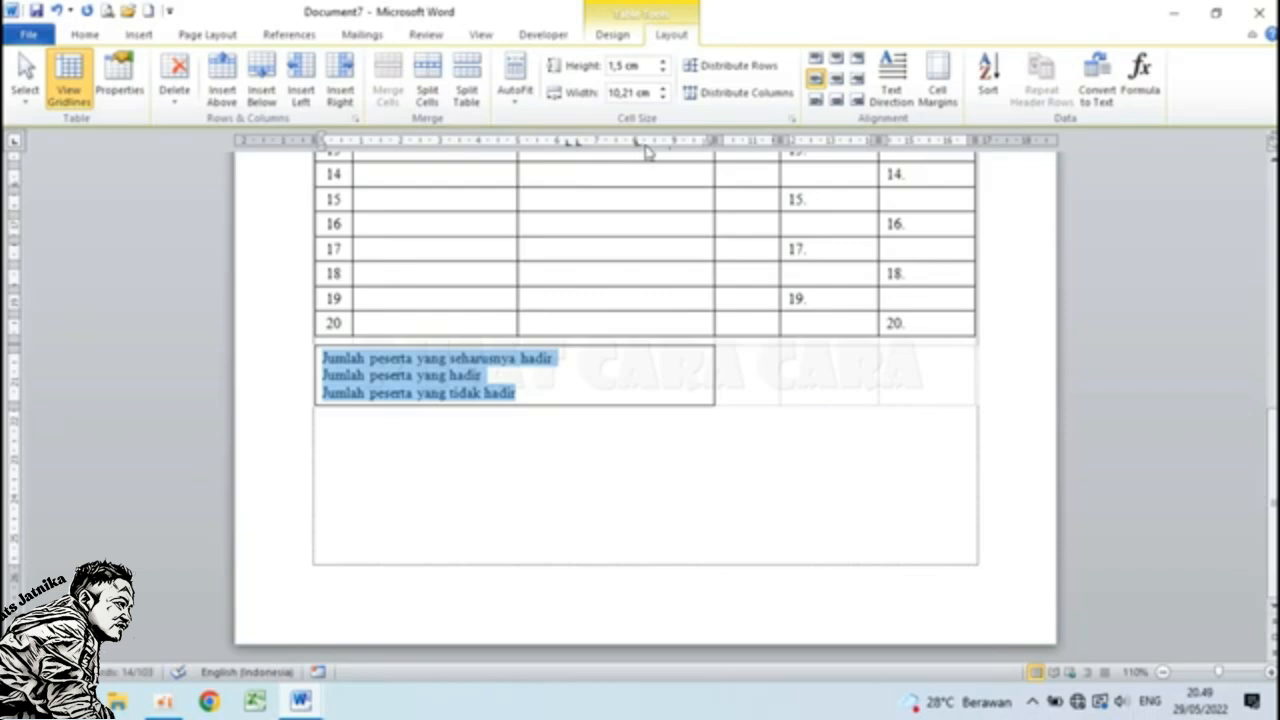
pyautogui.click(647, 148)
pyautogui.moveTo(651, 147); pyautogui.dragTo(646, 147)
# Give the 8,01 cm tab stop of the selected lines the dotted leader, option 2.
pyautogui.click(84, 35)
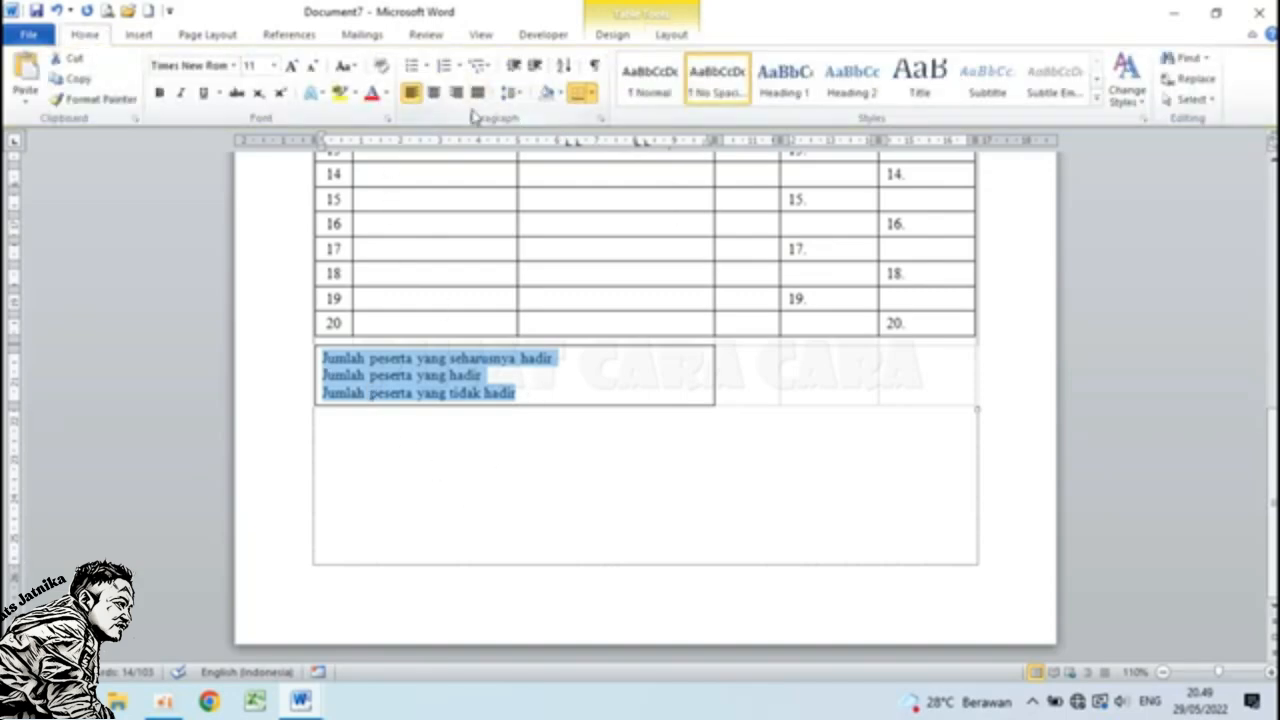
pyautogui.click(601, 119)
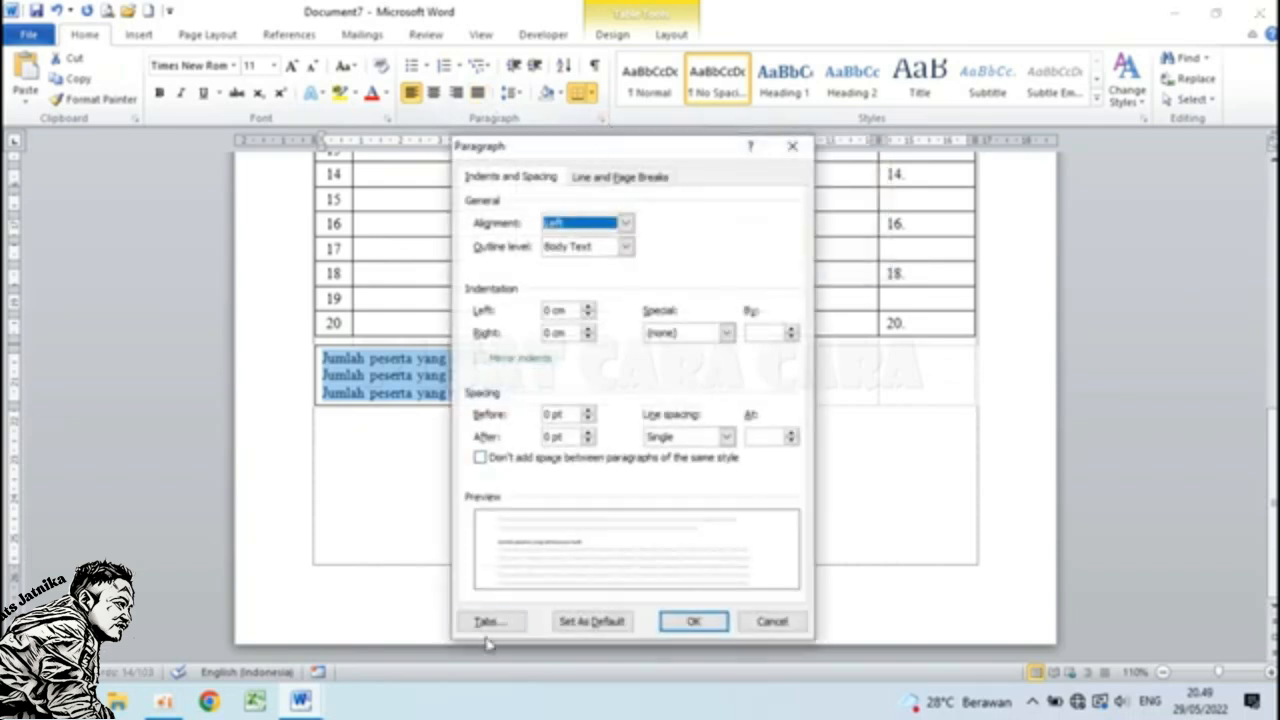
pyautogui.click(487, 623)
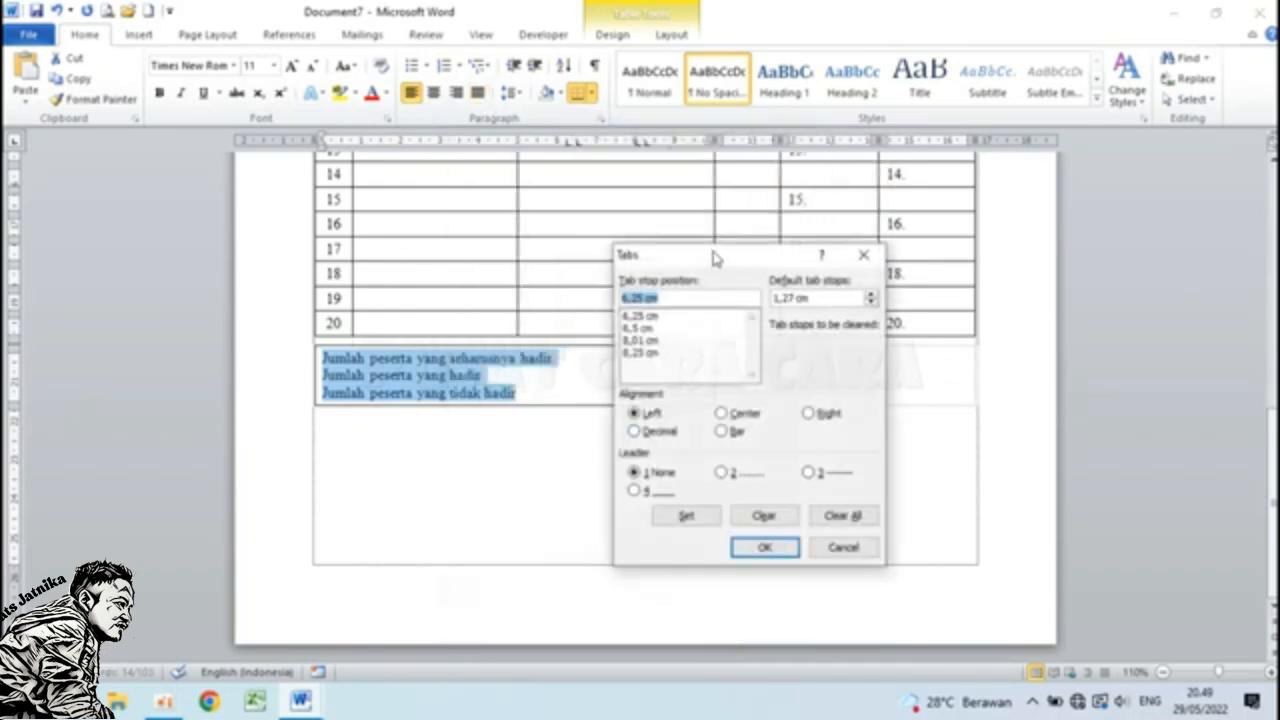
pyautogui.moveTo(715, 262); pyautogui.dragTo(891, 205)
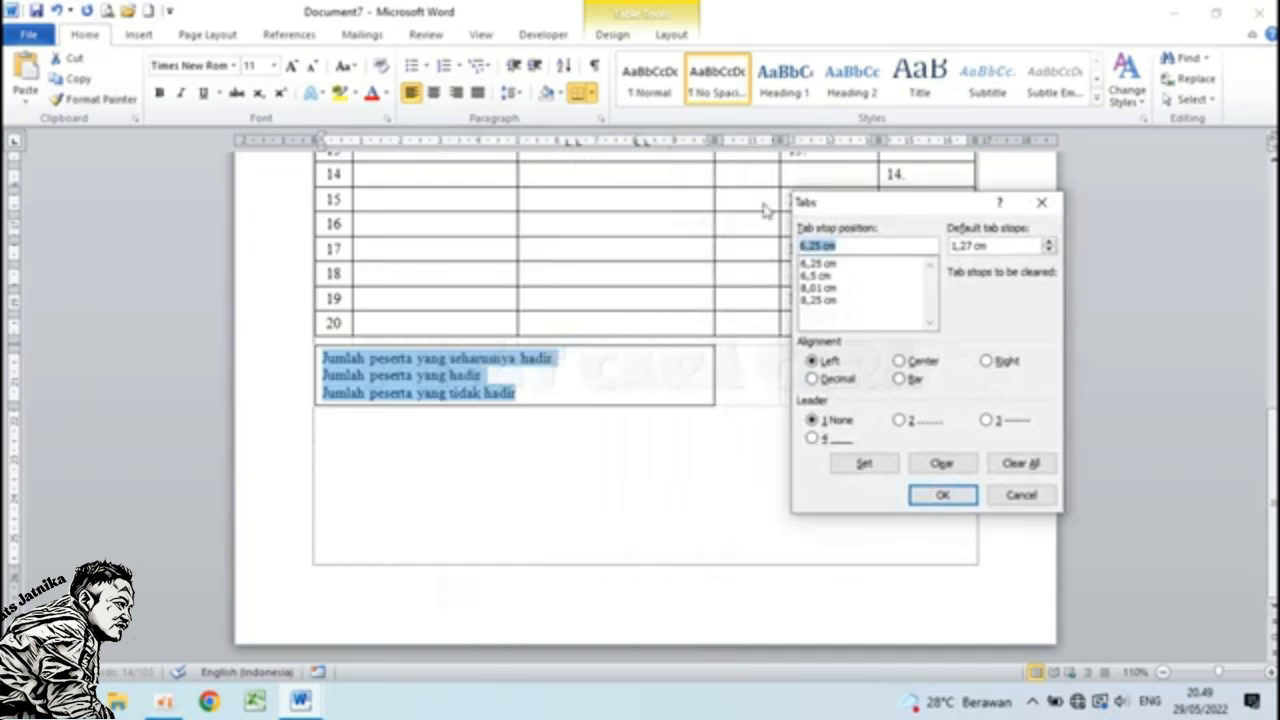
pyautogui.click(818, 289)
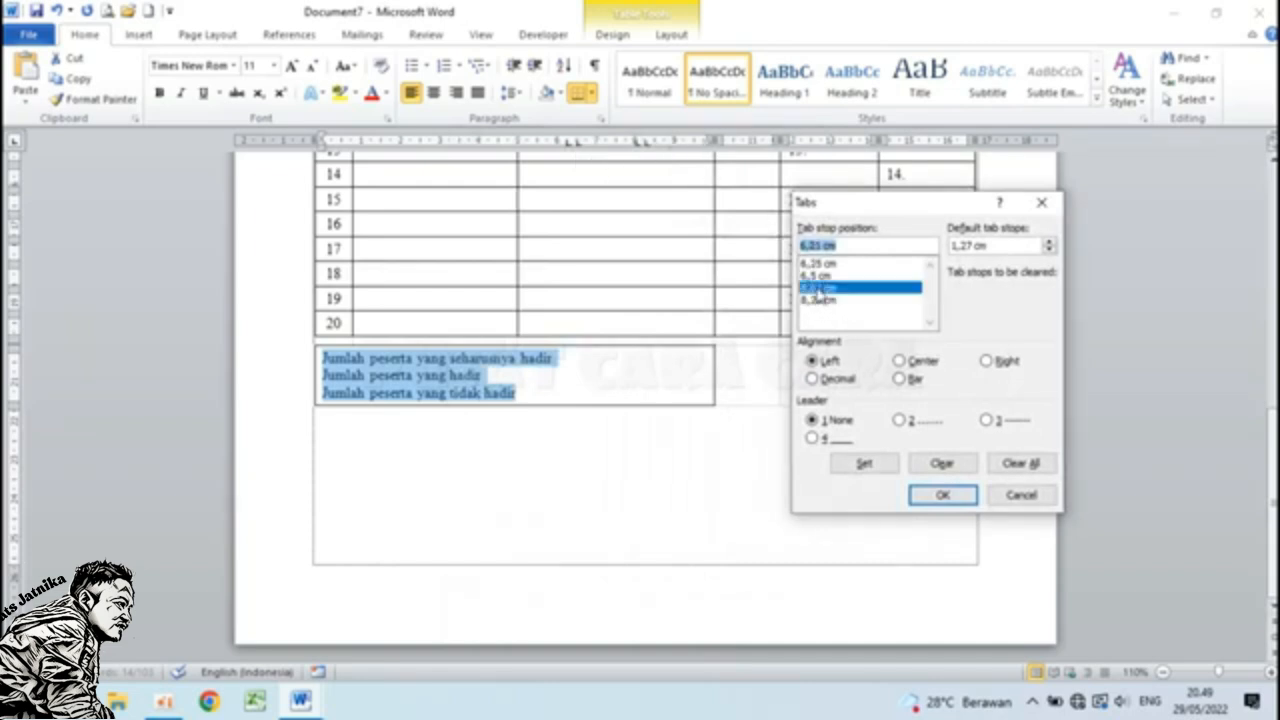
pyautogui.click(910, 422)
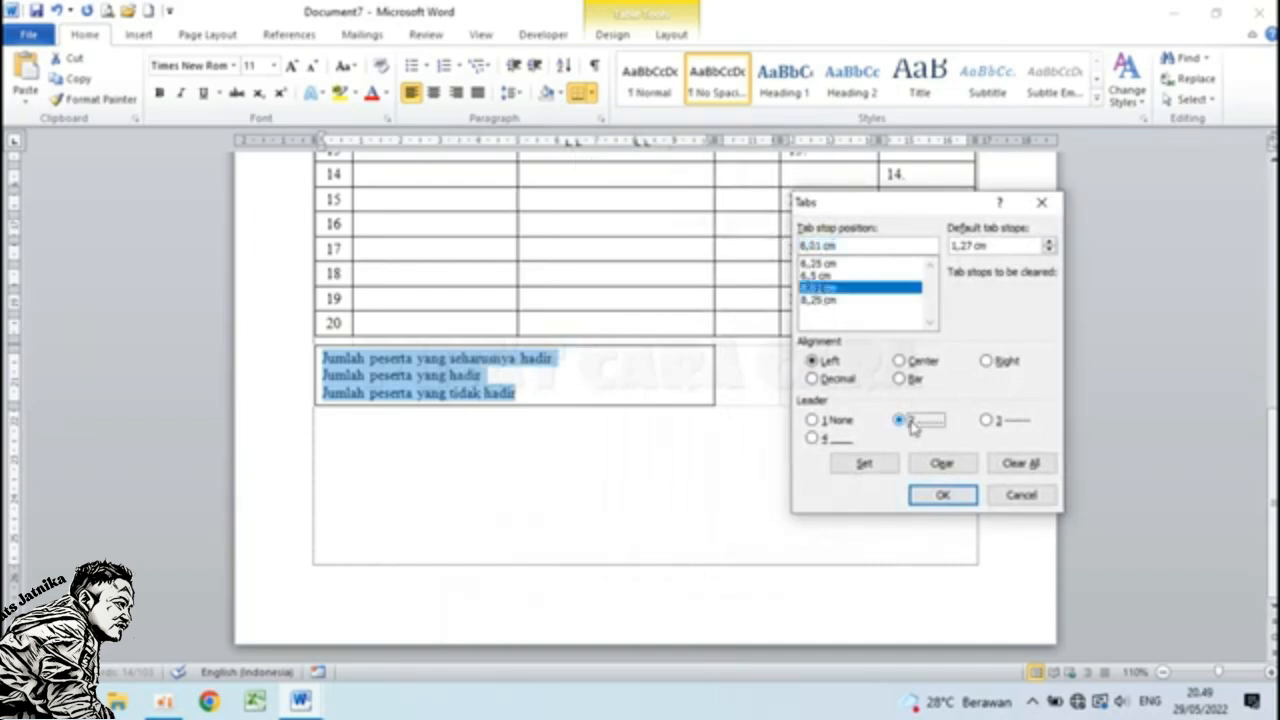
pyautogui.click(864, 463)
pyautogui.click(940, 500)
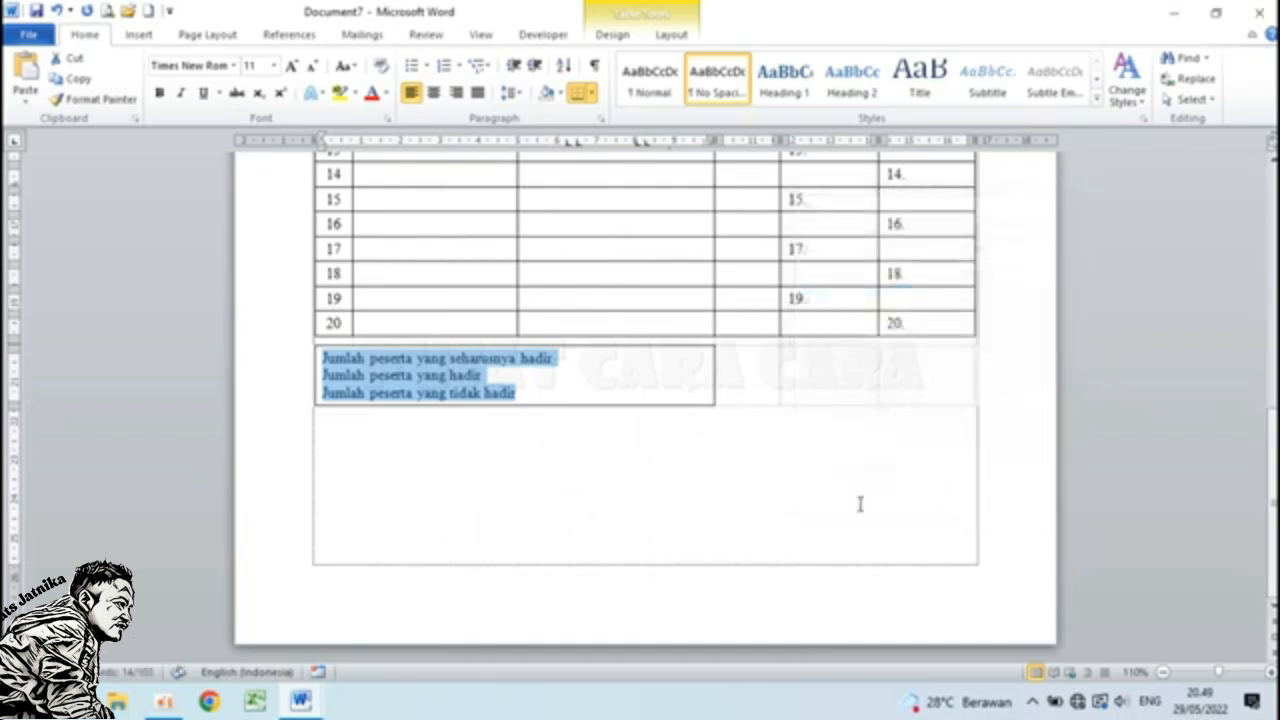
# Complete the first attendance line with a tabbed colon, a dotted blank and the word "orang".
pyautogui.click(563, 360)
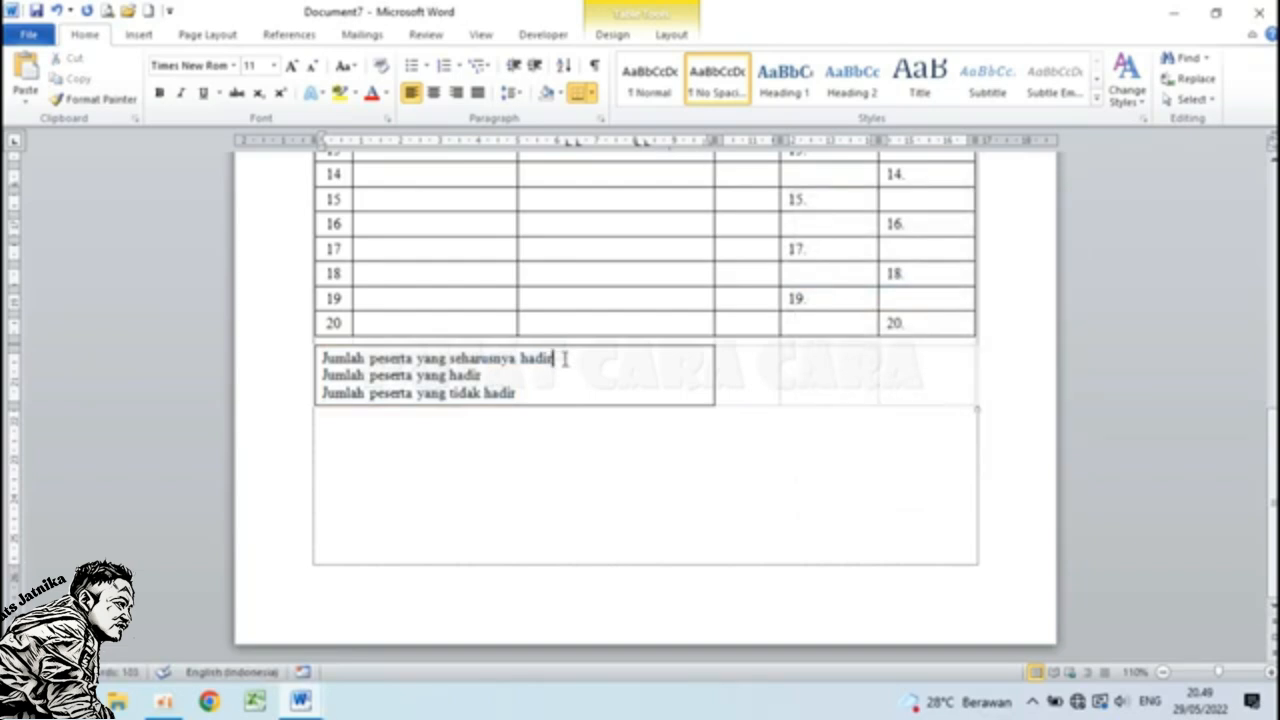
pyautogui.click(761, 368)
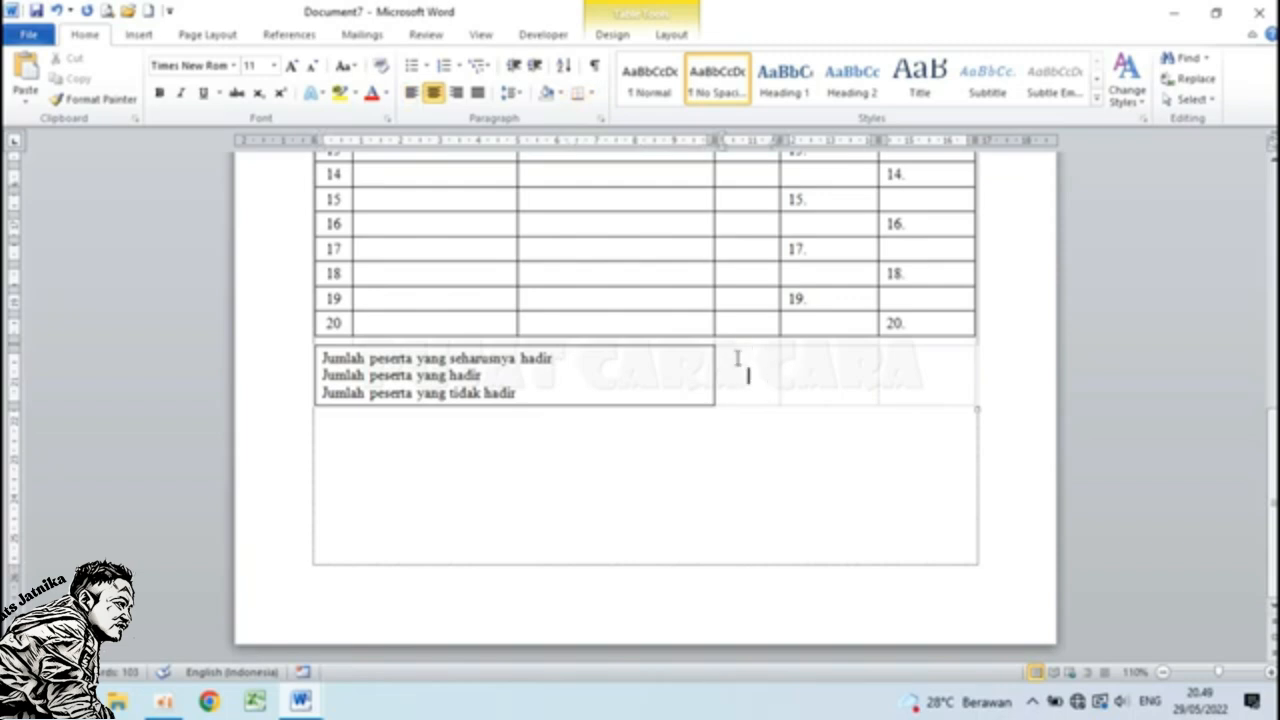
pyautogui.click(569, 356)
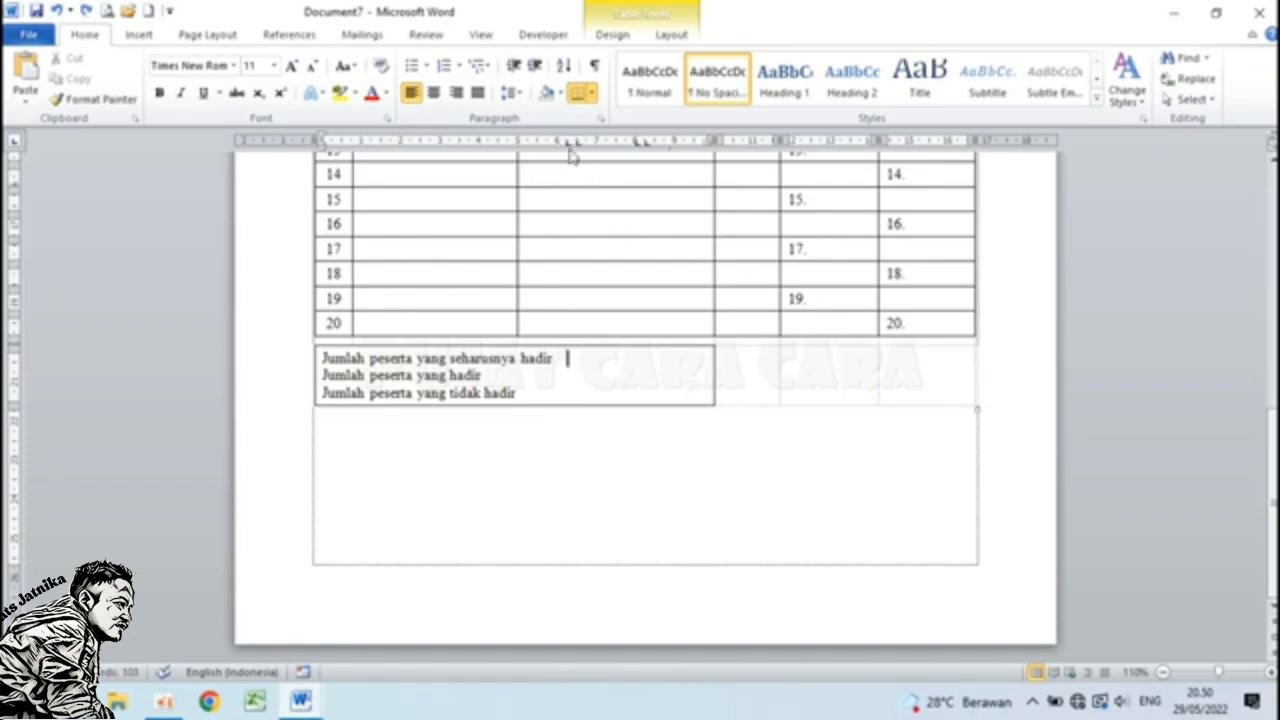
pyautogui.moveTo(571, 149); pyautogui.dragTo(570, 150)
pyautogui.write(':')
pyautogui.moveTo(577, 148); pyautogui.dragTo(578, 147)
pyautogui.press('Tab')
pyautogui.write('20')
pyautogui.write('ang')
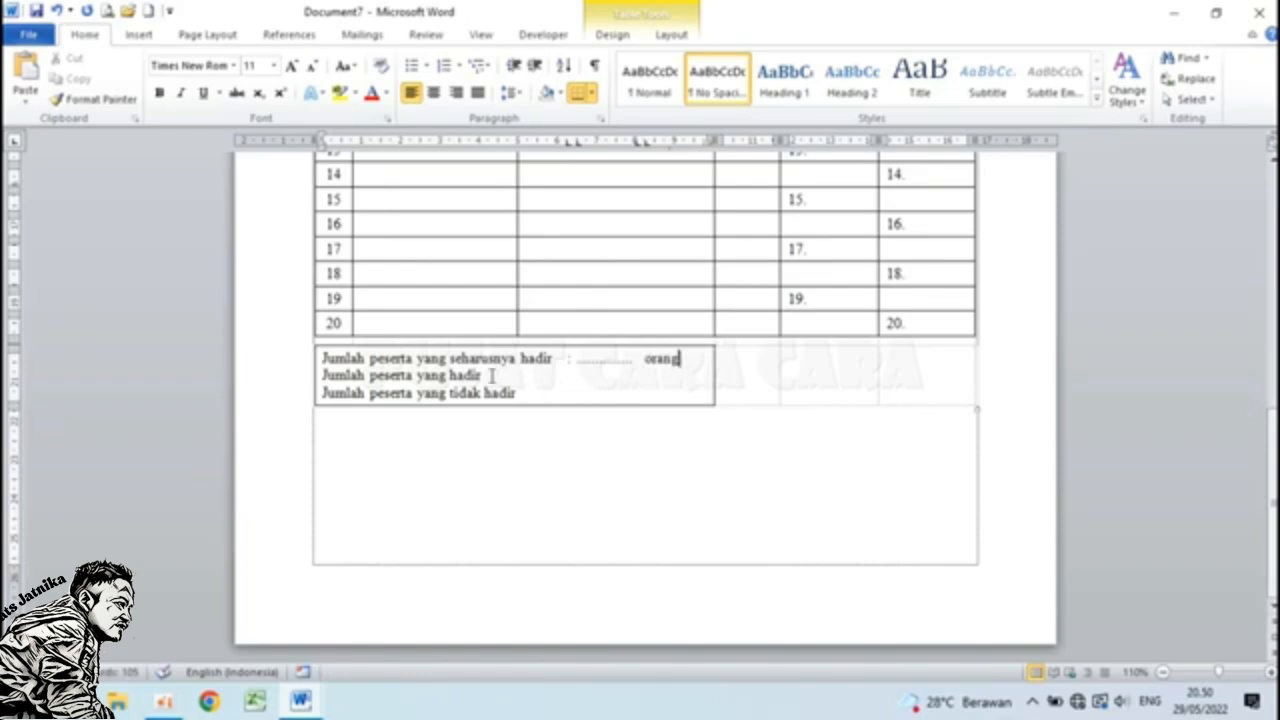
# Copy the colon, dotted blank and "orang" from the first attendance line to the ends of the second and third lines.
pyautogui.moveTo(556, 357); pyautogui.dragTo(673, 368)
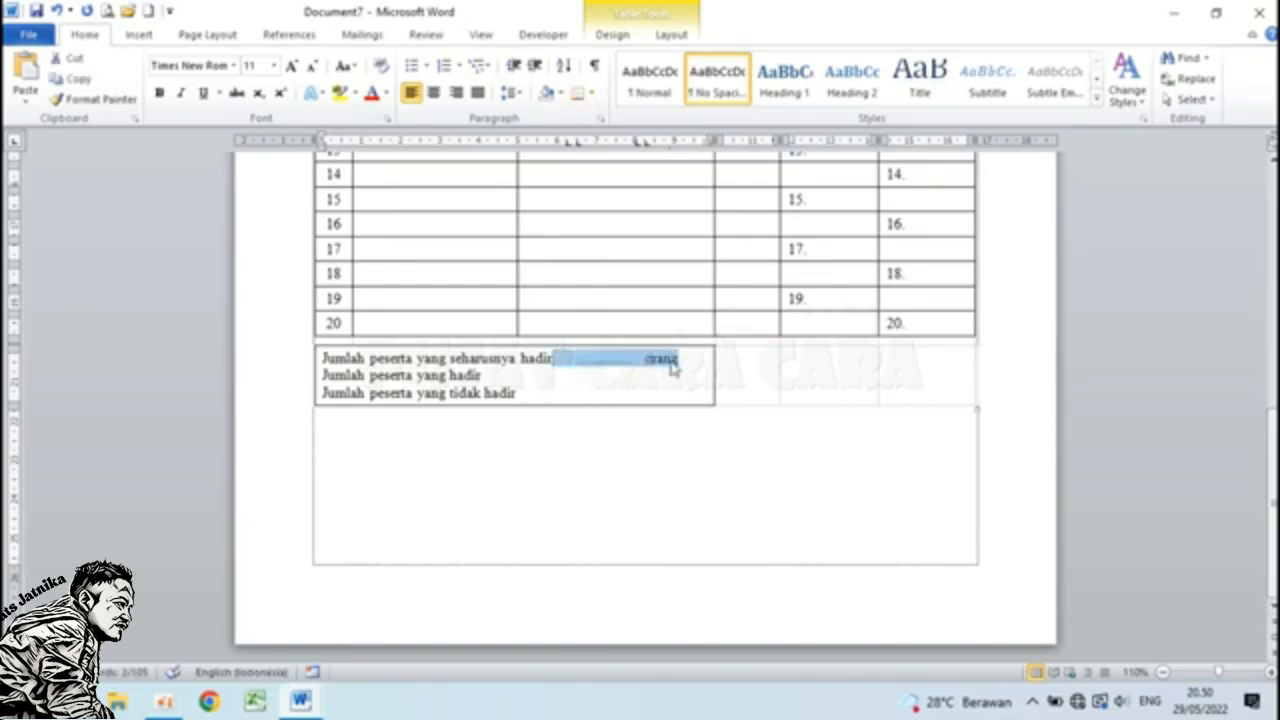
pyautogui.click(492, 375)
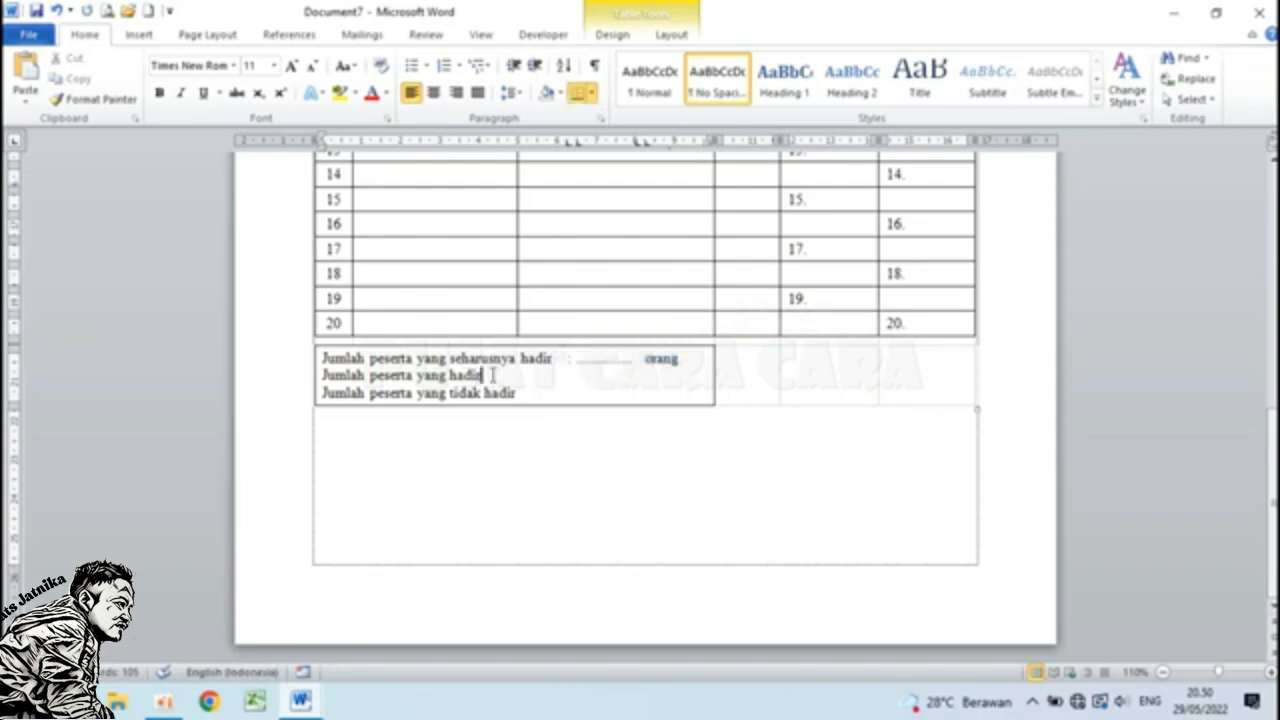
pyautogui.write(': ________ orang')
pyautogui.click(520, 393)
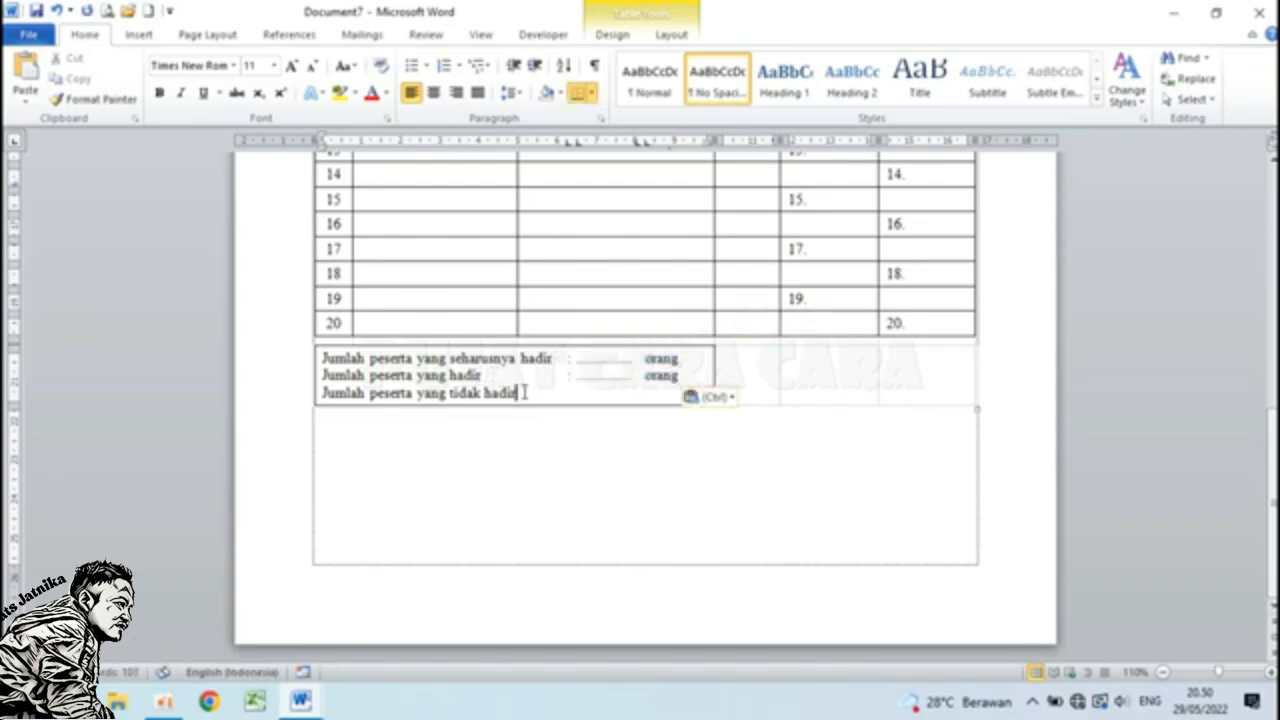
pyautogui.write(':  orang')
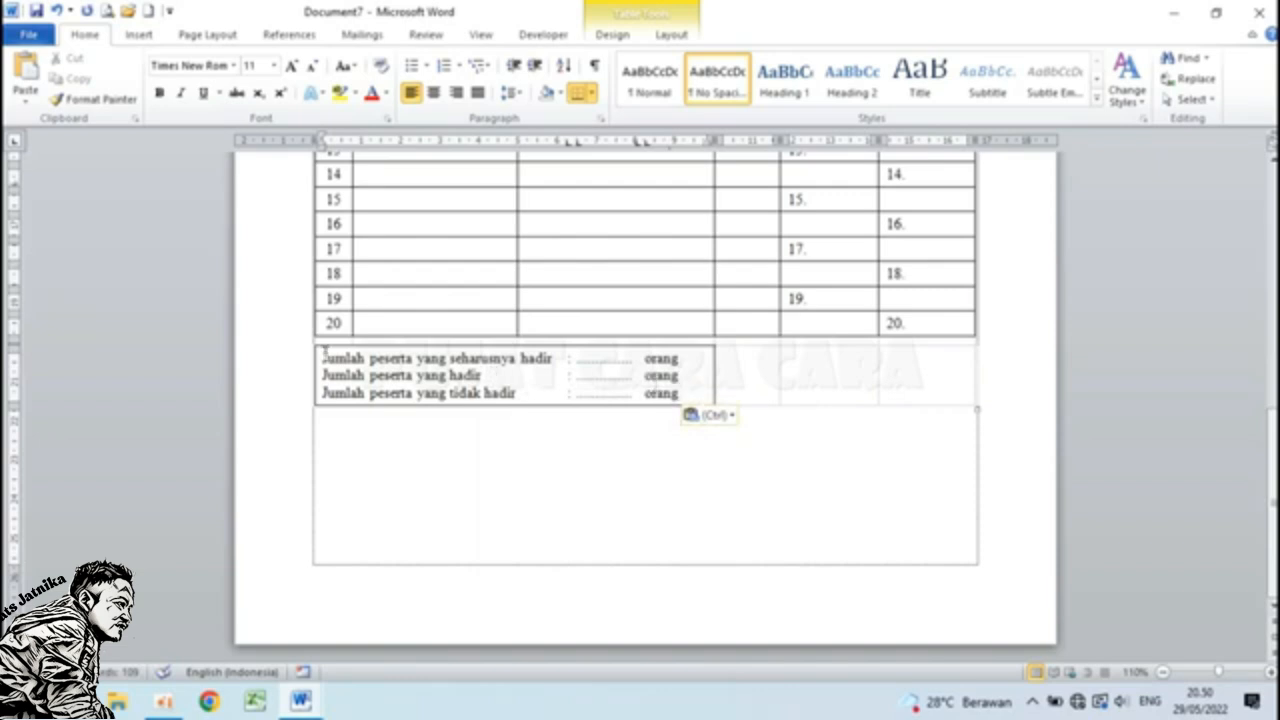
# Shift the last two tab stops of the three attendance lines slightly to the right to lengthen the dotted blanks.
pyautogui.moveTo(324, 352); pyautogui.dragTo(680, 395)
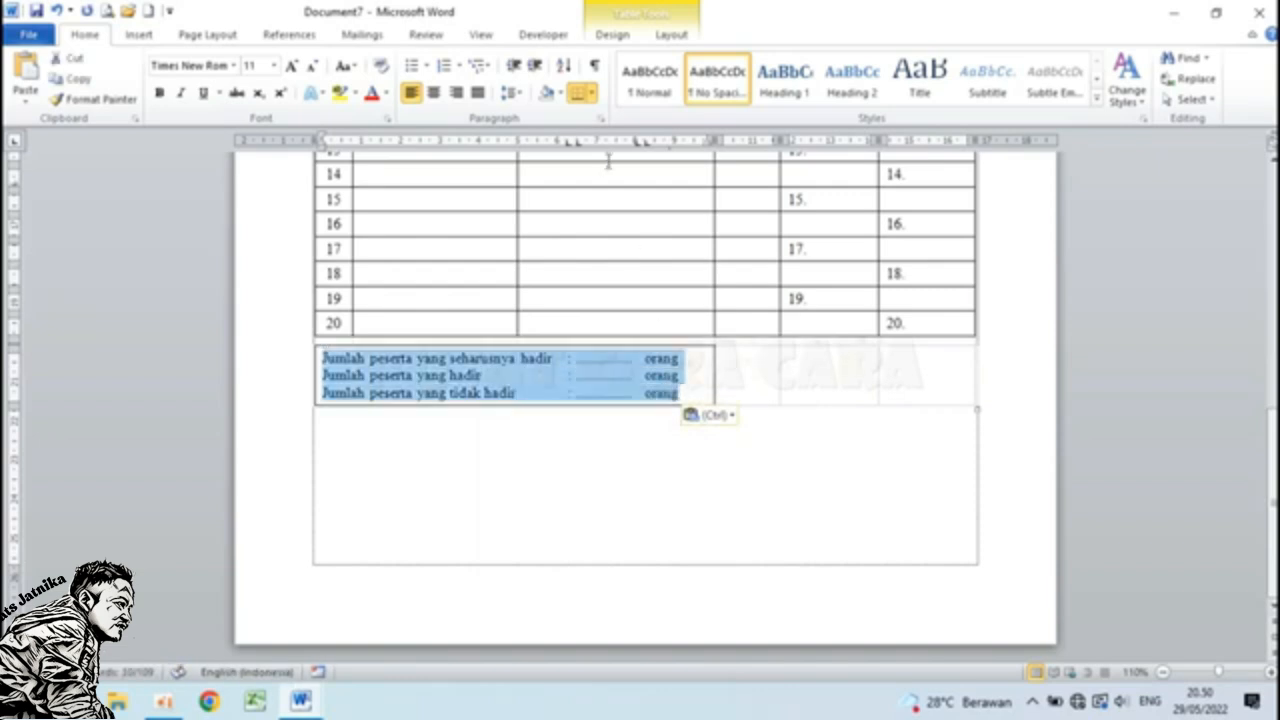
pyautogui.moveTo(645, 146); pyautogui.dragTo(646, 149)
pyautogui.click(699, 402)
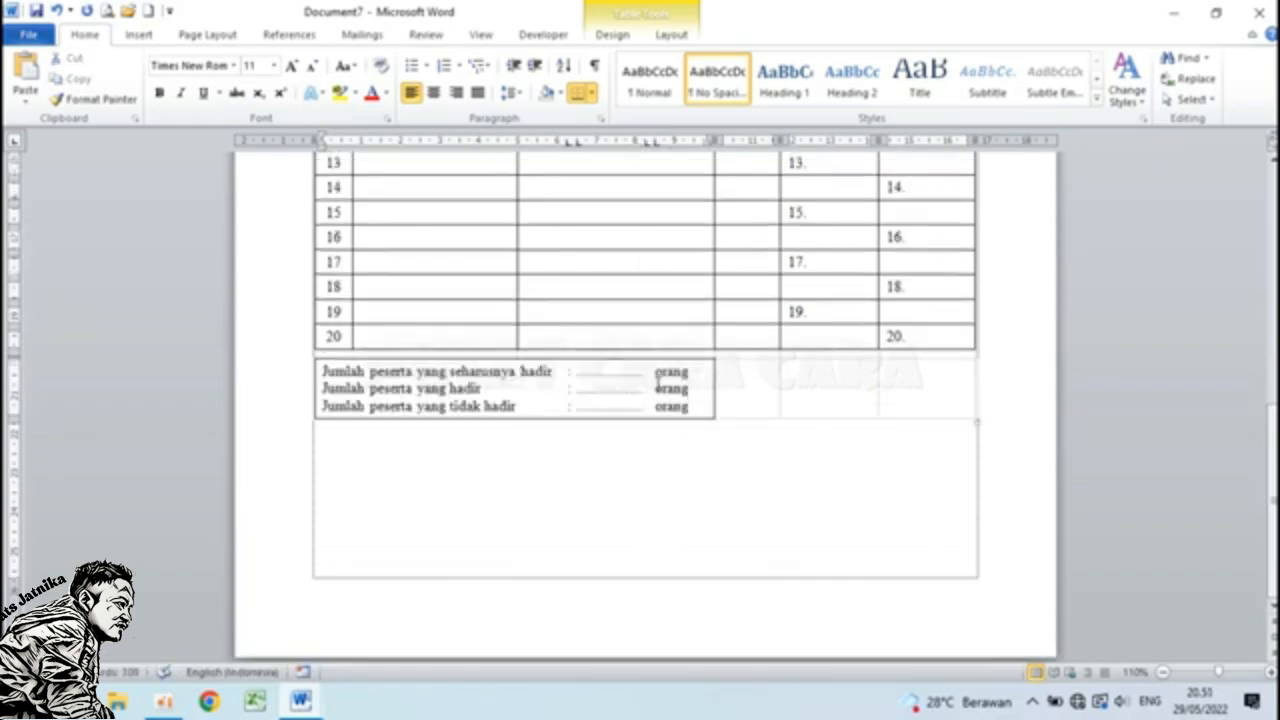
pyautogui.scroll(-1, 656, 378)
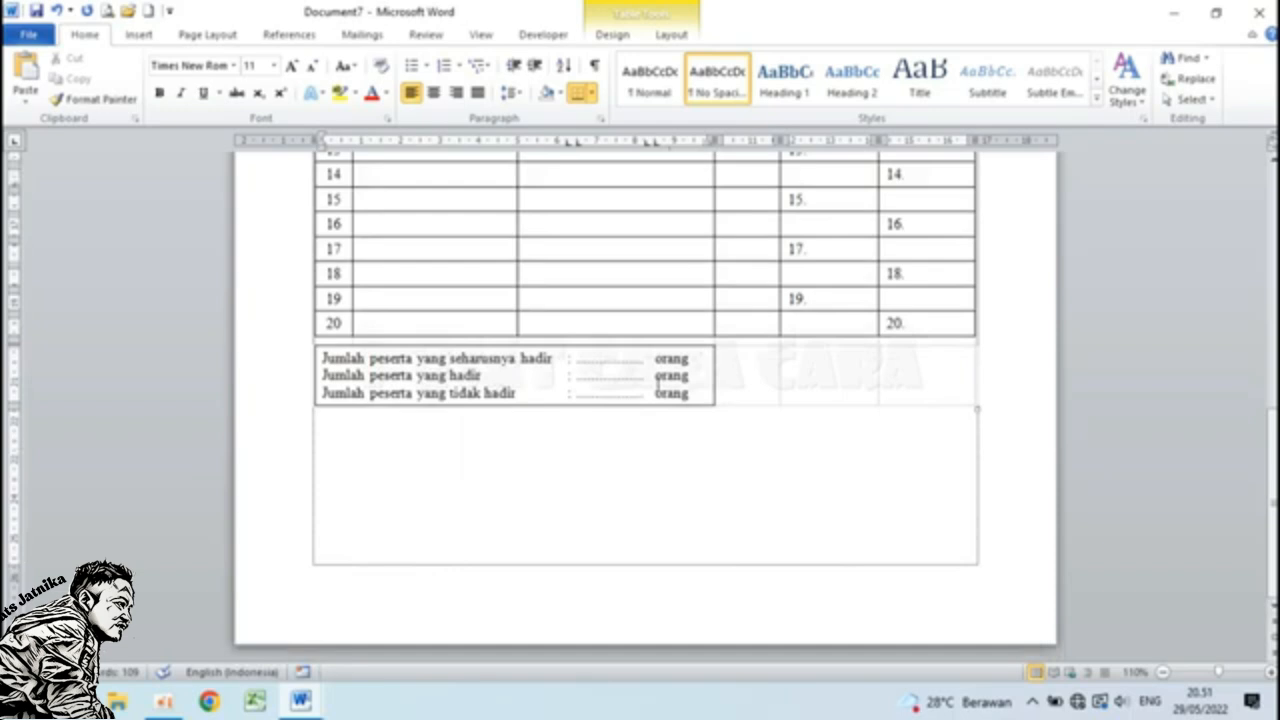
# Place the cursor below the table in Document7 and examine the layout of the sample document's Pengawas signature block.
pyautogui.click(500, 423)
pyautogui.moveTo(300, 705)
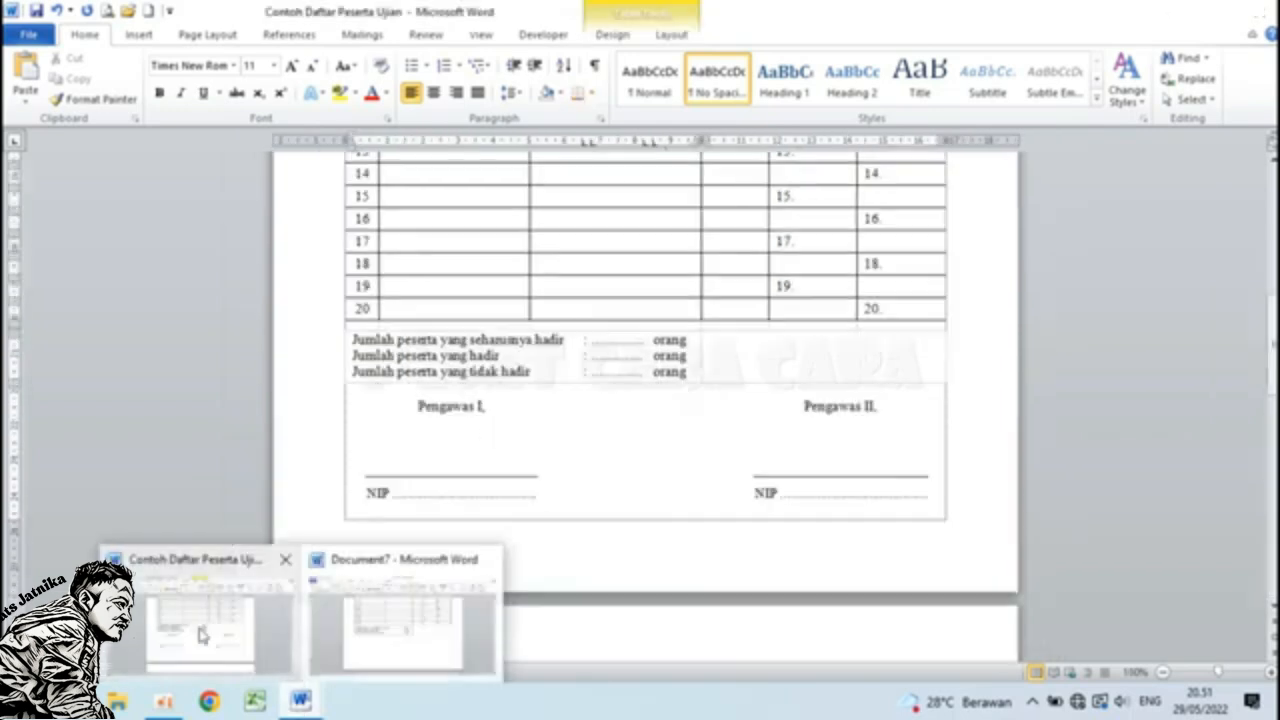
pyautogui.click(205, 635)
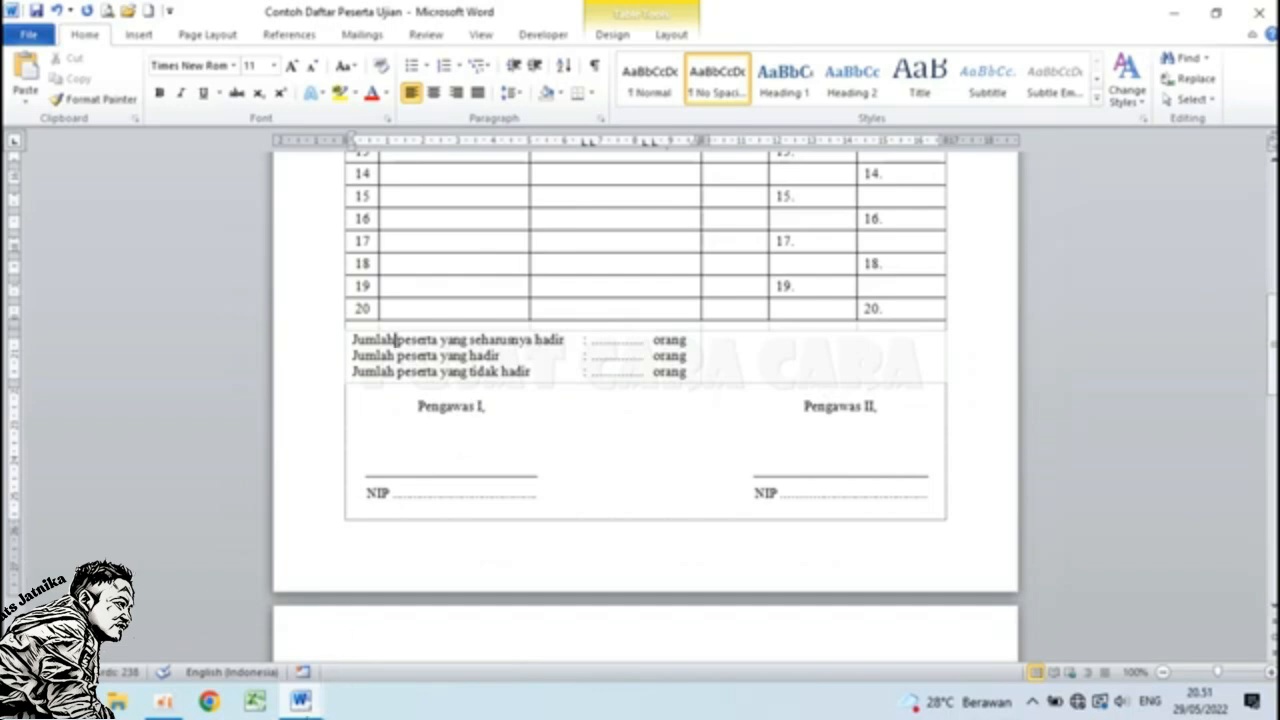
pyautogui.moveTo(300, 705)
pyautogui.click(434, 632)
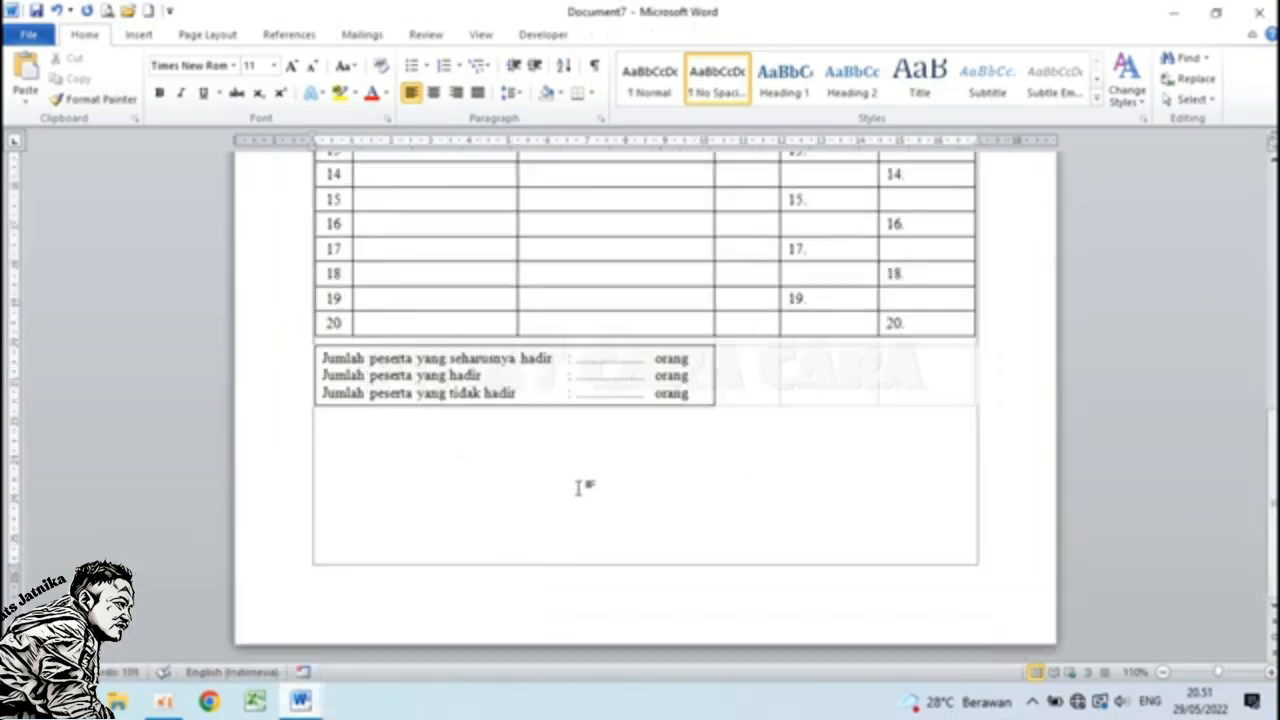
pyautogui.click(317, 416)
pyautogui.moveTo(313, 708)
pyautogui.click(223, 608)
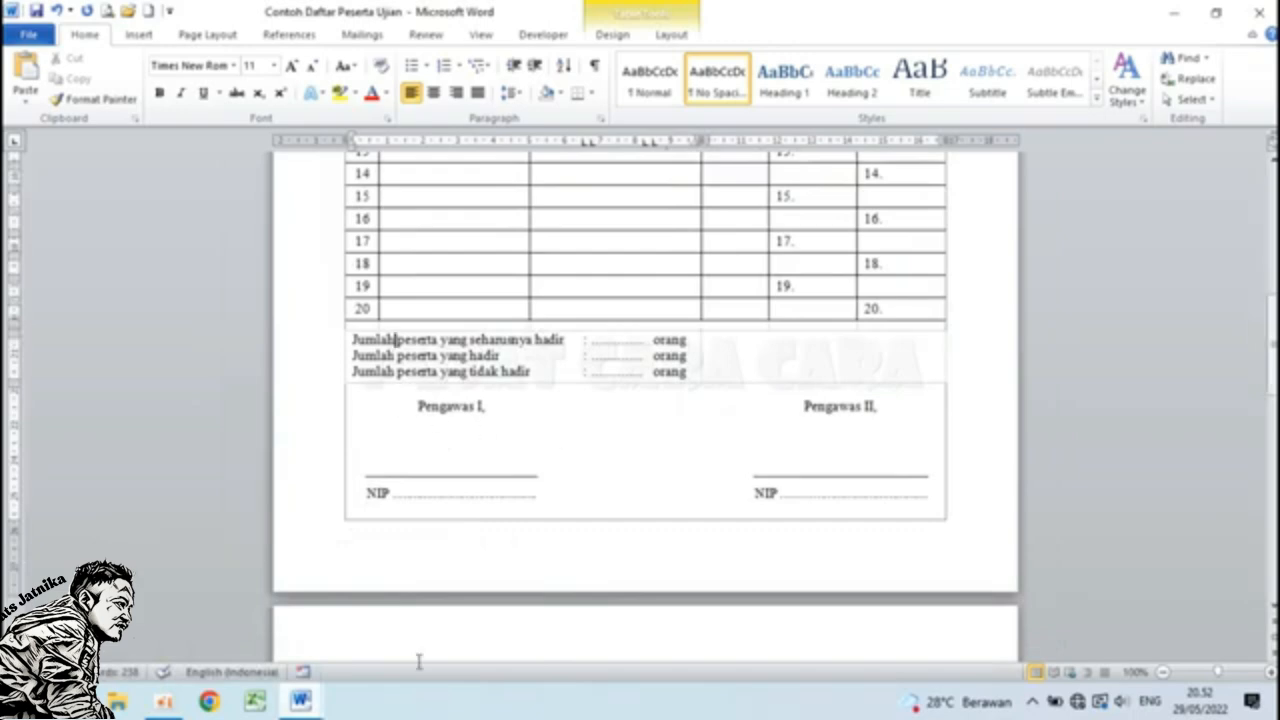
pyautogui.moveTo(300, 703)
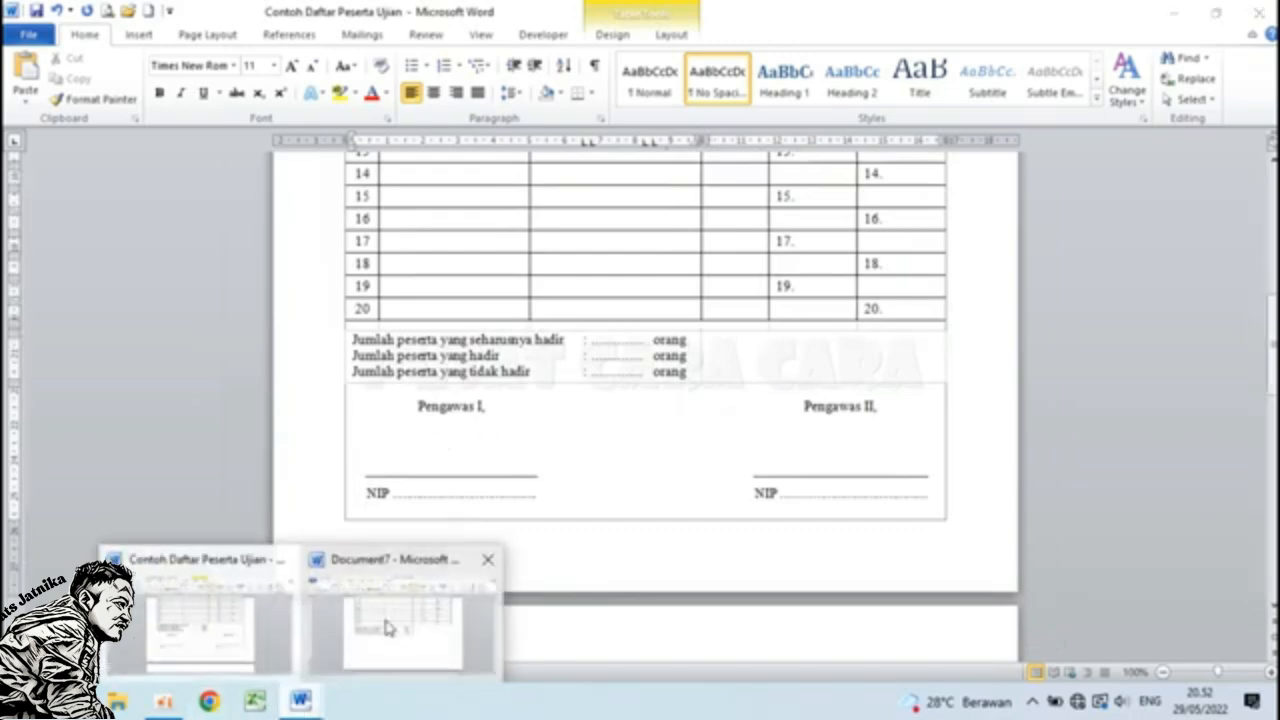
pyautogui.click(389, 628)
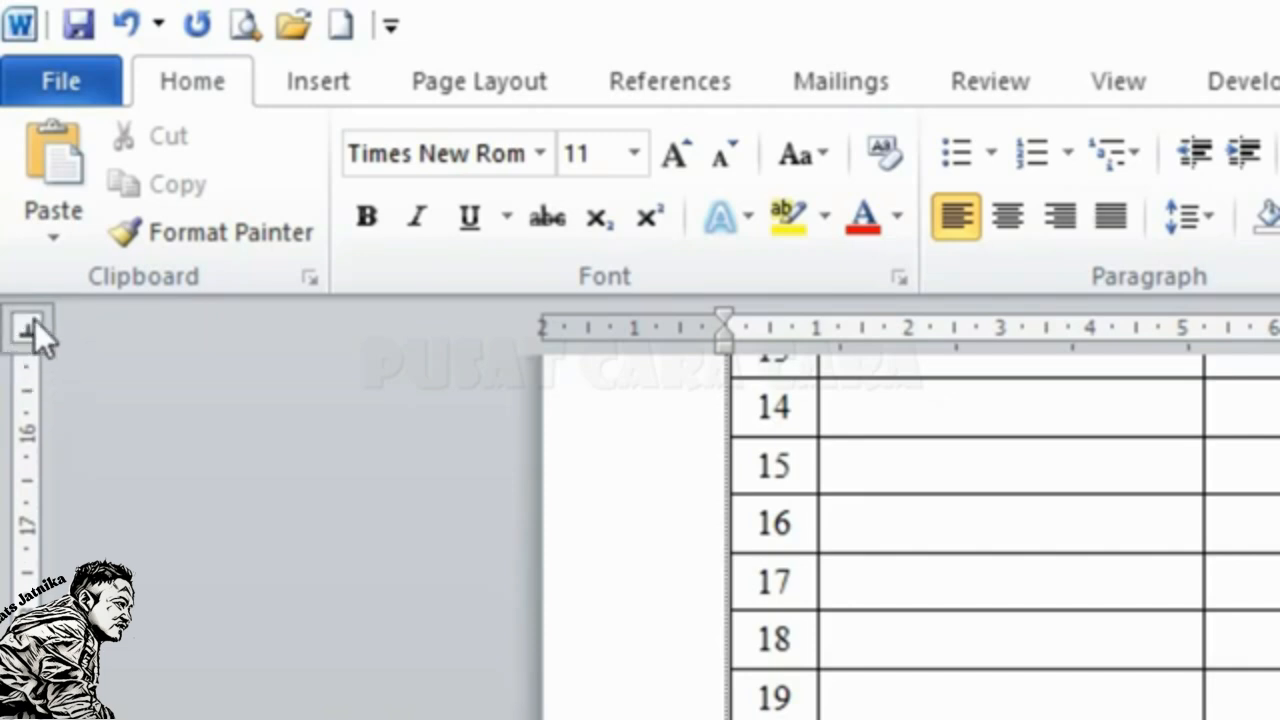
# Set centre tab stops at about 3 cm and 14 cm below the attendance box and enter "Pengawas I," at the first one.
pyautogui.click(29, 332)
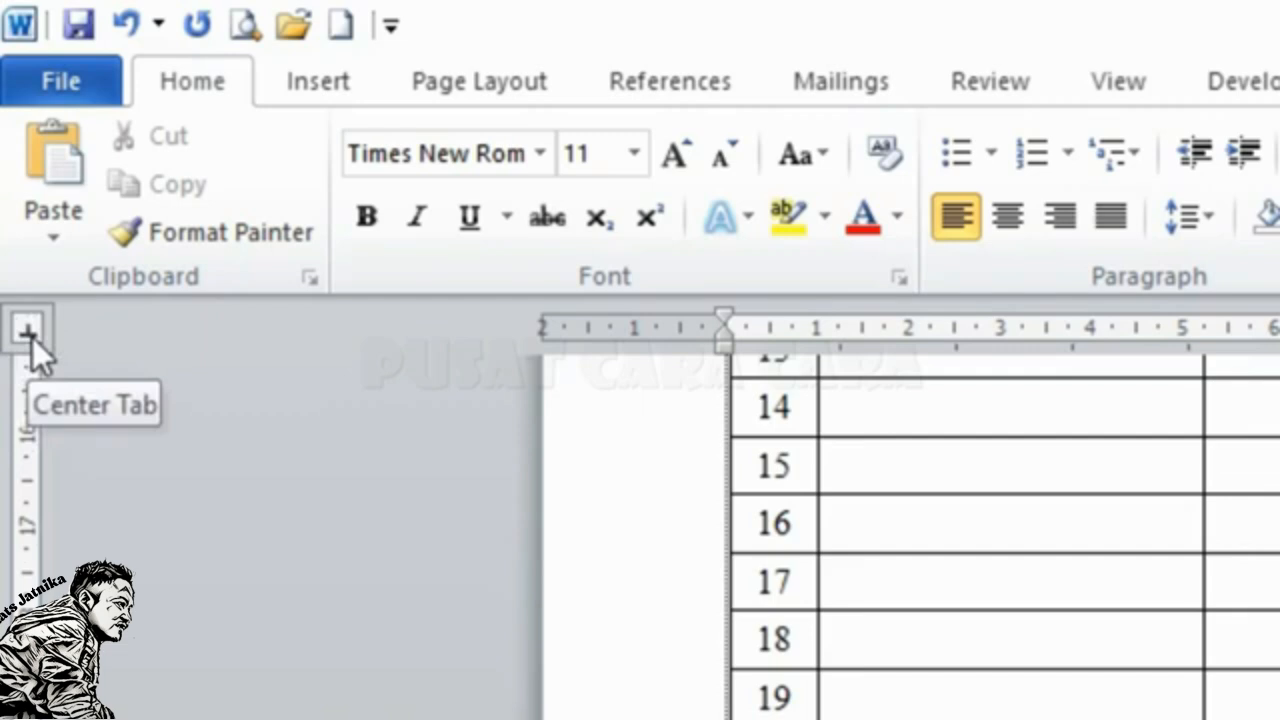
pyautogui.click(29, 332)
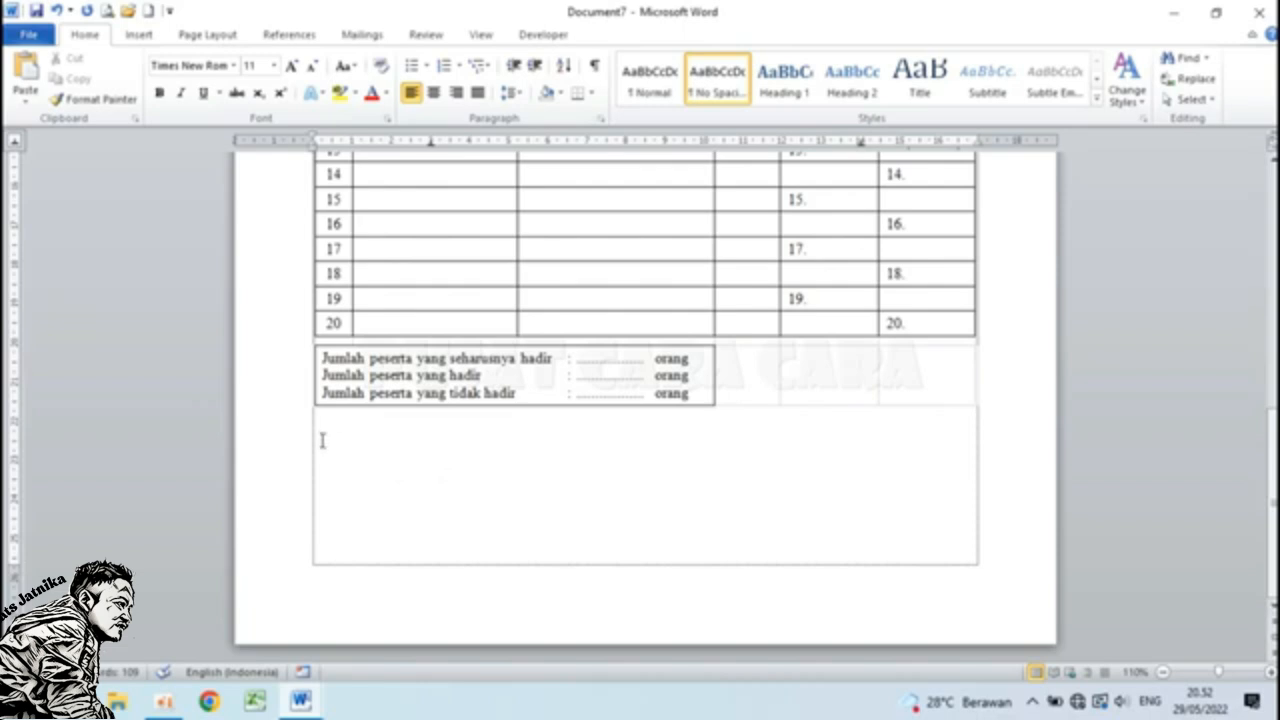
pyautogui.press('Tab')
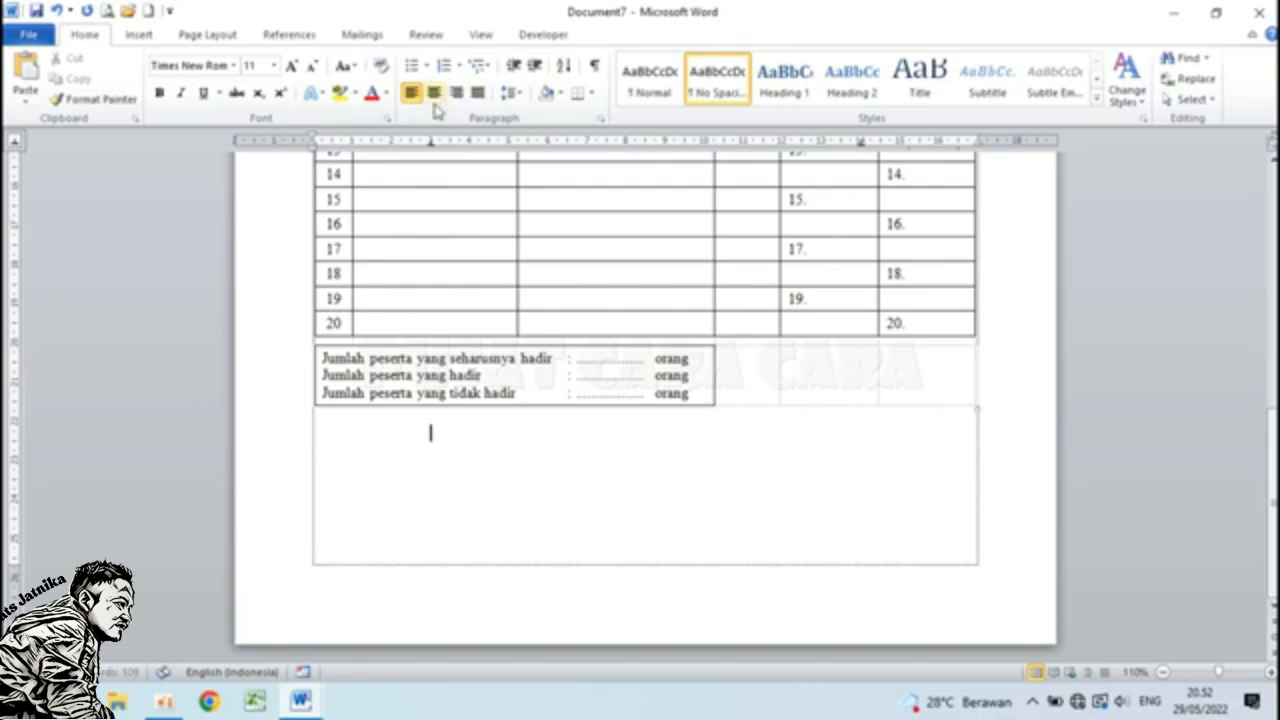
pyautogui.write('Pengawas ')
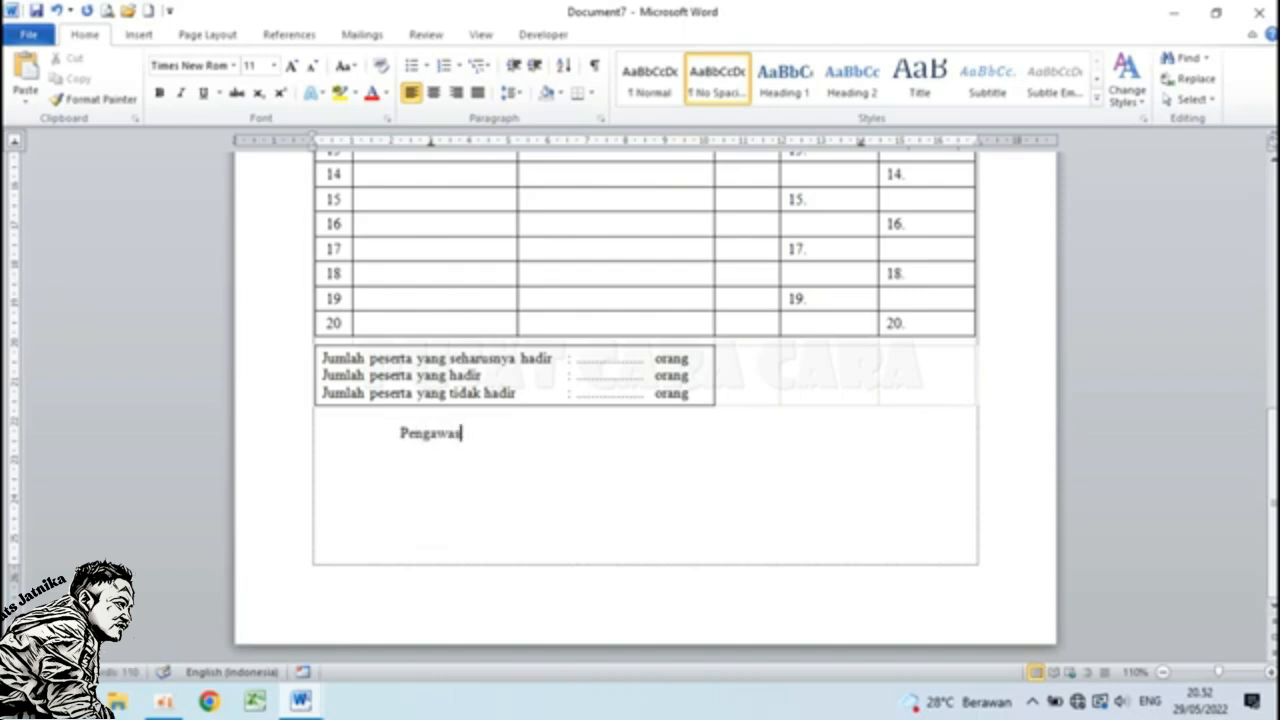
pyautogui.write('1')
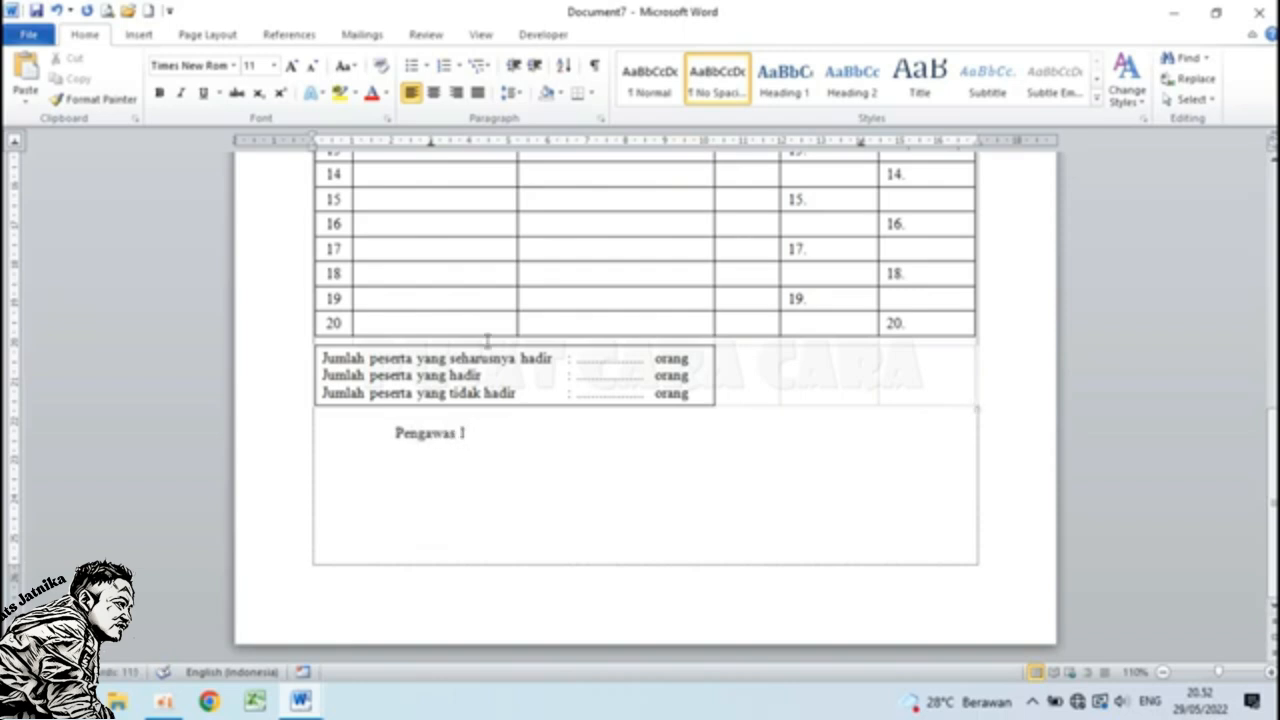
pyautogui.write('.')
pyautogui.press('Tab')
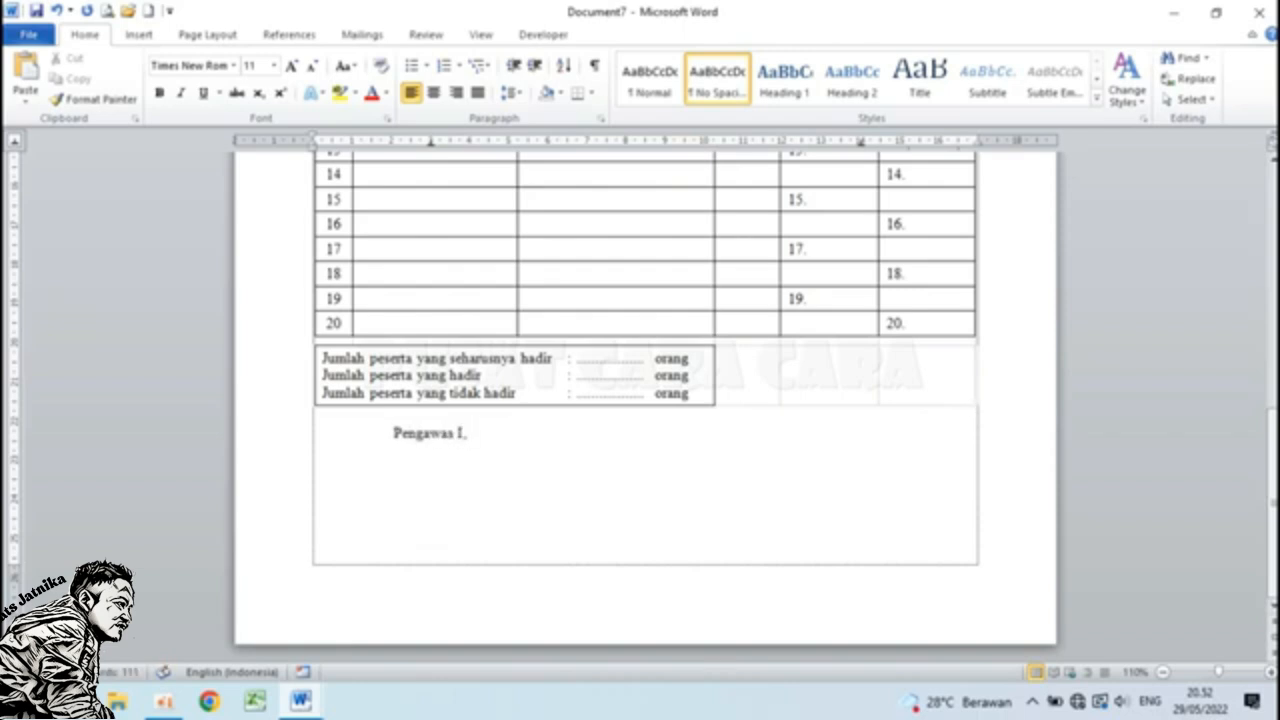
# Enter "Pengawas II," centred on the second tab stop of the same line.
pyautogui.click(861, 142)
pyautogui.write('Pengawas')
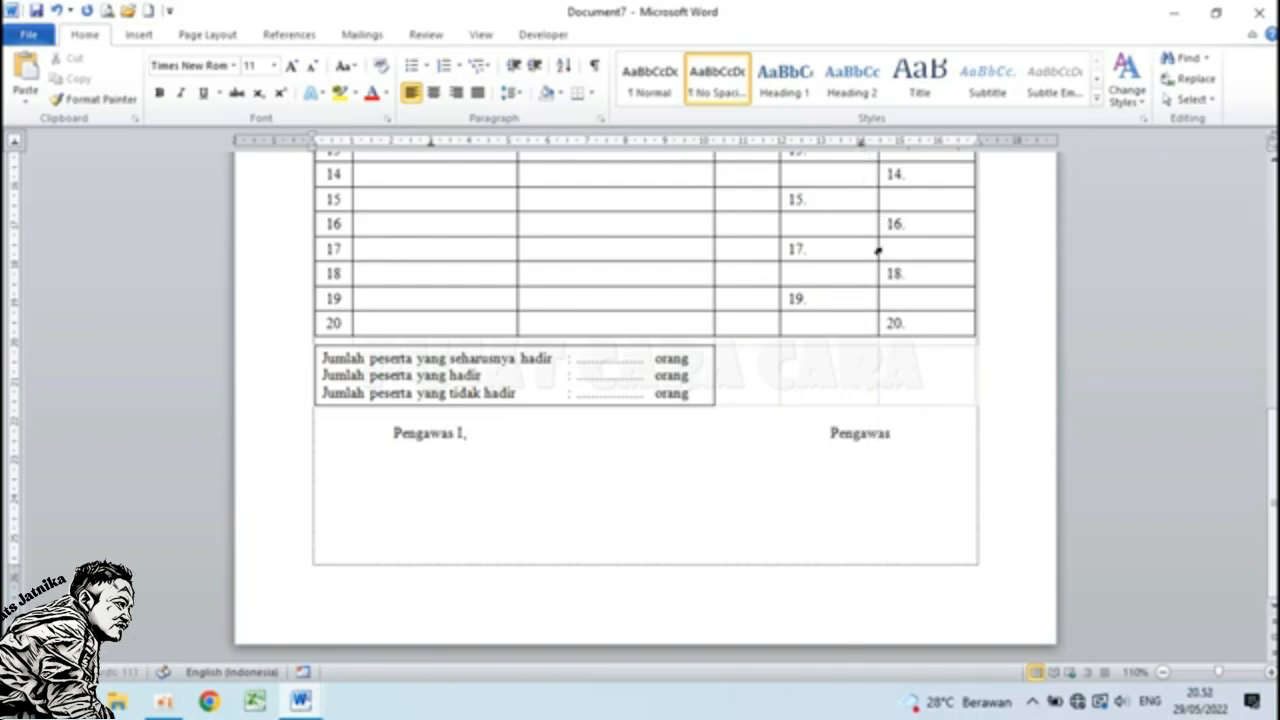
pyautogui.write(' II,')
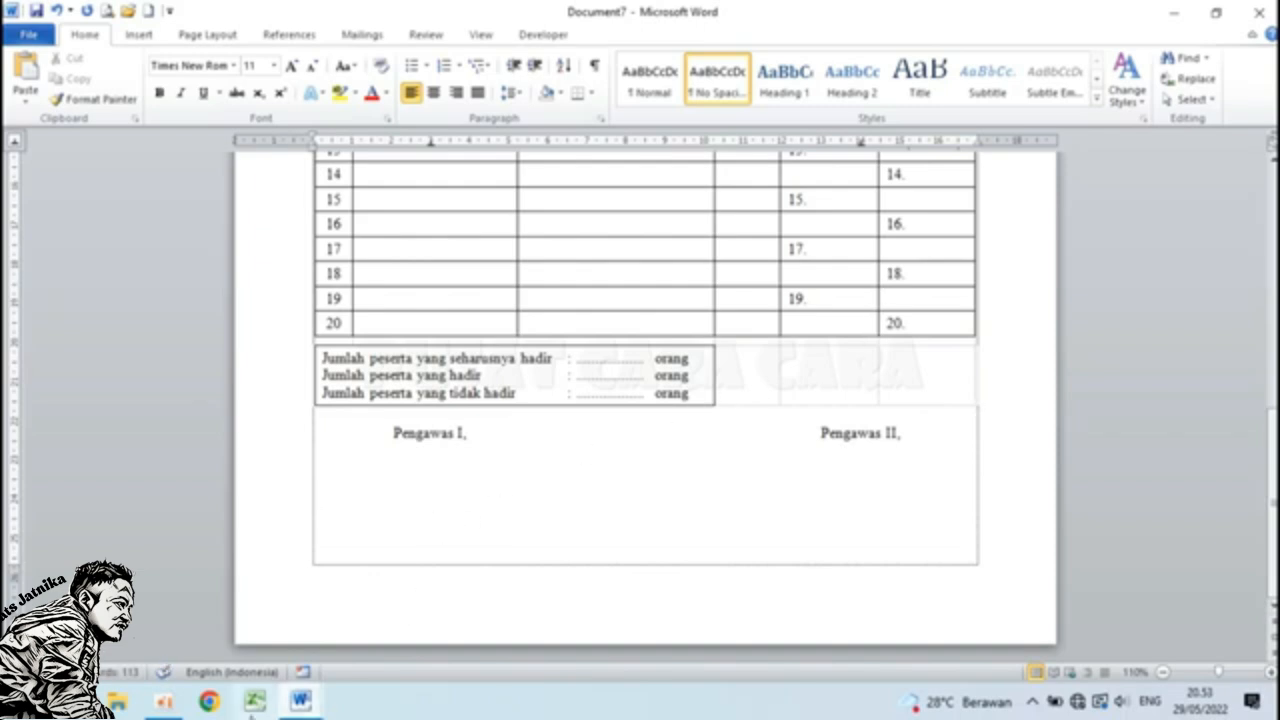
# Following the sample's signature block, add an underscore signature line about 5 cm long under "Pengawas I," and copy it under "Pengawas II,".
pyautogui.moveTo(306, 707)
pyautogui.click(228, 636)
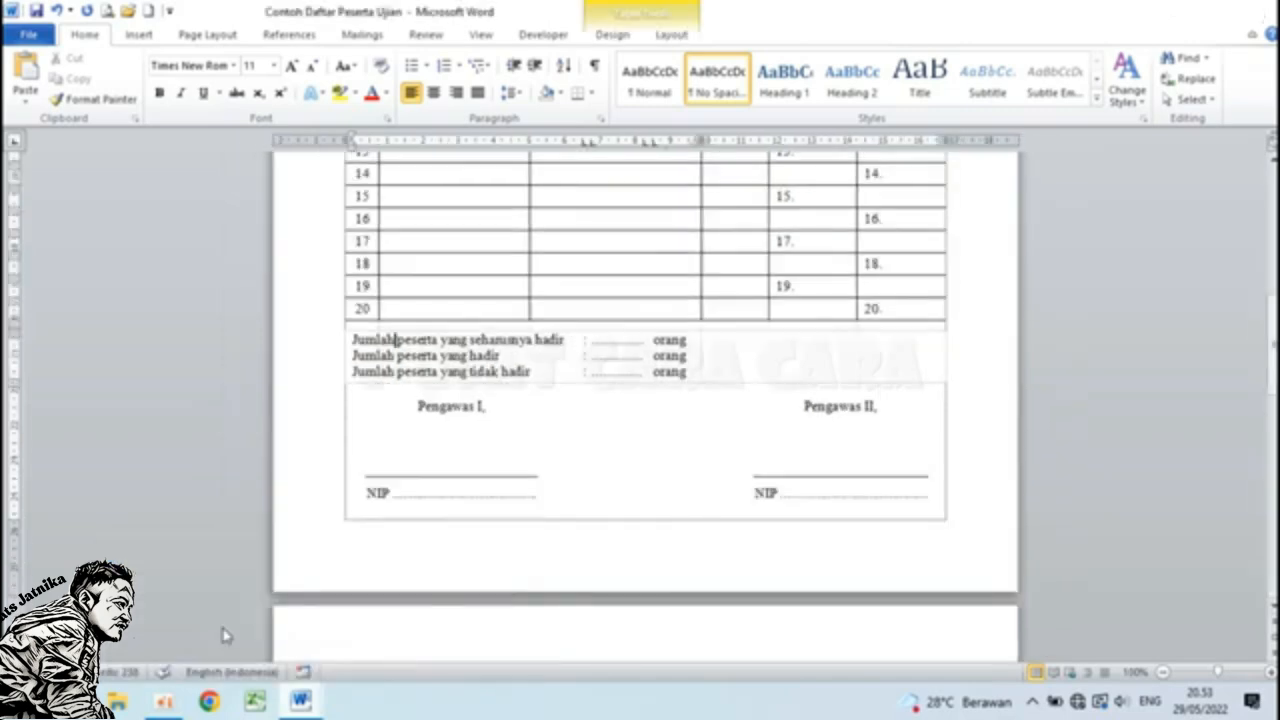
pyautogui.click(363, 663)
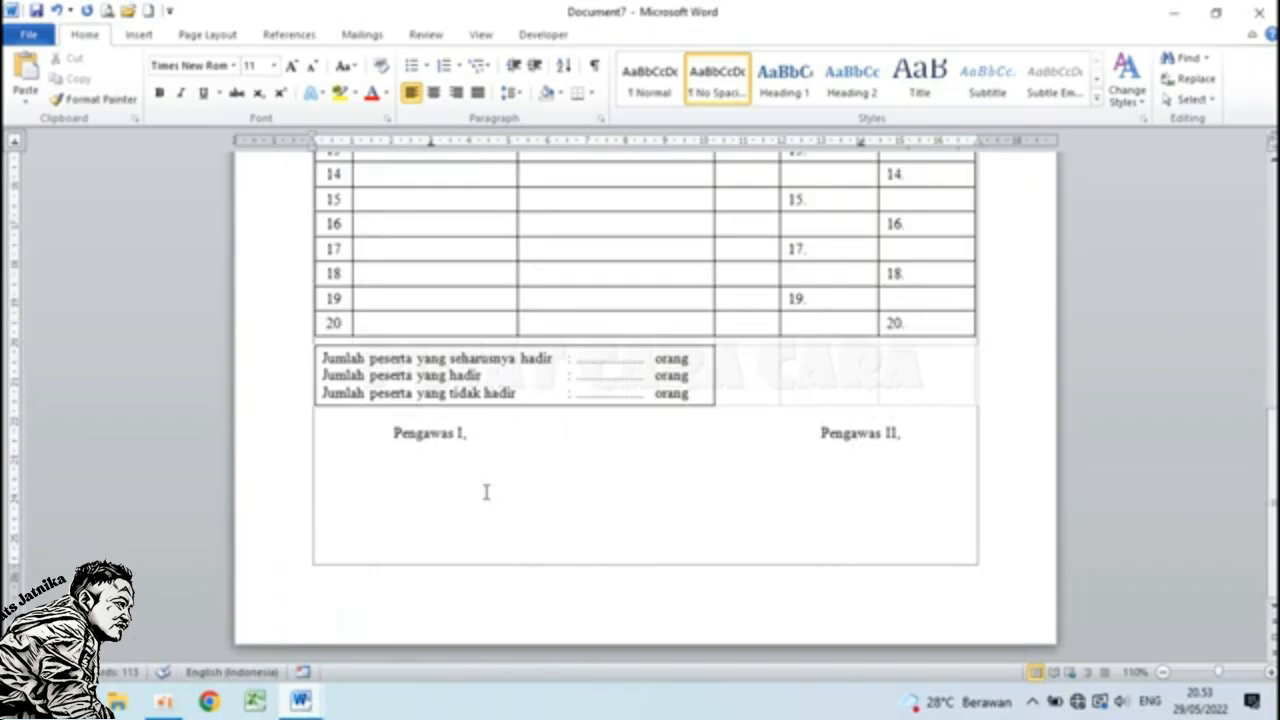
pyautogui.write('______________________')
pyautogui.moveTo(337, 505); pyautogui.dragTo(527, 513)
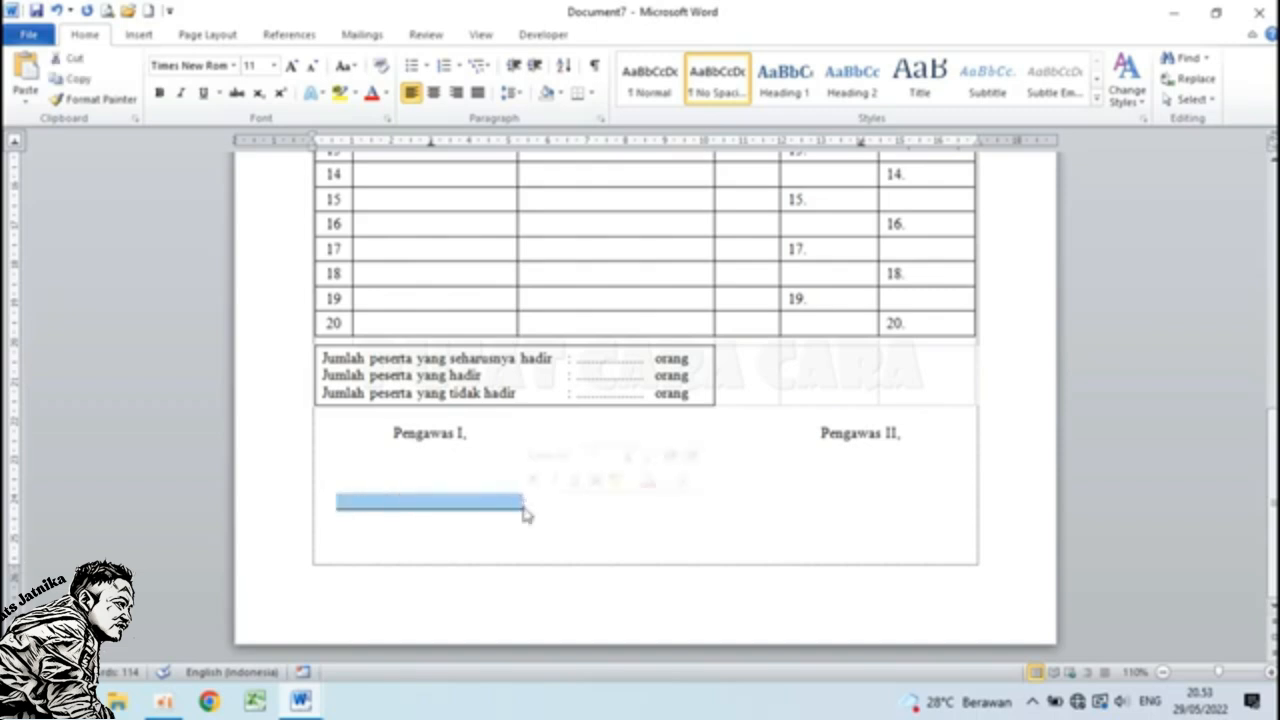
pyautogui.click(543, 503)
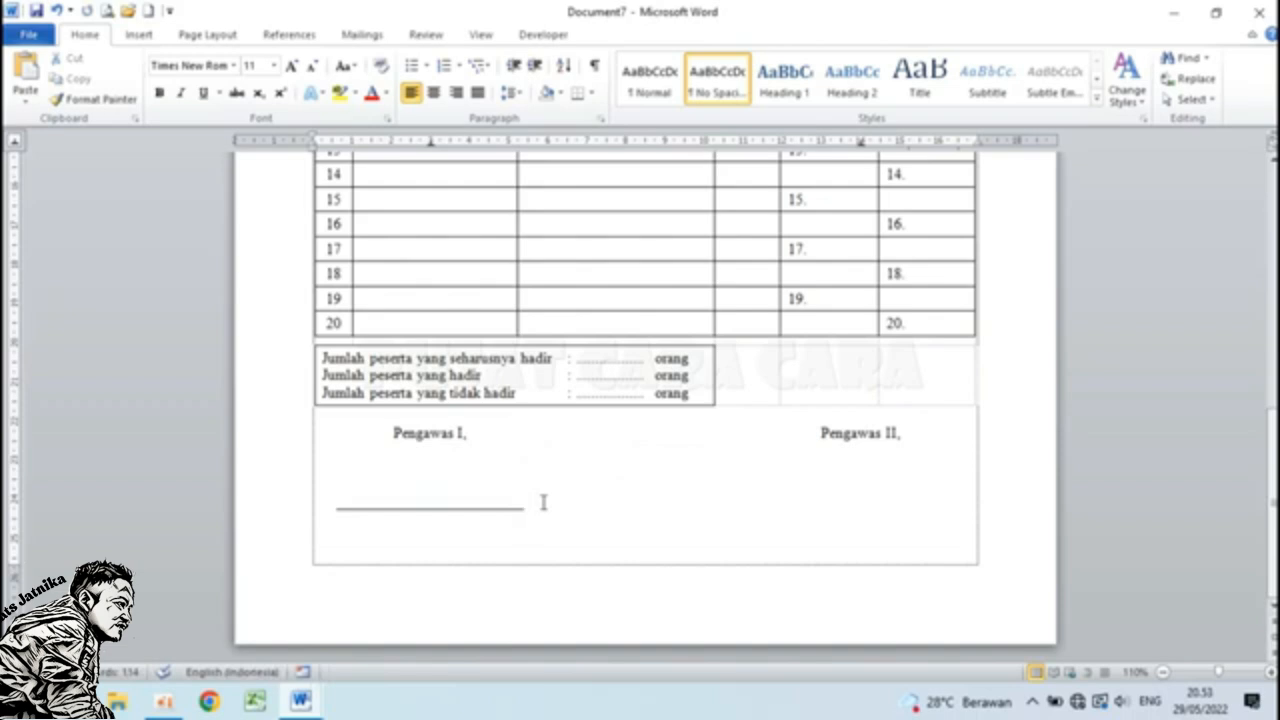
pyautogui.hotkey('ctrl', 'v')
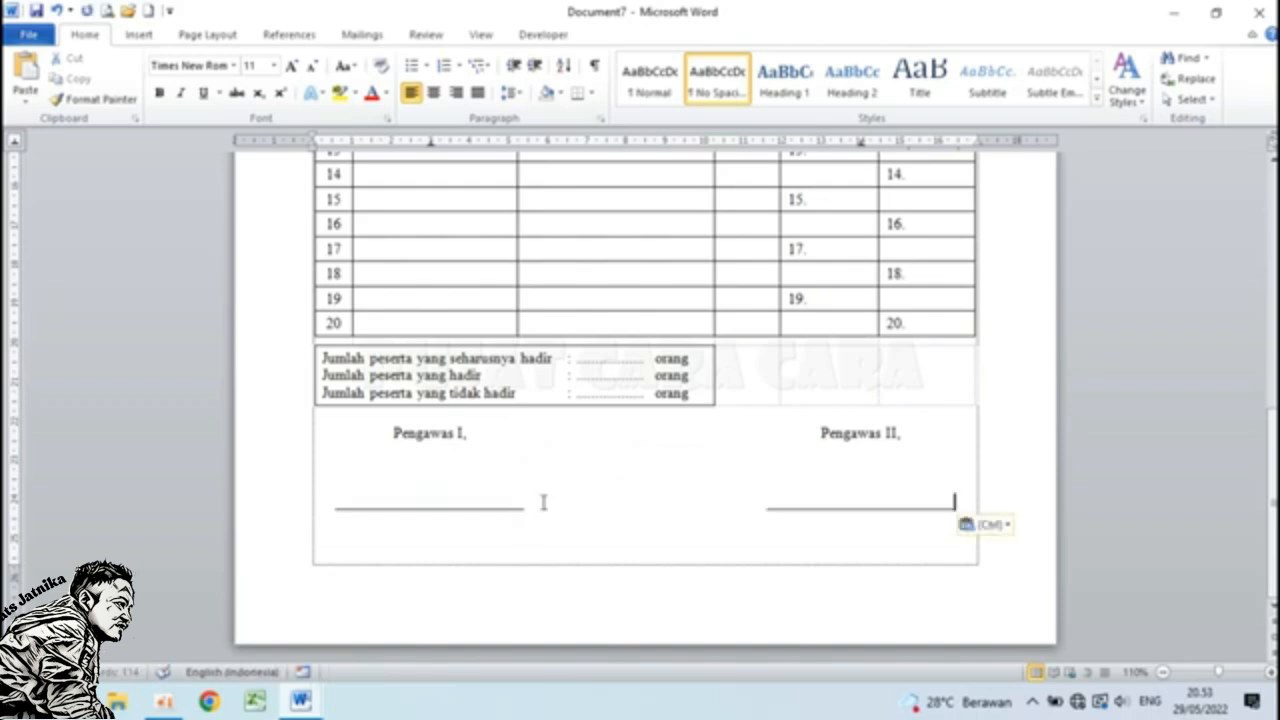
# Add "NIP" with a dotted blank as wide as the signature line under the first signature line and copy it under the second.
pyautogui.press('Return')
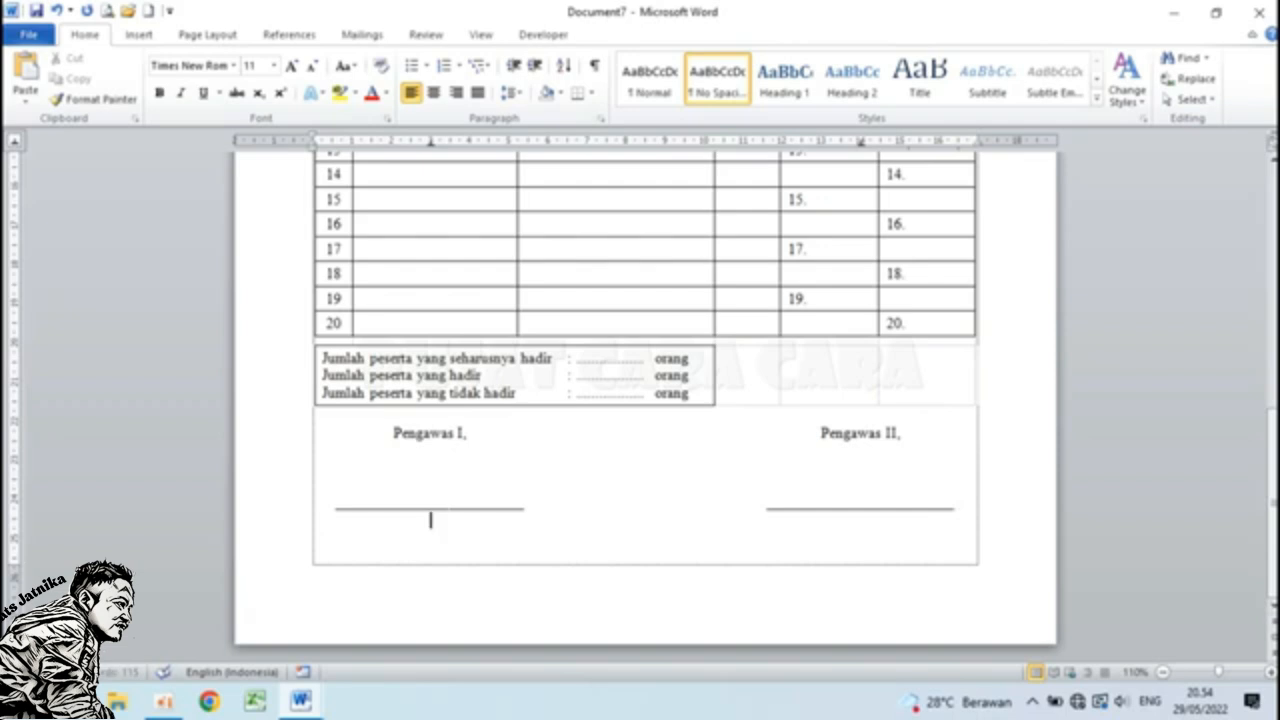
pyautogui.write('NIP ................................')
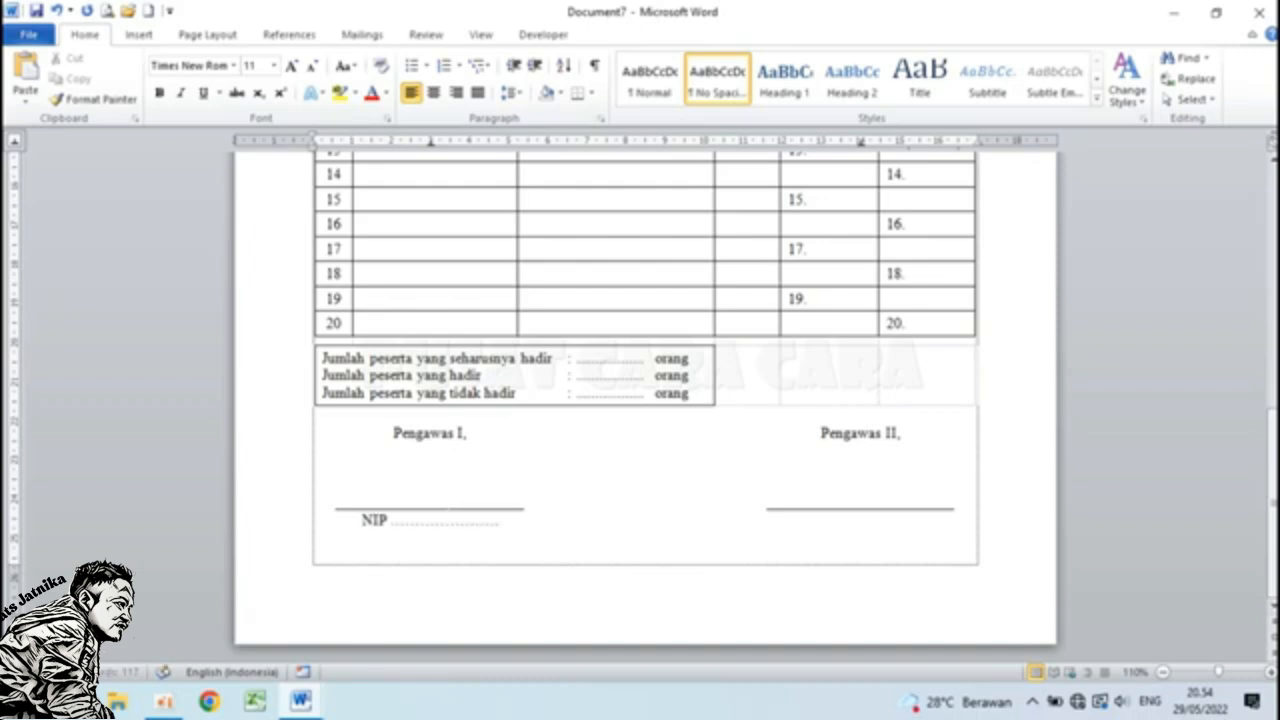
pyautogui.write('................')
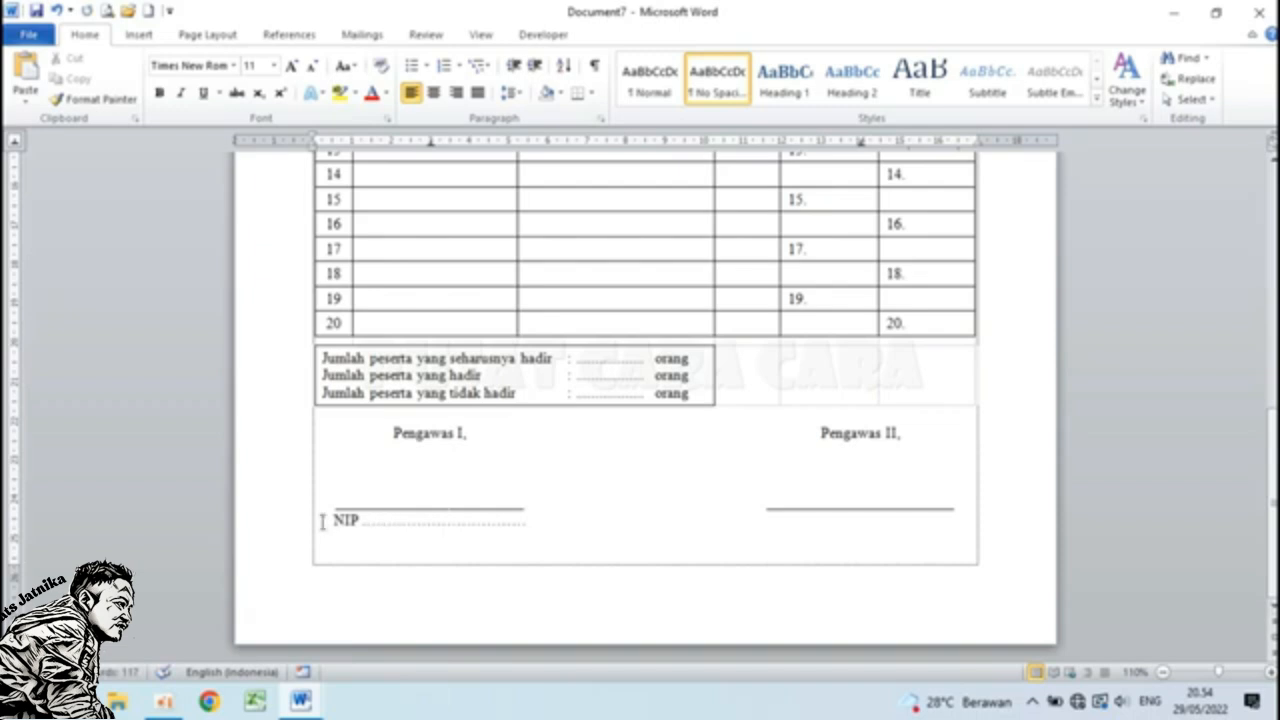
pyautogui.moveTo(334, 521); pyautogui.dragTo(528, 528)
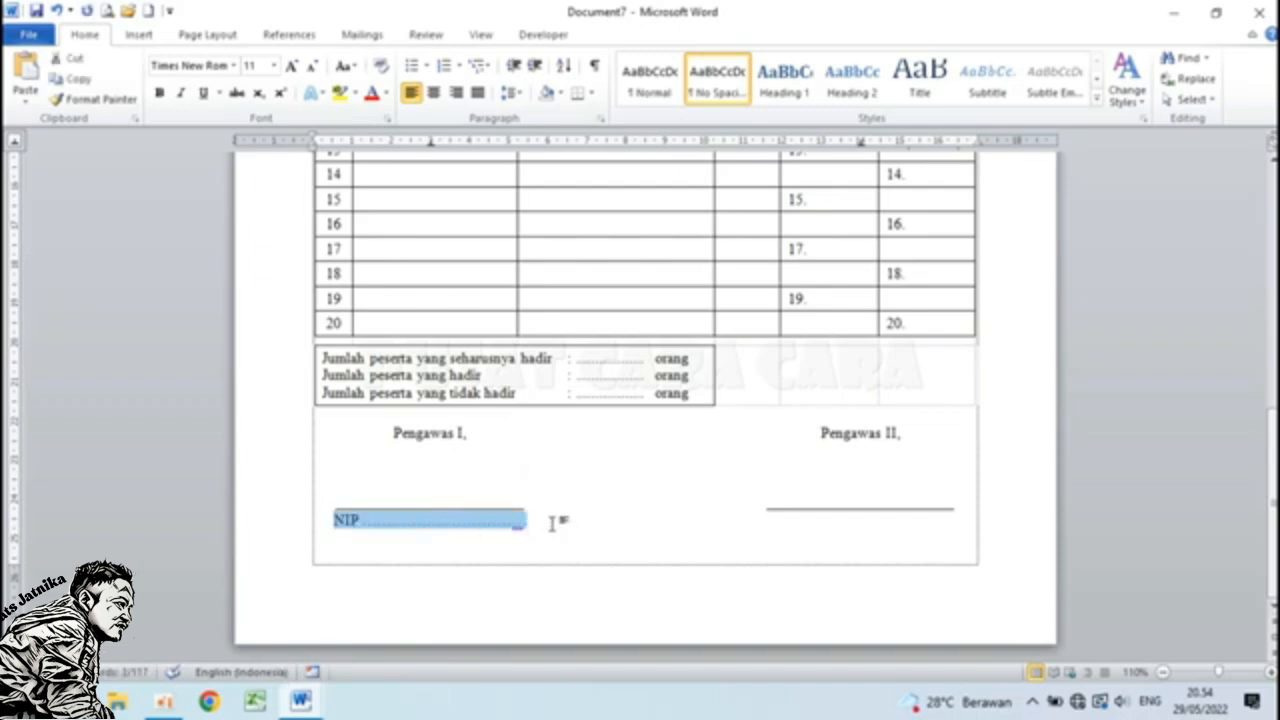
pyautogui.click(533, 521)
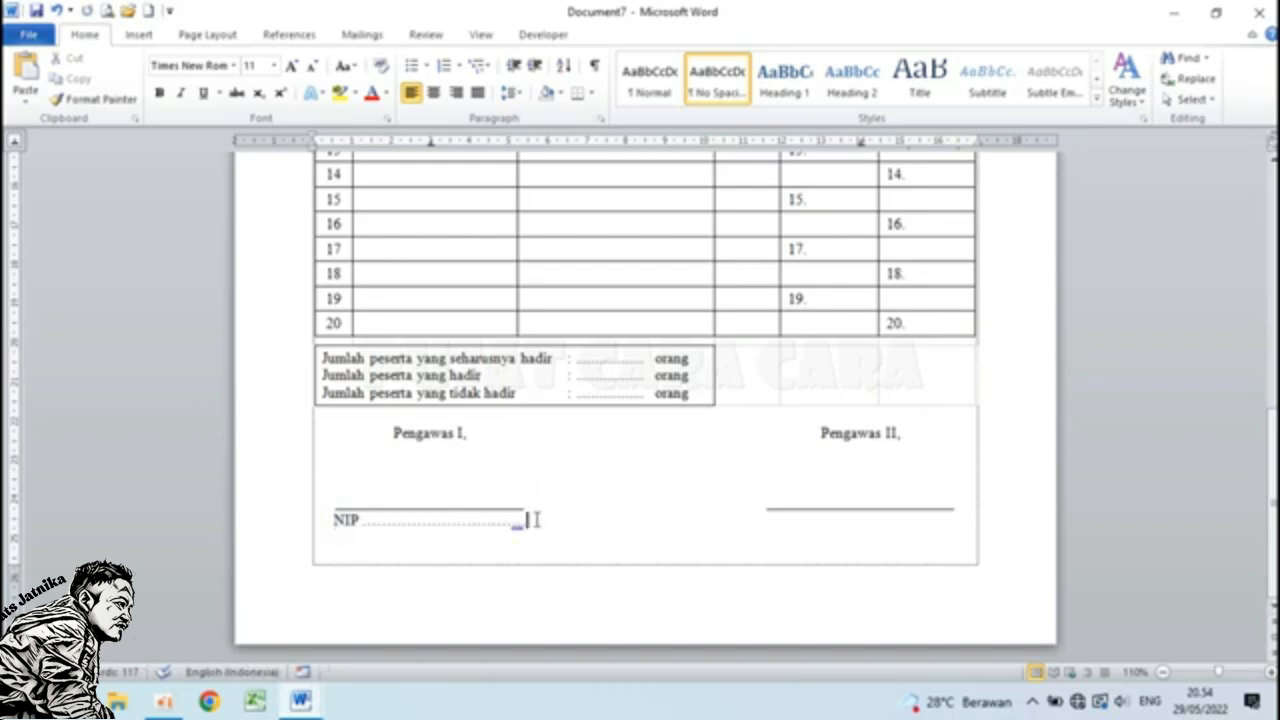
pyautogui.write('.')
pyautogui.write('NIP .............................................')
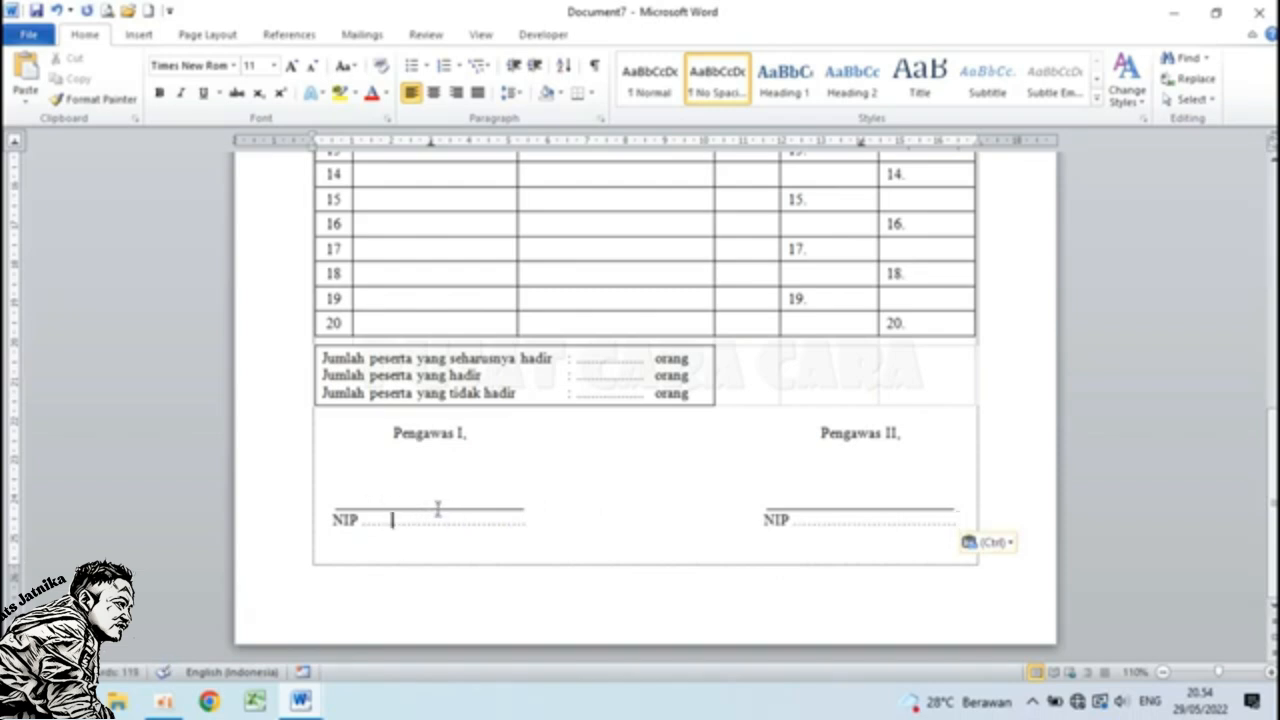
# Set the line spacing of the NIP line to 1.5.
pyautogui.click(391, 512)
pyautogui.click(509, 94)
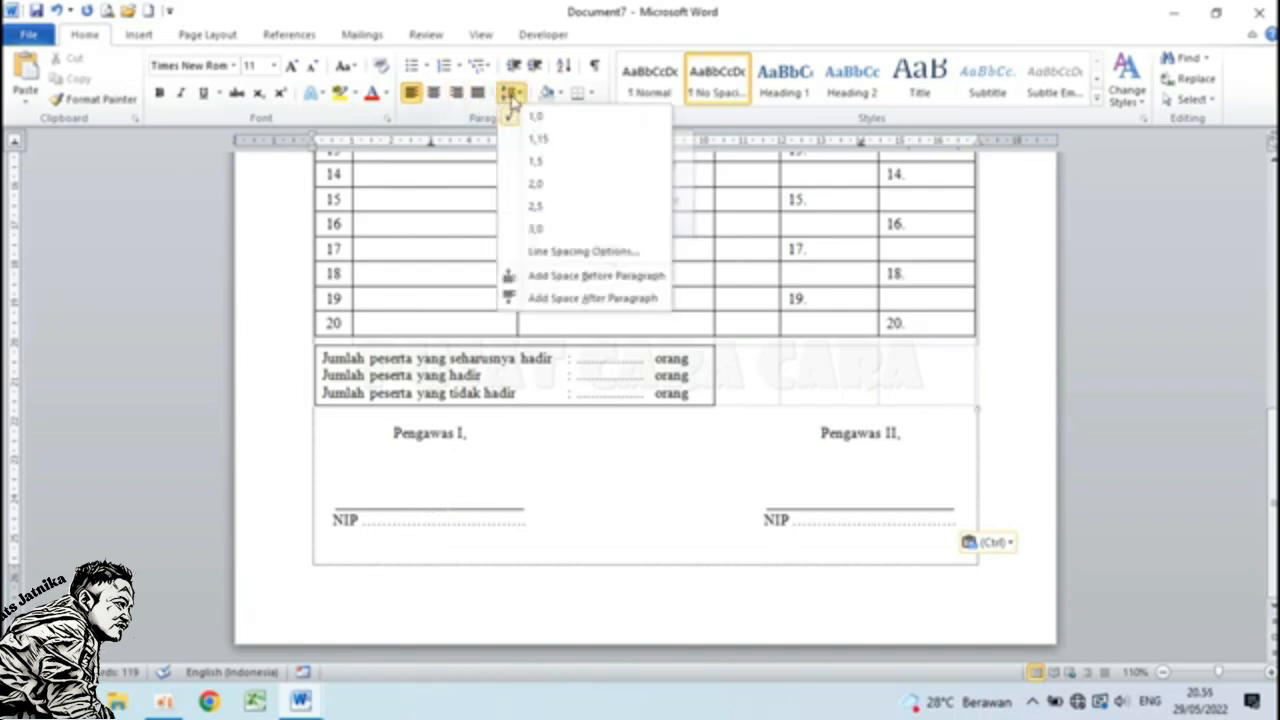
pyautogui.click(532, 162)
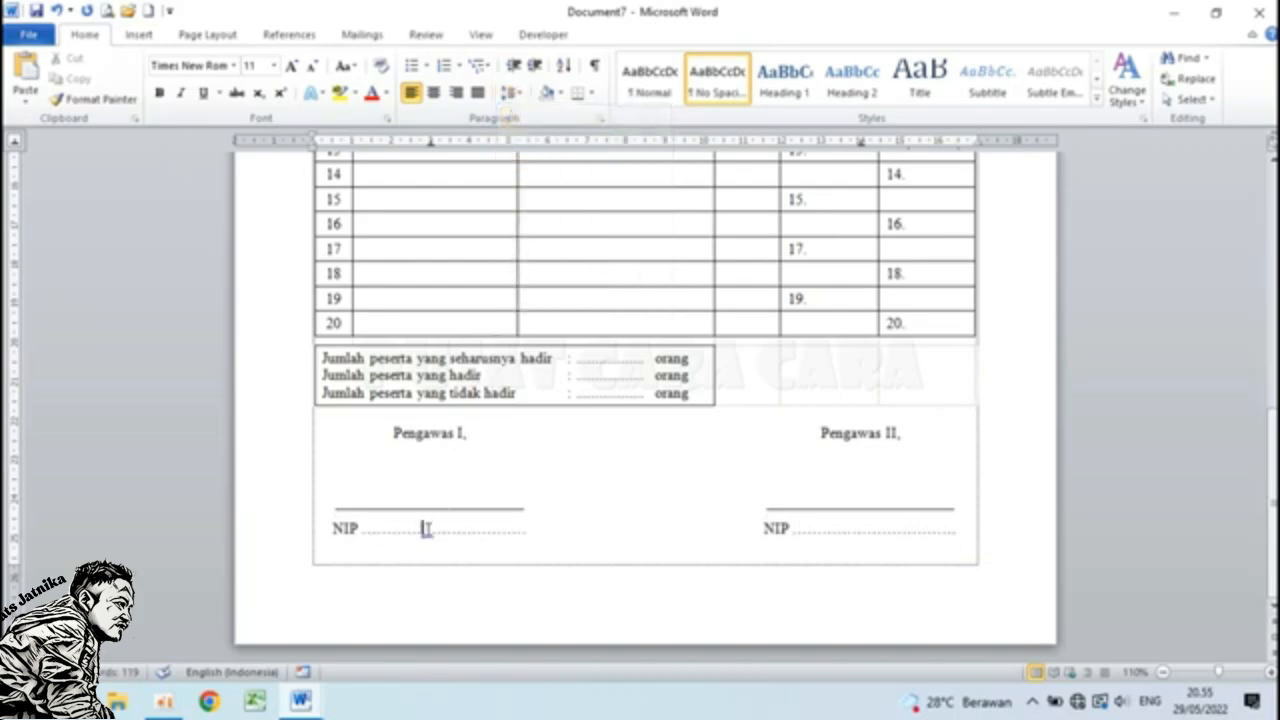
# Review the layout of the whole attendance list in the document and in print preview.
pyautogui.scroll(10, 465, 515)
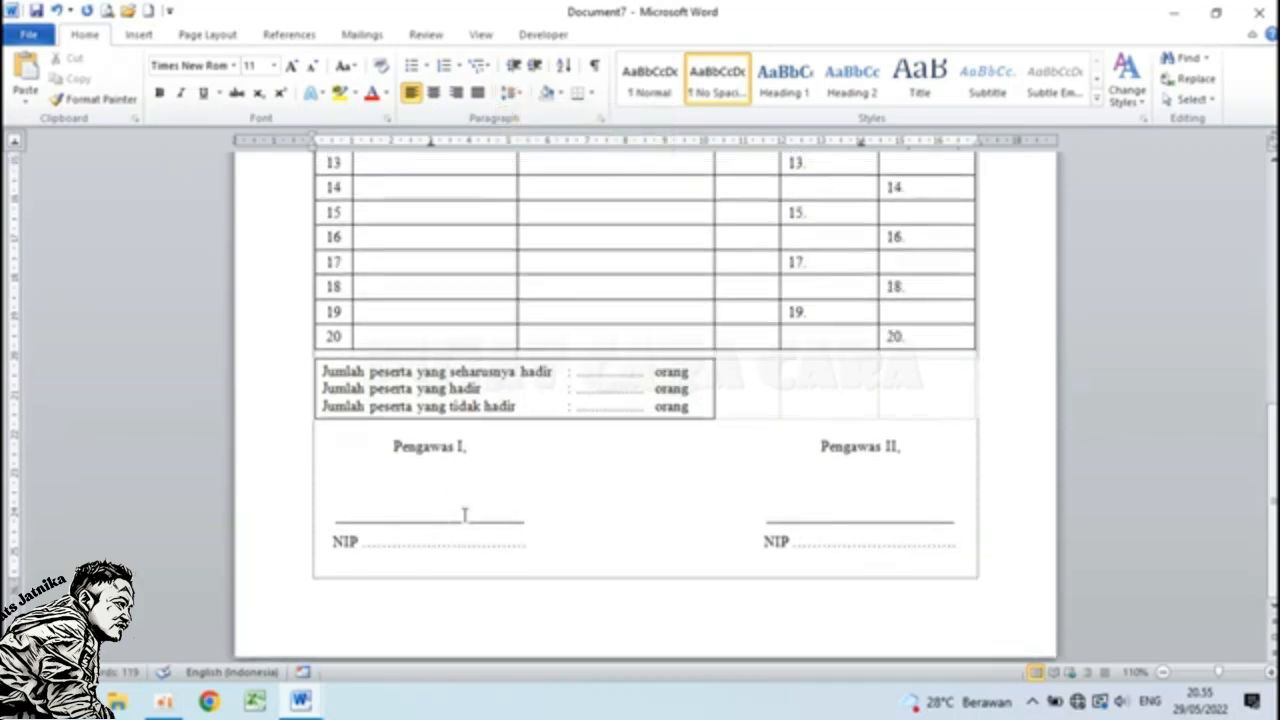
pyautogui.scroll(2, 465, 515)
pyautogui.scroll(-1, 465, 515)
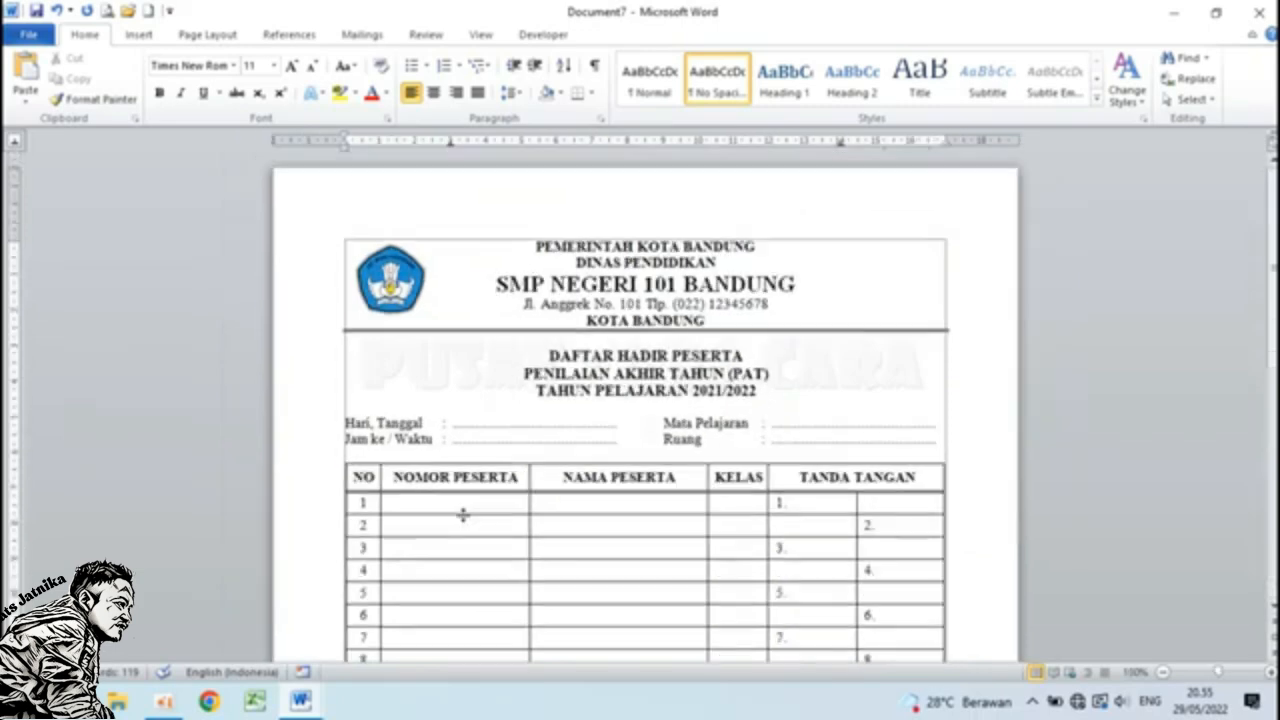
pyautogui.scroll(-8, 463, 515)
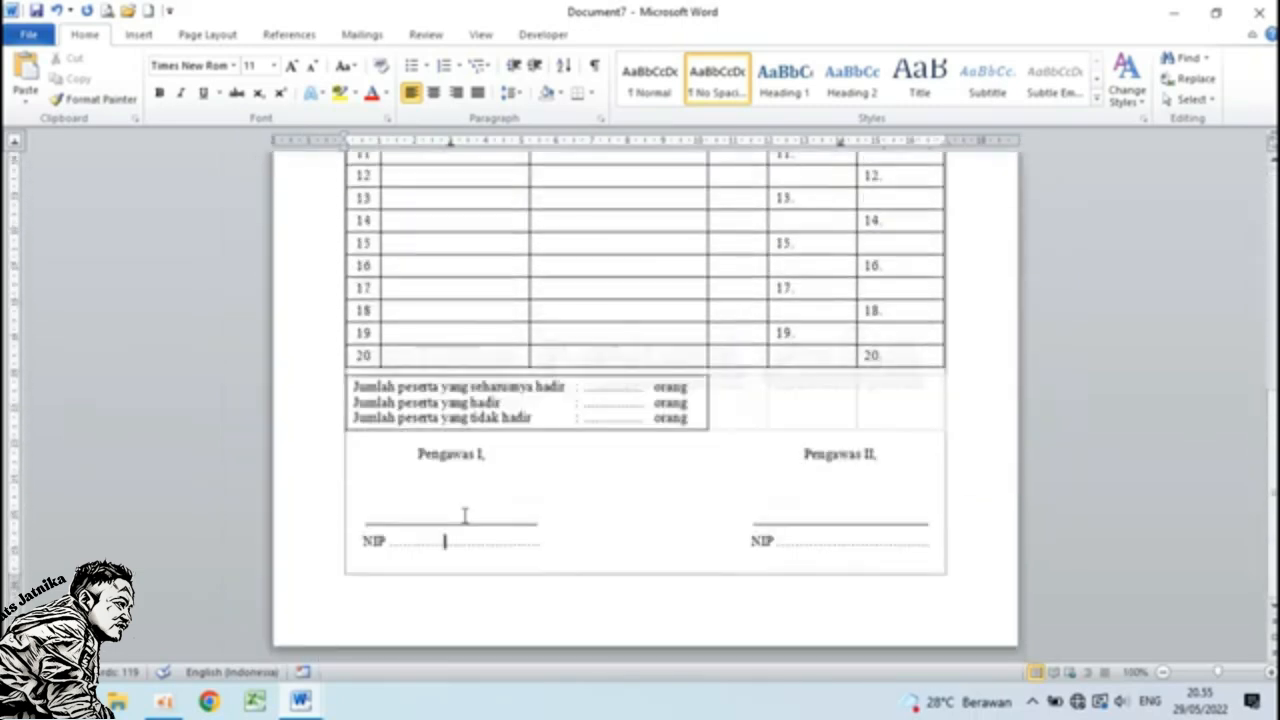
pyautogui.scroll(8, 463, 515)
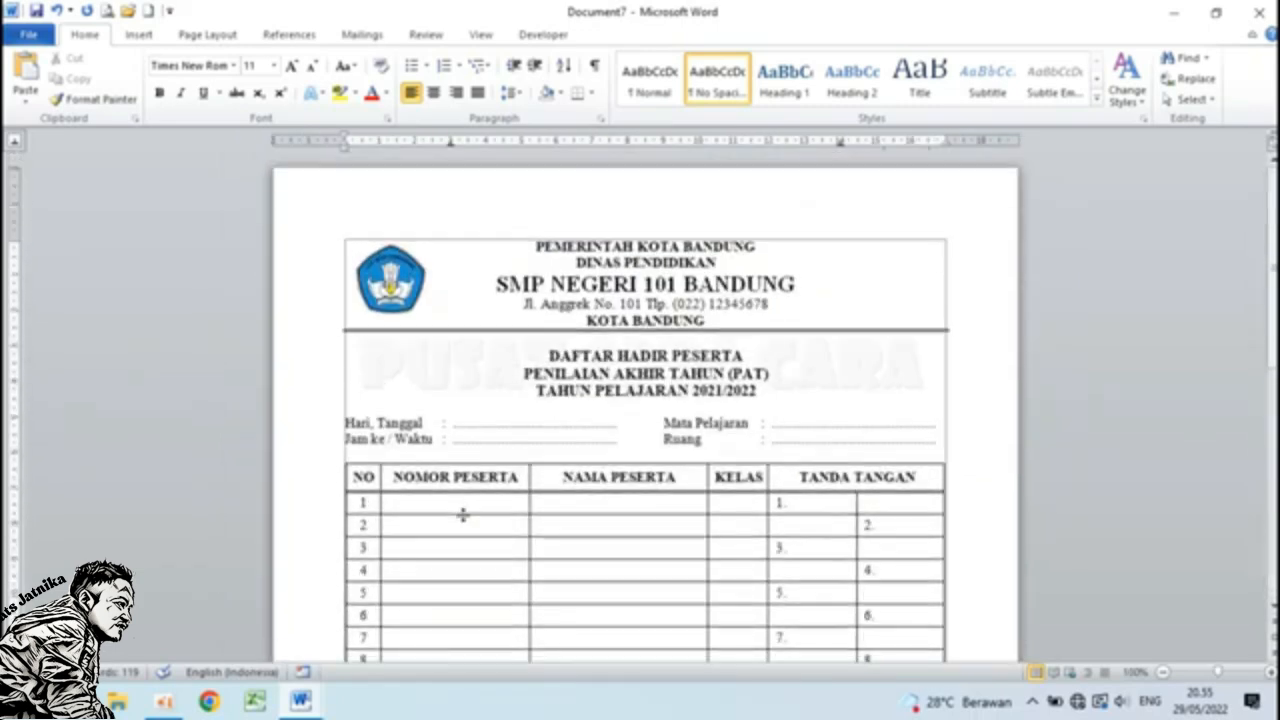
pyautogui.click(107, 11)
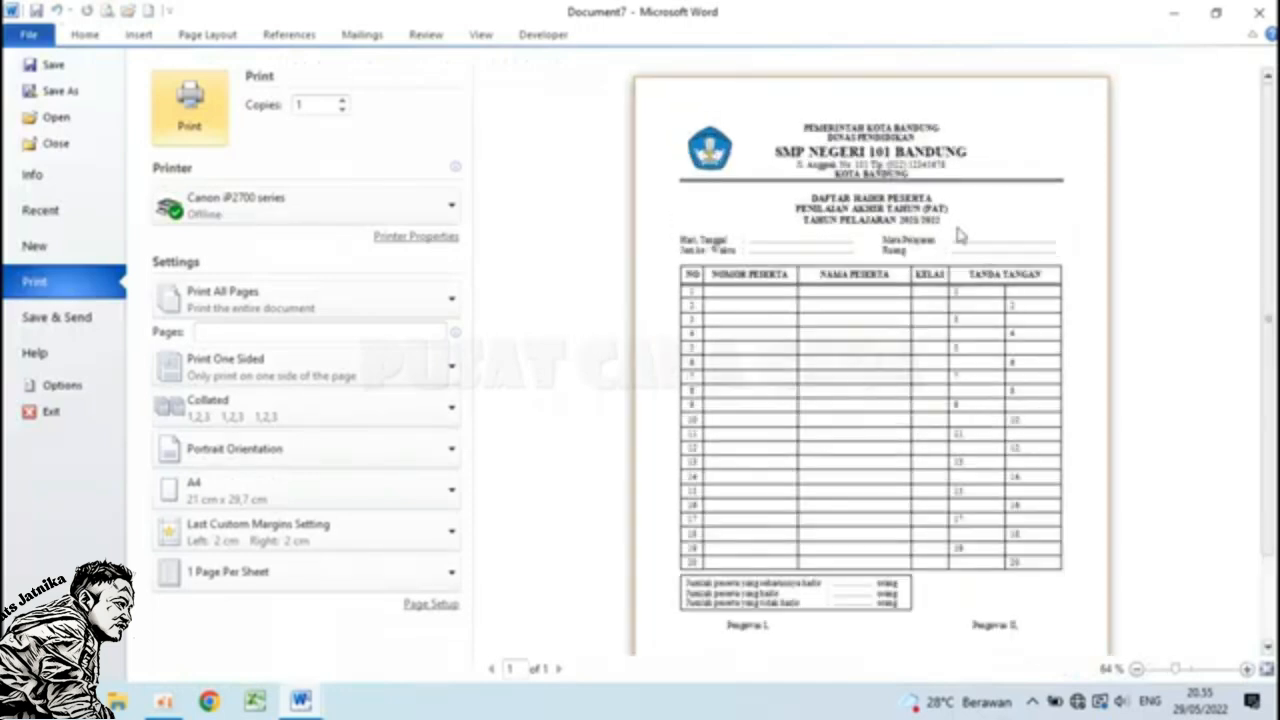
pyautogui.scroll(-3, 958, 234)
pyautogui.scroll(3, 958, 234)
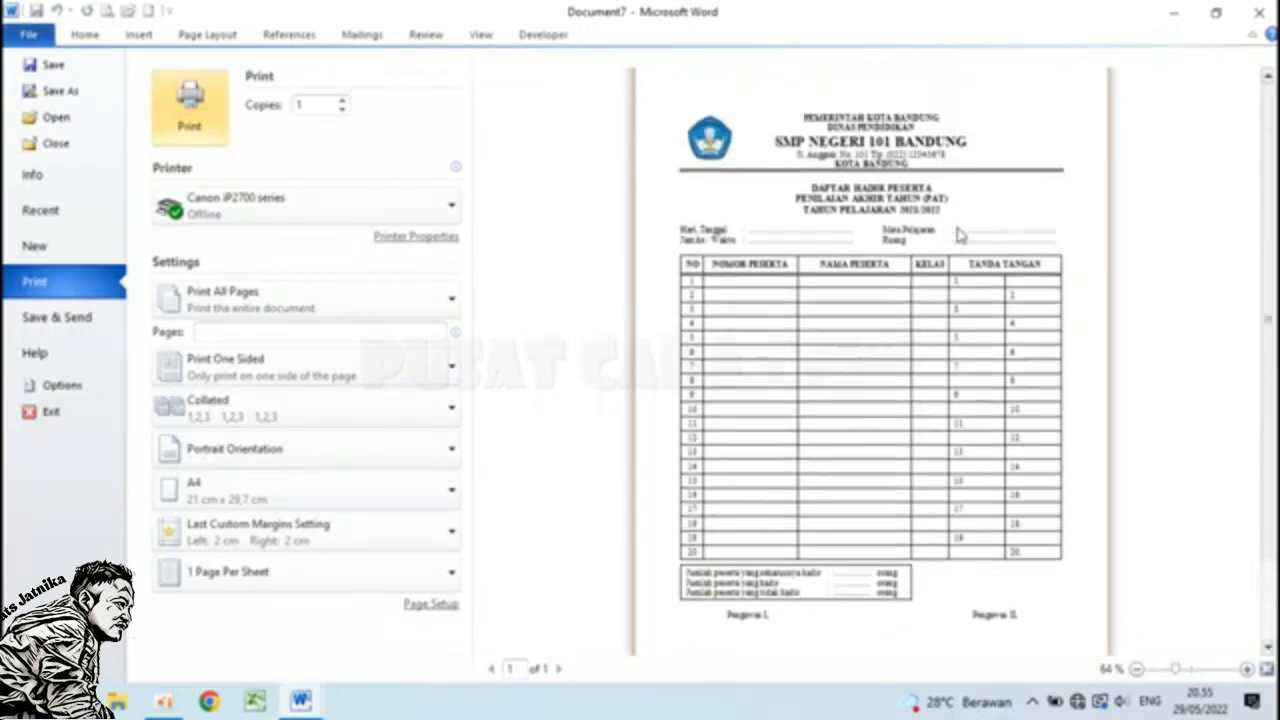
pyautogui.scroll(-2, 935, 392)
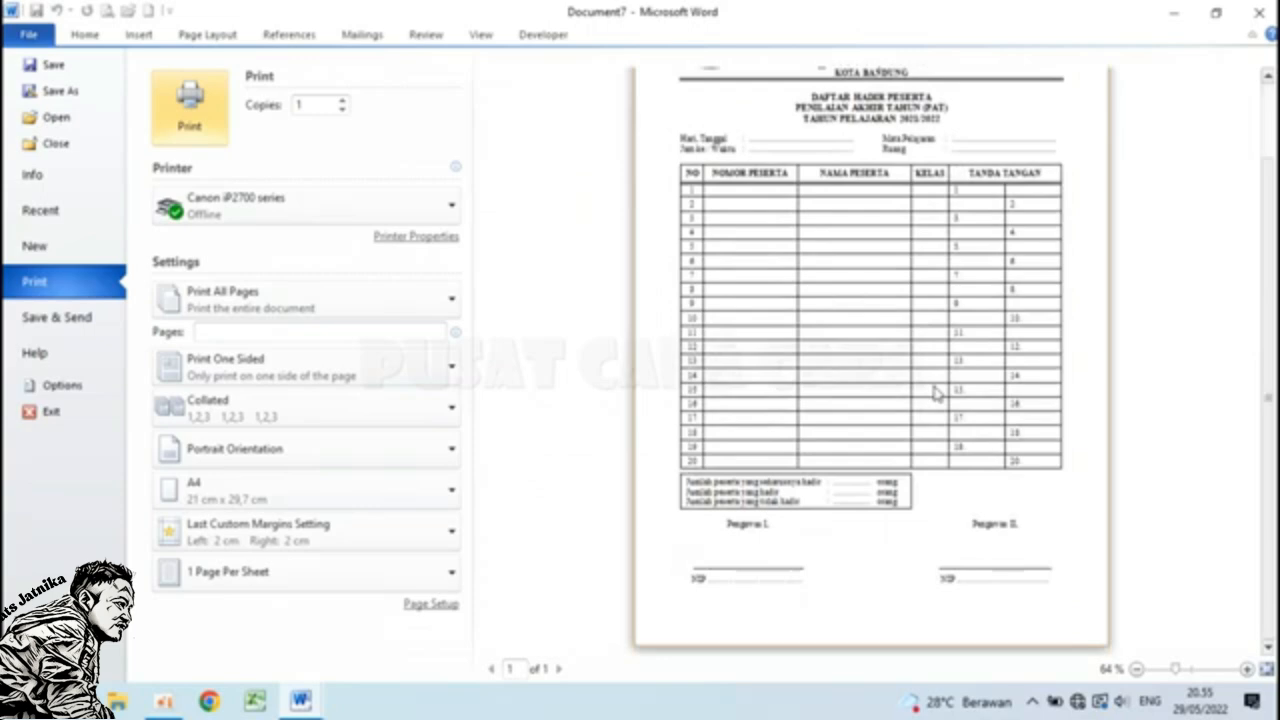
pyautogui.click(38, 38)
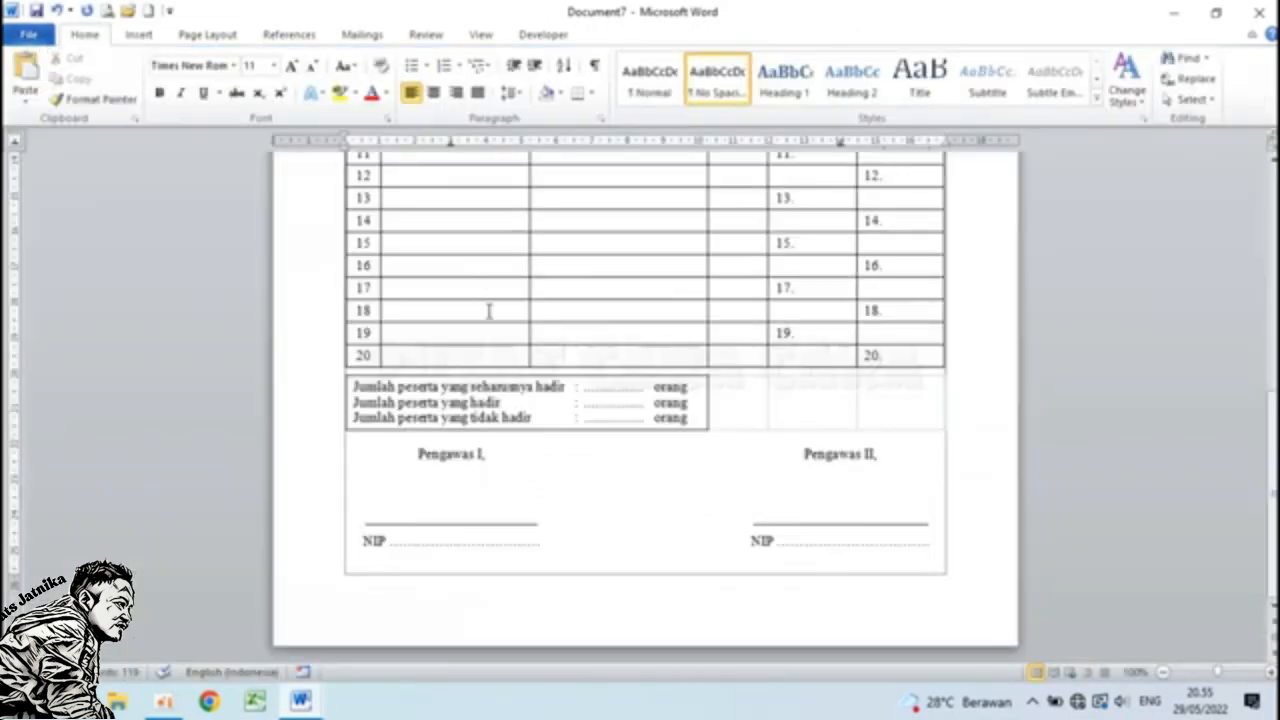
# Insert an extra blank line between the title and the "Hari, Tanggal" line and check that the form still fits one page.
pyautogui.scroll(9, 489, 311)
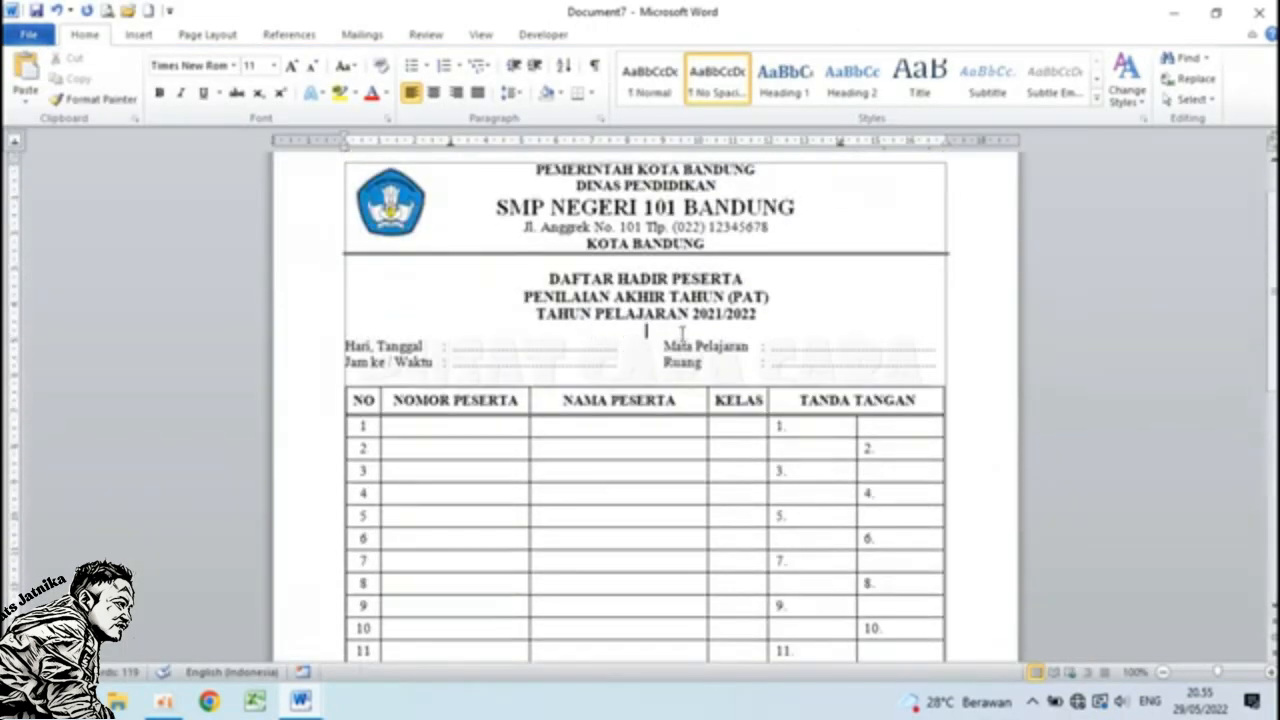
pyautogui.hotkey('ctrl', 'e')
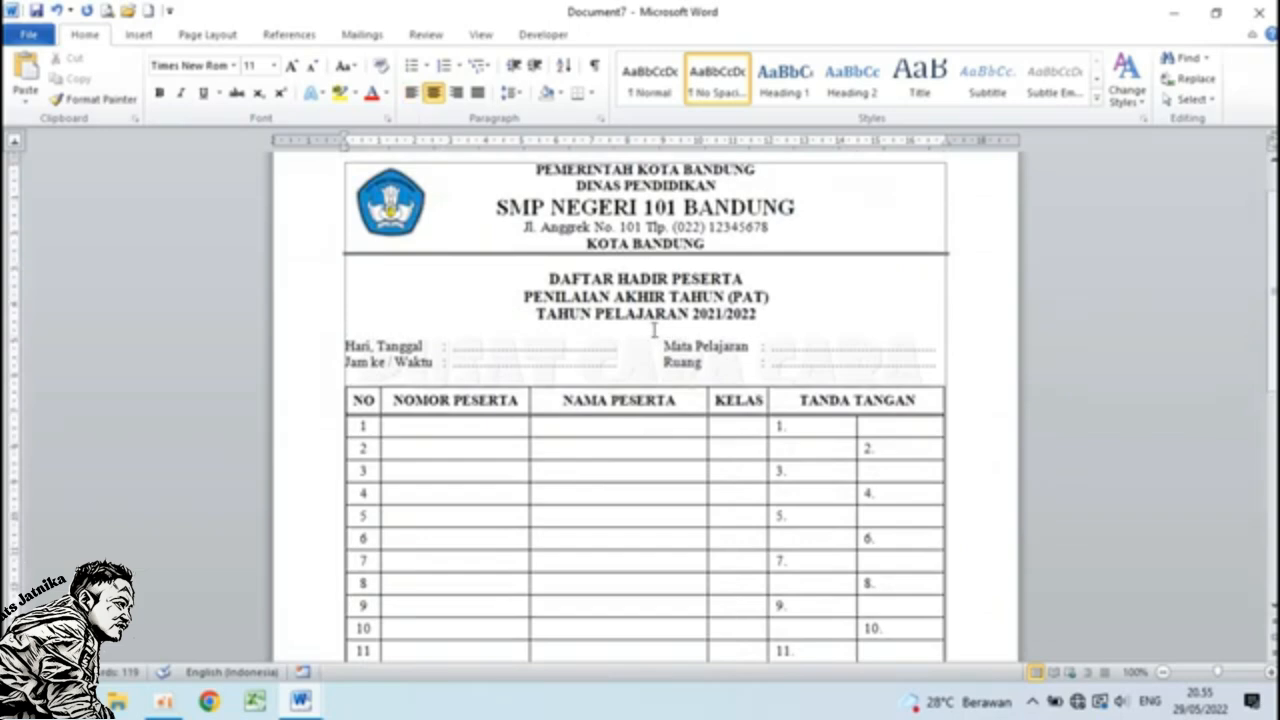
pyautogui.press('Return')
pyautogui.scroll(-8, 654, 329)
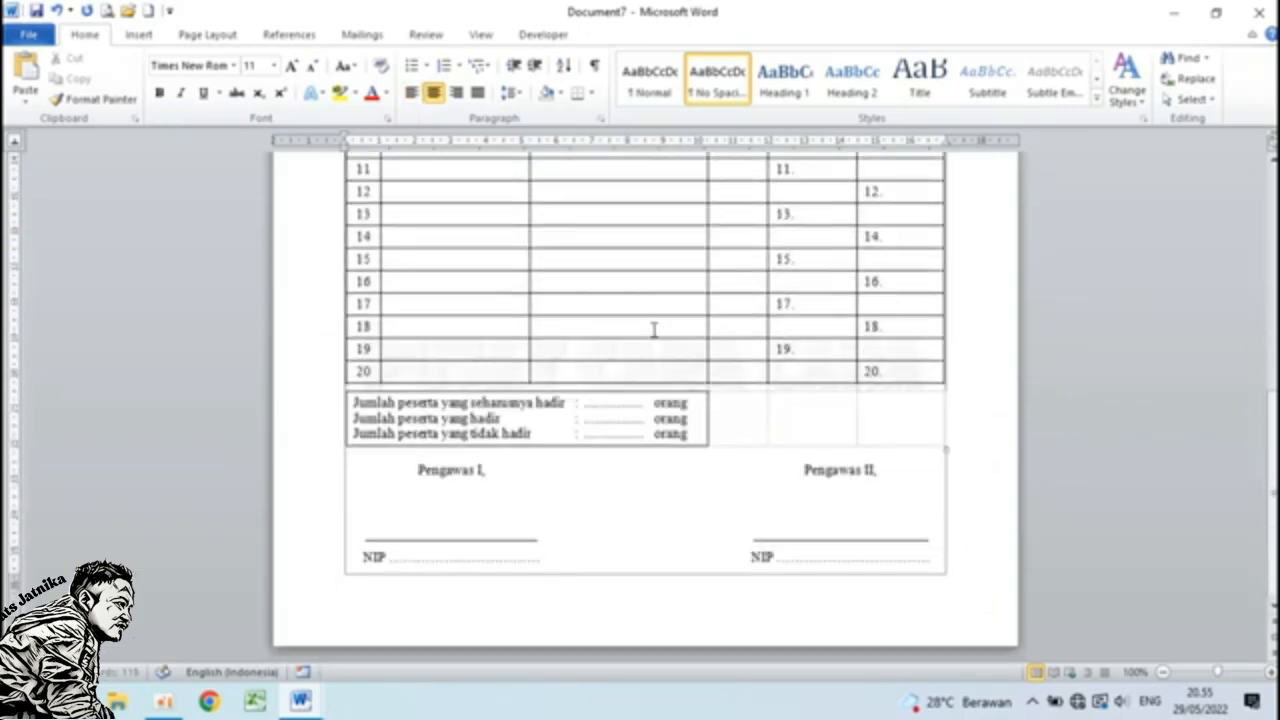
pyautogui.scroll(9, 654, 329)
pyautogui.scroll(-8, 678, 427)
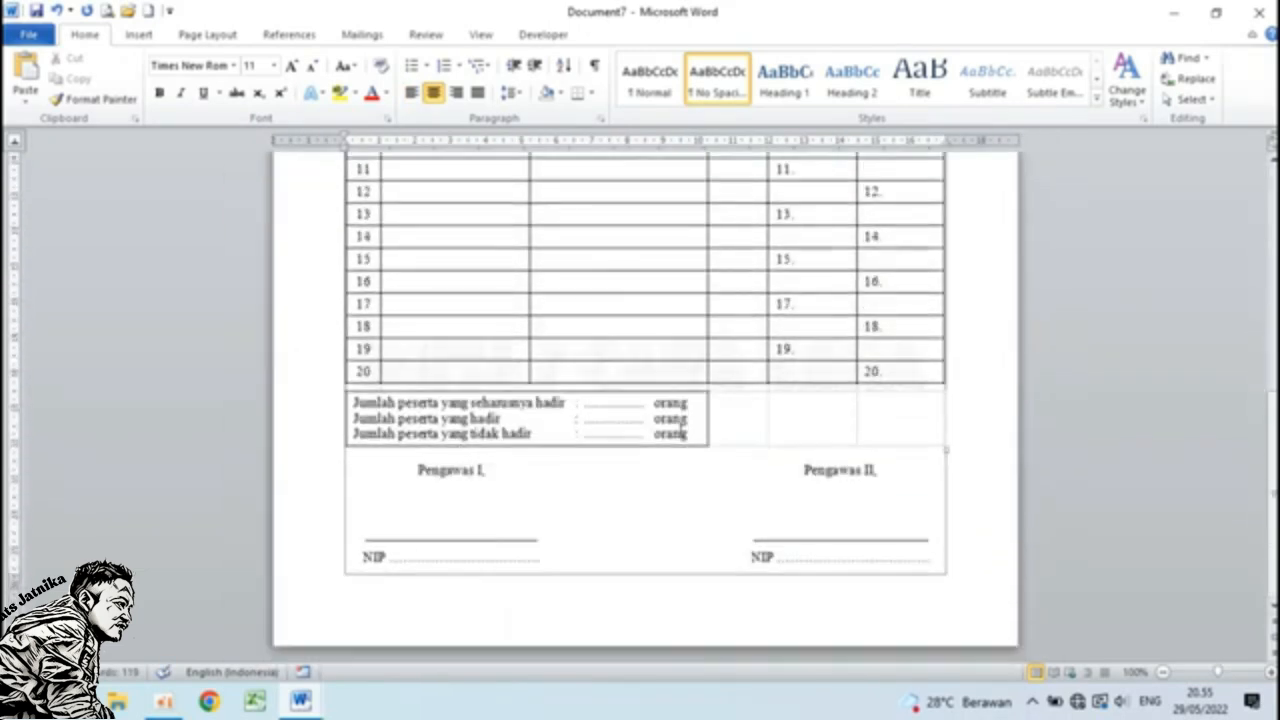
# Review the title block, participant table and signature columns of the attendance list.
pyautogui.scroll(8, 578, 562)
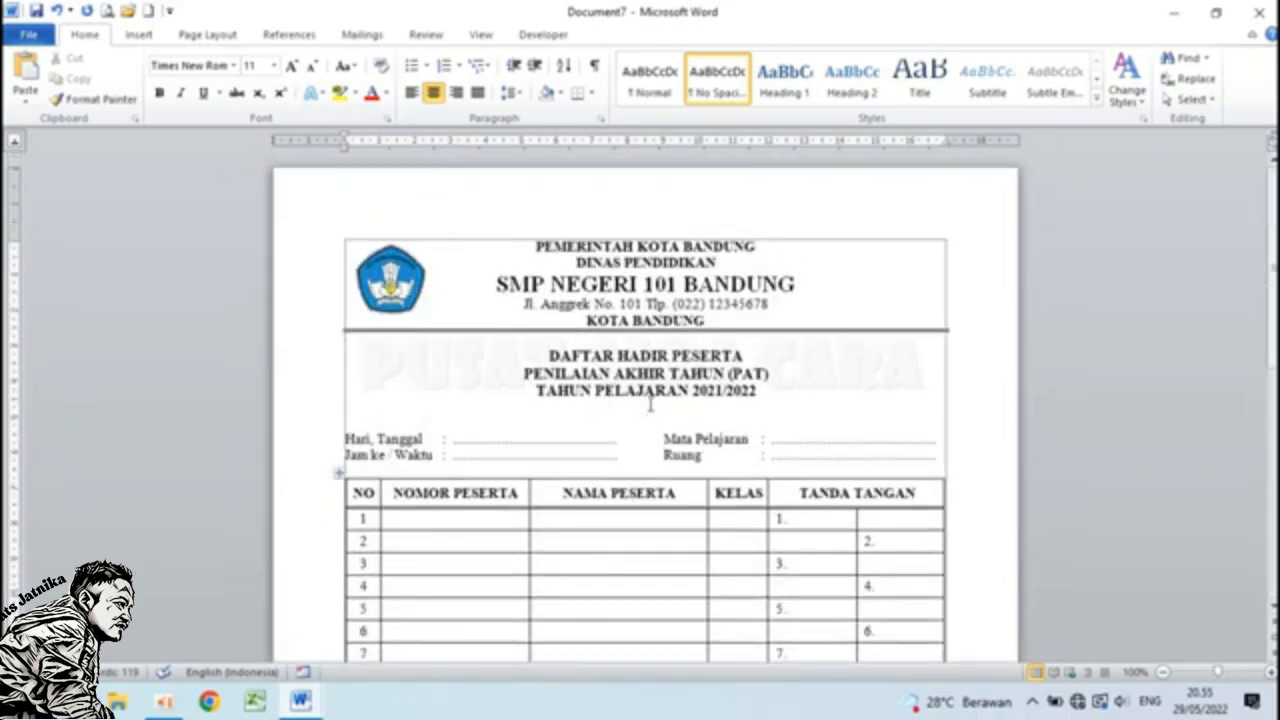
pyautogui.moveTo(650, 409); pyautogui.dragTo(526, 358)
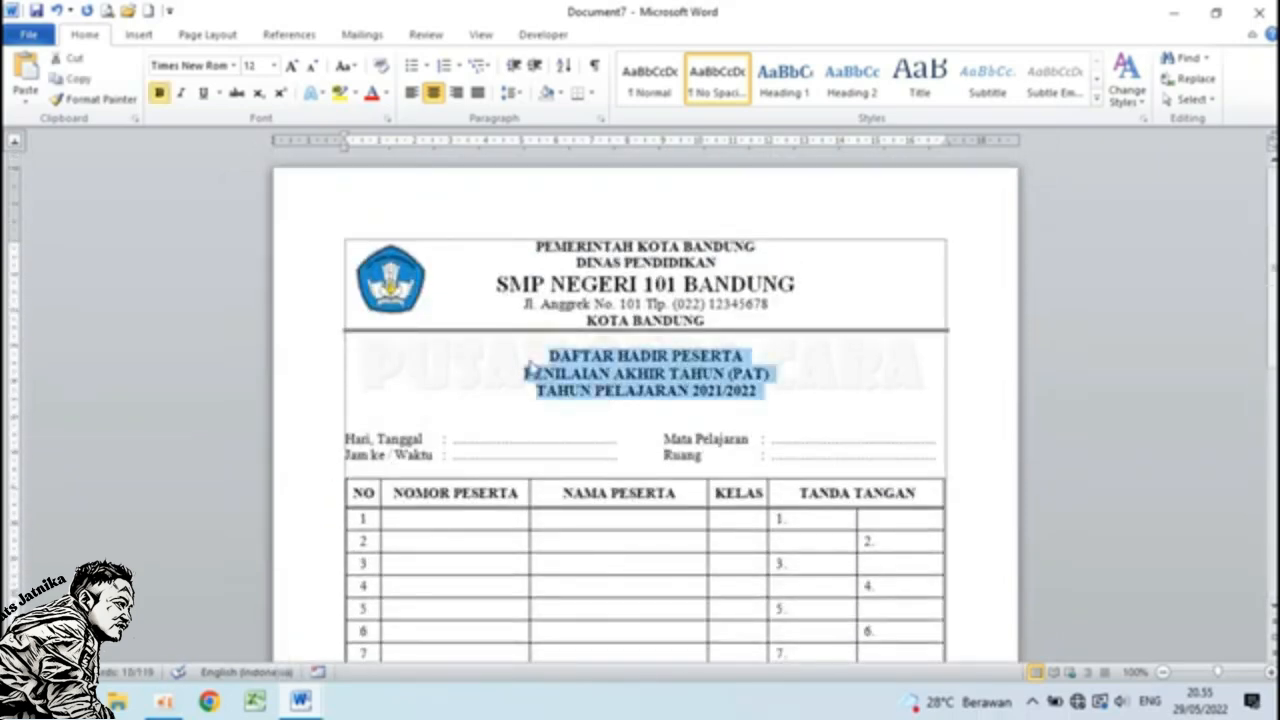
pyautogui.click(536, 363)
pyautogui.scroll(-7, 603, 420)
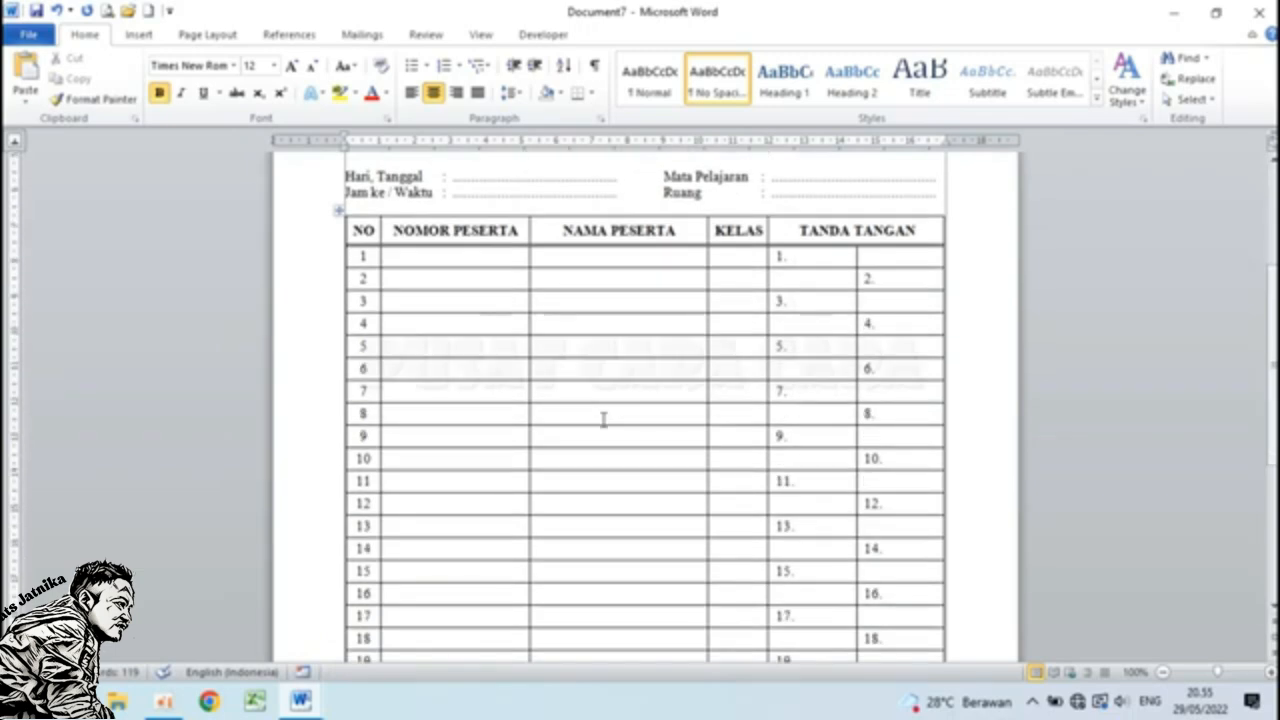
pyautogui.scroll(1, 456, 291)
pyautogui.scroll(3, 456, 291)
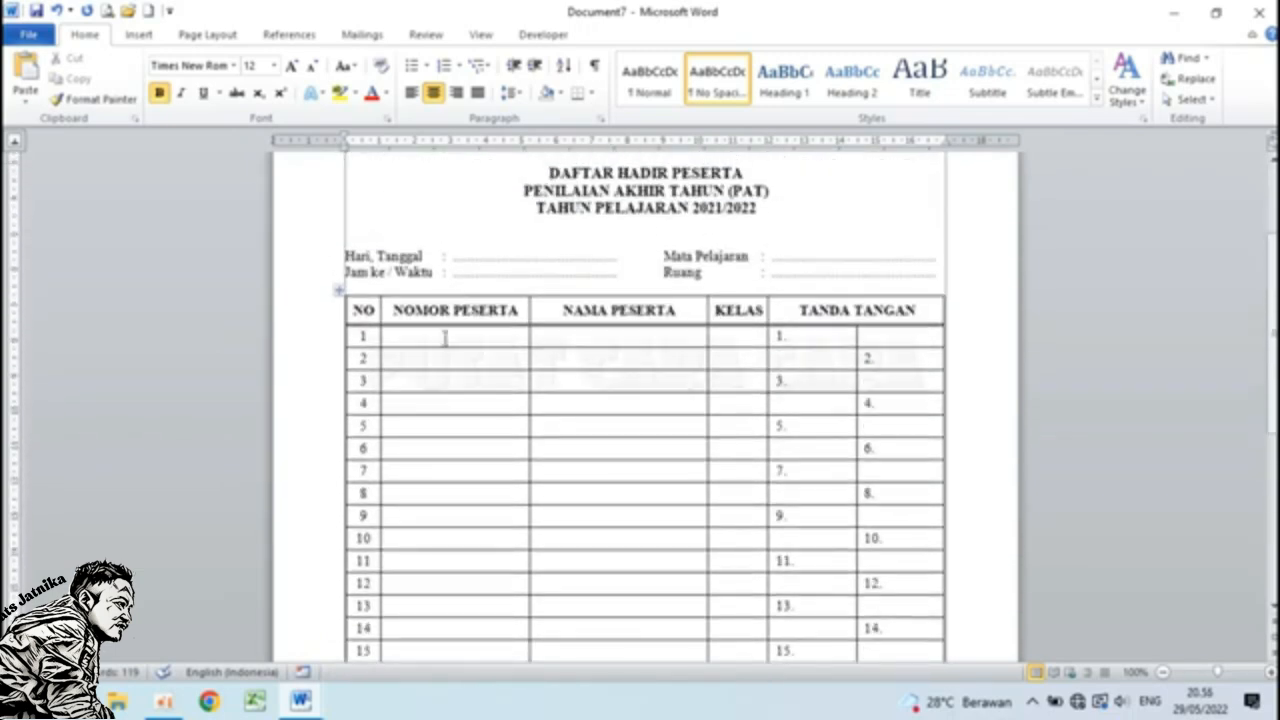
pyautogui.click(444, 337)
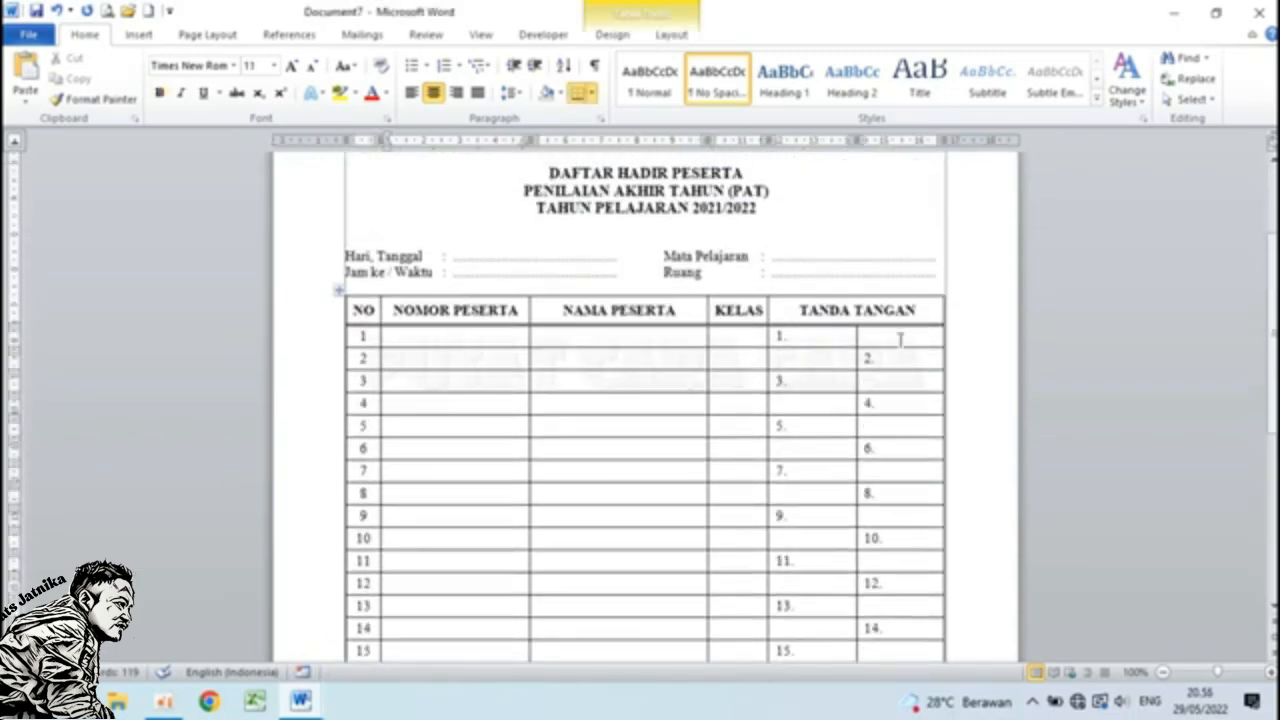
pyautogui.click(806, 337)
pyautogui.scroll(4, 806, 355)
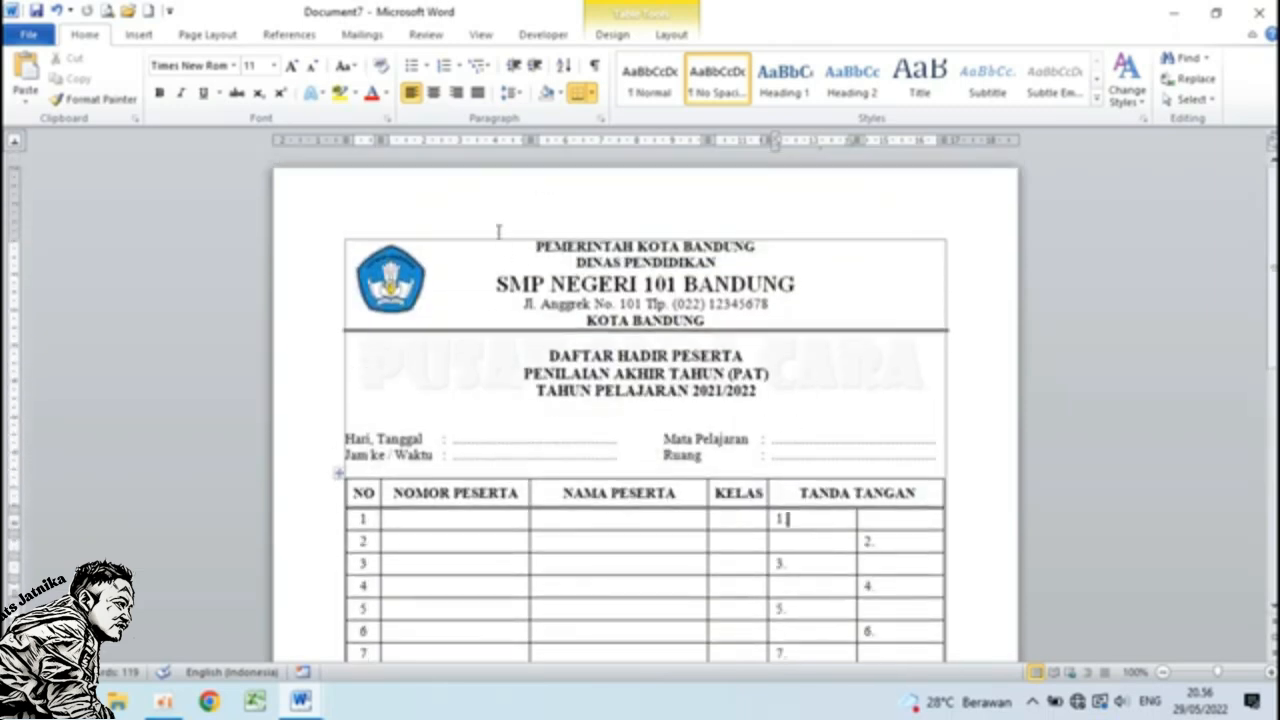
# Copy the whole attendance list onto the second page and compare it with the original.
pyautogui.moveTo(527, 244); pyautogui.dragTo(933, 553)
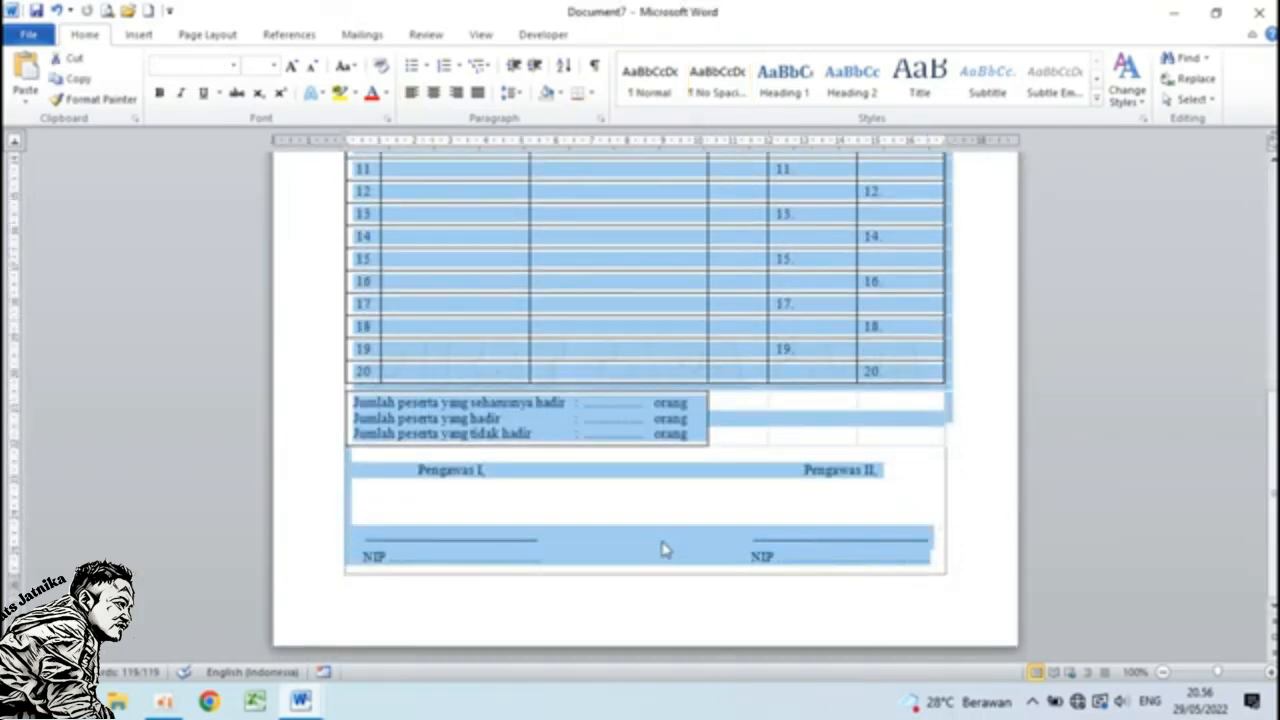
pyautogui.click(938, 557)
pyautogui.scroll(-2, 940, 558)
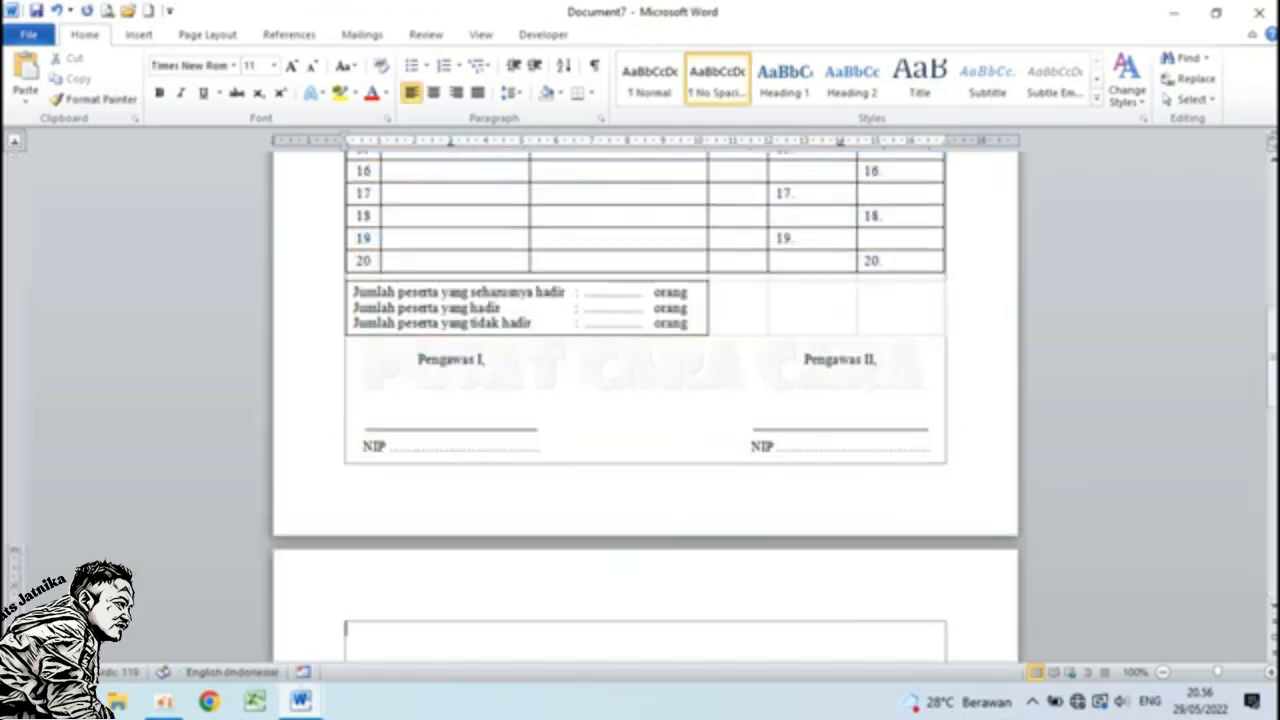
pyautogui.hotkey('ctrl', 'v')
pyautogui.scroll(12, 940, 558)
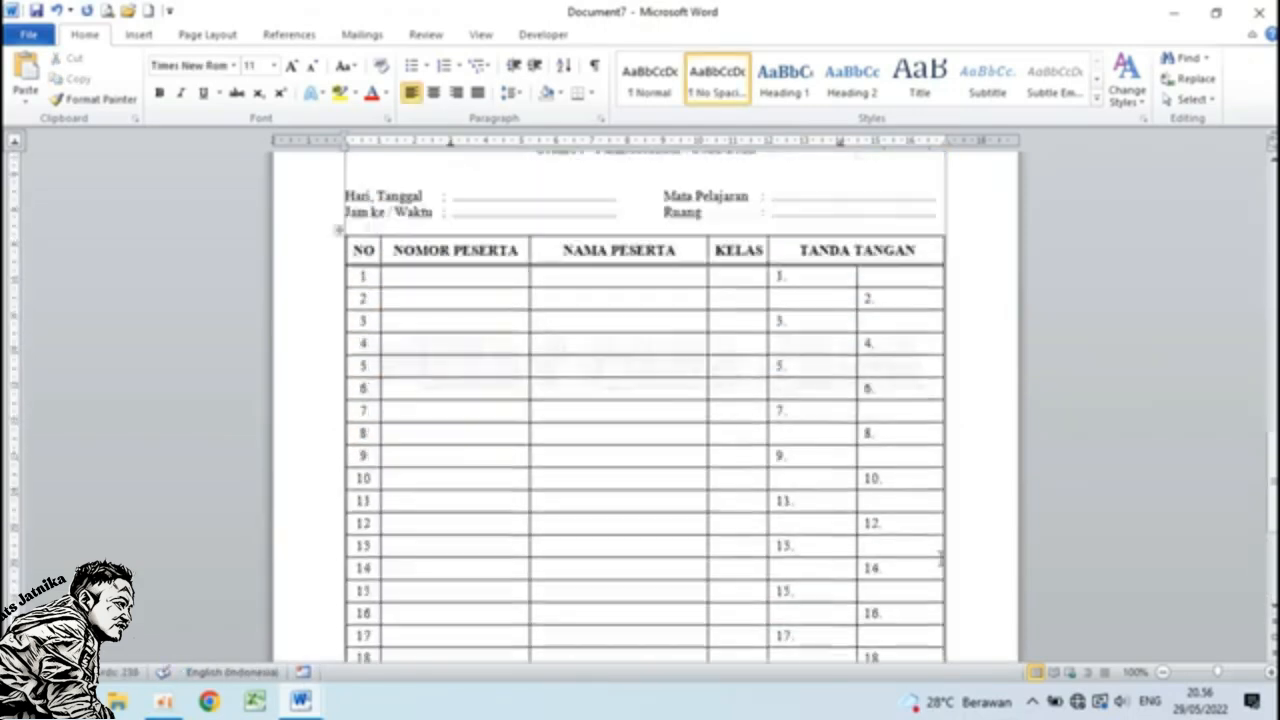
pyautogui.scroll(12, 940, 558)
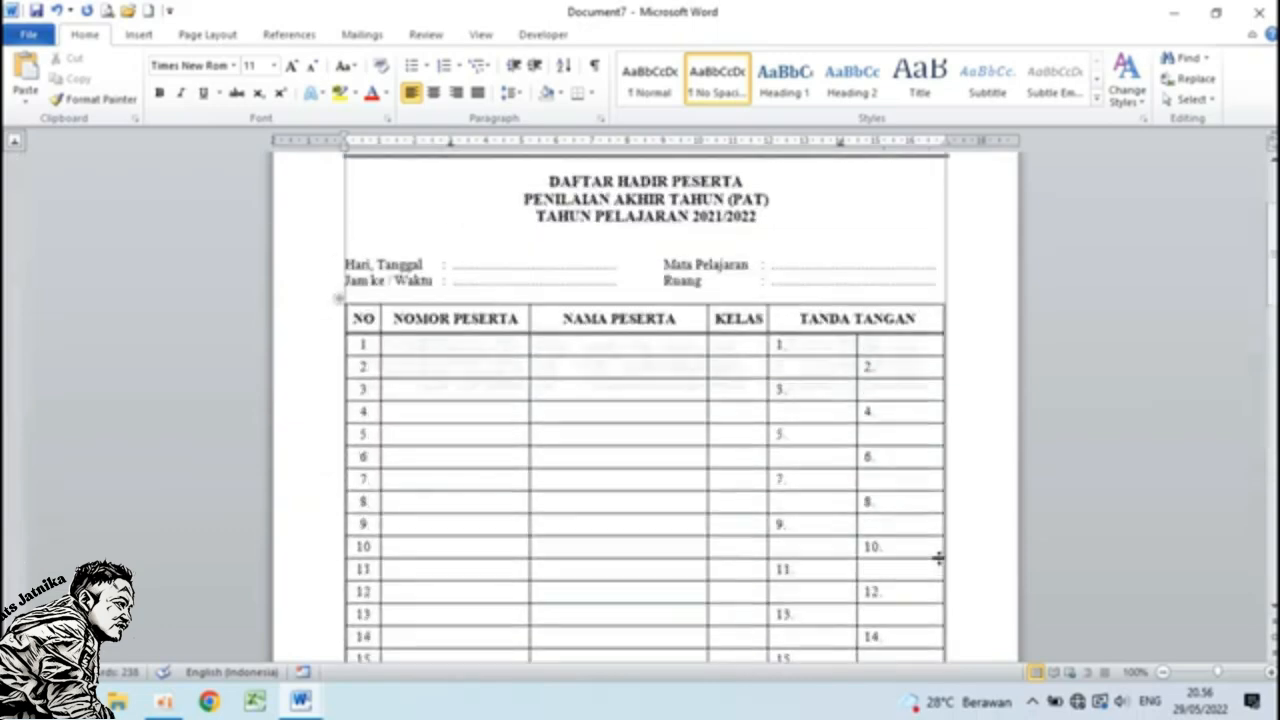
pyautogui.scroll(3, 940, 558)
pyautogui.scroll(-20, 940, 558)
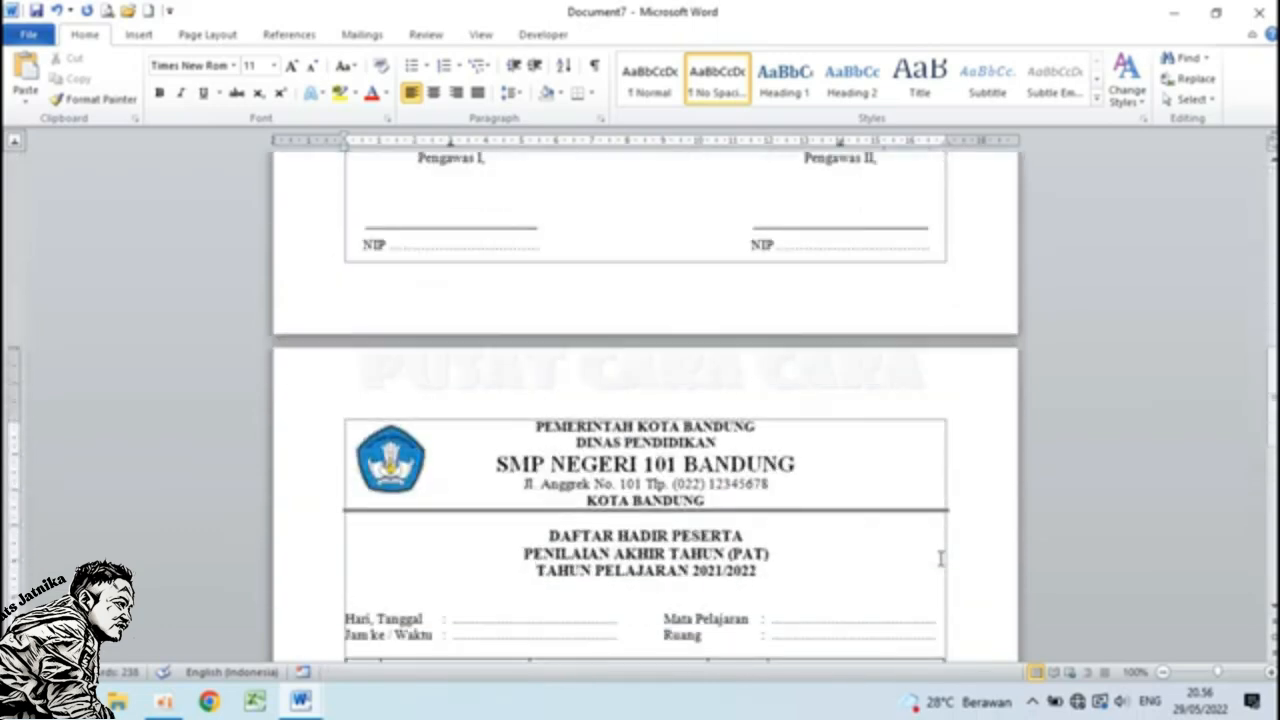
pyautogui.scroll(-3, 940, 558)
pyautogui.scroll(1, 940, 558)
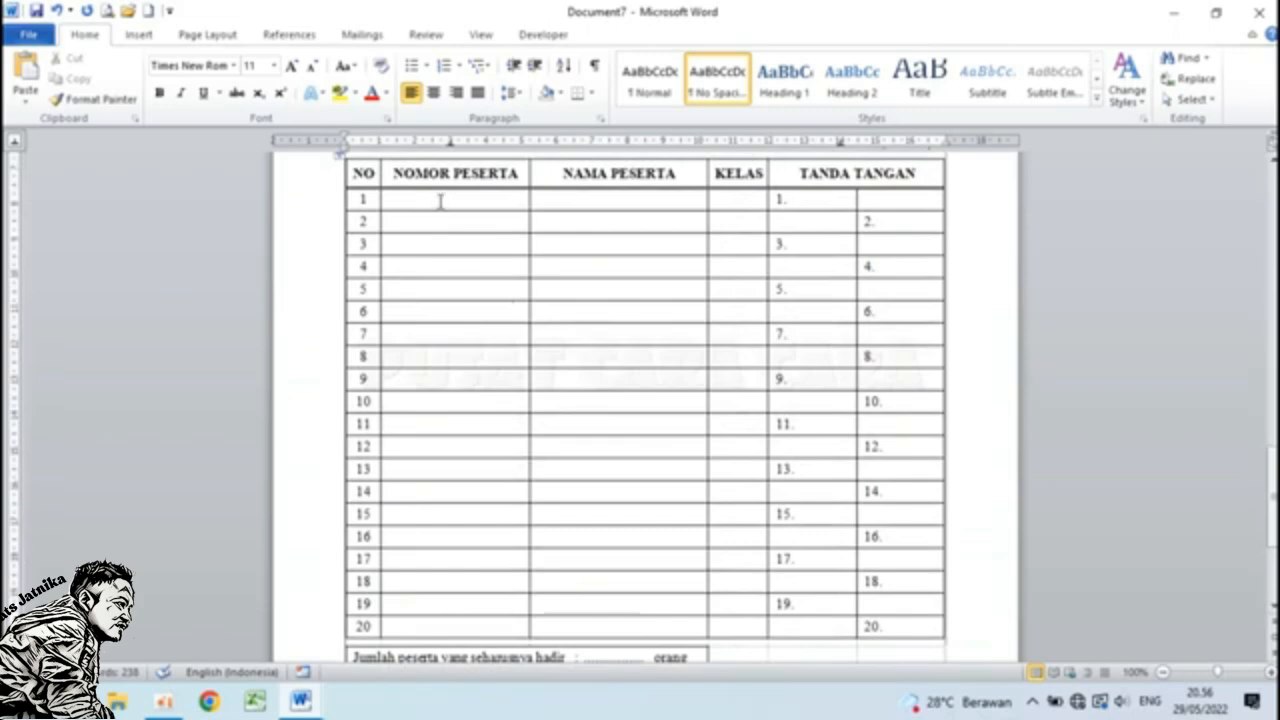
# Split the NOMOR PESERTA cells of rows 1 to 20 on the second page into 10 columns and 20 rows.
pyautogui.moveTo(440, 200); pyautogui.dragTo(443, 636)
pyautogui.scroll(2, 449, 520)
pyautogui.scroll(-3, 449, 520)
pyautogui.scroll(2, 449, 520)
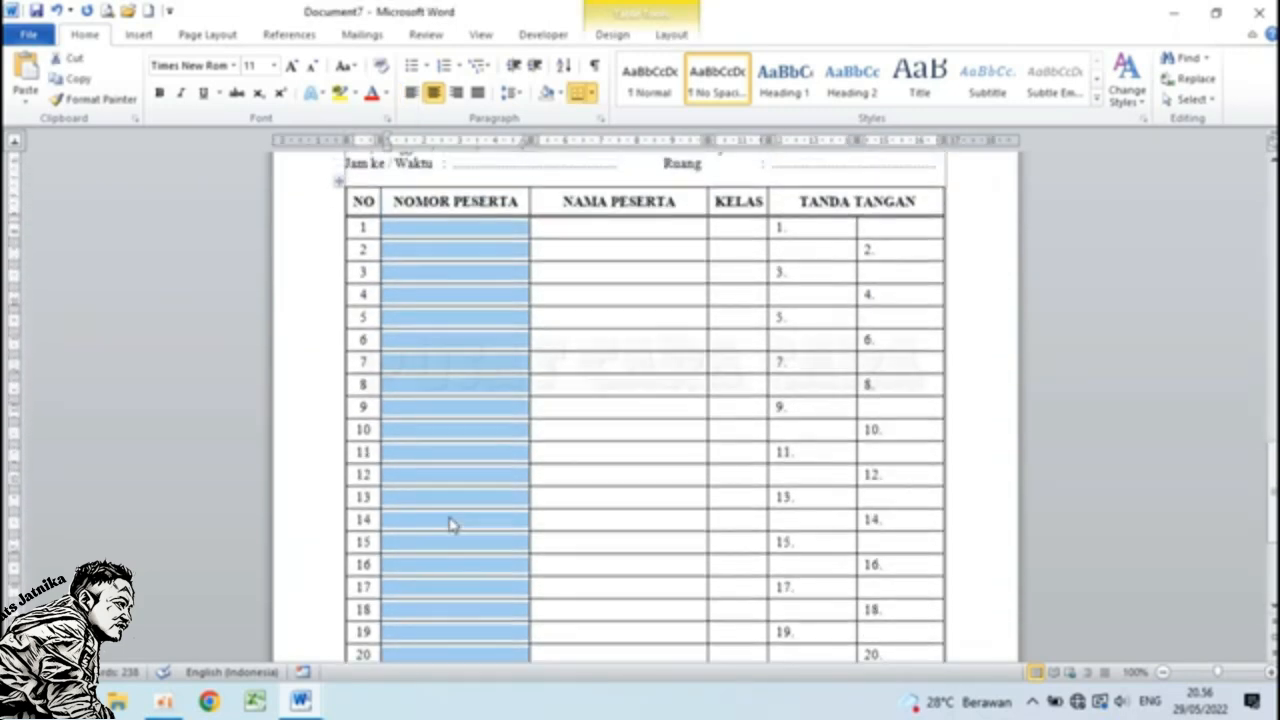
pyautogui.click(671, 36)
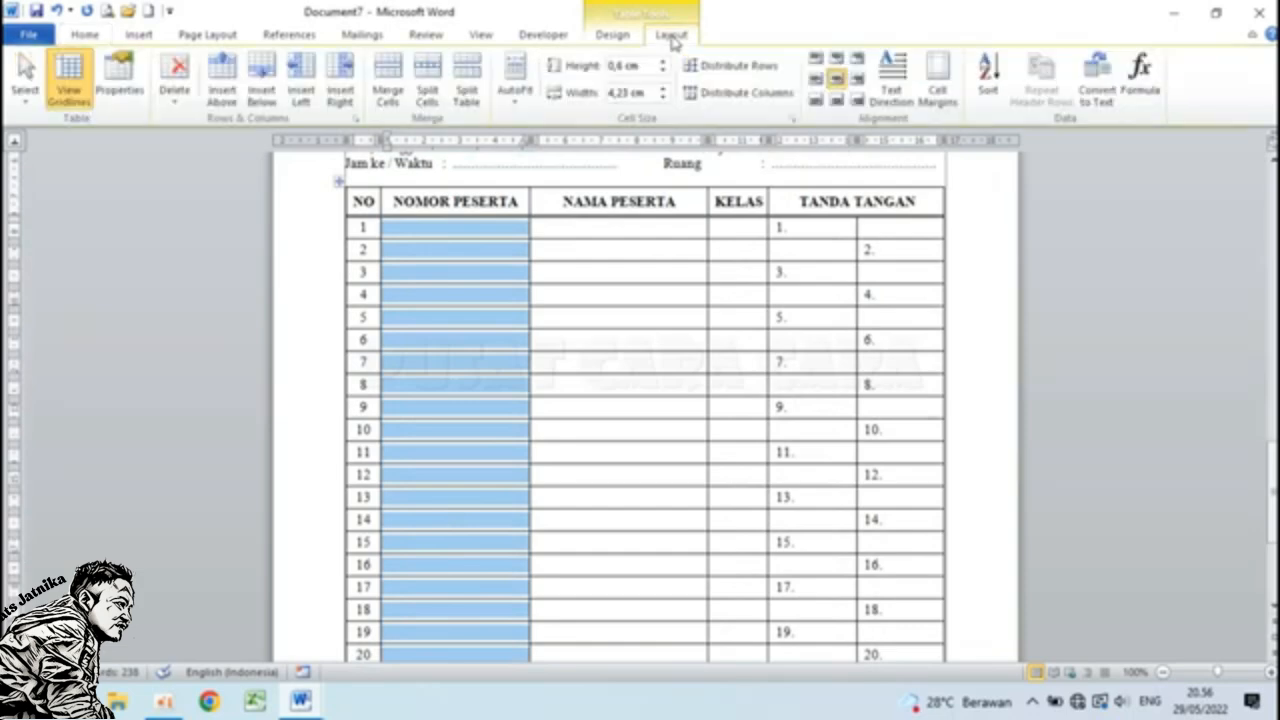
pyautogui.click(428, 88)
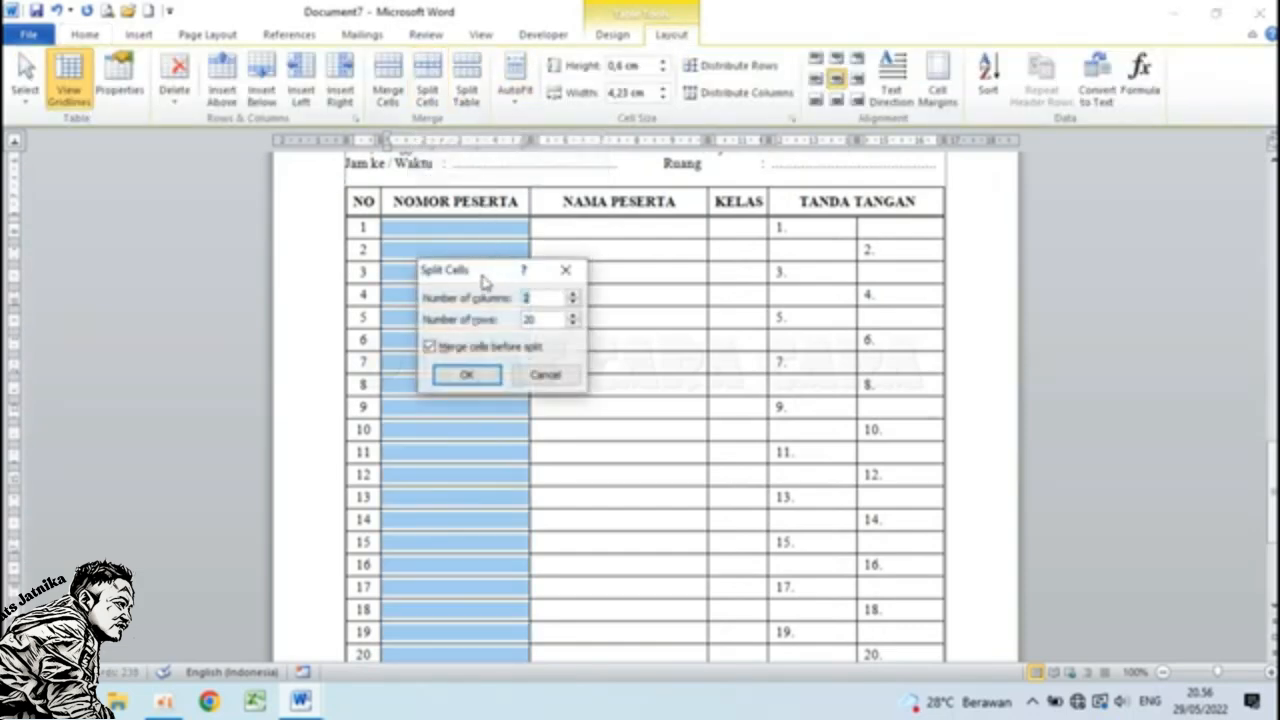
pyautogui.moveTo(483, 282); pyautogui.dragTo(651, 378)
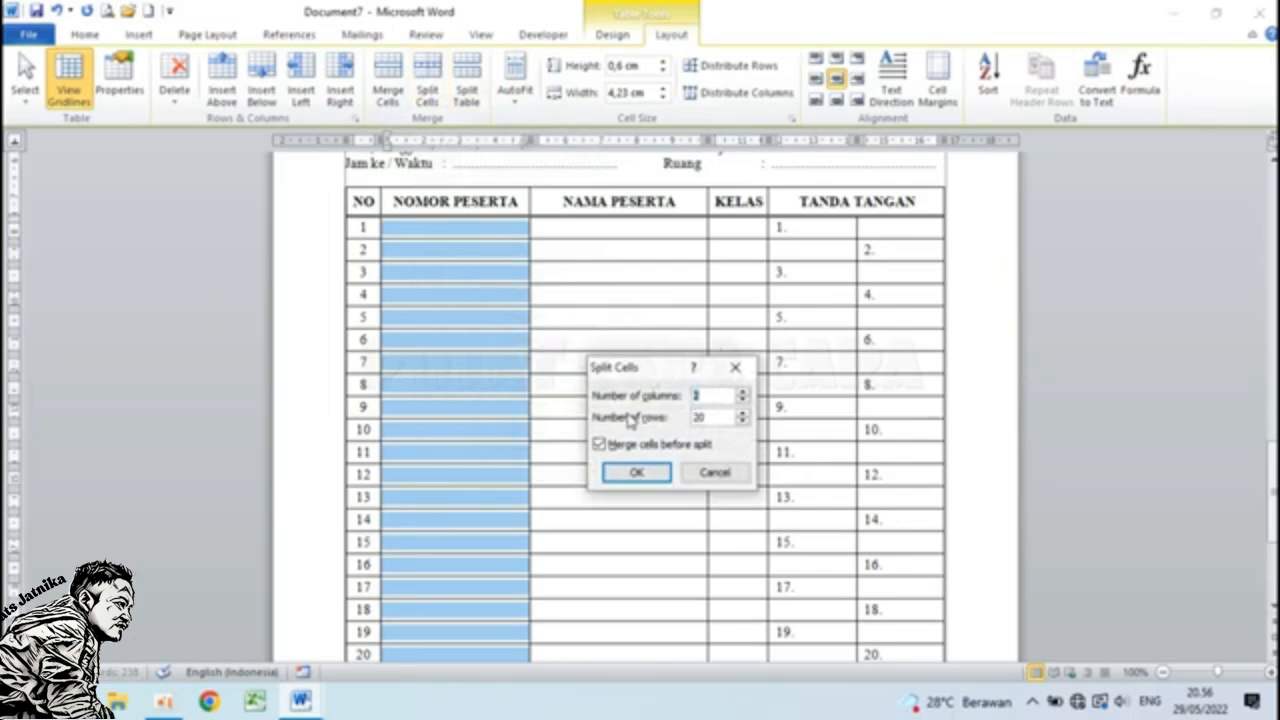
pyautogui.doubleClick(715, 420)
pyautogui.moveTo(707, 396); pyautogui.dragTo(684, 398)
pyautogui.write('10')
pyautogui.moveTo(705, 396); pyautogui.dragTo(683, 402)
pyautogui.click(641, 472)
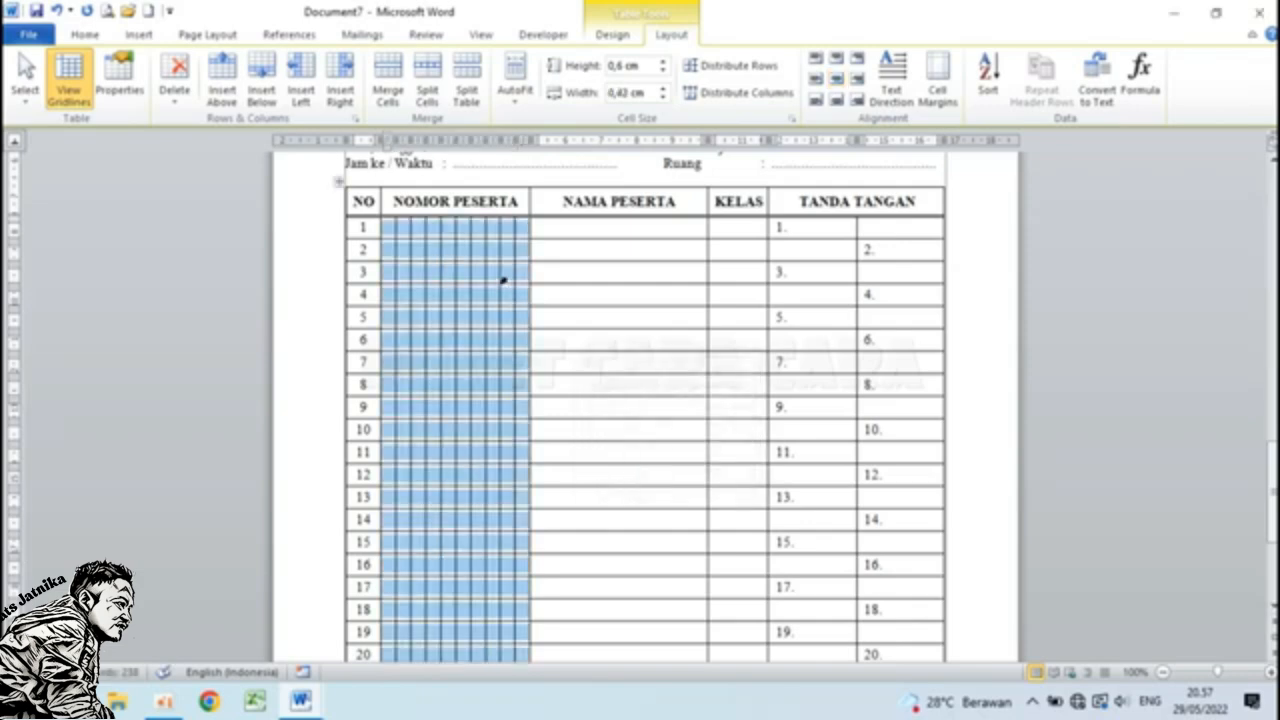
pyautogui.click(504, 278)
pyautogui.click(587, 301)
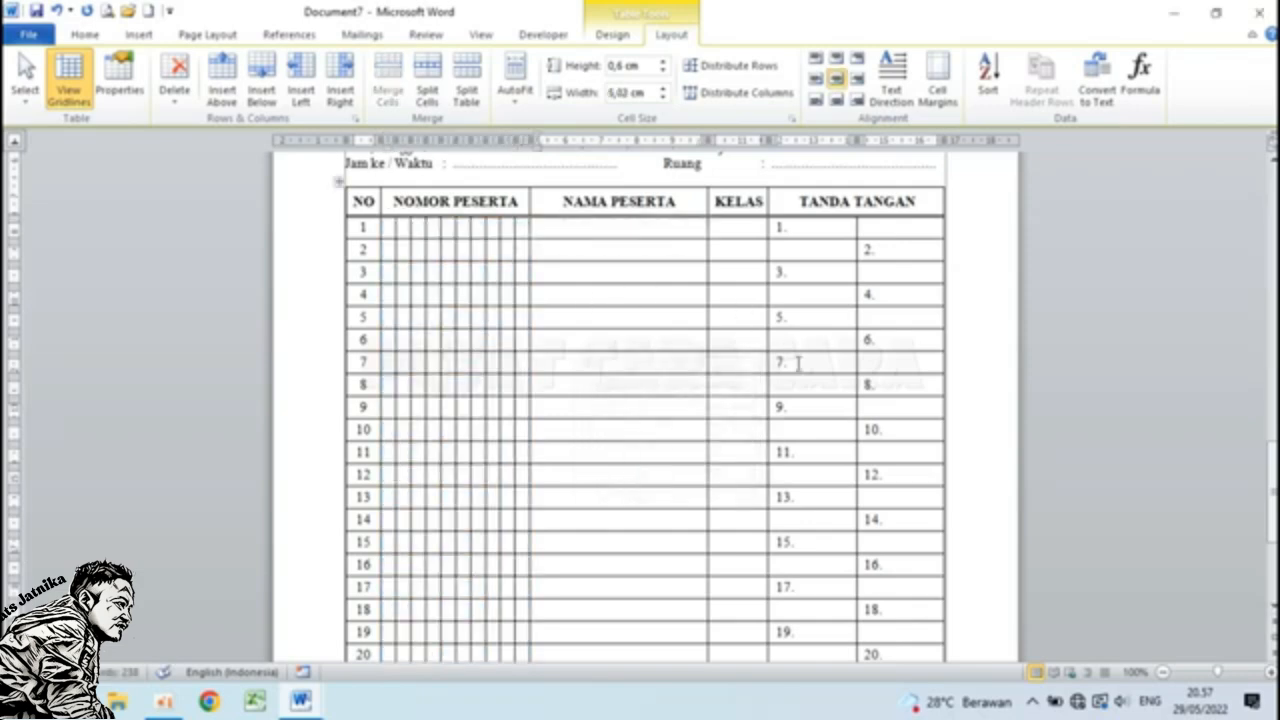
# Merge the first TANDA TANGAN column's cells in rows 1 and 2 so signature number 1 spans both rows.
pyautogui.click(827, 229)
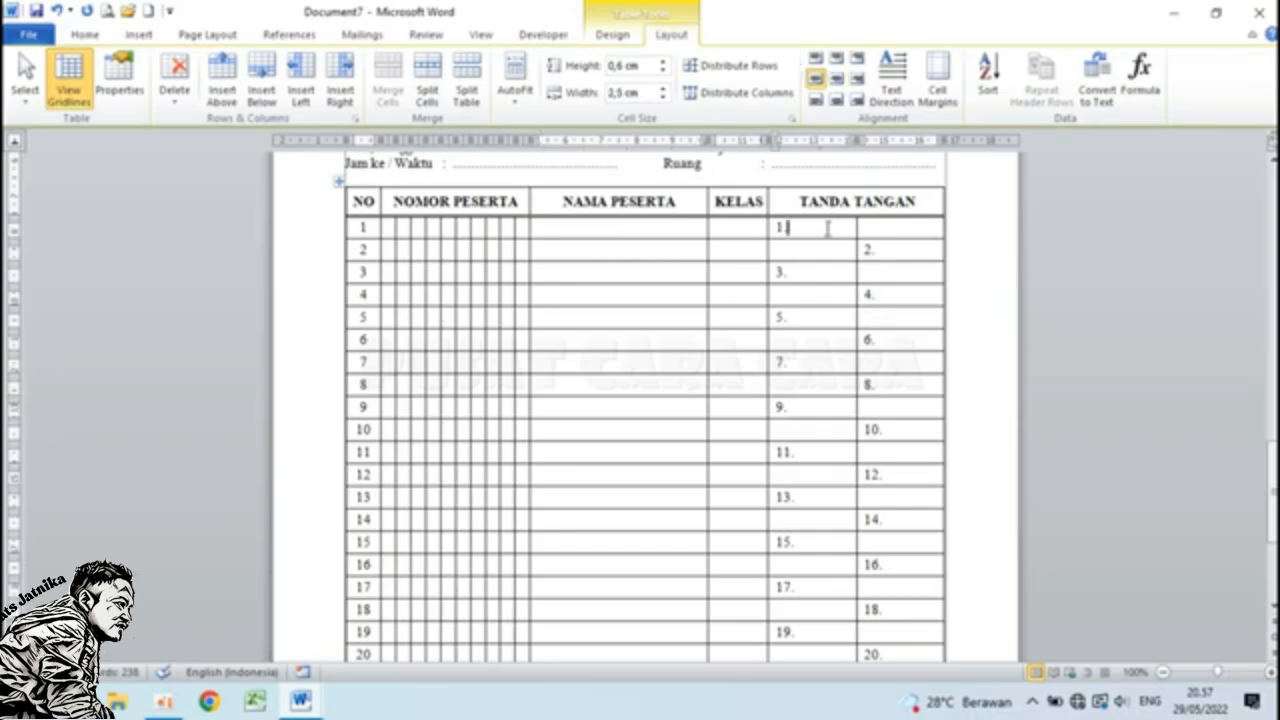
pyautogui.scroll(10, 827, 229)
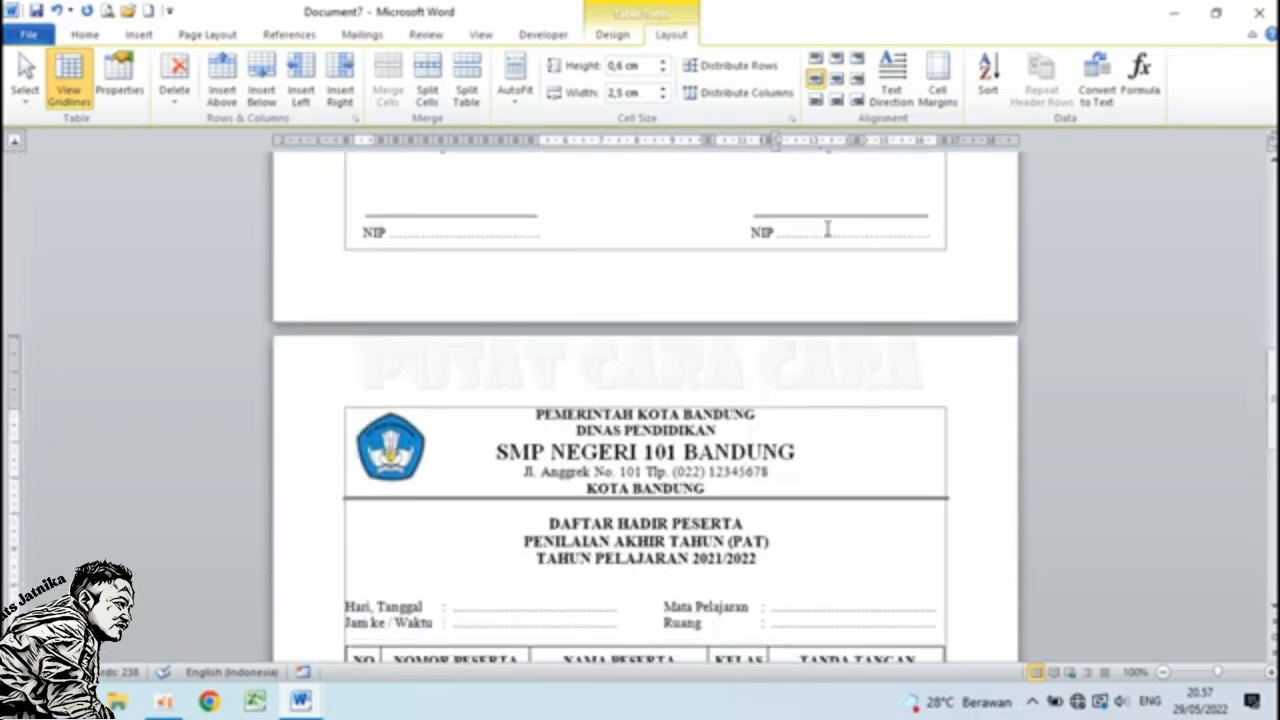
pyautogui.scroll(-5, 827, 229)
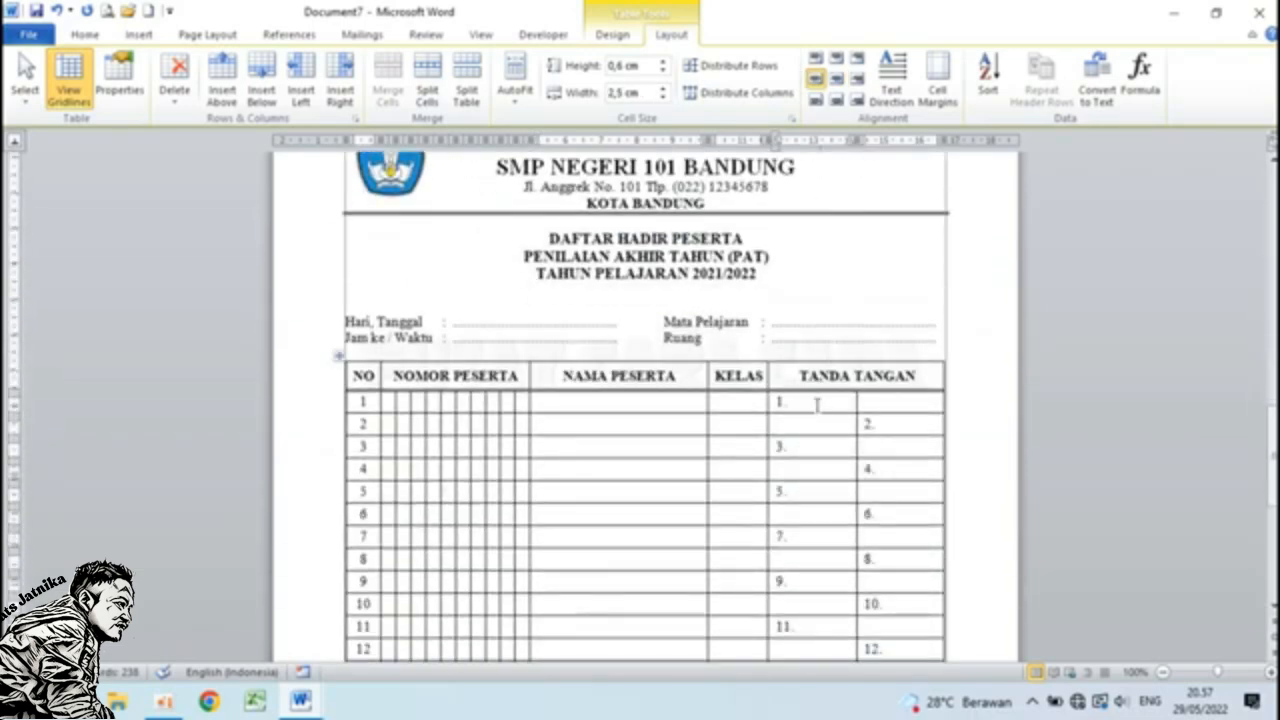
pyautogui.scroll(-1, 817, 404)
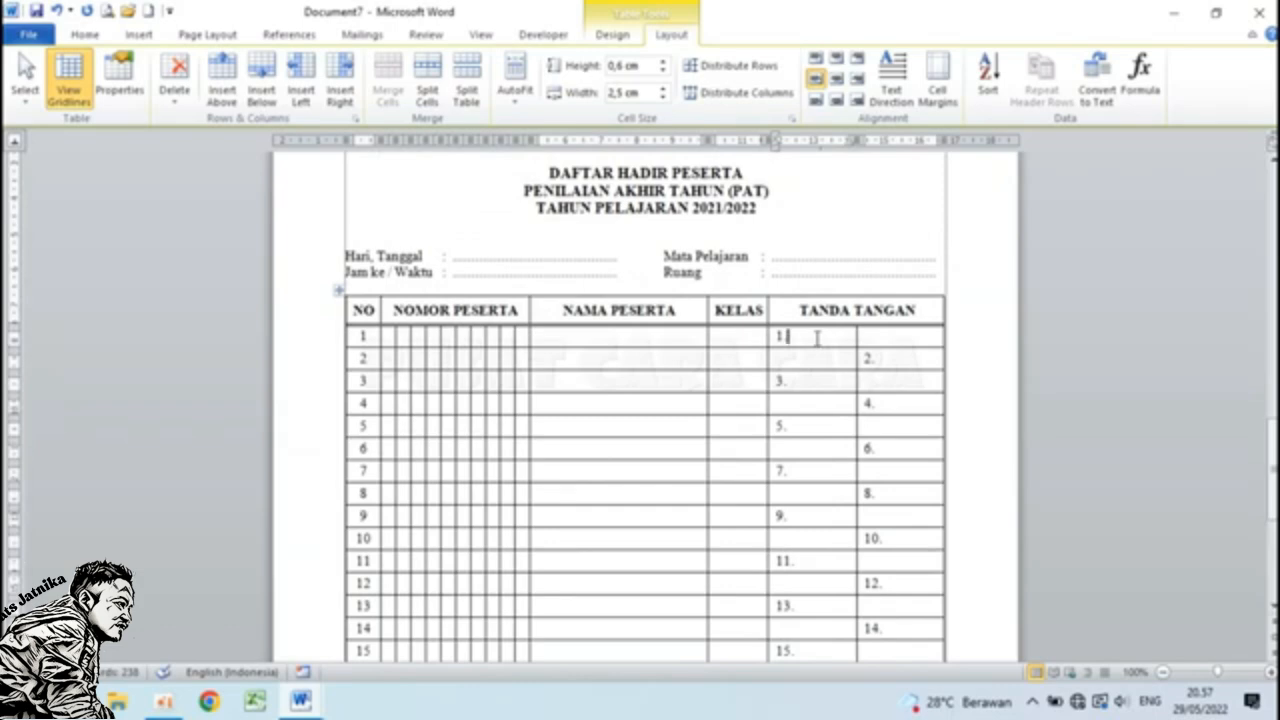
pyautogui.moveTo(817, 341); pyautogui.dragTo(817, 352)
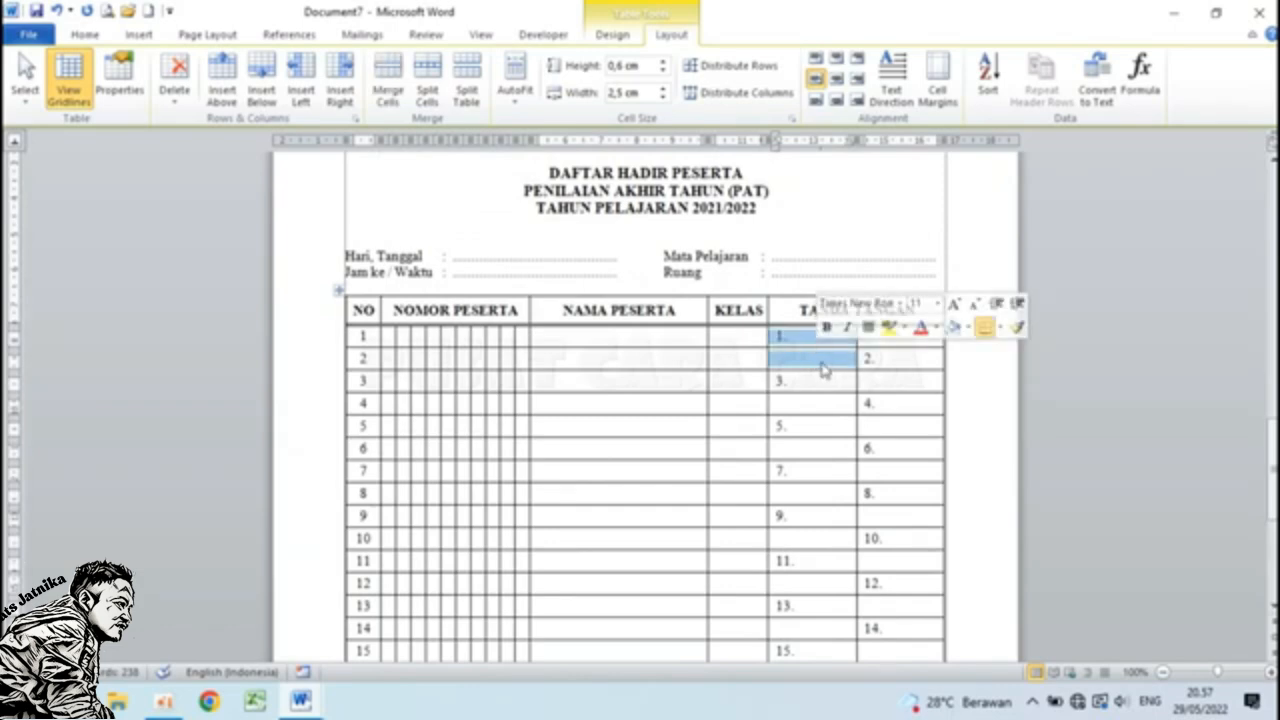
pyautogui.rightClick(812, 360)
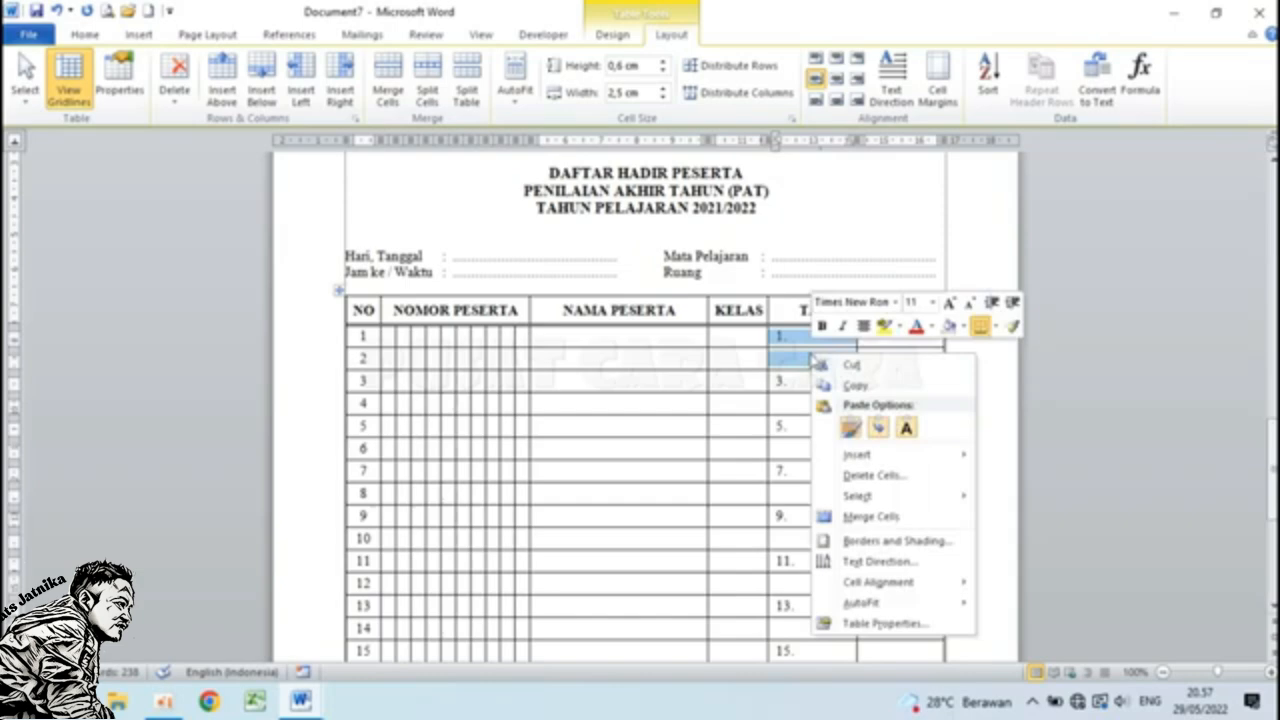
pyautogui.click(857, 517)
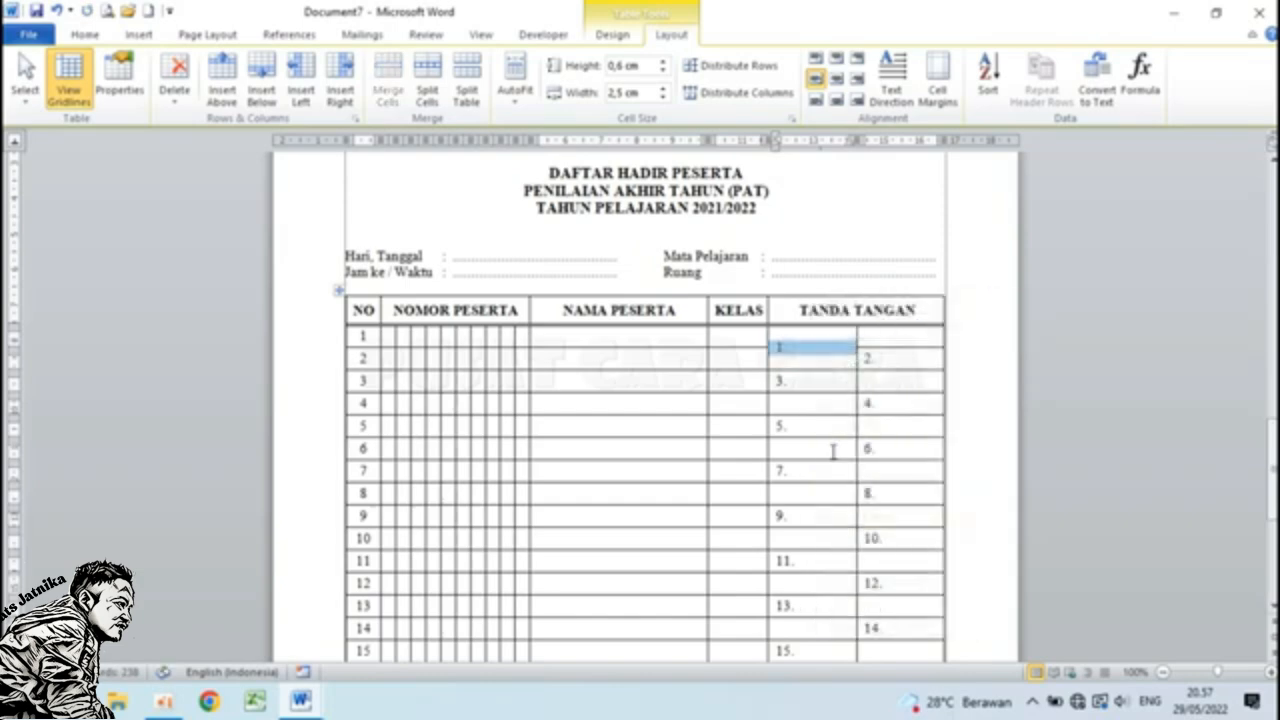
pyautogui.click(829, 353)
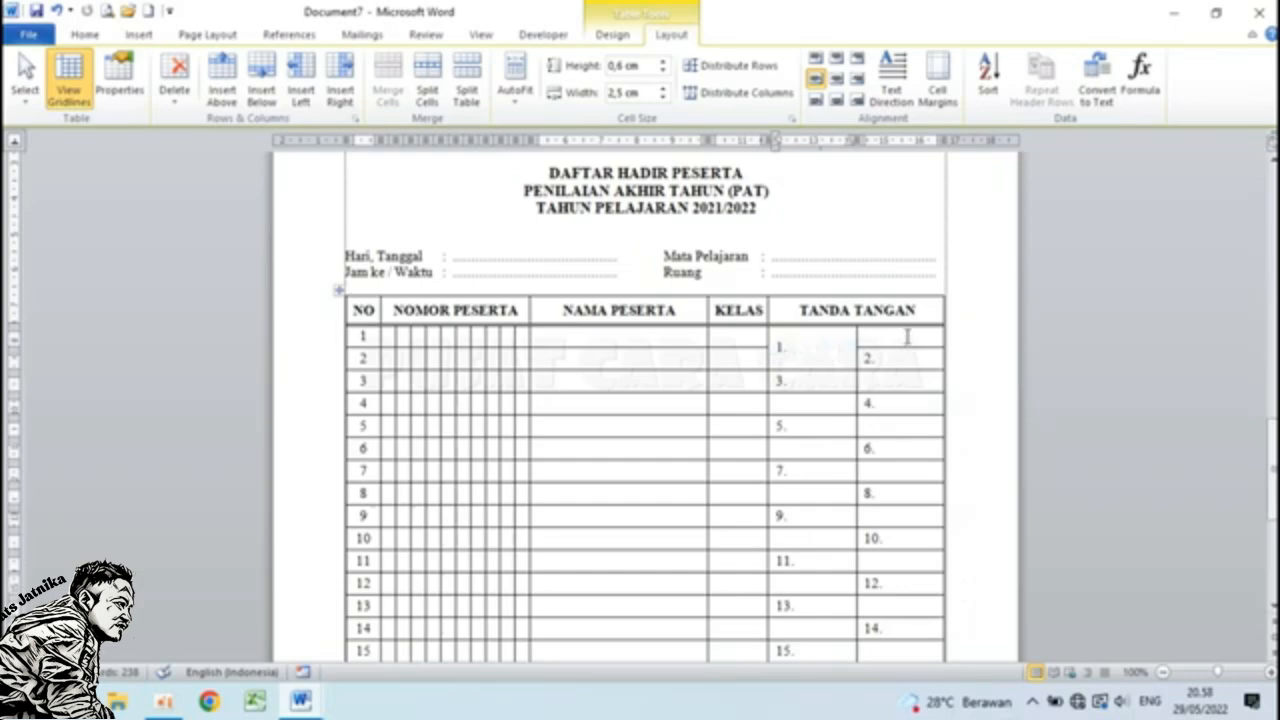
# Merge the second TANDA TANGAN column's cells in rows 1 and 2 so signature number 2 spans both rows.
pyautogui.moveTo(907, 337); pyautogui.dragTo(906, 347)
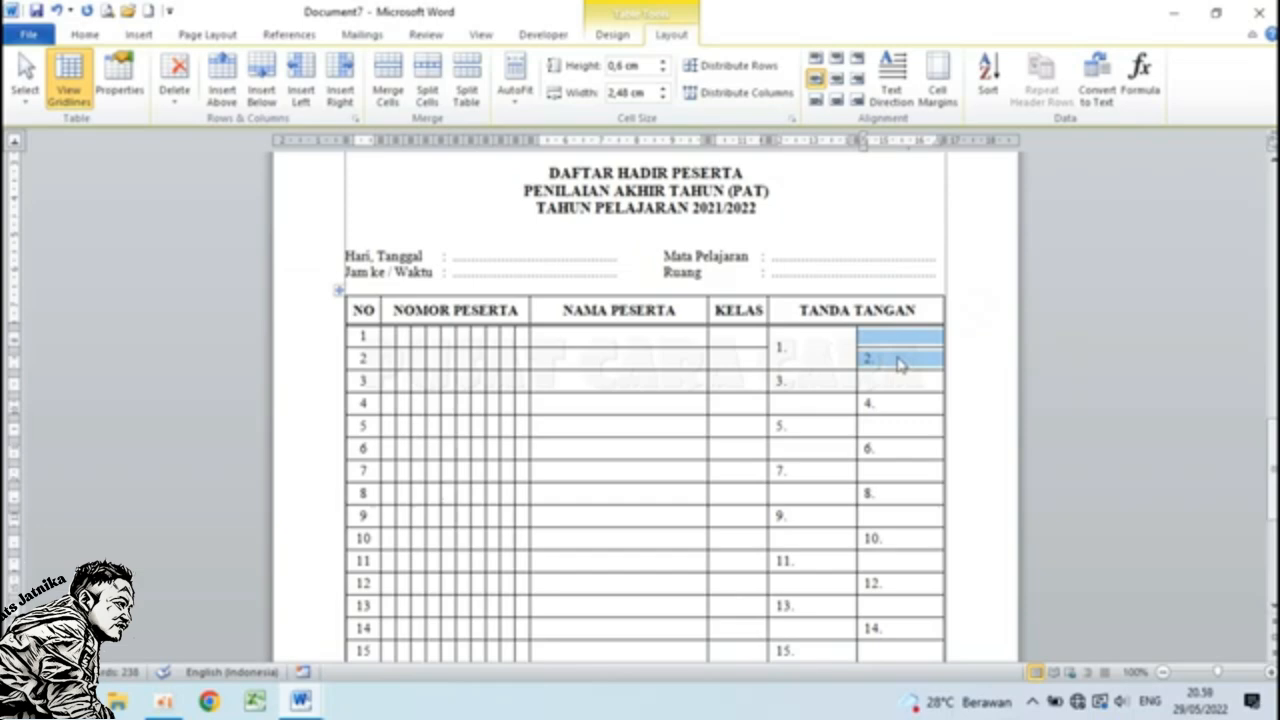
pyautogui.click(821, 351)
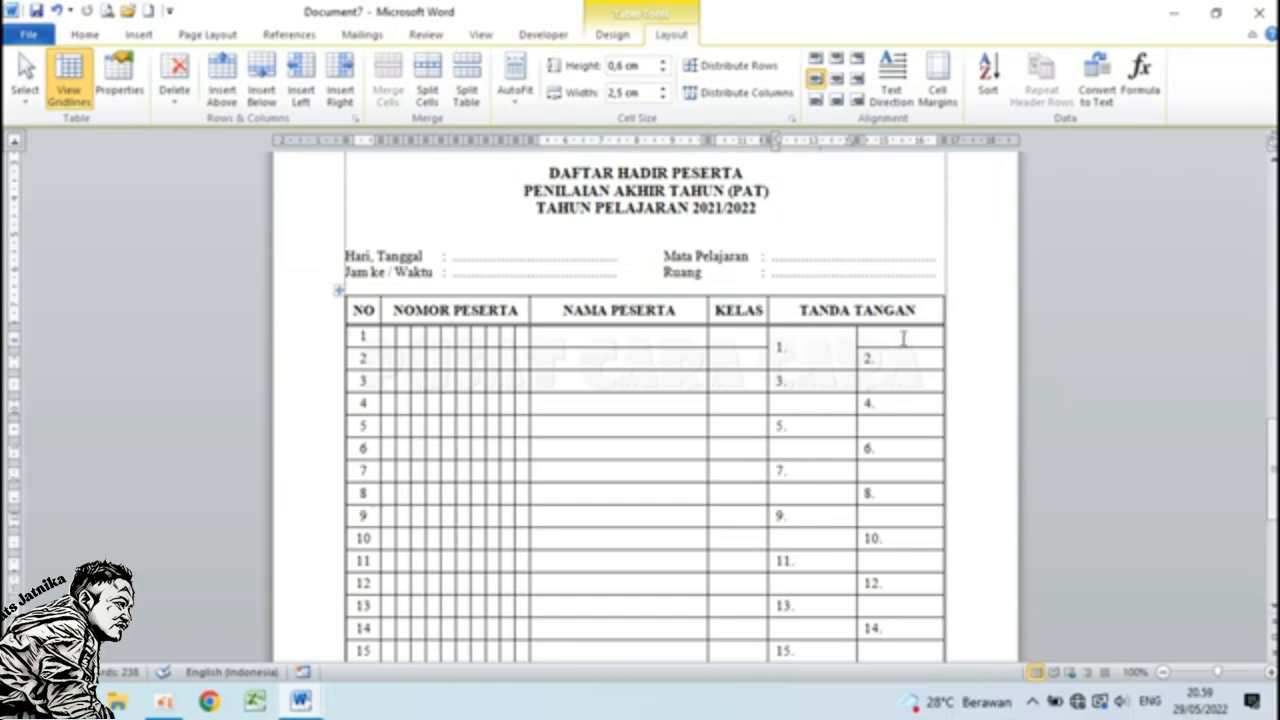
pyautogui.moveTo(904, 338); pyautogui.dragTo(906, 364)
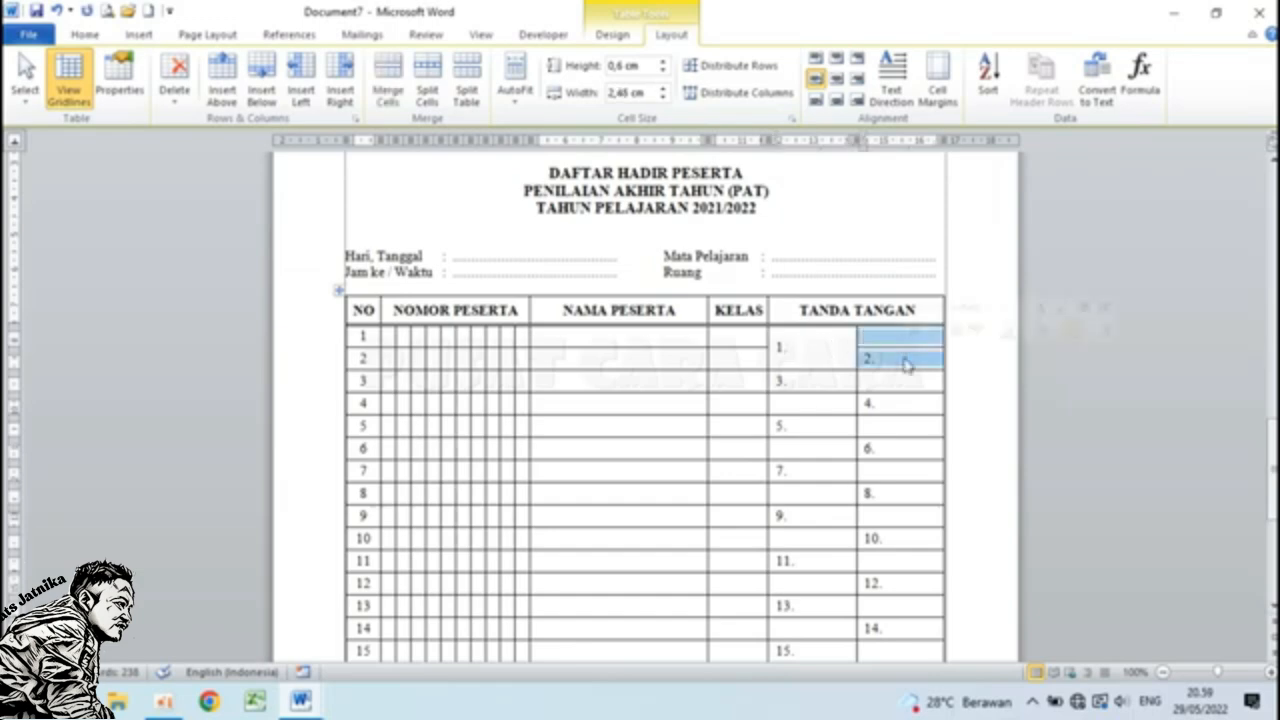
pyautogui.press('F4')
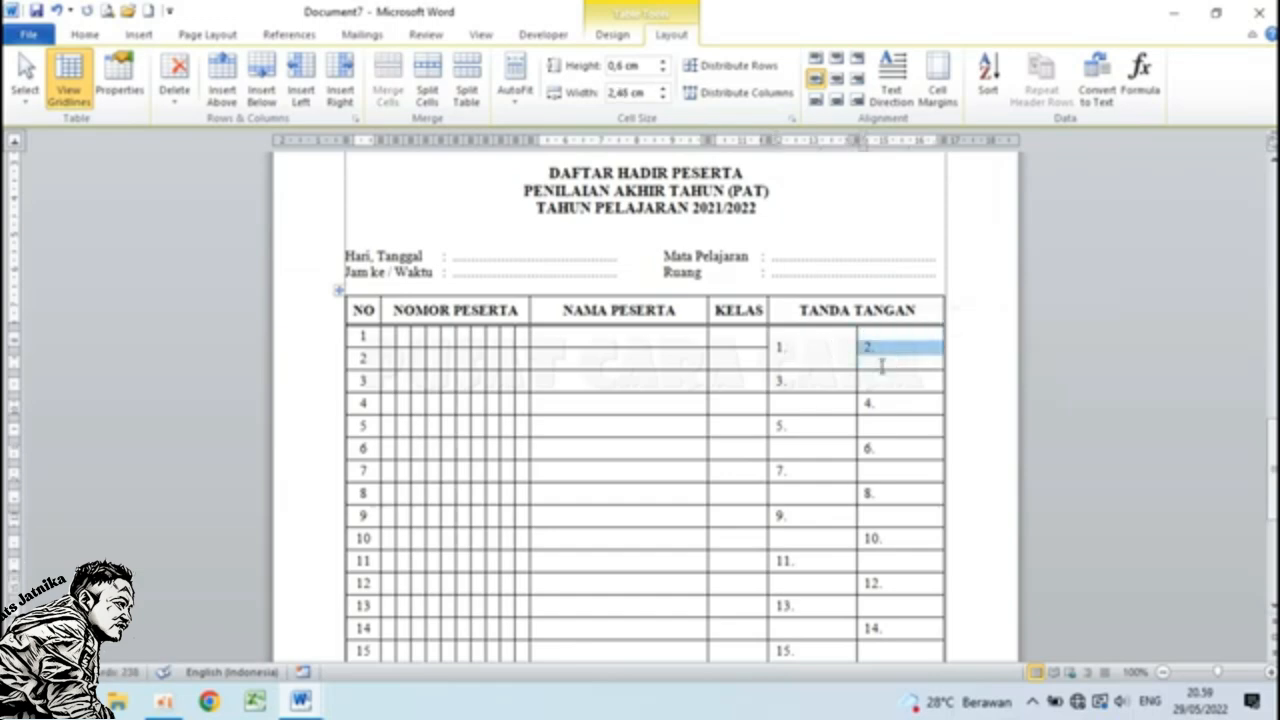
pyautogui.click(876, 366)
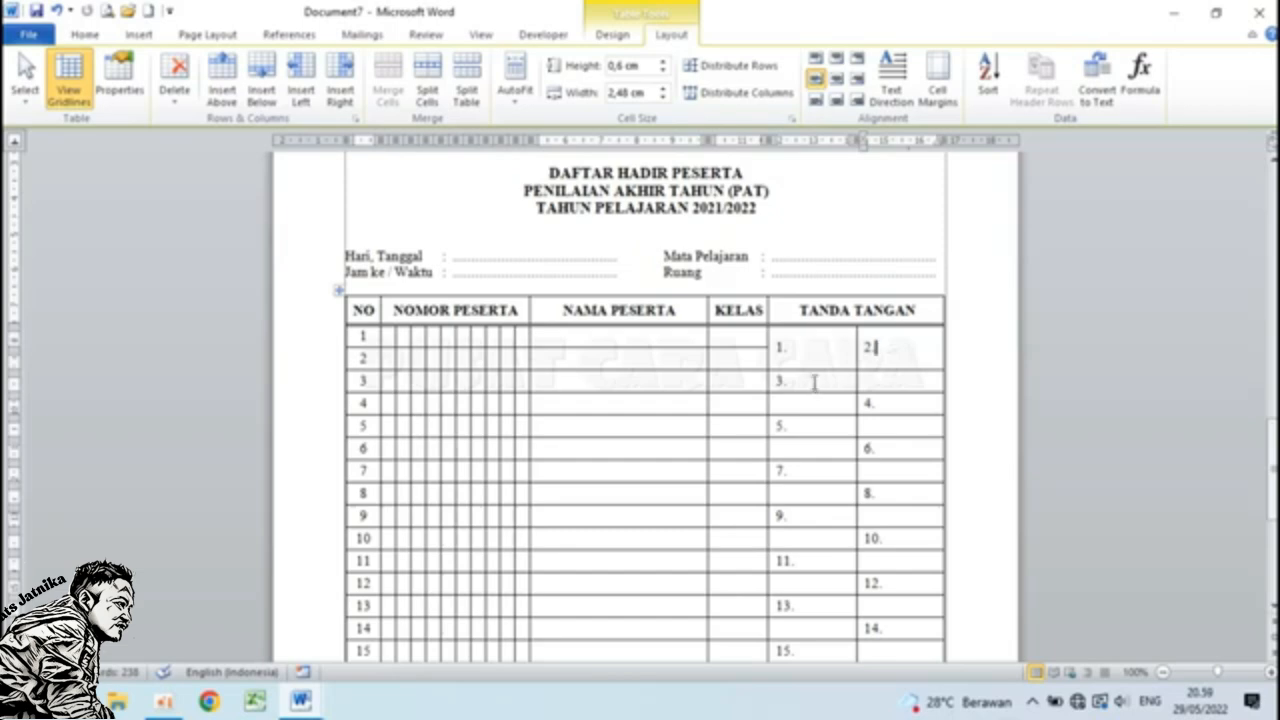
# Repeat the cell merge for row pairs 3–4 and 5–6 in both TANDA TANGAN columns.
pyautogui.moveTo(815, 381); pyautogui.dragTo(817, 397)
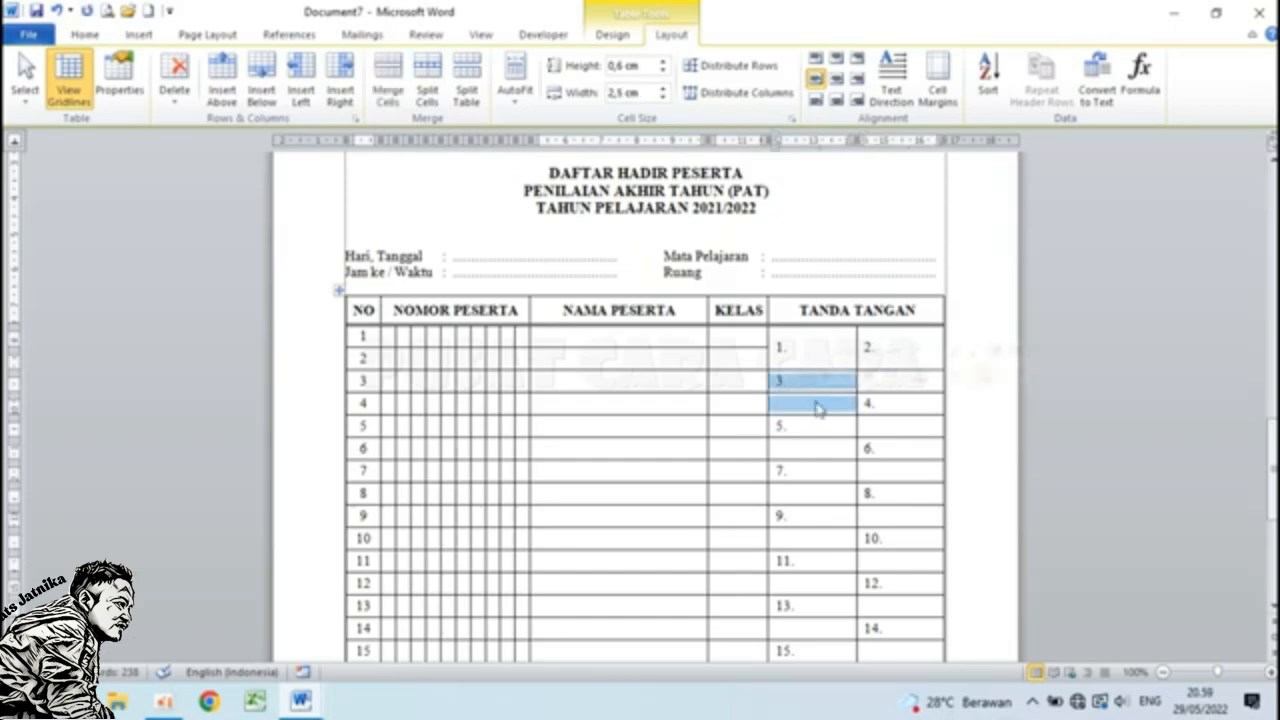
pyautogui.press('F4')
pyautogui.moveTo(900, 382); pyautogui.dragTo(901, 396)
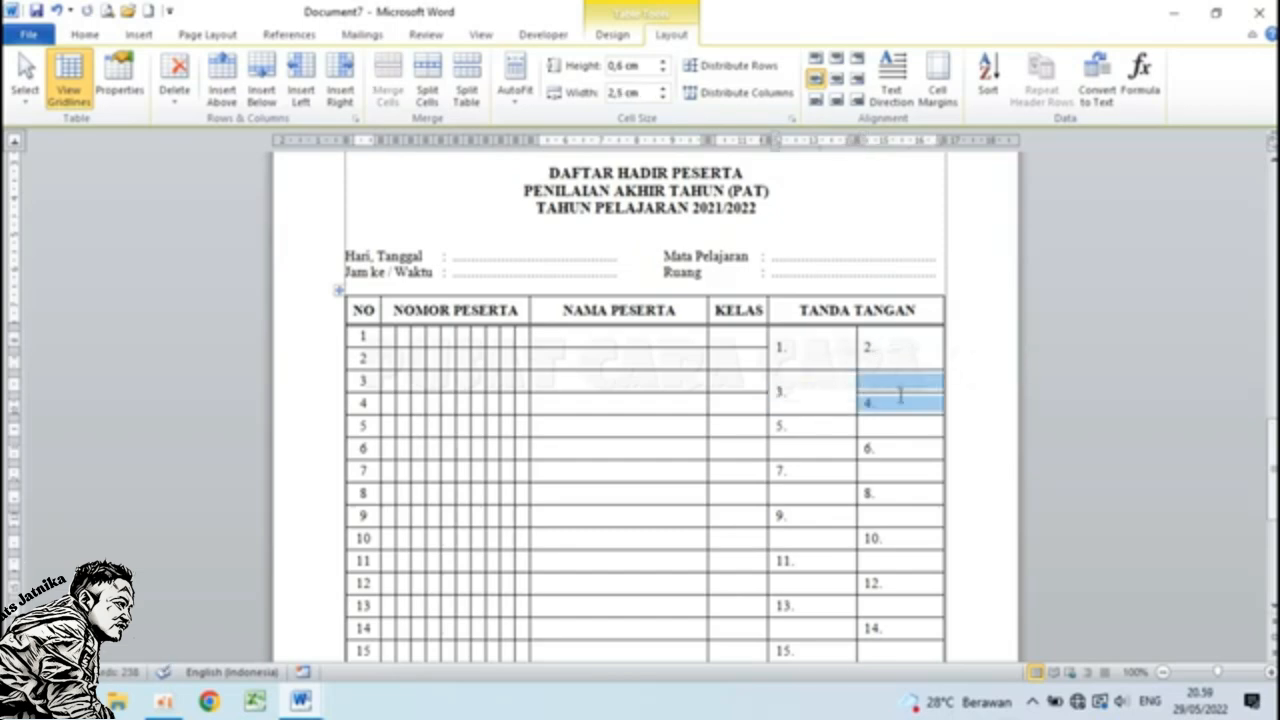
pyautogui.press('F4')
pyautogui.moveTo(831, 432); pyautogui.dragTo(831, 448)
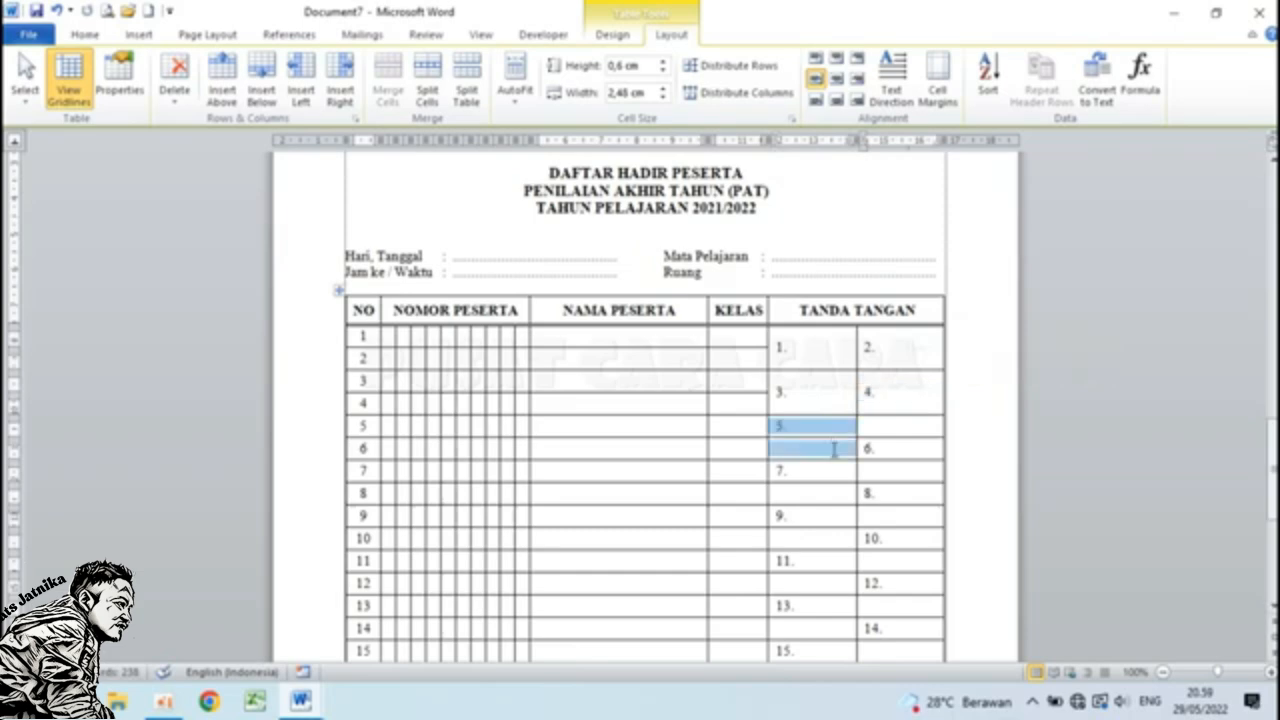
pyautogui.press('F4')
pyautogui.moveTo(905, 428); pyautogui.dragTo(907, 448)
pyautogui.press('F4')
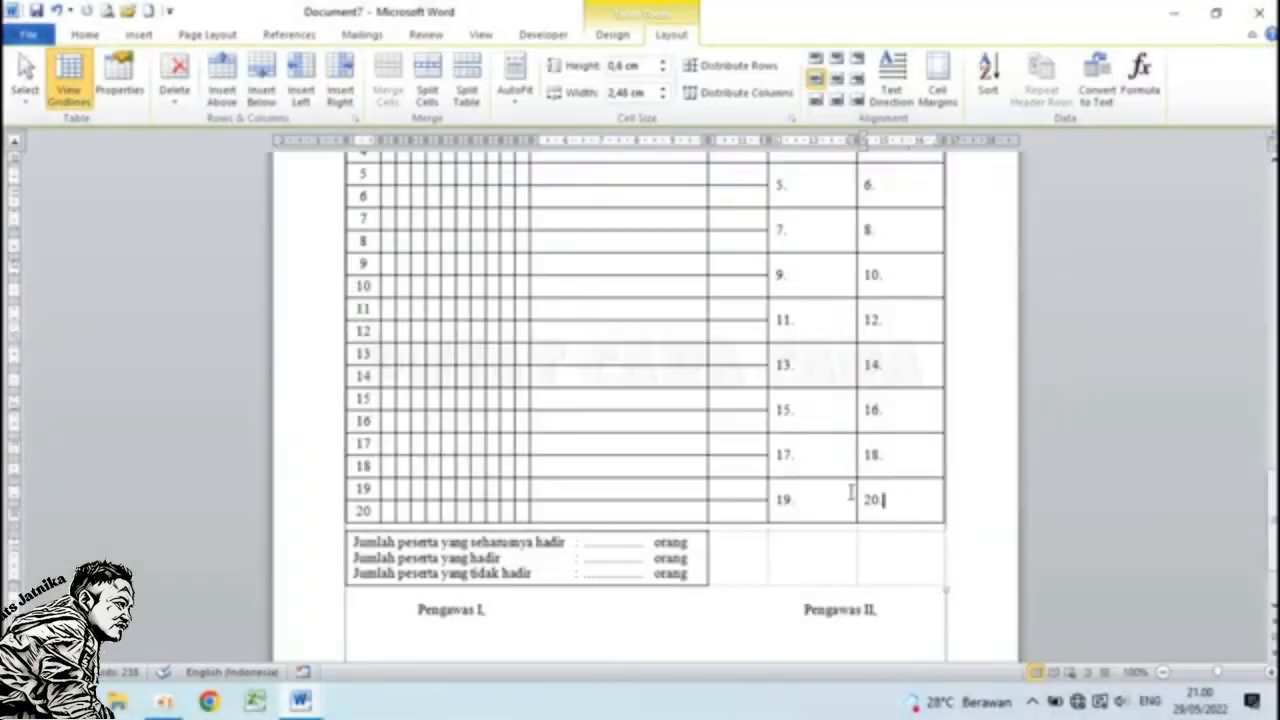
# Review the second page's attendance table, checking the split NOMOR PESERTA boxes and the merged TANDA TANGAN cells through row 20.
pyautogui.scroll(6, 851, 492)
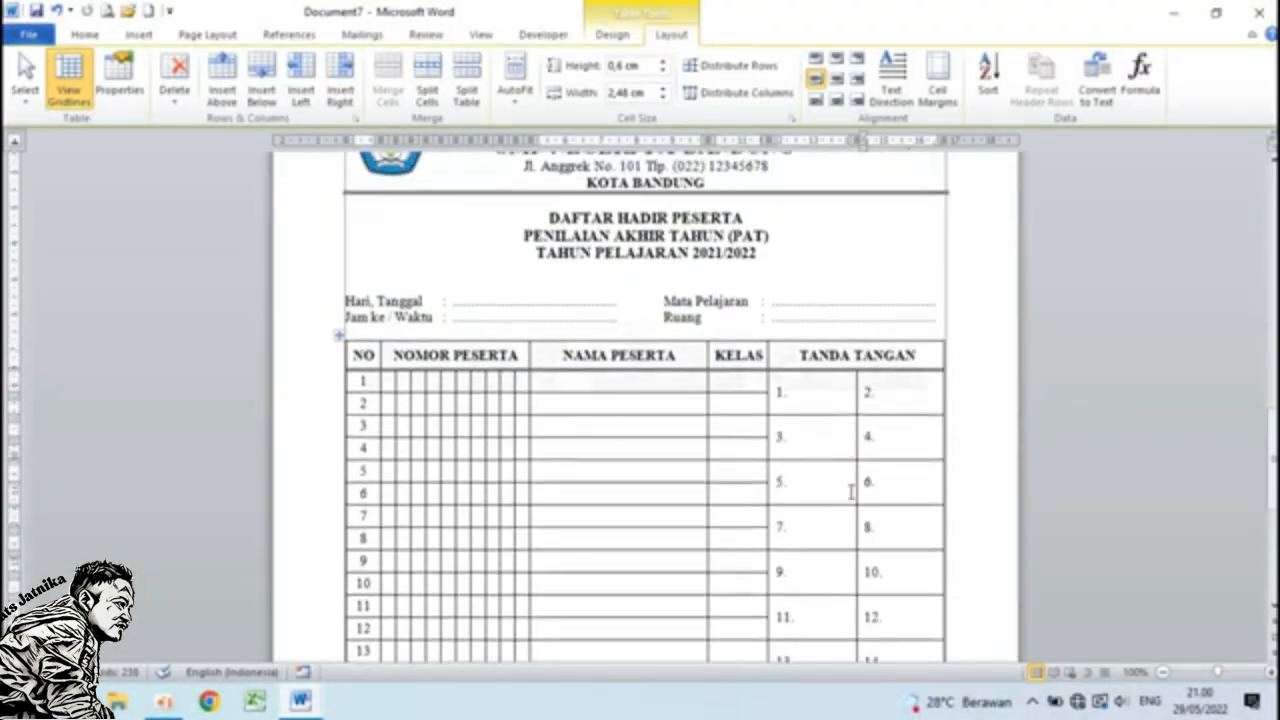
pyautogui.scroll(1, 851, 492)
pyautogui.scroll(-1, 583, 418)
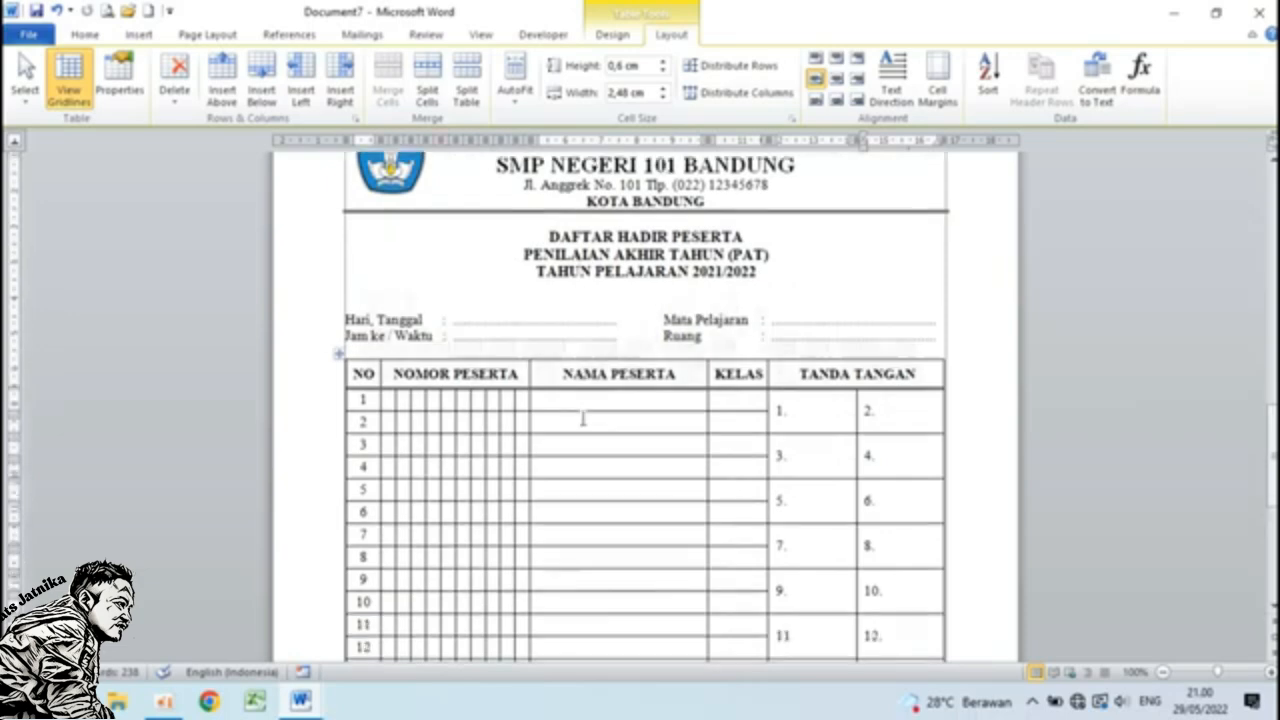
pyautogui.scroll(-3, 583, 418)
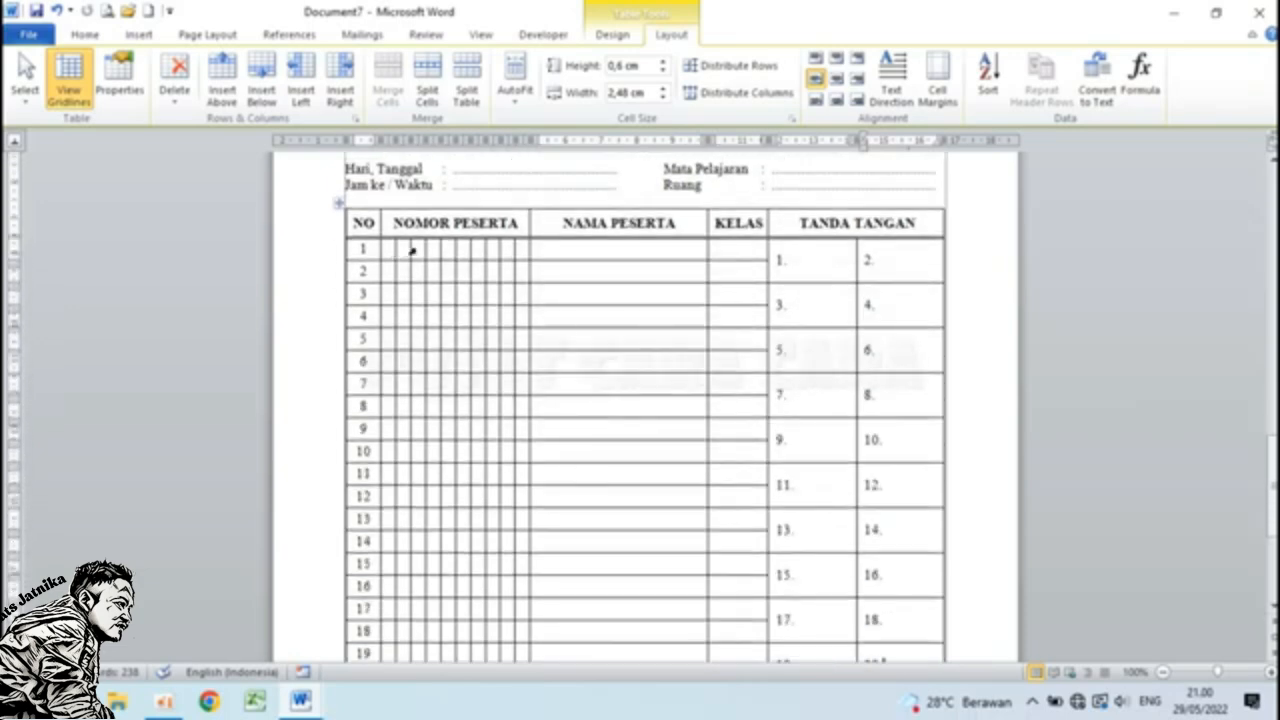
pyautogui.scroll(-4, 483, 385)
pyautogui.scroll(5, 483, 385)
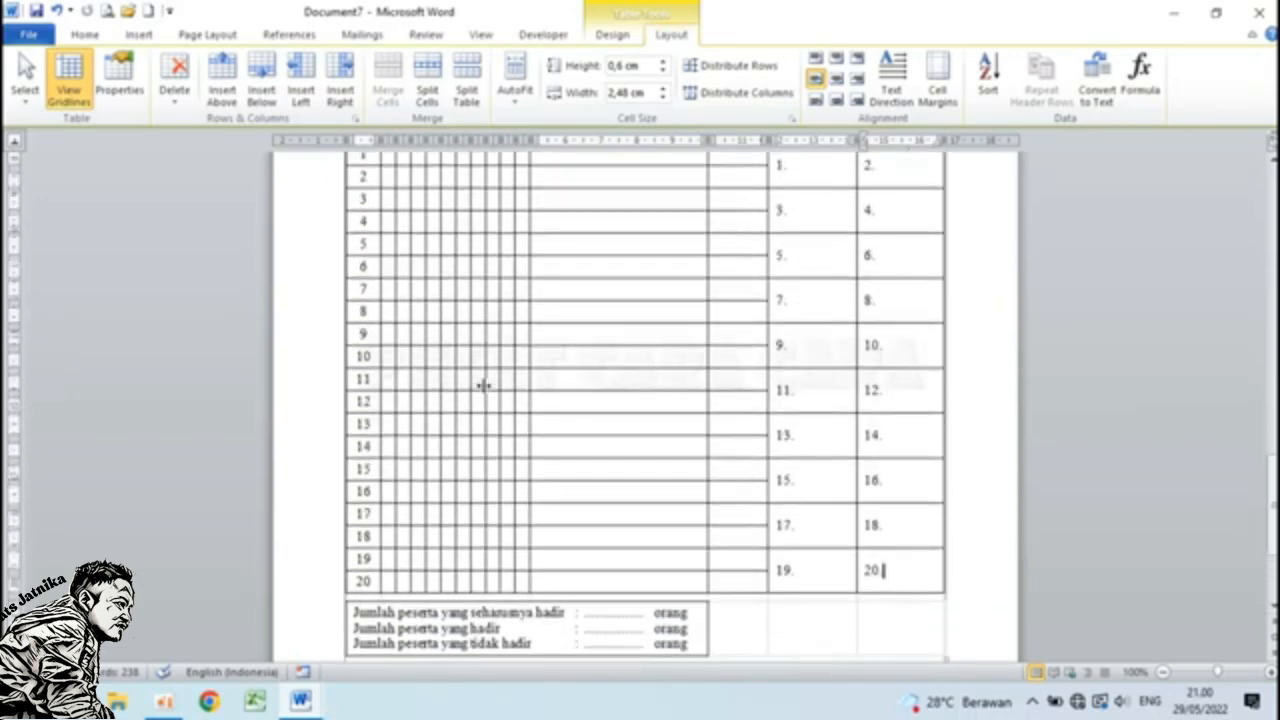
pyautogui.click(830, 348)
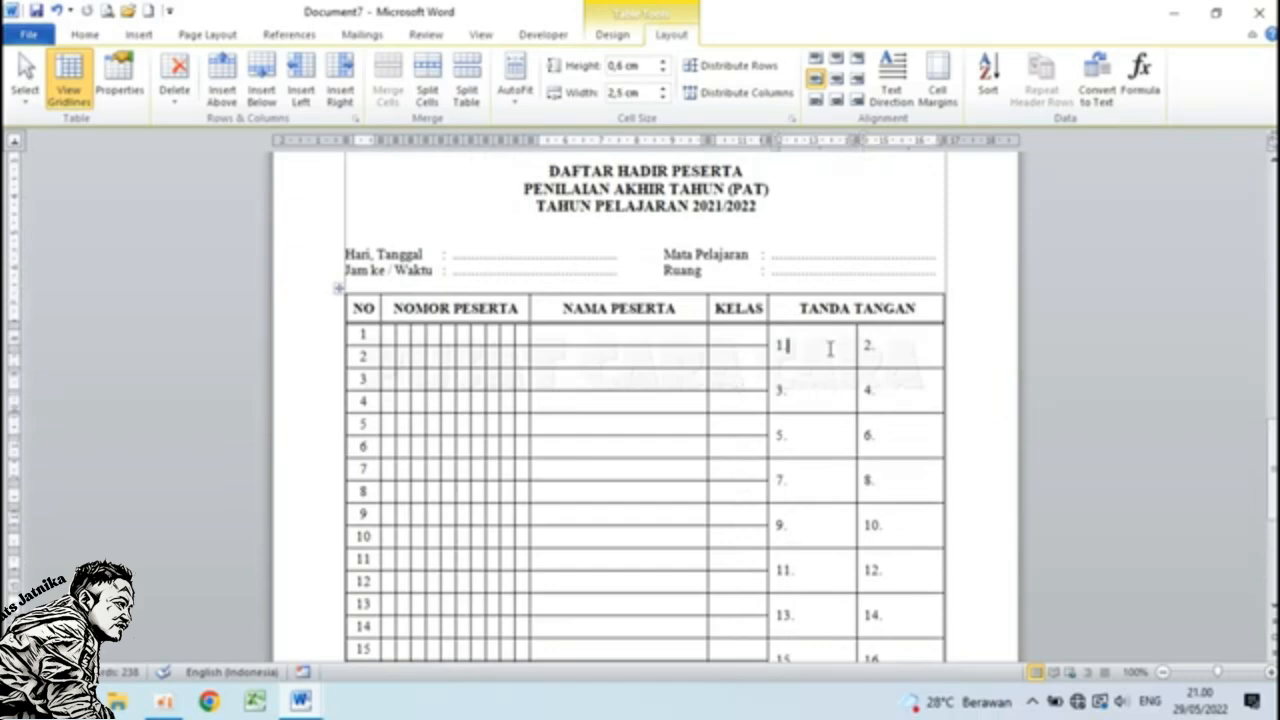
pyautogui.click(829, 400)
# Compare the first page's attendance list with the second-page variant, from the letterhead down to the Pengawas signature blocks.
pyautogui.scroll(5, 829, 401)
pyautogui.scroll(-10, 829, 402)
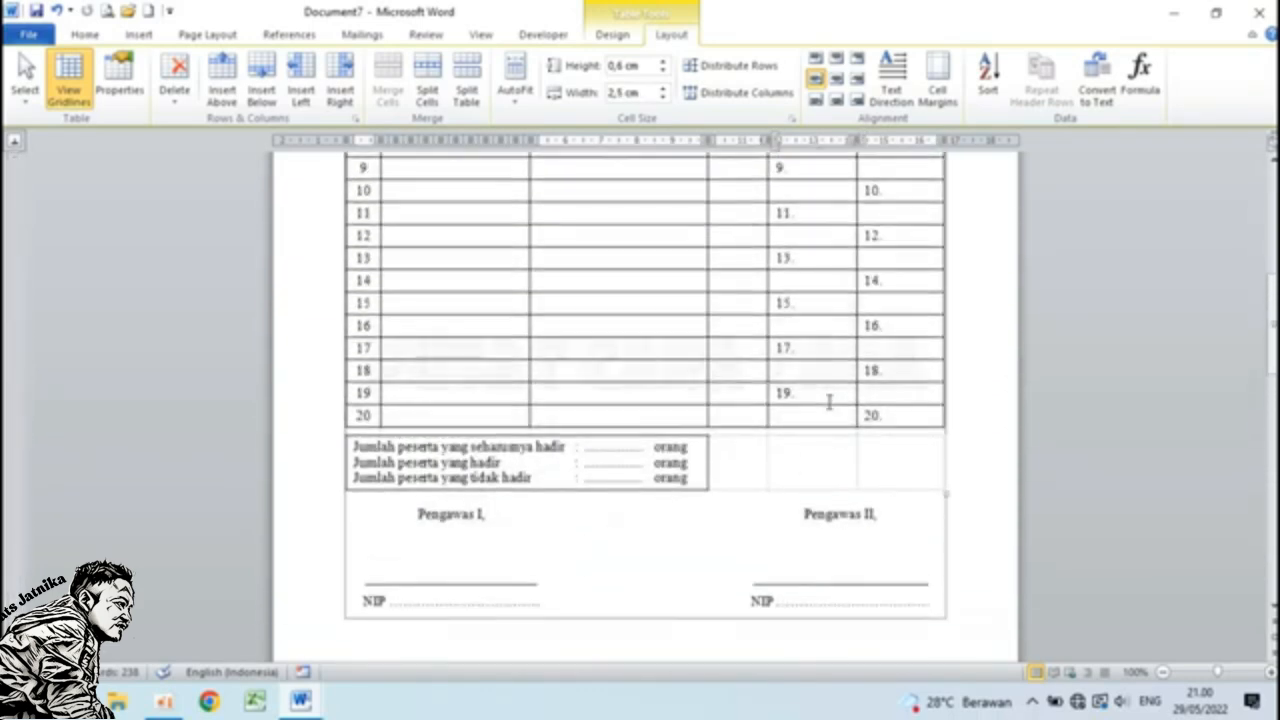
pyautogui.click(829, 402)
pyautogui.scroll(-10, 829, 402)
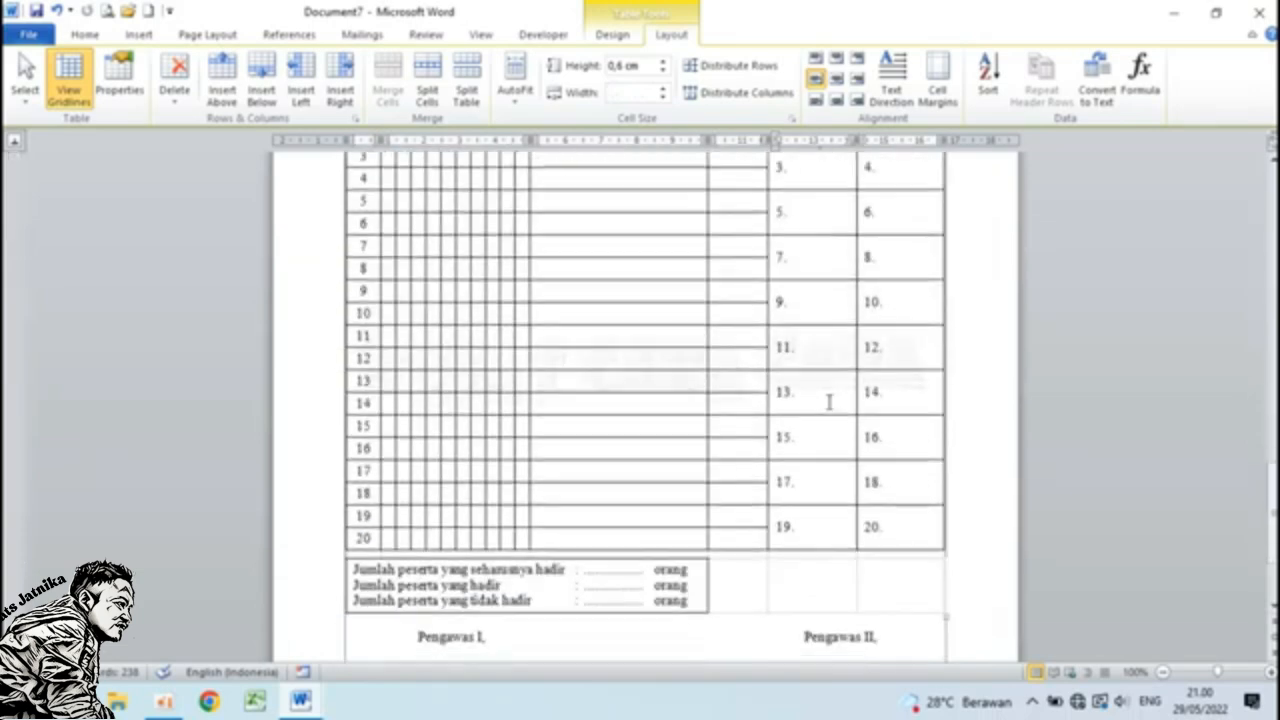
pyautogui.scroll(-3, 829, 402)
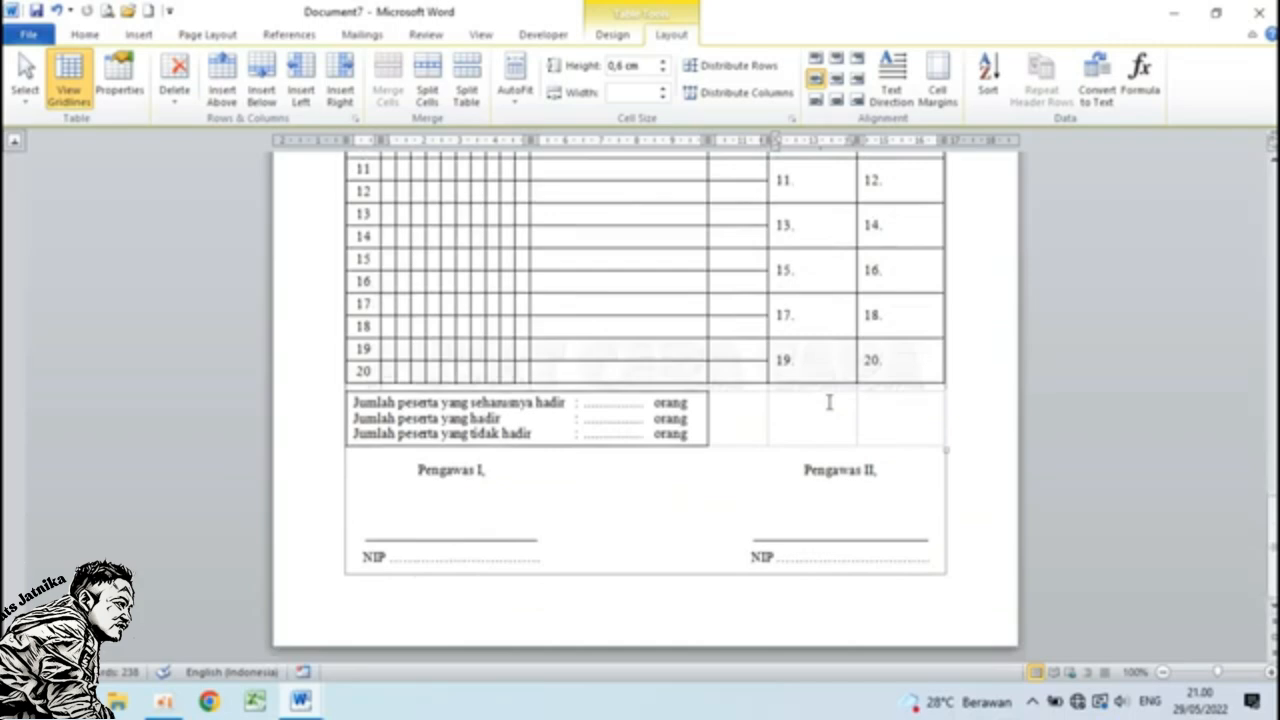
pyautogui.scroll(10, 829, 402)
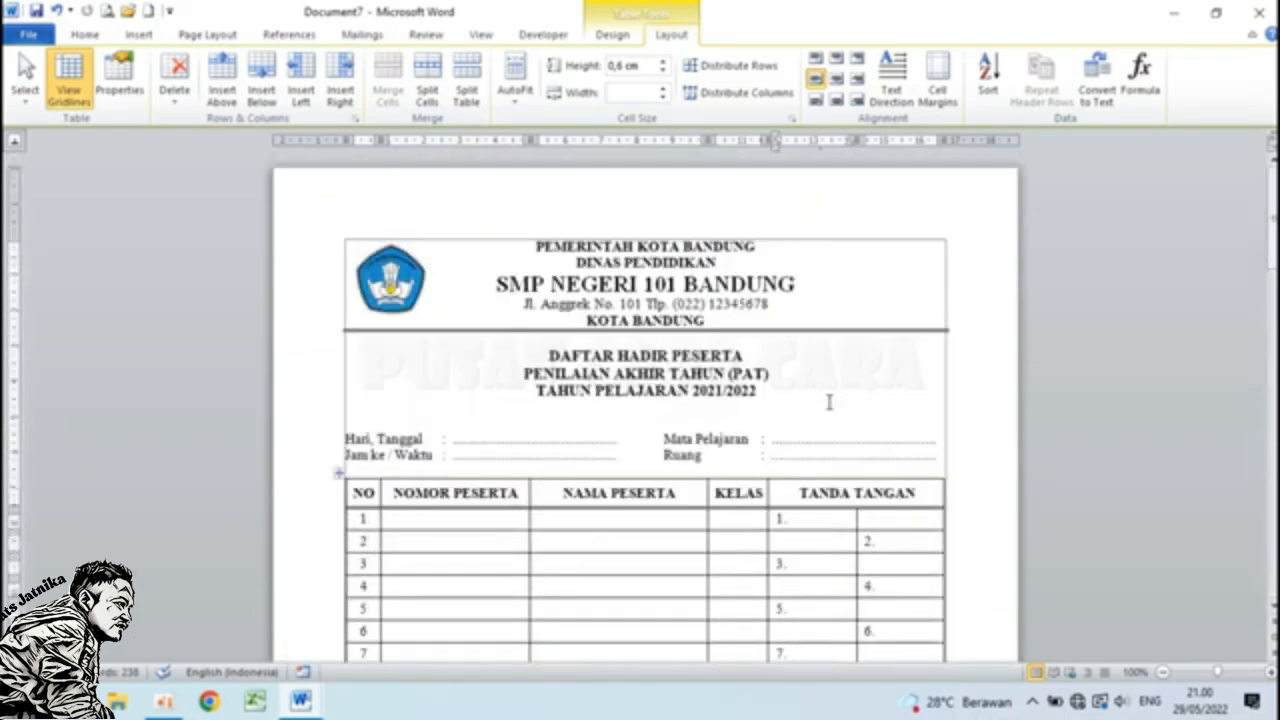